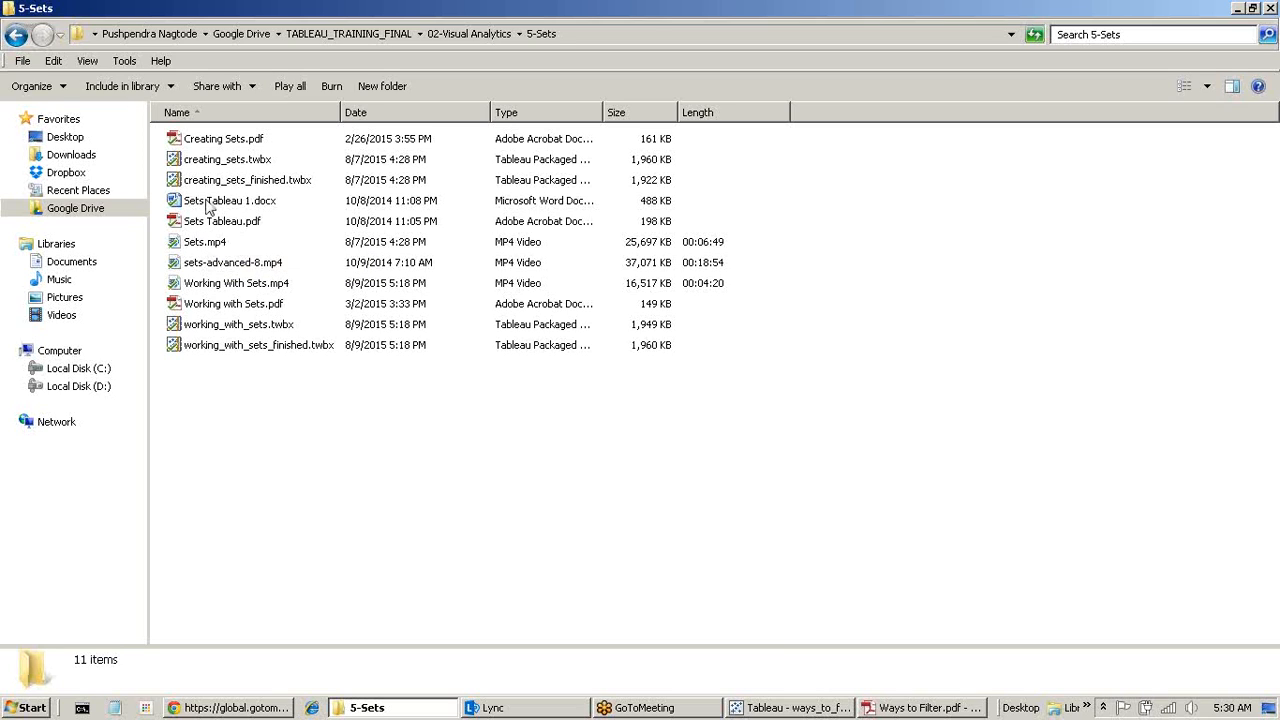
Switch to the ways_to_filter workbook in Tableau and add a new worksheet
mouse_move(676, 708)
left_click(776, 712)
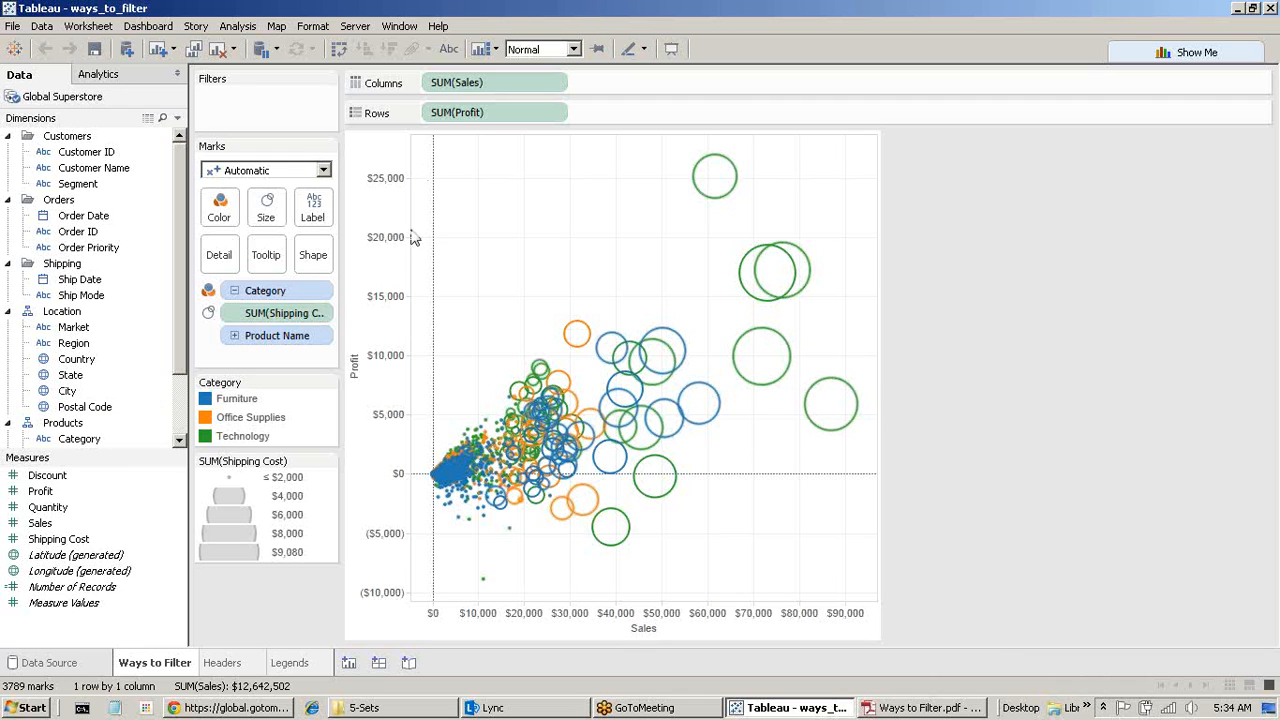
left_click(348, 663)
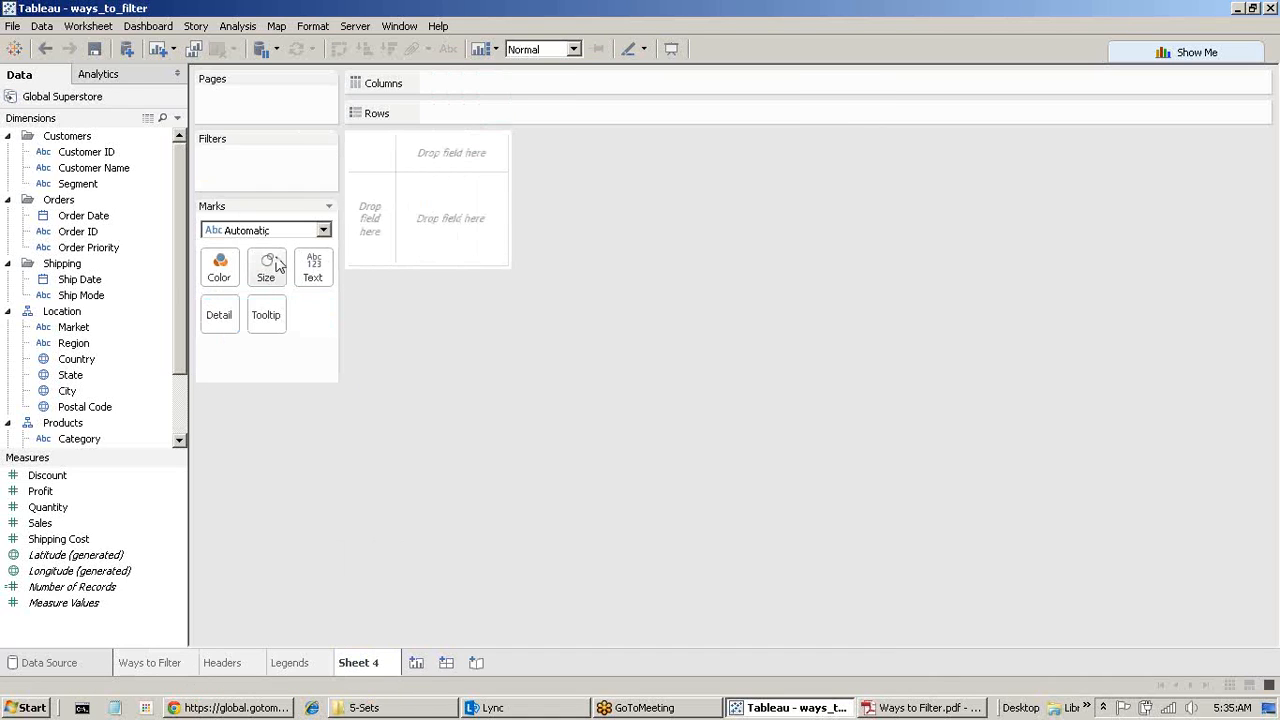
Build a scatter plot from the Sales and Profit measures, with Sales on columns and Profit on rows
left_click(62, 523)
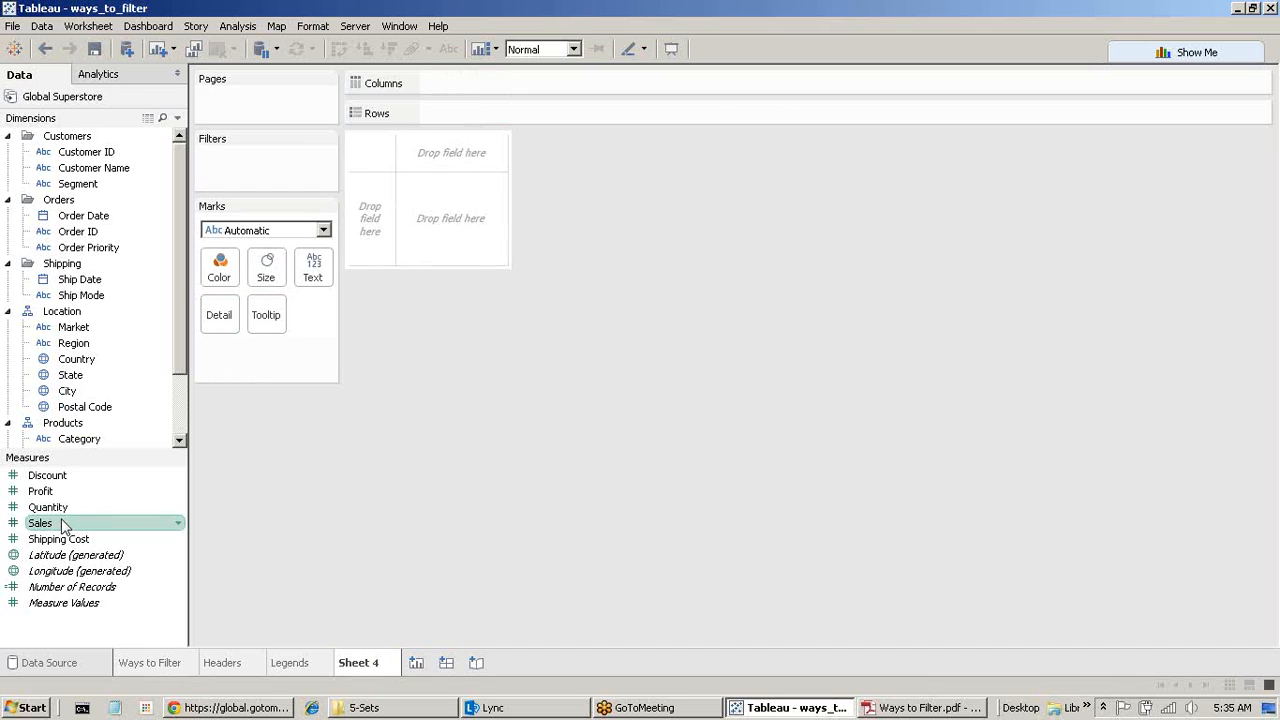
left_click(42, 492, "ctrl")
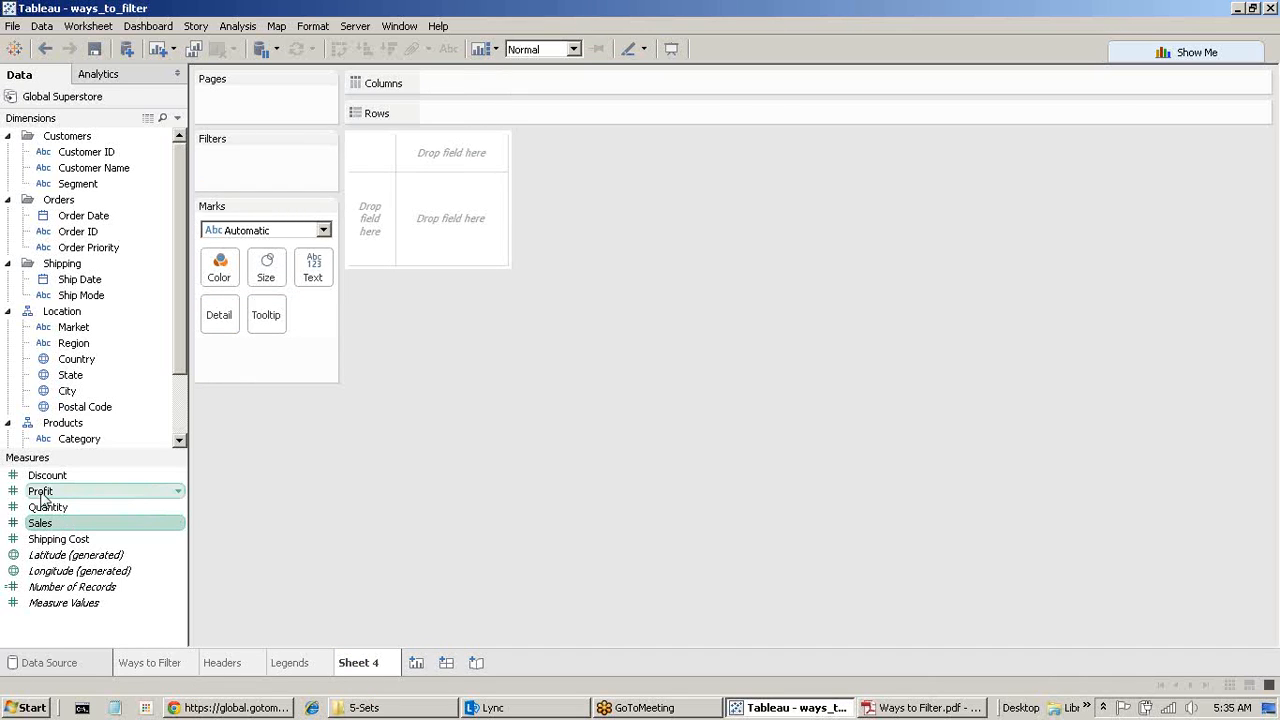
left_click(1195, 56)
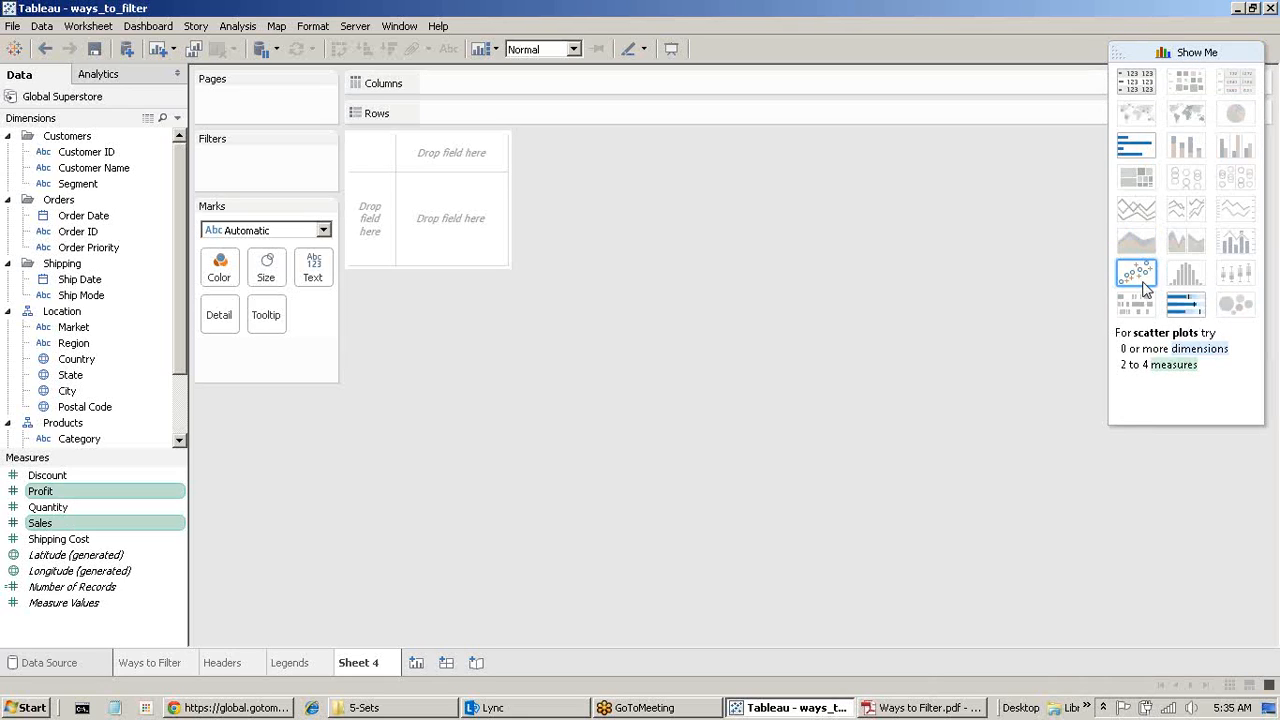
left_click(1144, 285)
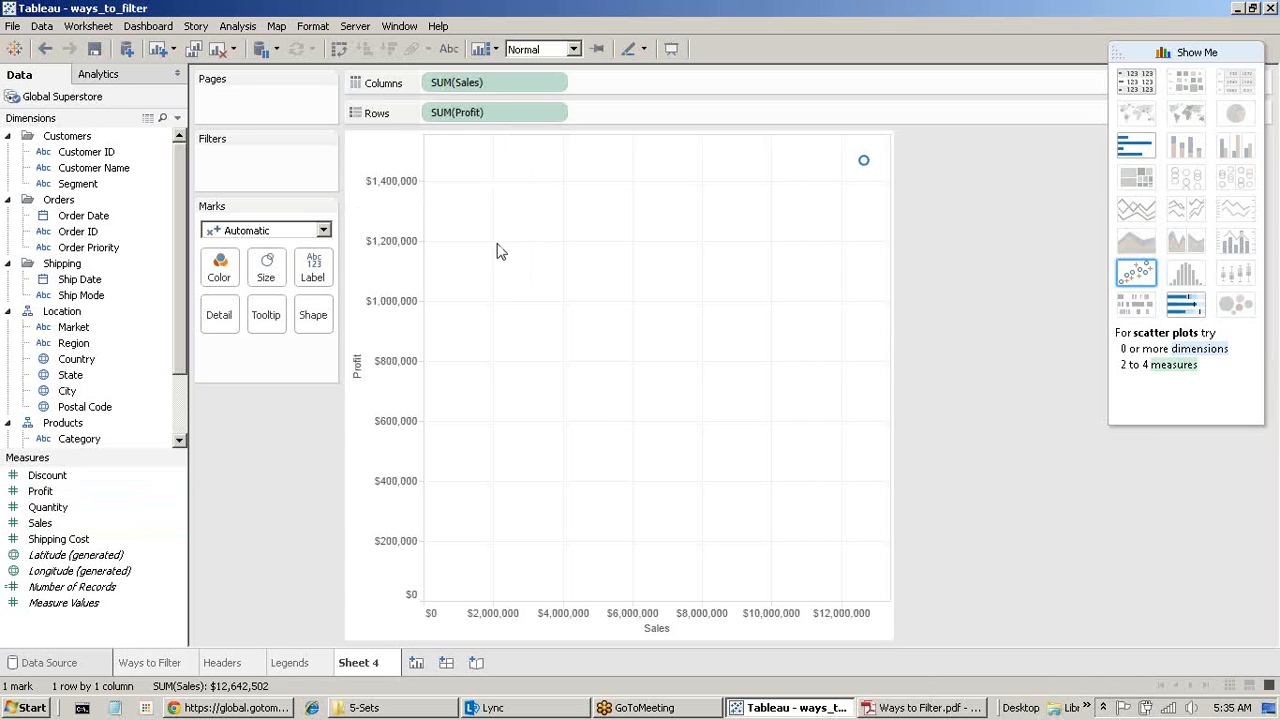
mouse_move(861, 167)
Compare with the Ways to Filter sheet, then color the Sheet 4 marks by Category
left_click(155, 665)
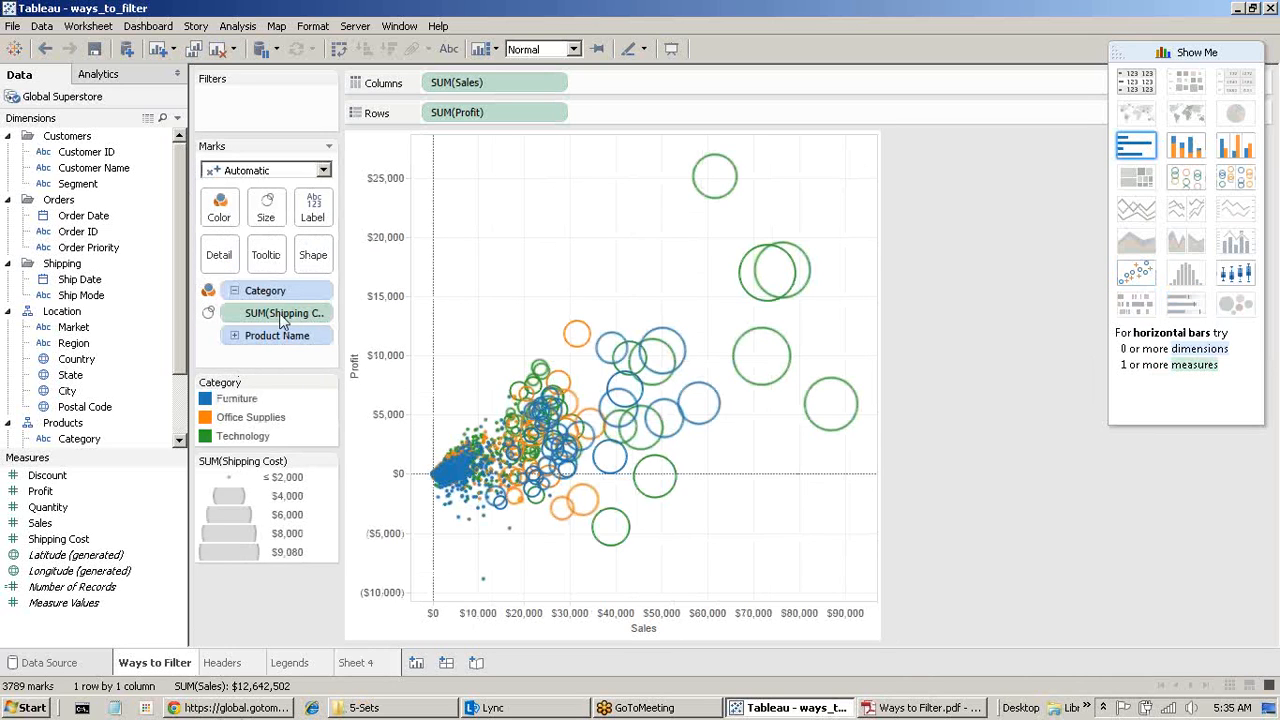
left_click(357, 664)
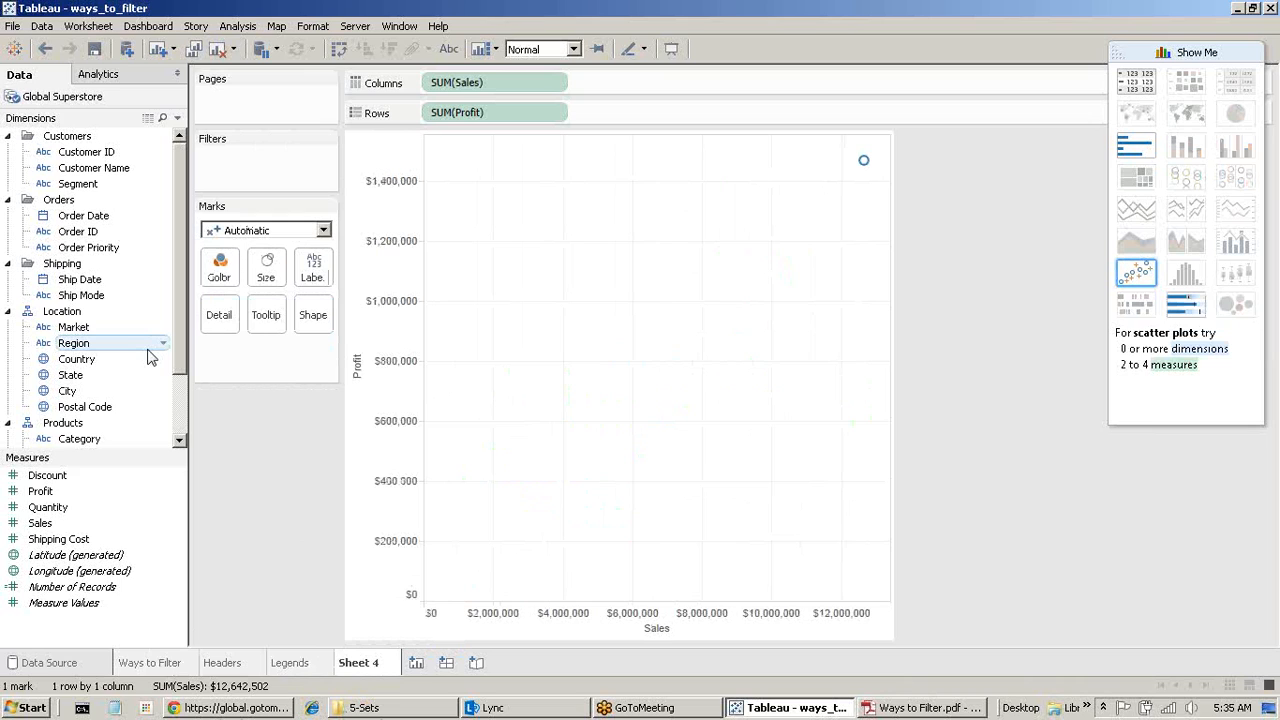
scroll(80, 270, "down", 2)
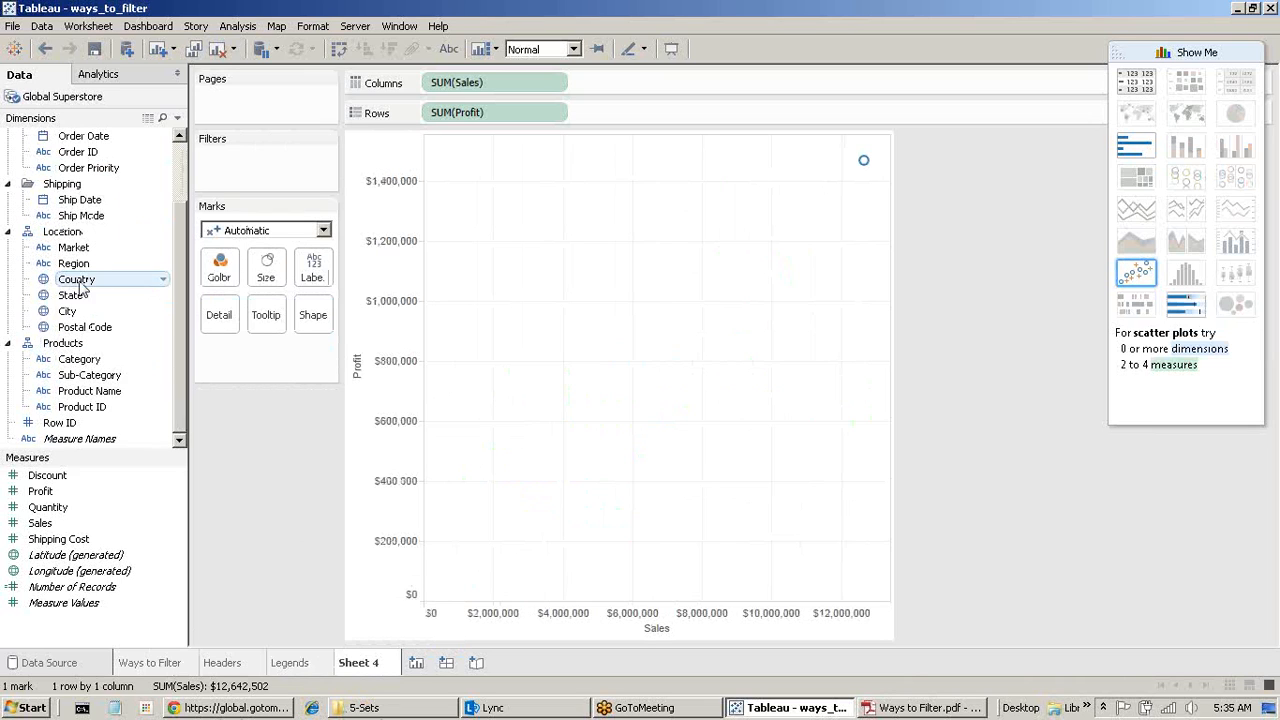
left_click(96, 364)
left_click_drag(96, 368, 218, 266)
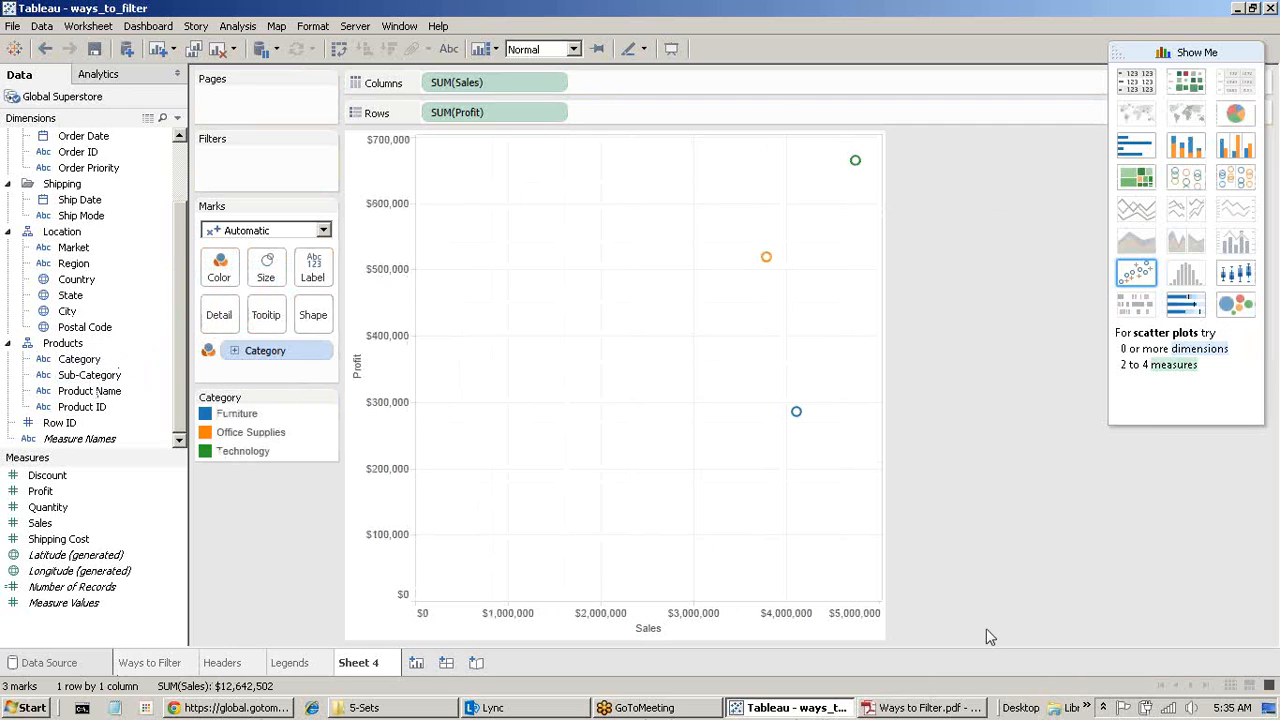
Add Product Name to the marks' detail so the scatter plot shows one mark per product
left_click(796, 415)
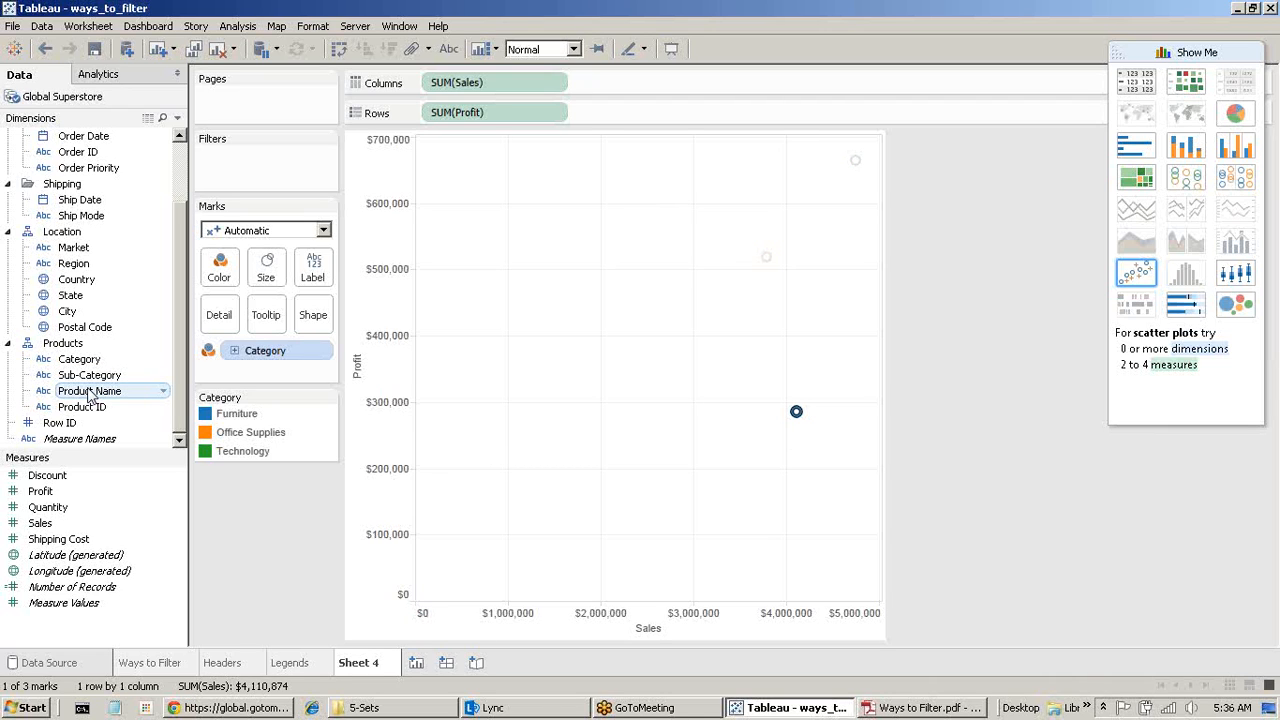
left_click_drag(89, 393, 219, 316)
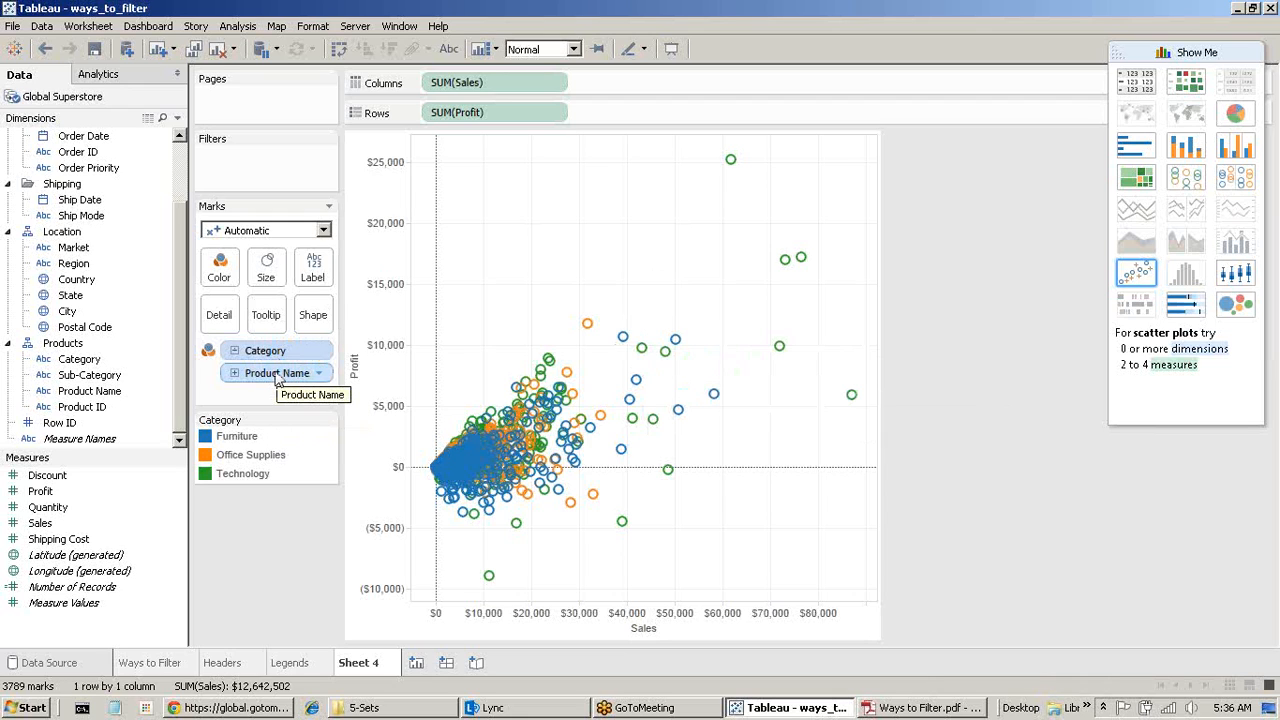
mouse_move(655, 360)
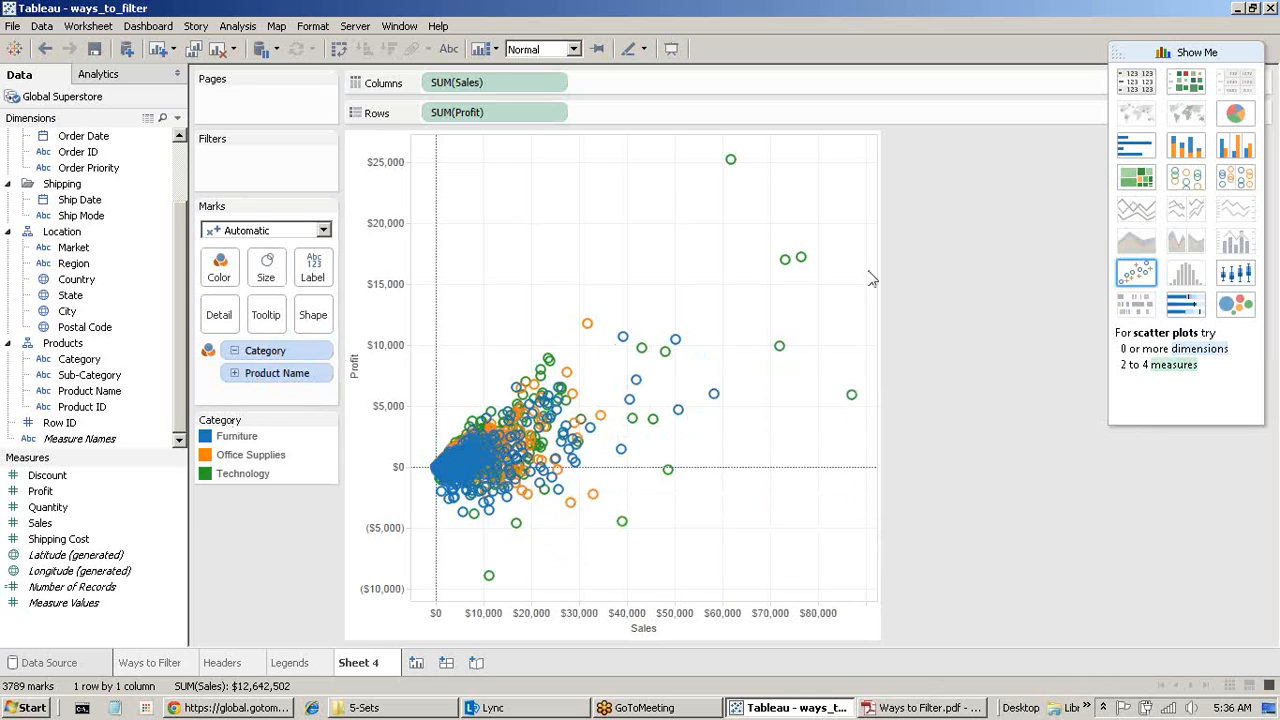
Annotate the highest-profit mark, the Canon imageCLASS 2200 Advanced Copier, replacing the default text with a bold "Interesting"
mouse_move(730, 163)
right_click(731, 163)
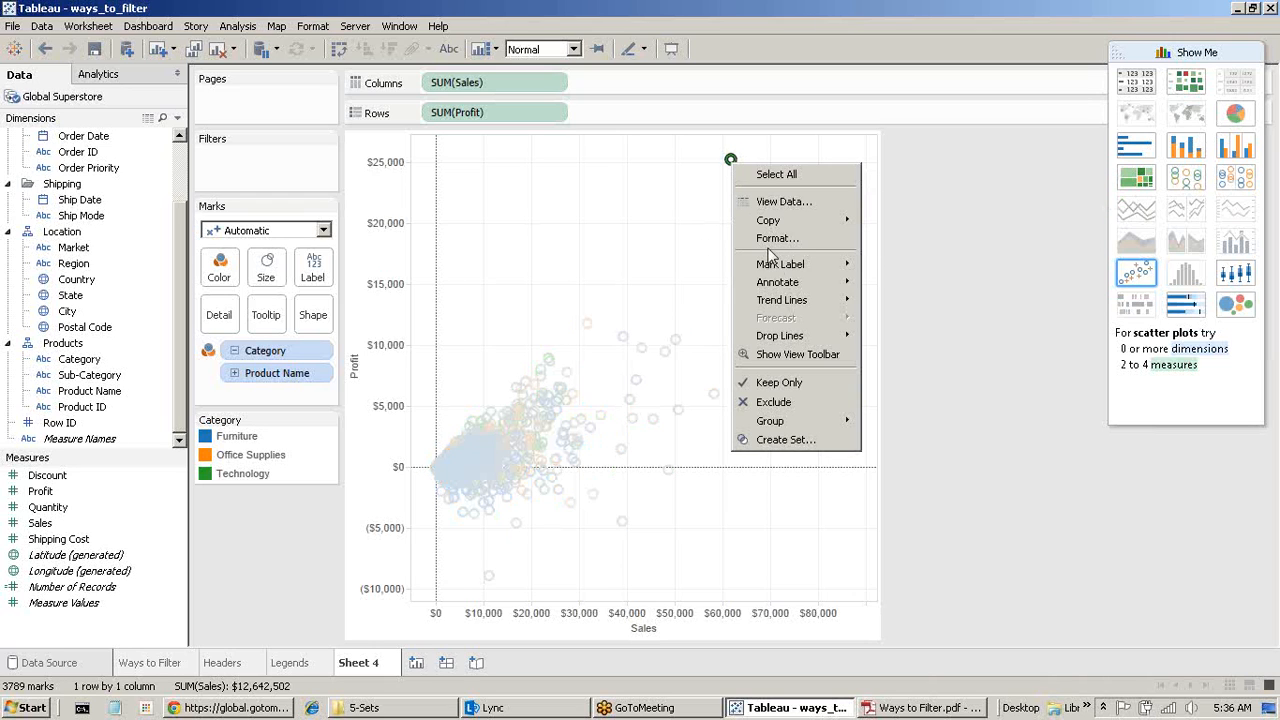
mouse_move(797, 222)
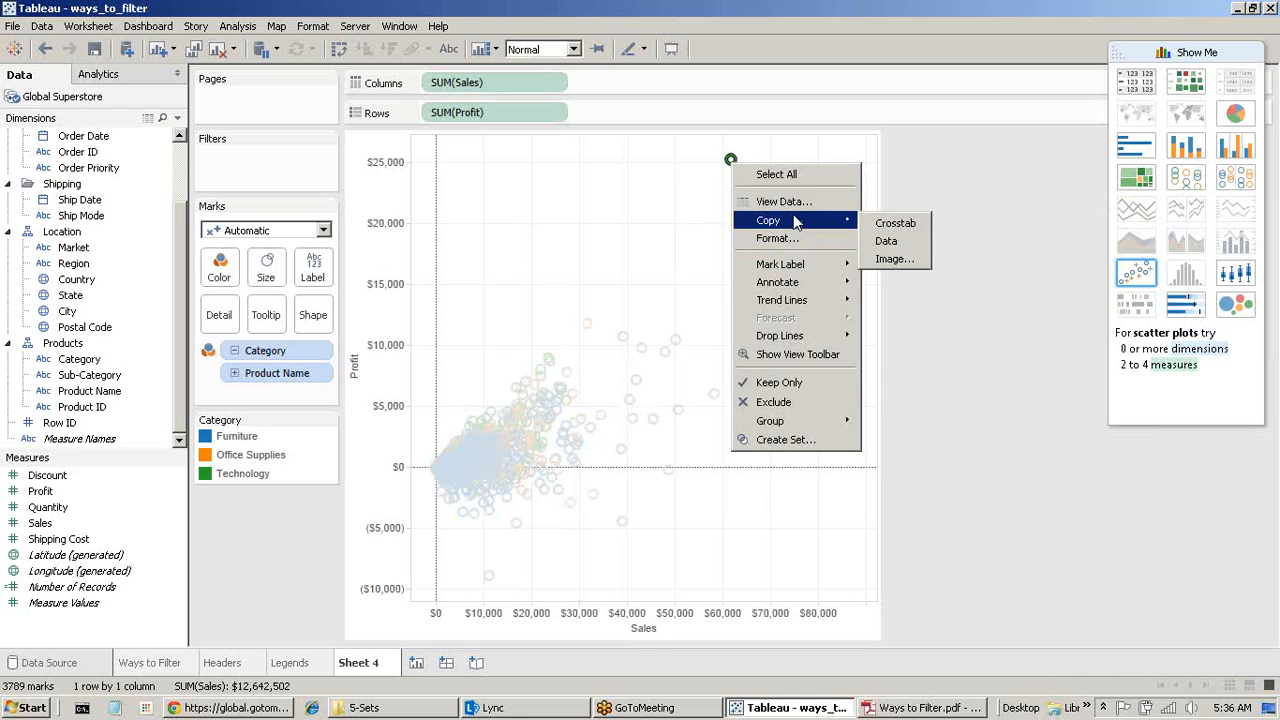
mouse_move(798, 288)
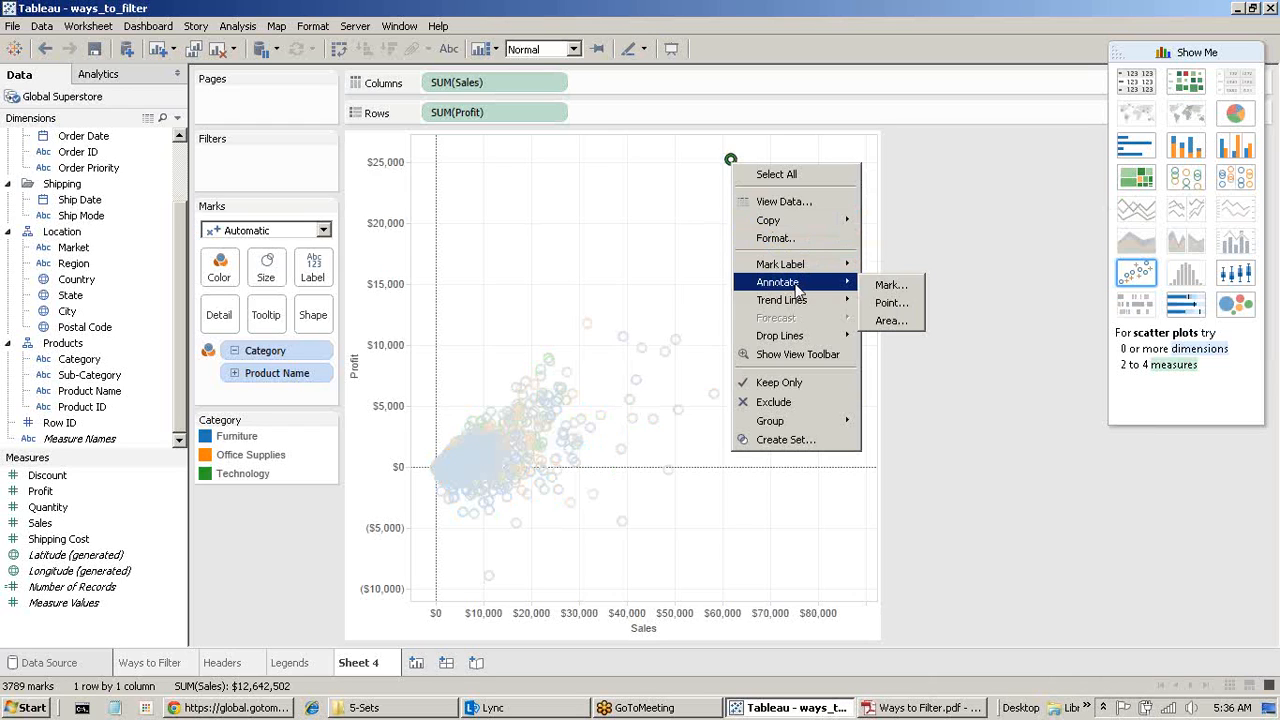
left_click(888, 285)
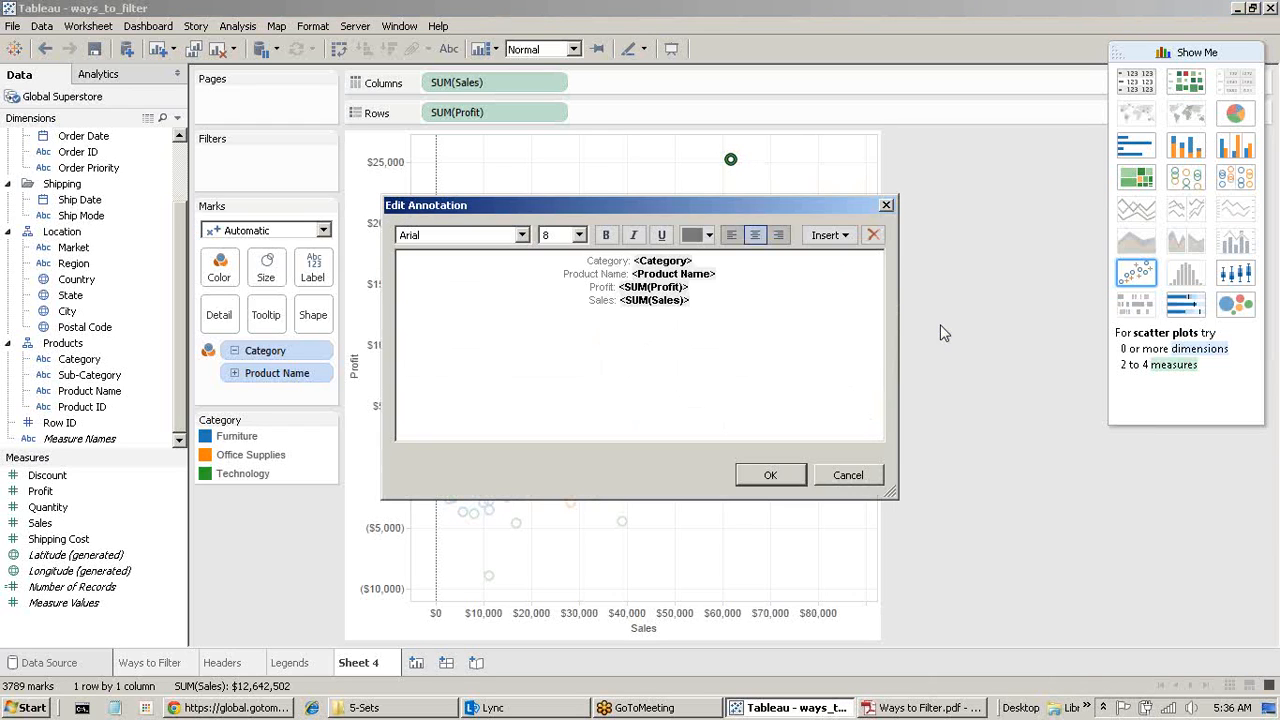
left_click_drag(588, 258, 732, 327)
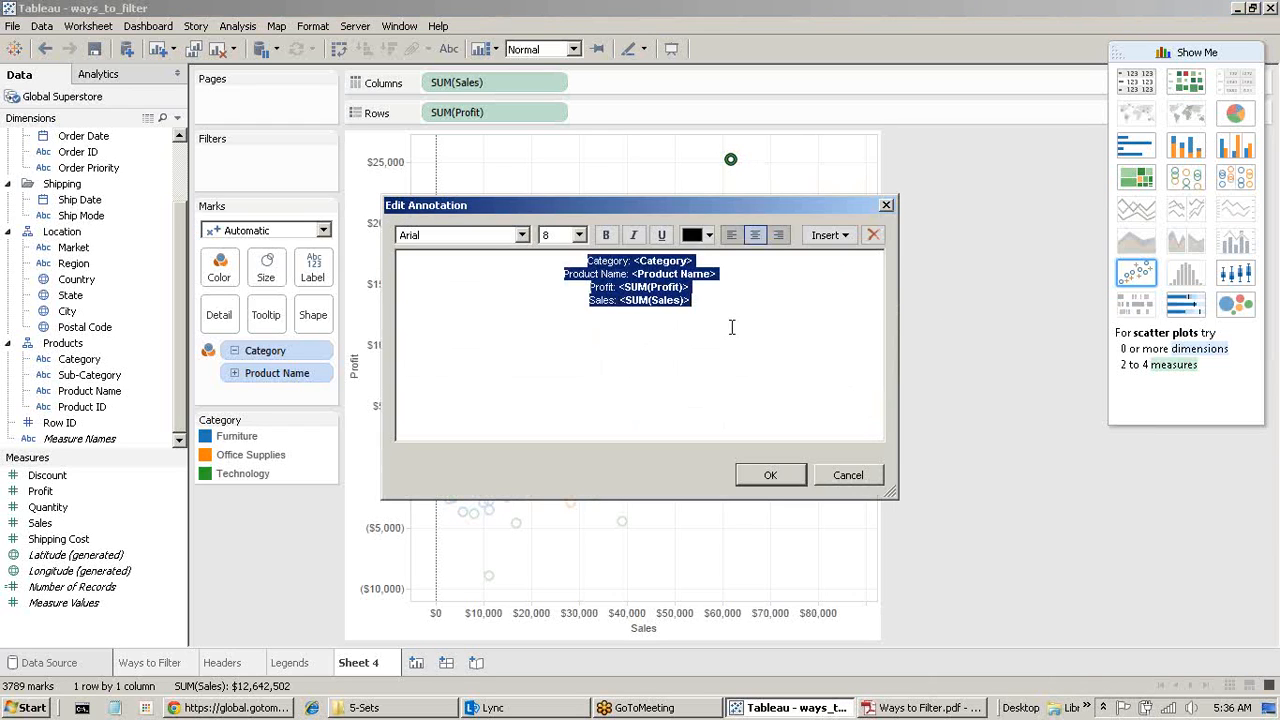
key("Delete")
key("ctrl+b")
type("Int")
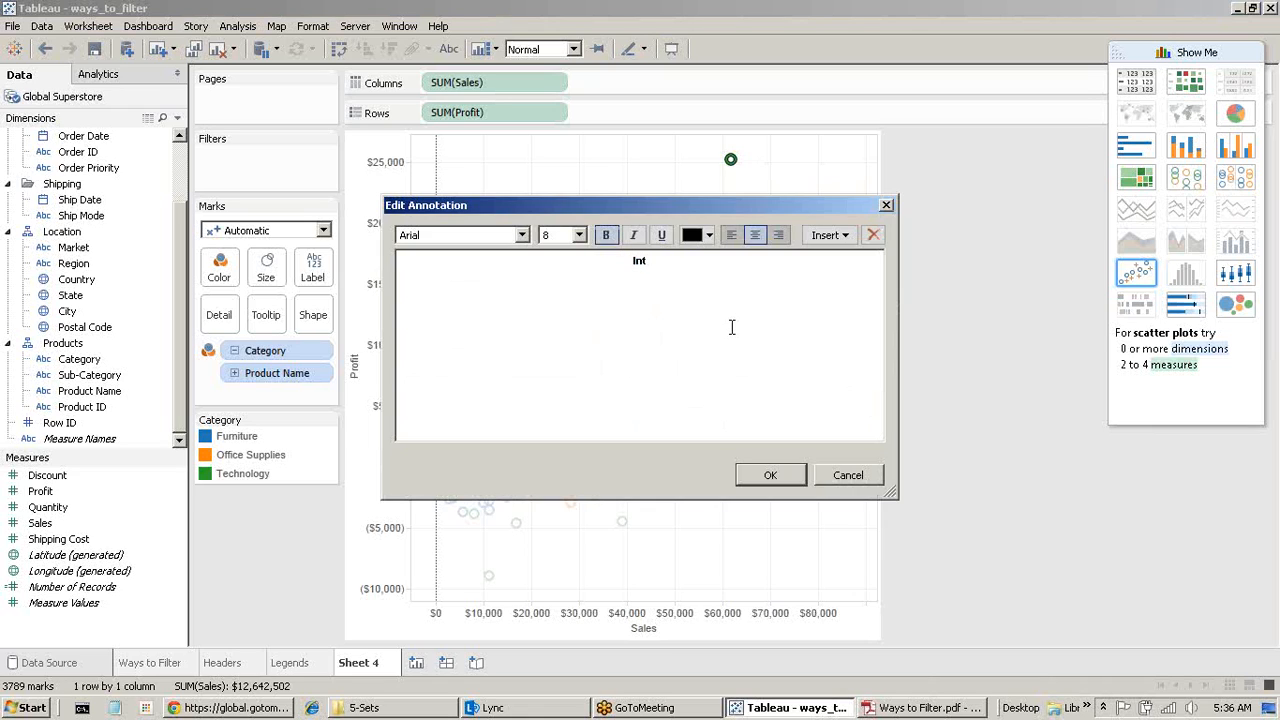
type("eresting")
left_click(768, 475)
left_click(952, 428)
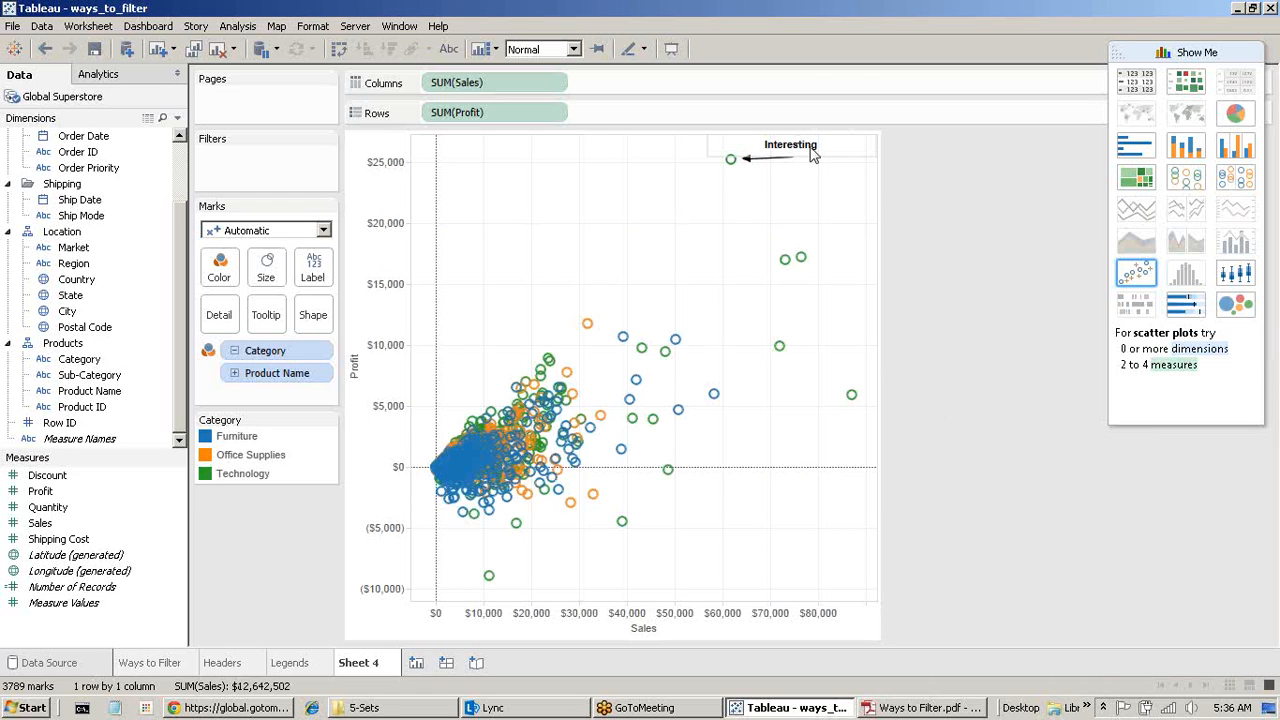
Add an area annotation reading "To look Further" at the four Technology marks with sales above $70,000
left_click_drag(752, 215, 869, 424)
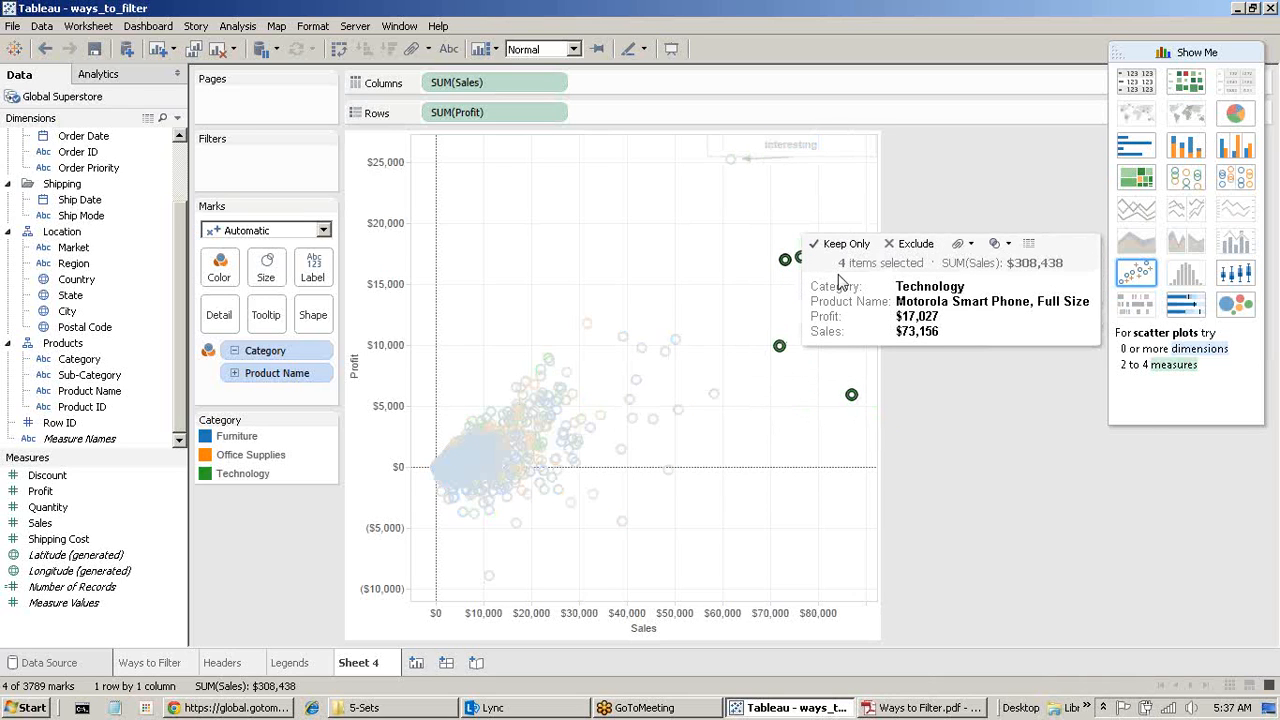
right_click(788, 267)
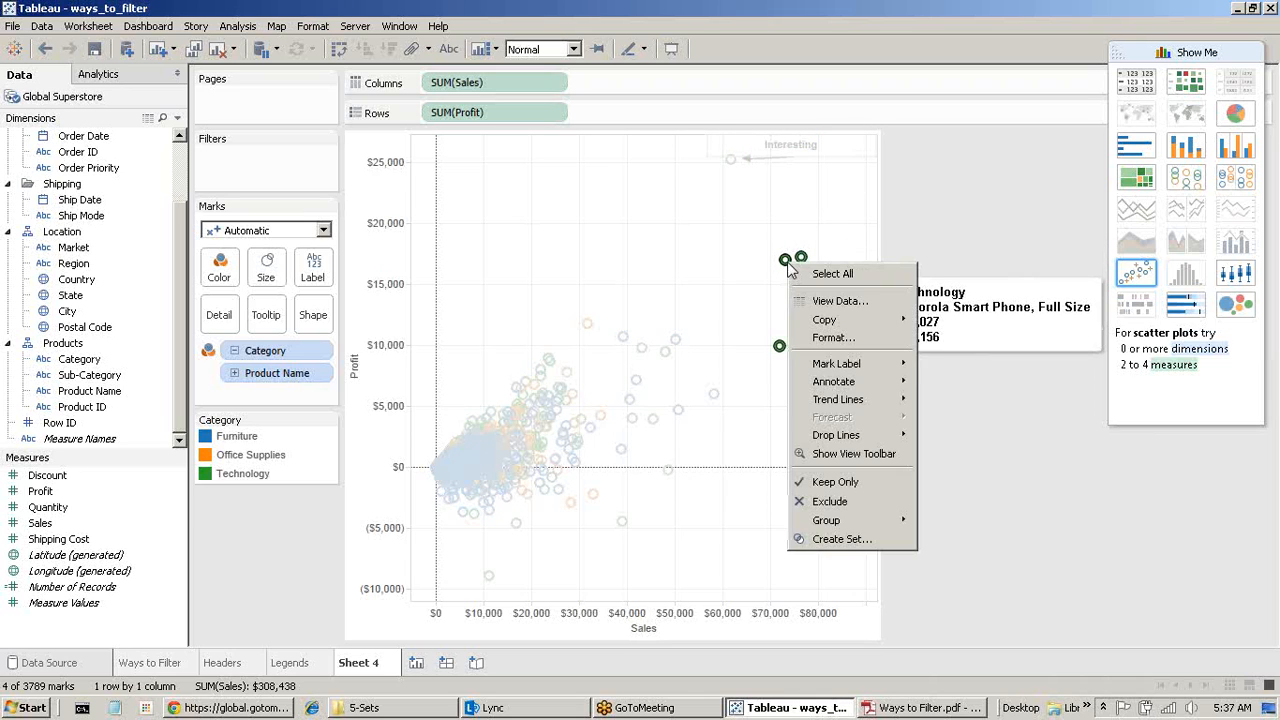
mouse_move(840, 320)
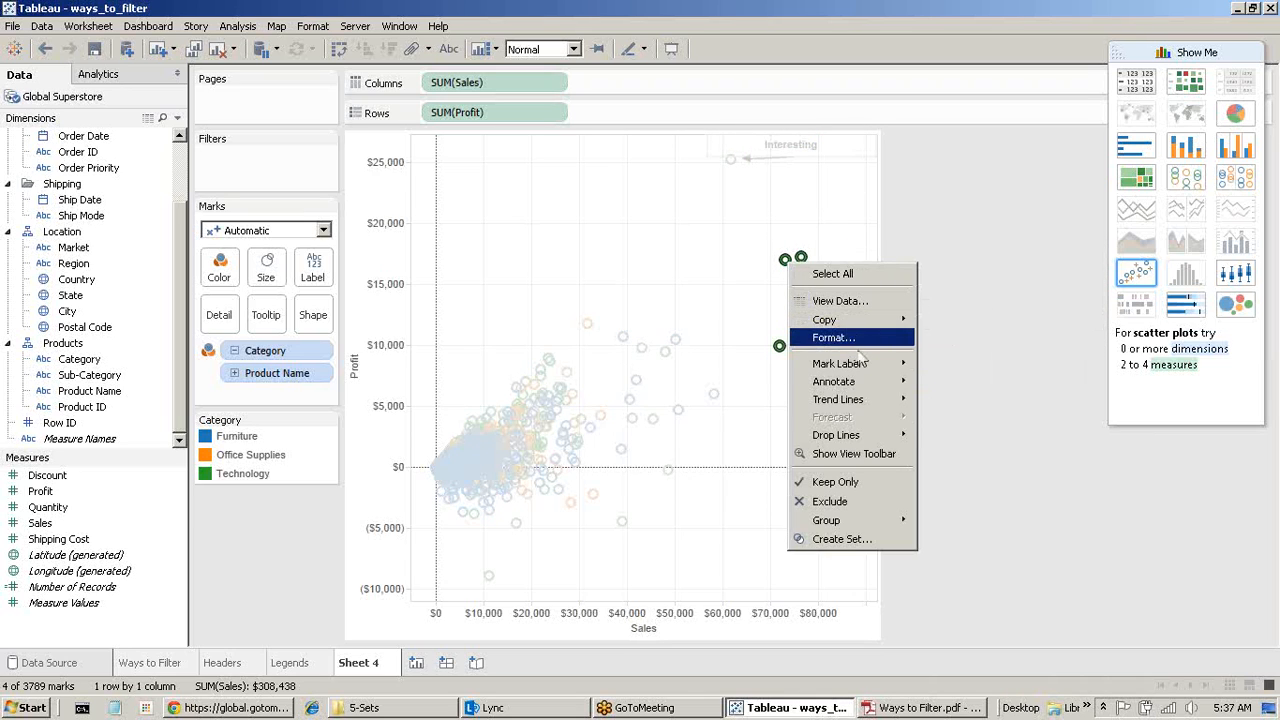
mouse_move(866, 372)
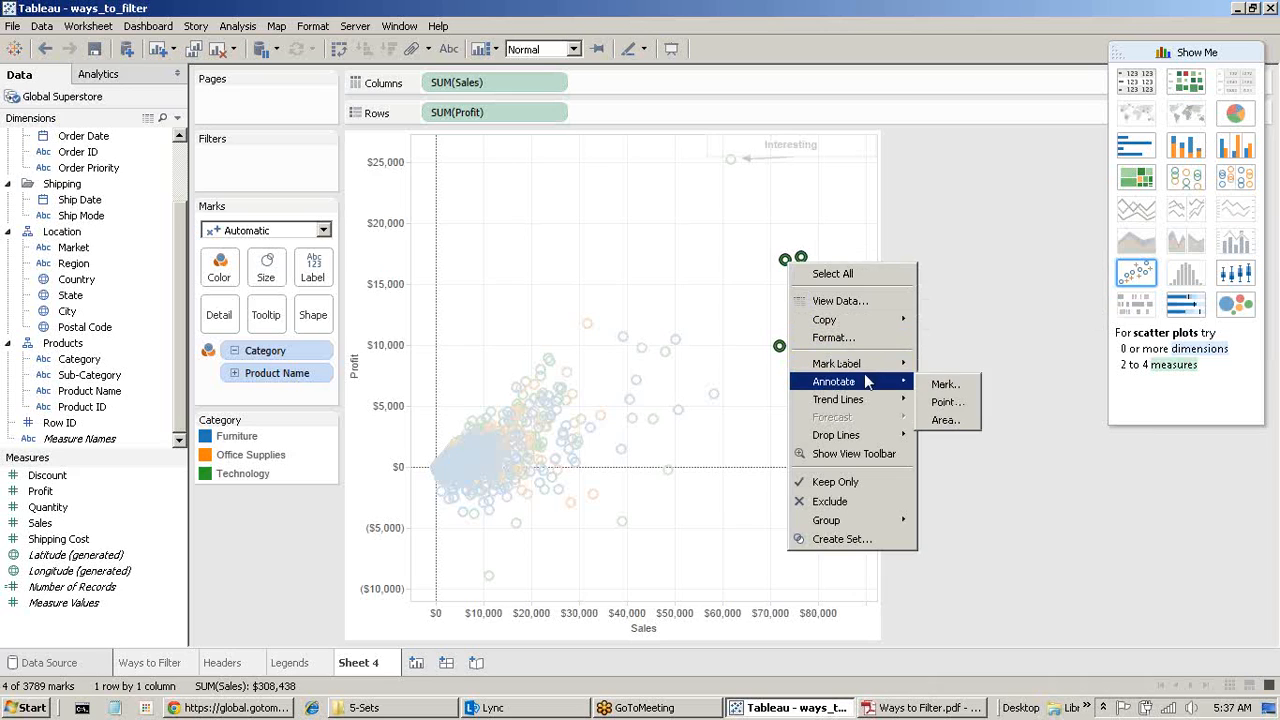
left_click(954, 420)
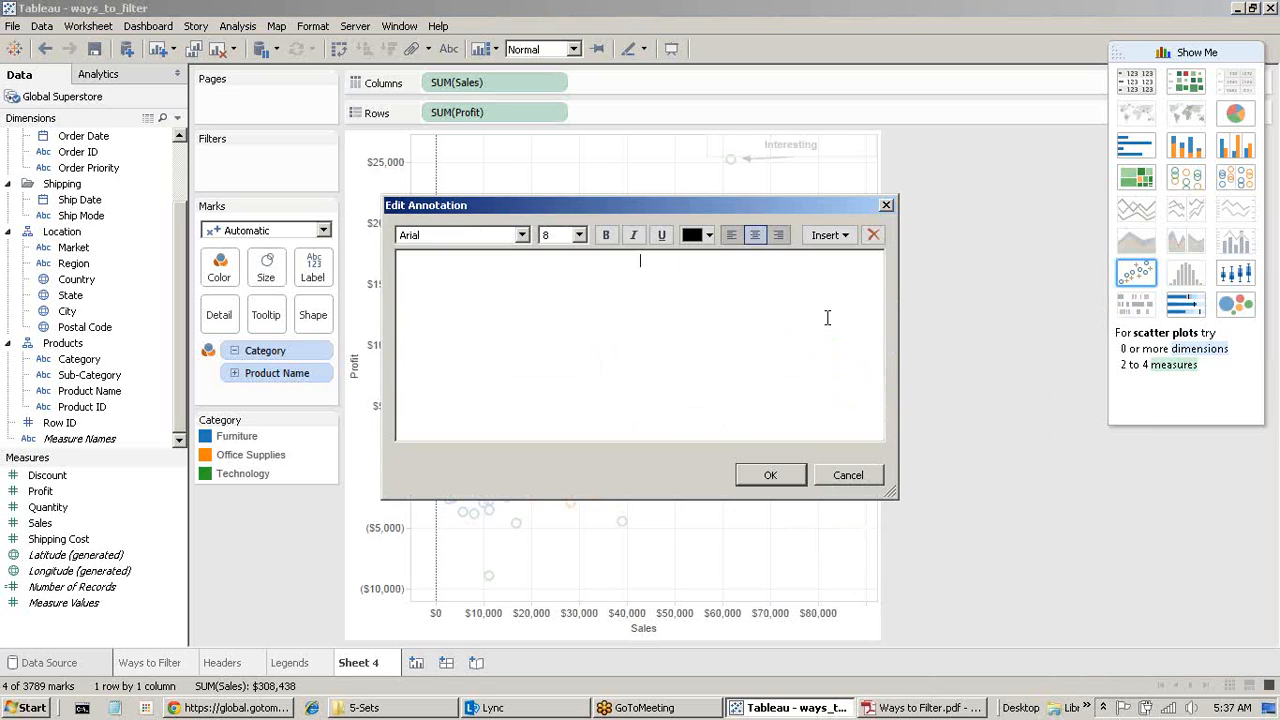
type("L")
type("To lo")
type("ok Furth")
type("er")
left_click(795, 482)
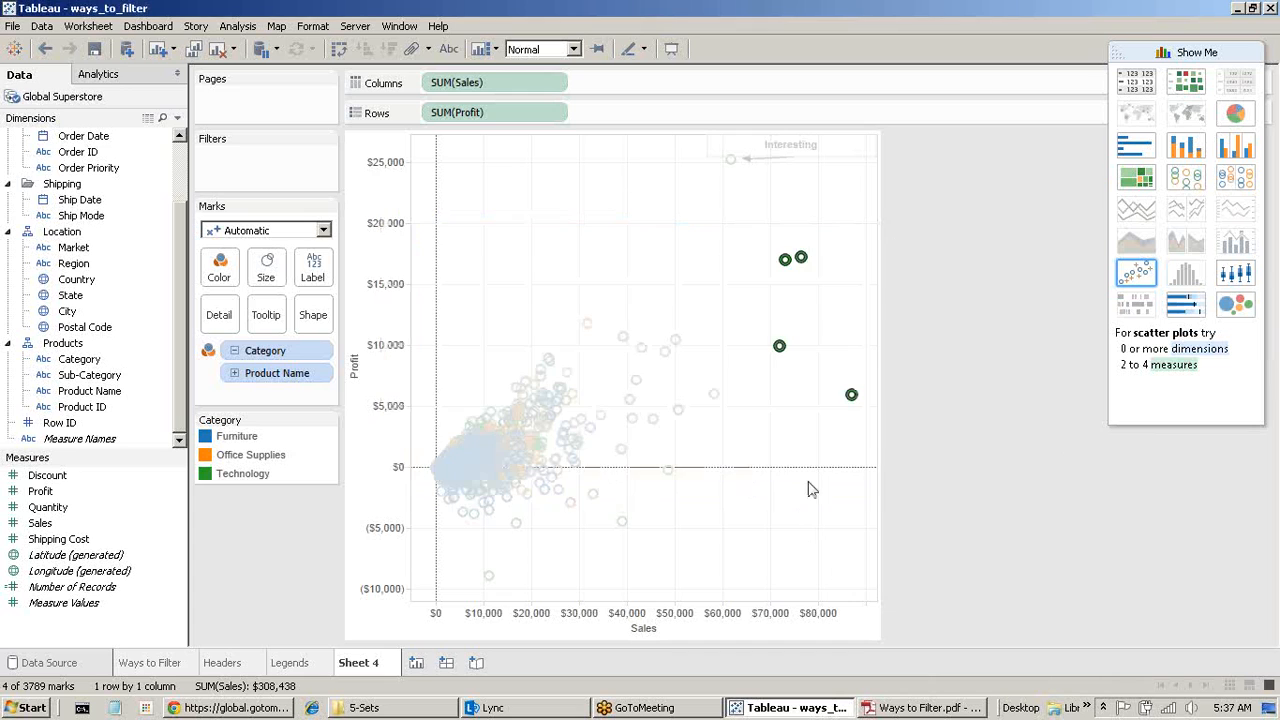
left_click(974, 430)
Enlarge the "To look Further" annotation area to enclose all four Technology marks with sales above $70,000
left_click(783, 268)
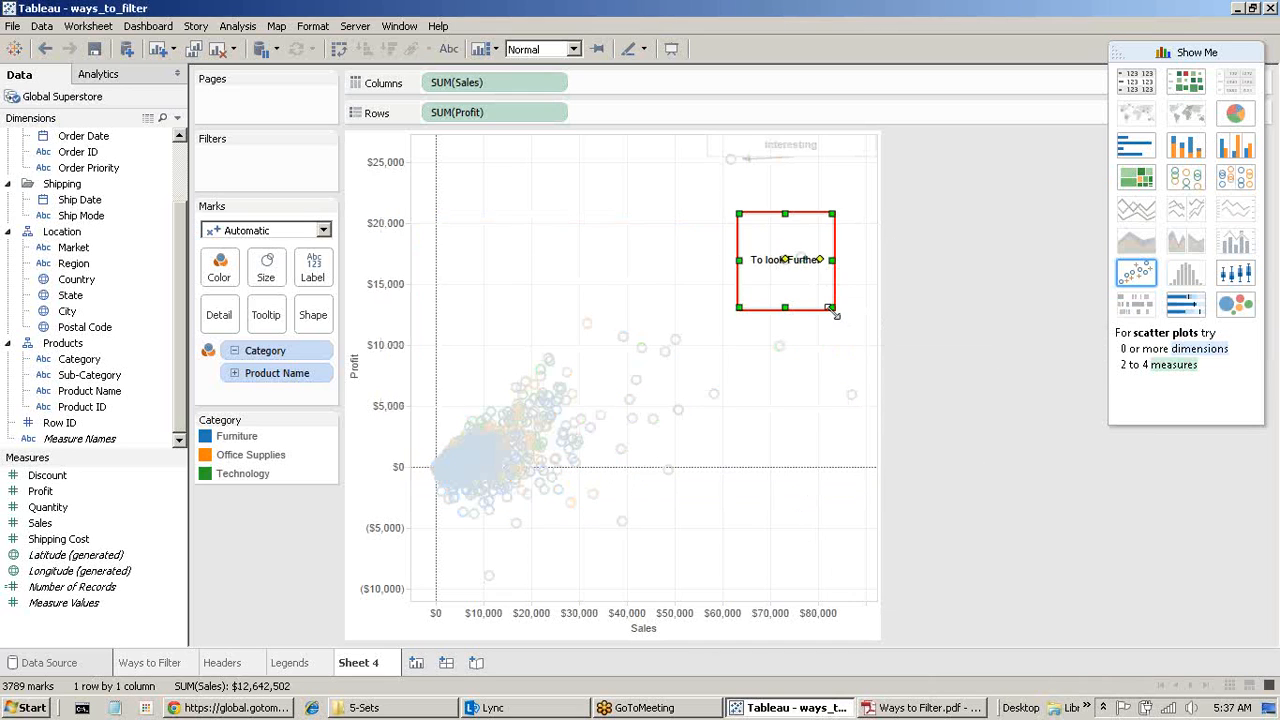
left_click_drag(832, 308, 879, 426)
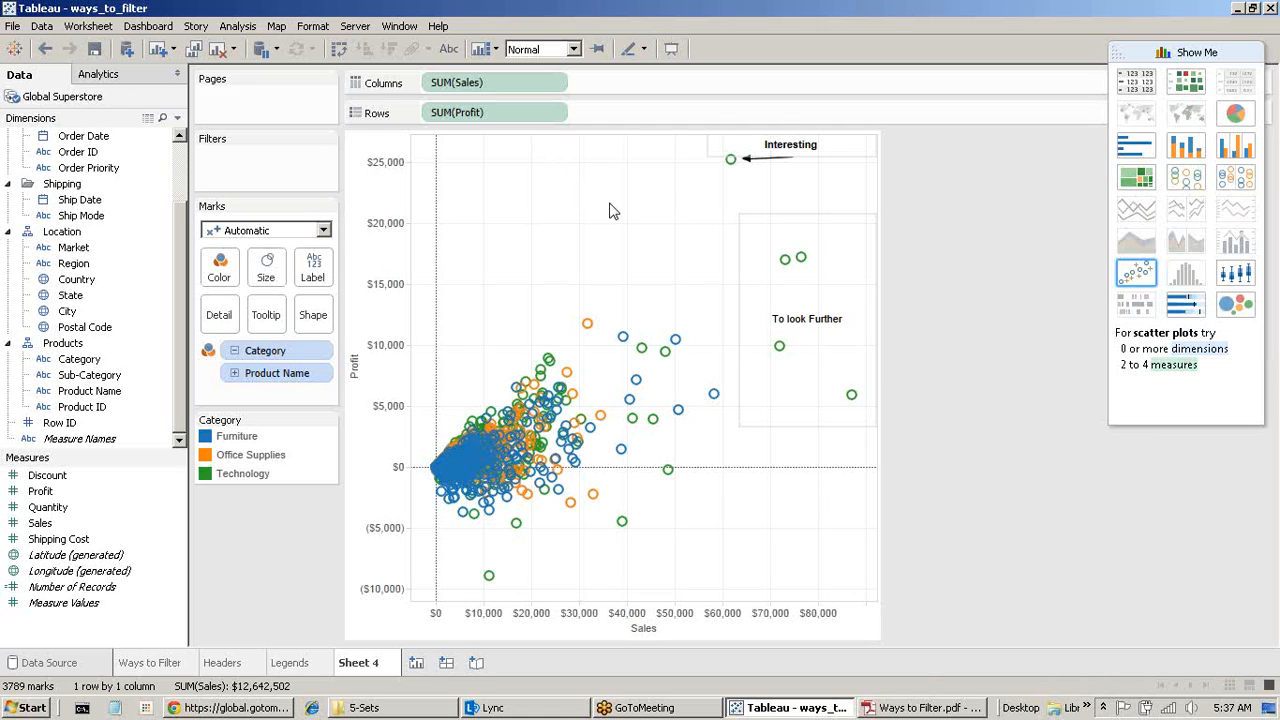
mouse_move(733, 165)
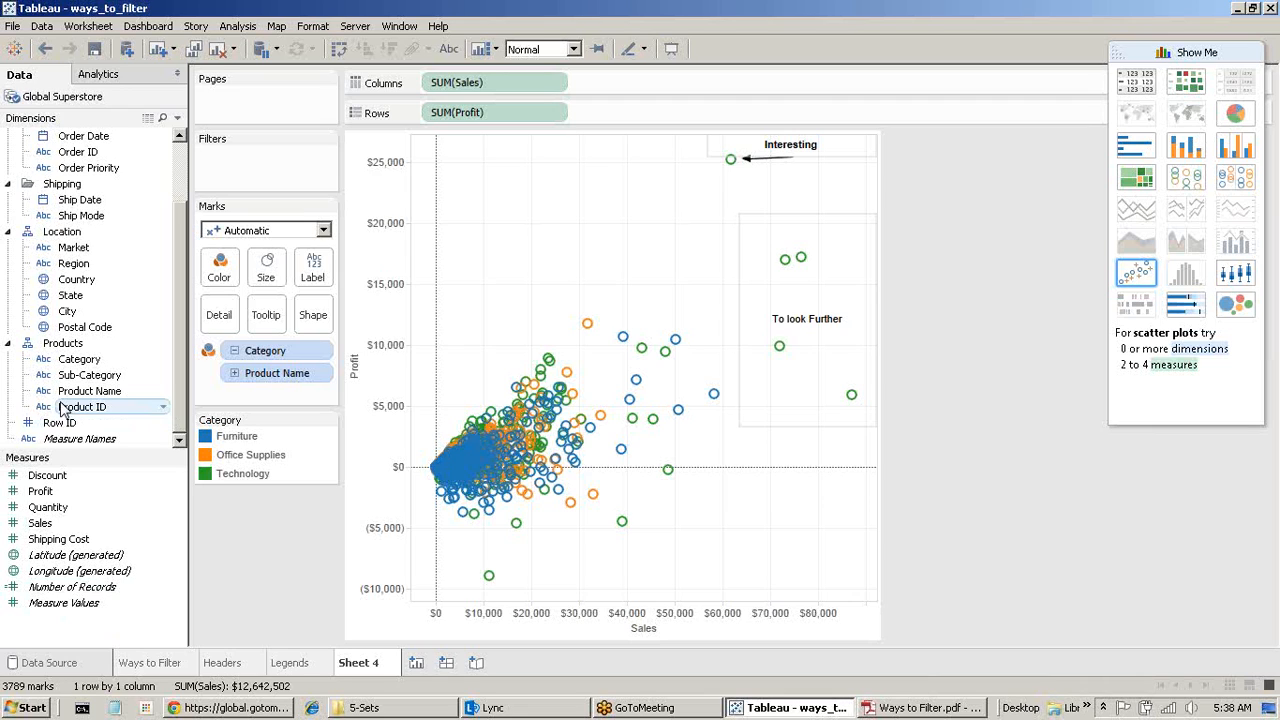
Filter the scatter plot by Category, keeping only Furniture and leaving out Office Supplies and Technology
scroll(66, 236, "up", 2)
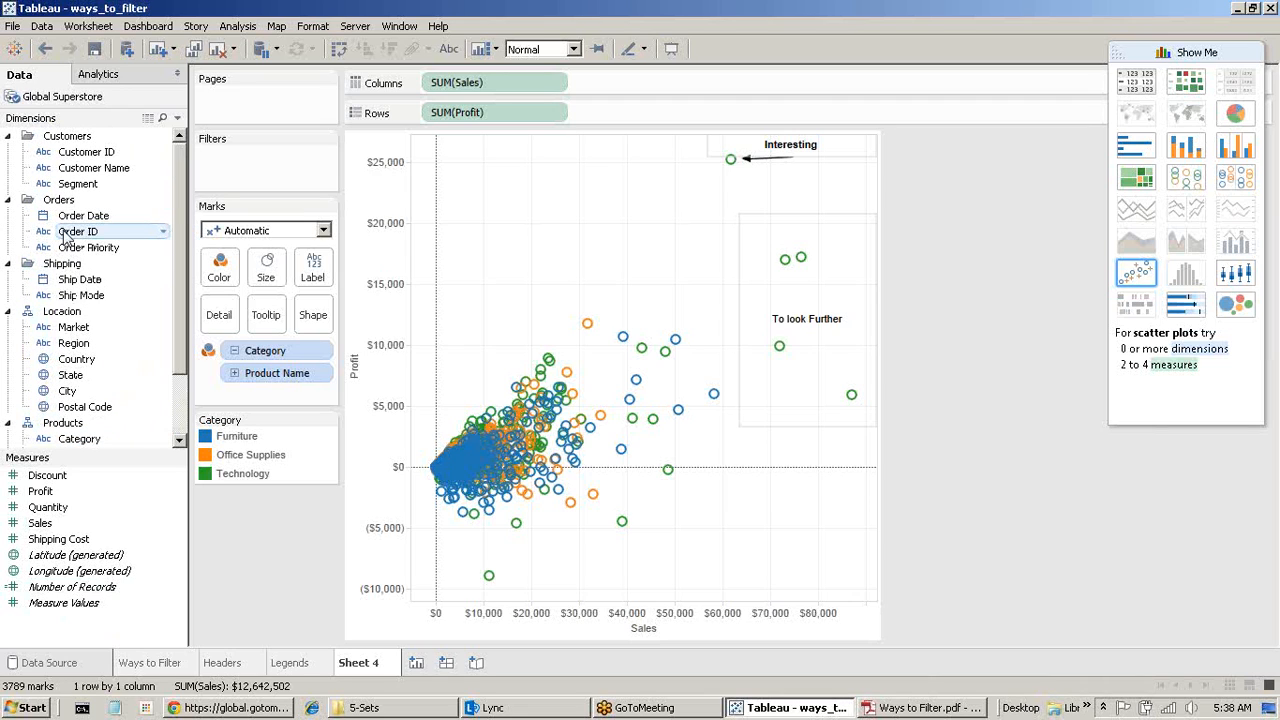
scroll(66, 236, "down", 2)
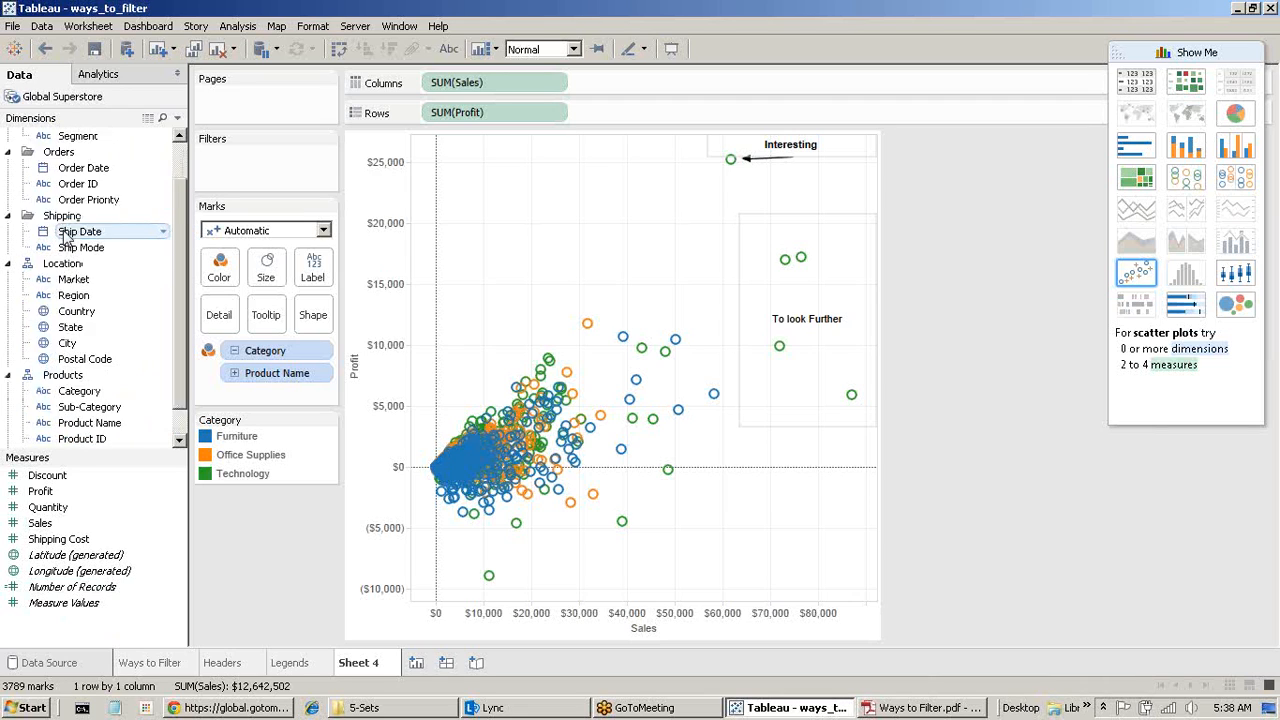
left_click_drag(76, 359, 237, 179)
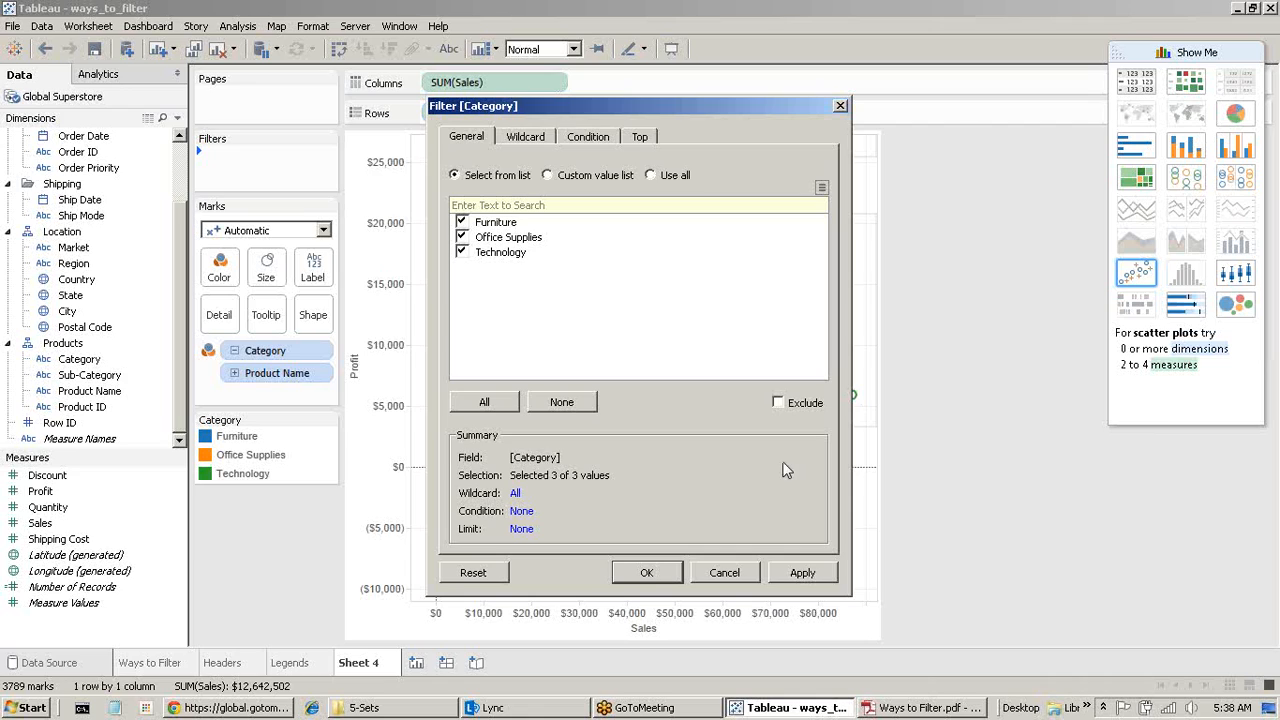
left_click(461, 237)
left_click(461, 252)
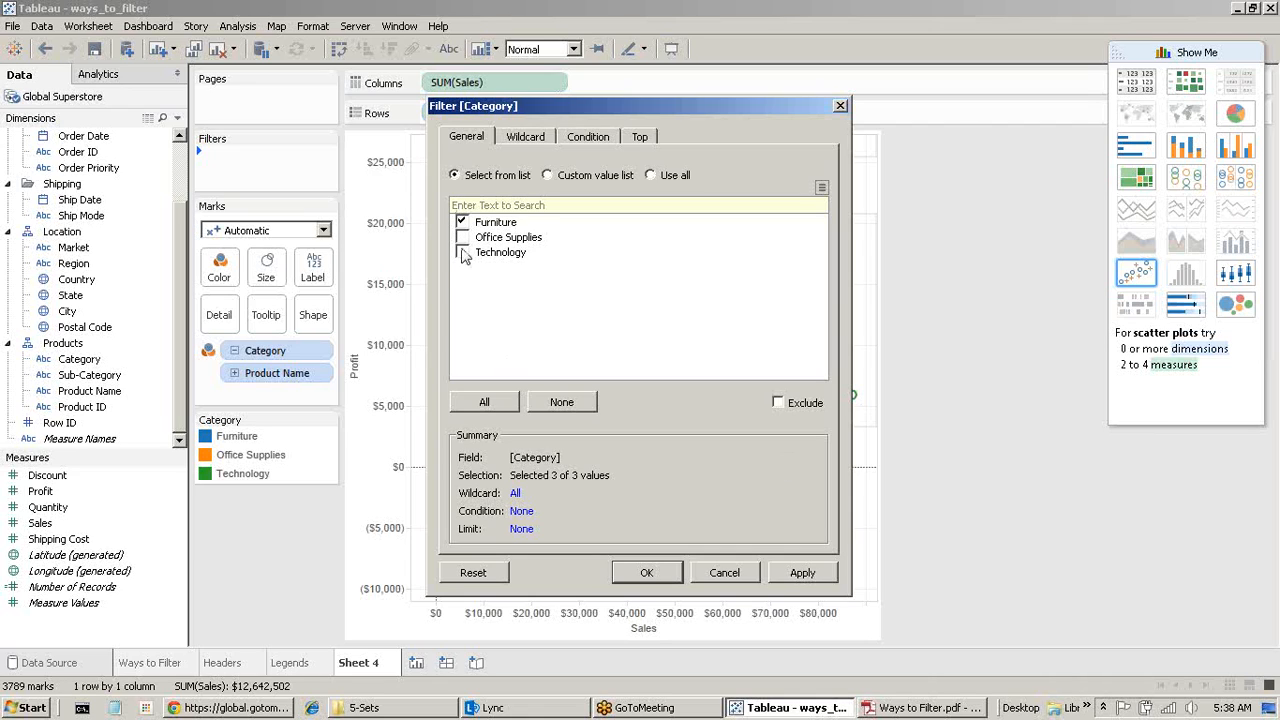
left_click(648, 574)
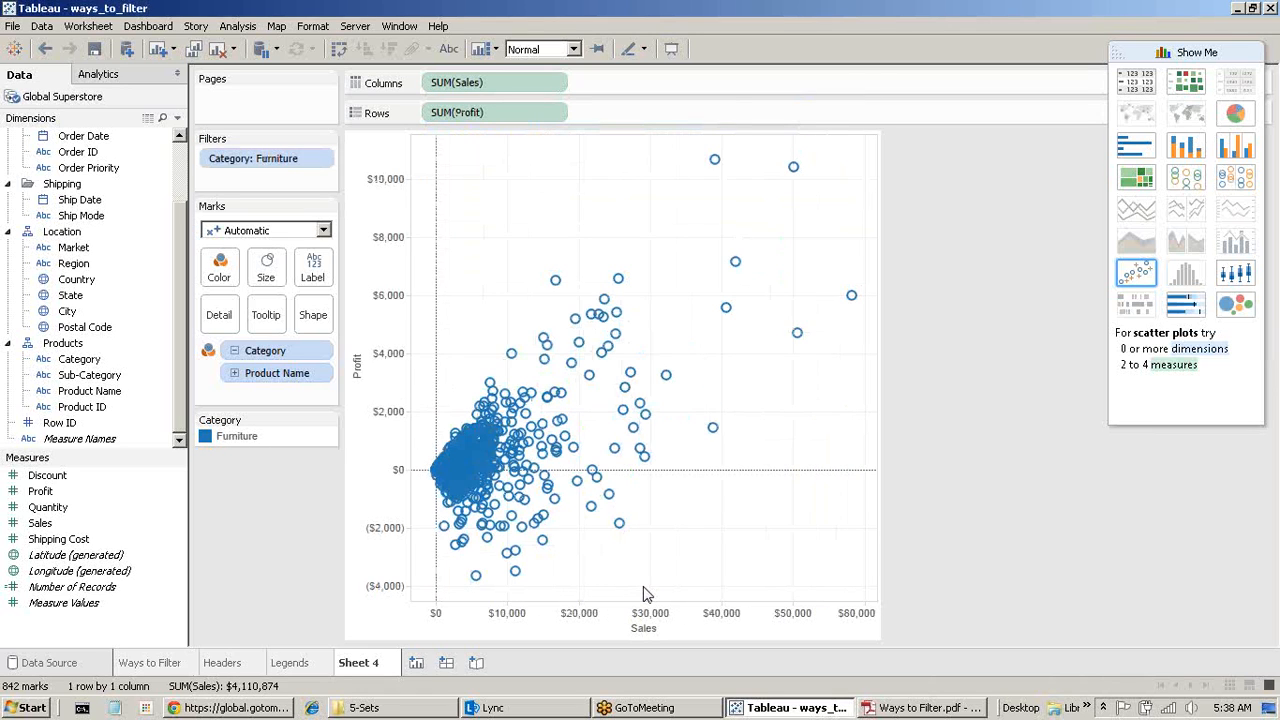
mouse_move(556, 500)
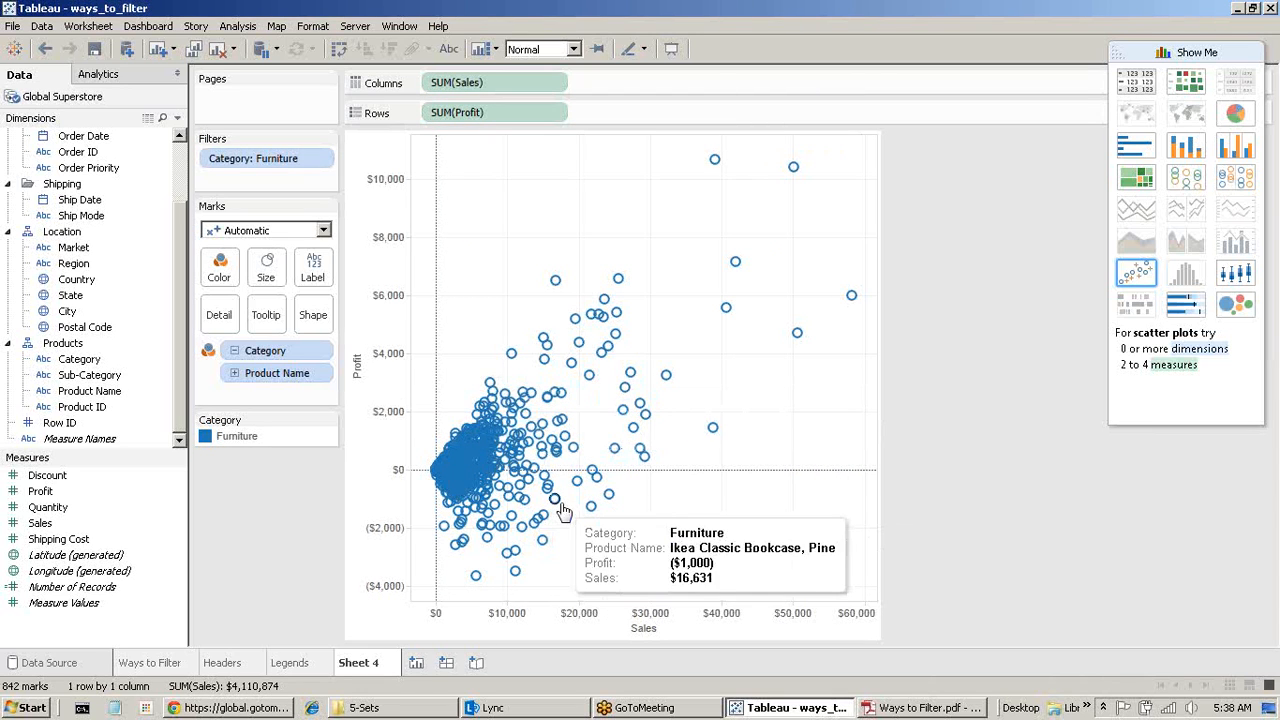
Collapse the chart suggestions and edit the Category filter to keep only Technology instead of Furniture
left_click(1196, 52)
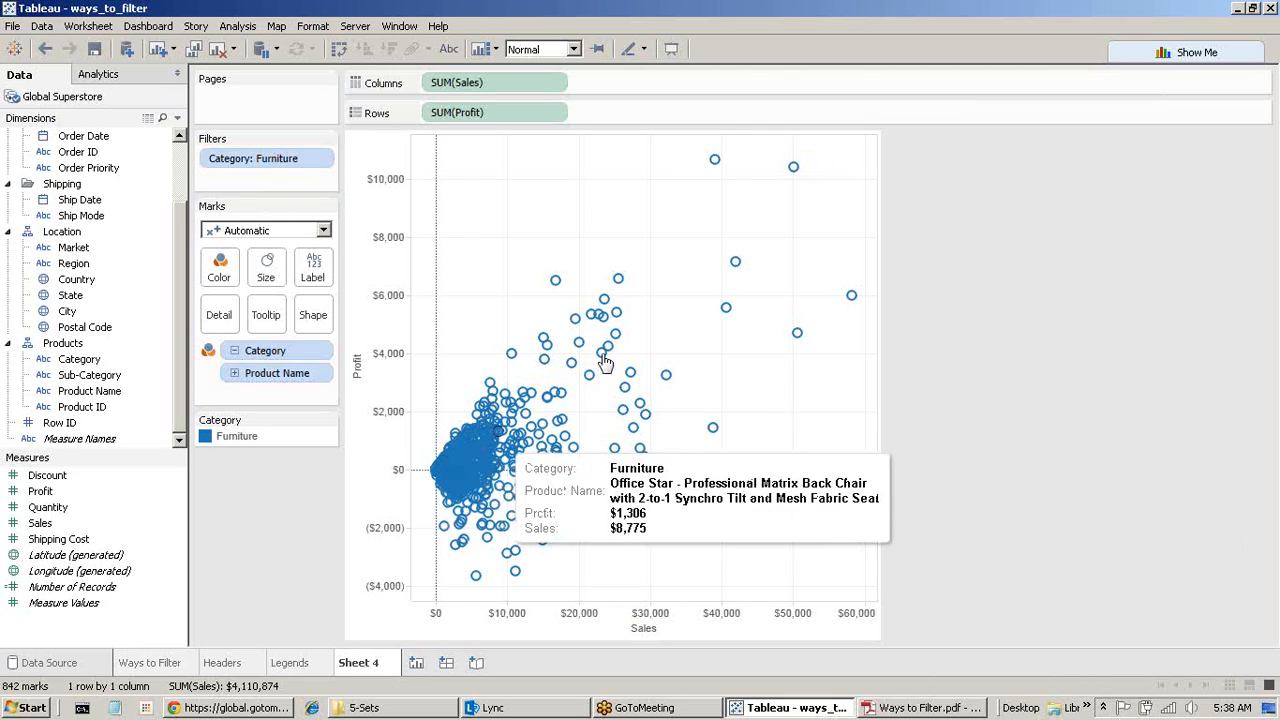
mouse_move(517, 350)
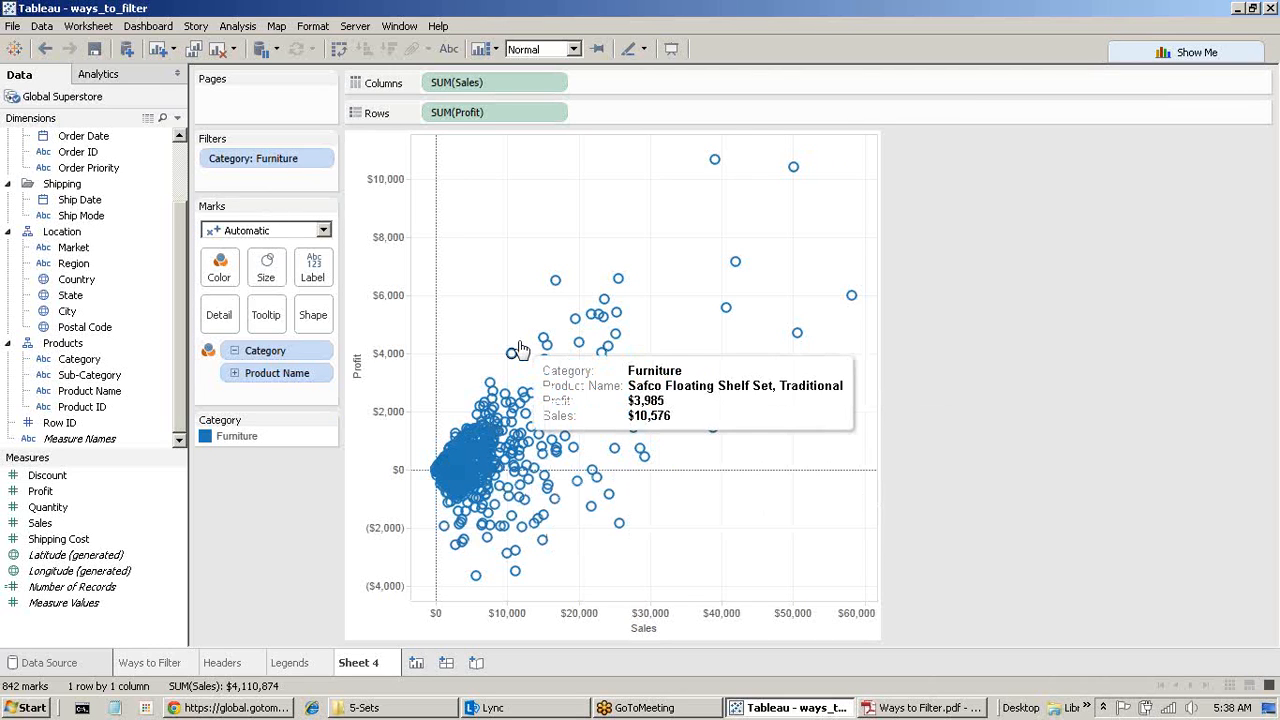
left_click(321, 160)
left_click(320, 182)
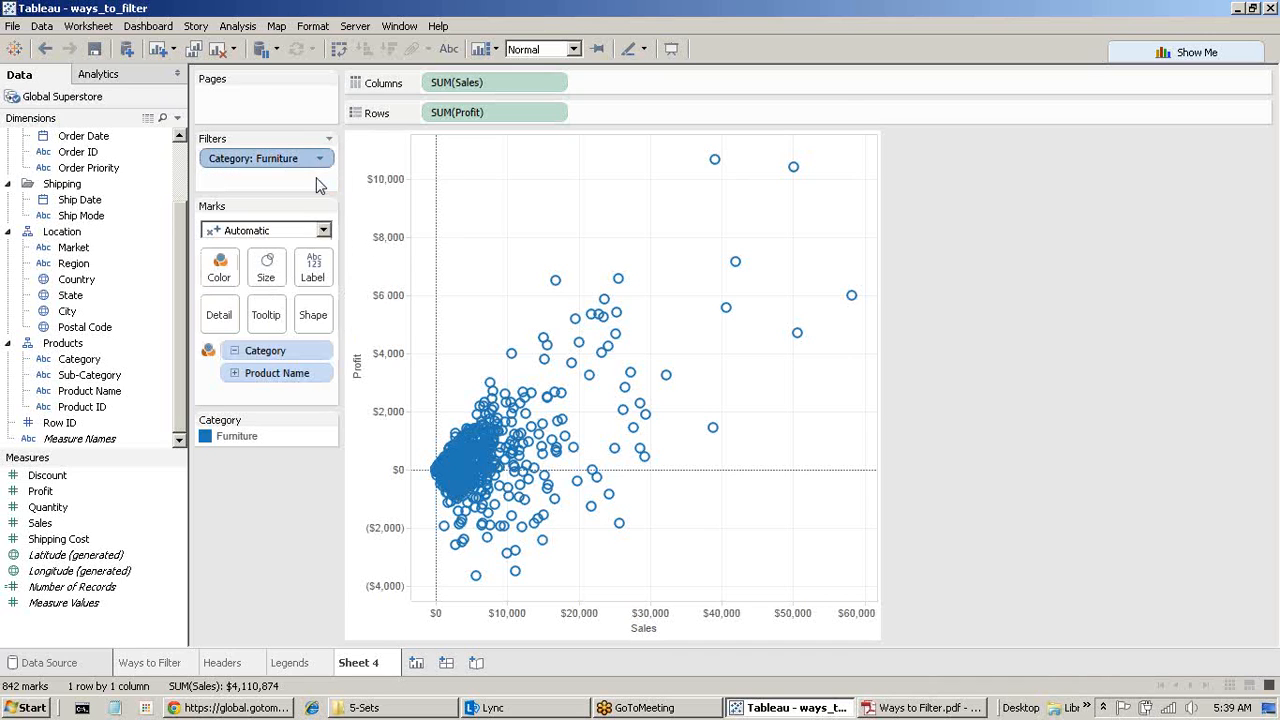
left_click(462, 222)
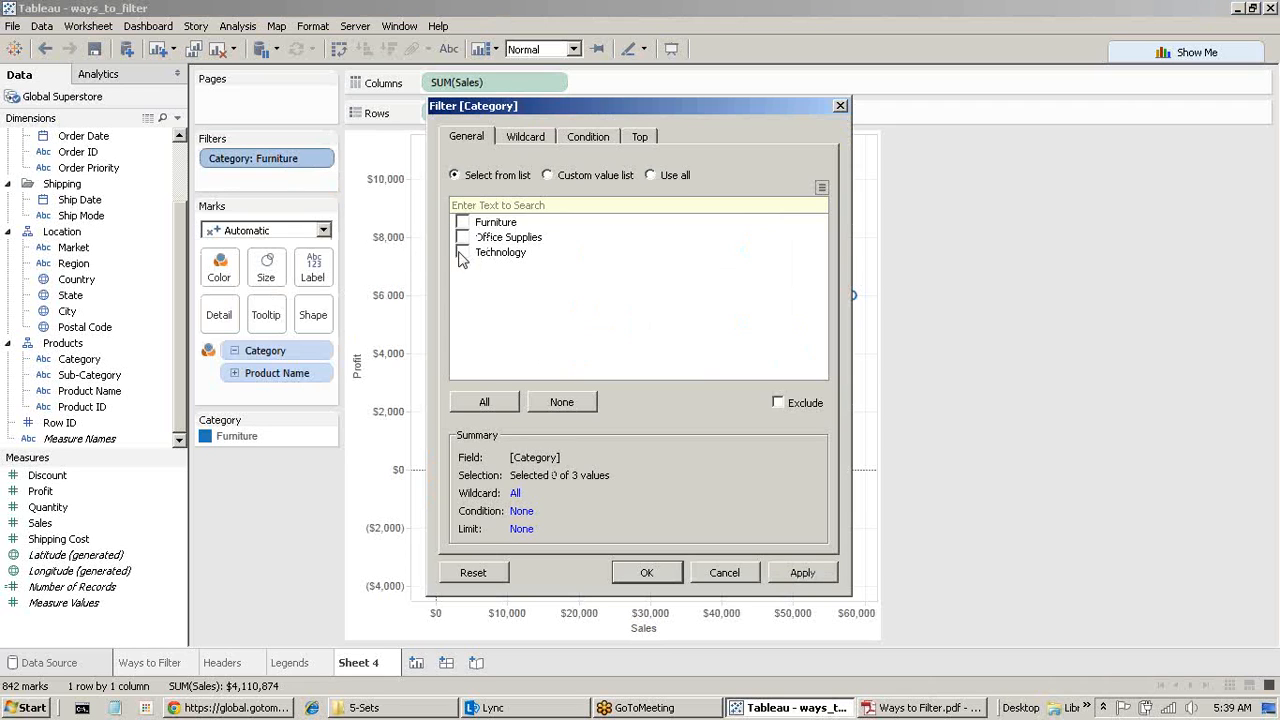
left_click(462, 252)
left_click(664, 576)
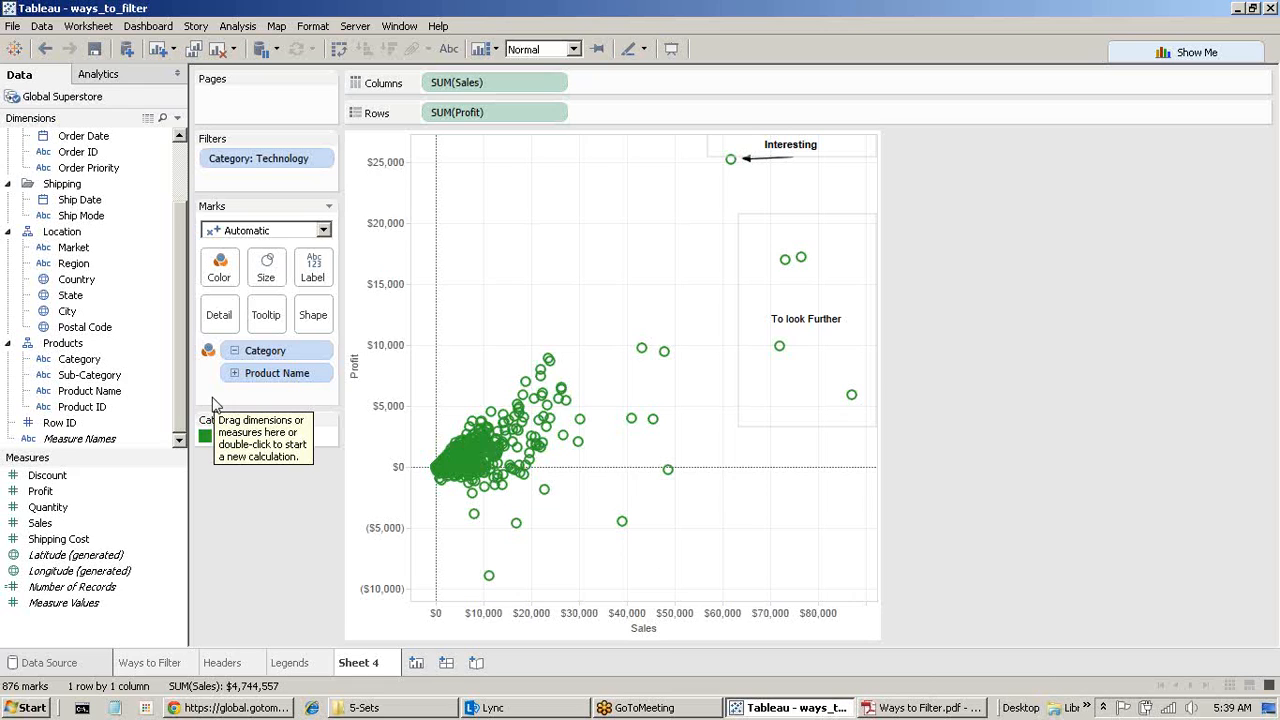
Show a quick filter for Category and use it to keep only Office Supplies in the scatter plot
left_click(320, 160)
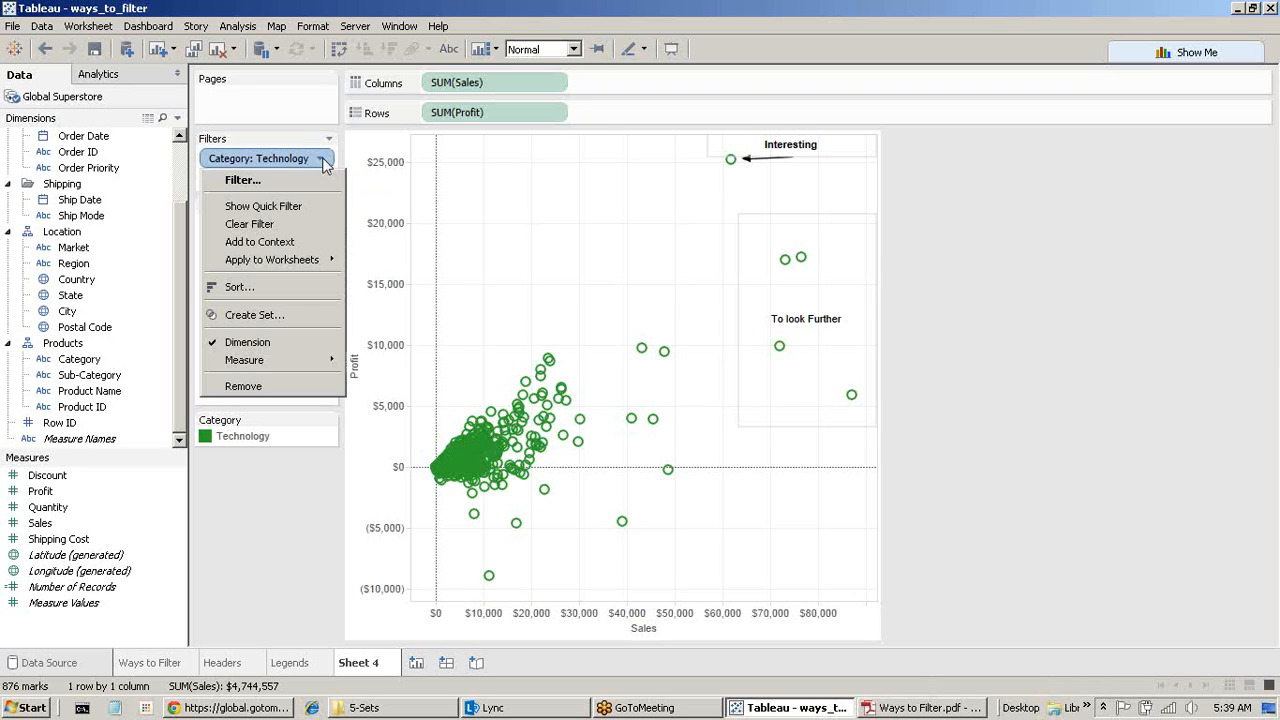
left_click(307, 208)
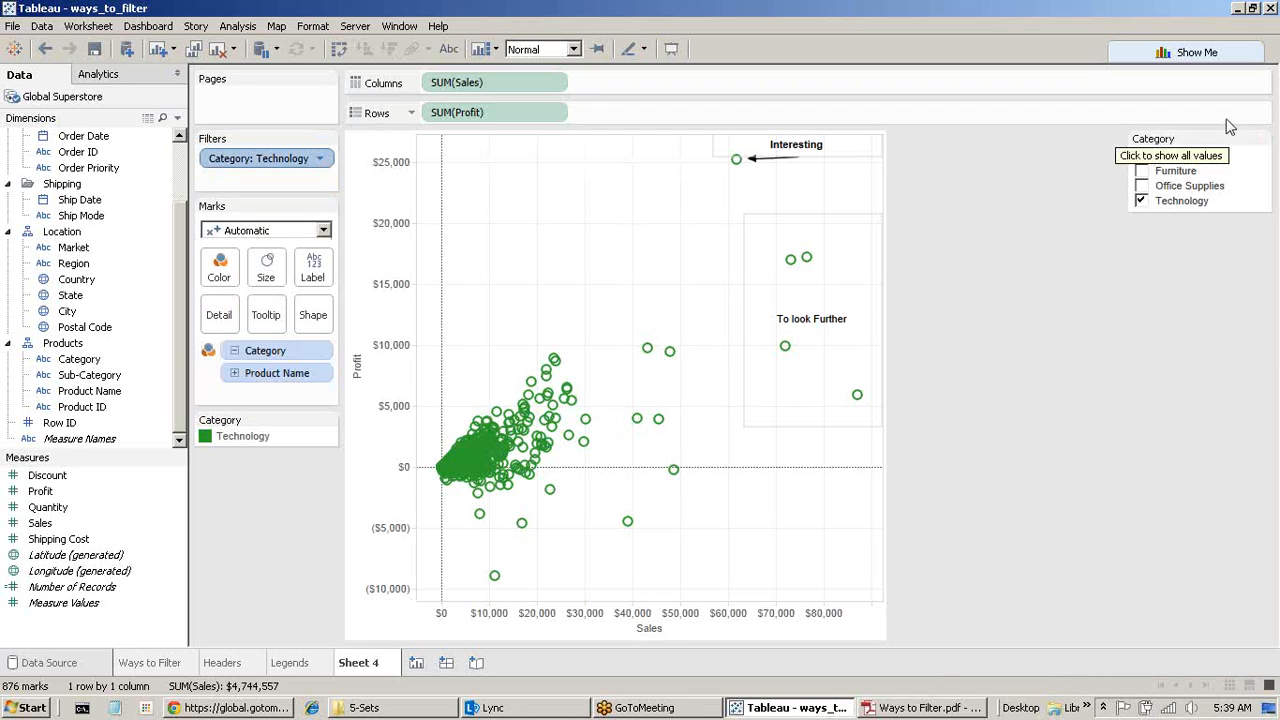
left_click(1142, 186)
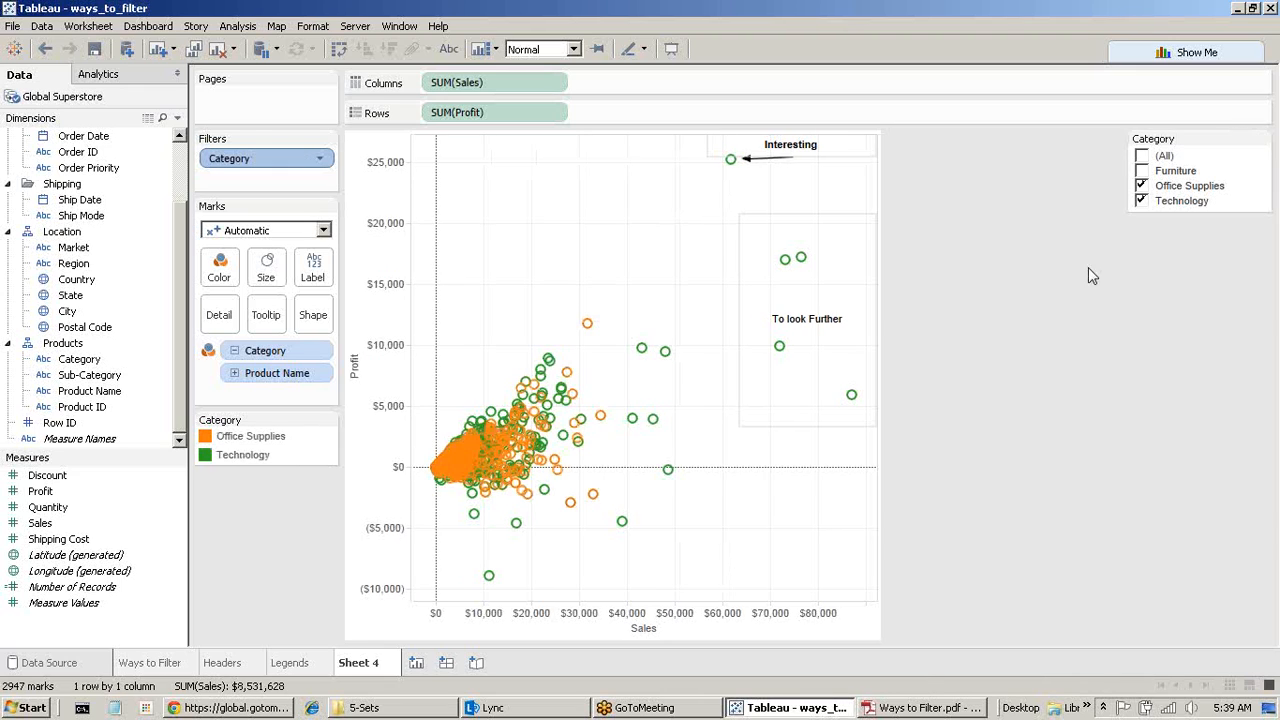
left_click(1145, 158)
left_click(1144, 157)
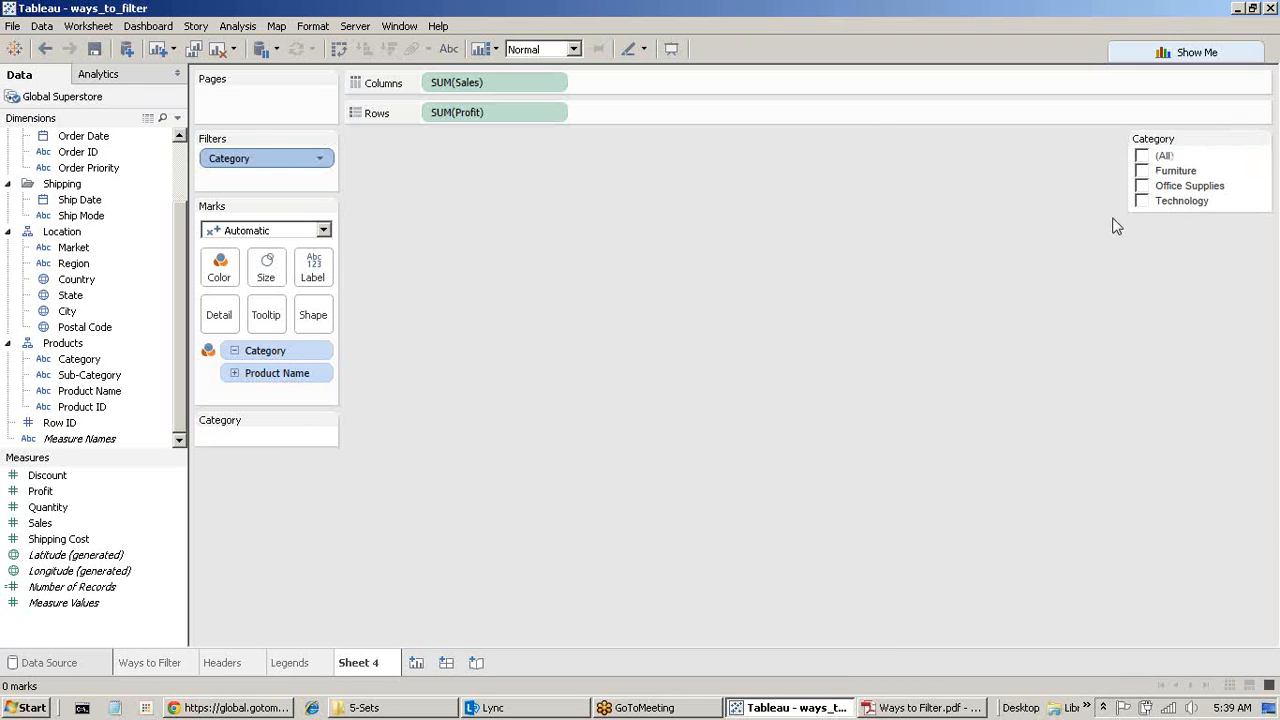
left_click(1142, 186)
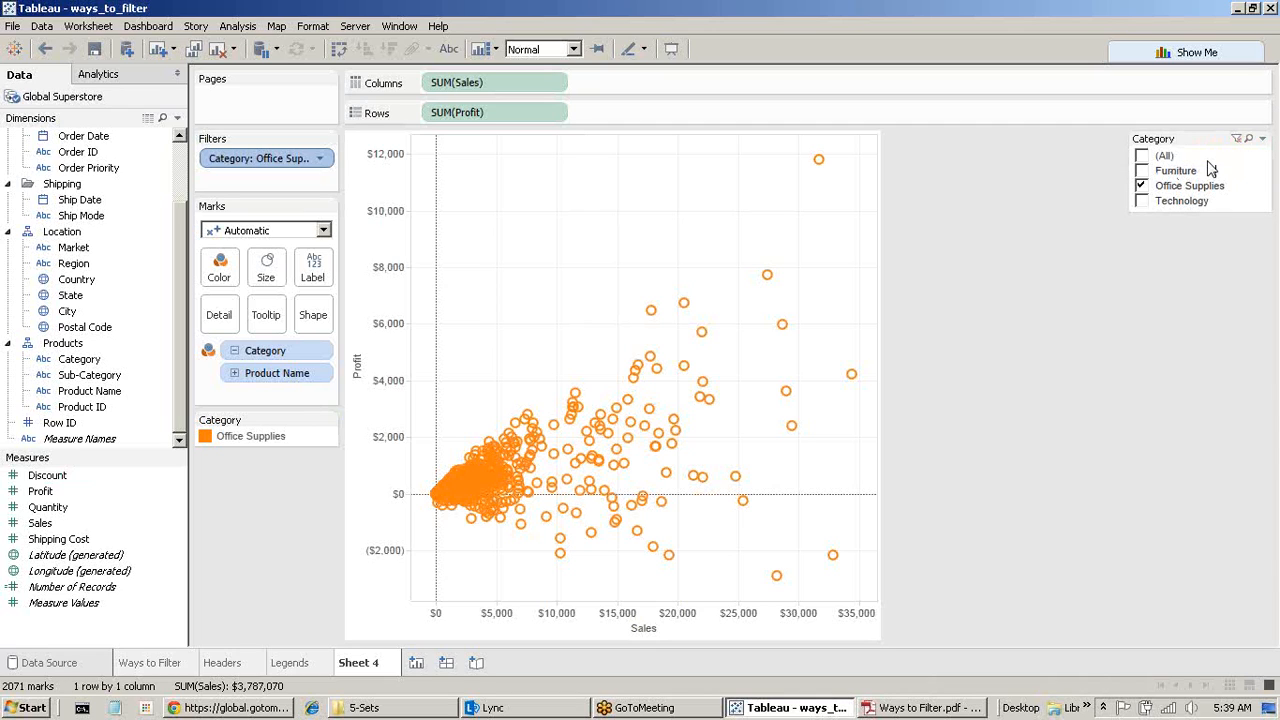
Use the Category quick filter to show Technology alone, and switch it to Furniture alone
left_click(1142, 156)
left_click(1142, 171)
left_click(1142, 186)
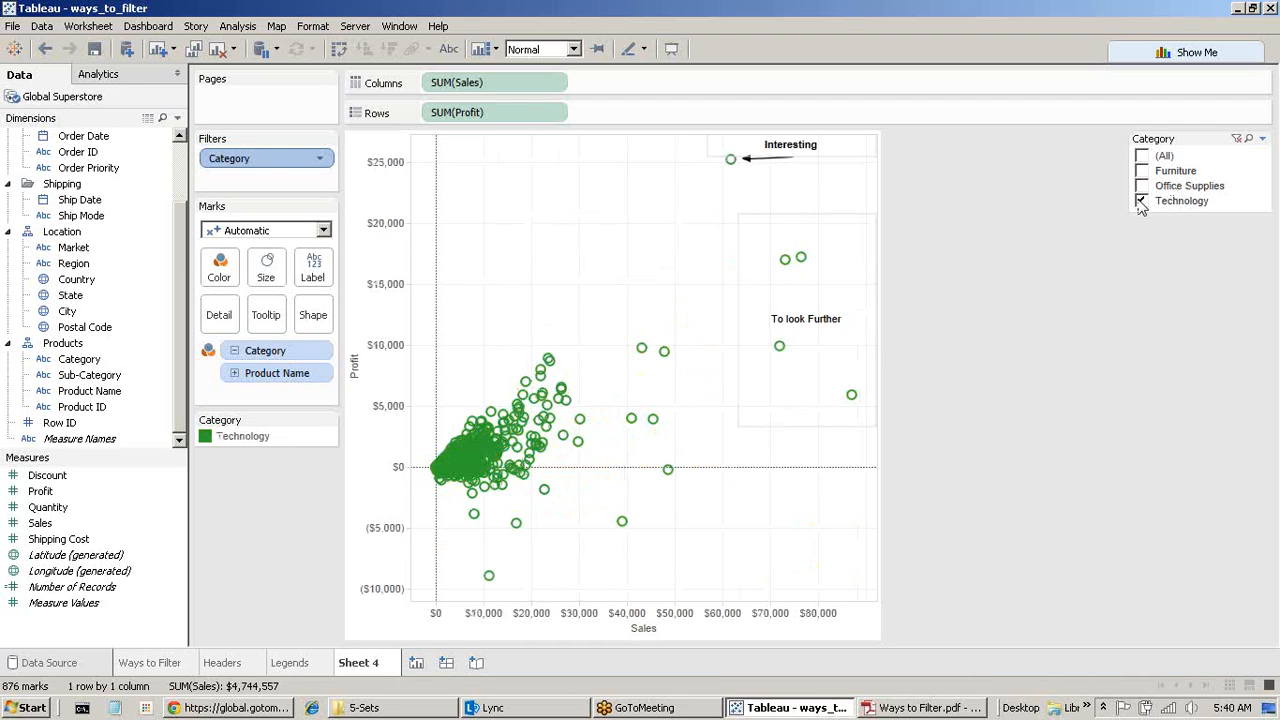
left_click(1142, 201)
left_click(1142, 171)
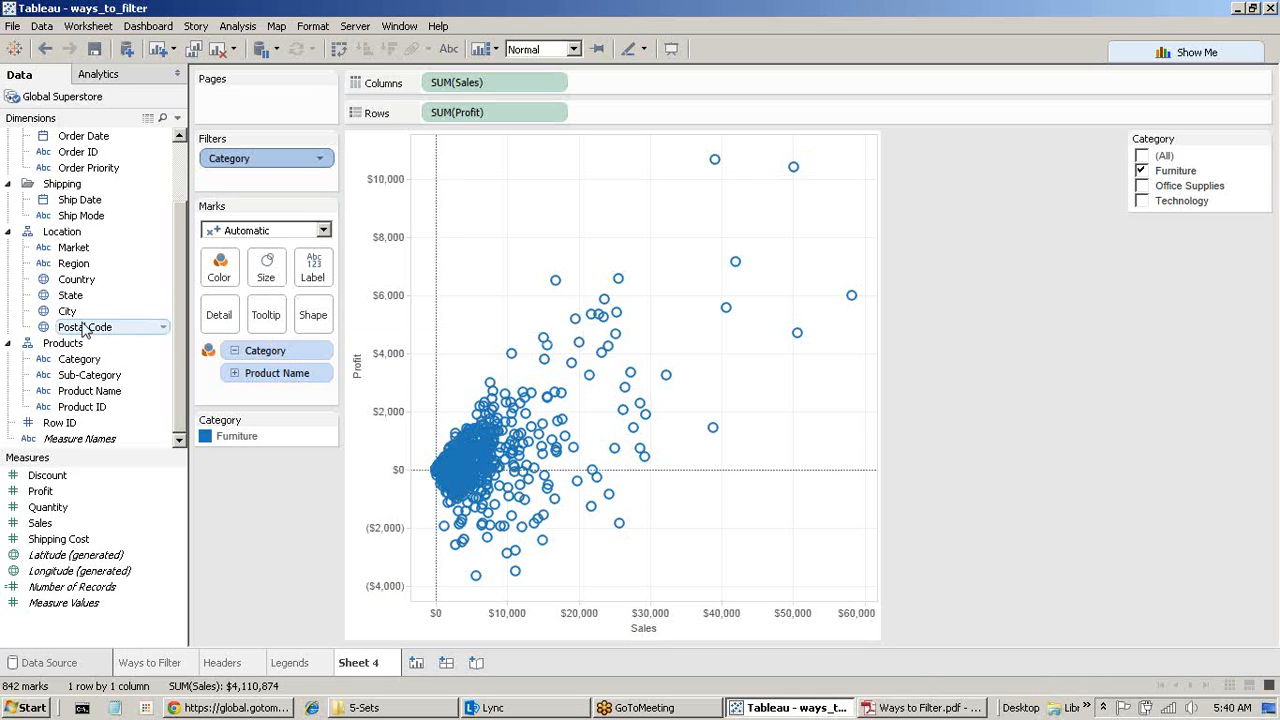
Show a quick filter for Region and restrict the scatter plot to East, followed by Central alone
right_click(82, 269)
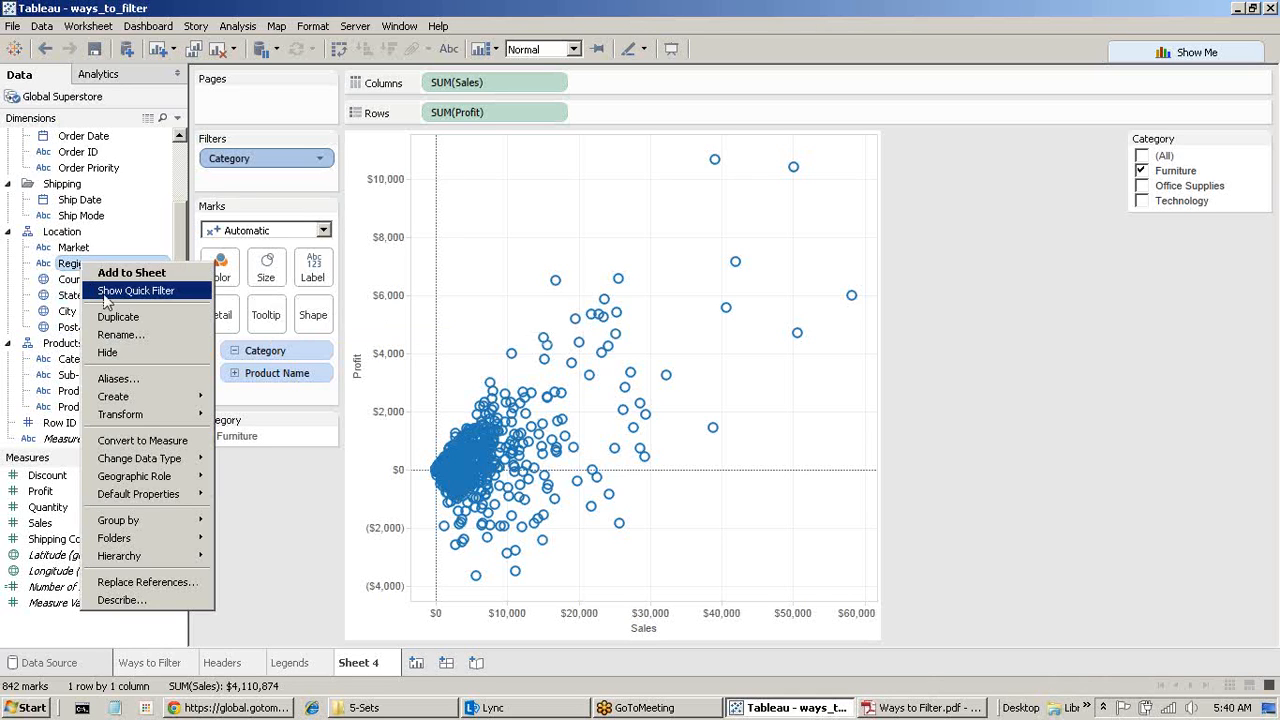
left_click(105, 292)
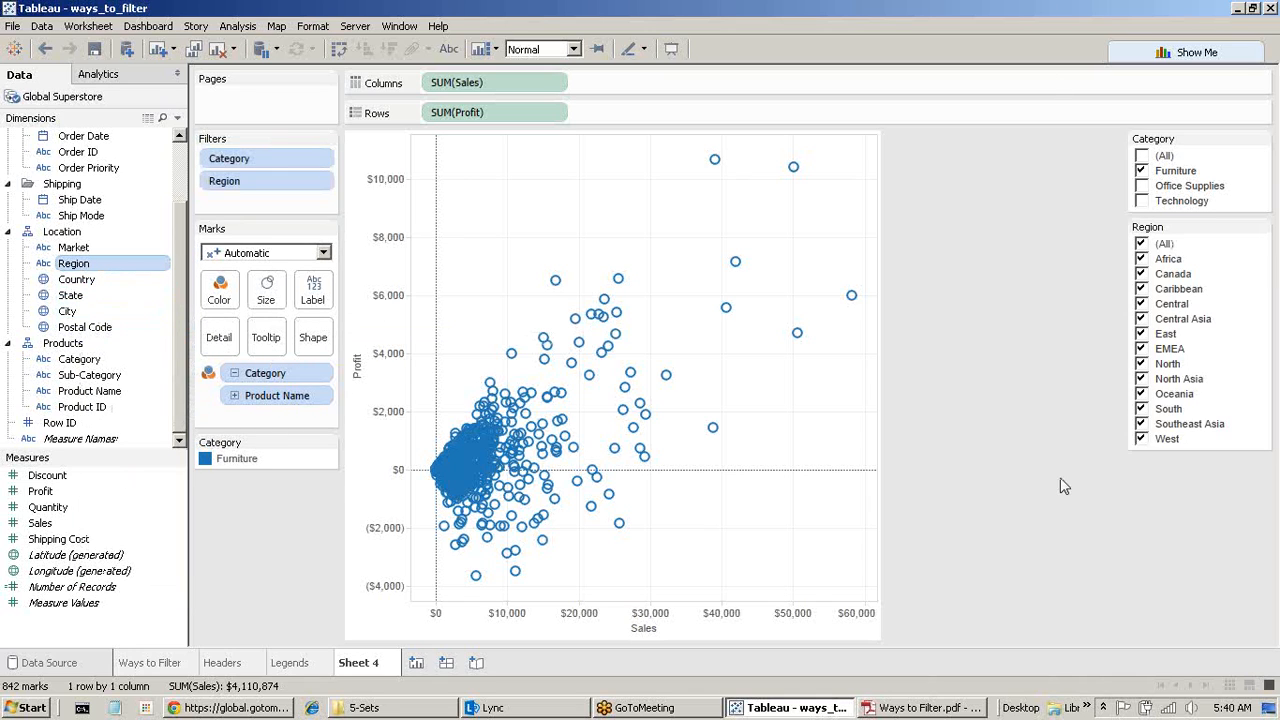
left_click(1141, 244)
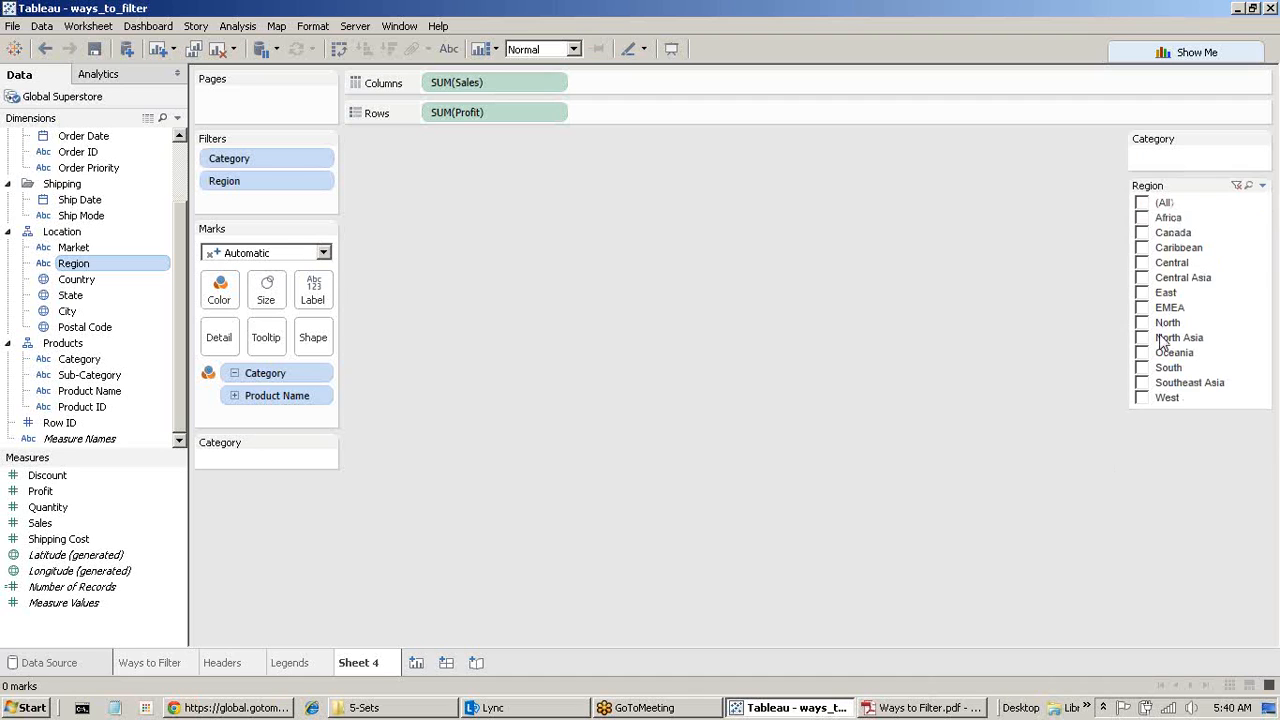
left_click(1142, 293)
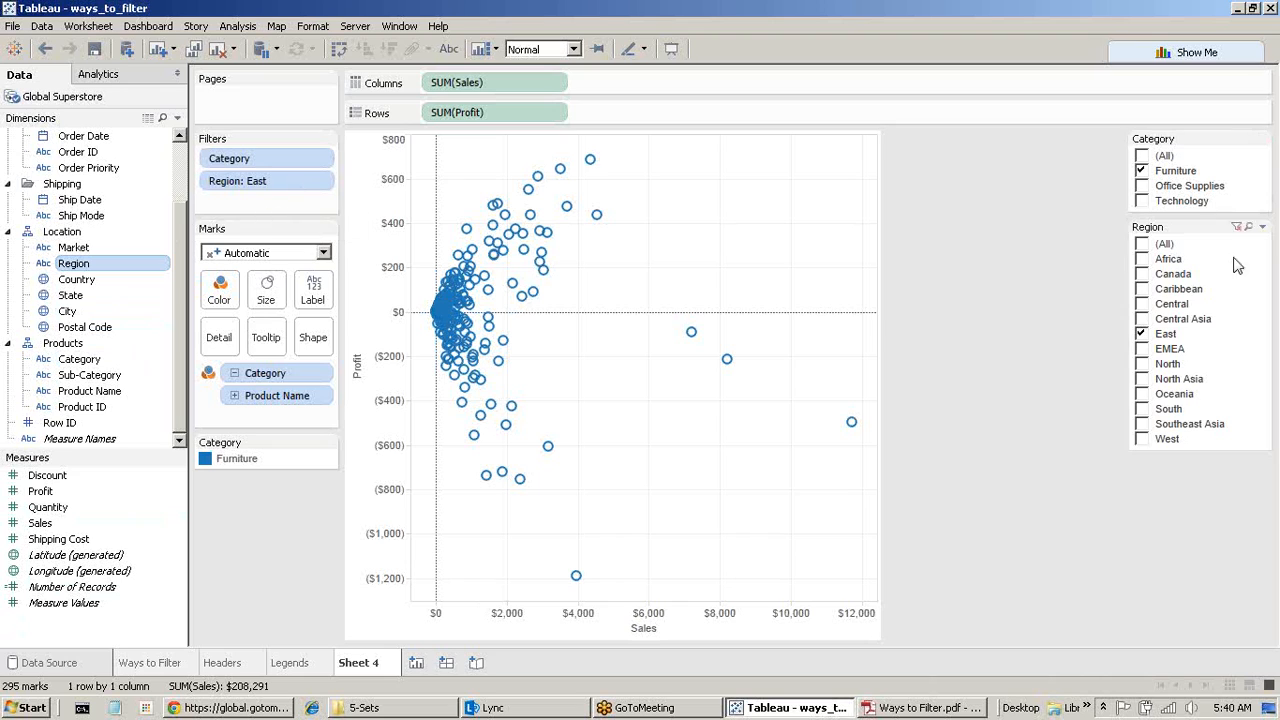
left_click(1141, 333)
left_click(1141, 263)
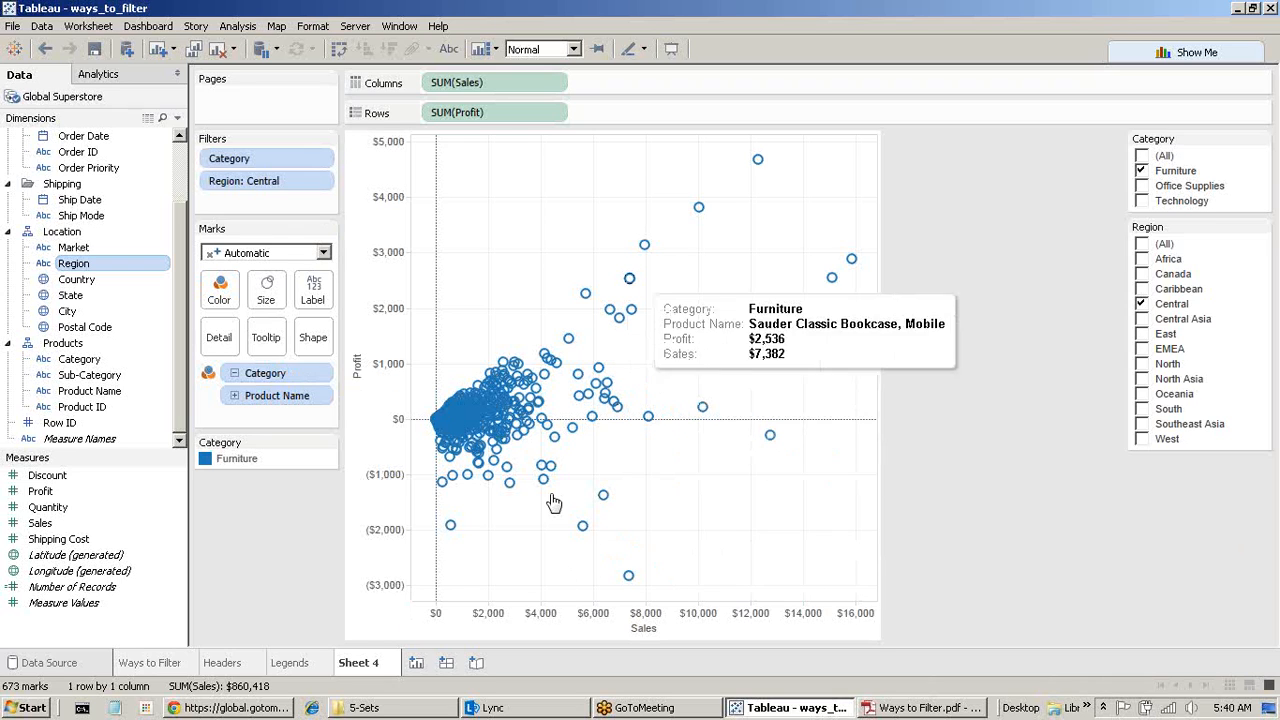
Try keeping only the Furniture mark with about $8,000 in sales and just over $3,000 in profit, and undo it
right_click(644, 245)
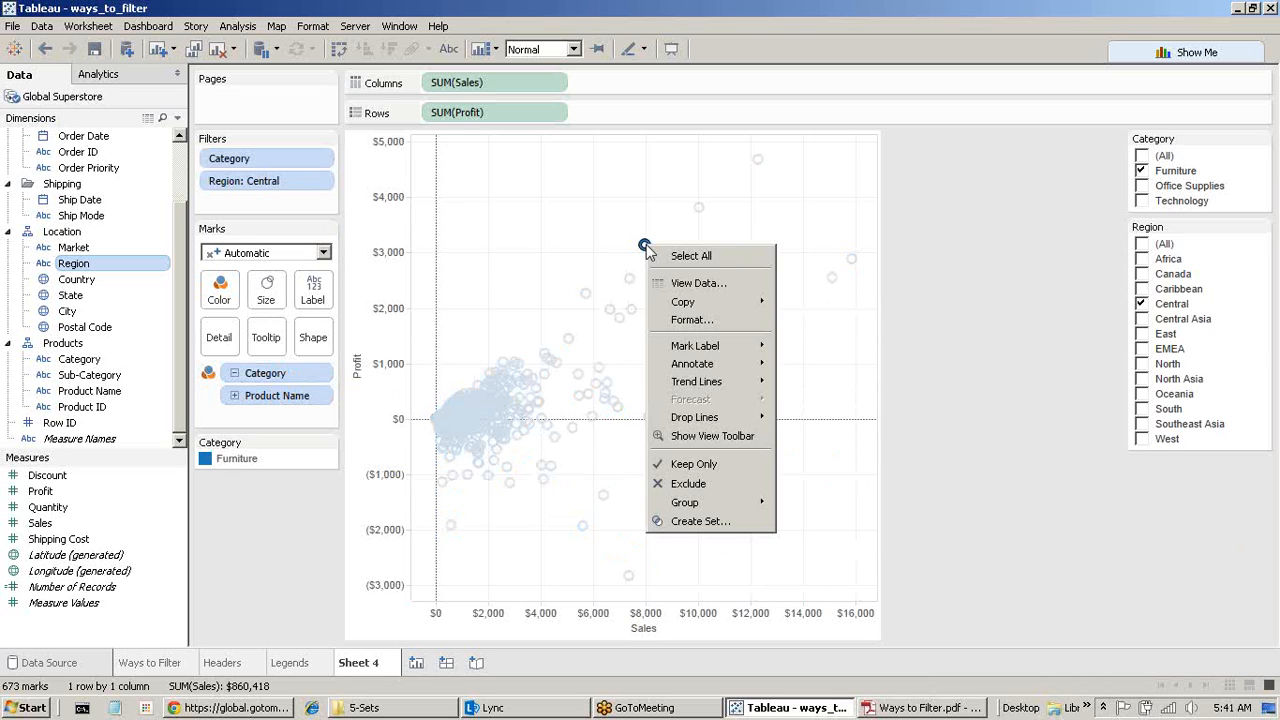
left_click(706, 466)
mouse_move(852, 178)
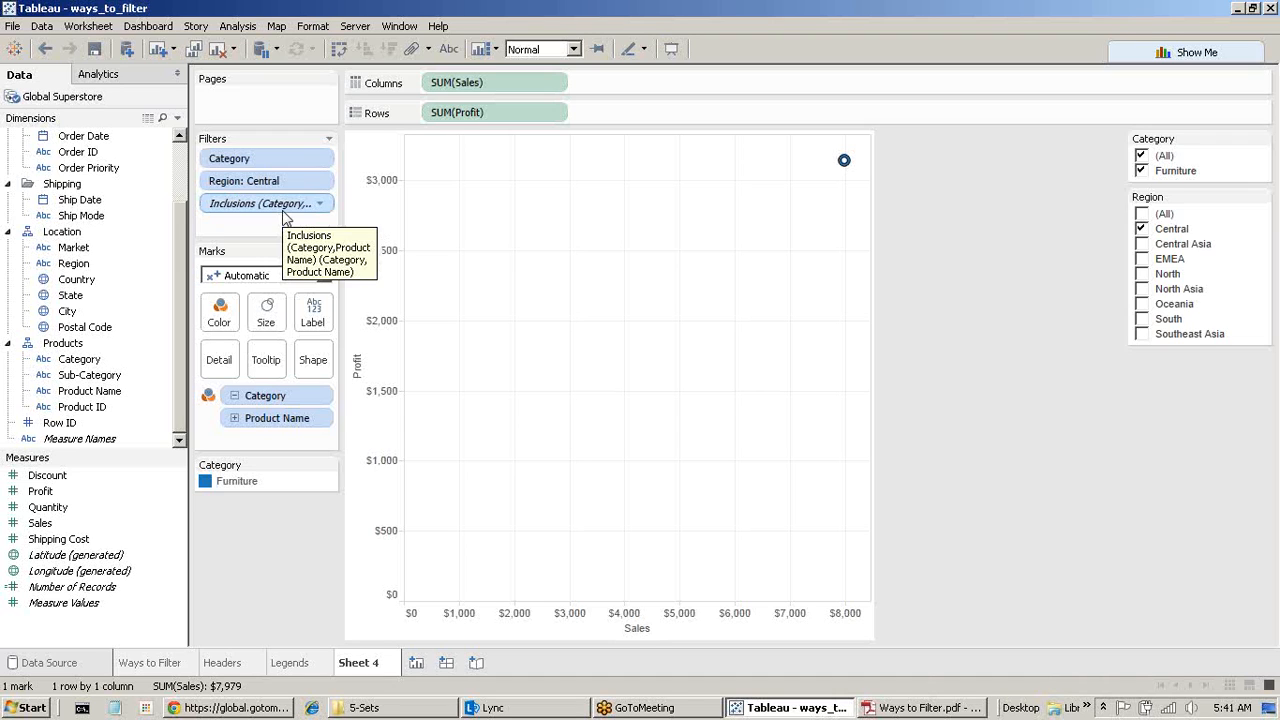
left_click(44, 50)
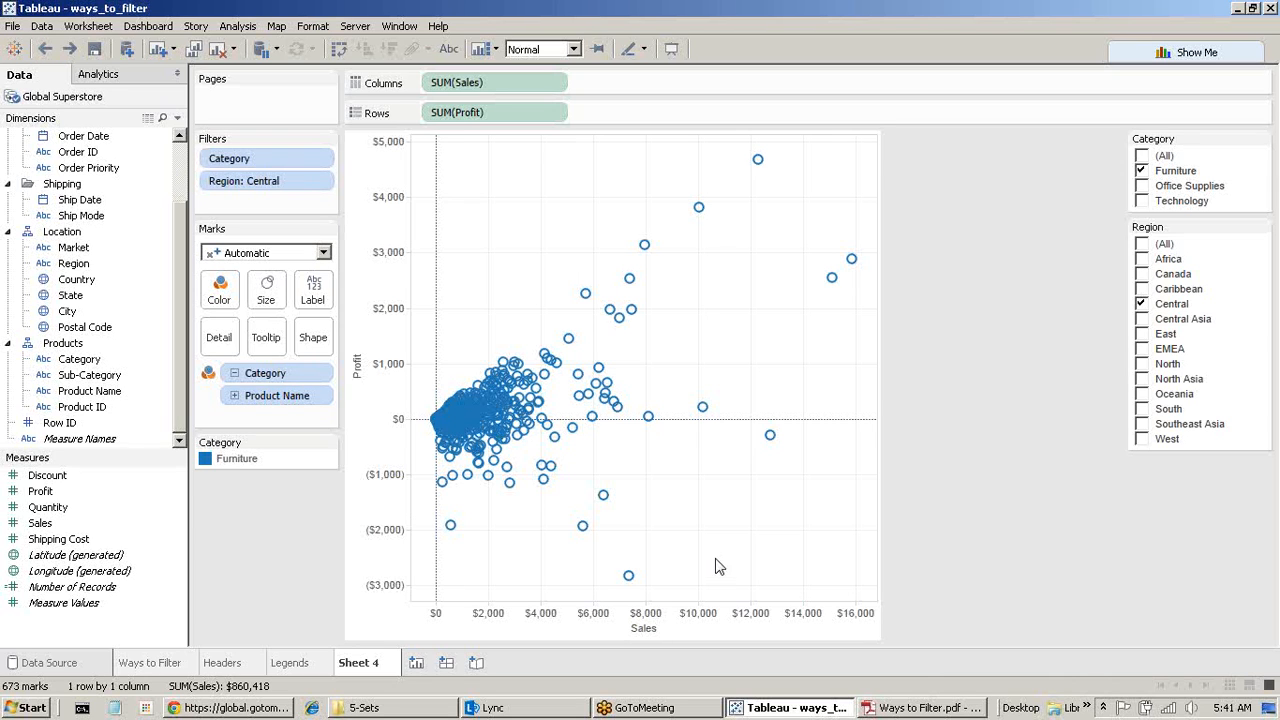
Exclude the marks for SAFCO Executive Leather Armchair, Black and Harbour Creations Executive Leather Armchair, Adjustable from the scatter plot
mouse_move(757, 163)
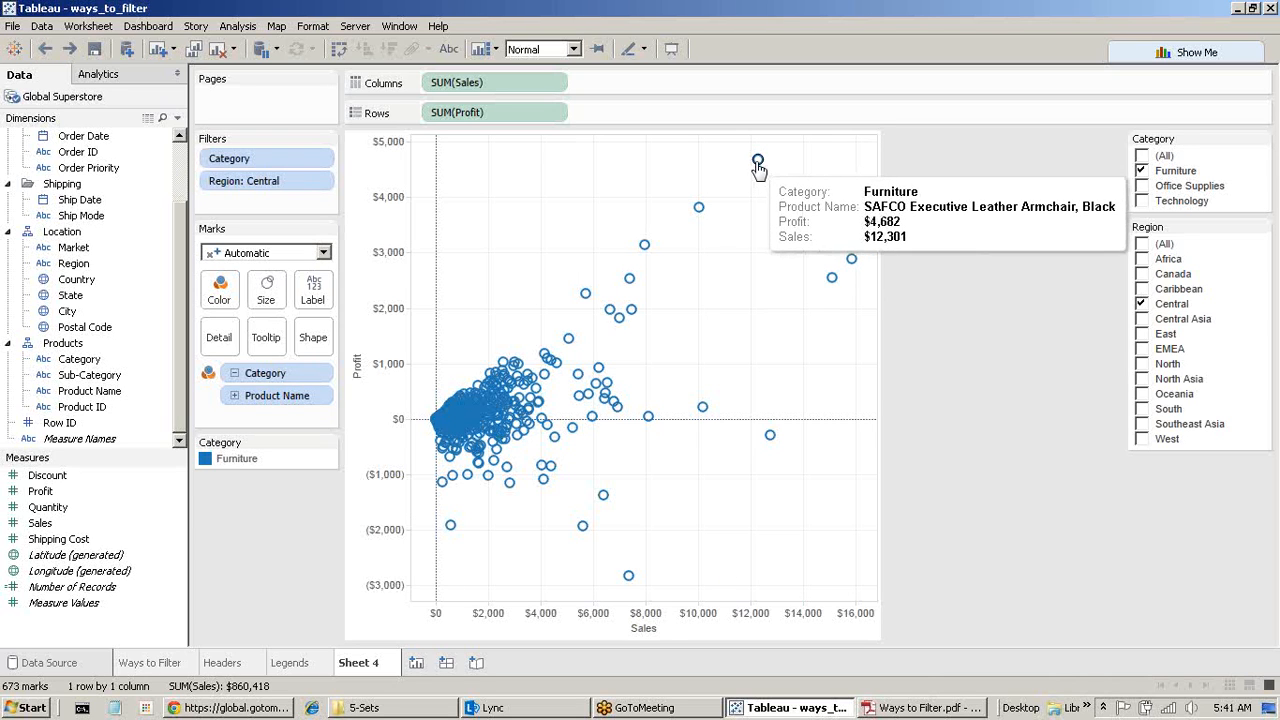
right_click(757, 163)
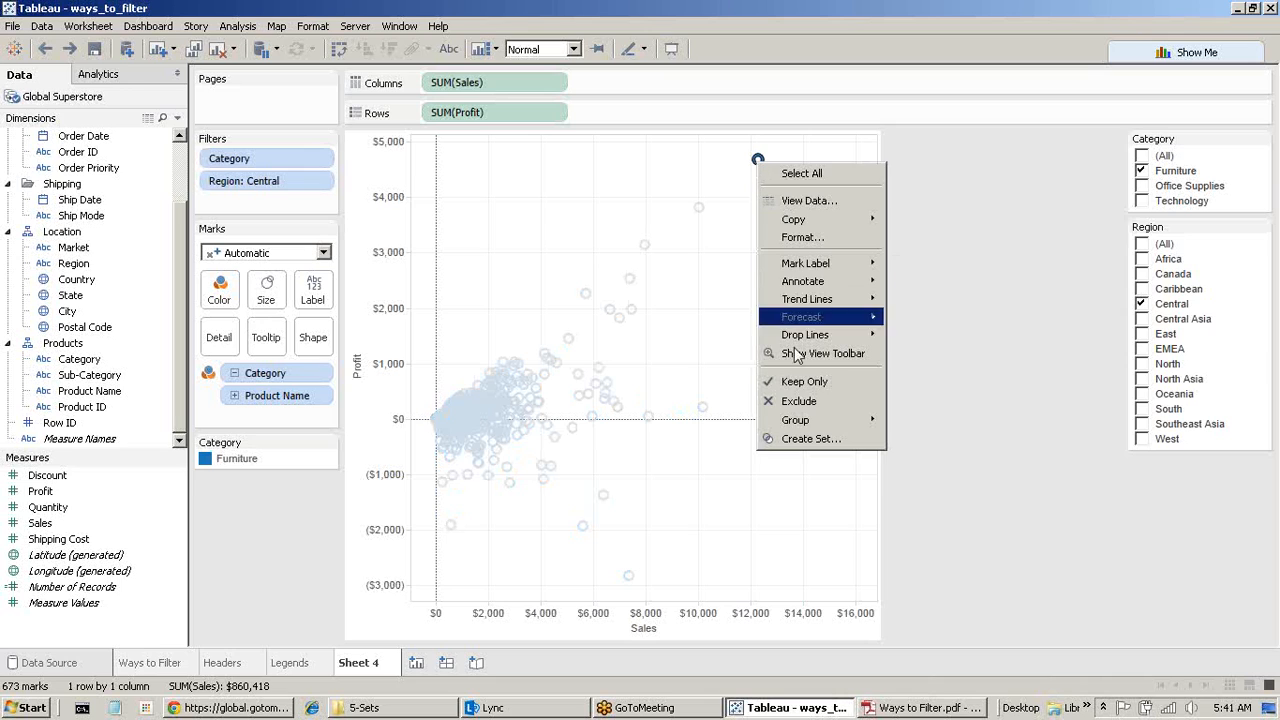
left_click(807, 403)
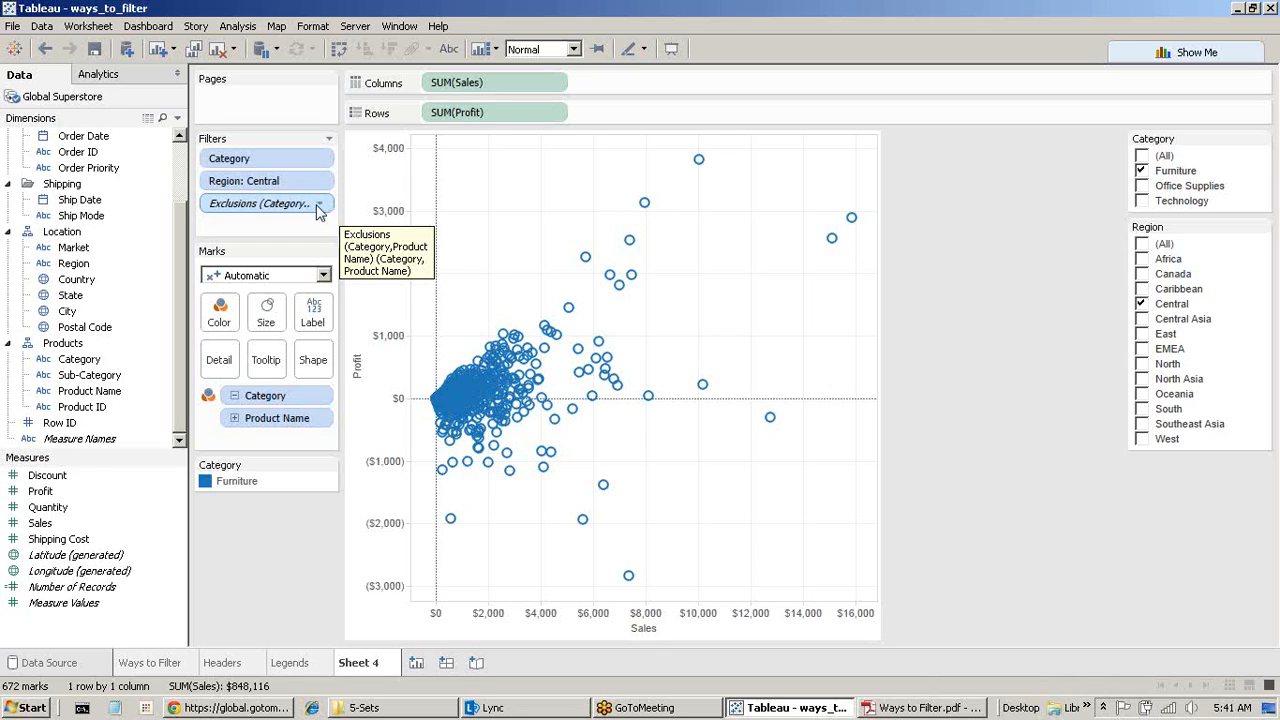
mouse_move(699, 162)
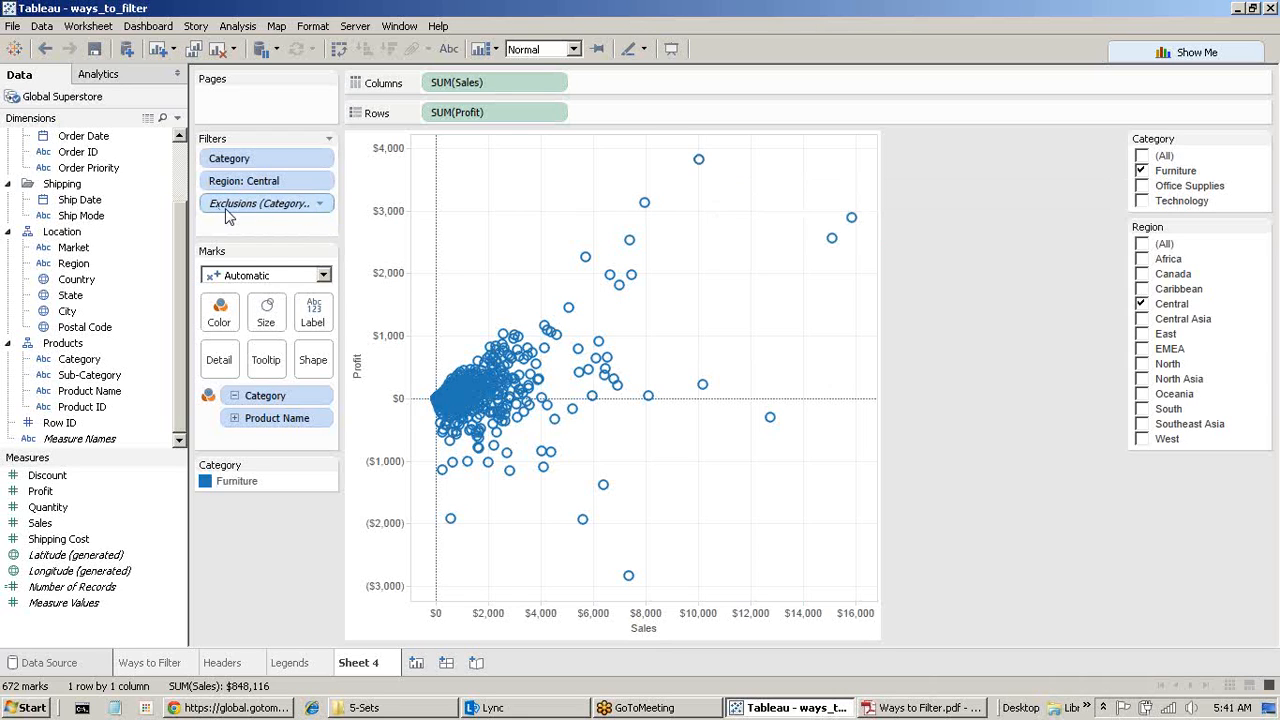
right_click(698, 159)
mouse_move(757, 288)
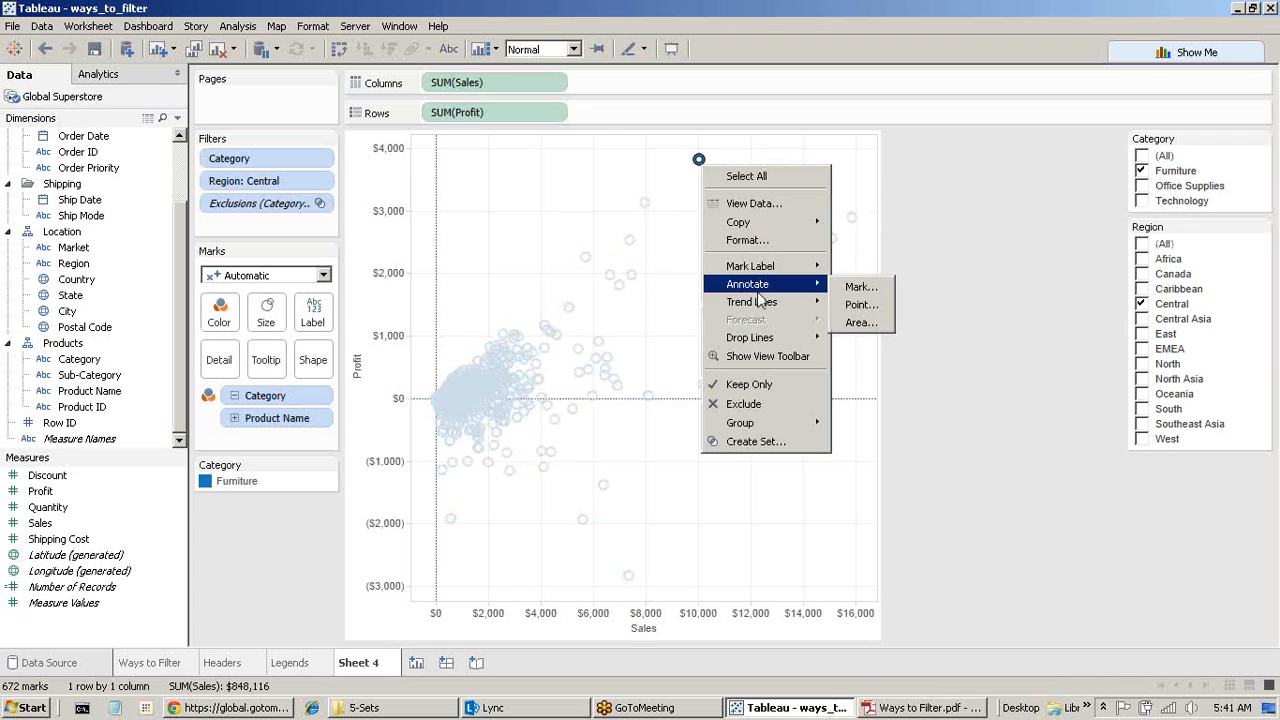
left_click(765, 404)
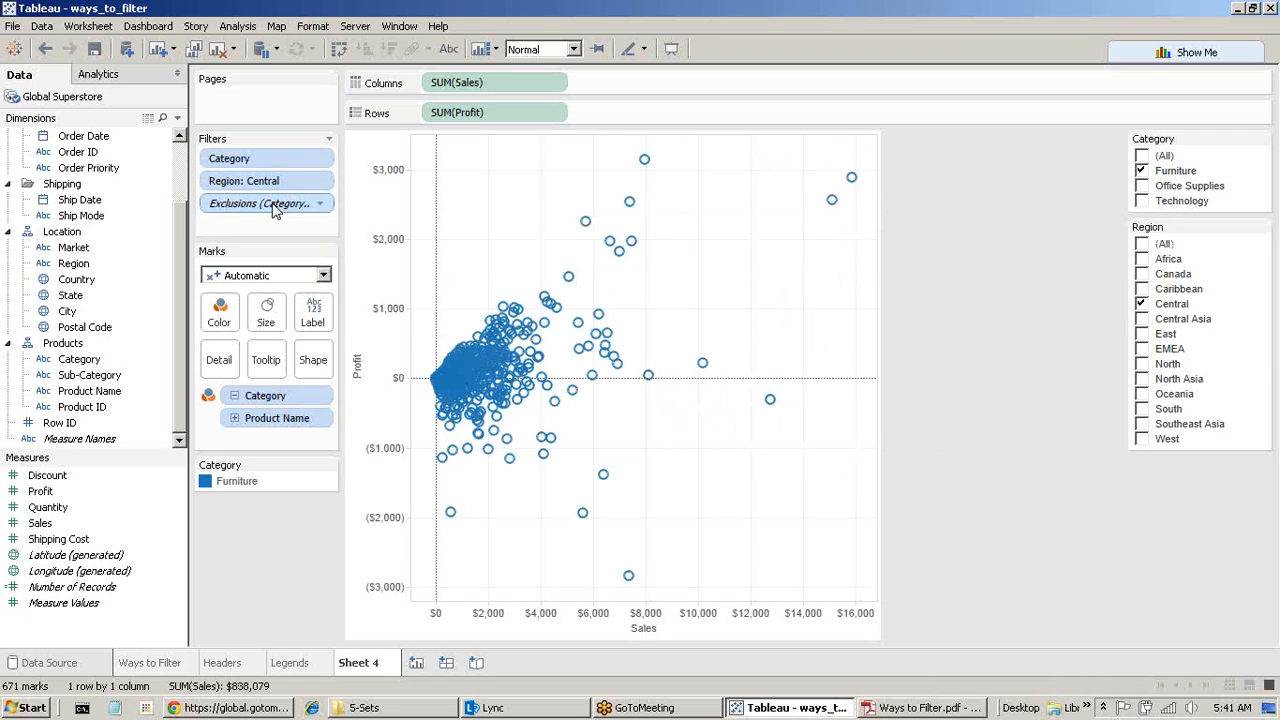
Examine the value list of the Exclusions filter to find the excluded products, and leave it without making changes
left_click(323, 205)
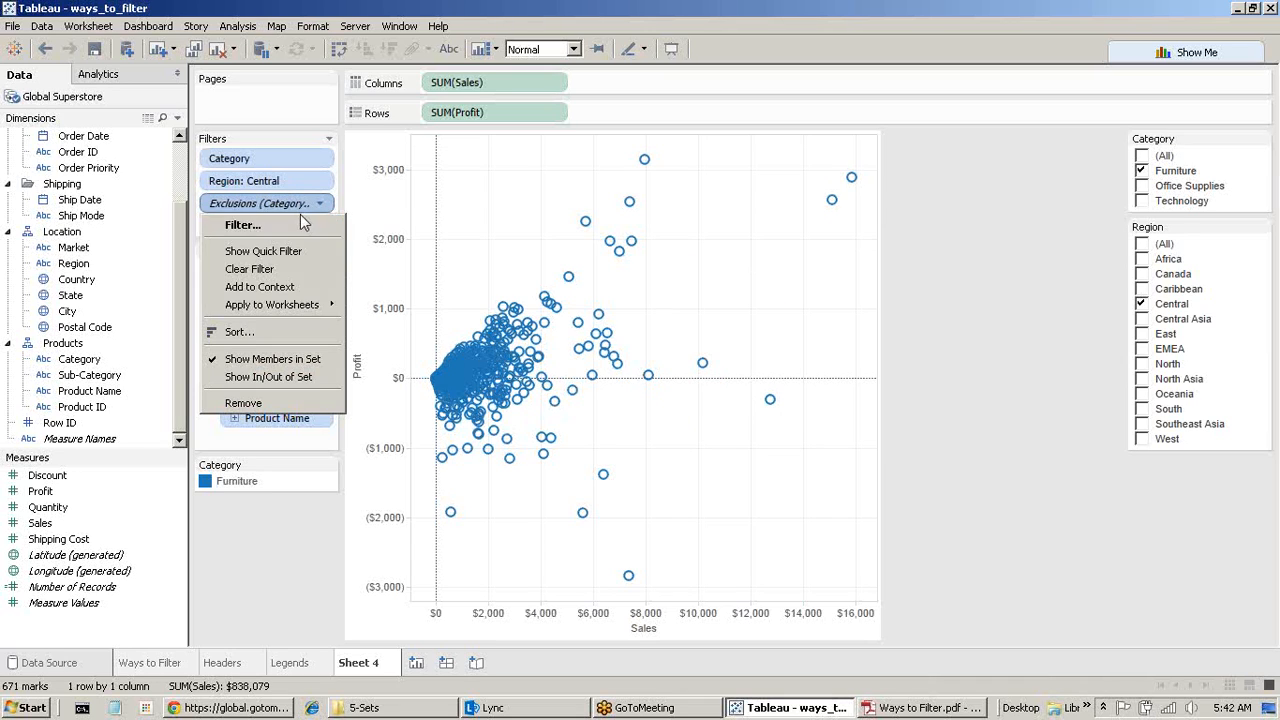
left_click(302, 221)
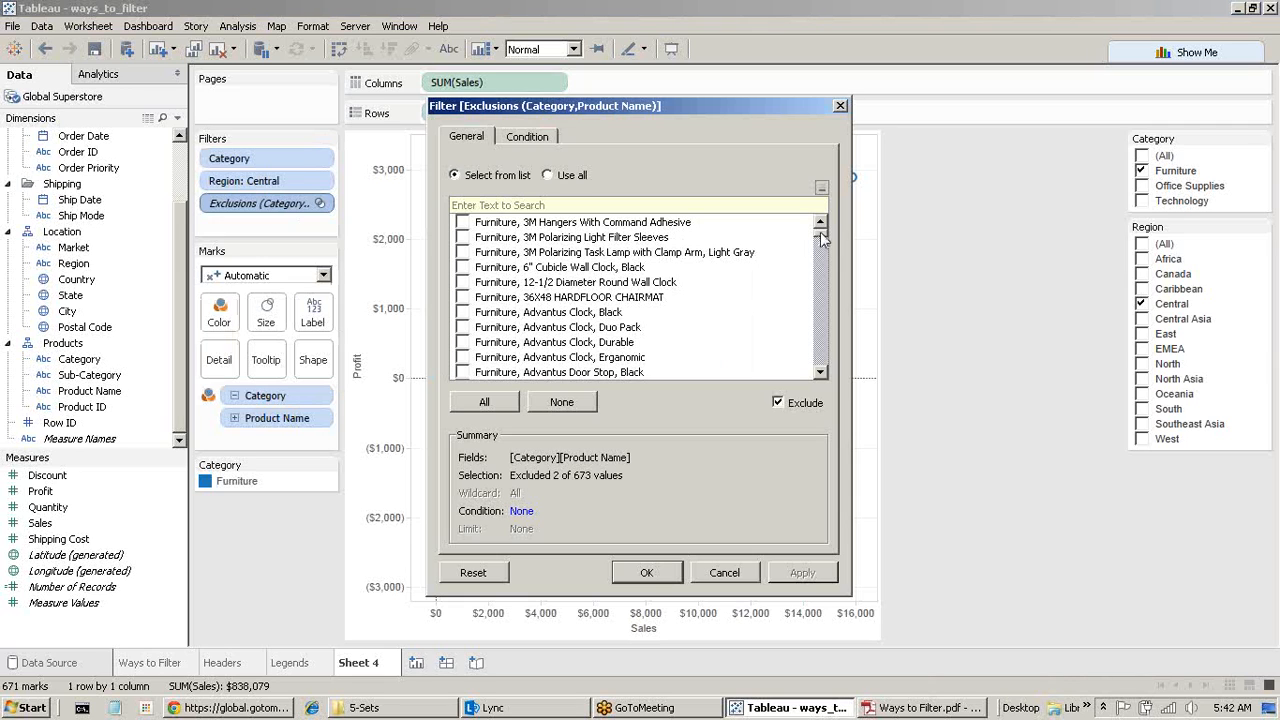
left_click_drag(820, 238, 820, 378)
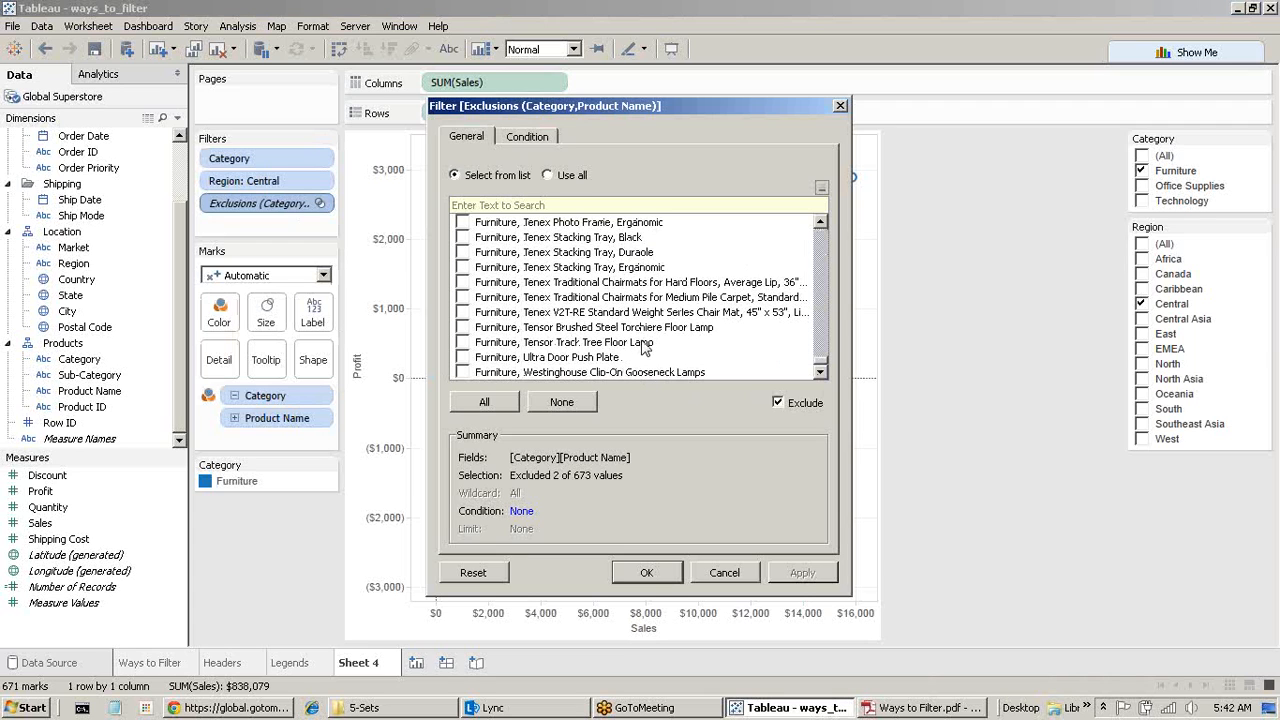
scroll(645, 345, "up", 15)
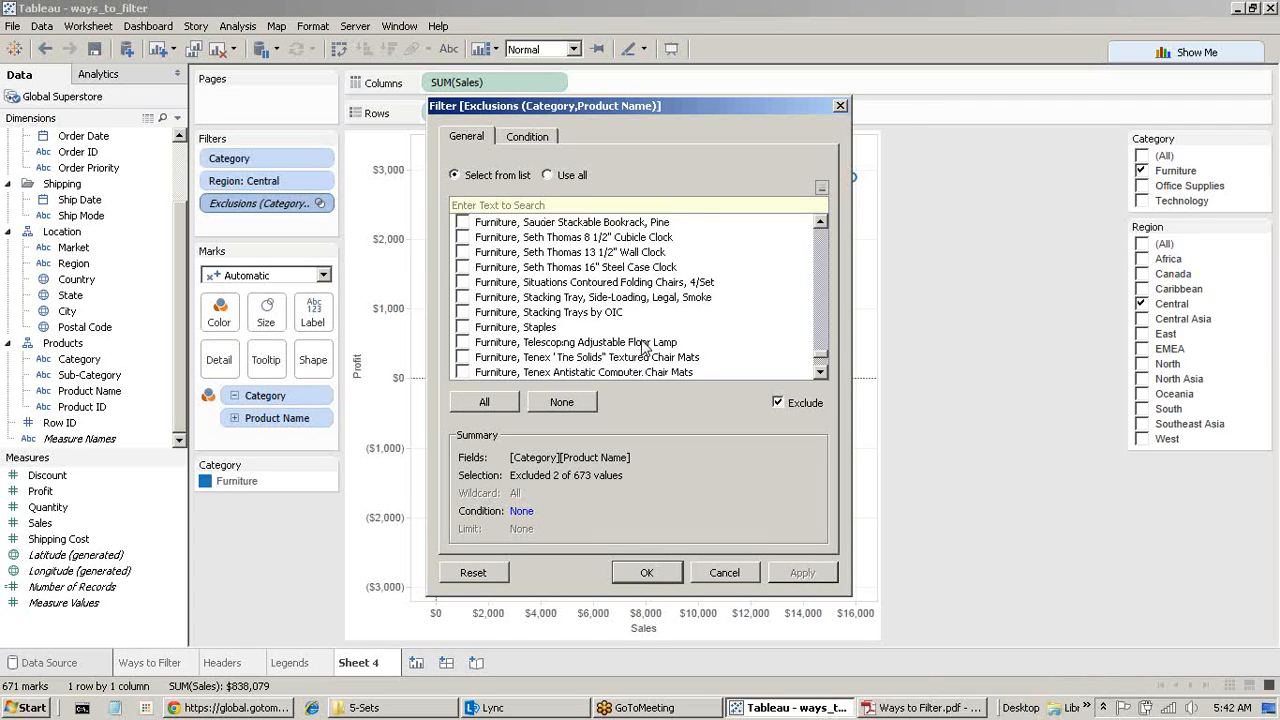
scroll(645, 345, "down", 3)
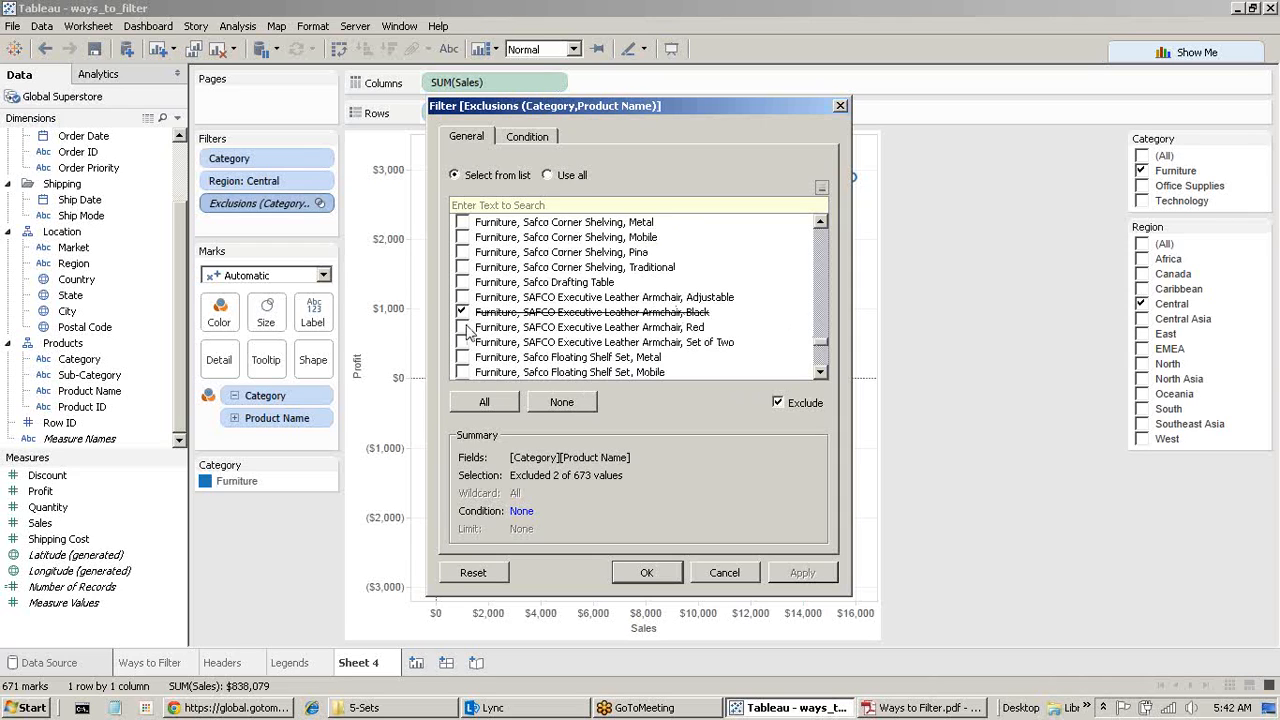
left_click(725, 574)
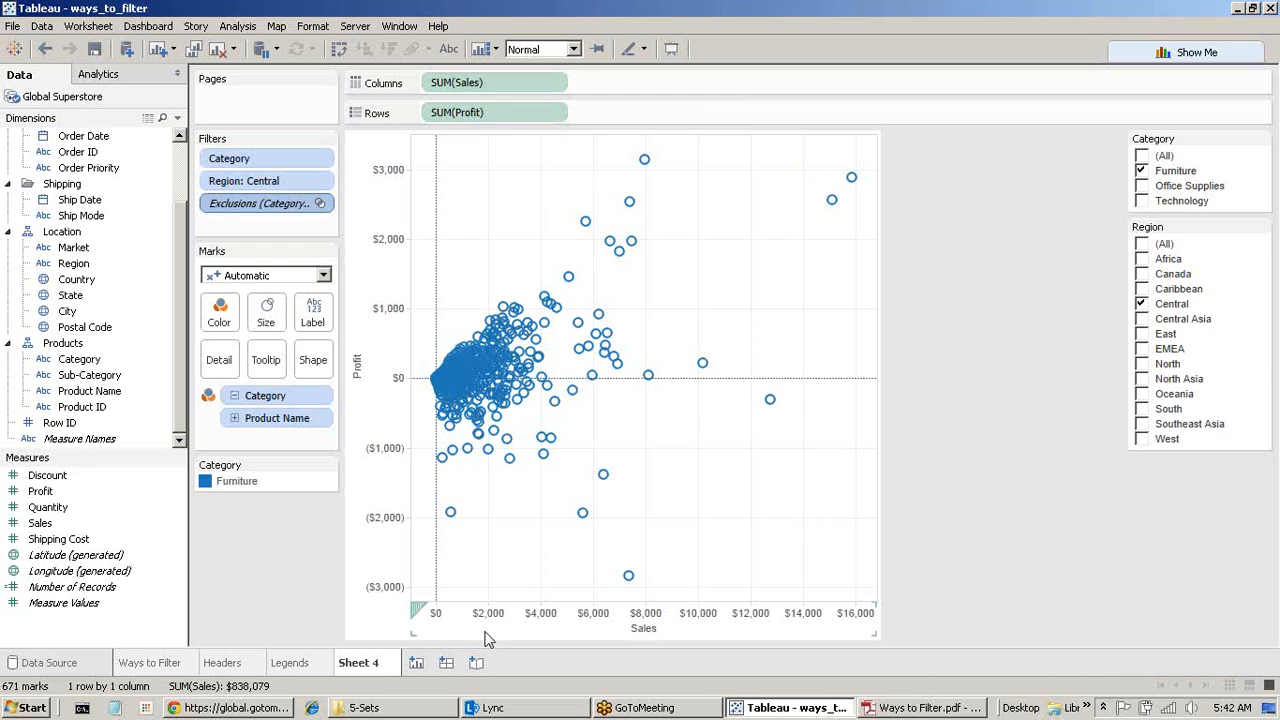
Check the Headers sheet for reference and create a new worksheet with Profit on Columns
left_click(228, 668)
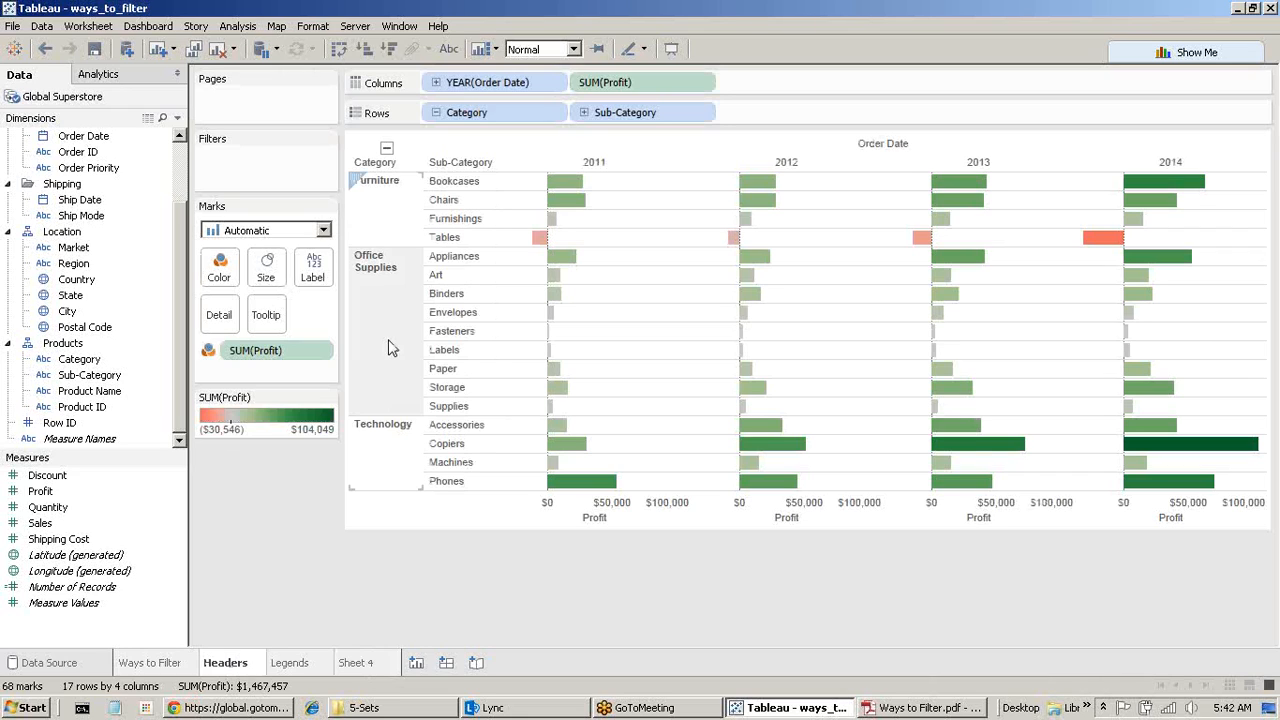
left_click(417, 664)
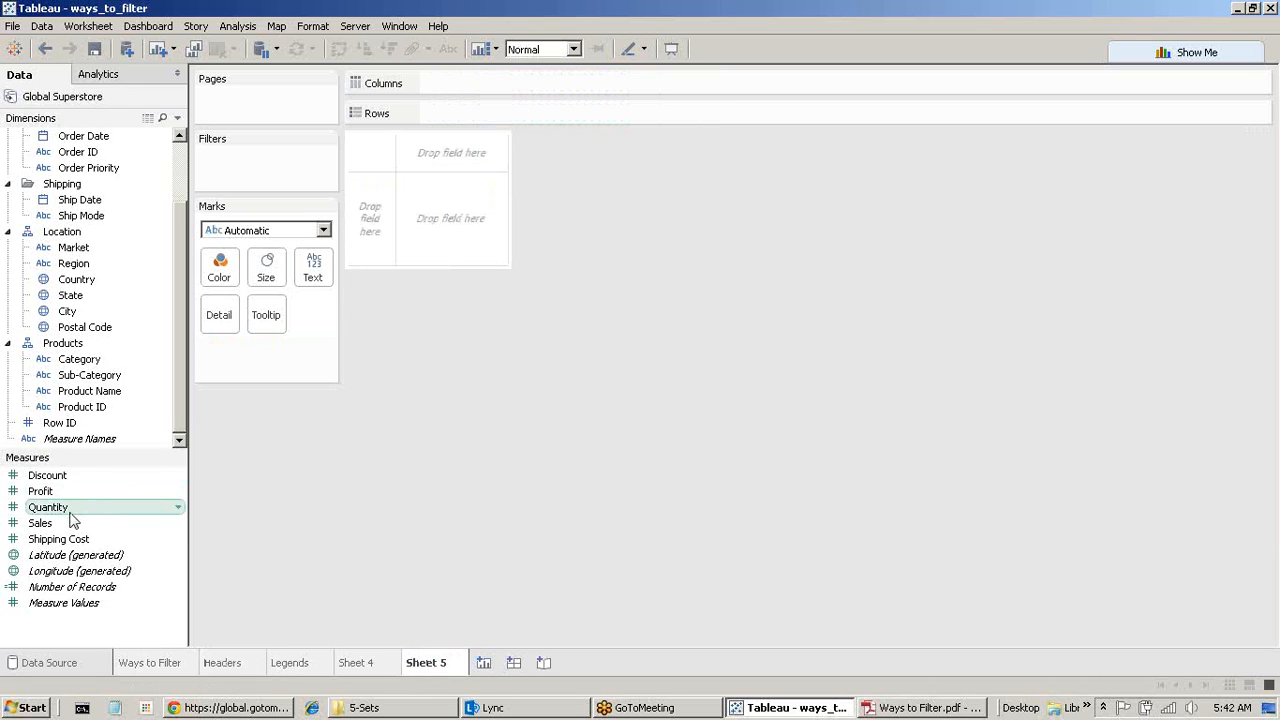
mouse_move(420, 672)
mouse_move(40, 491)
left_mouse_down()
mouse_move(251, 349)
mouse_move(489, 149)
mouse_move(561, 65)
mouse_move(555, 88)
left_mouse_up()
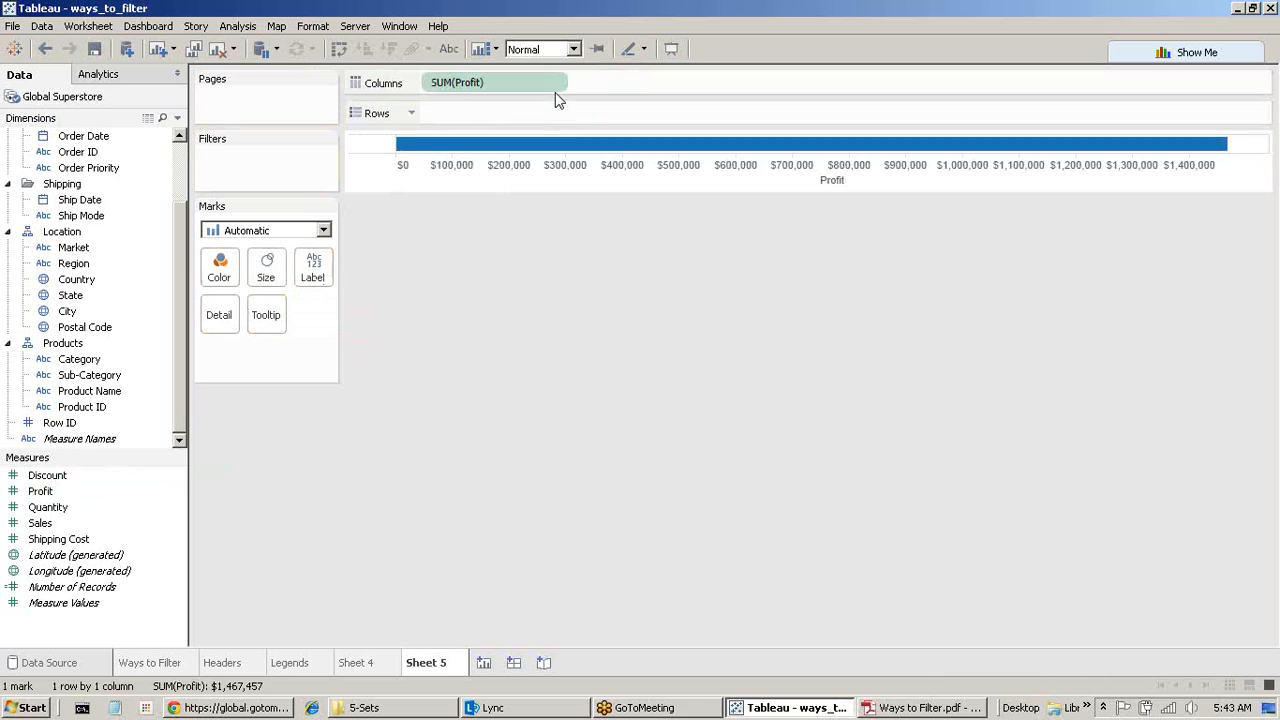
Check the Headers sheet for reference and add Order Date by year ahead of Profit on Columns in Sheet 5
left_click(220, 663)
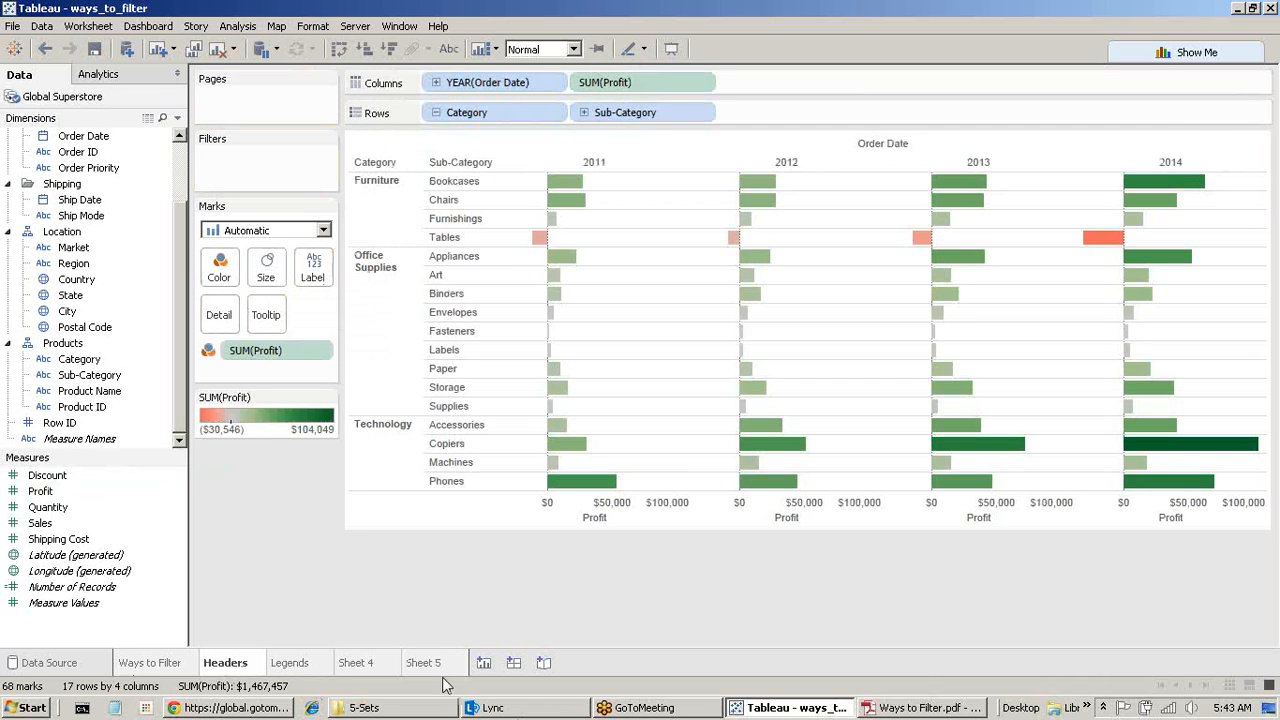
left_click(432, 664)
scroll(157, 248, "up", 2)
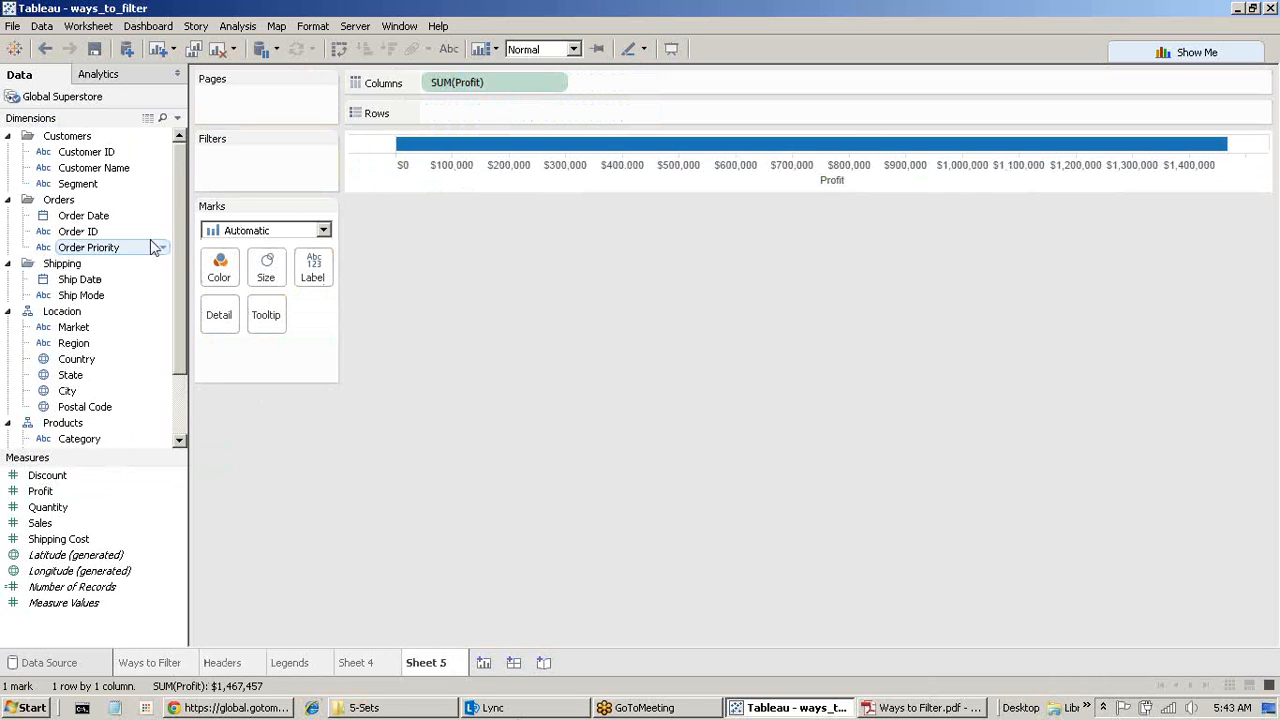
left_click_drag(94, 215, 427, 88)
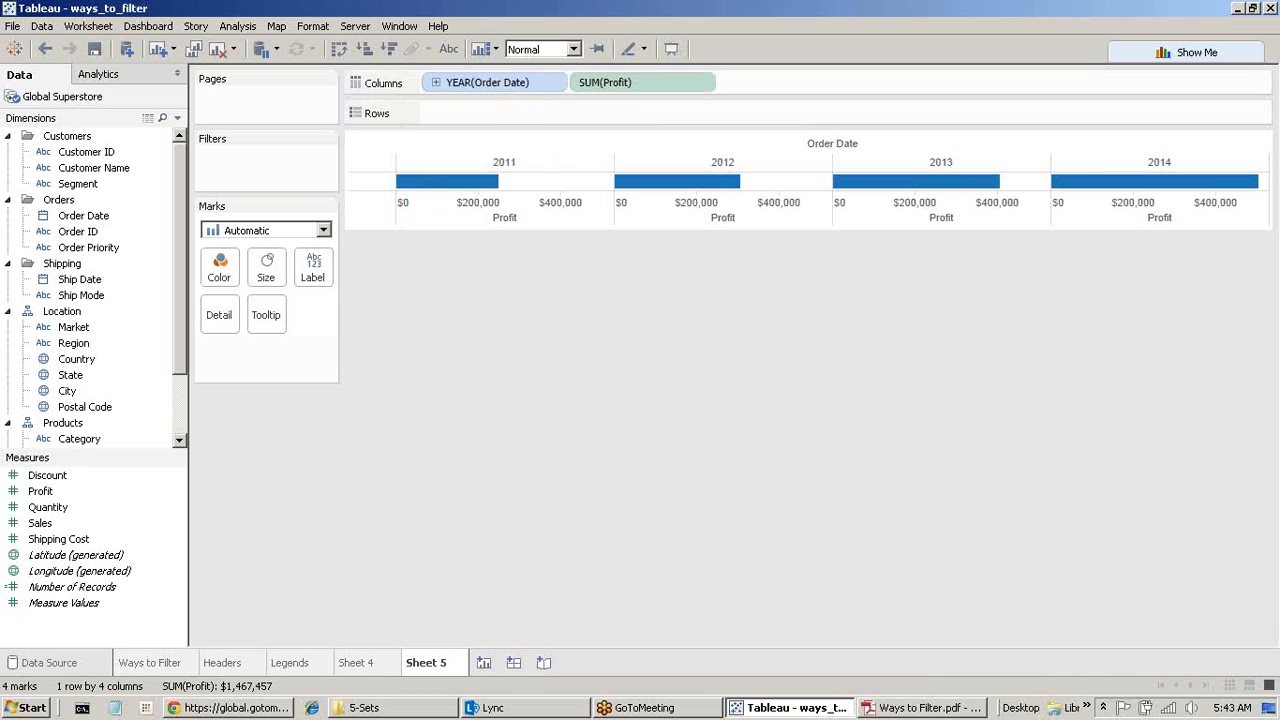
Check the Headers sheet for the row layout and add Category and Sub-Category to Rows in Sheet 5
left_click(222, 663)
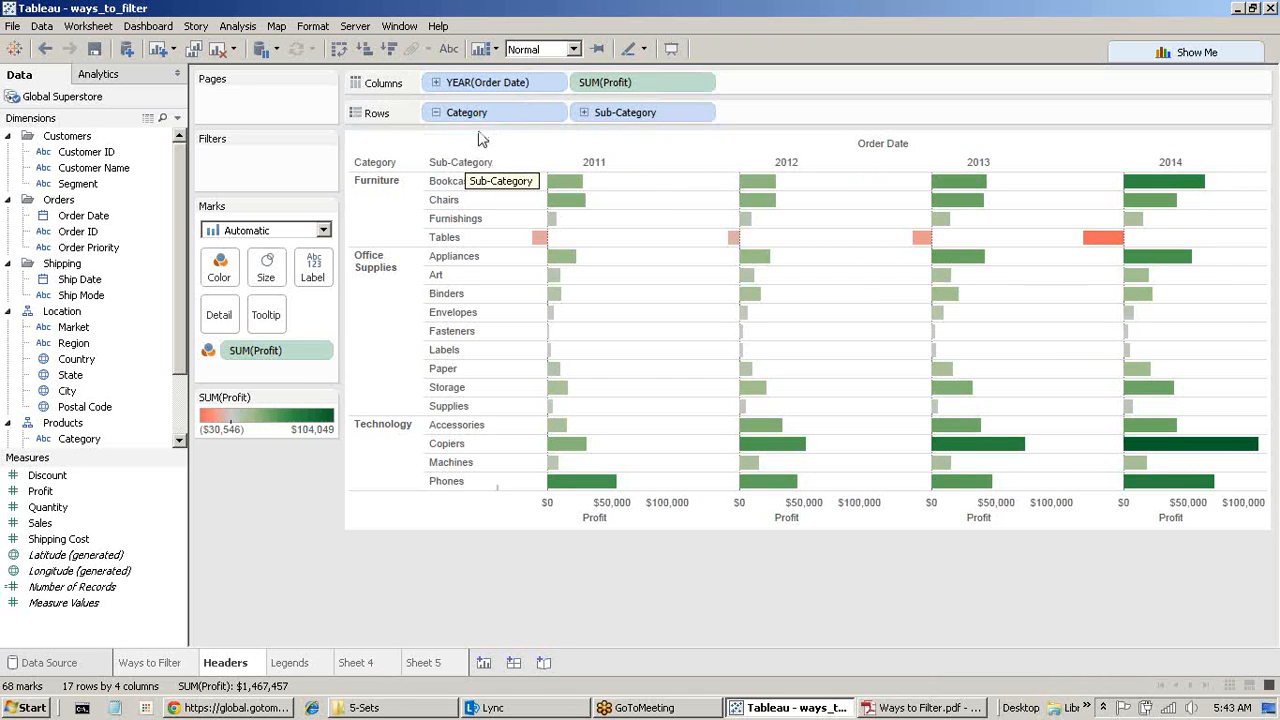
mouse_move(549, 486)
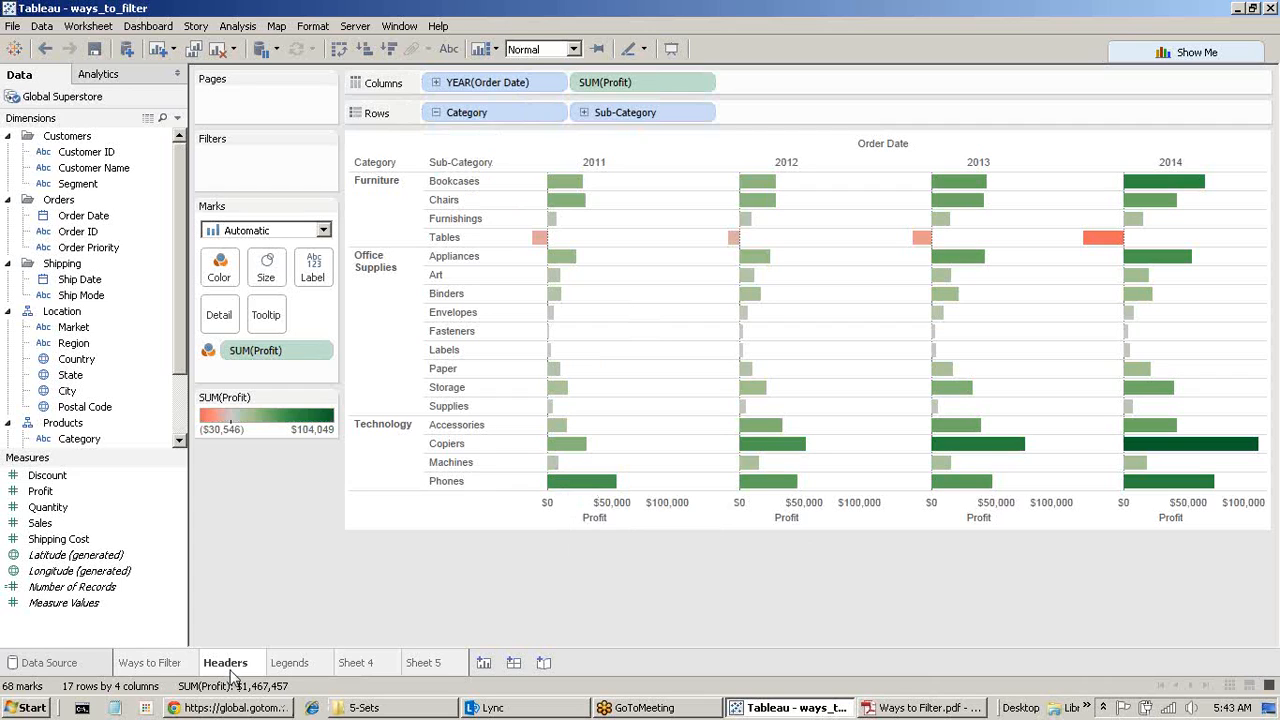
left_click(423, 665)
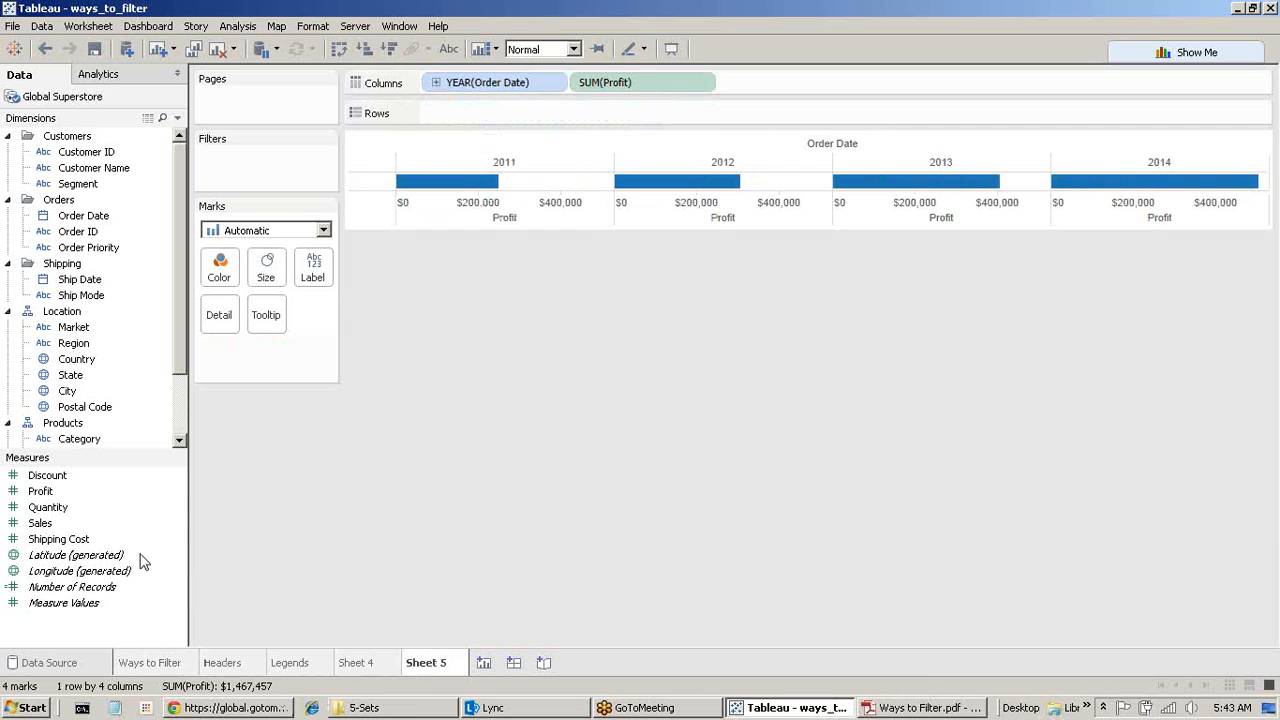
scroll(66, 362, "down", 2)
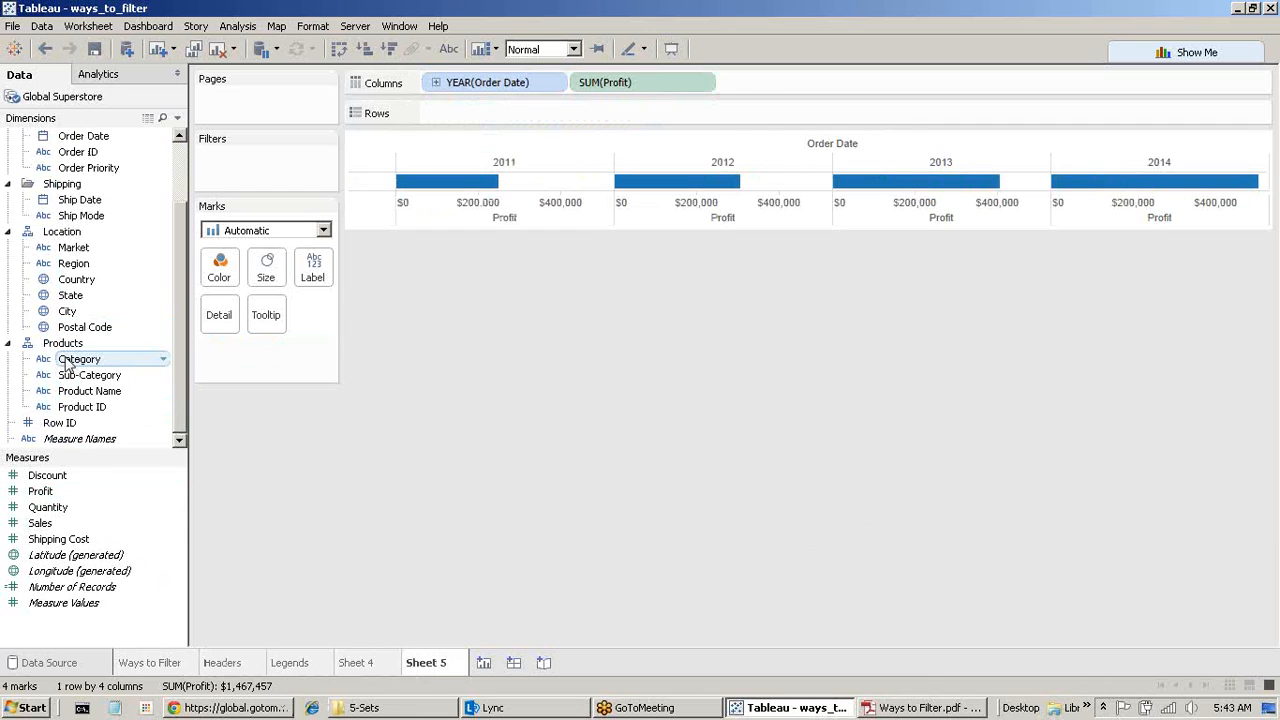
left_click_drag(70, 359, 491, 110)
left_click_drag(103, 380, 683, 120)
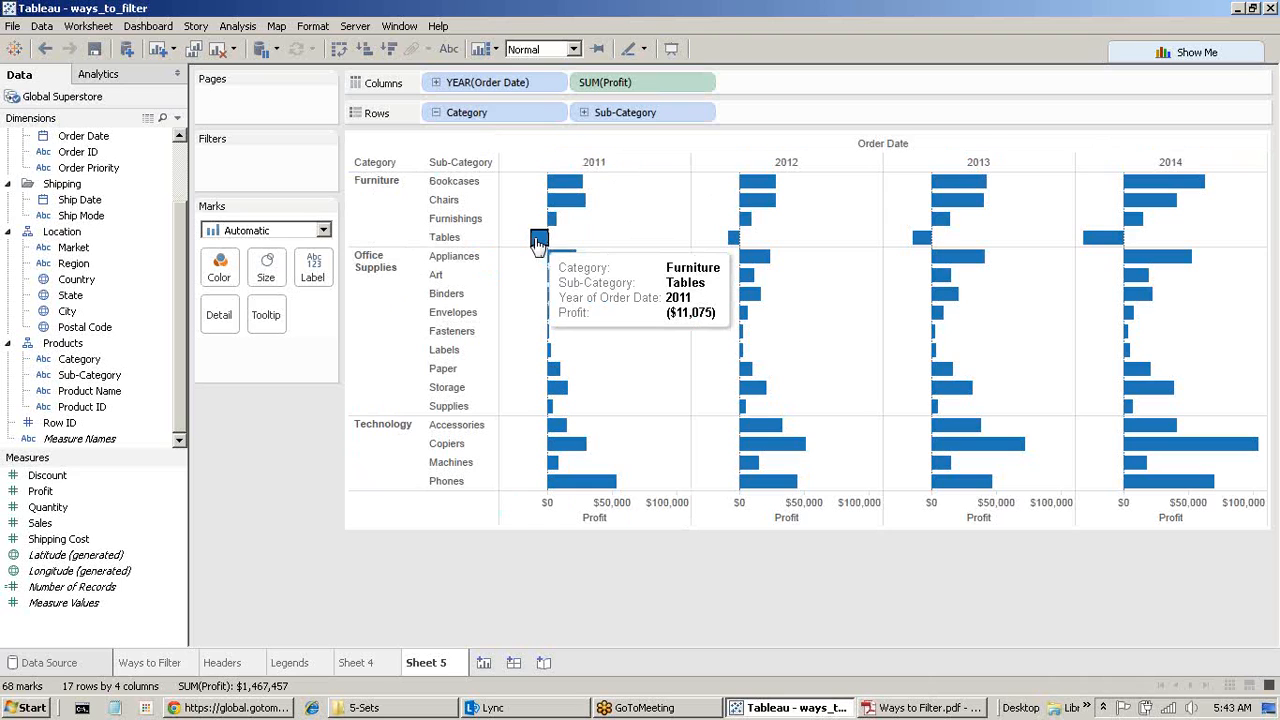
Color the bars by Profit as on the Headers sheet and sort the sub-categories by descending Profit within each category
left_click_drag(530, 228, 1275, 245)
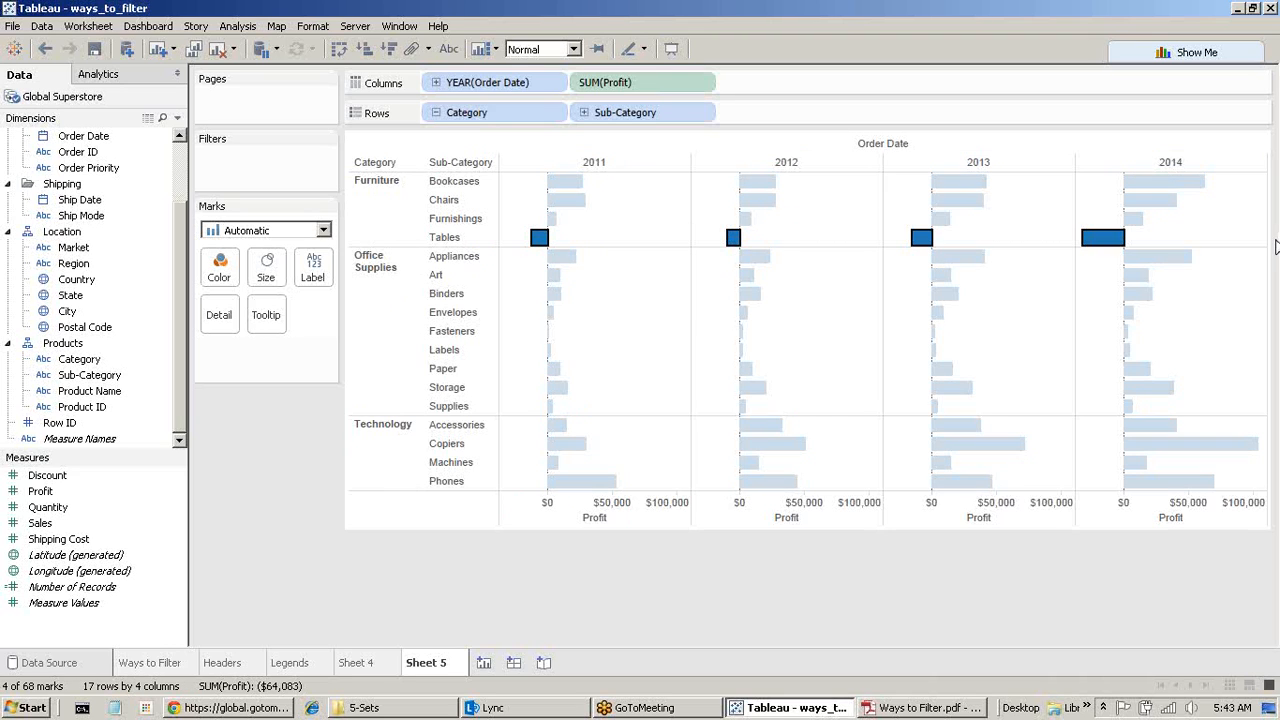
left_click(1190, 240)
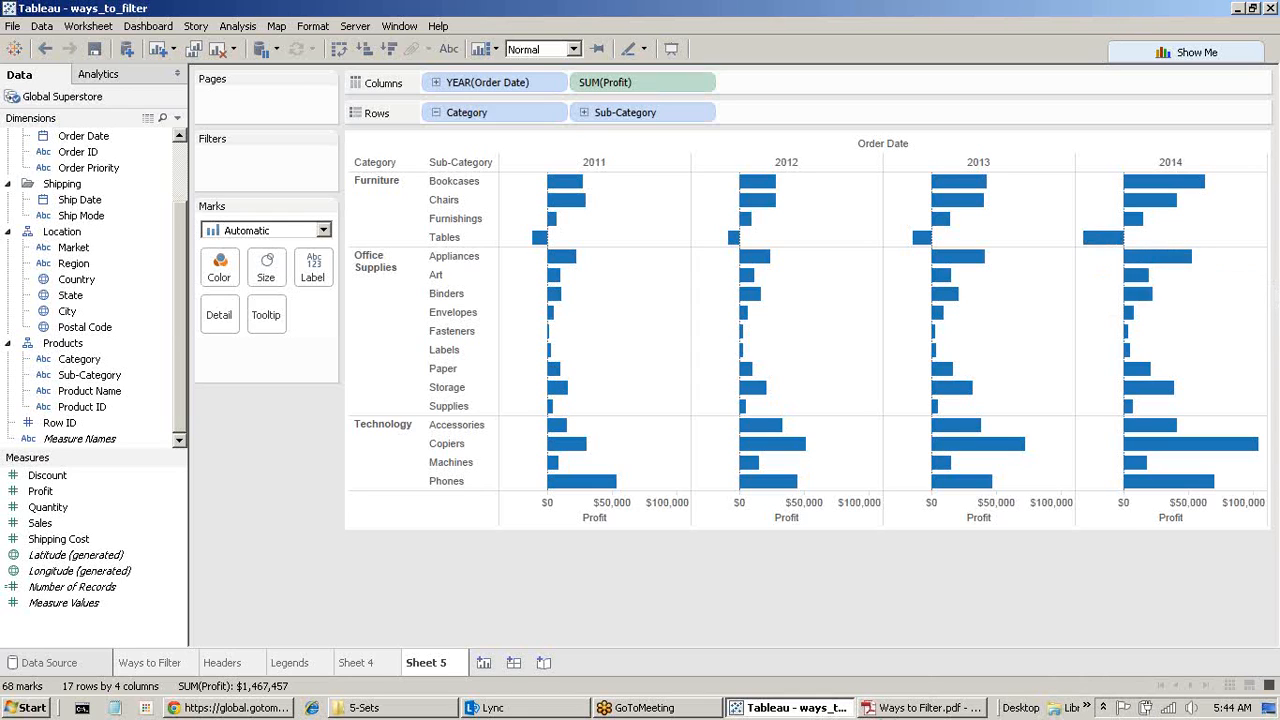
left_click(216, 667)
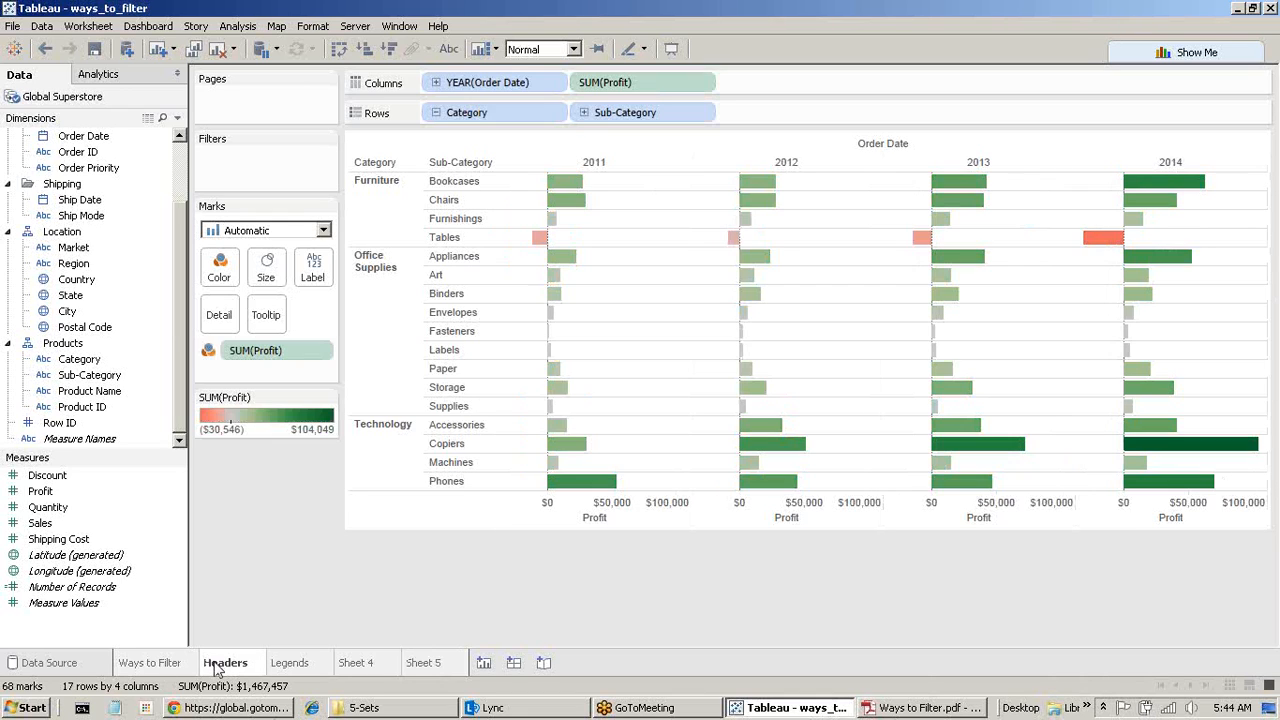
left_click(428, 668)
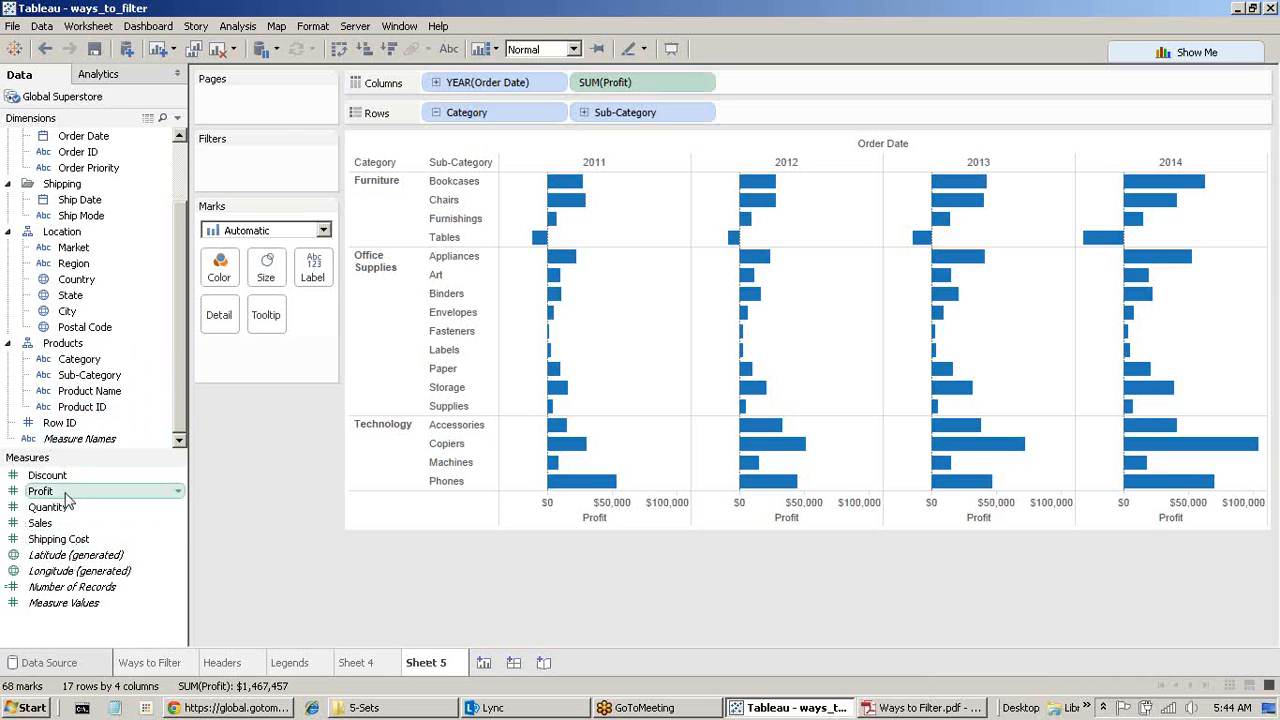
left_click_drag(40, 491, 212, 288)
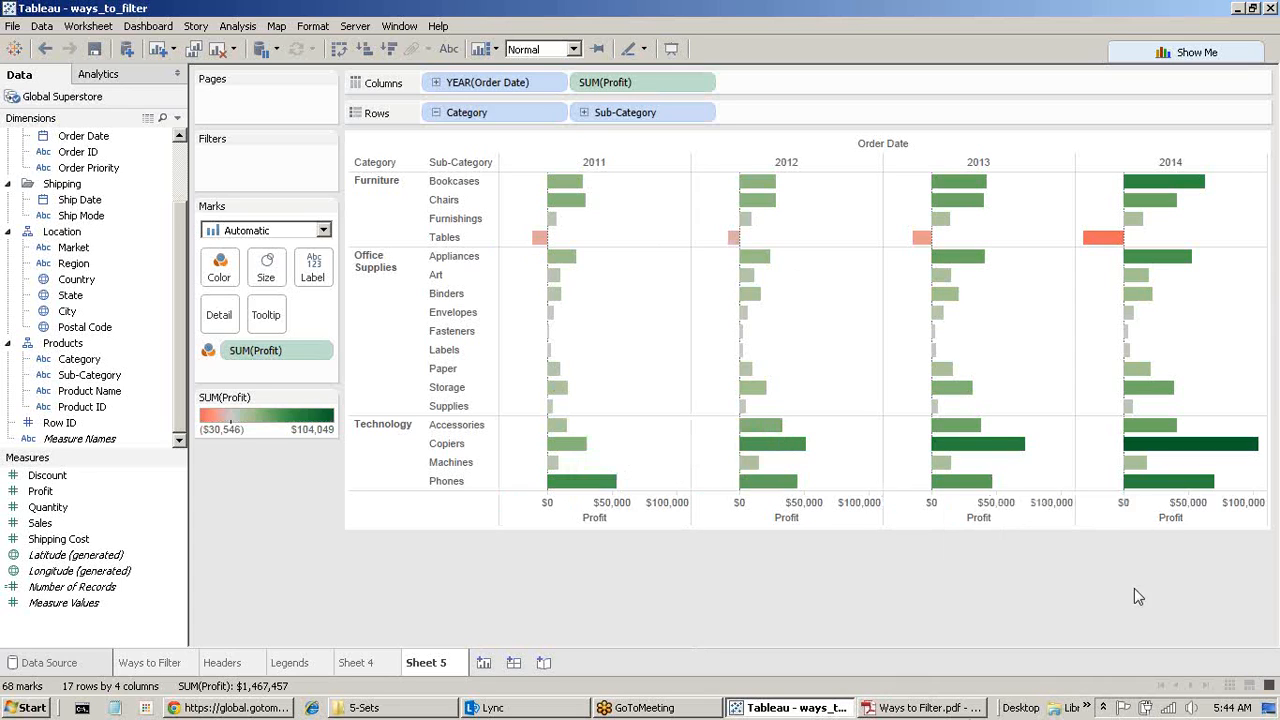
mouse_move(1157, 455)
left_click(618, 518)
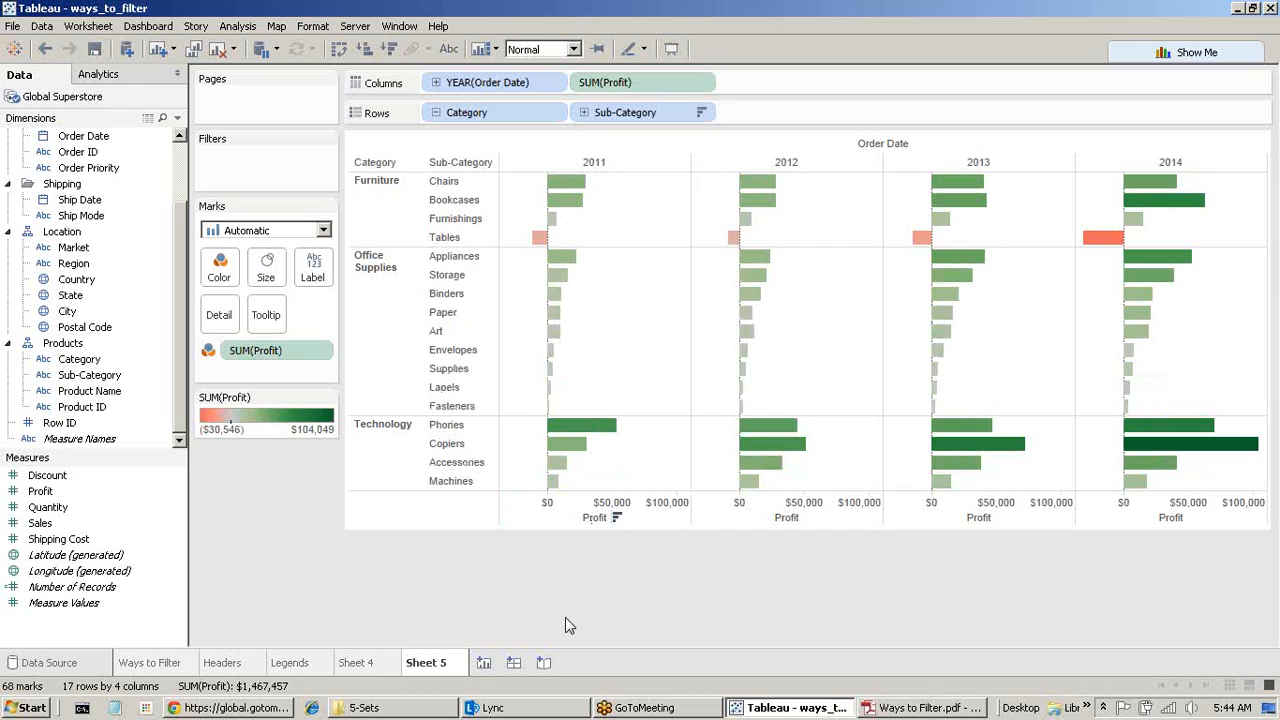
Try keeping only the Technology category through its row header, and undo it
right_click(380, 464)
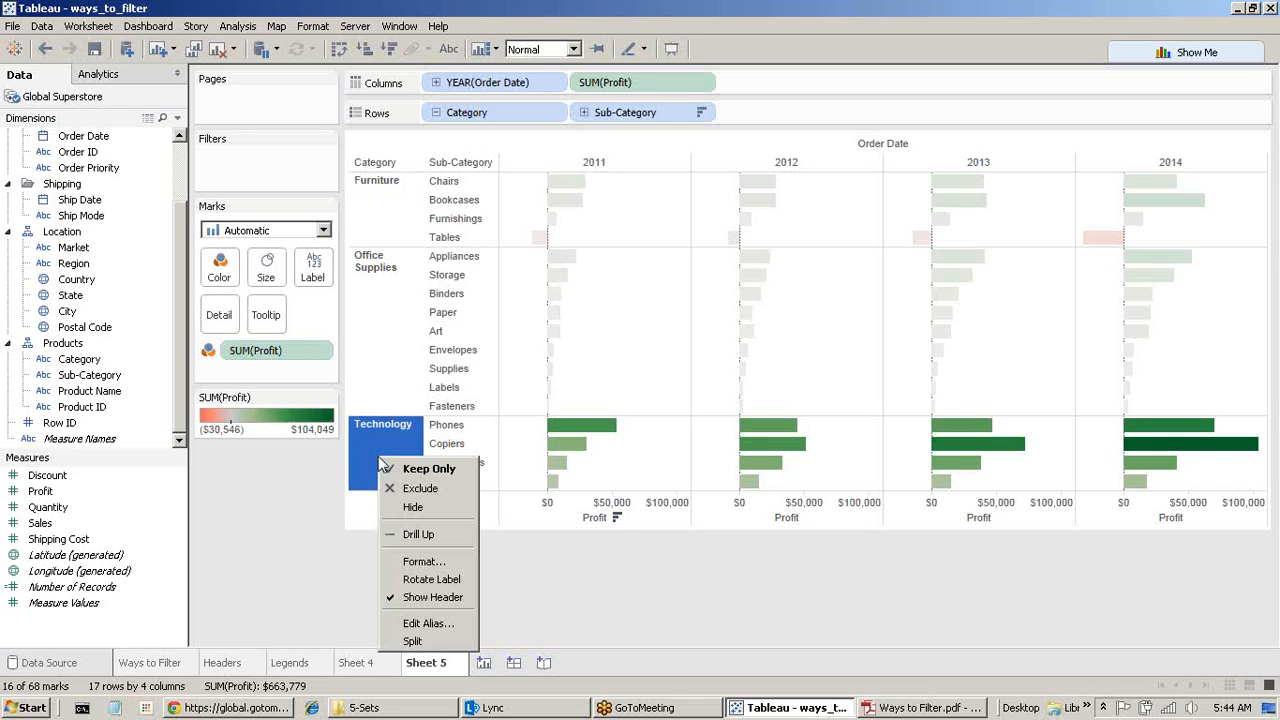
left_click(444, 474)
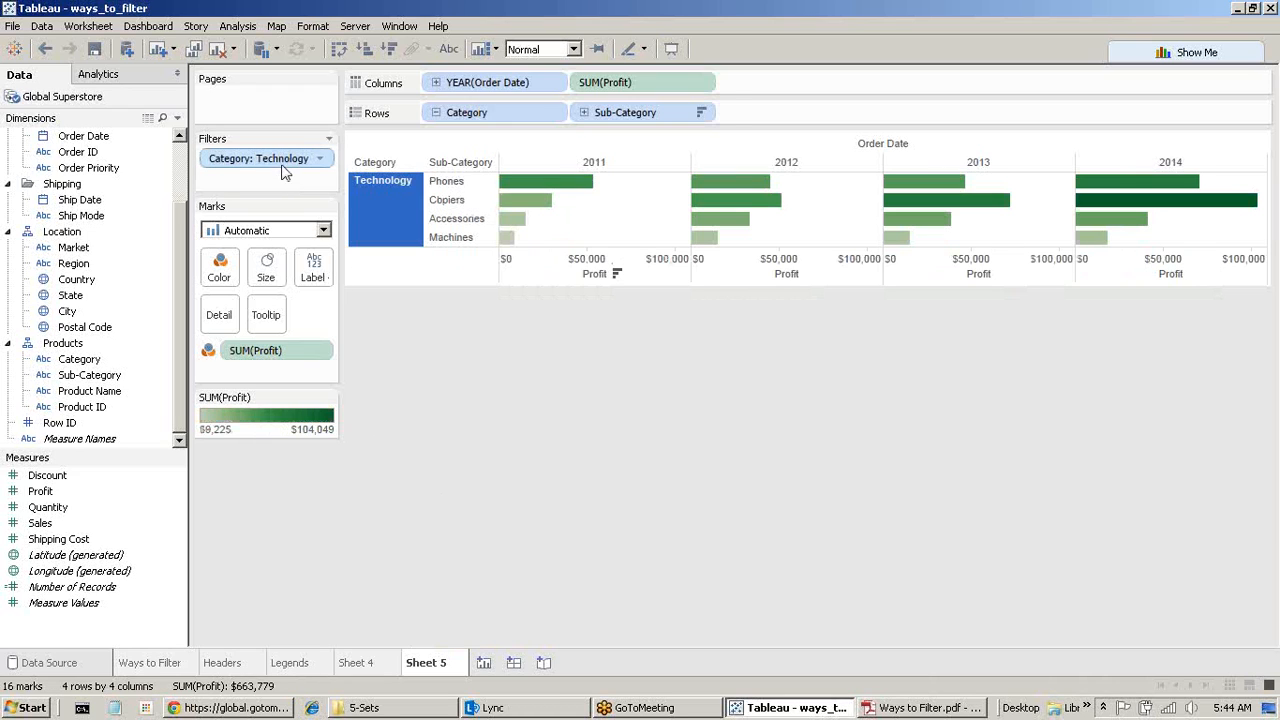
left_click(45, 48)
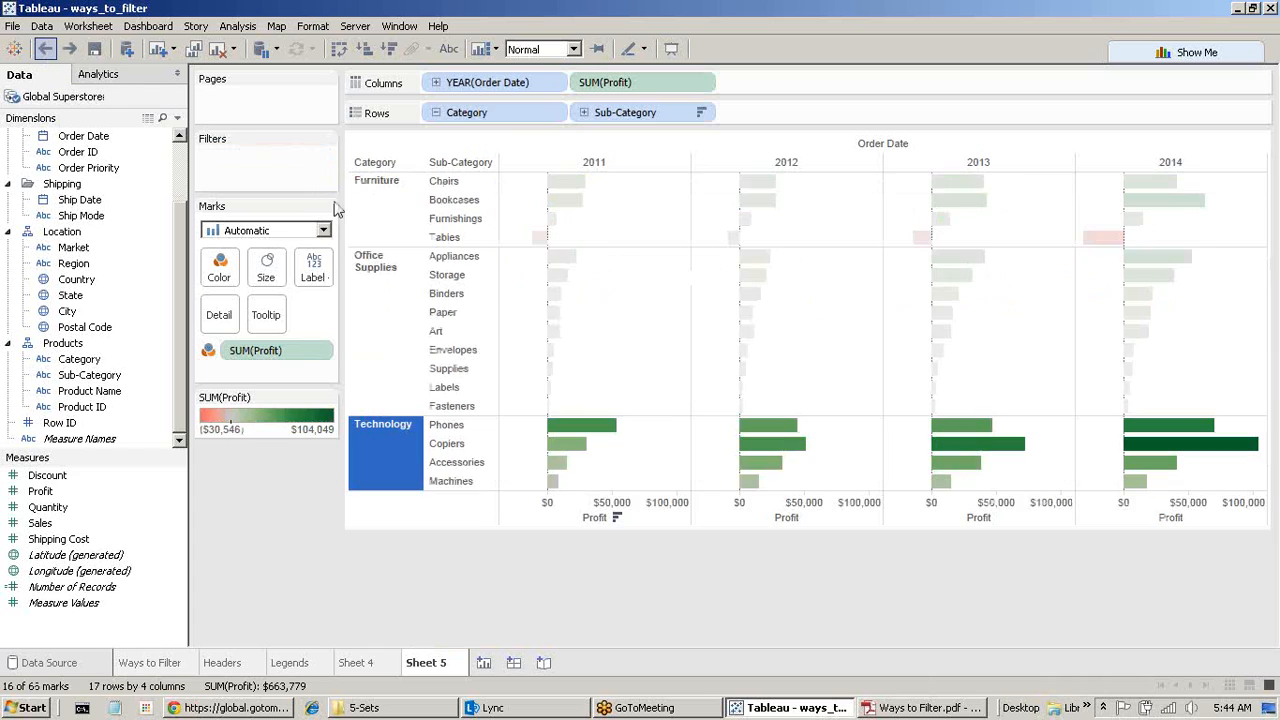
left_click(393, 437)
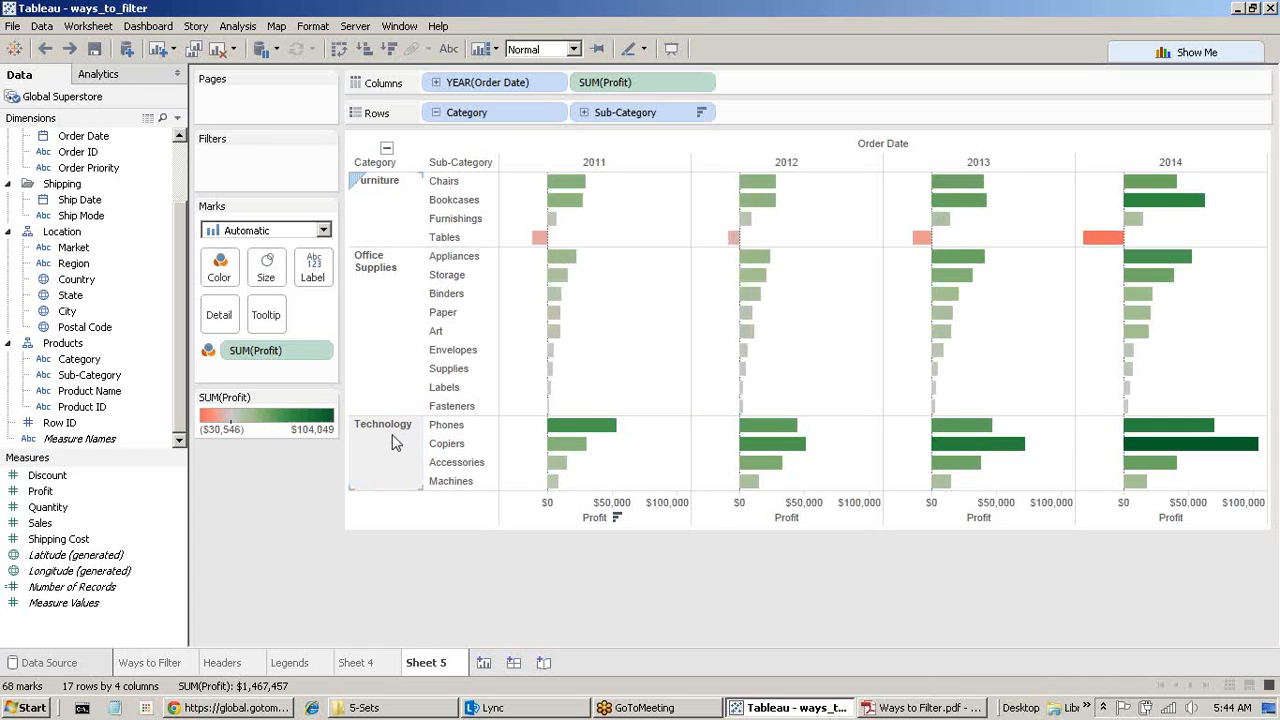
key("ctrl+y")
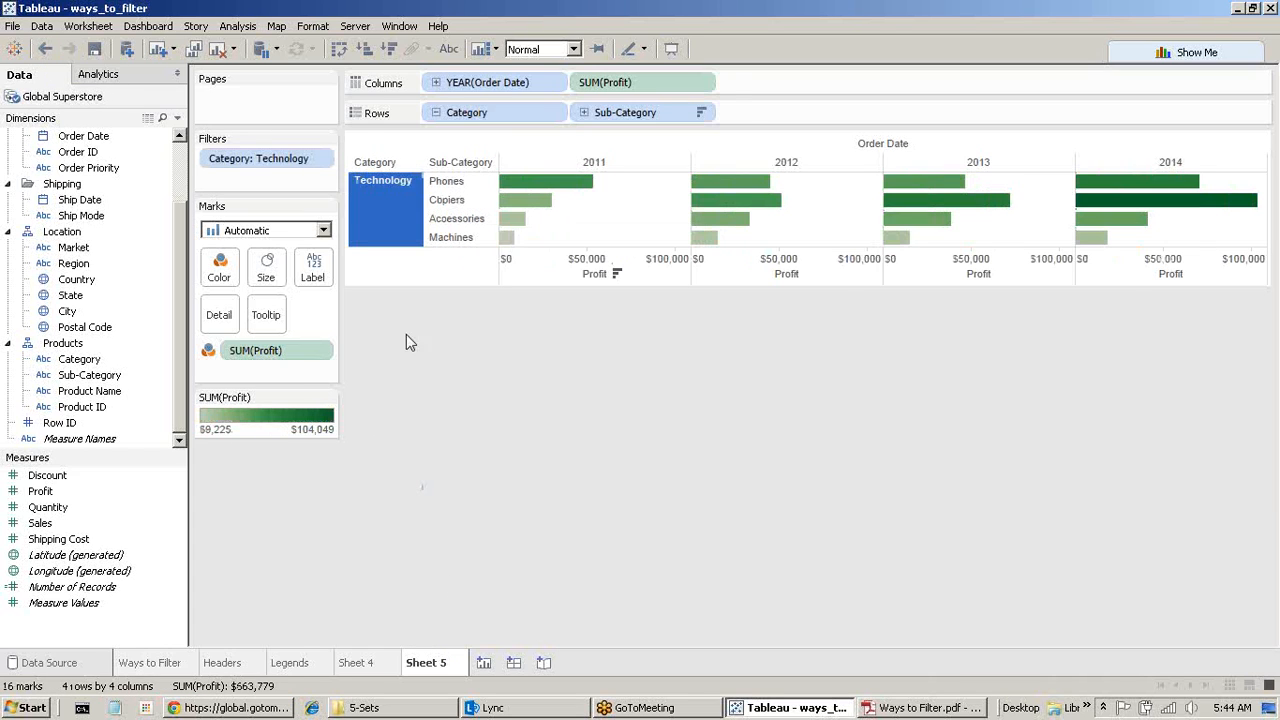
mouse_move(420, 198)
left_click(44, 50)
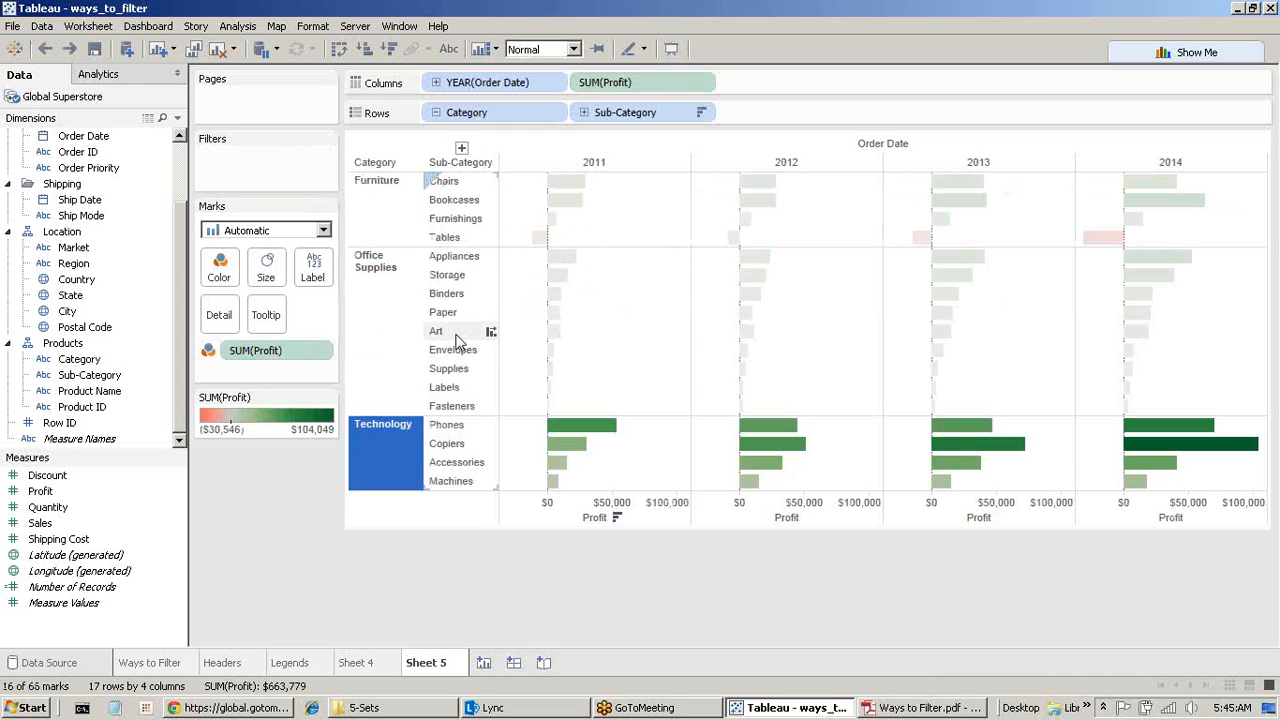
Try keeping only the Art sub-category in the bar chart, undo it and clear the selection
mouse_move(456, 337)
left_click(496, 360)
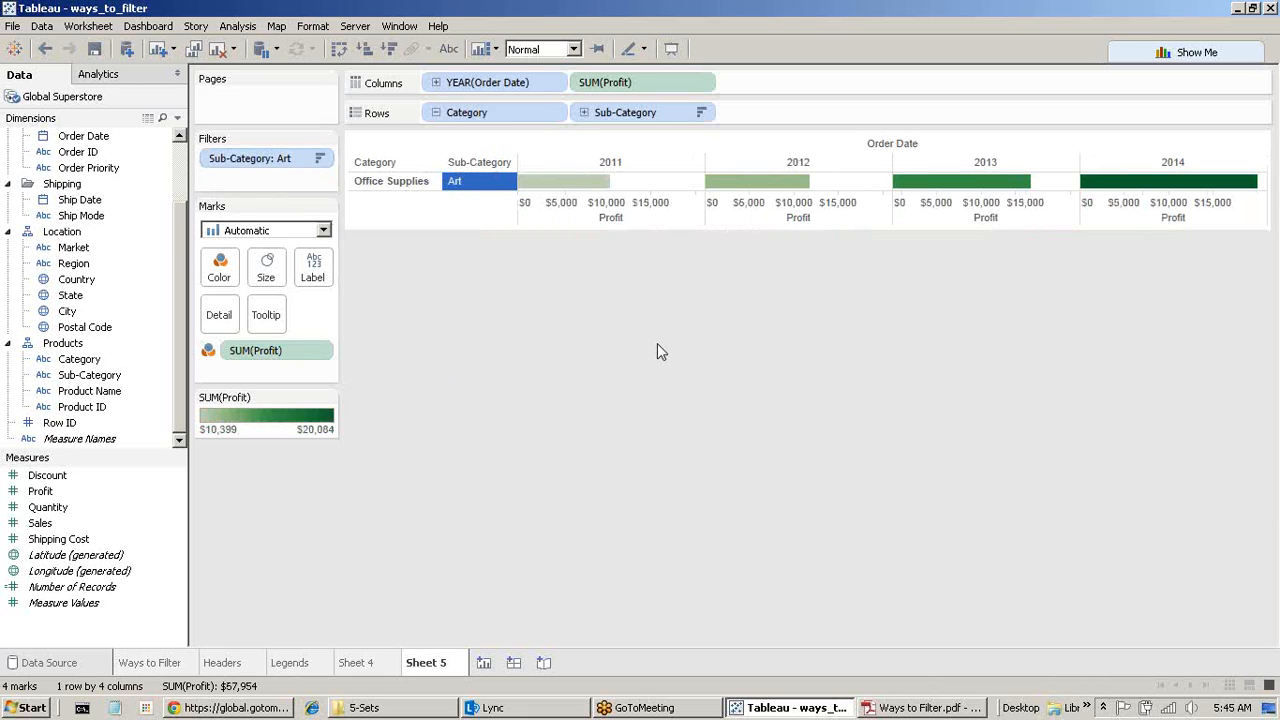
left_click(45, 48)
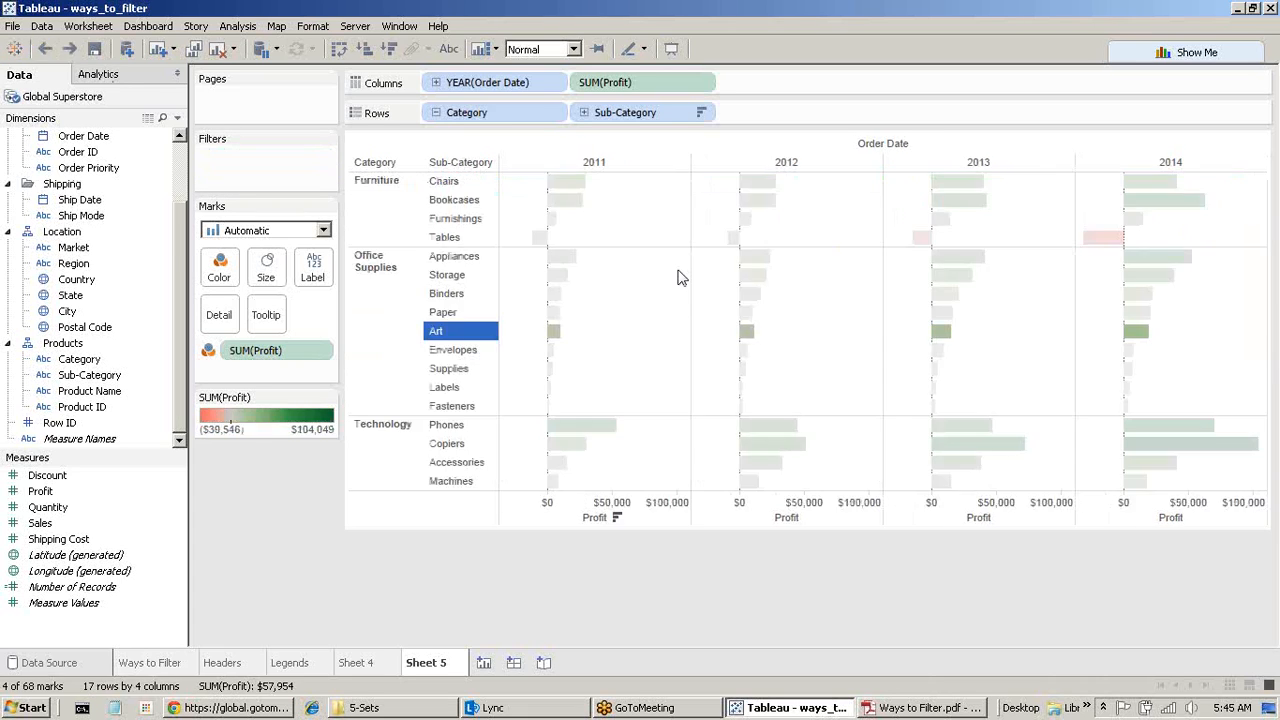
left_click(631, 632)
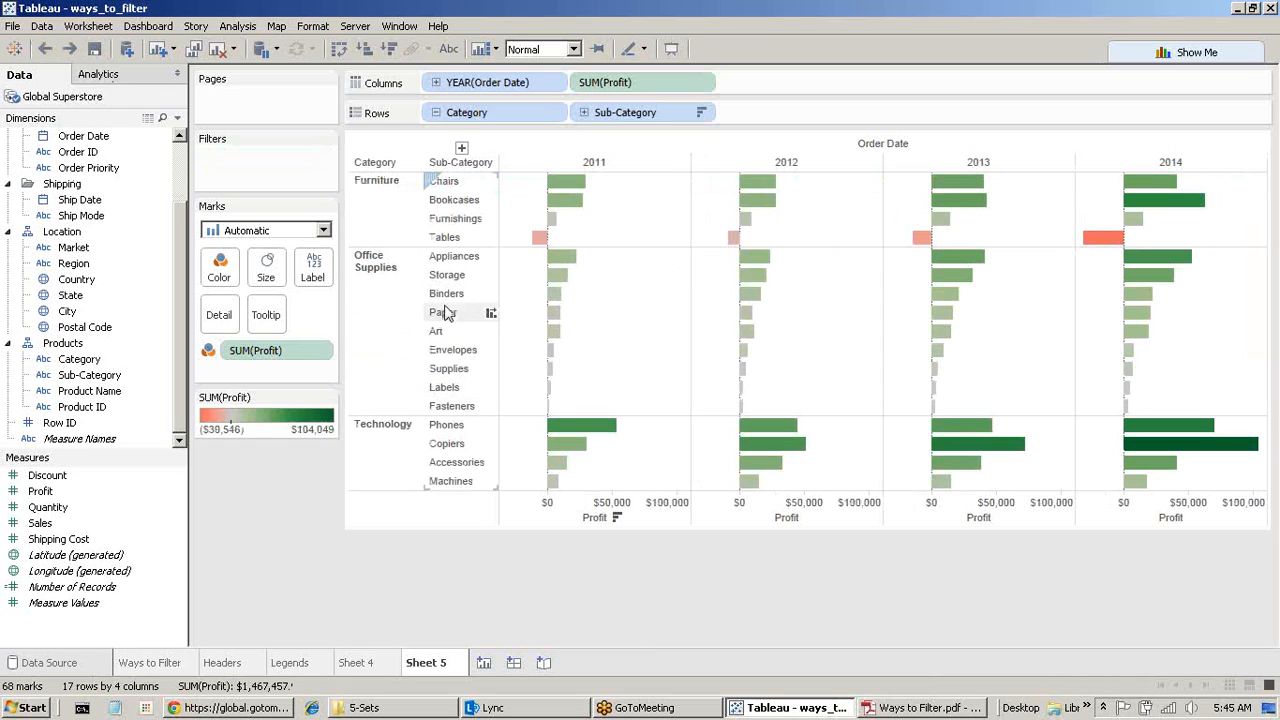
Examine the keep-only and exclude options for the Bookcases and Technology headers, and leave them without making changes
right_click(466, 201)
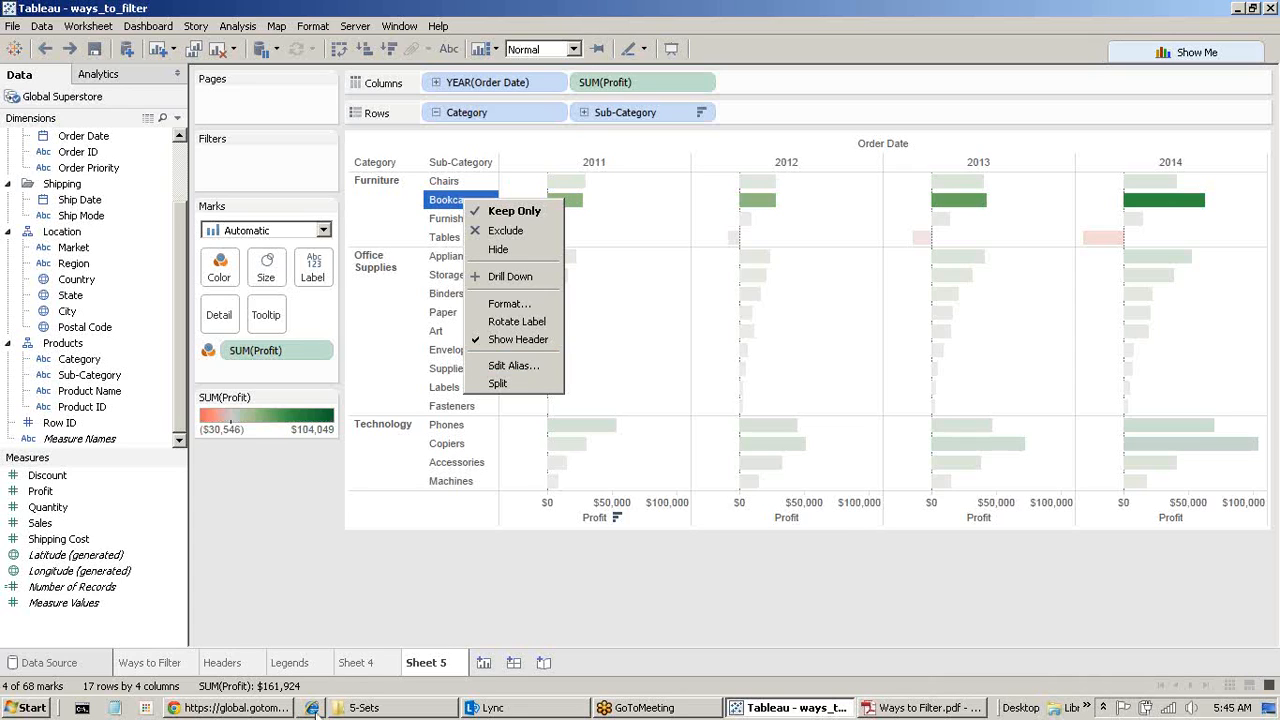
left_click(358, 569)
left_click(411, 460)
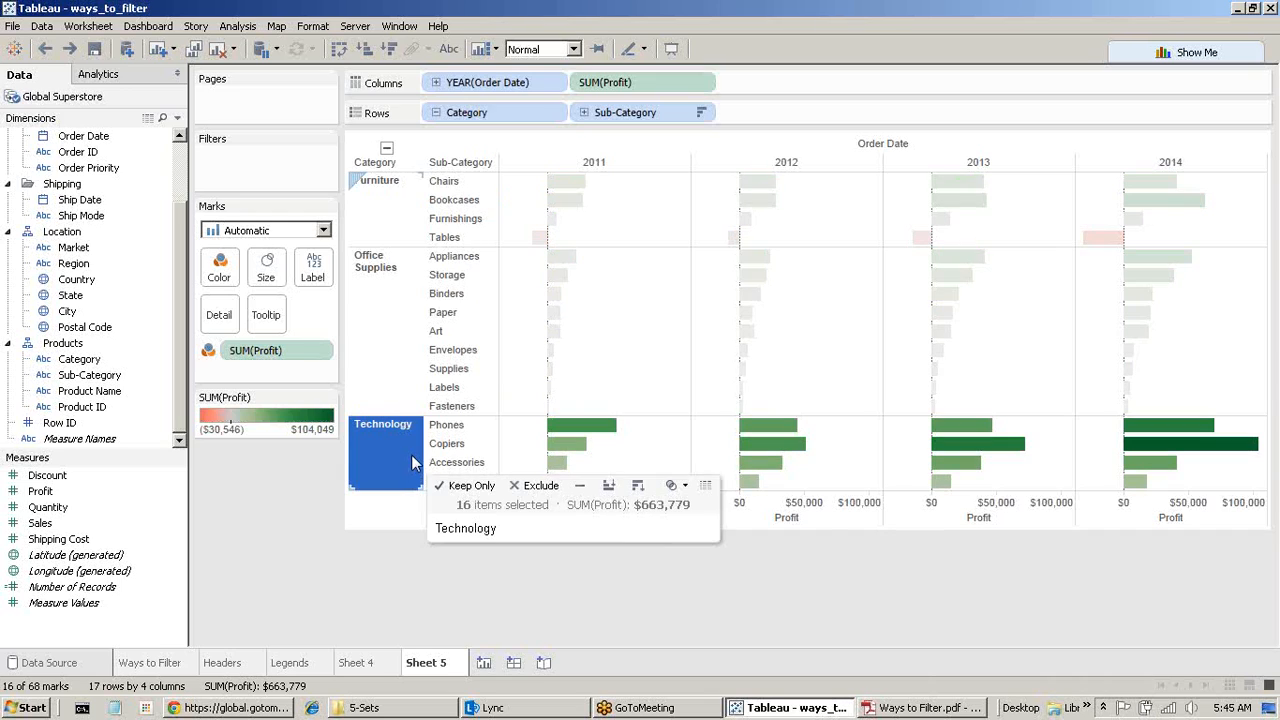
mouse_move(367, 440)
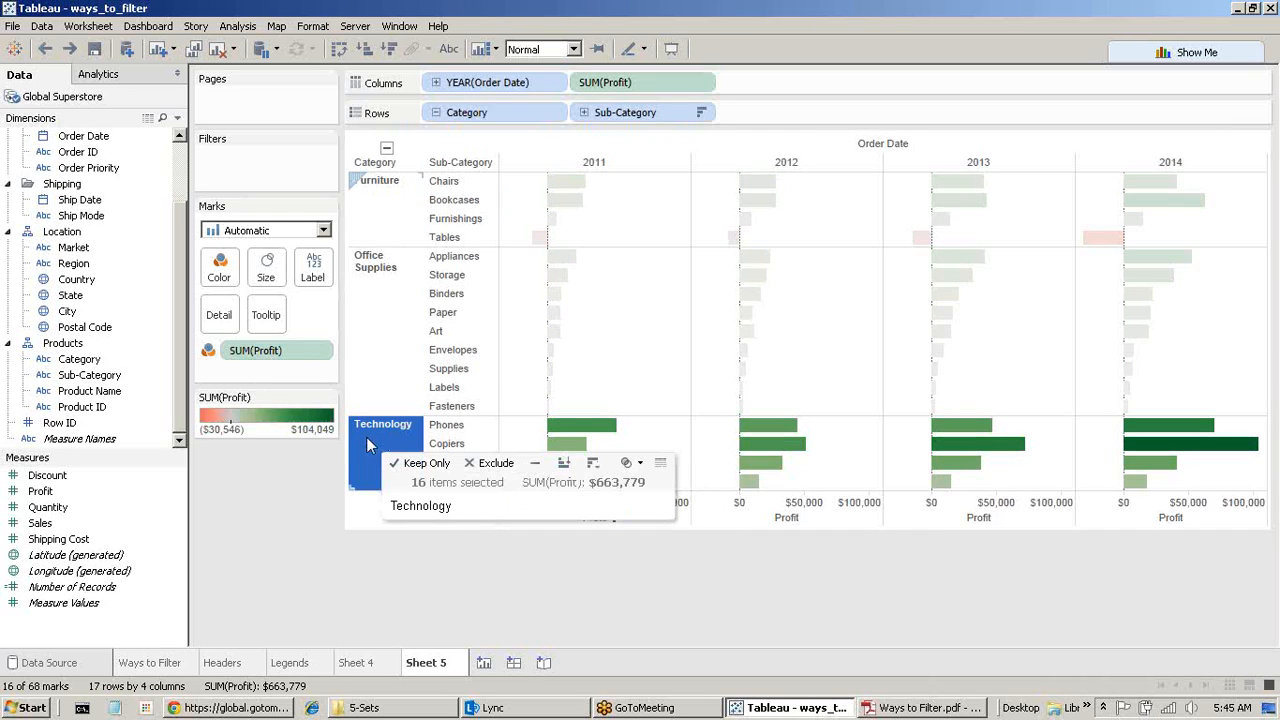
right_click(370, 443)
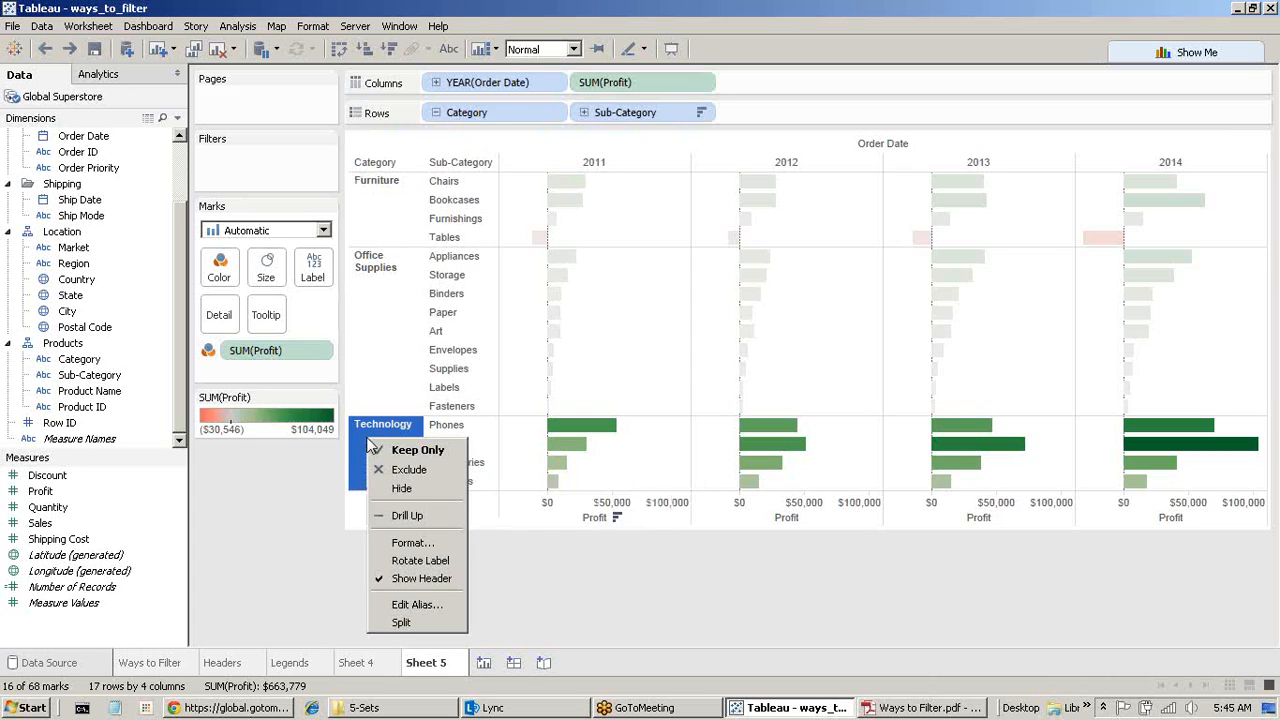
left_click(242, 495)
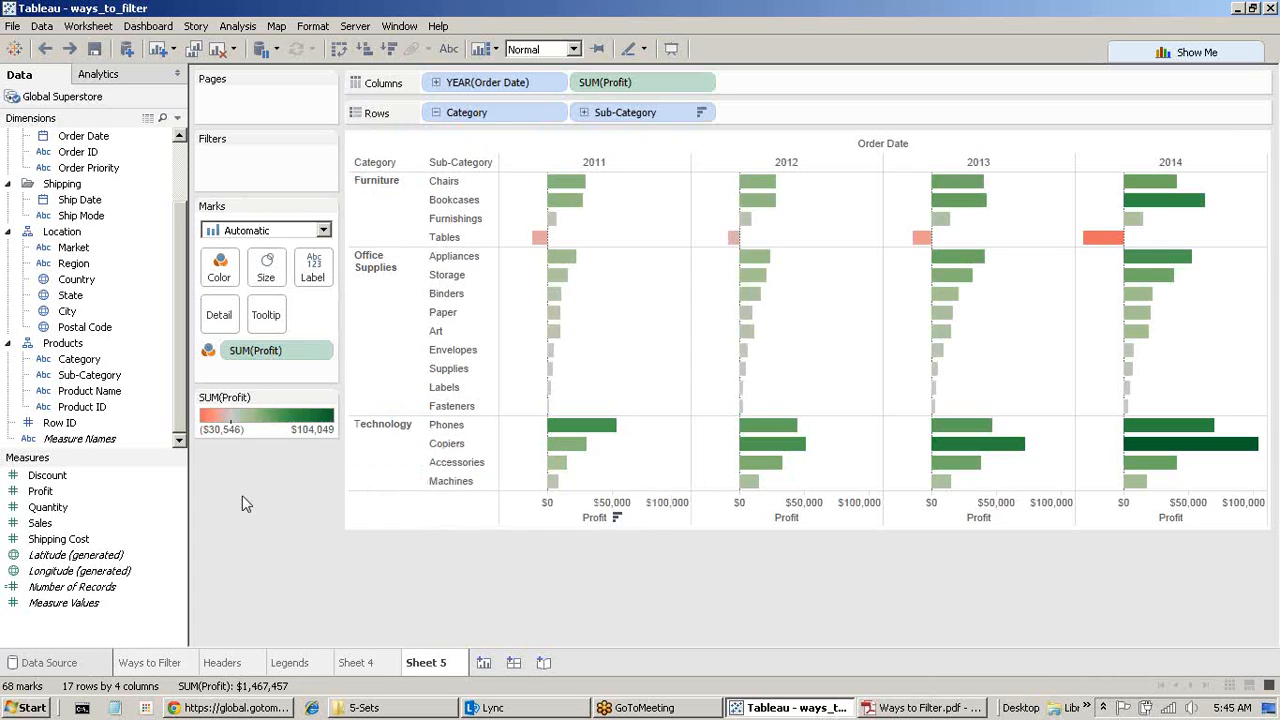
Show a quick filter for the Category dimension beside the bar chart
right_click(75, 375)
right_click(74, 362)
left_click(128, 390)
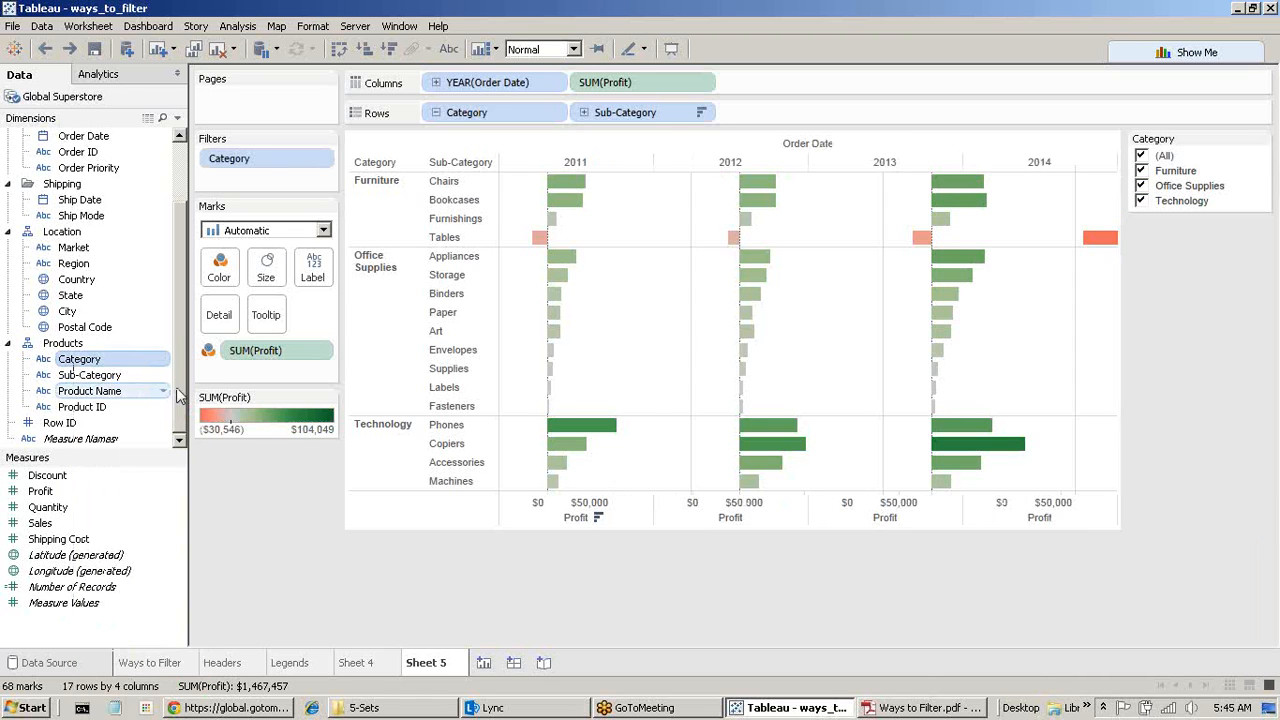
Try the Category quick filter with different combinations of Furniture, Office Supplies and Technology, and reselect all categories
left_click(1141, 156)
left_click(1141, 186)
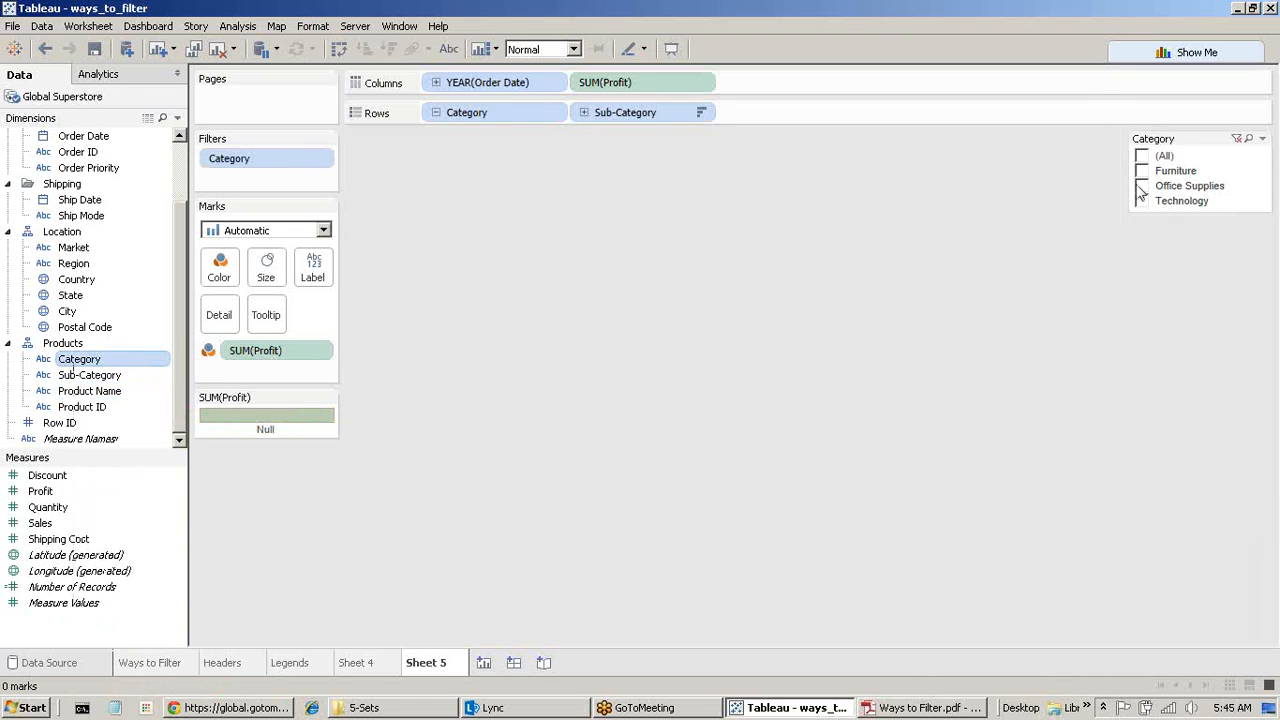
left_click(1142, 201)
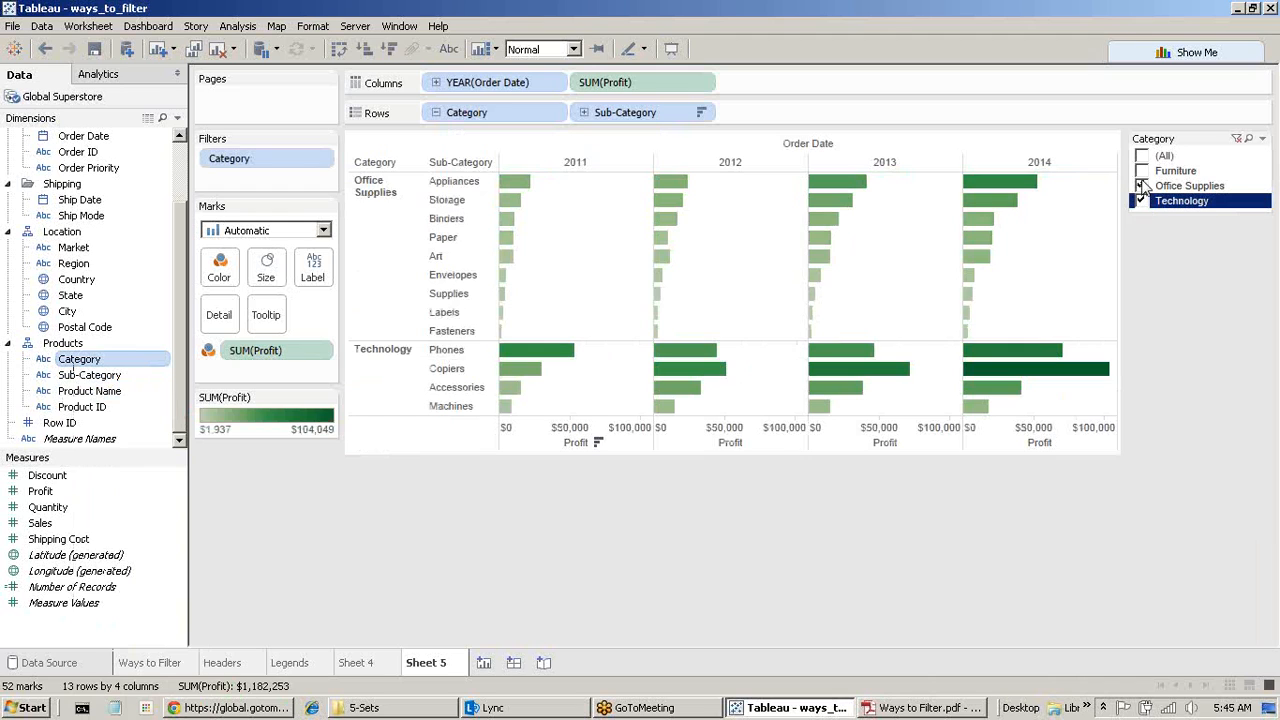
left_click(1142, 171)
left_click(1141, 156)
left_click(1141, 171)
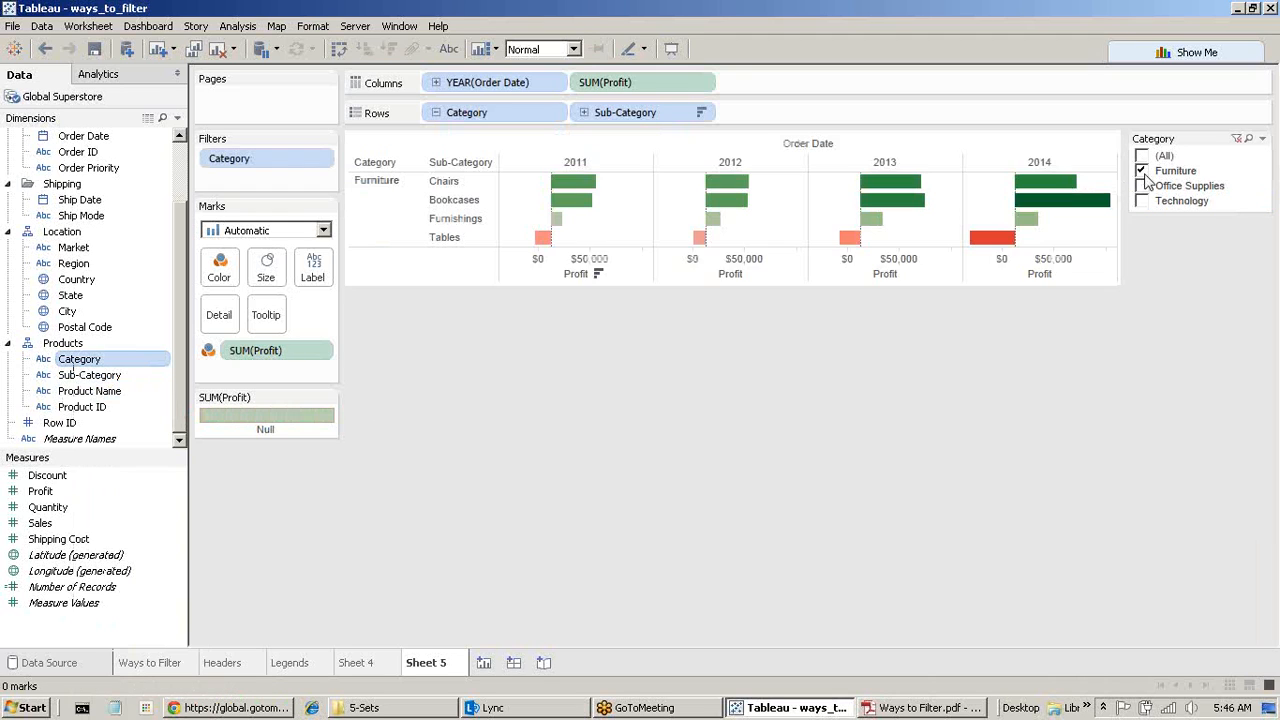
left_click(1141, 186)
left_click(1142, 201)
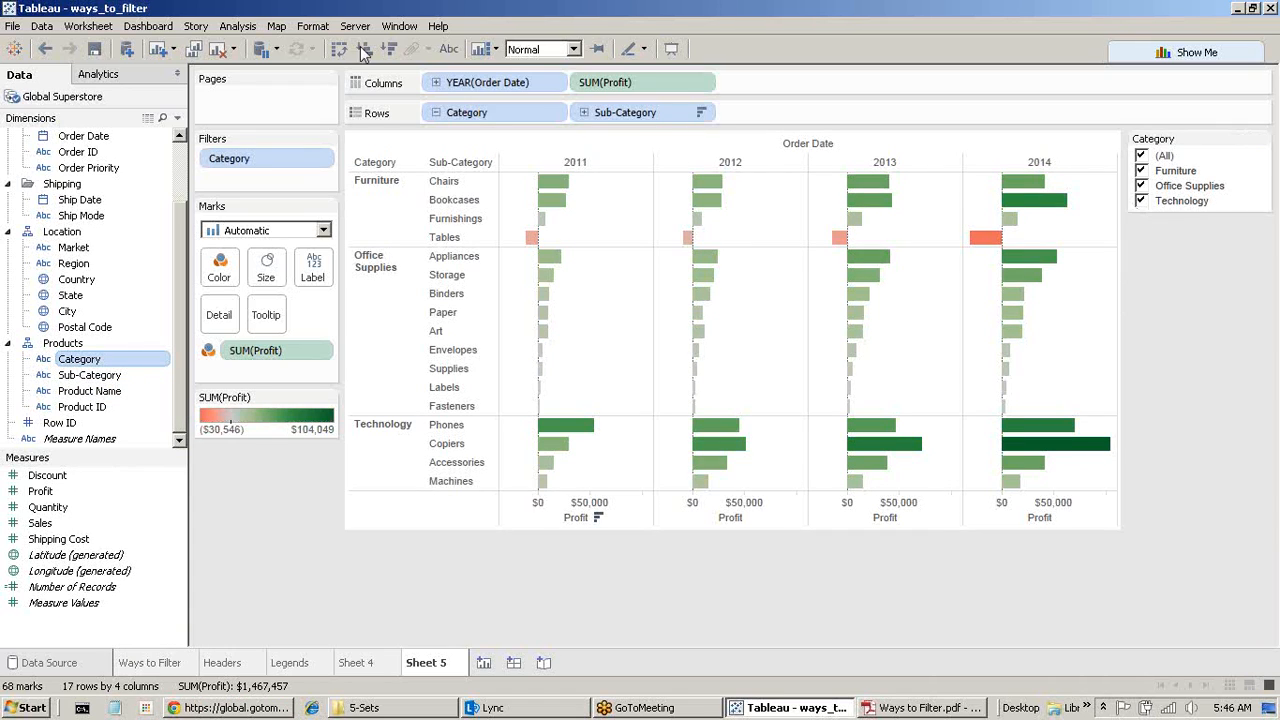
Examine the list of State values in the State filter dialog and leave it without applying a filter
left_click_drag(72, 300, 265, 194)
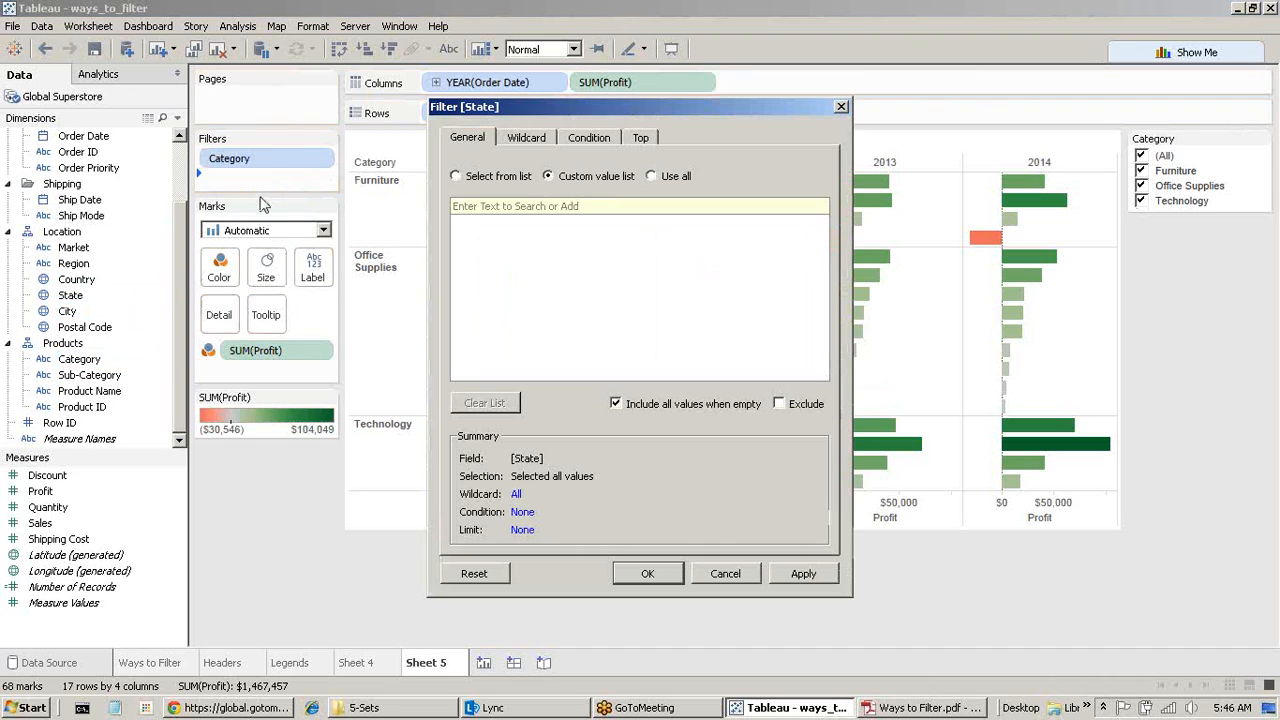
left_click(466, 178)
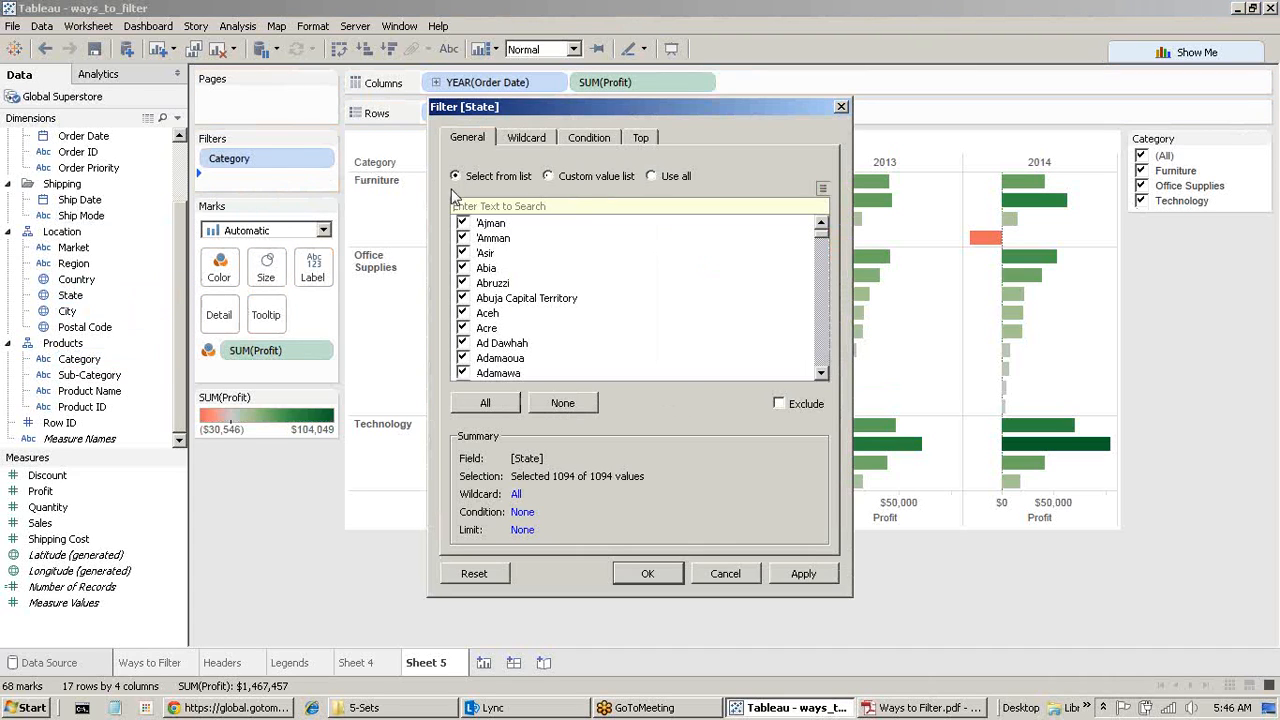
left_click(741, 578)
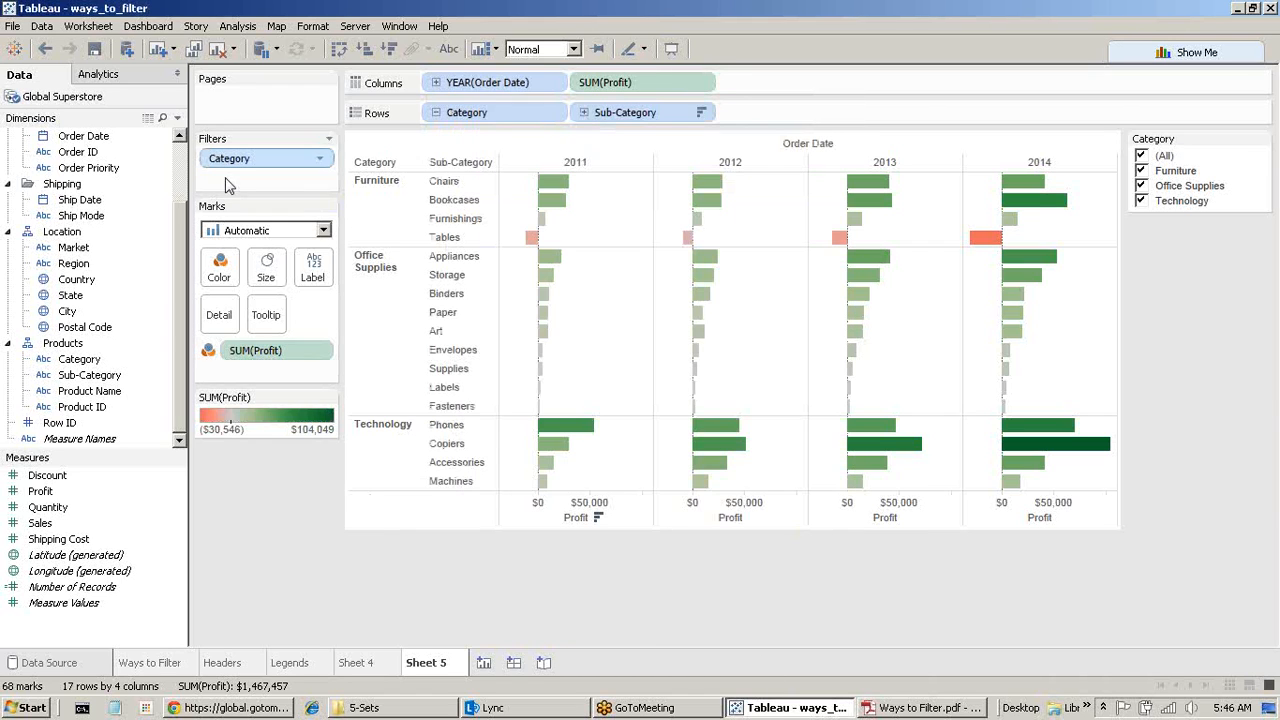
Show a quick filter for the State dimension beside the bar chart
right_click(64, 295)
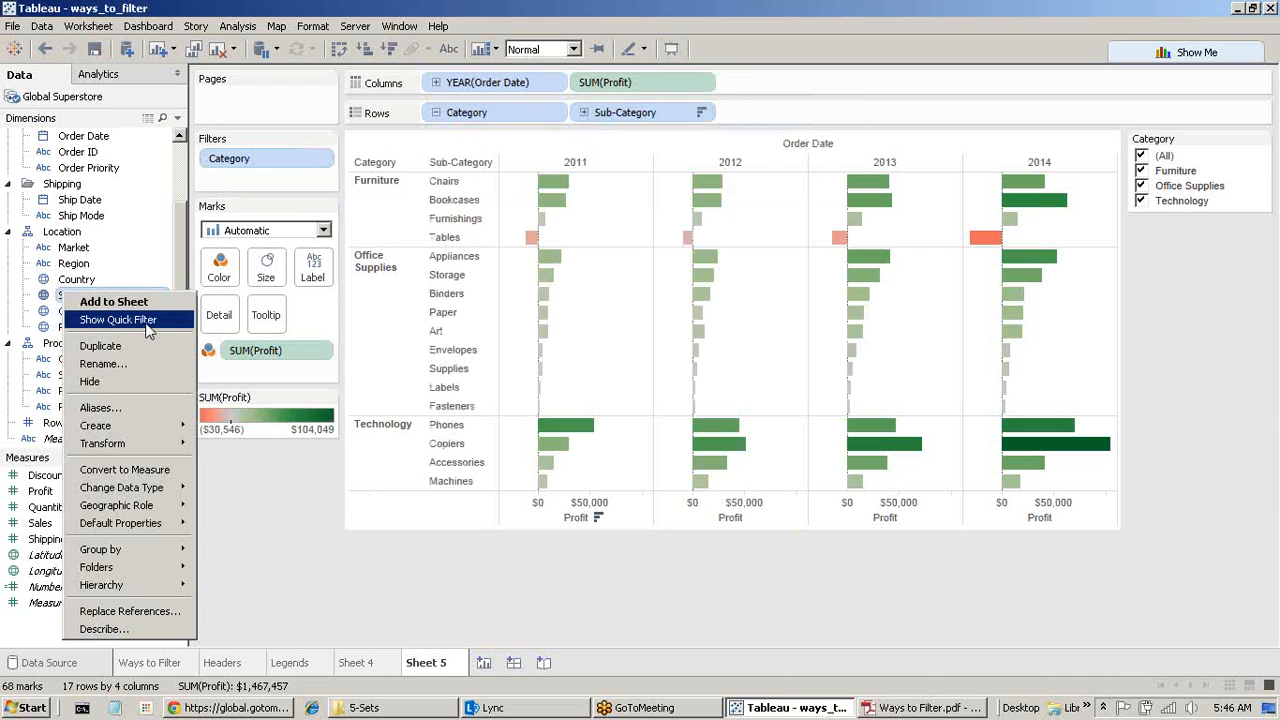
left_click(144, 328)
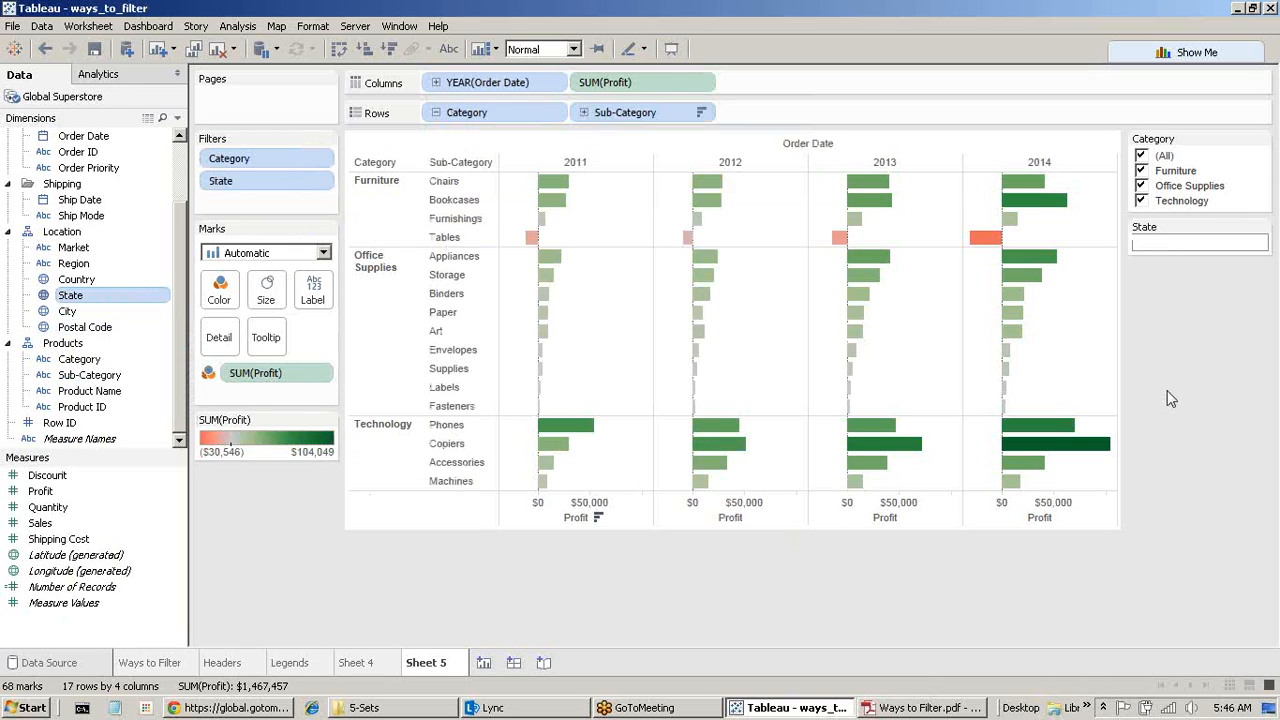
Keep only the Office Supplies category from its row header, and add Technology back through the Category quick filter
right_click(382, 330)
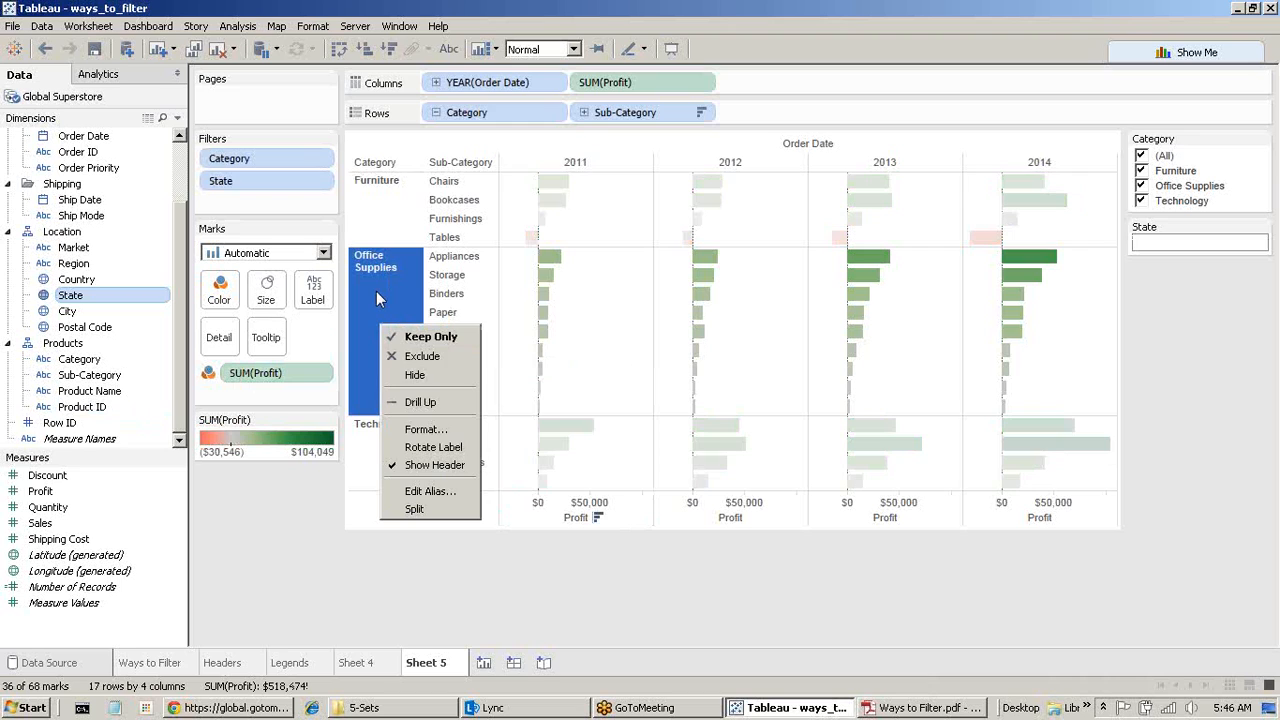
left_click(376, 291)
left_click(376, 291)
left_click(426, 317)
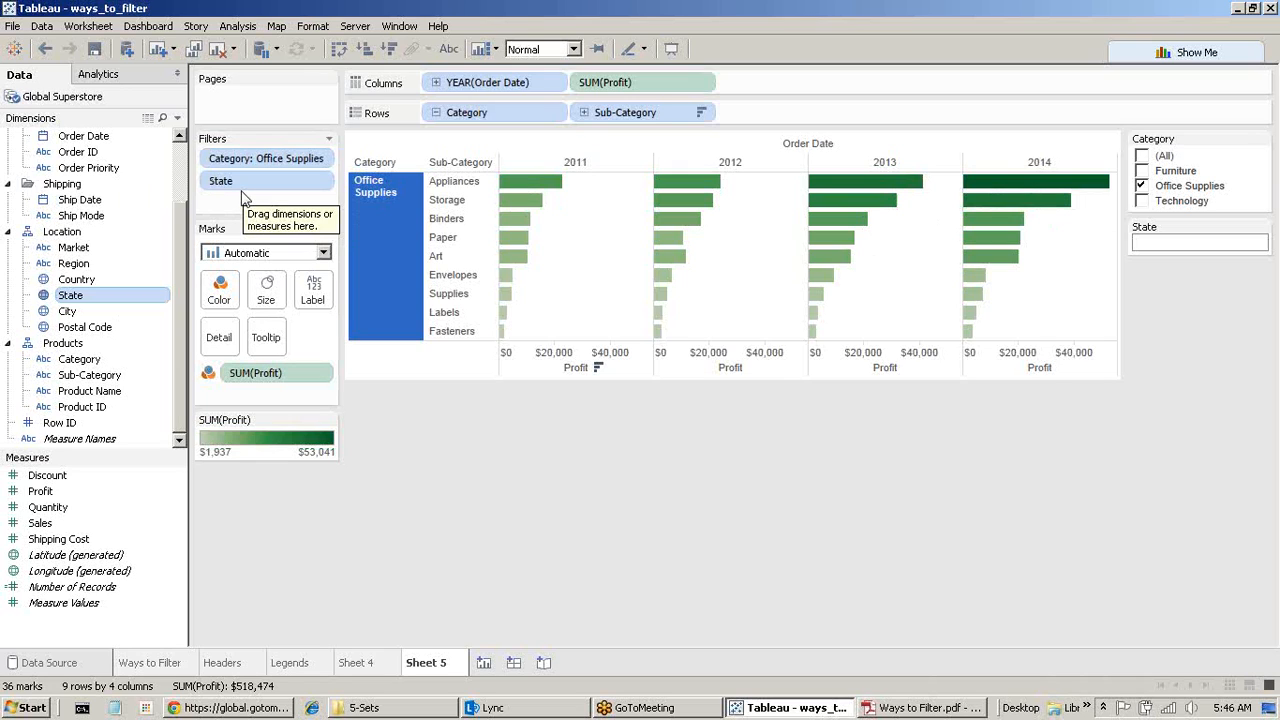
left_click(1141, 200)
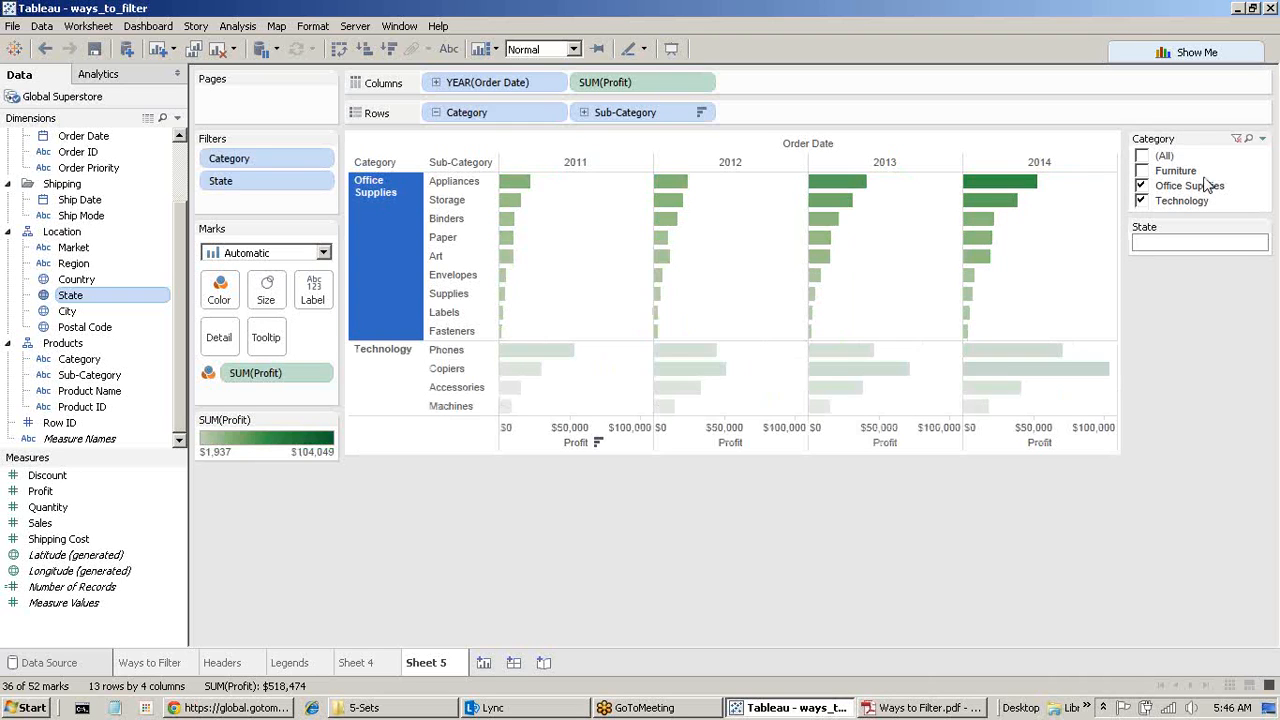
Examine the Category filter's selected values in its filter dialog and cancel without changes
left_click(320, 158)
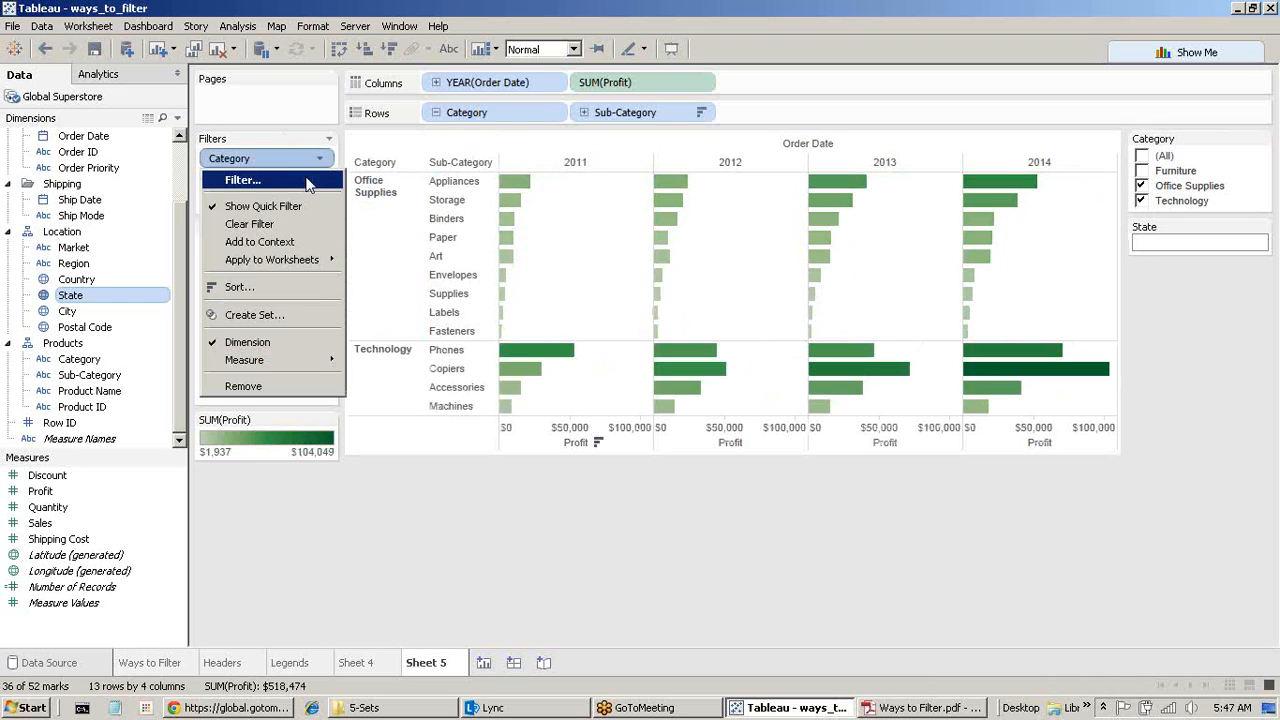
left_click(243, 180)
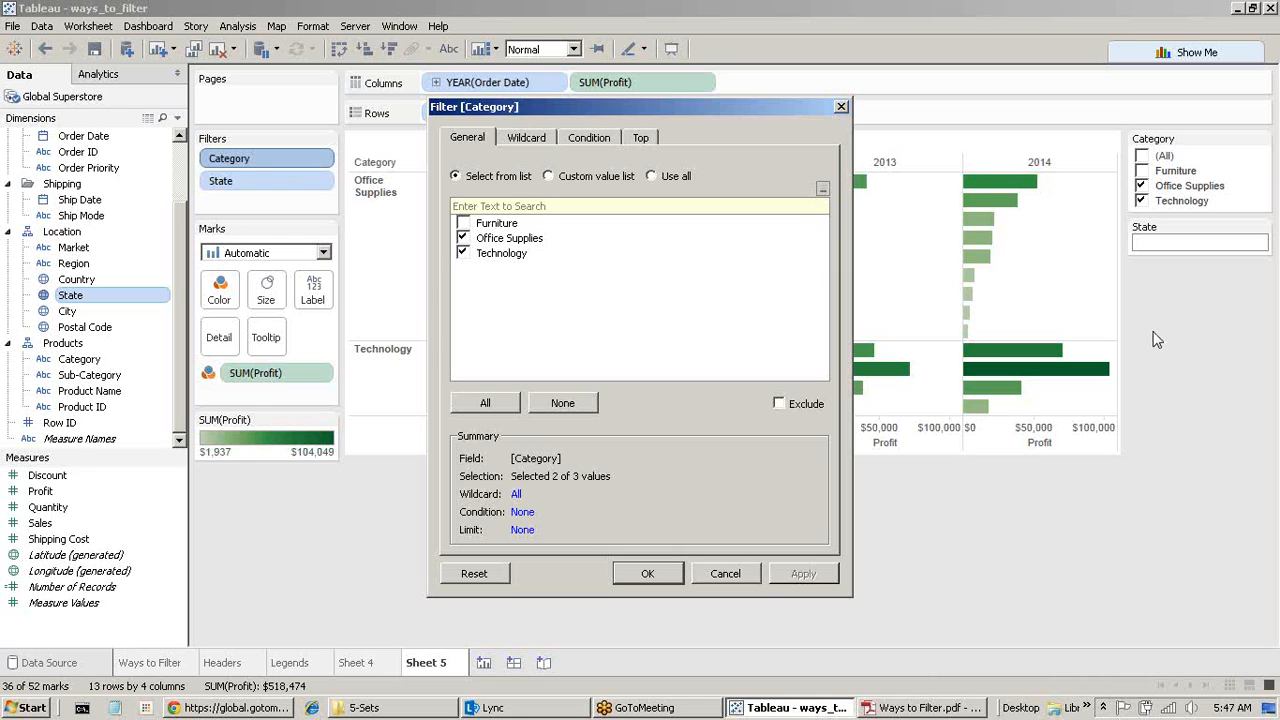
left_click(743, 575)
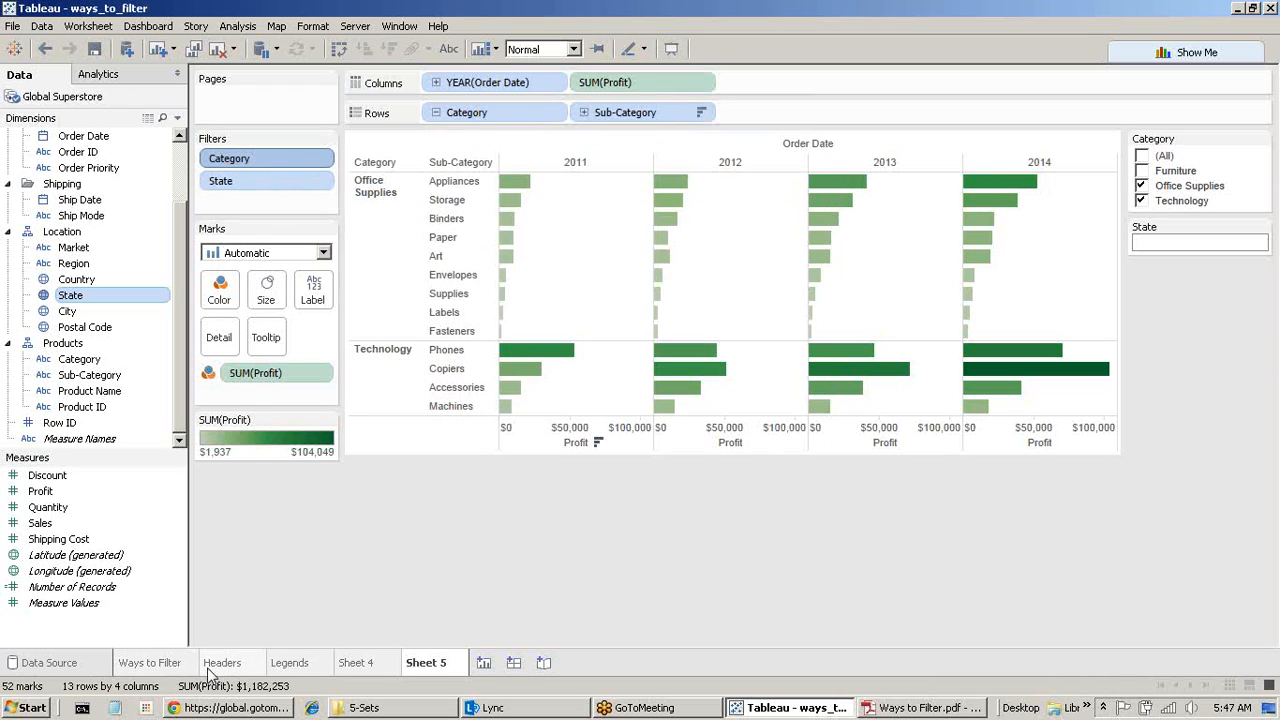
Look at the scatter plot's filters on the Ways to Filter sheet and return to Sheet 5 to compare
left_click(150, 663)
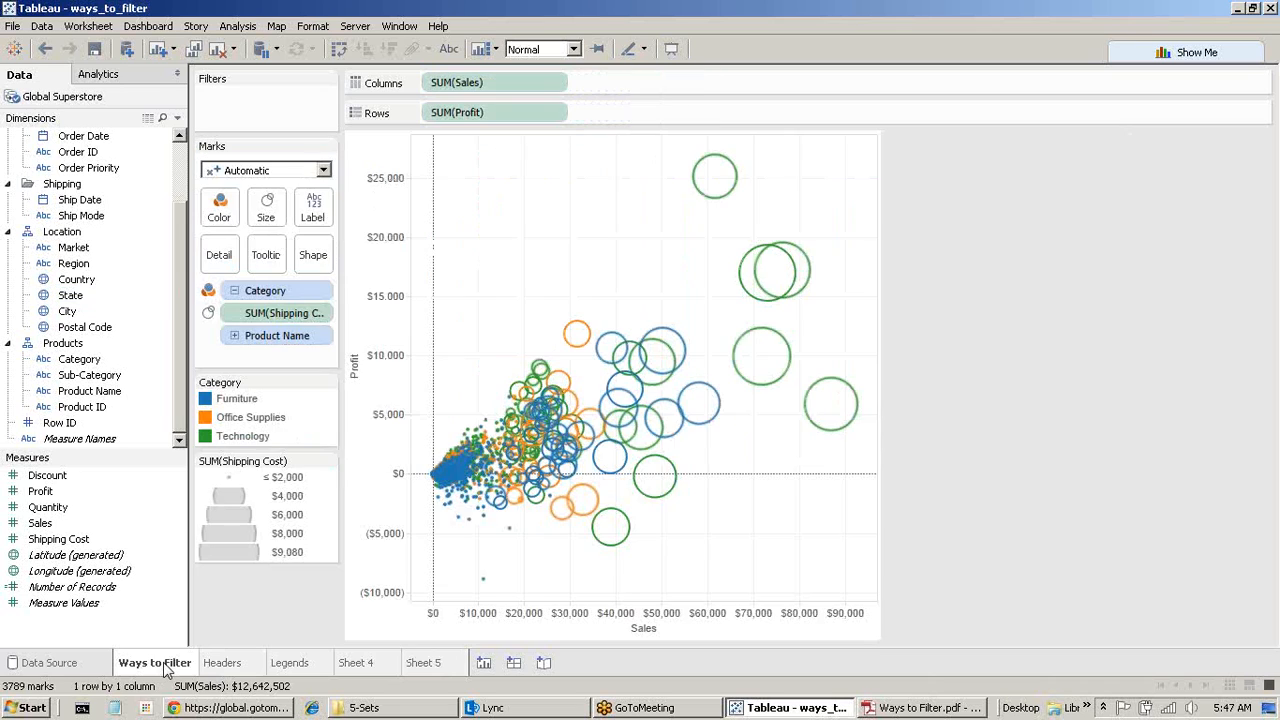
mouse_move(671, 393)
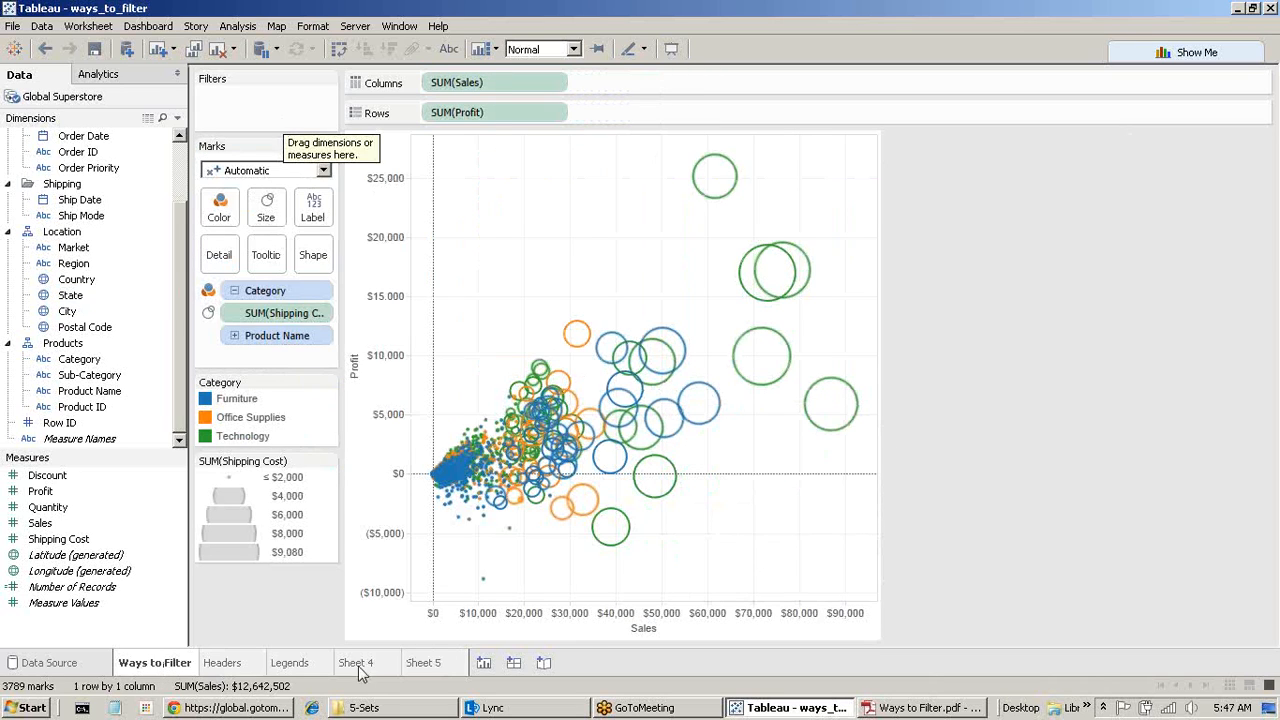
left_click(430, 663)
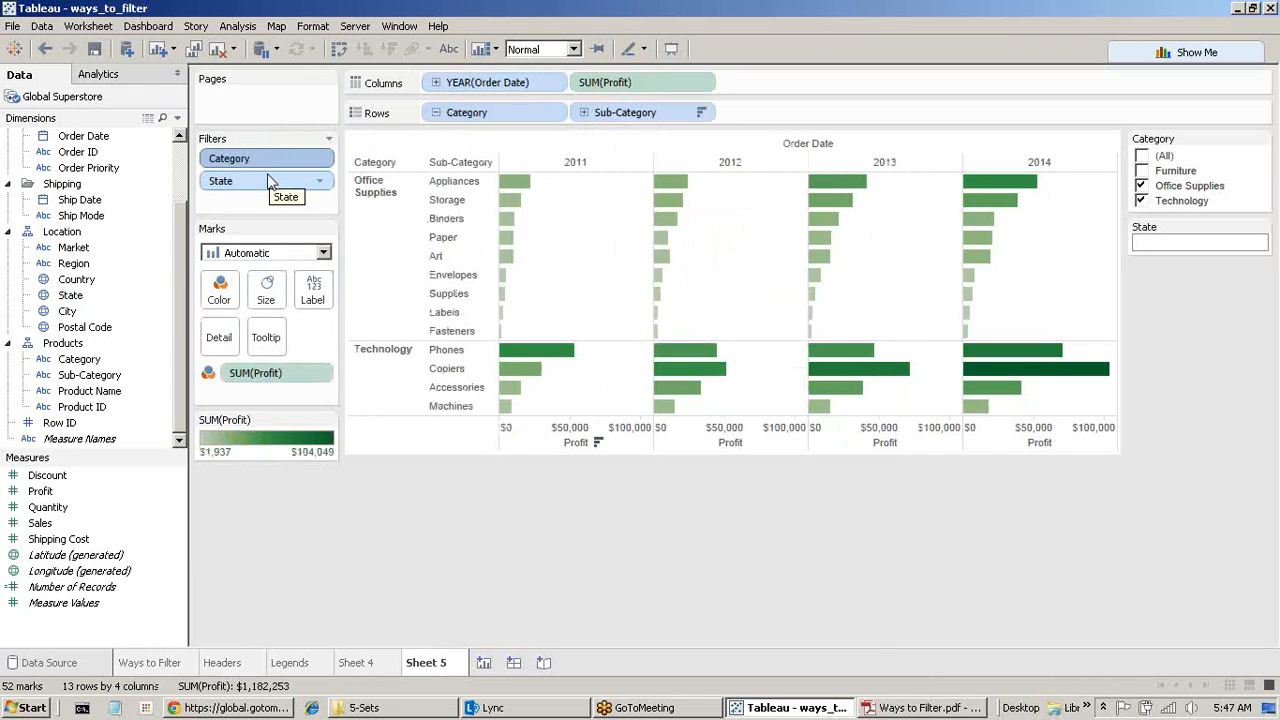
Try removing the Category filter and the Category field from the rows, and undo both removals
left_click_drag(259, 157, 384, 532)
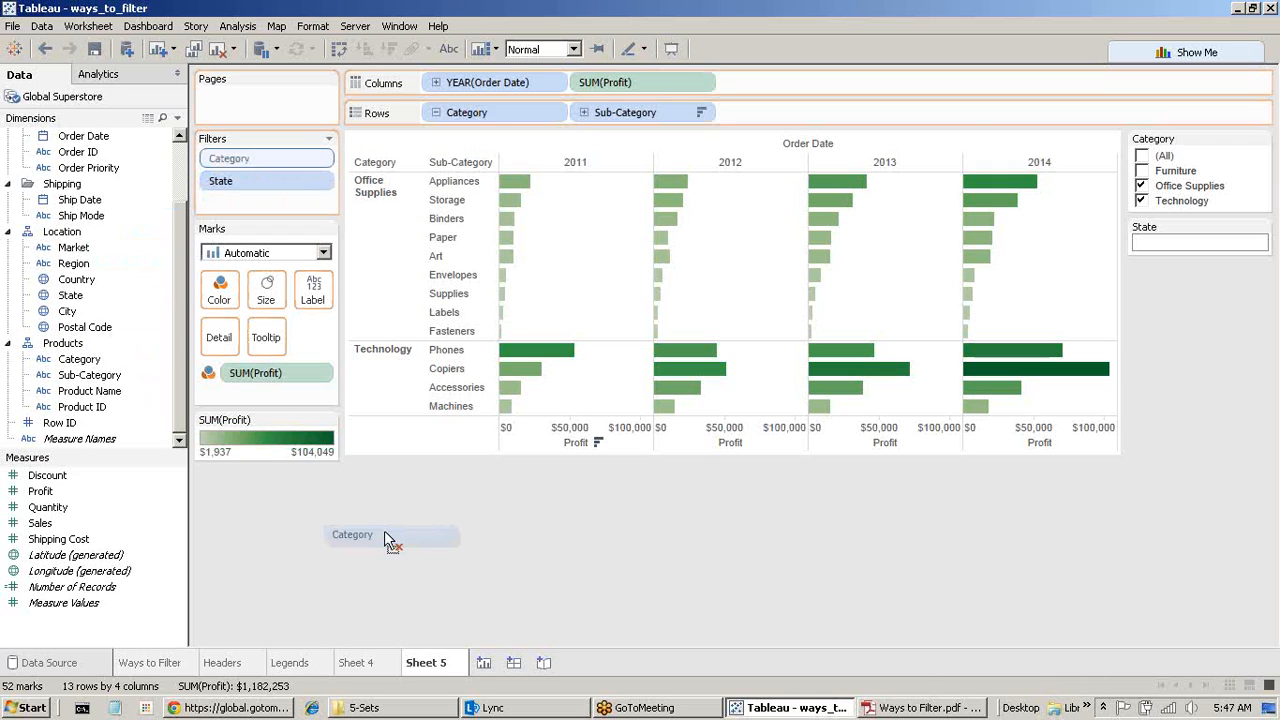
left_click_drag(384, 531, 384, 532)
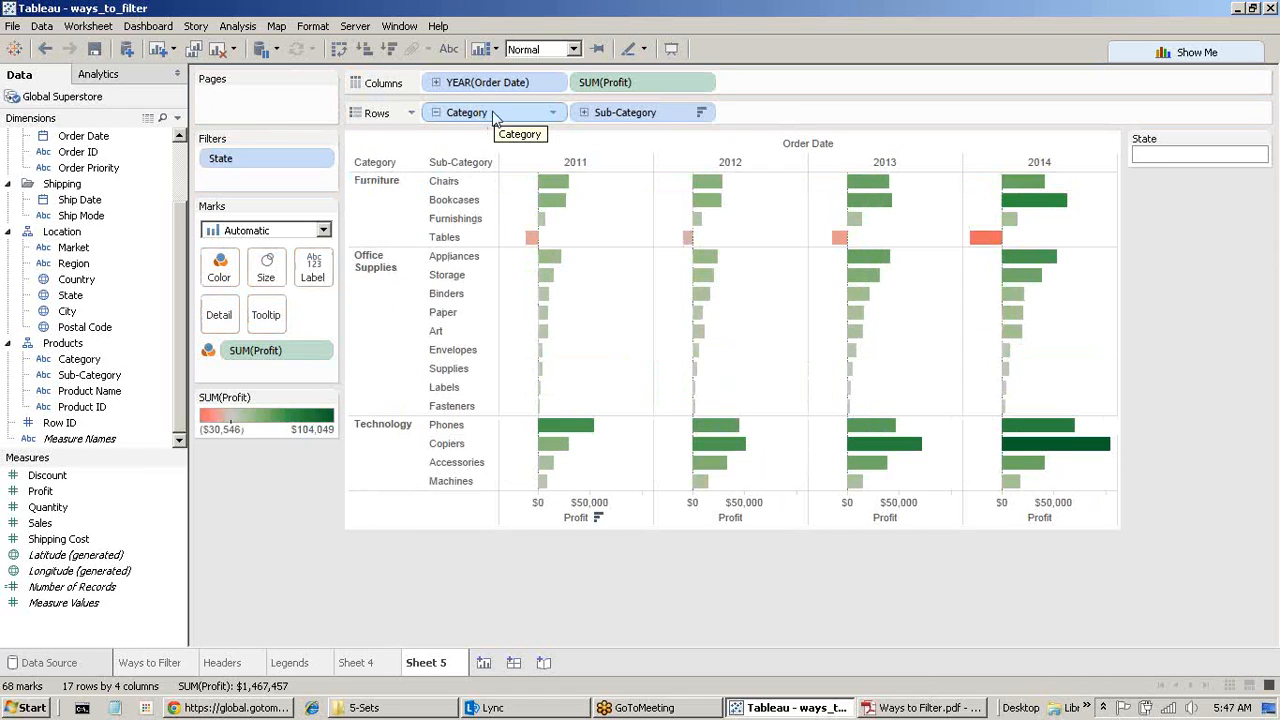
left_click_drag(494, 116, 265, 613)
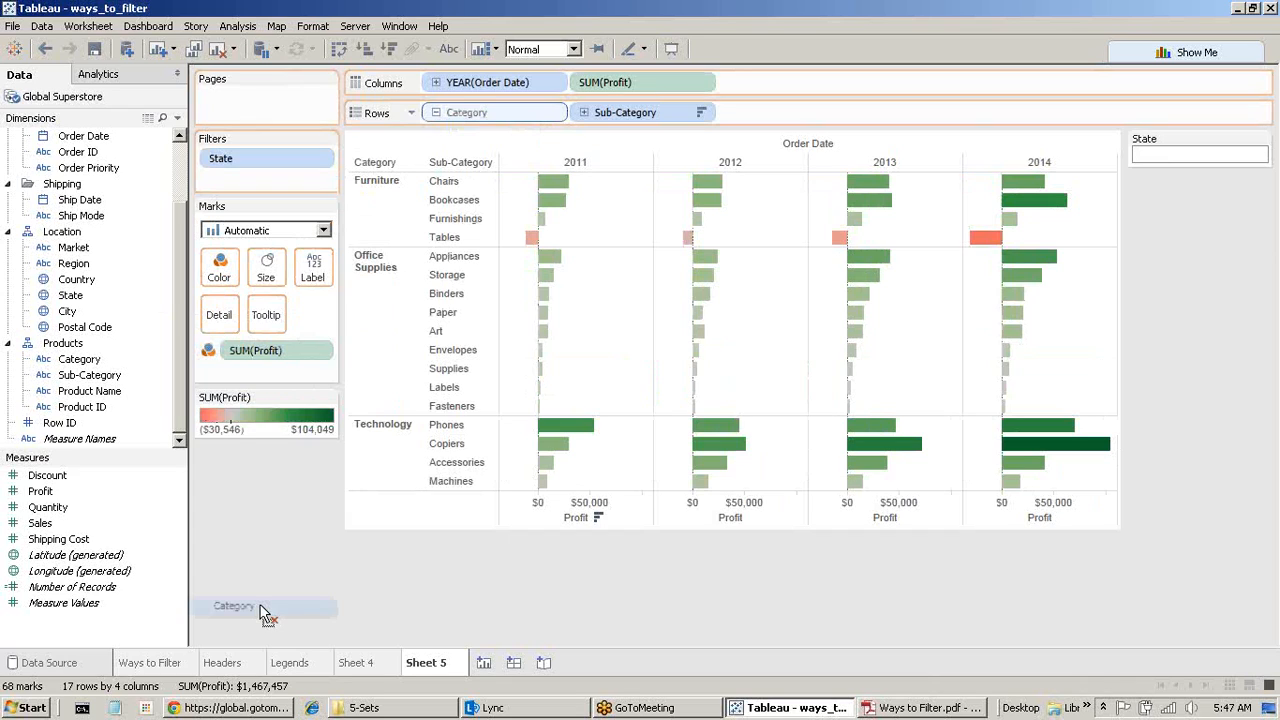
left_click_drag(265, 613, 281, 578)
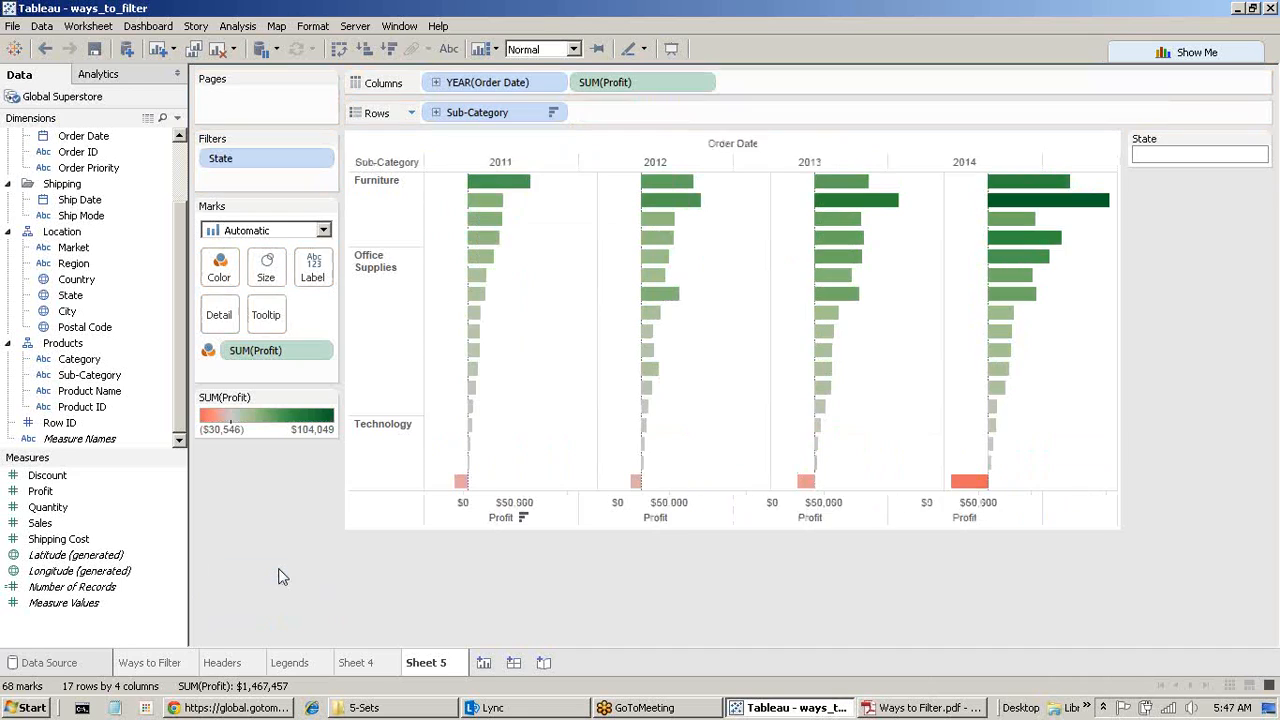
left_click(49, 51)
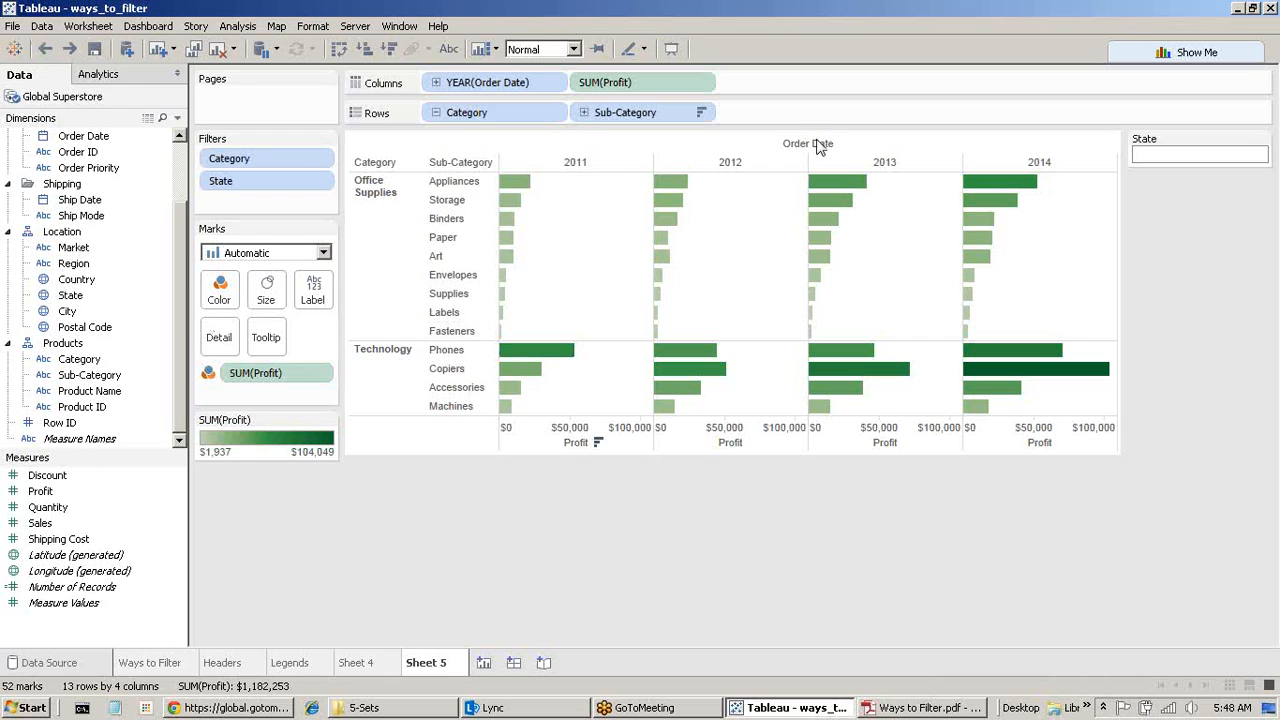
Close the ways_to_filter workbook without saving and open the 6-Filter folder inside 02-Visual Analytics in the file explorer
left_click(1270, 8)
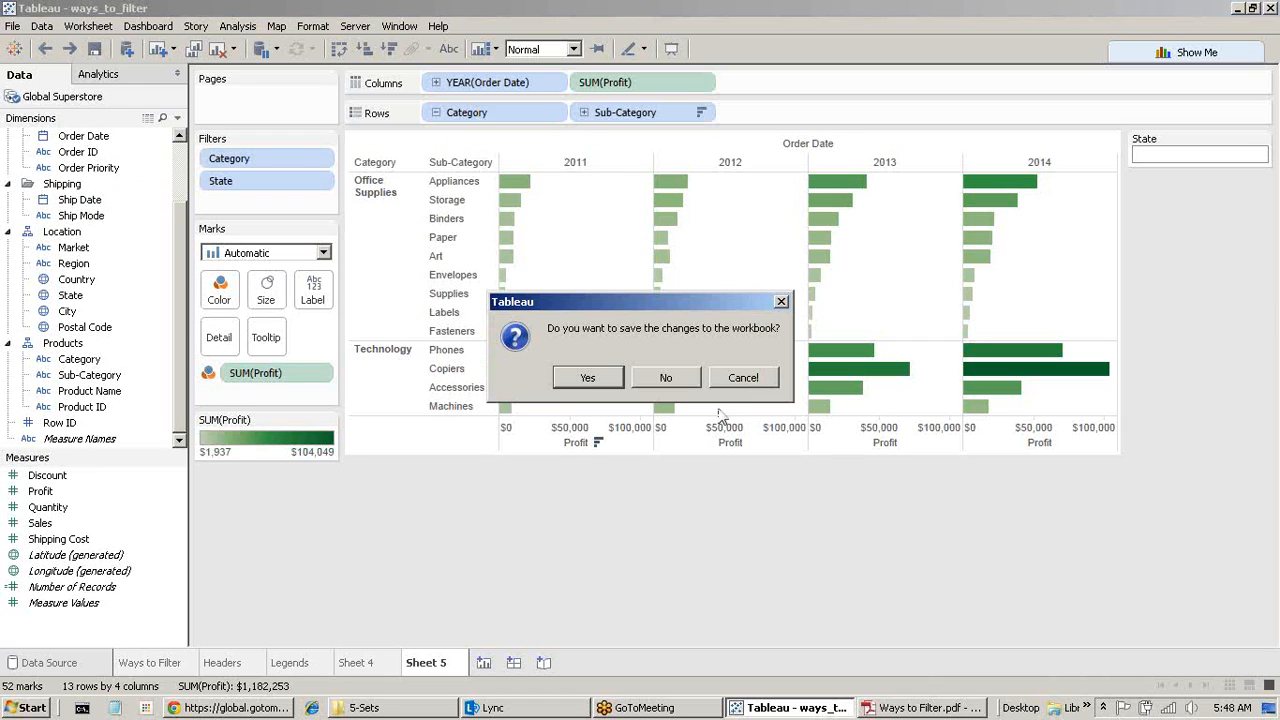
left_click(668, 378)
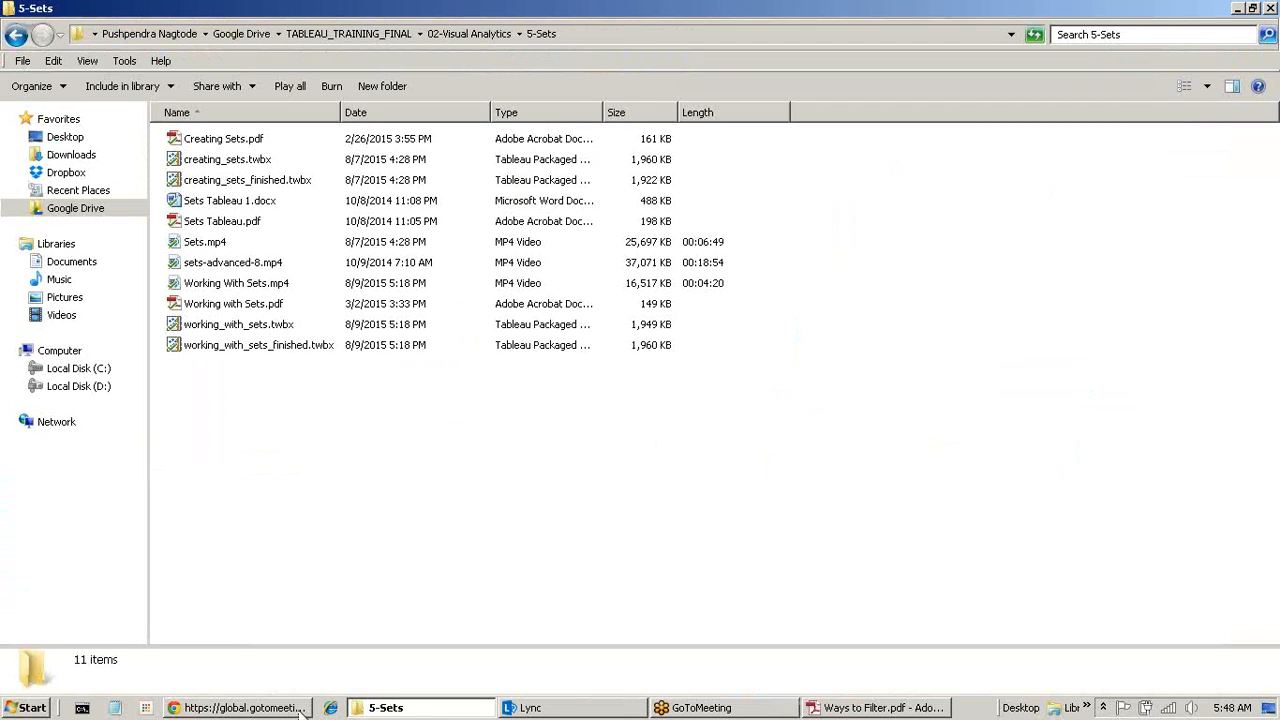
left_click(440, 711)
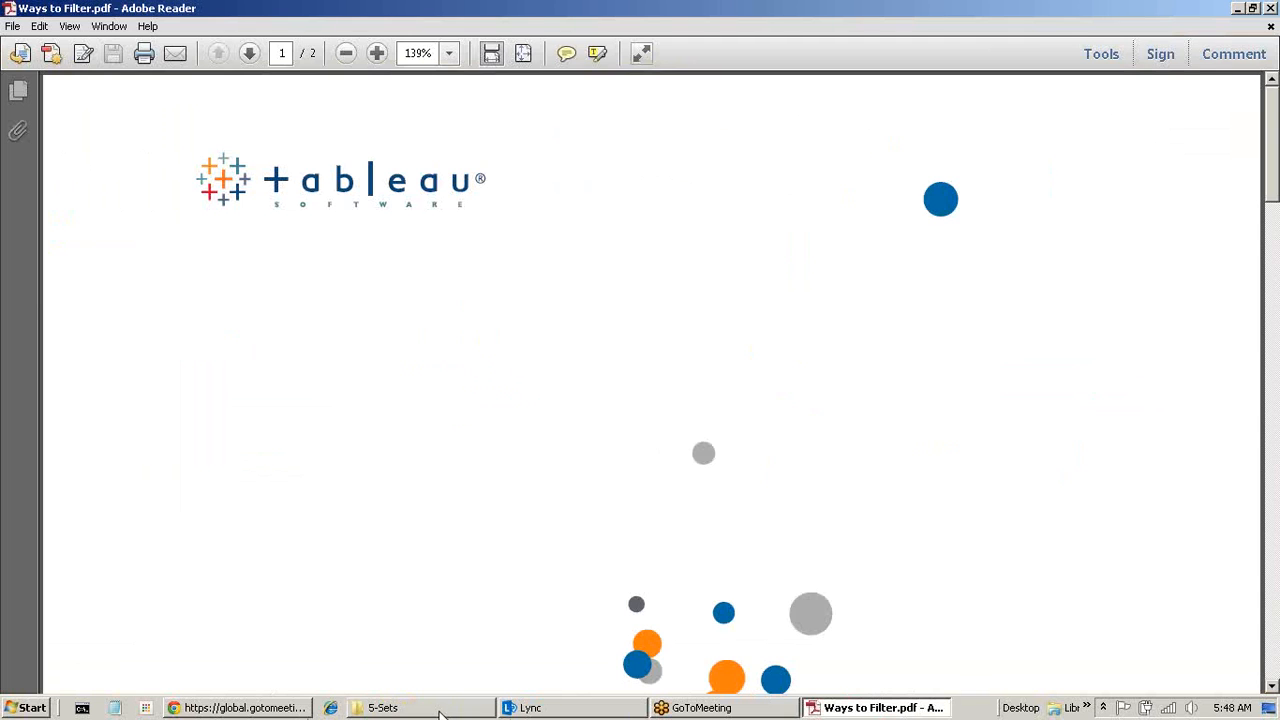
left_click(440, 711)
left_click(470, 34)
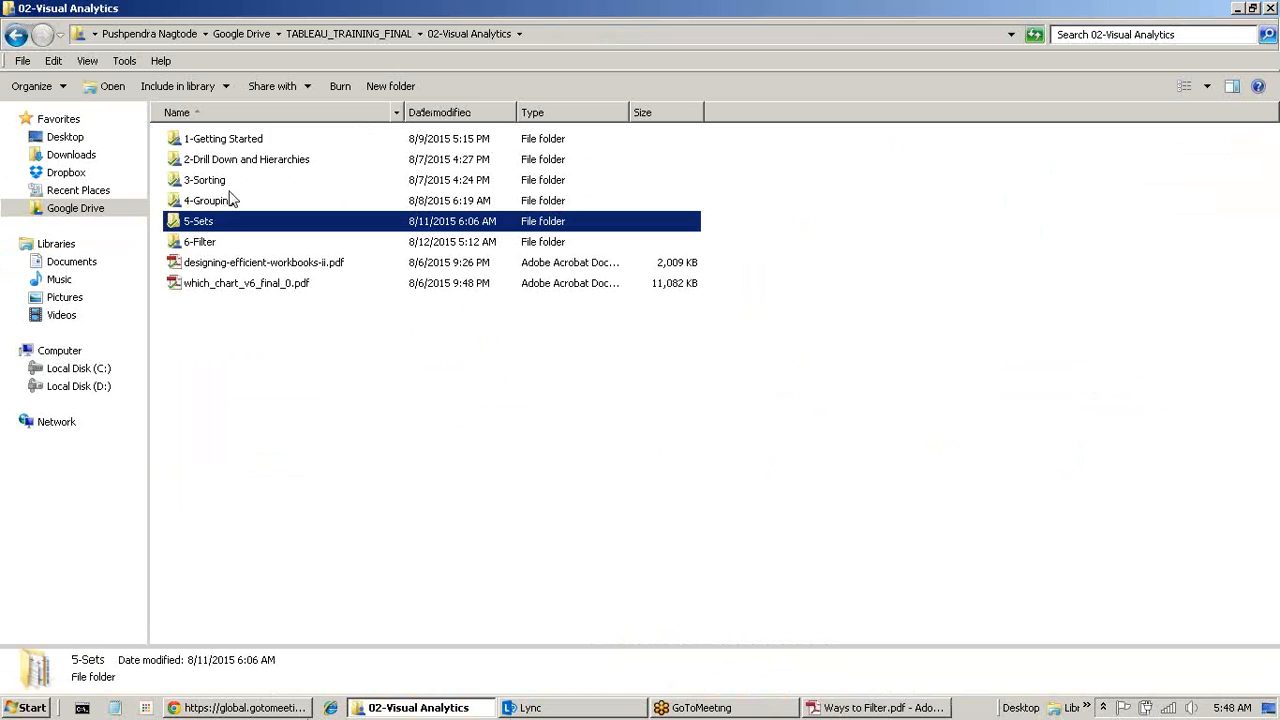
double_click(220, 242)
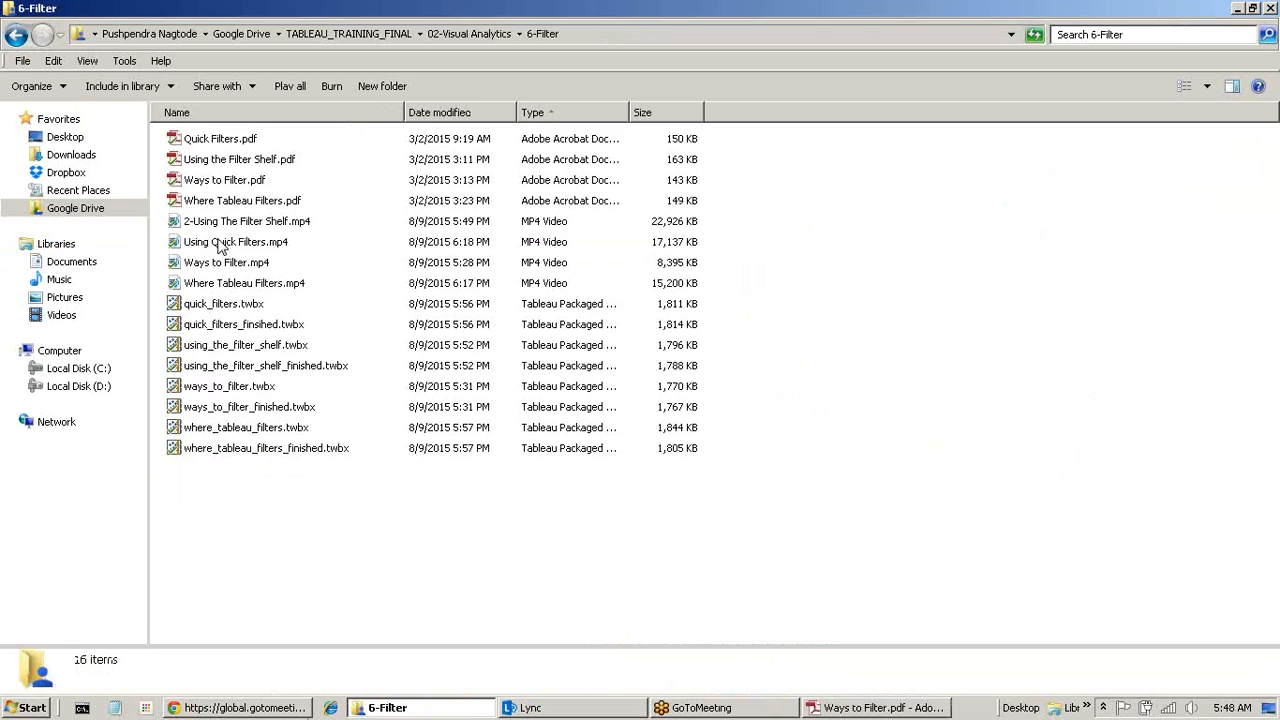
Open the using_the_filter_shelf.twbx workbook in Tableau, continuing the product trial
left_click(238, 162)
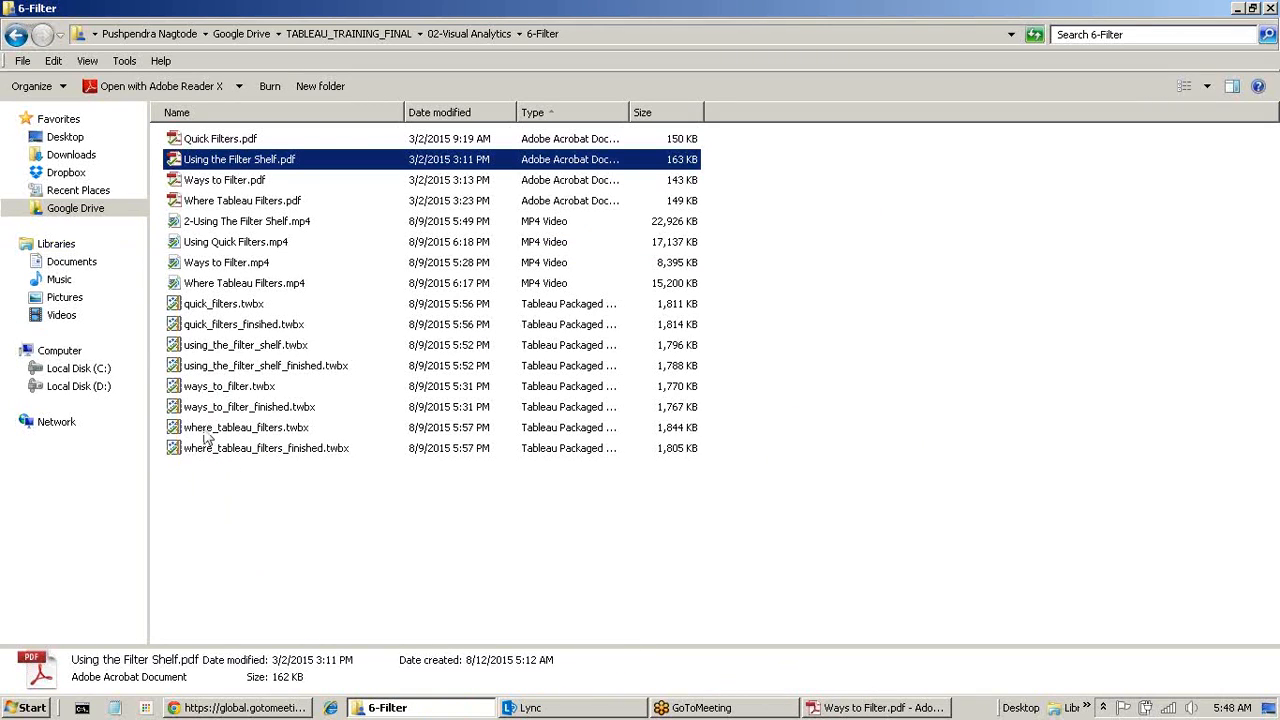
left_click(233, 349)
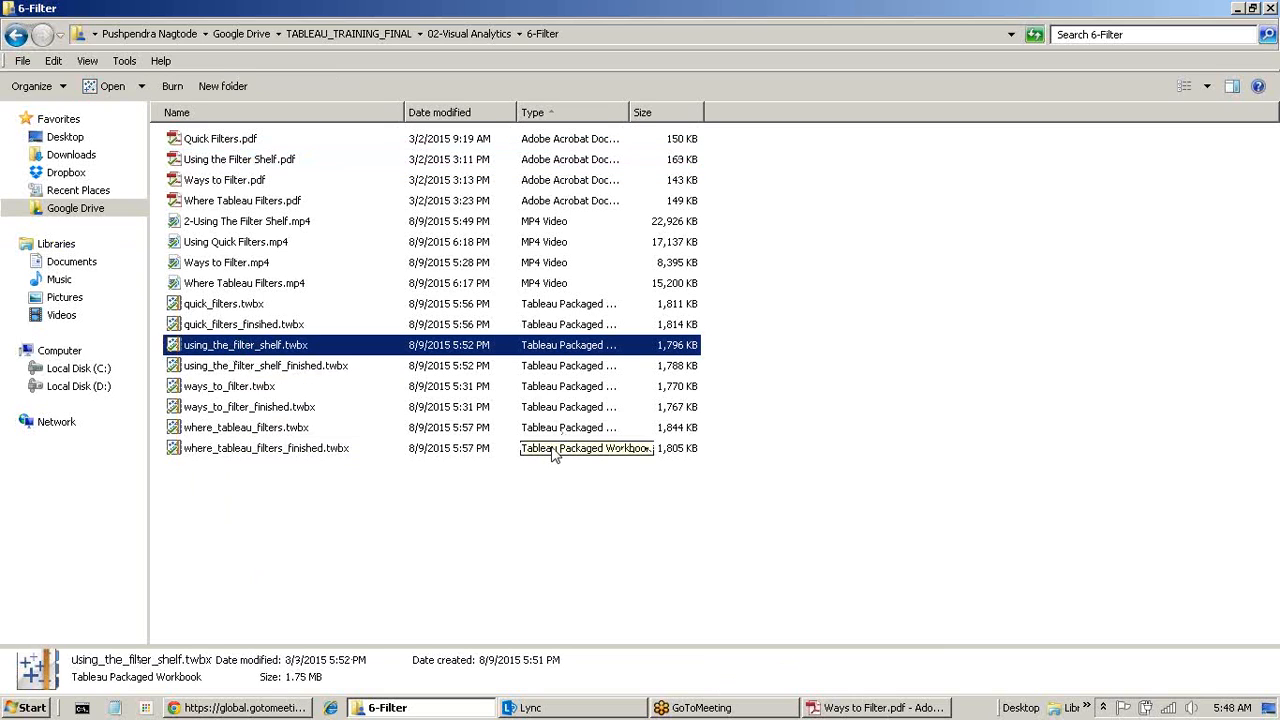
key("Return")
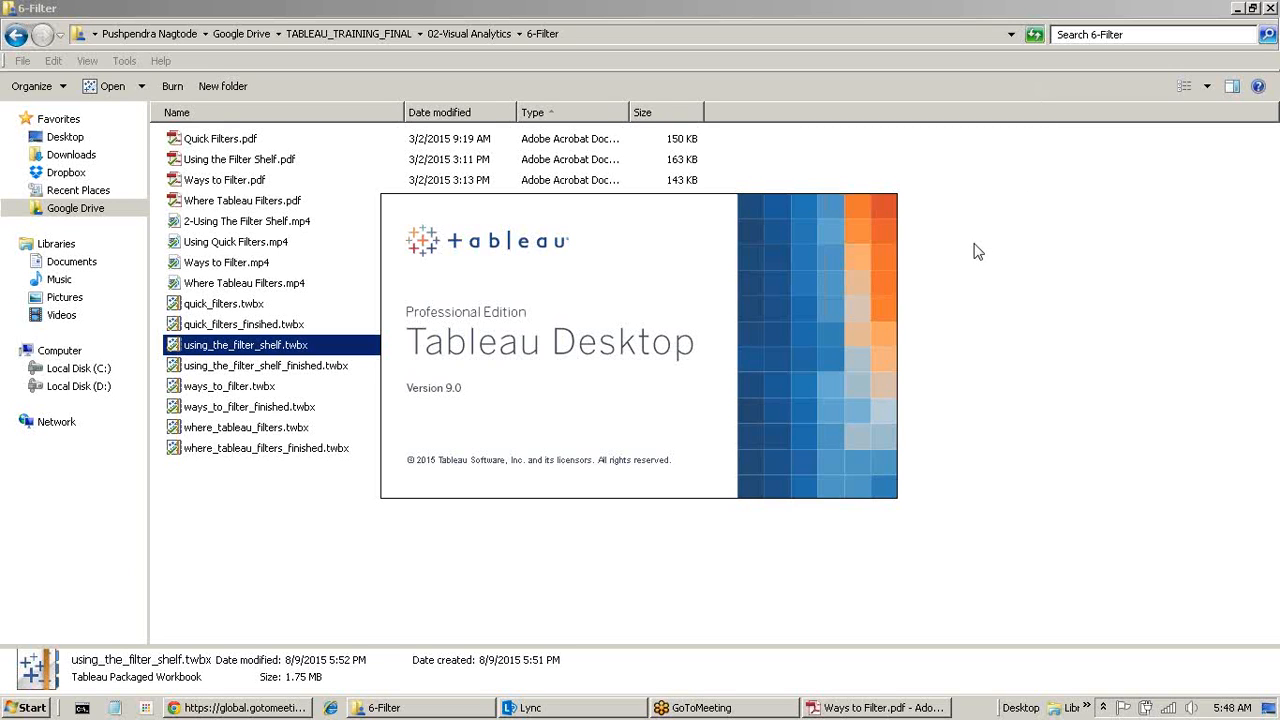
left_click(420, 709)
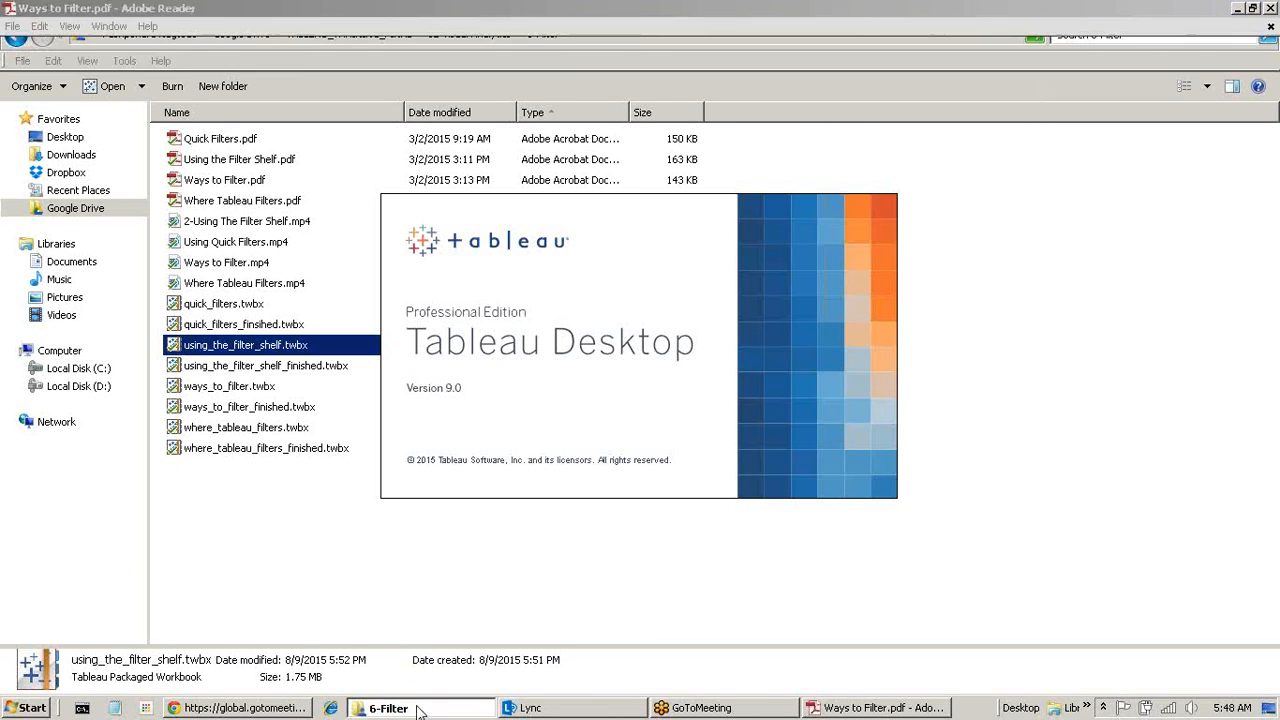
left_click(420, 709)
left_click(888, 708)
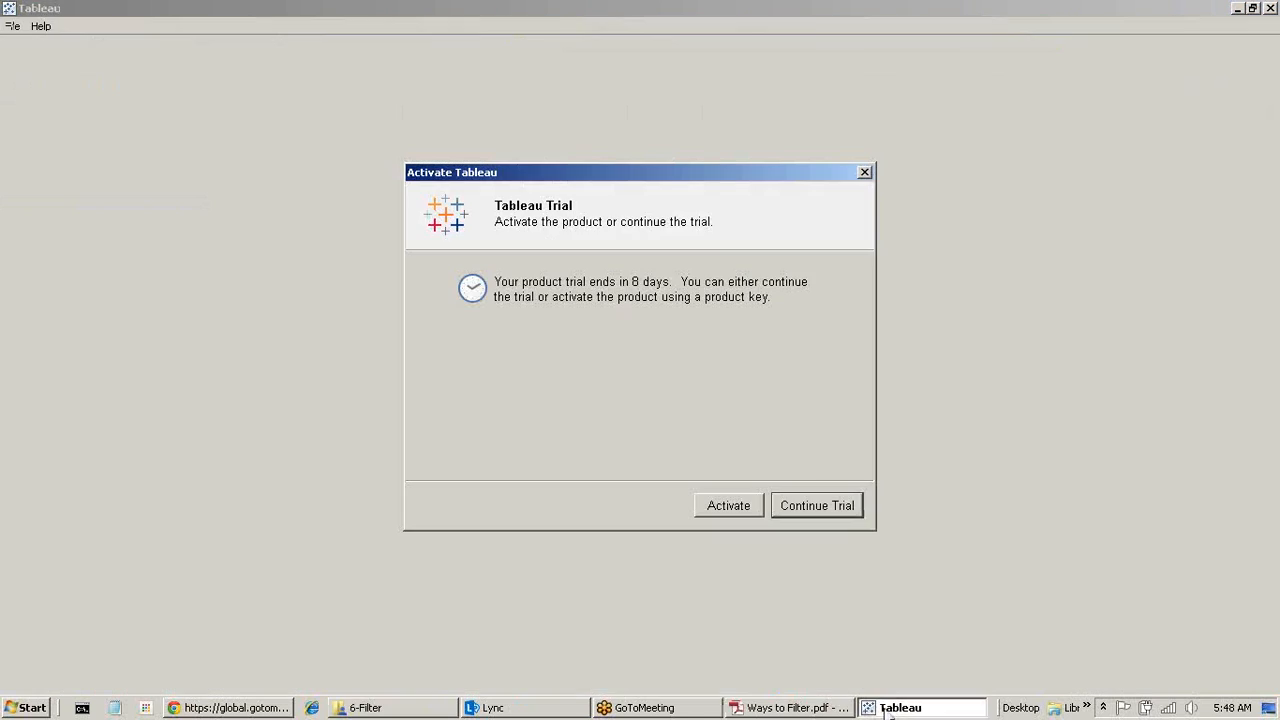
left_click(815, 505)
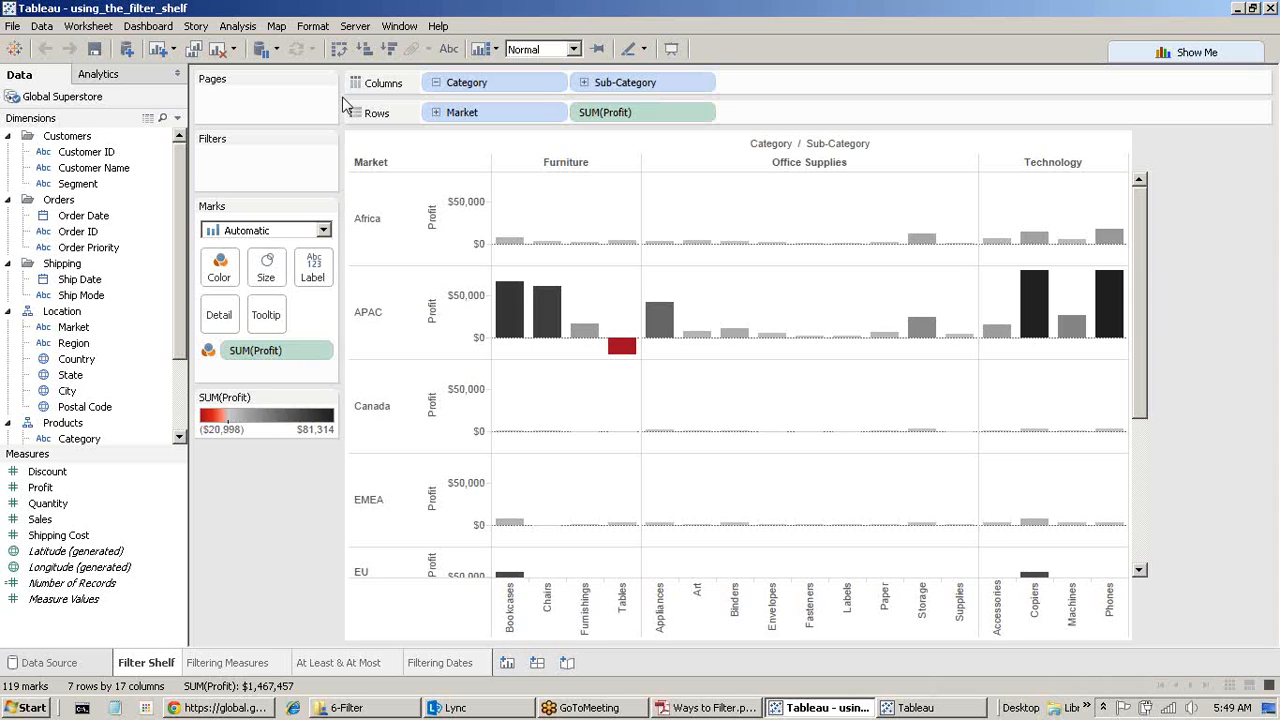
Start a filter on the Segment dimension for the Profit bar chart and set it to use all values
left_click_drag(1138, 285, 1159, 230)
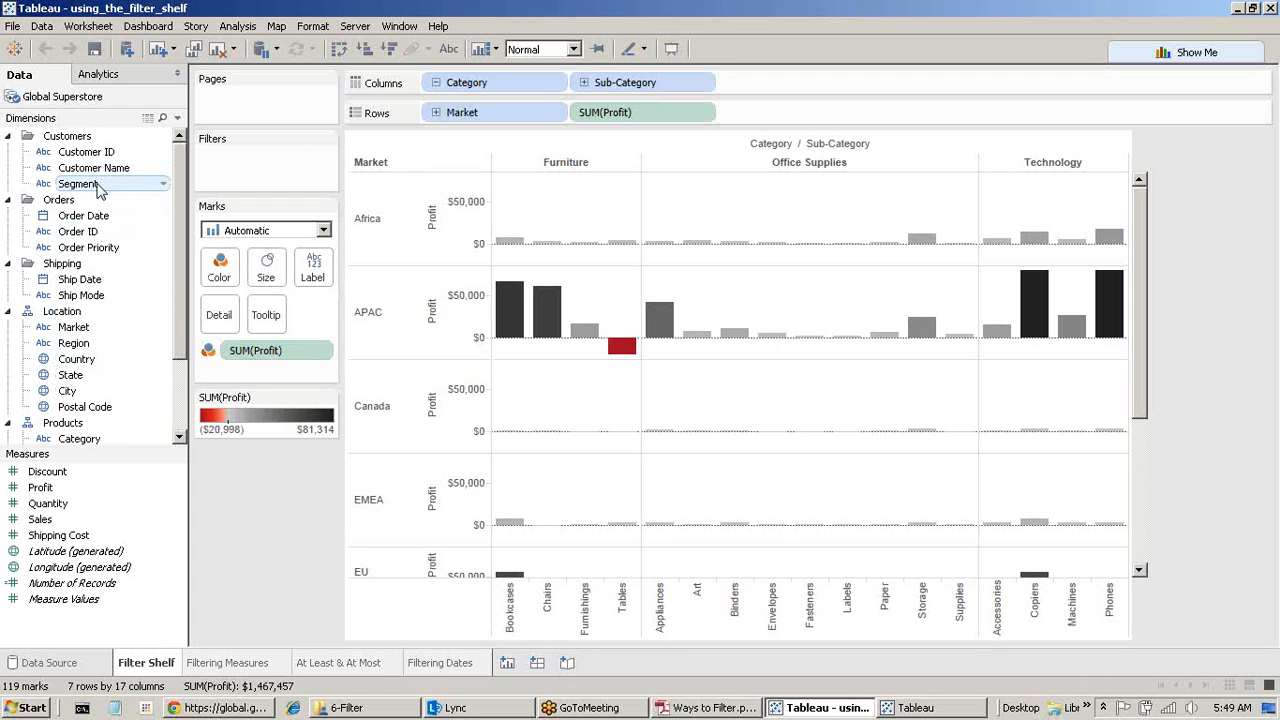
left_click_drag(118, 190, 248, 177)
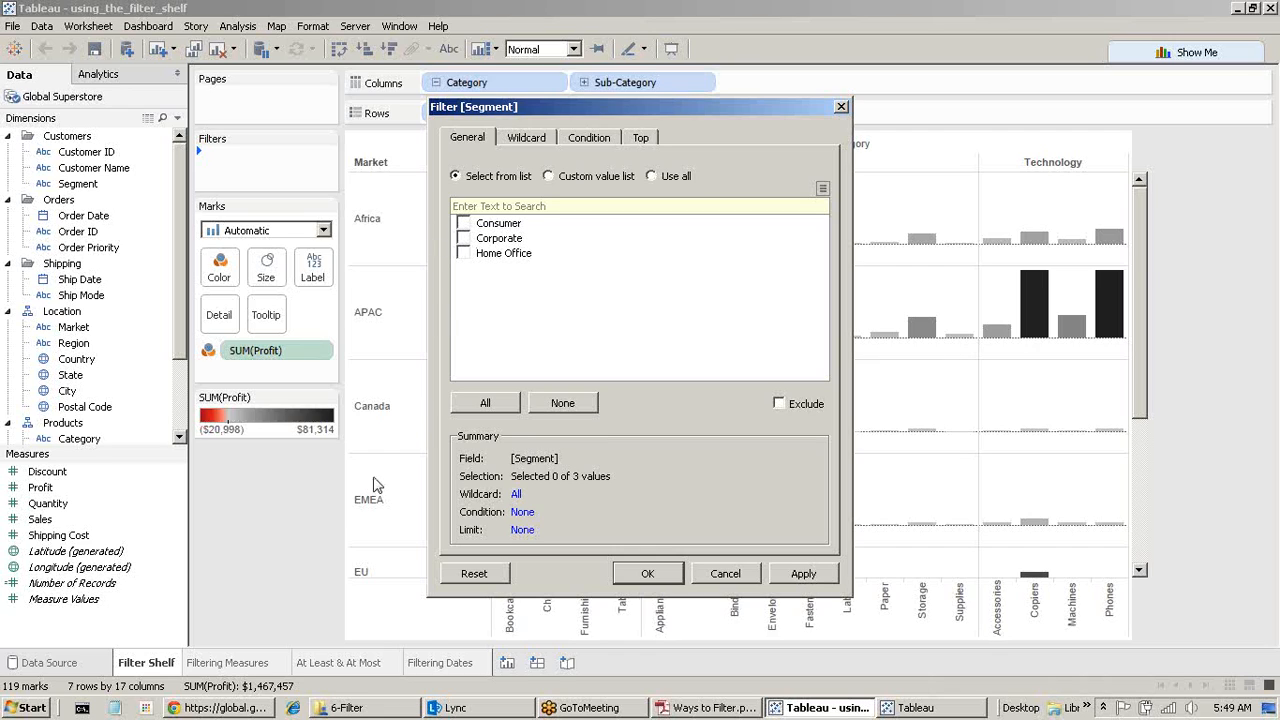
left_click(651, 176)
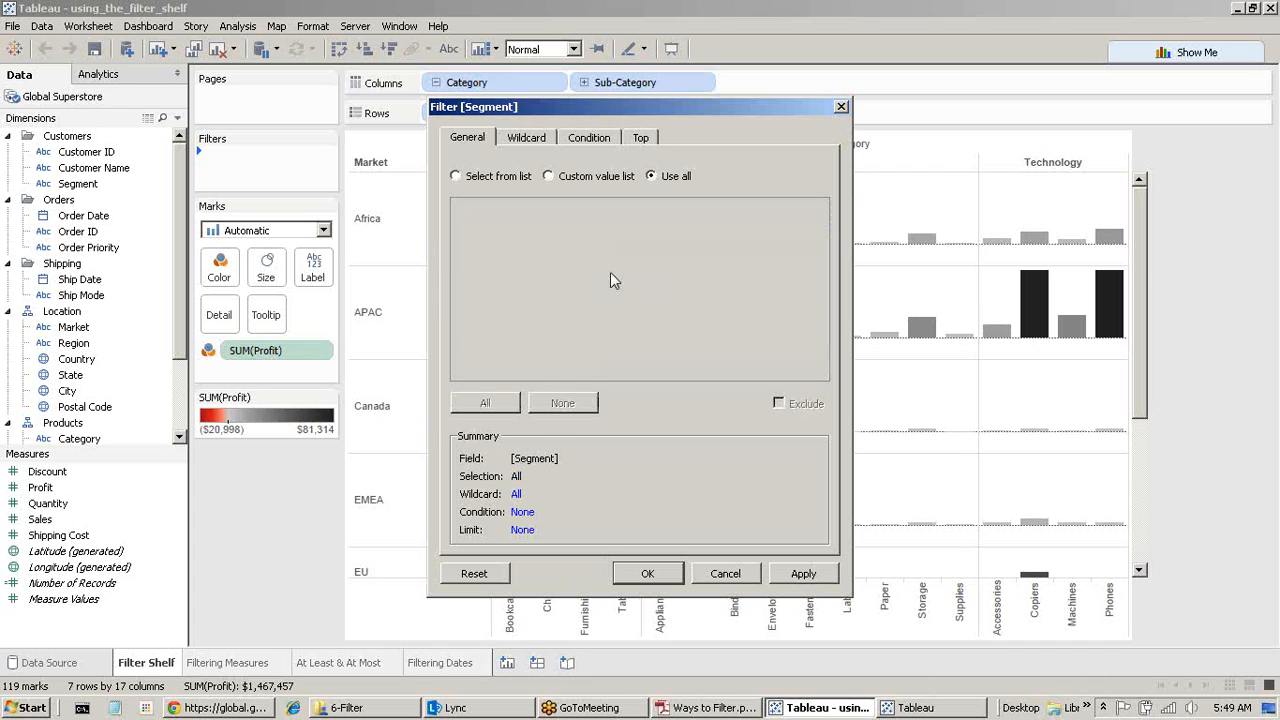
Try the wildcard match options Starts with, Ends with and Contains for the Segment filter
left_click(530, 141)
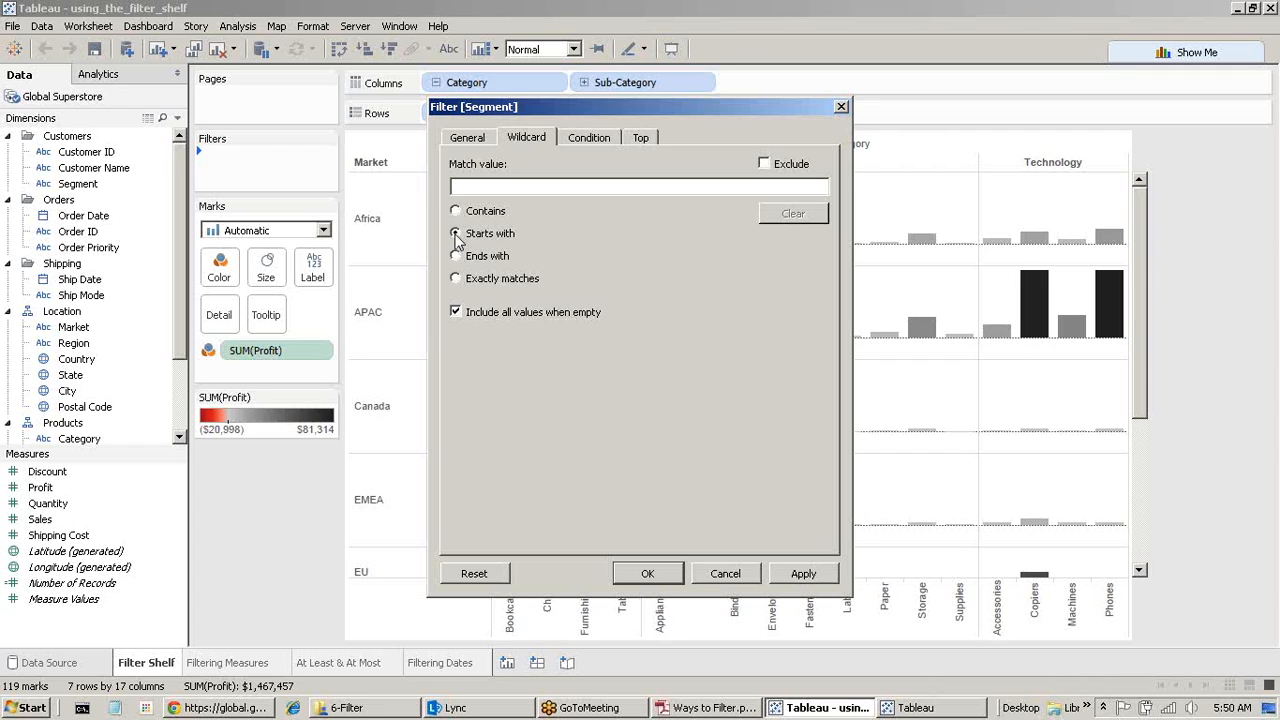
left_click(455, 256)
left_click(456, 212)
Switch to Notepad and write the clause wheere segment like '%APAC%'; as an SQL equivalent of the Contains match
left_click(115, 710)
type("whe")
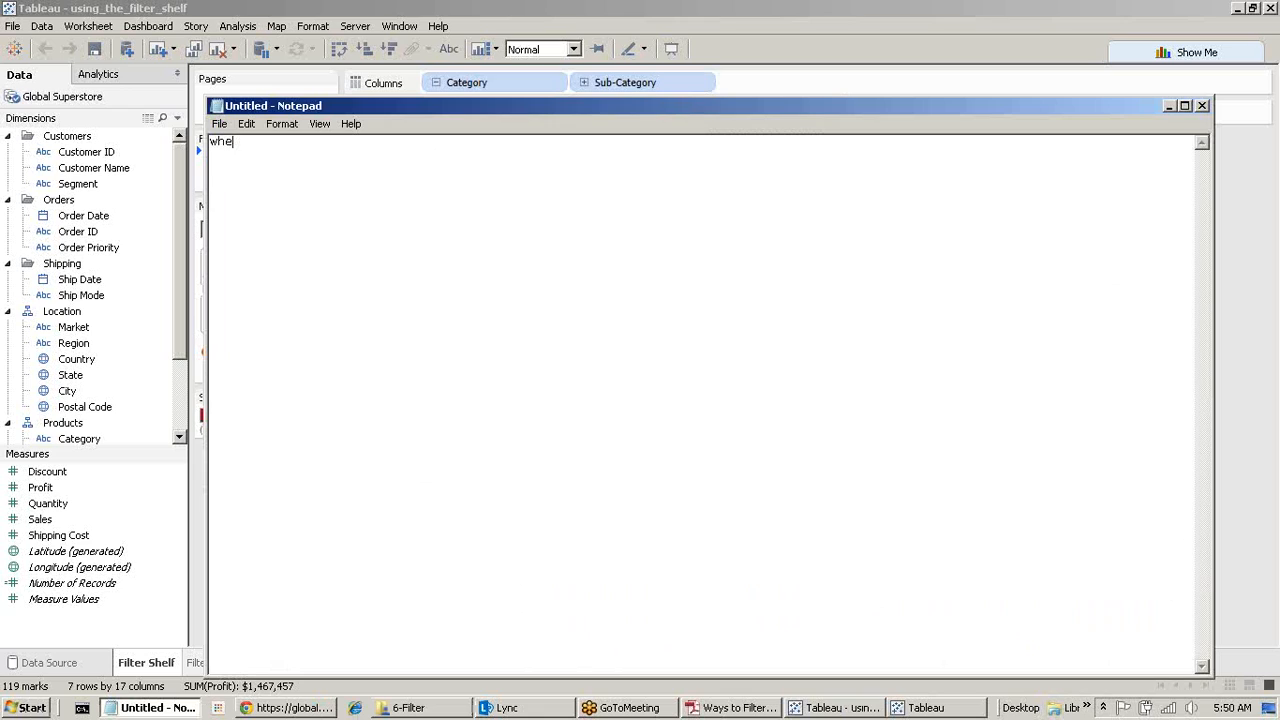
type("ere segment like '%APAC%")
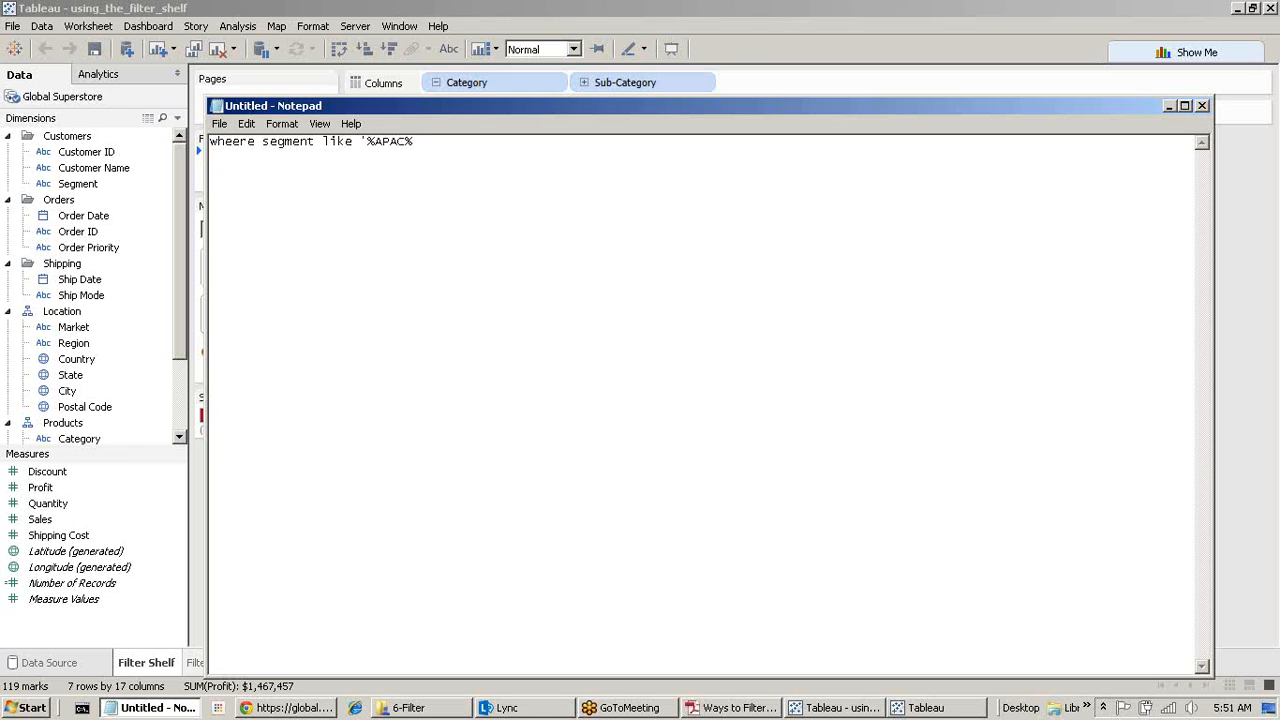
type("'[")
key("BackSpace")
type(";")
Highlight the word segment and the whole SQL clause, and minimize Notepad to return to the Segment filter
double_click(287, 142)
left_click(287, 142)
double_click(287, 142)
left_click_drag(455, 143, 5, 112)
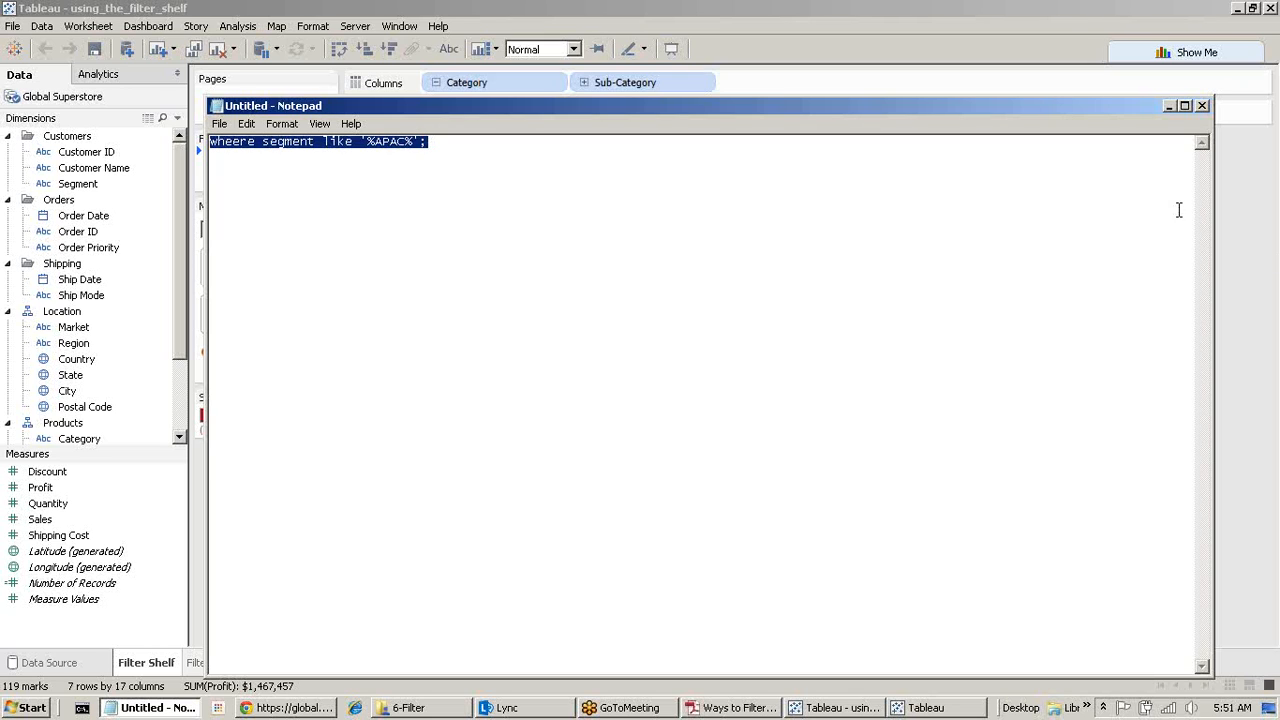
left_click(1168, 107)
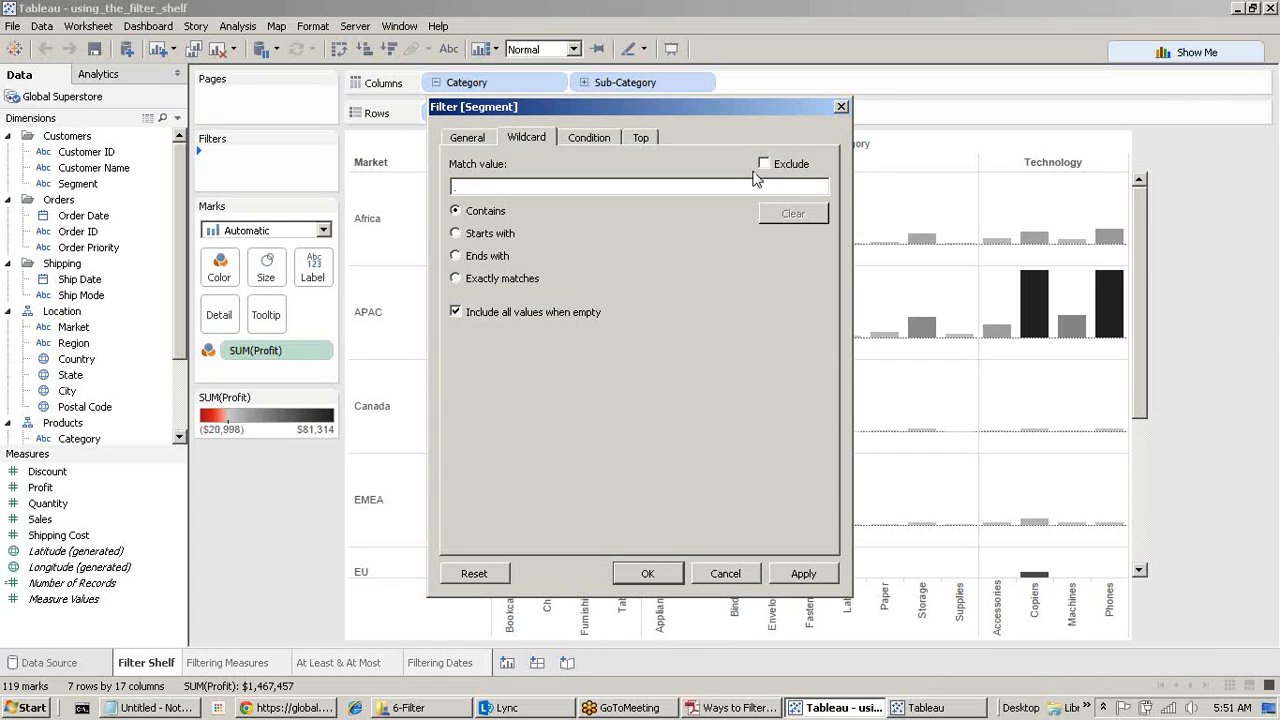
Set the Segment filter to select from the list with Consumer ticked and excluded, and revisit its wildcard options
left_click(472, 145)
left_click(456, 176)
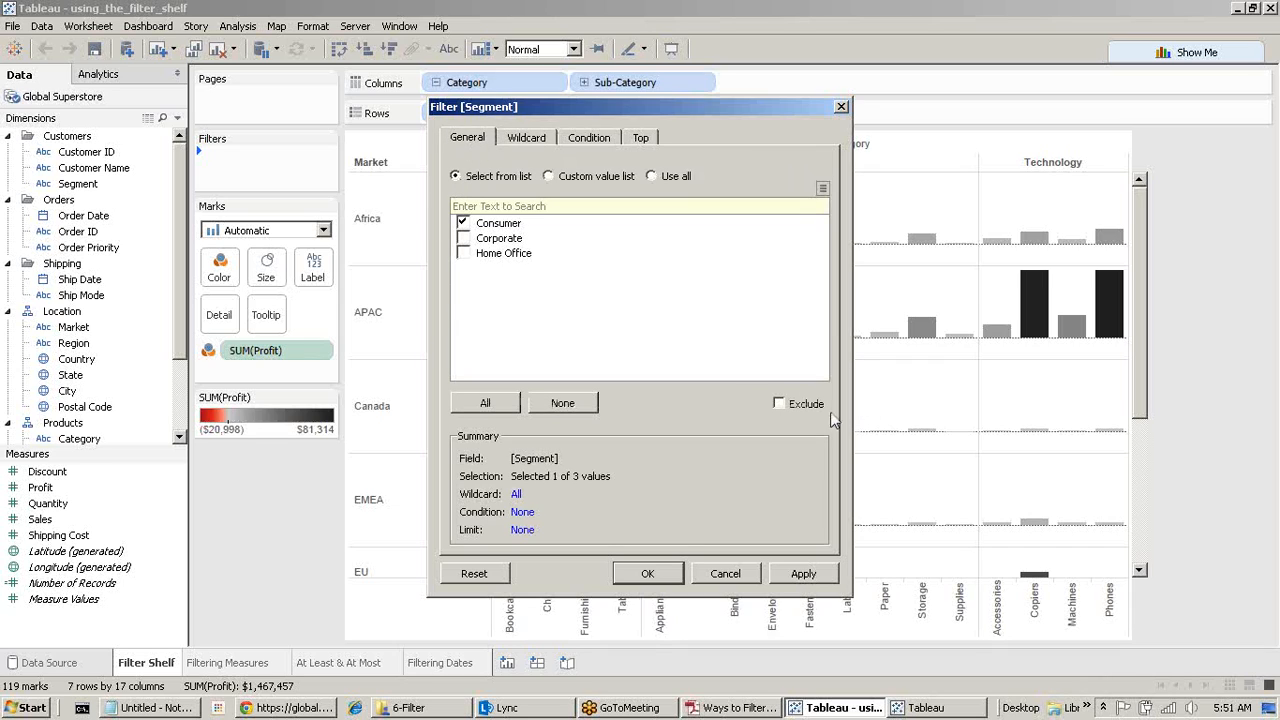
left_click(779, 403)
left_click(531, 141)
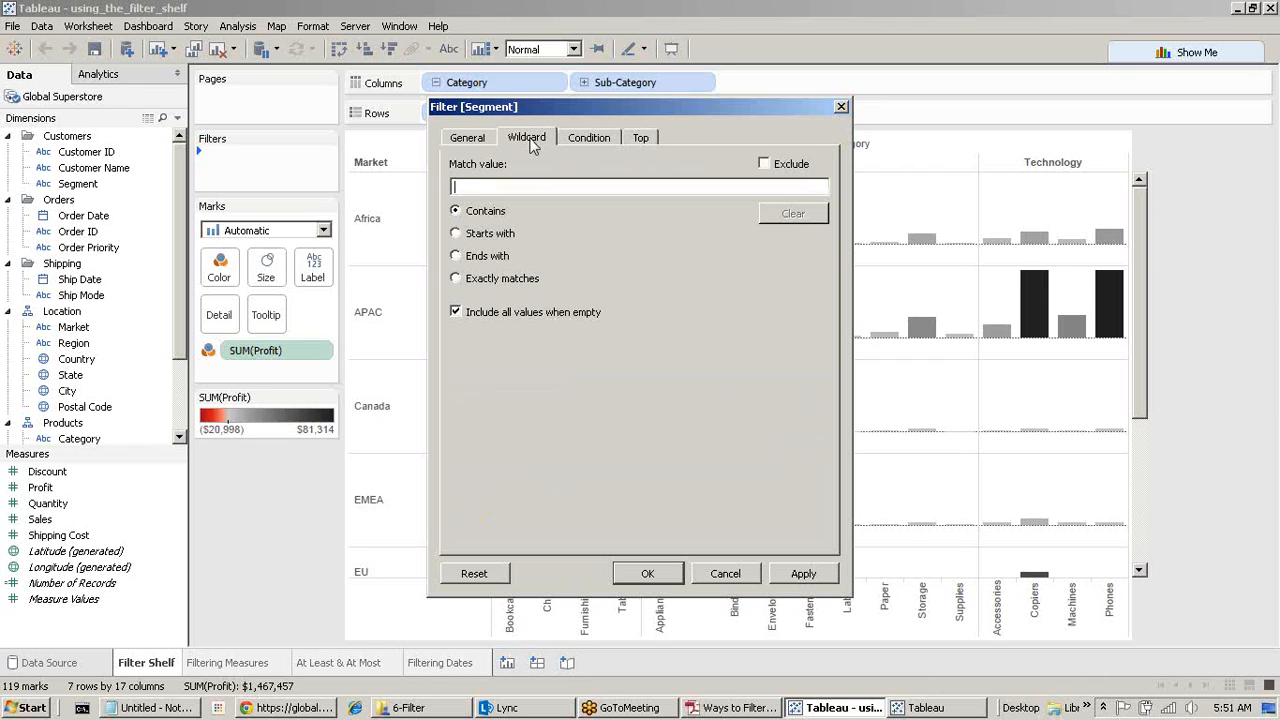
Try the Segment filter's condition by field on the count of Market and on the sum of Sales less than 0, plus by formula
left_click(588, 139)
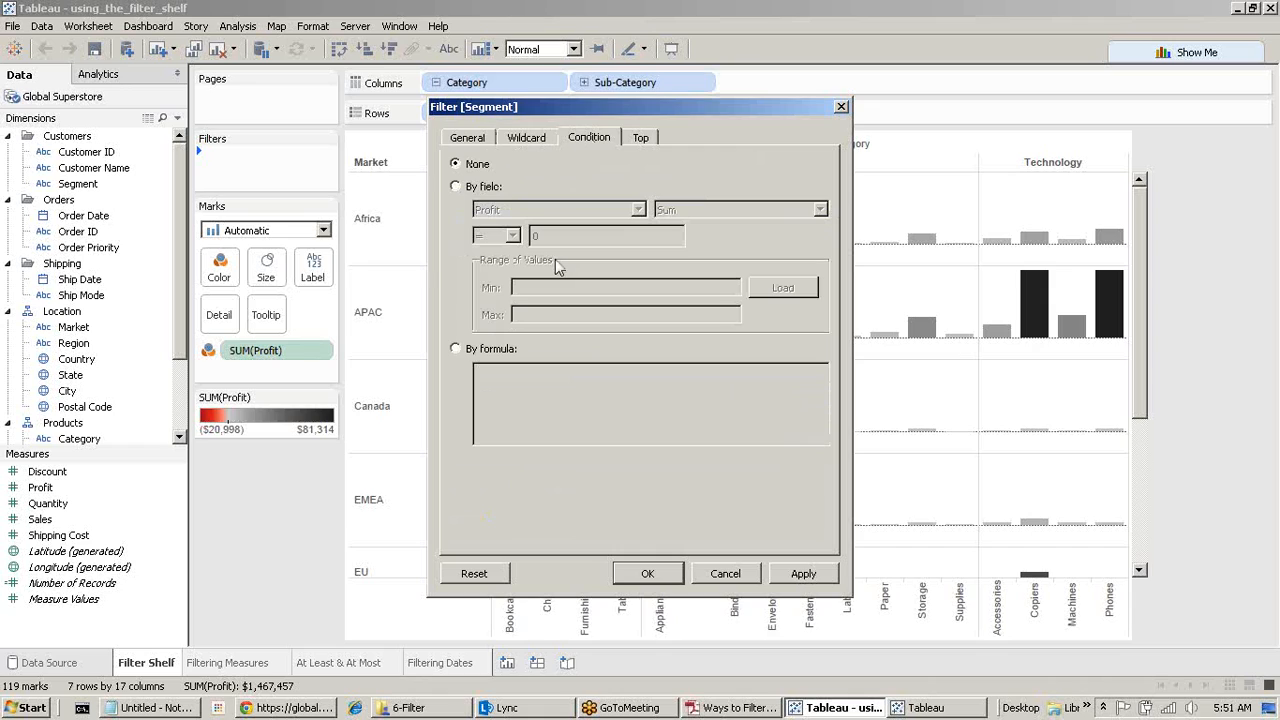
left_click(456, 187)
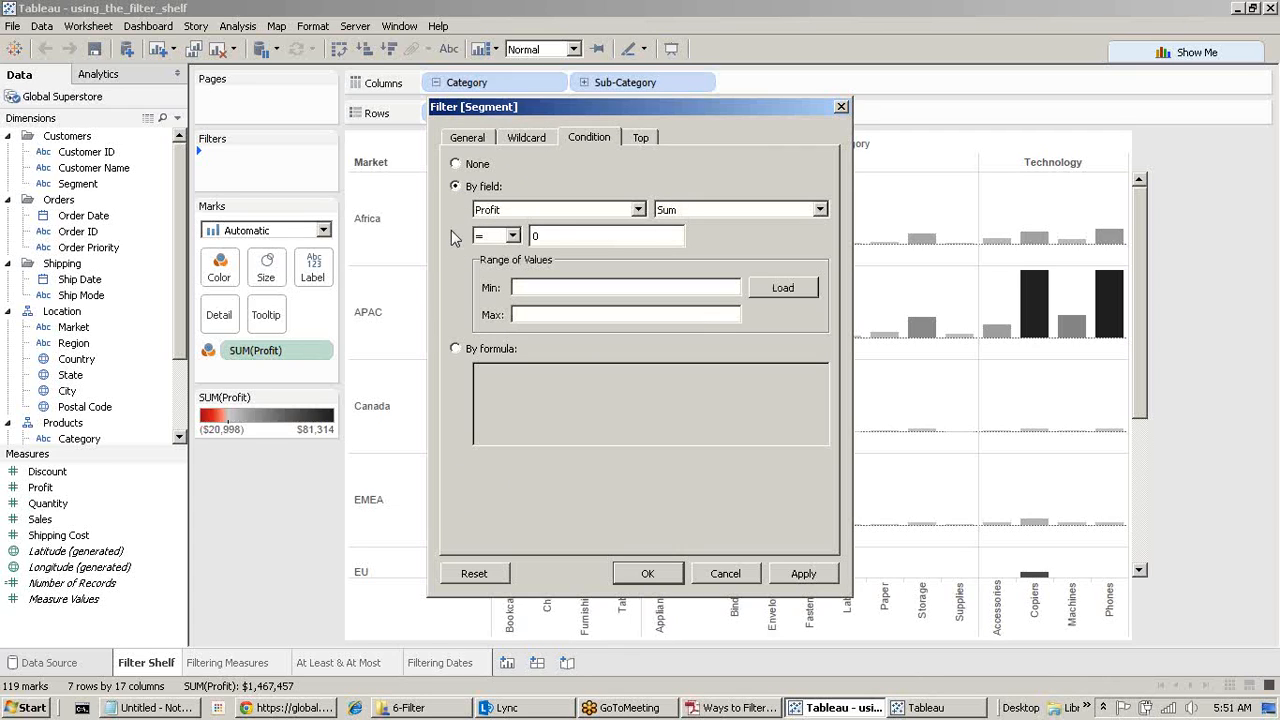
left_click(638, 210)
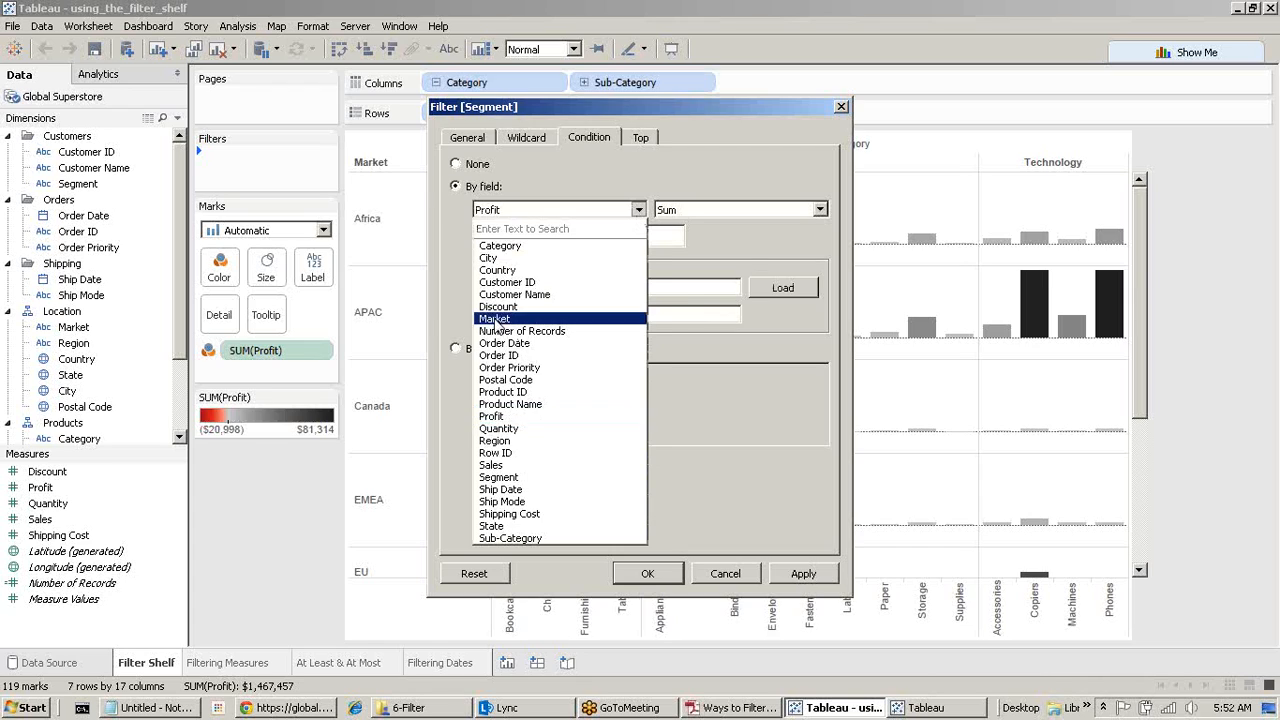
left_click(494, 319)
left_click(688, 209)
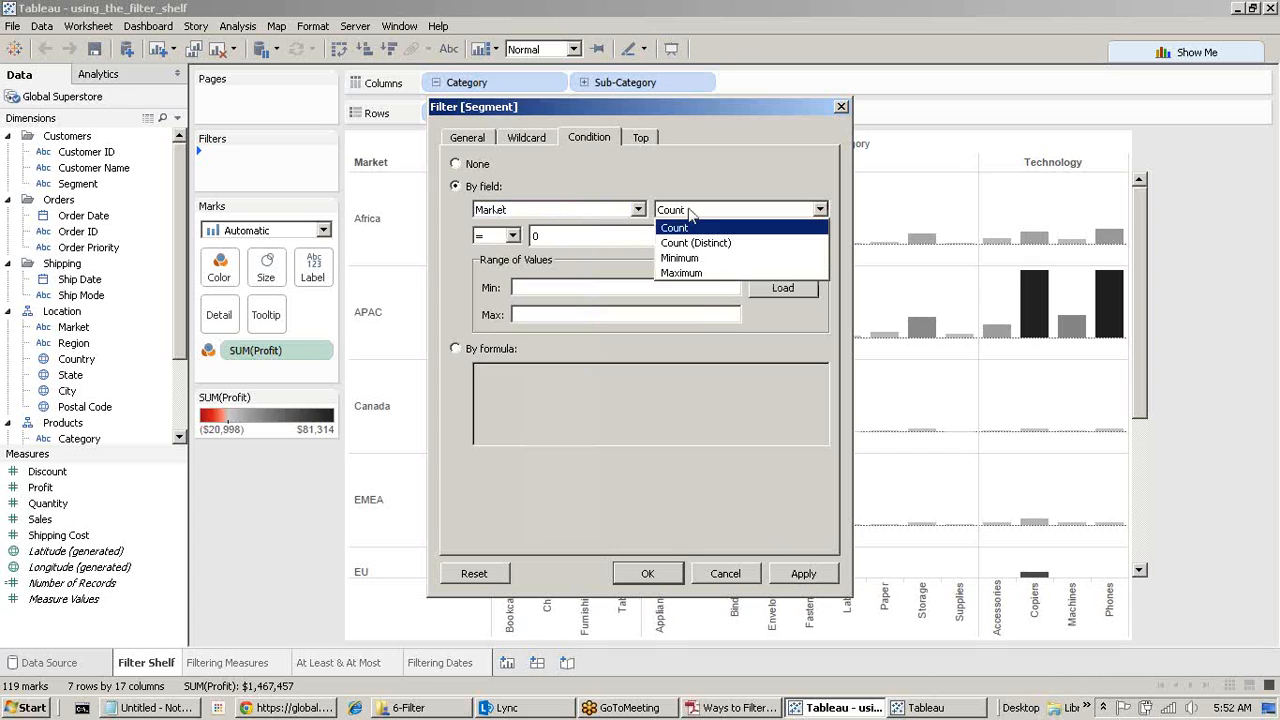
left_click(538, 209)
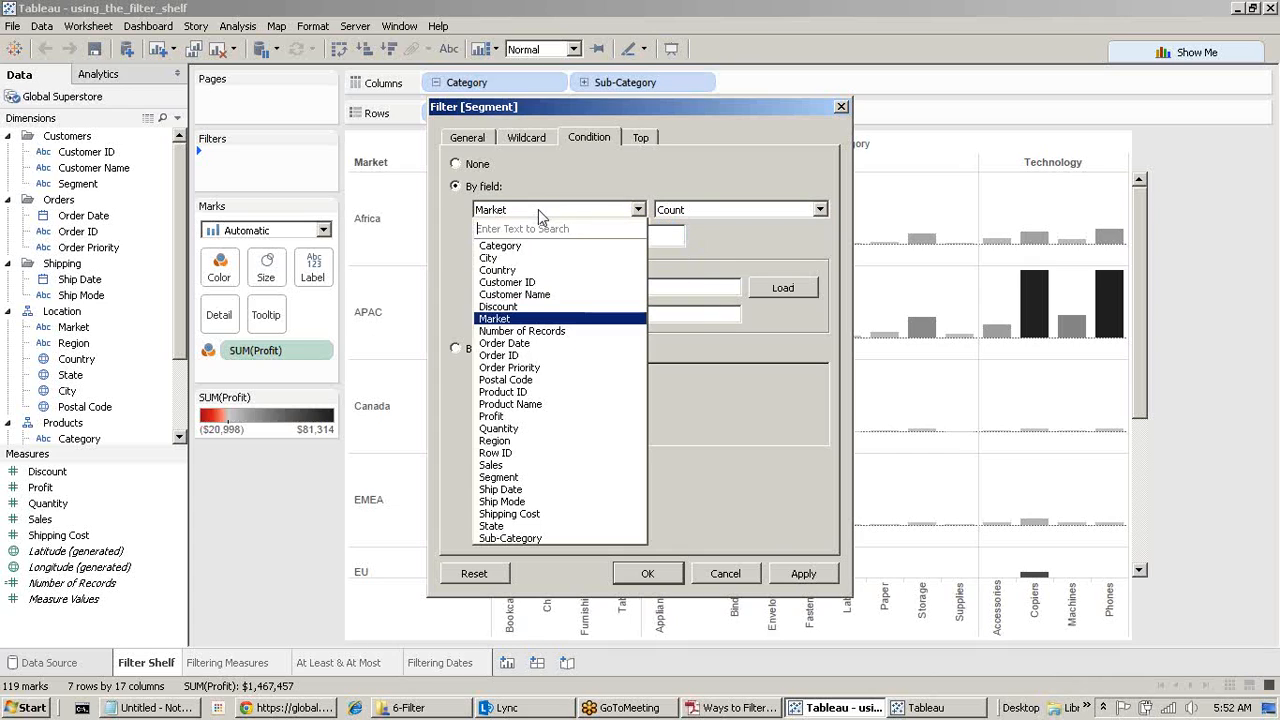
left_click(503, 466)
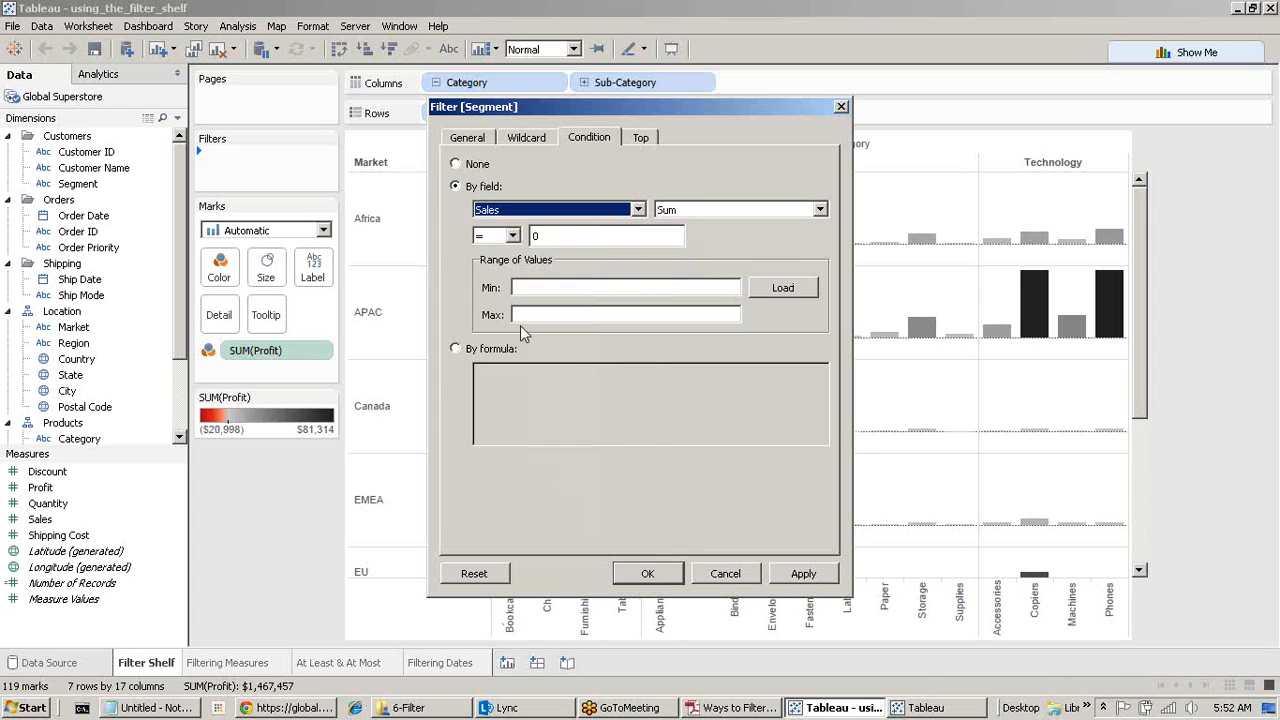
left_click(512, 236)
left_click(497, 286)
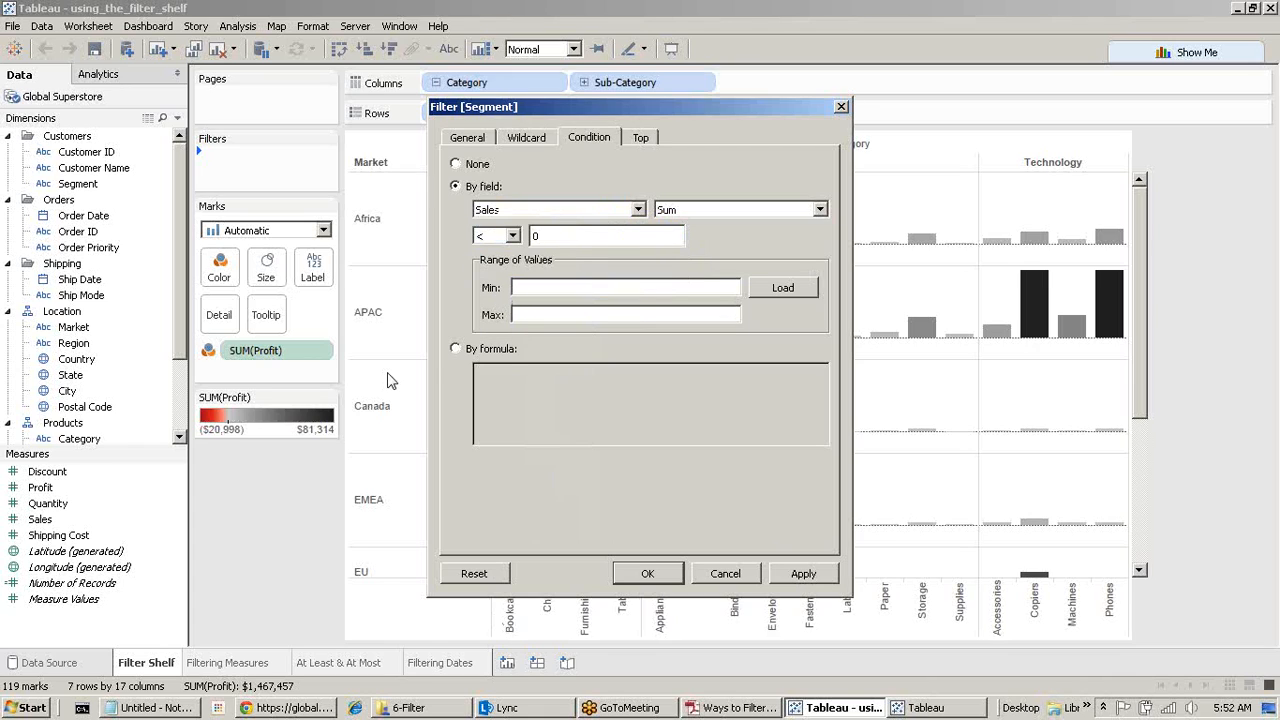
left_click(456, 349)
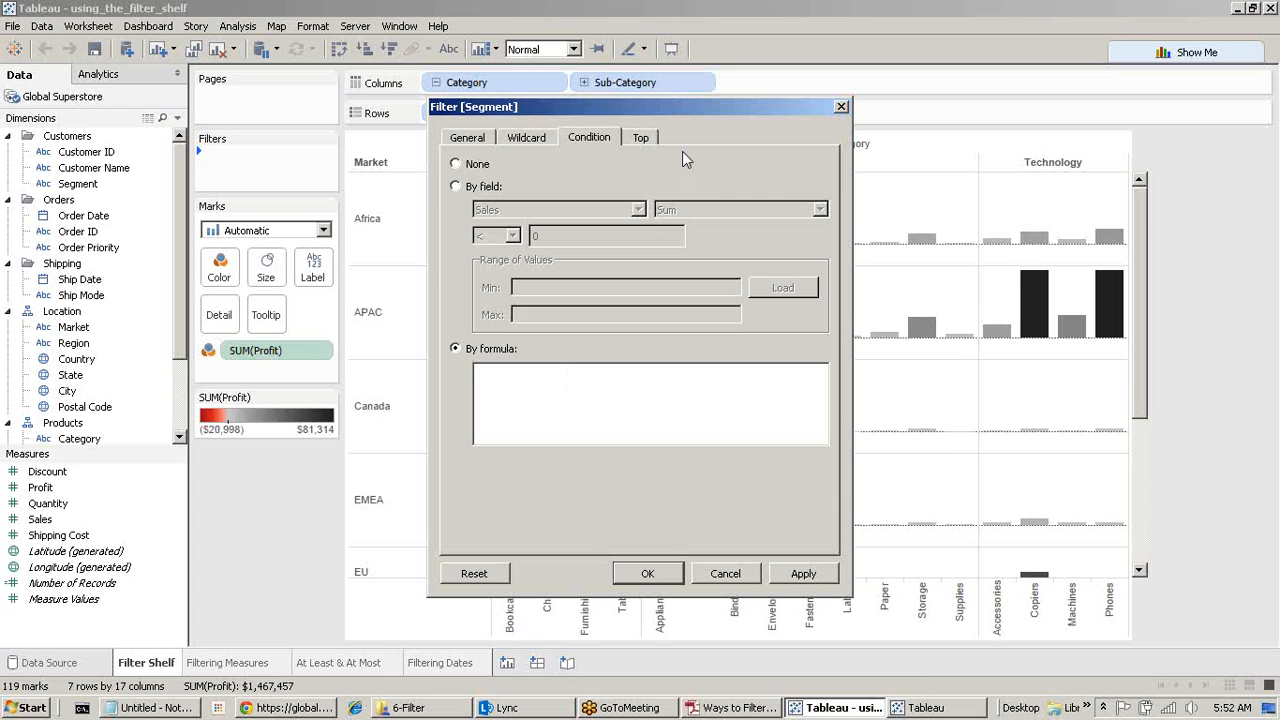
Limit the Segment filter to the top 1 by the sum of Profit and apply the filter
left_click(641, 139)
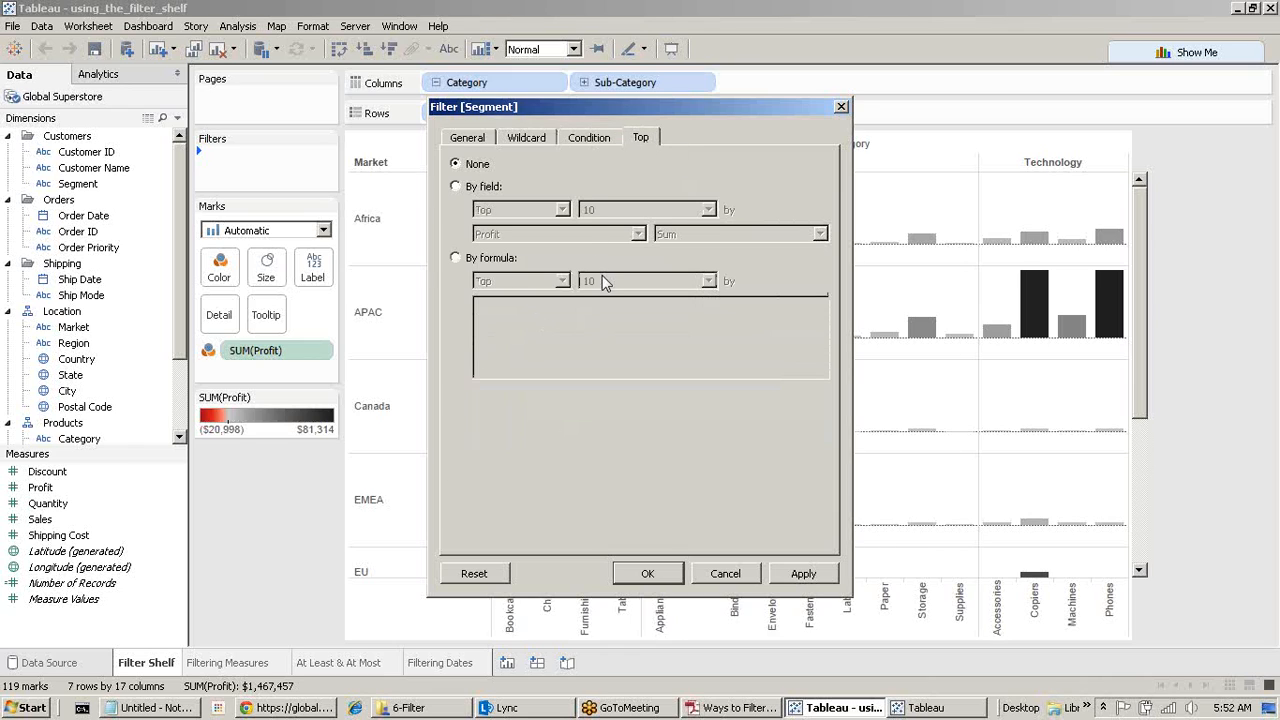
left_click(456, 187)
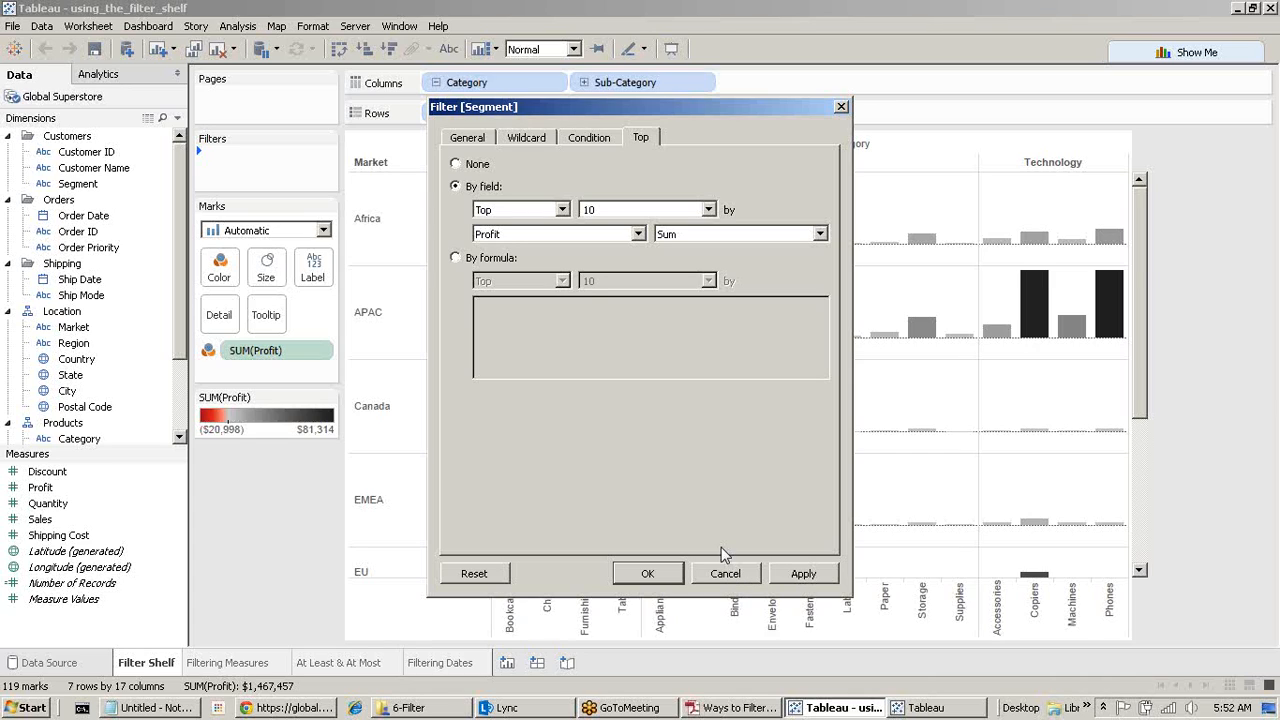
left_click(709, 210)
left_click(660, 227)
type("1")
left_click(648, 573)
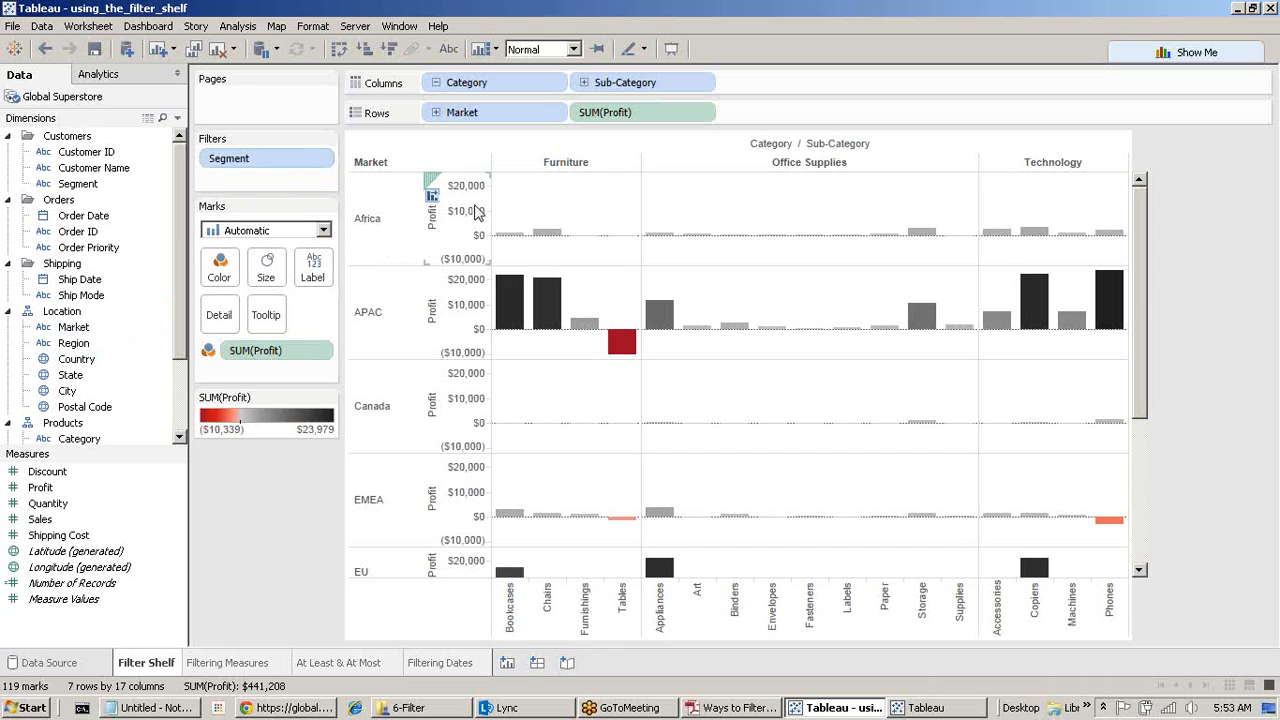
Show the quick filter for Segment beside the chart and tick (All) in it
left_click(320, 158)
left_click(262, 206)
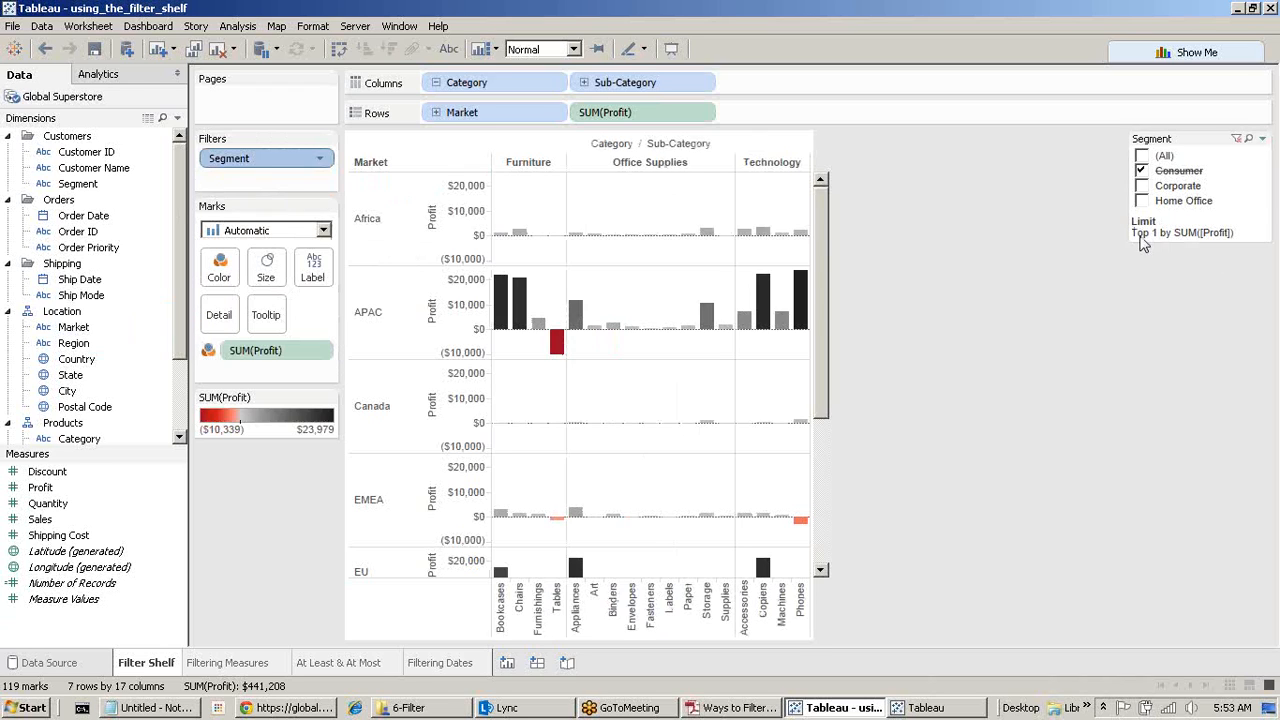
left_click(1142, 157)
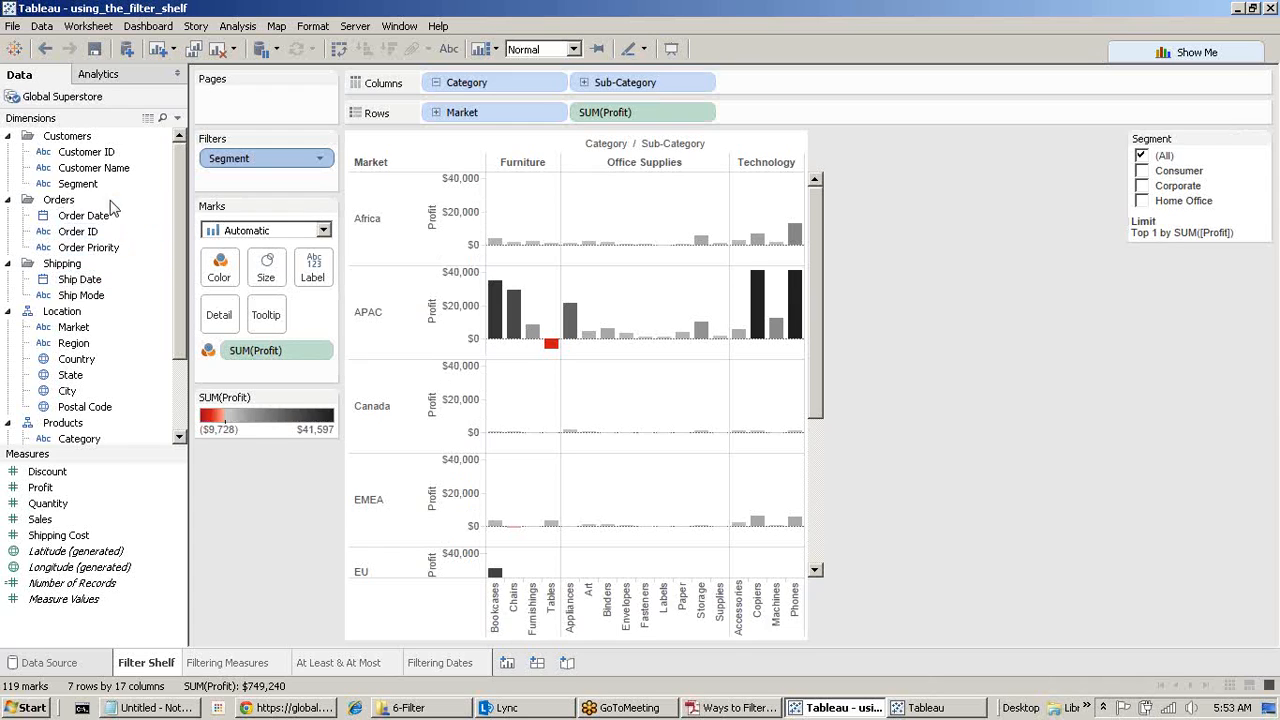
Add Segment to the Marks card and check which segment the Phones bars for Africa and APAC belong to
left_click_drag(100, 185, 268, 368)
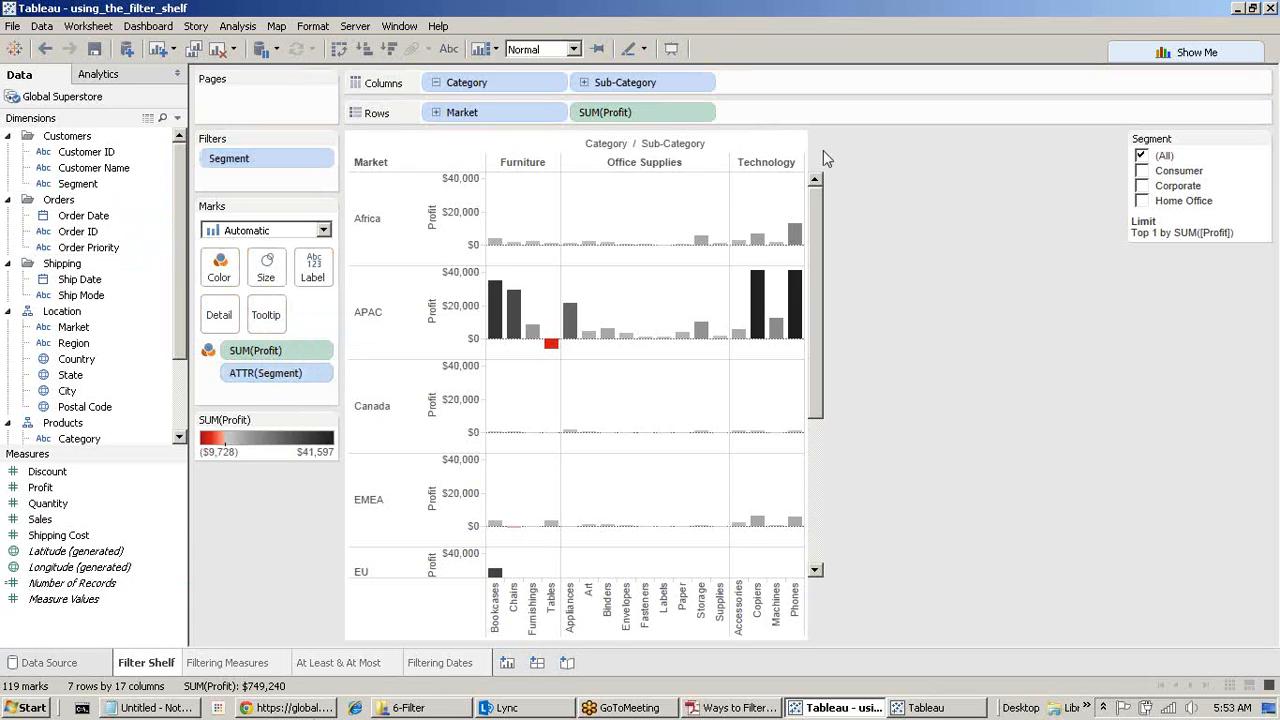
mouse_move(798, 243)
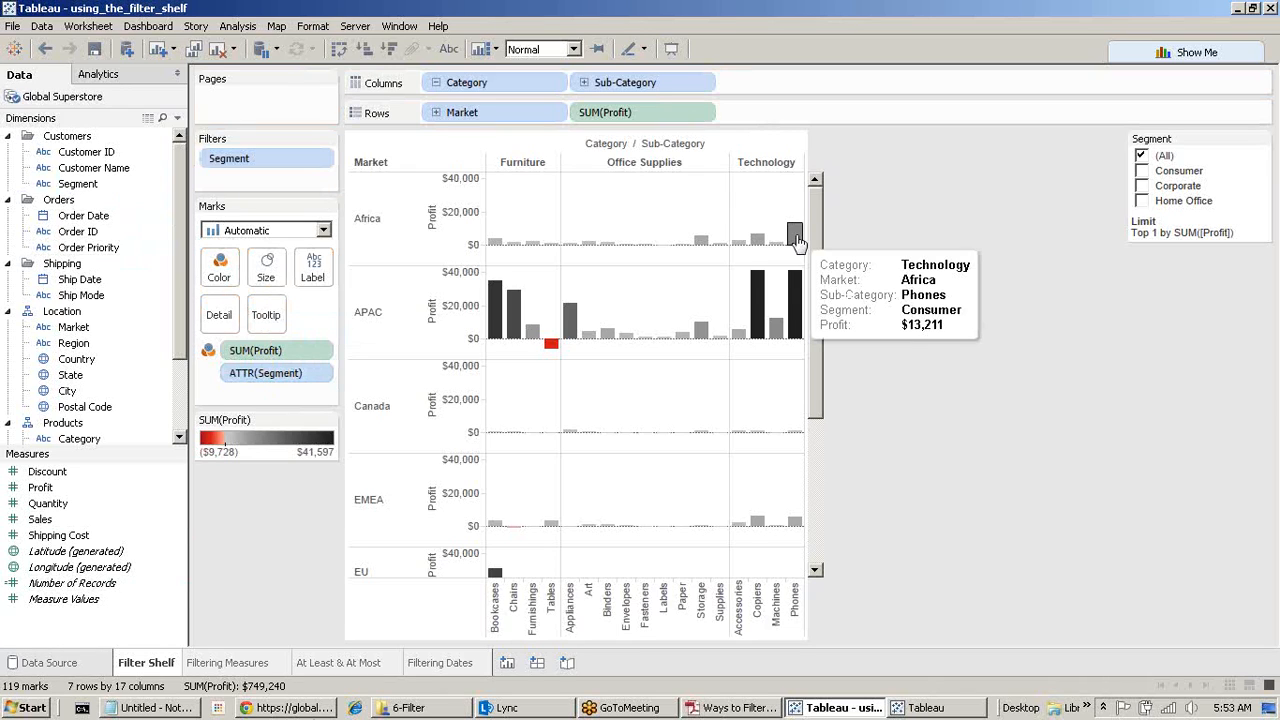
mouse_move(790, 327)
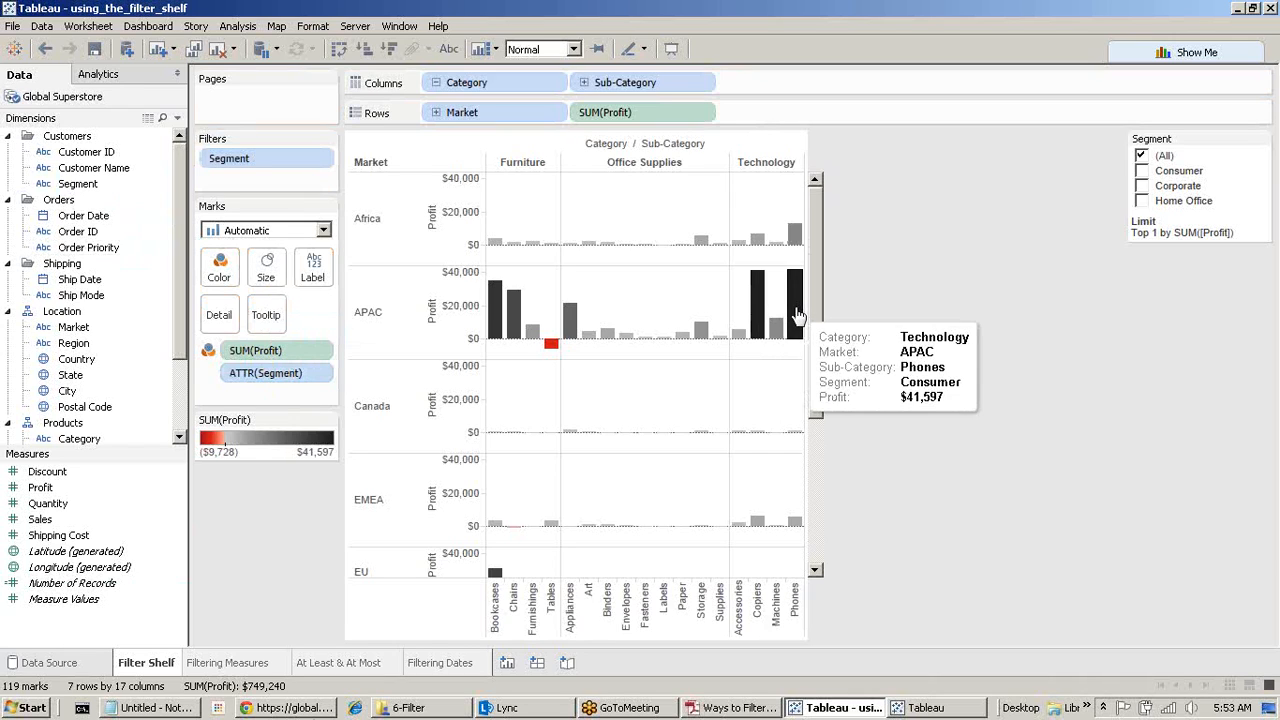
Create a new worksheet and chart the sum of Profit by Segment, with both fields on Rows
left_click(508, 663)
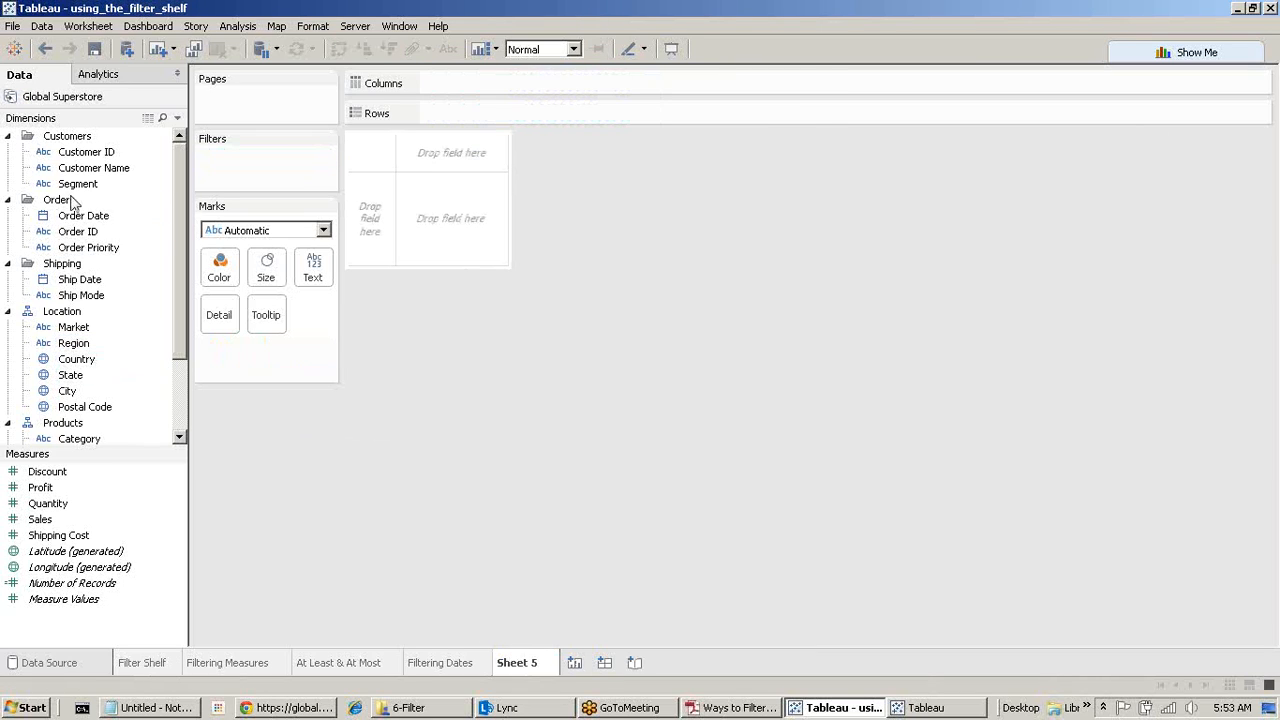
left_click_drag(157, 183, 485, 126)
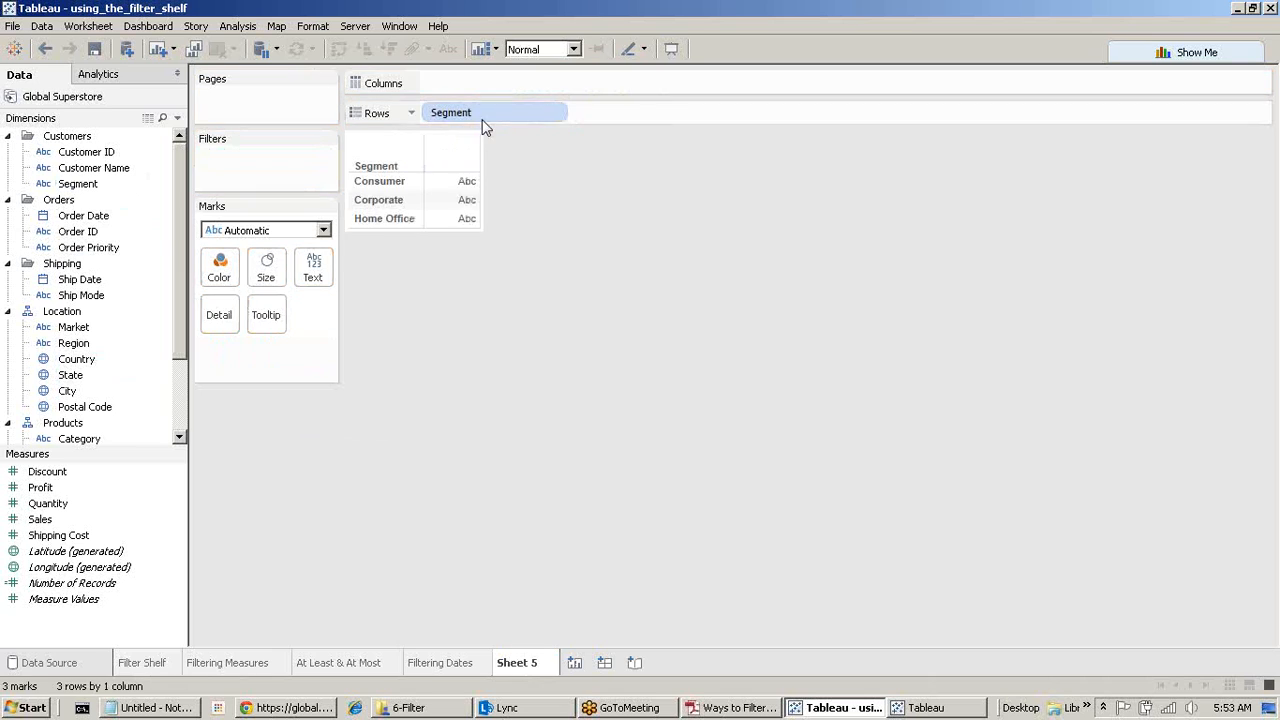
left_click_drag(80, 487, 705, 112)
mouse_move(554, 326)
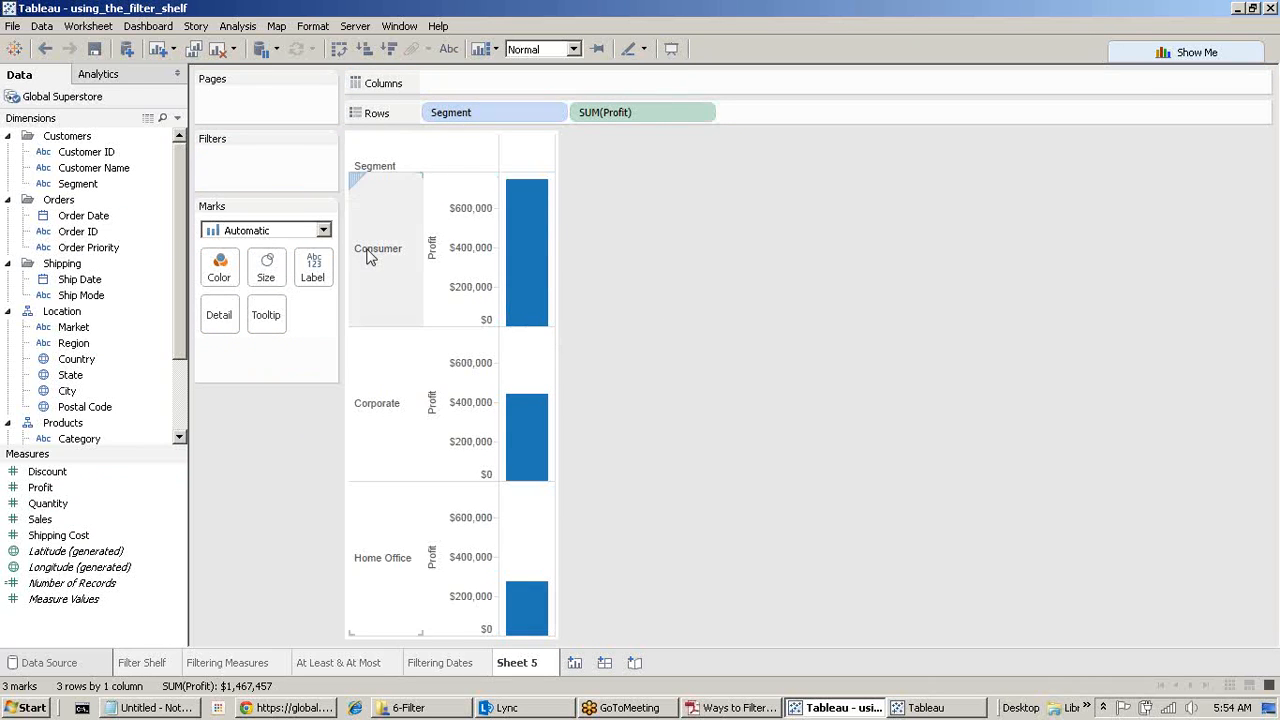
Swap the new sheet's rows and columns, and convert the chart to a text table to compare profit per segment
left_click(339, 49)
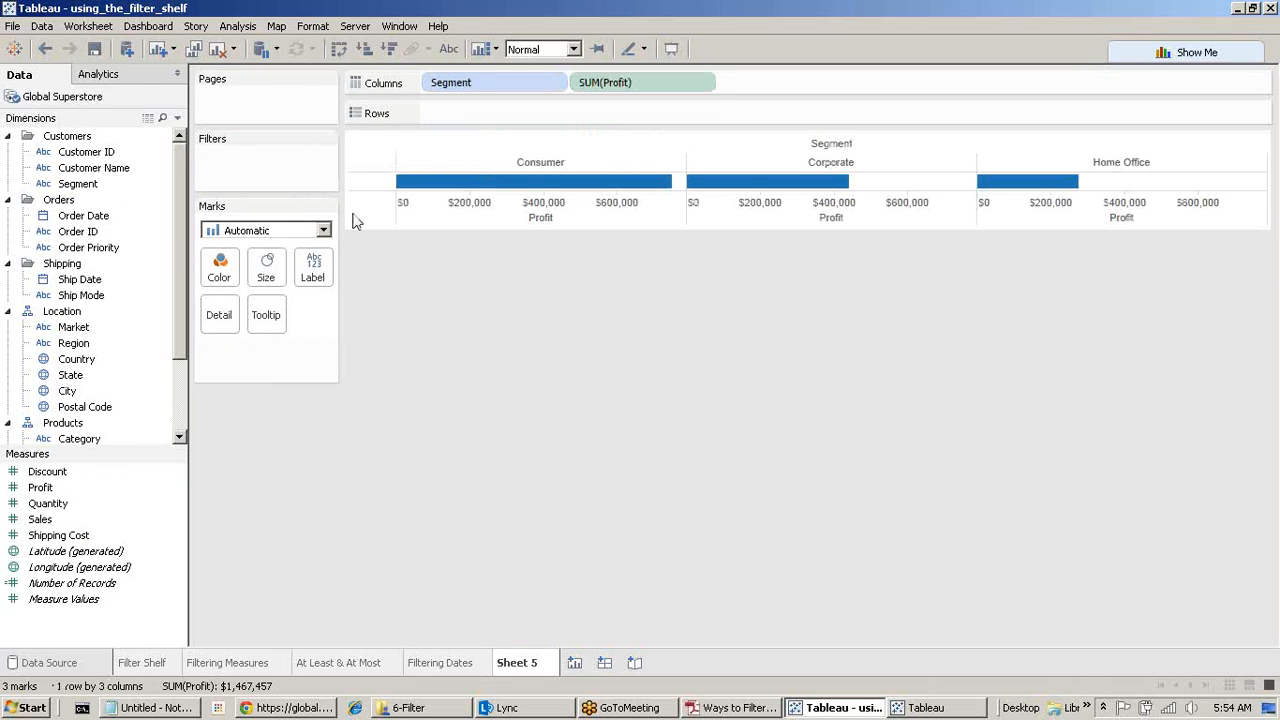
left_click(1177, 55)
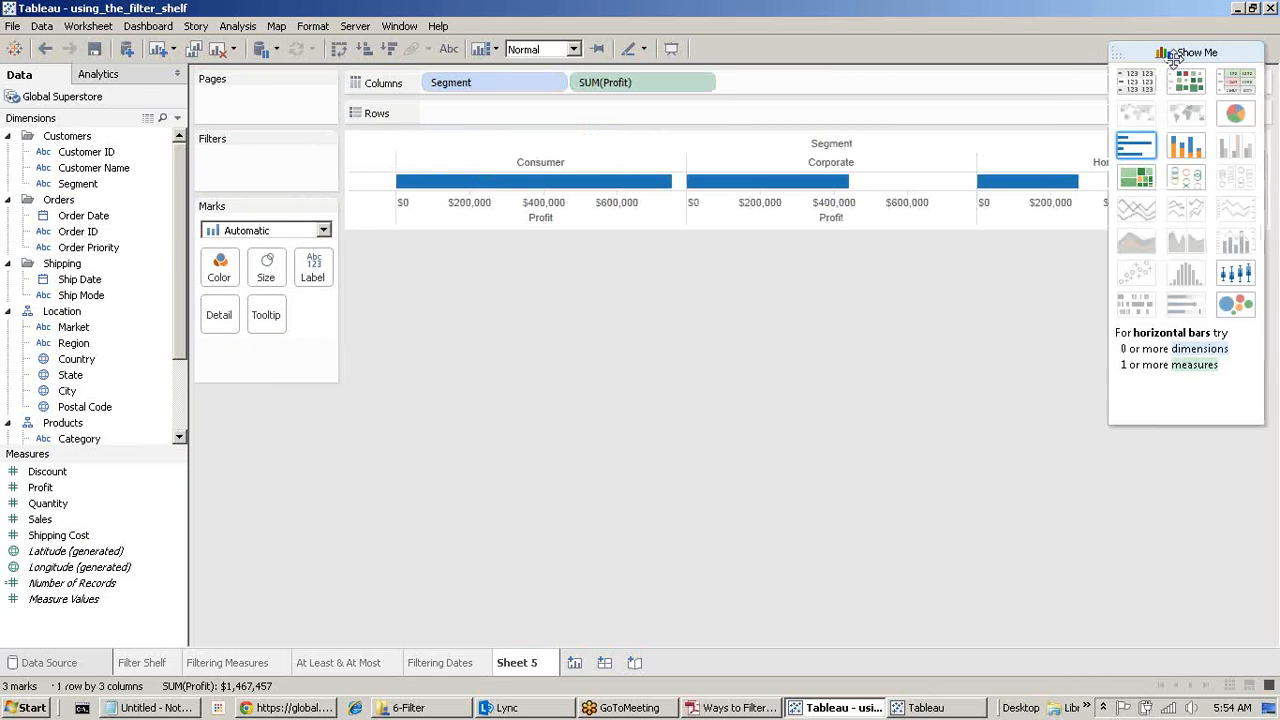
left_click(1132, 92)
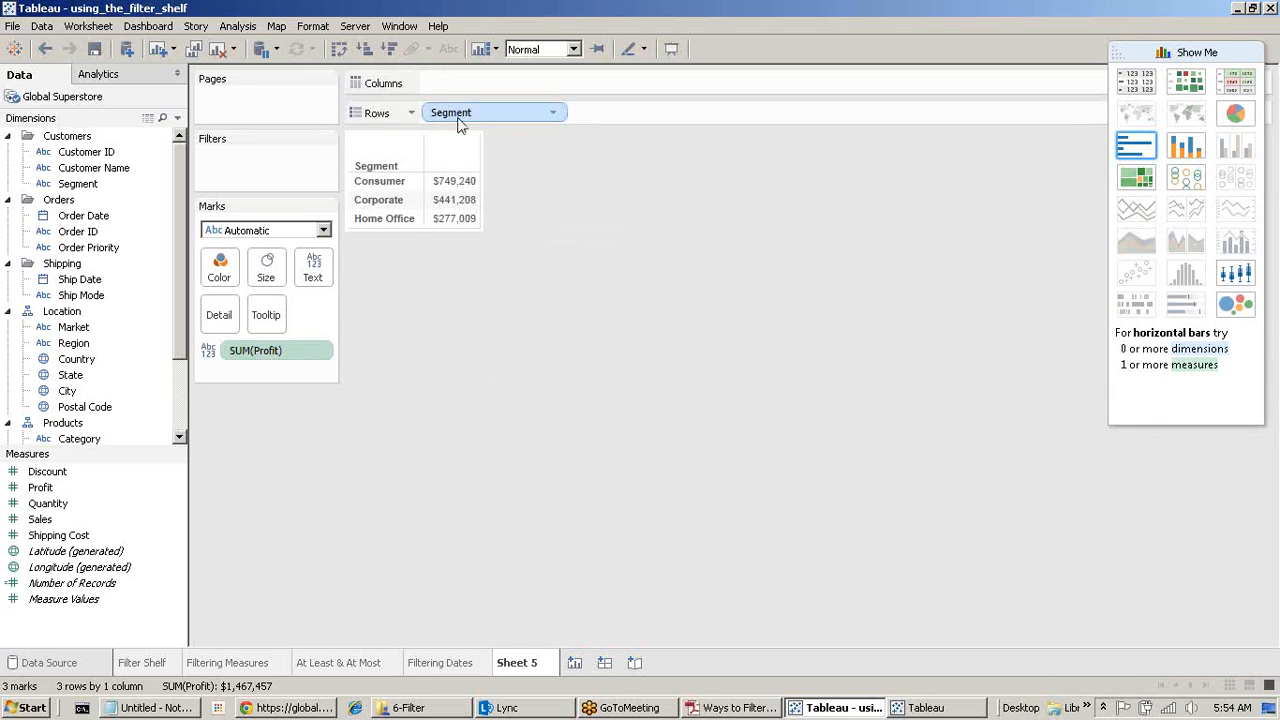
mouse_move(443, 205)
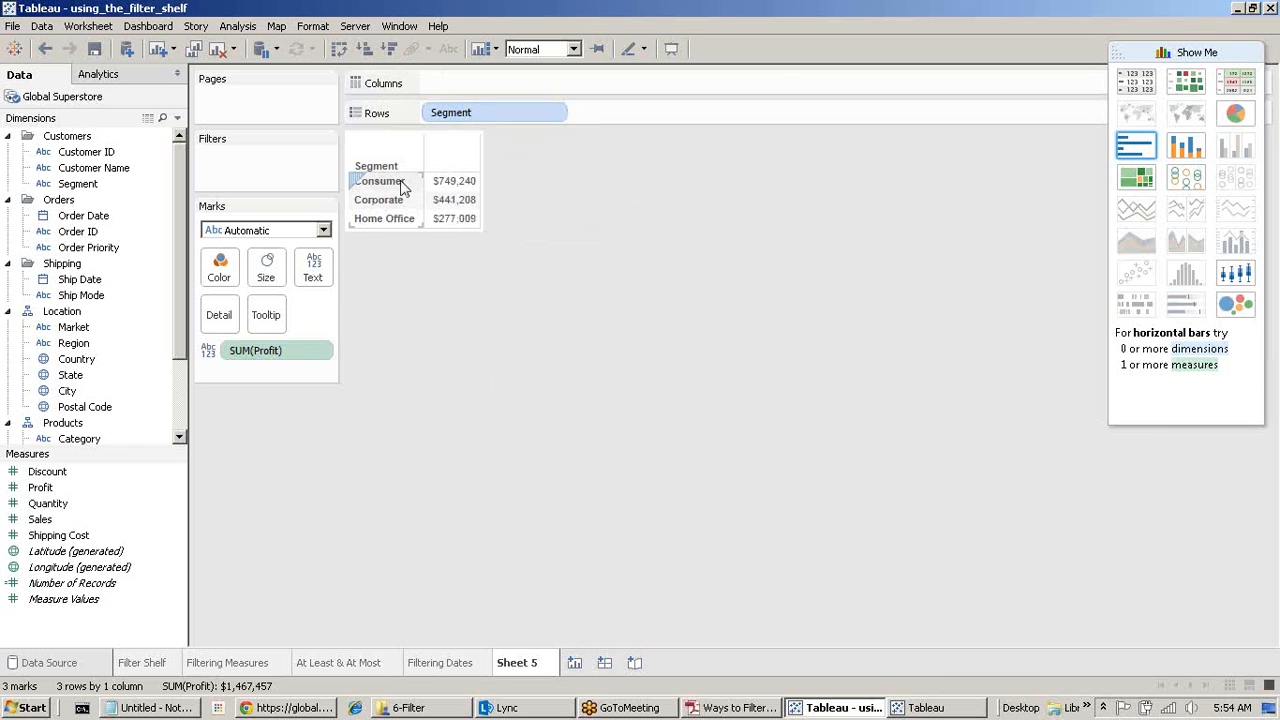
mouse_move(469, 187)
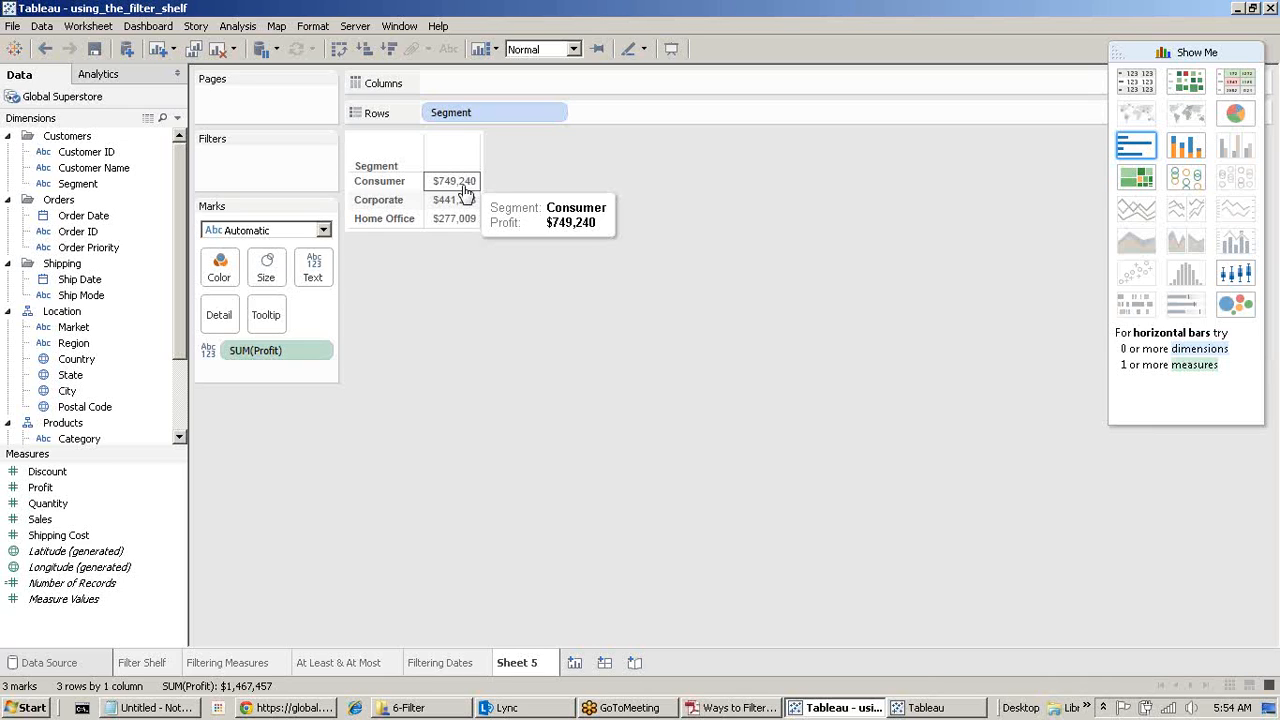
Return to the Filter Shelf worksheet, remove the Segment filter and collapse the chart type suggestions
left_click(222, 668)
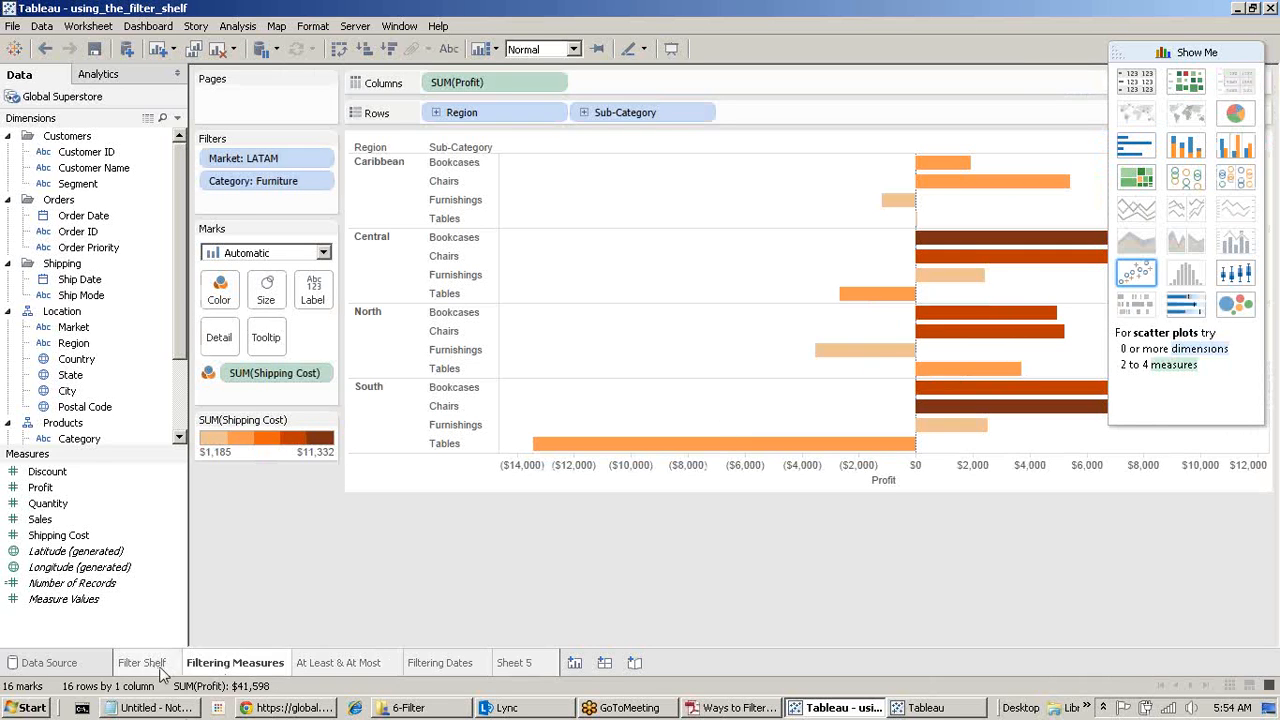
left_click(150, 664)
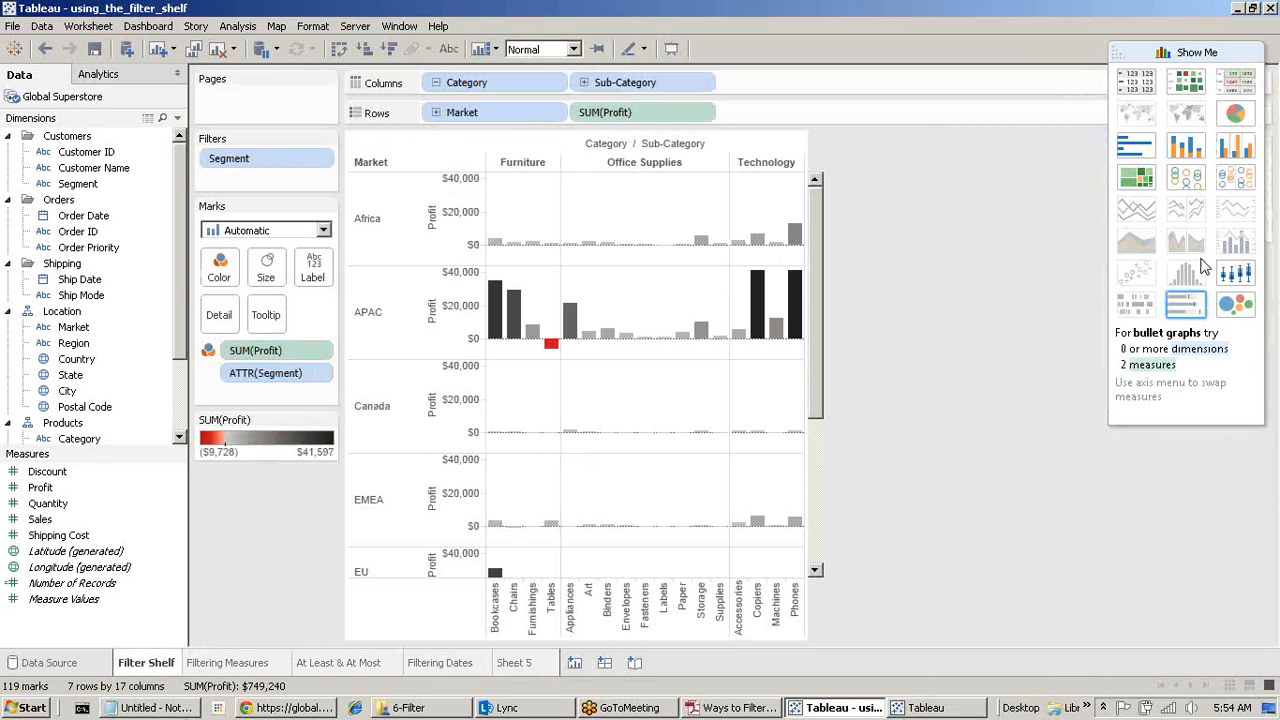
left_click(290, 164)
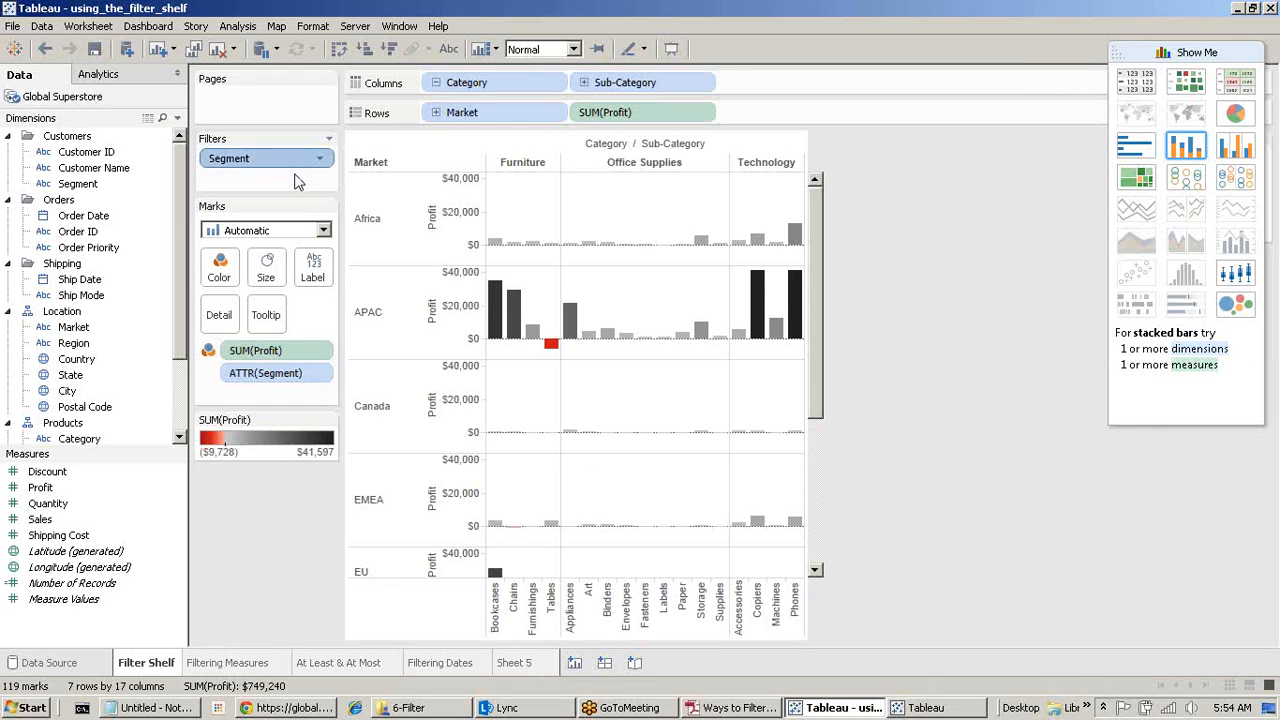
left_click_drag(295, 181, 243, 571)
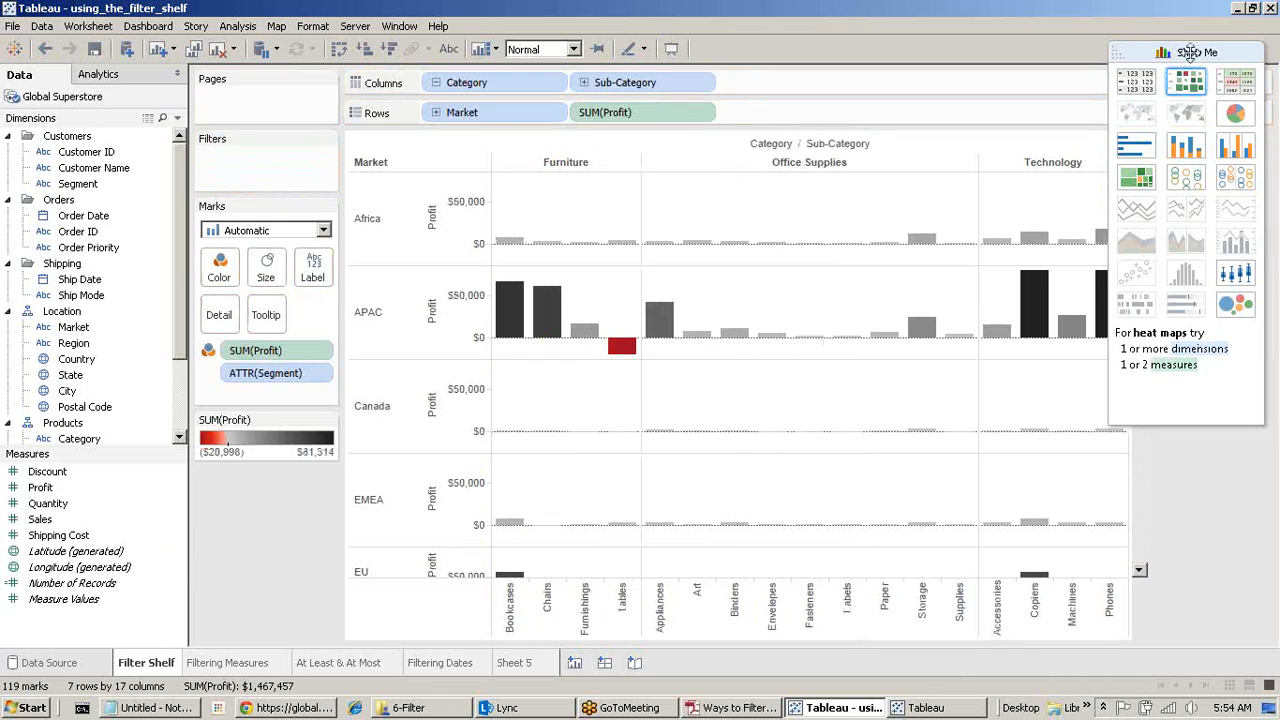
left_click(1170, 52)
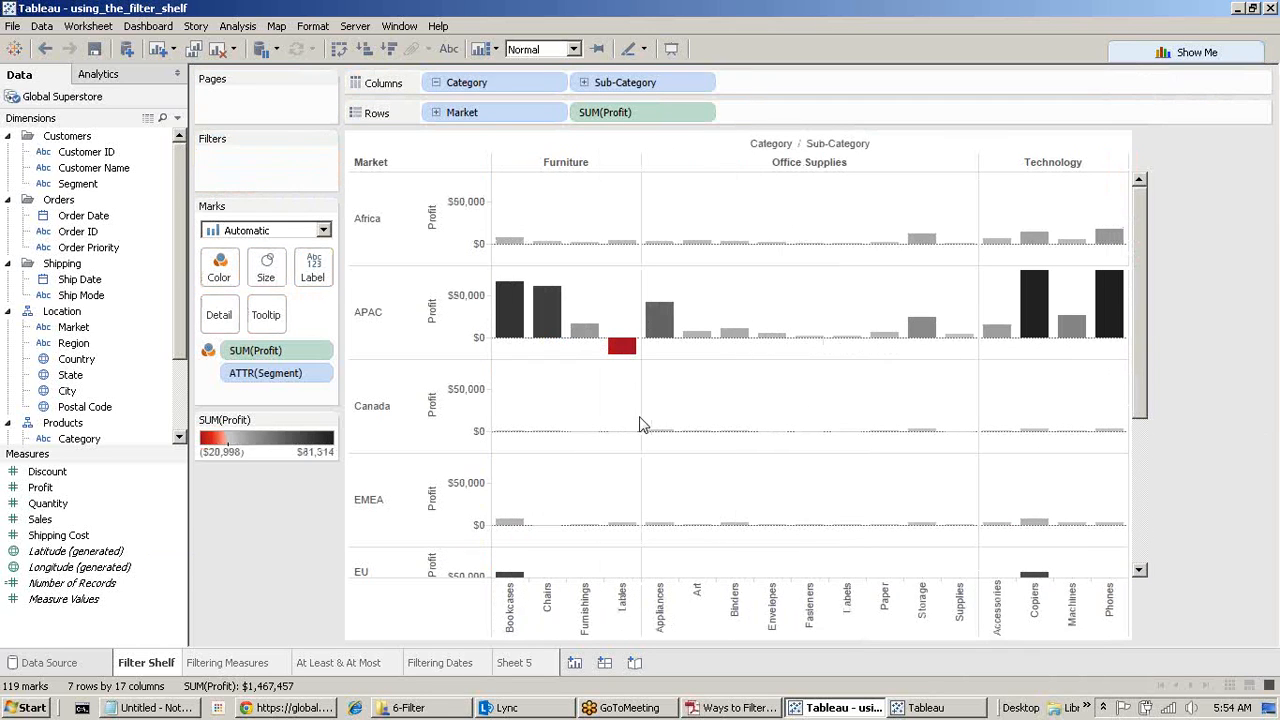
Filter the Filter Shelf worksheet to the Consumer segment and compare its total profit with the segment table on Sheet 5
left_click(520, 664)
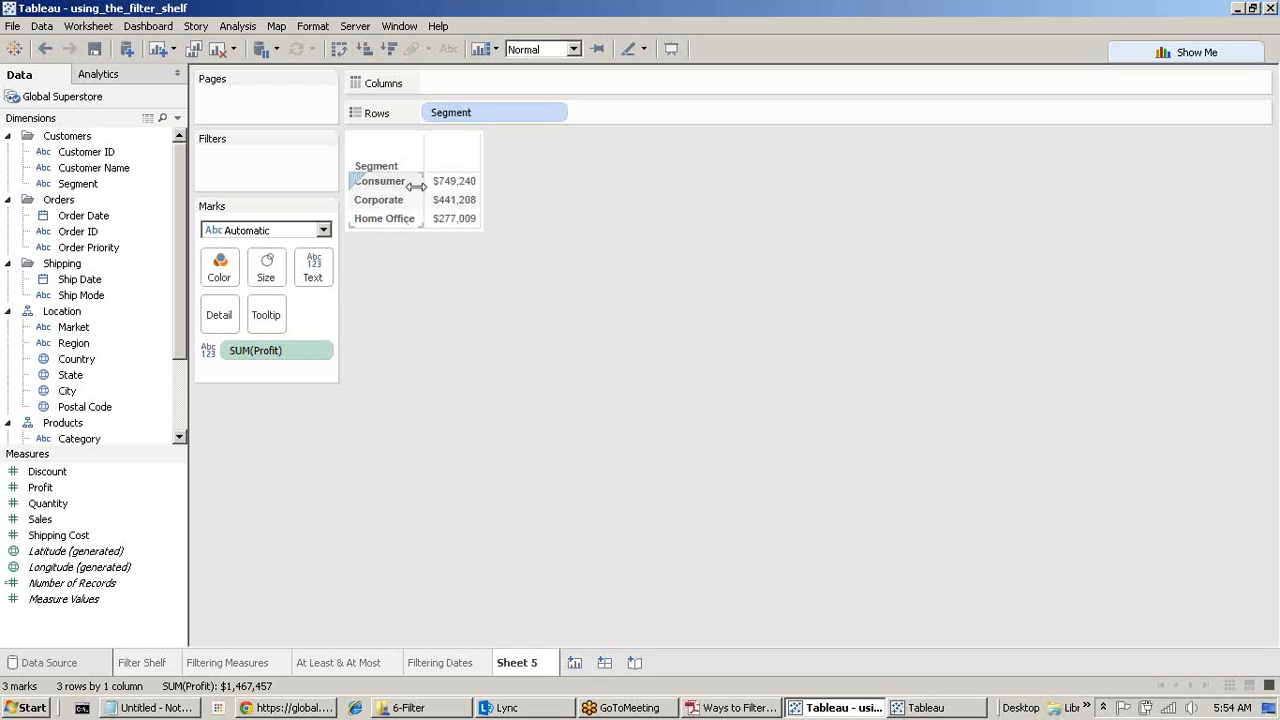
mouse_move(455, 190)
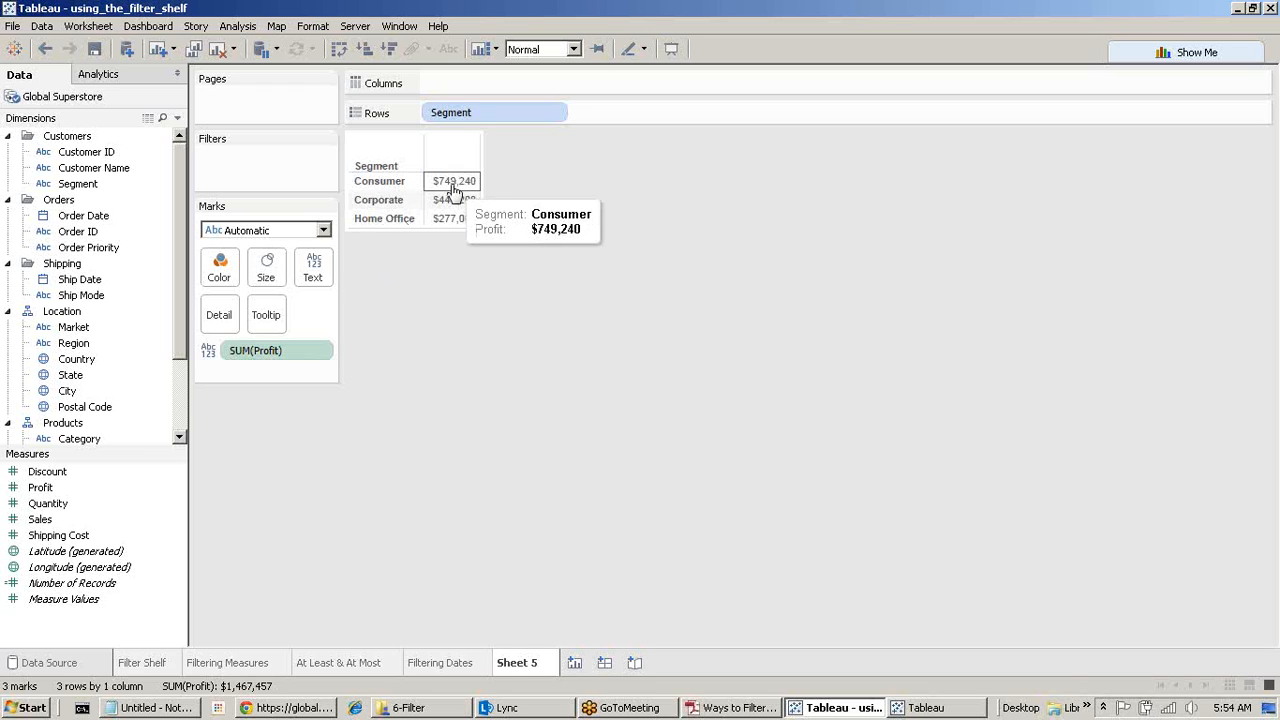
left_click(163, 663)
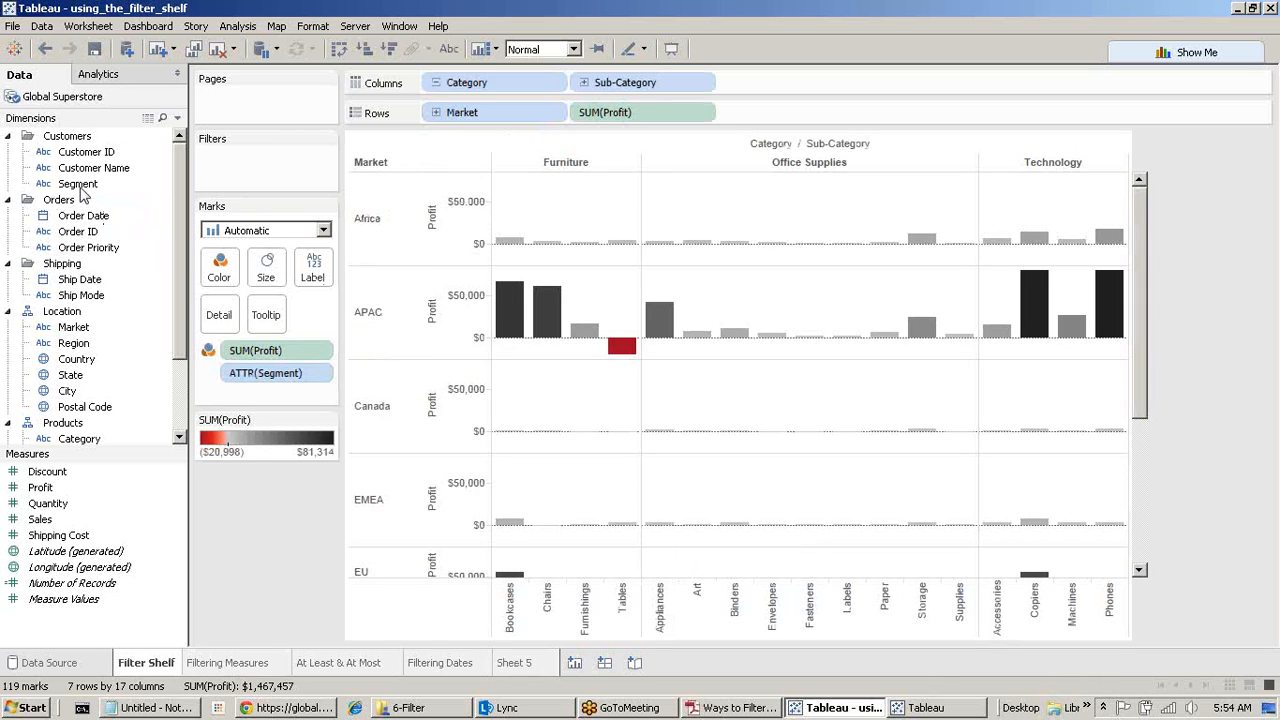
left_click_drag(77, 184, 252, 168)
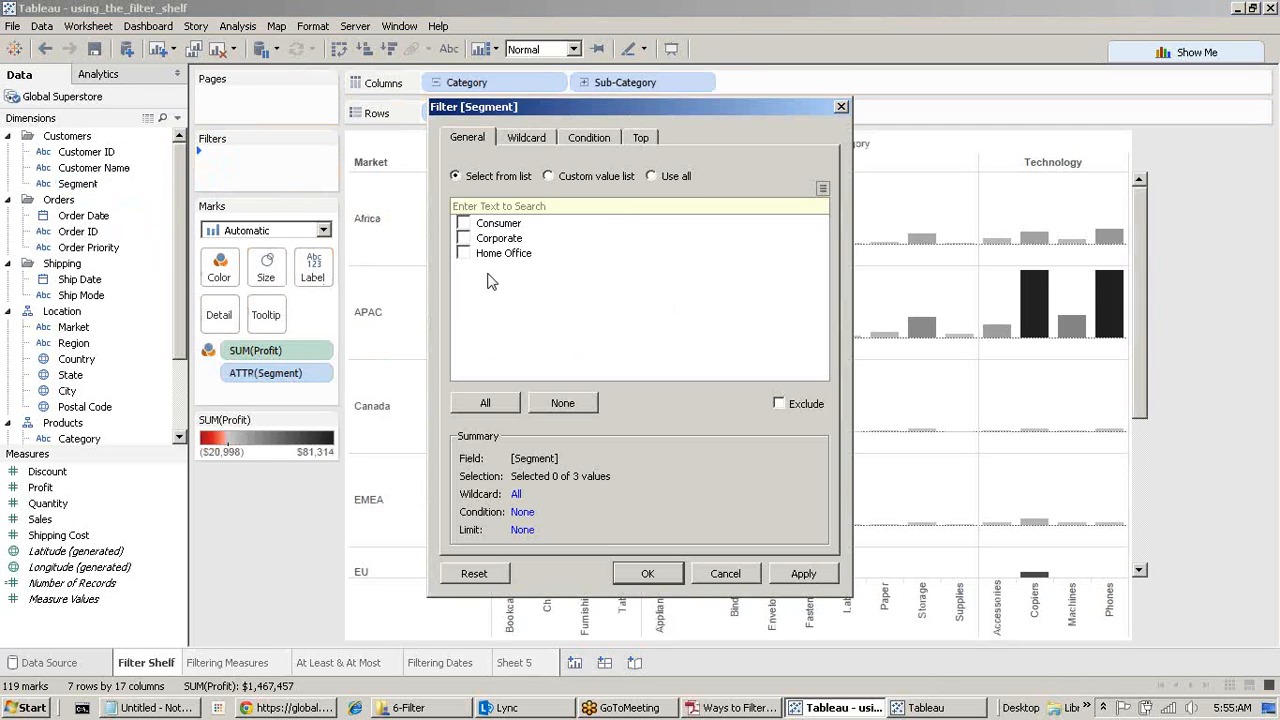
left_click(463, 223)
left_click(648, 574)
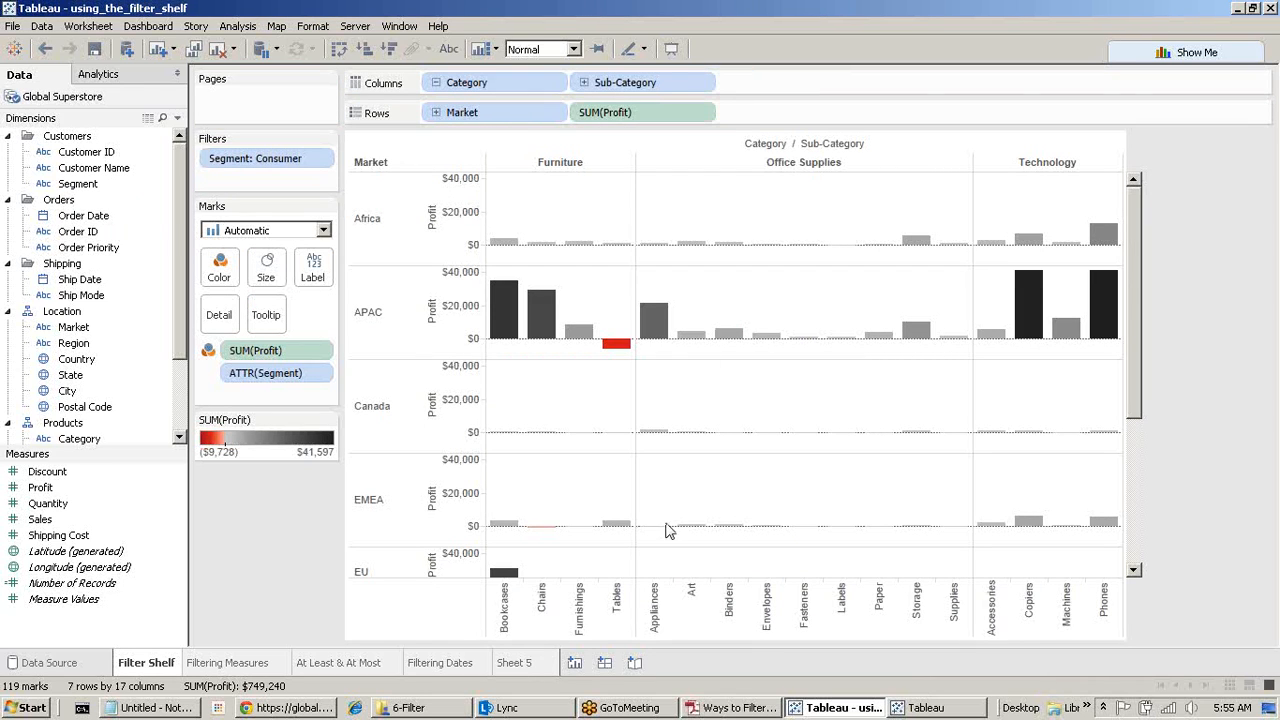
left_click(517, 663)
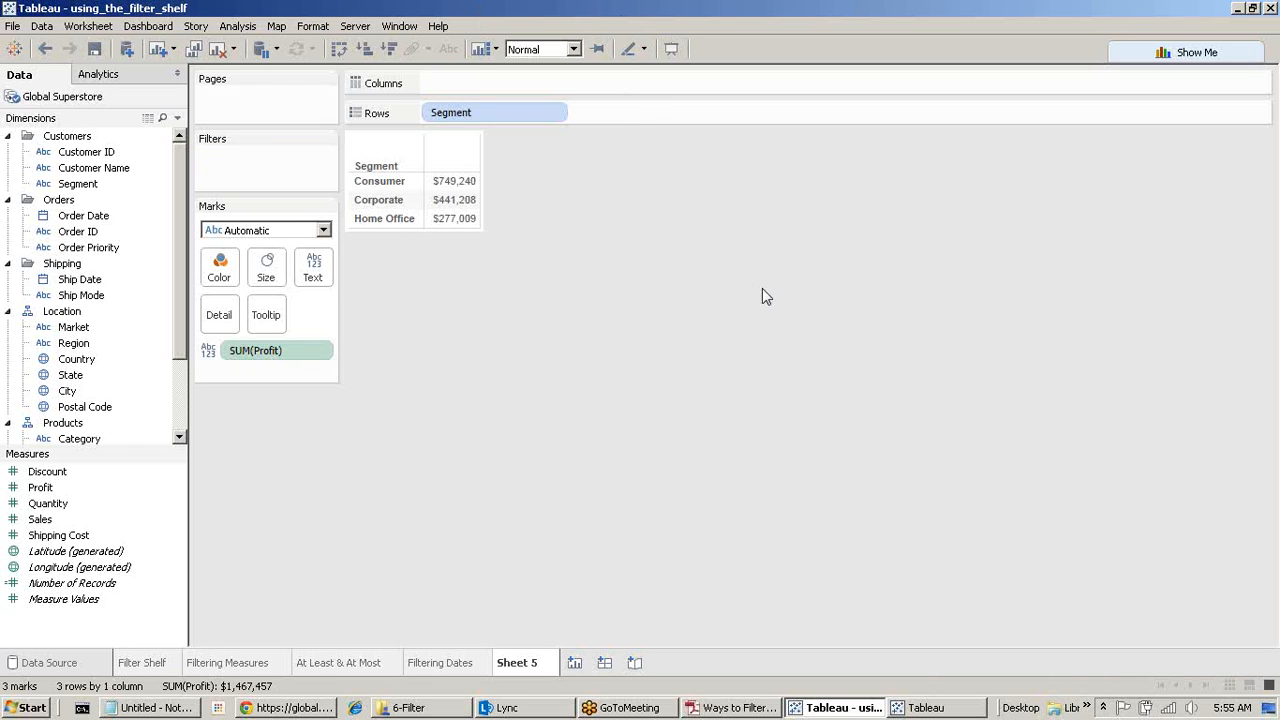
left_click(144, 665)
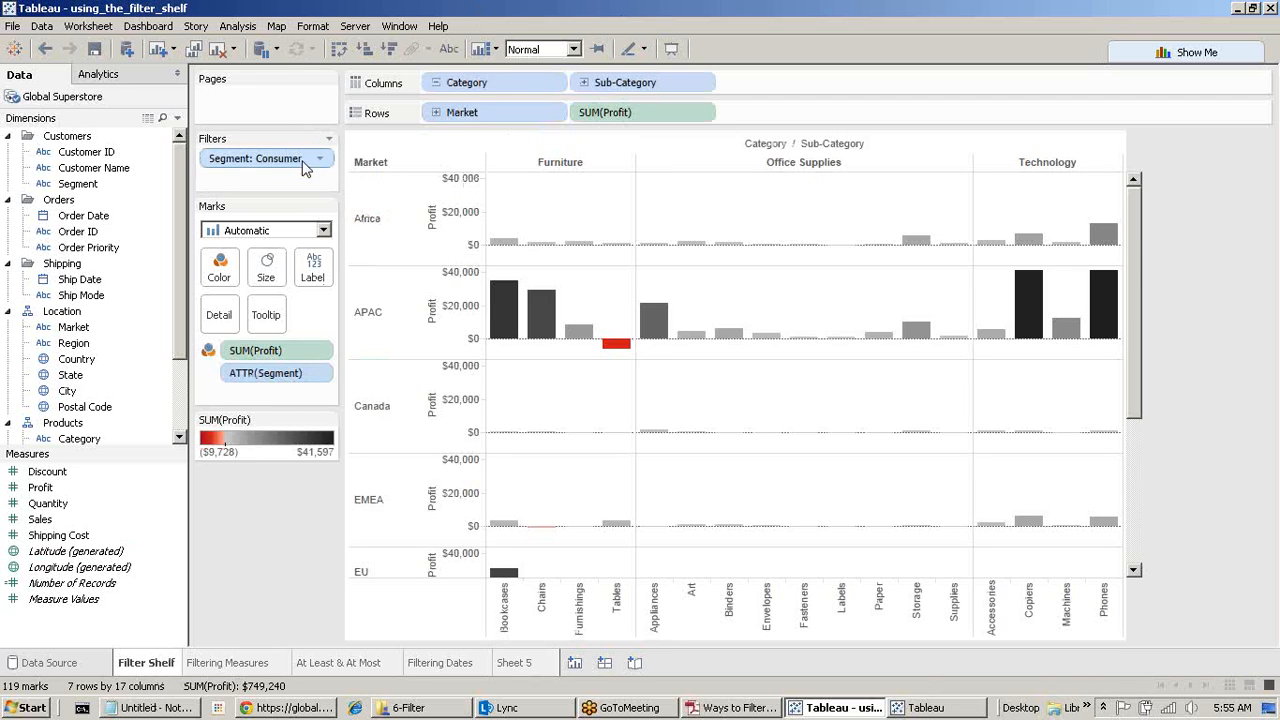
Reopen the Segment filter on the Filter Shelf worksheet and set it to use all values
left_click(320, 159)
left_click(303, 180)
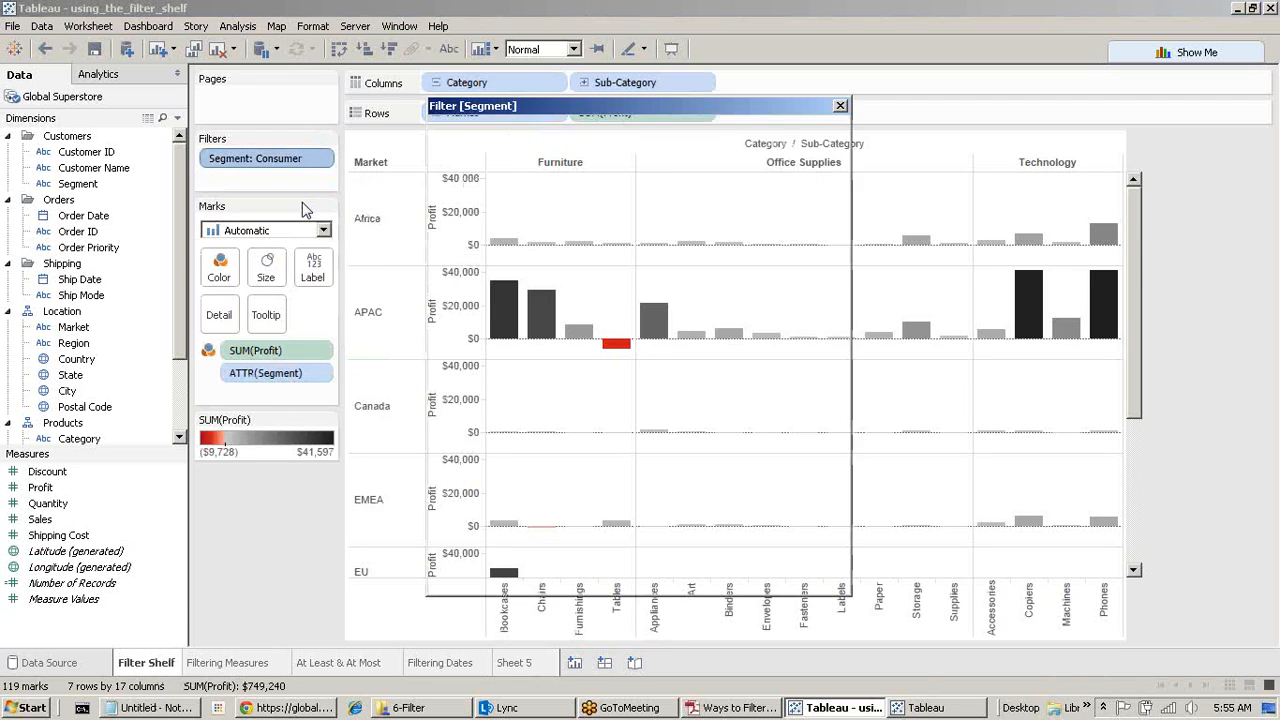
left_click(652, 175)
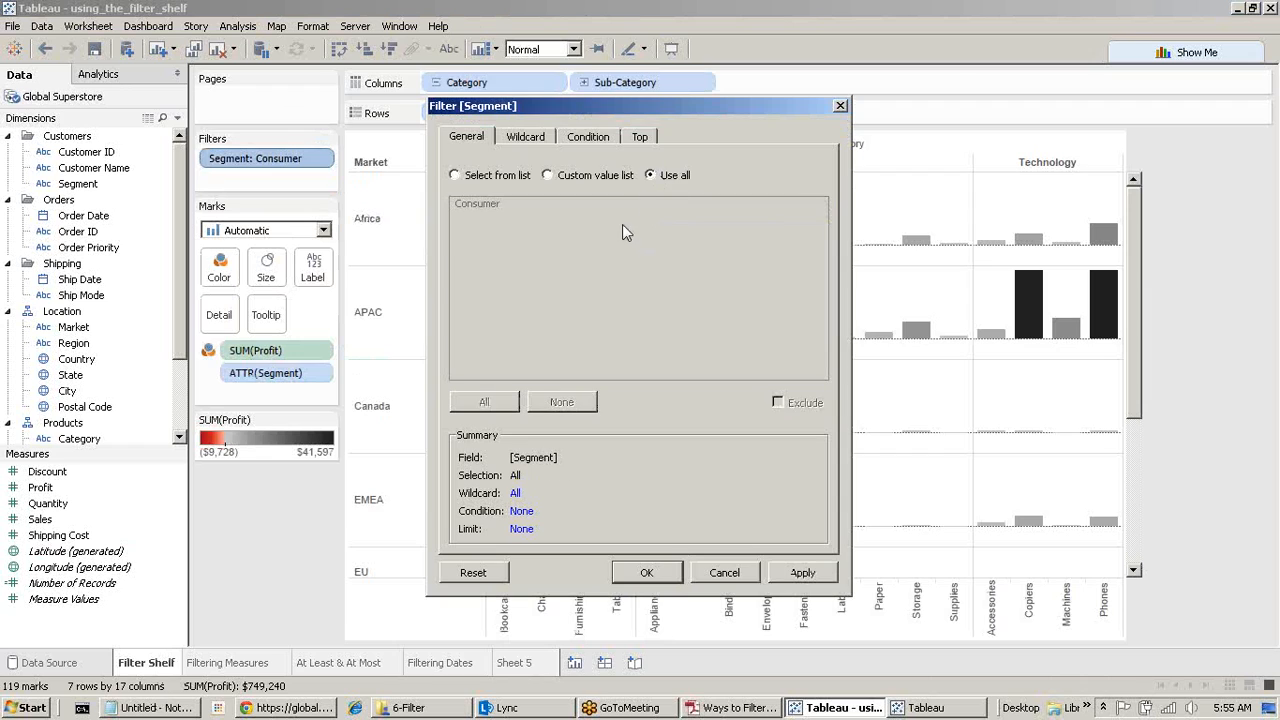
Limit the Segment filter to the top 1 by the sum of Profit and apply it
left_click(643, 140)
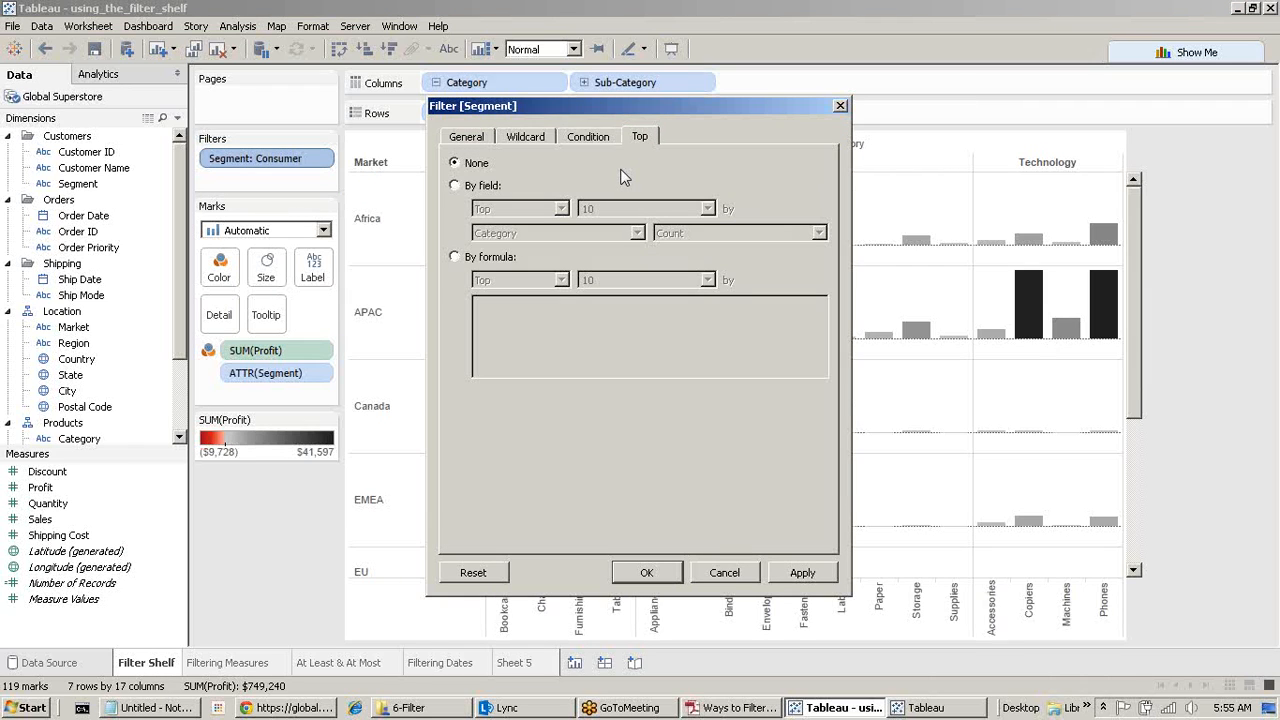
left_click(455, 186)
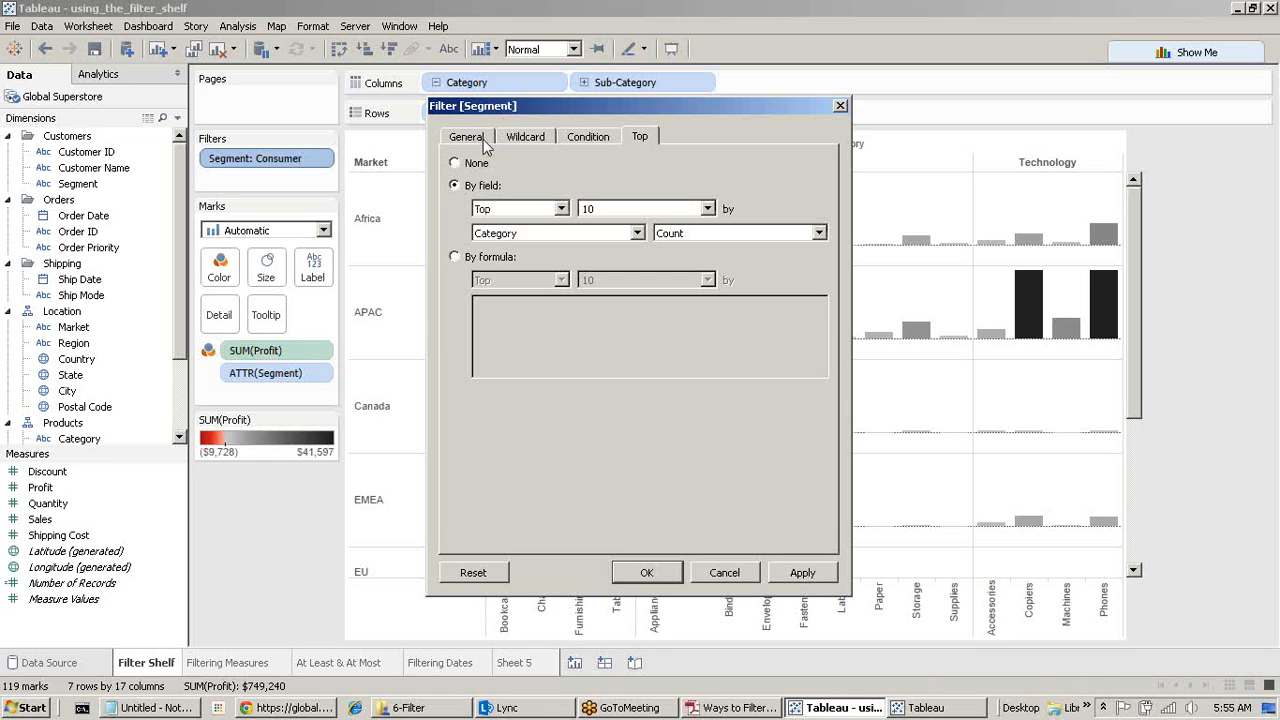
double_click(645, 207)
type("1")
left_click(503, 236)
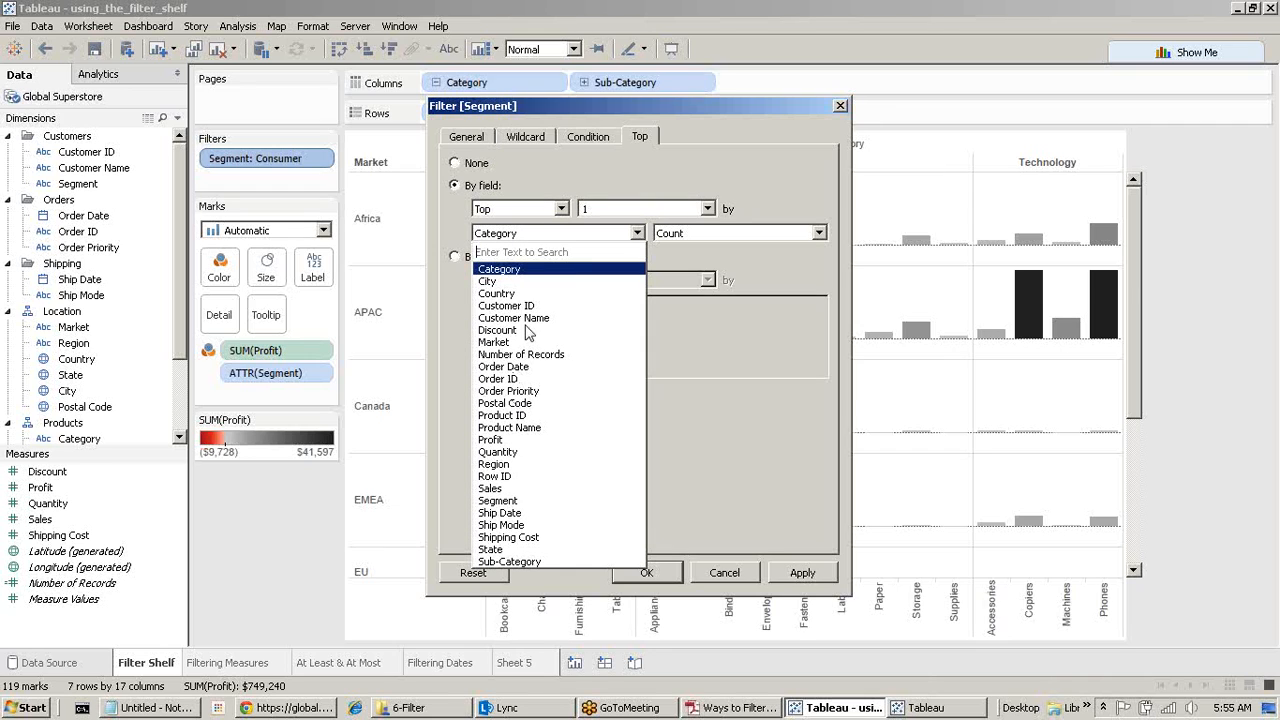
type("pro")
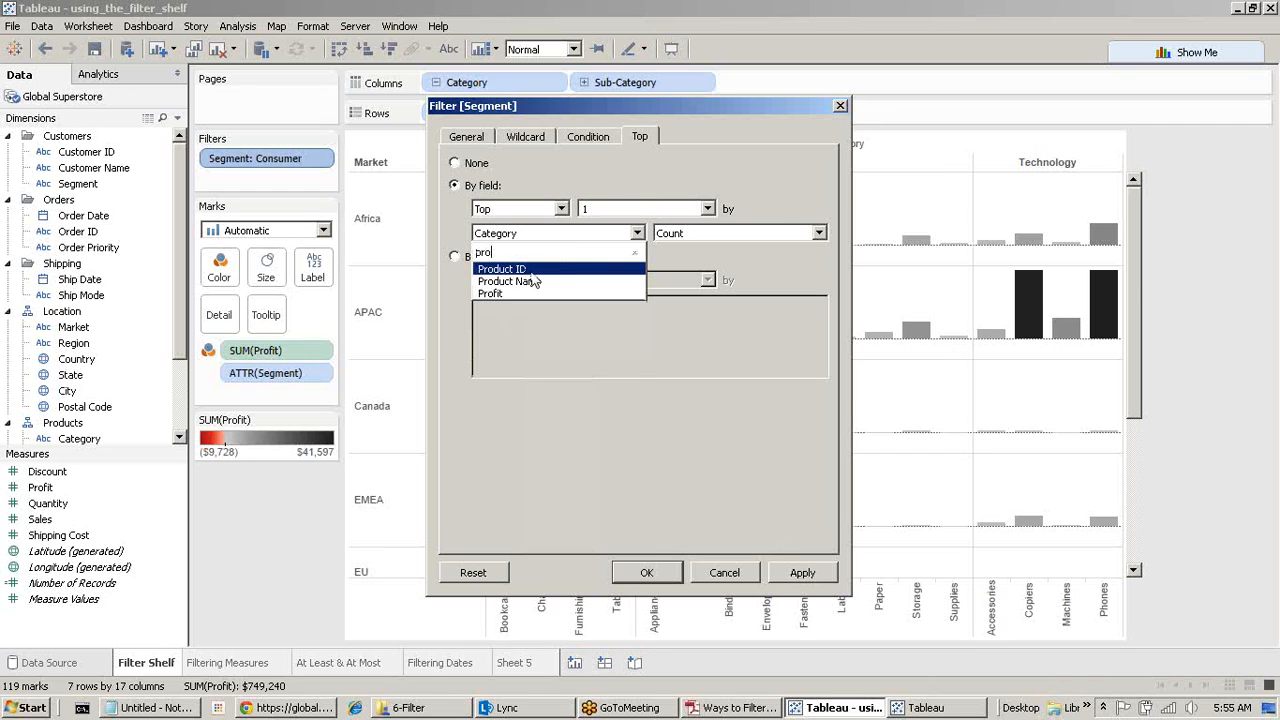
left_click(491, 294)
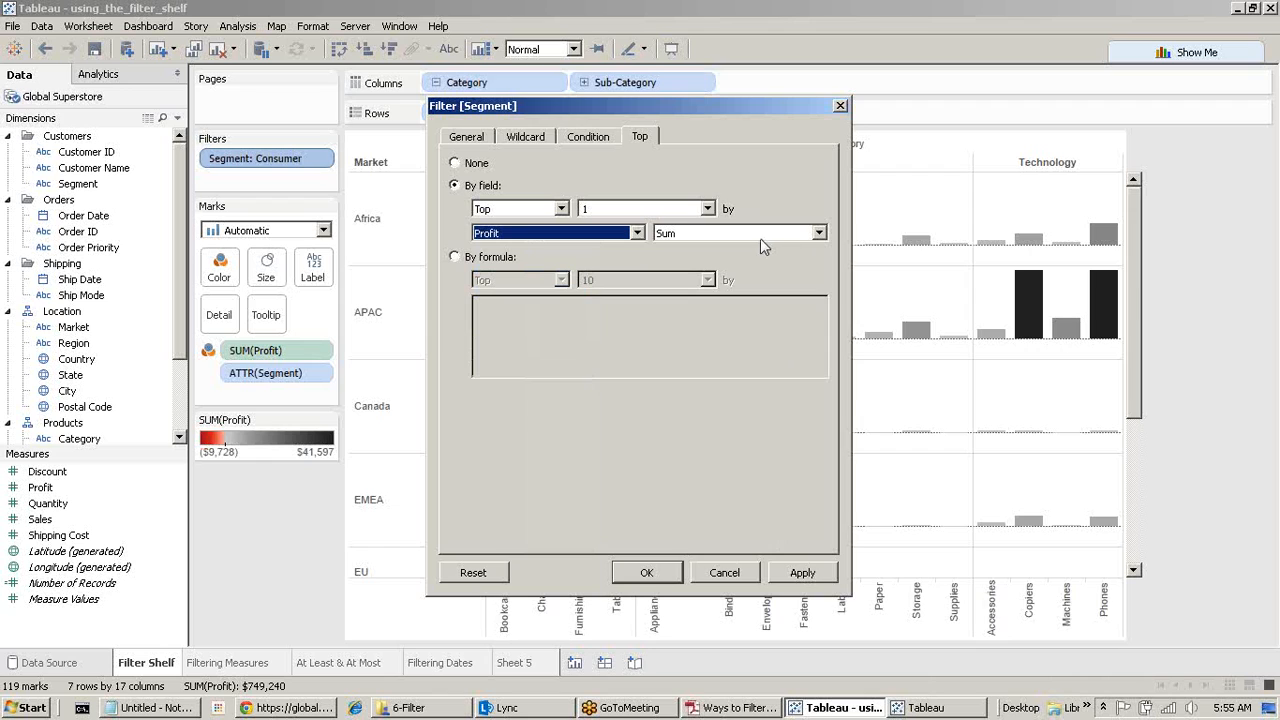
left_click(645, 573)
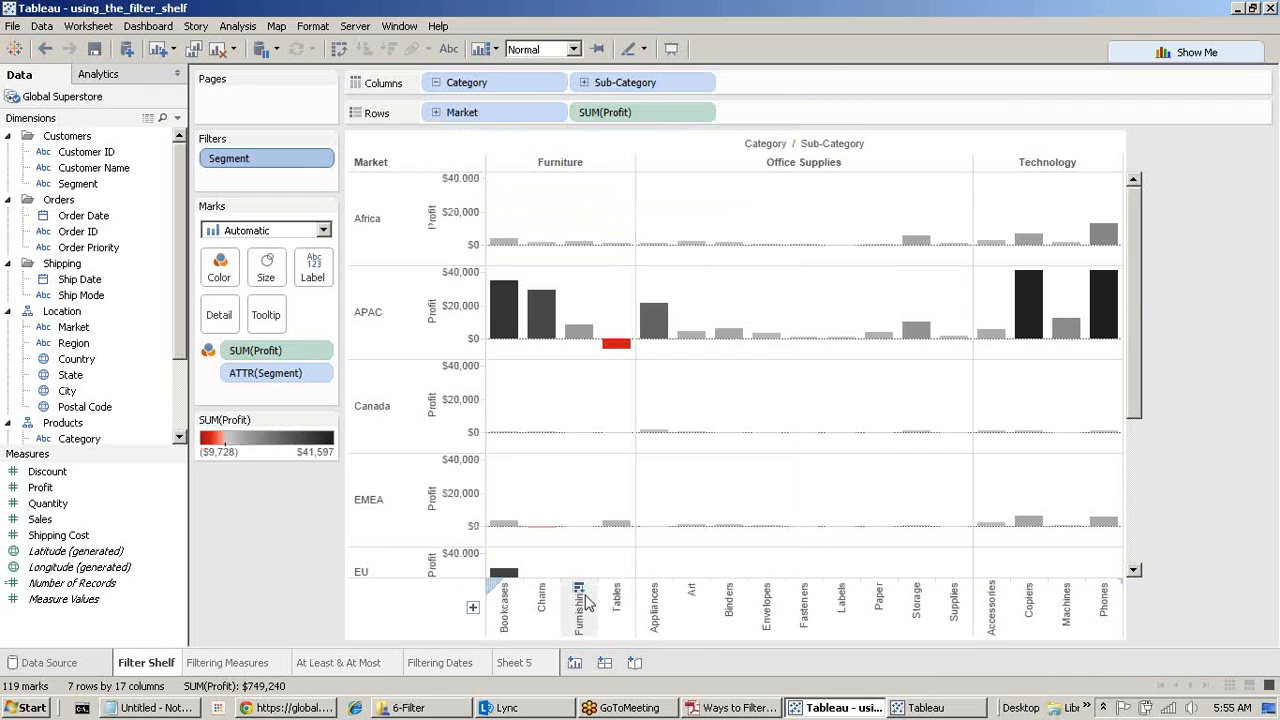
left_click(322, 160)
left_click(322, 160)
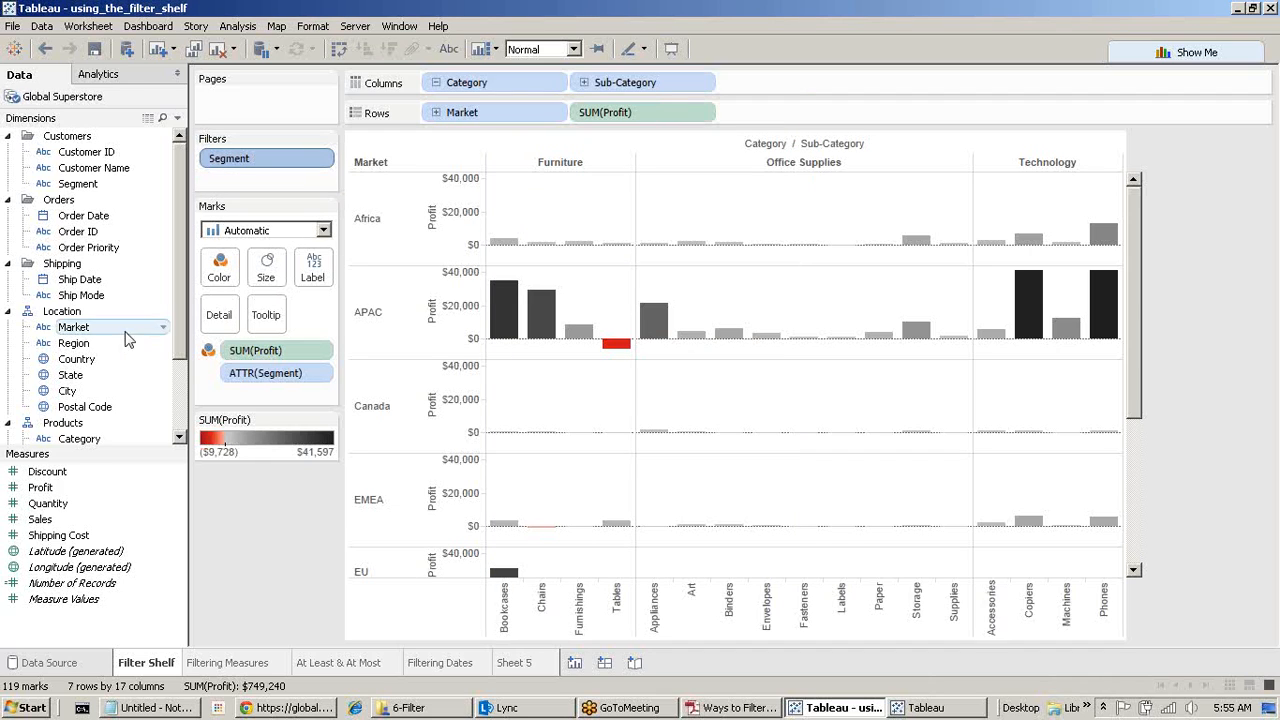
Label the profit bars with Segment and check the labels across all markets
left_click_drag(78, 193, 323, 277)
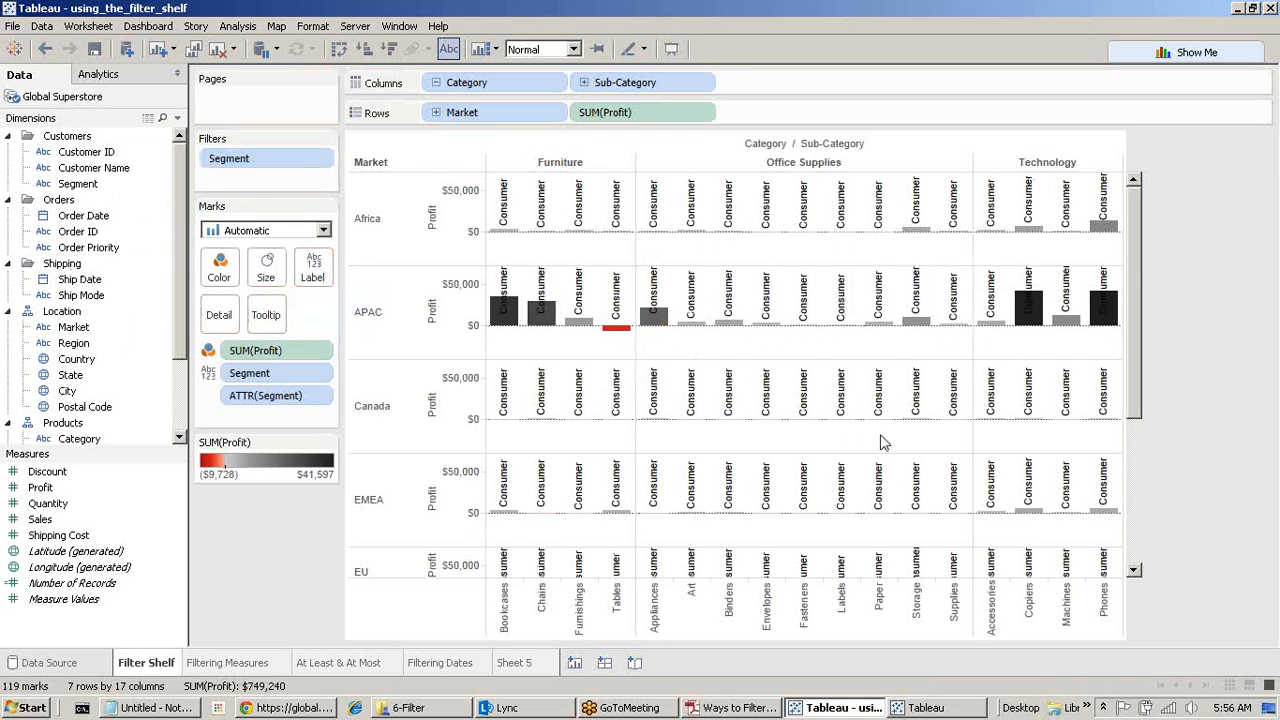
scroll(882, 443, "down", 3)
scroll(882, 443, "up", 2)
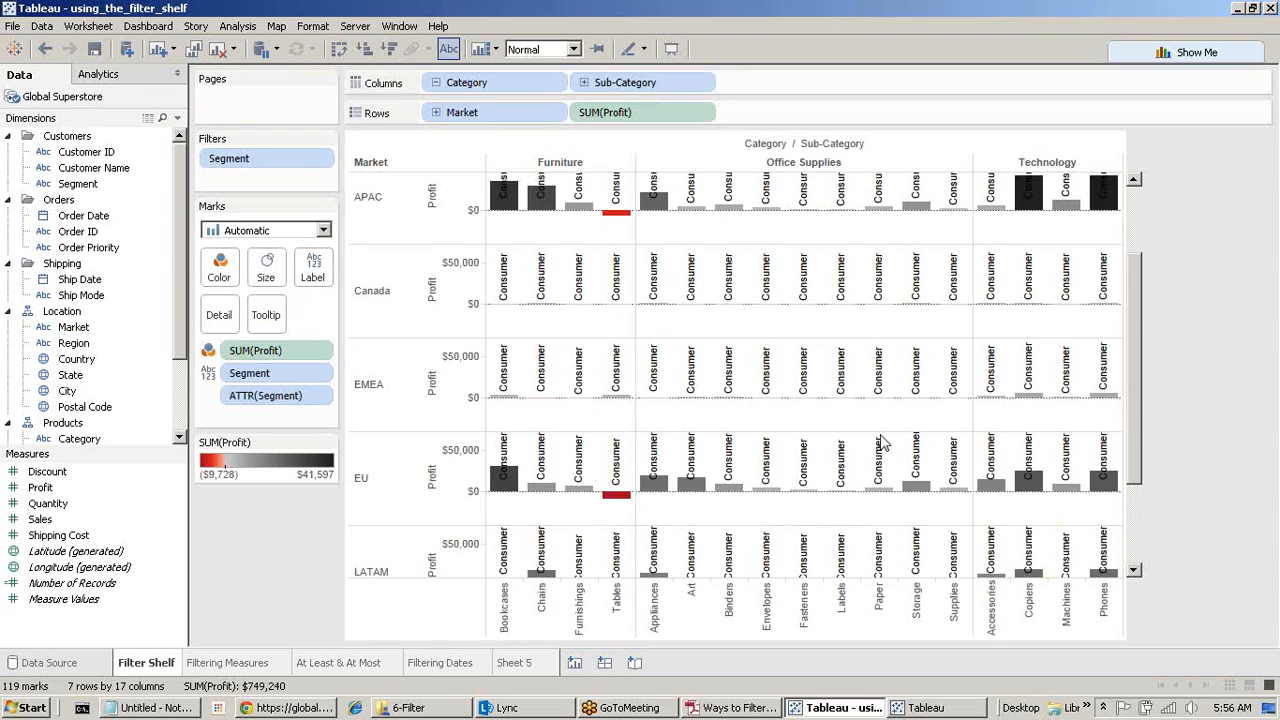
scroll(881, 438, "up", 1)
Remove the ATTR(Segment) field from the Marks card and move the Segment label field to Tooltip
left_click_drag(269, 396, 269, 326)
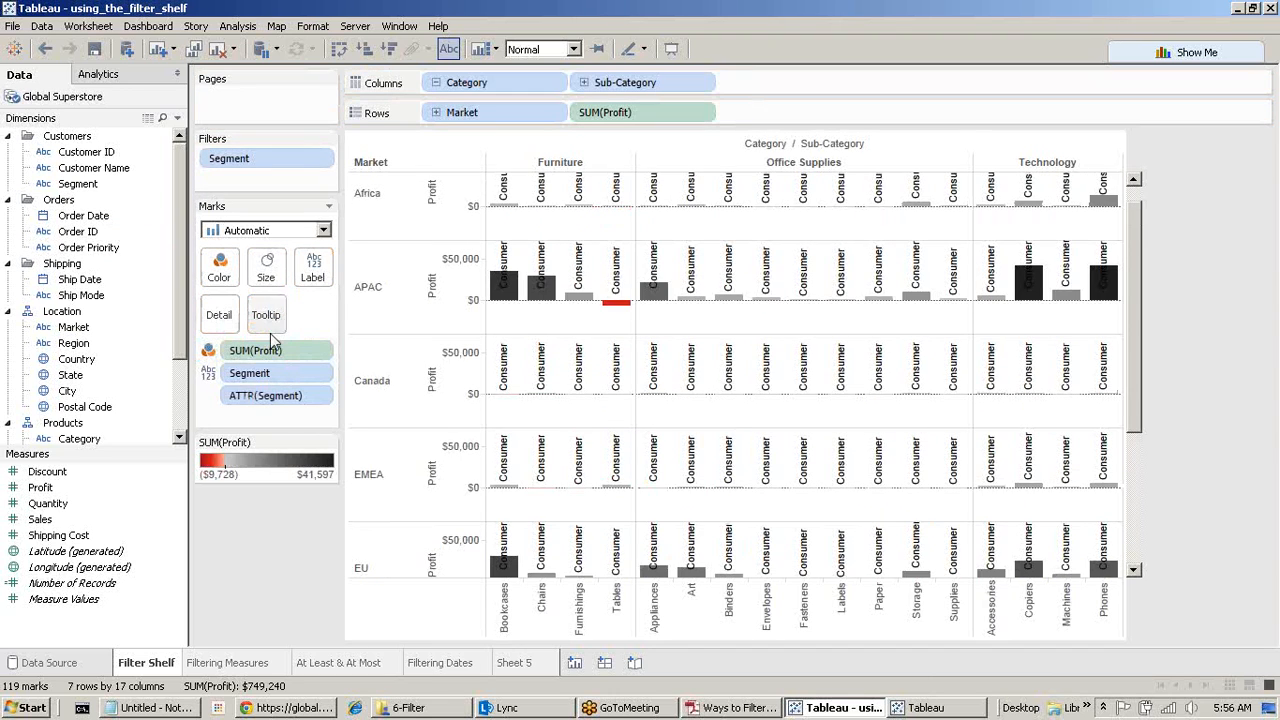
left_click_drag(265, 395, 300, 600)
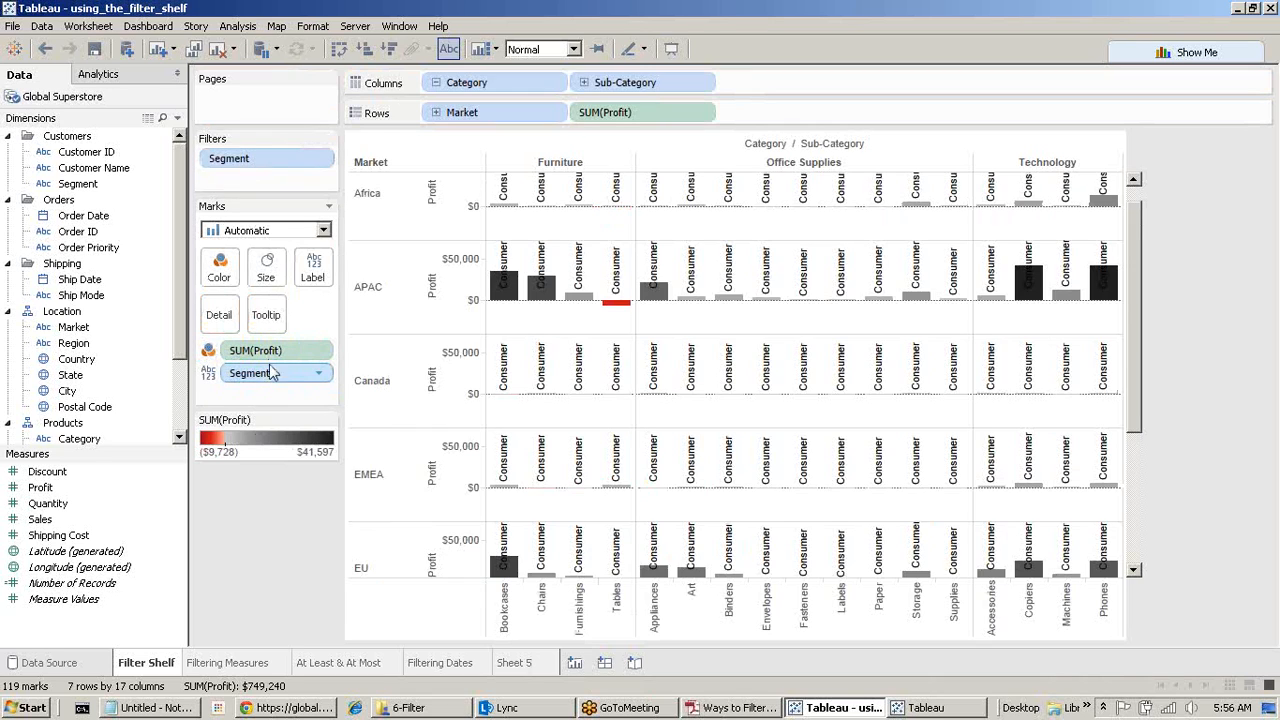
left_click_drag(270, 373, 290, 330)
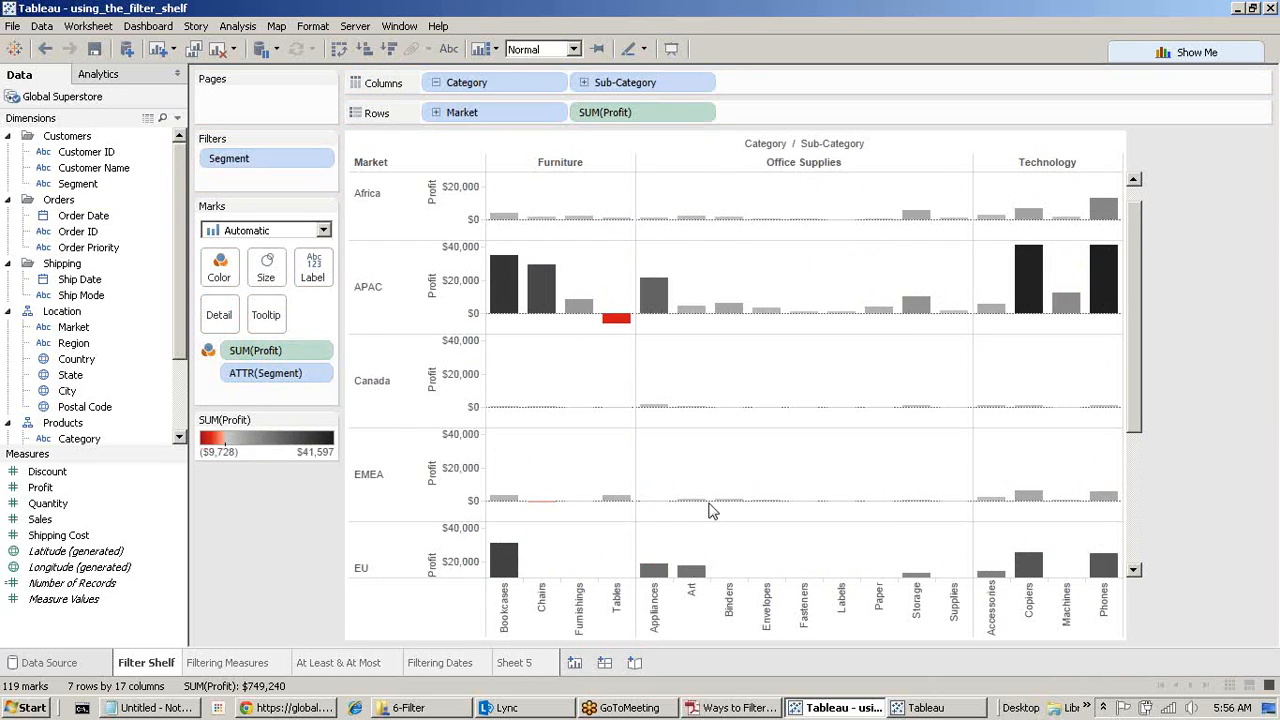
Start a new set from the Segment dimension using all values, and name it Top 1 Segment By Profit
mouse_move(722, 512)
right_click(120, 190)
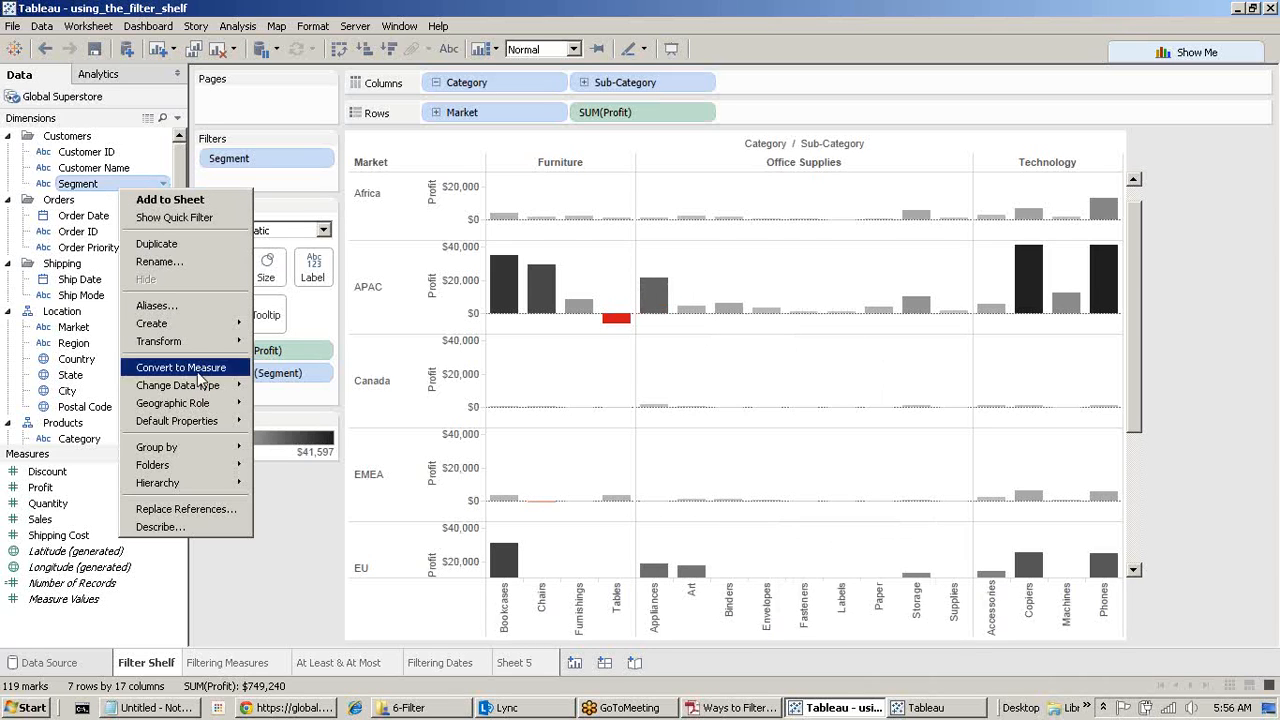
mouse_move(208, 328)
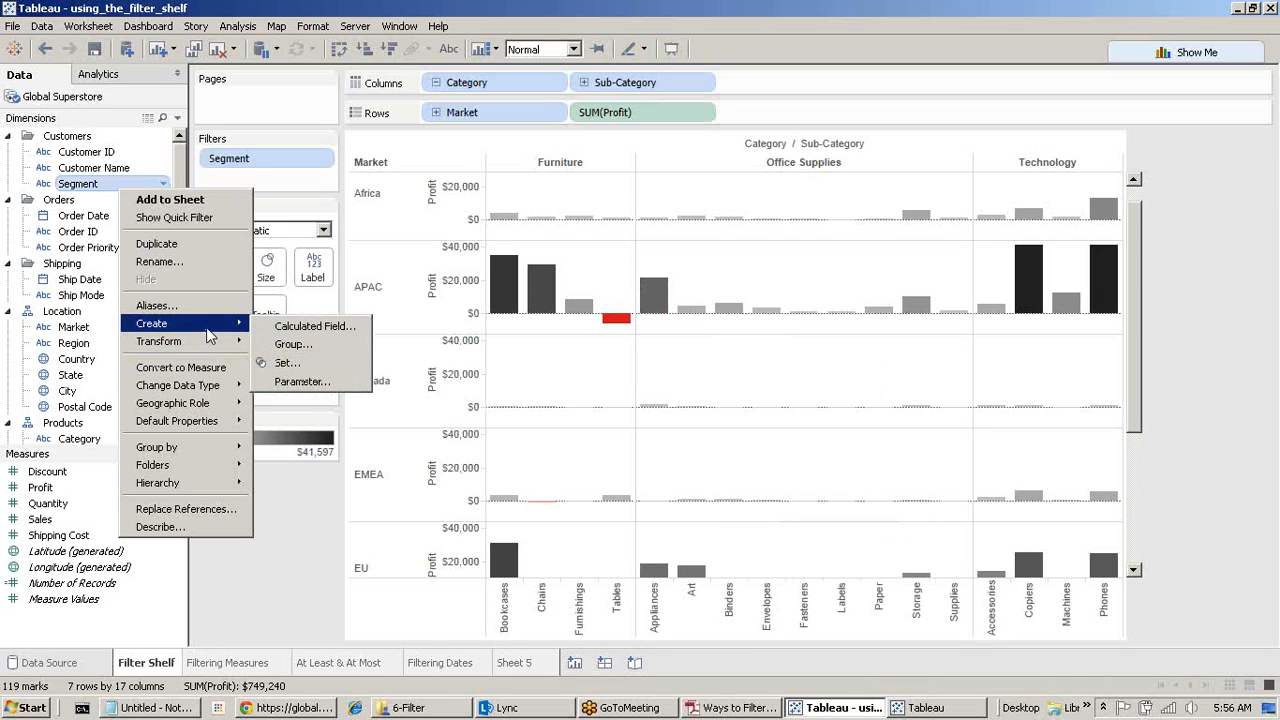
left_click(329, 366)
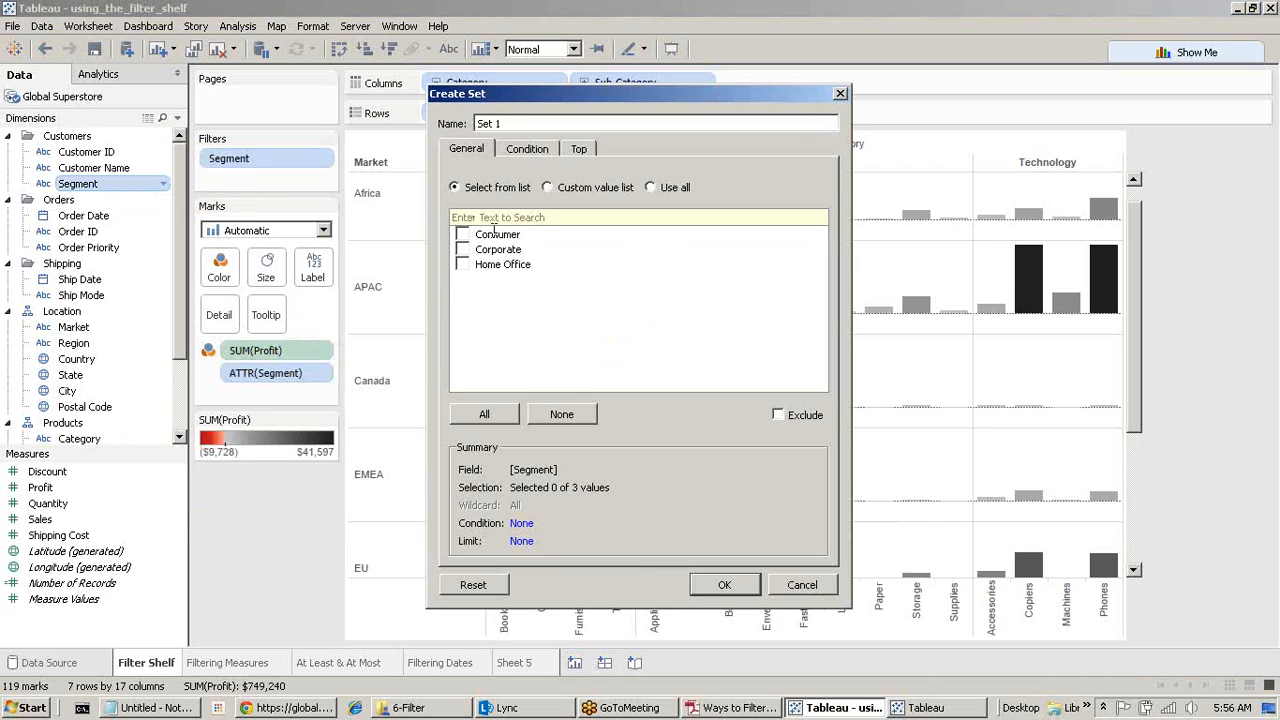
left_click(651, 187)
triple_click(560, 125)
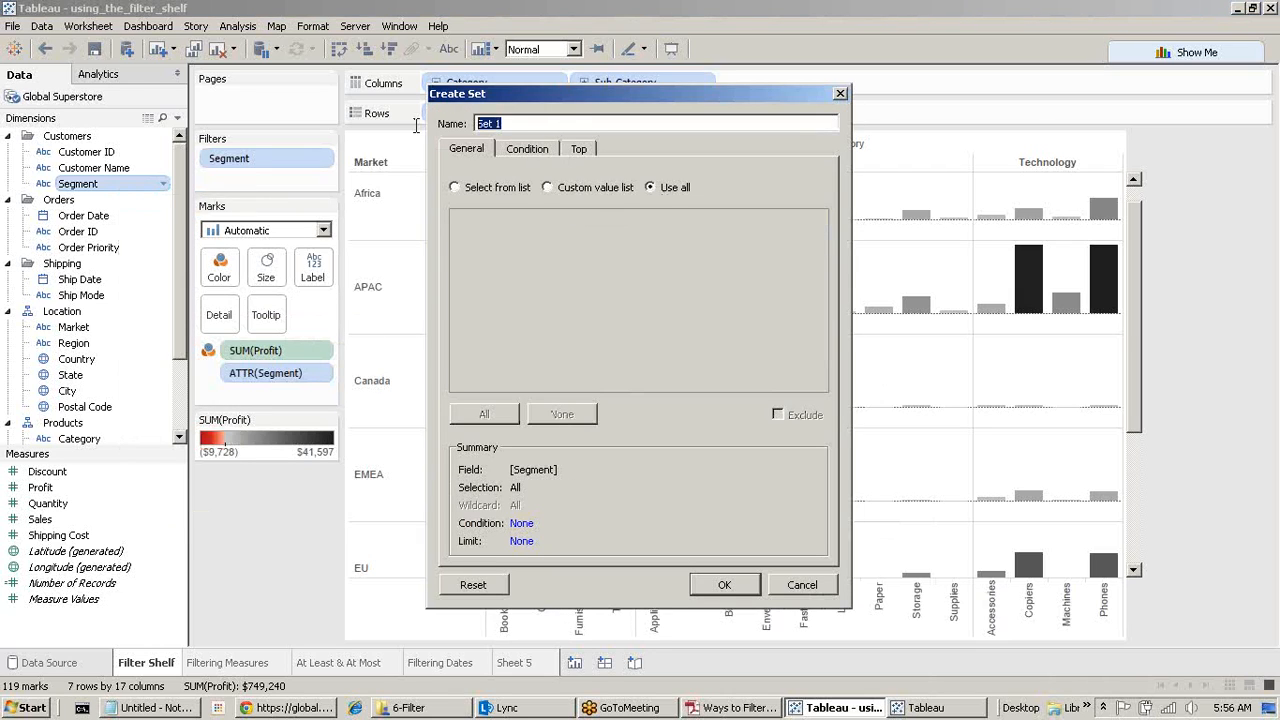
type("Top 1 Segmen")
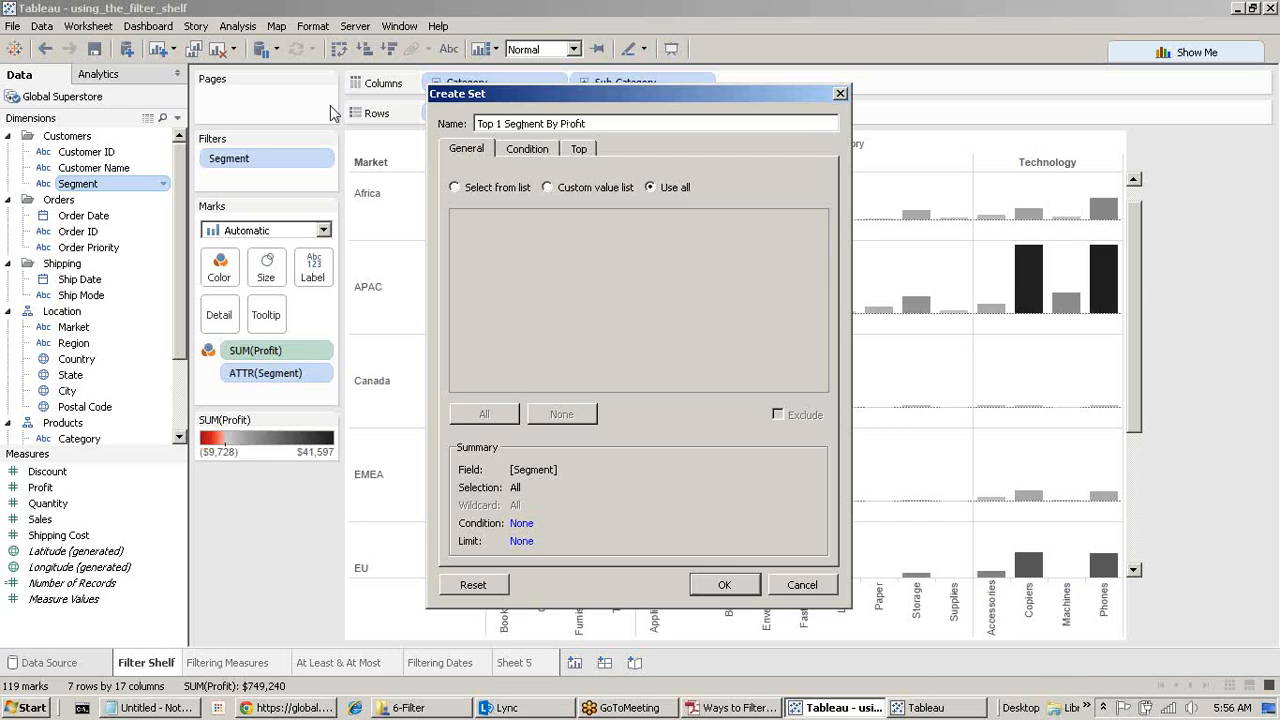
Limit the new set by field to the top 1 by the sum of Profit and create it
left_click(580, 151)
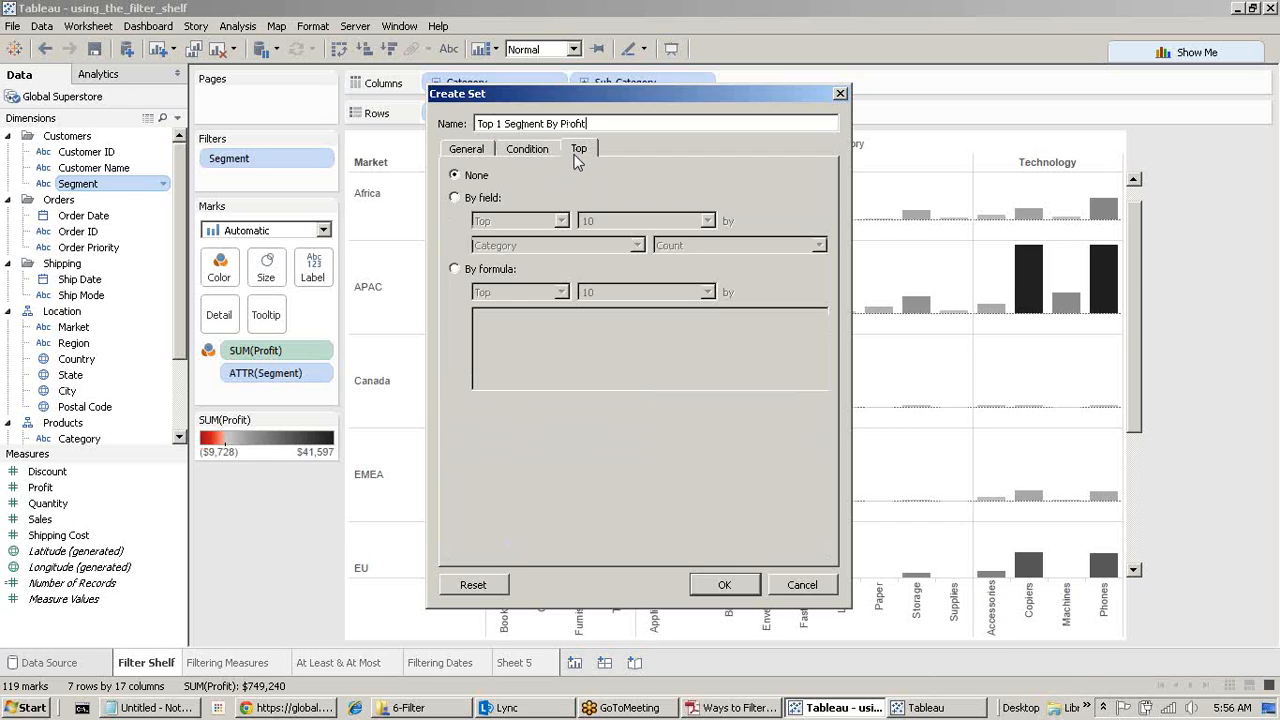
left_click(454, 198)
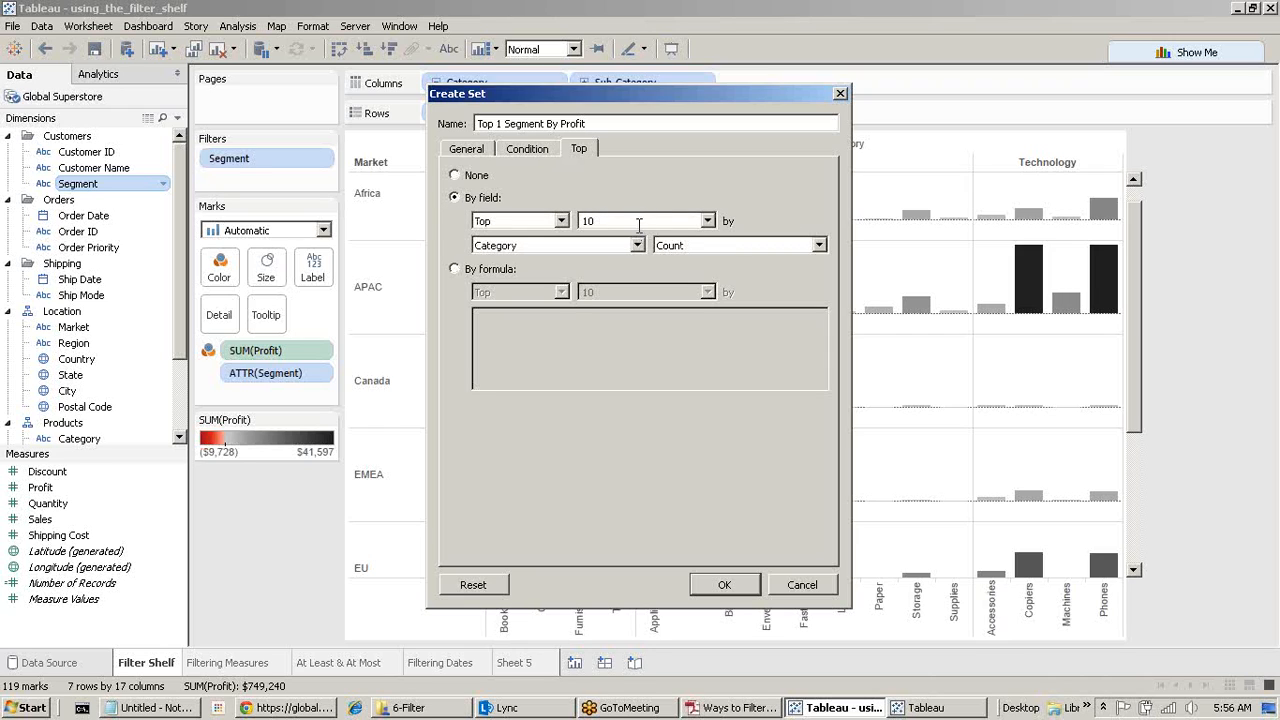
type("1")
left_click(505, 248)
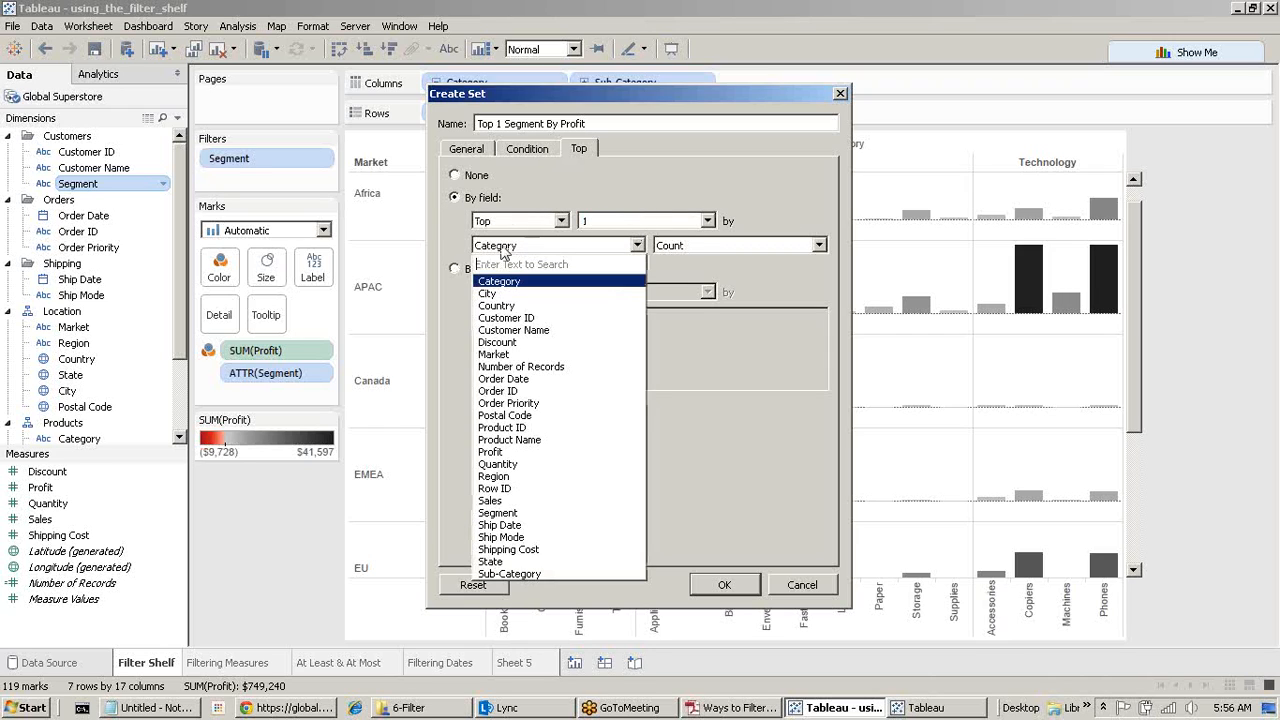
type("pr")
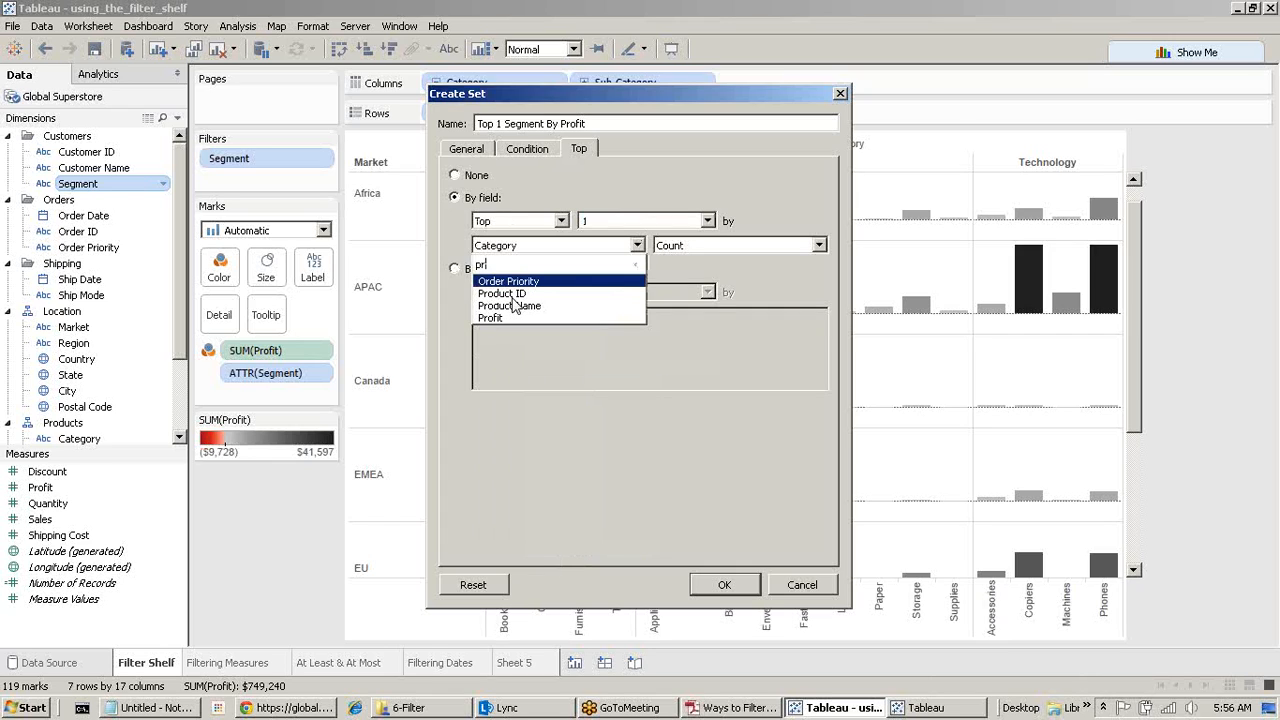
left_click(508, 318)
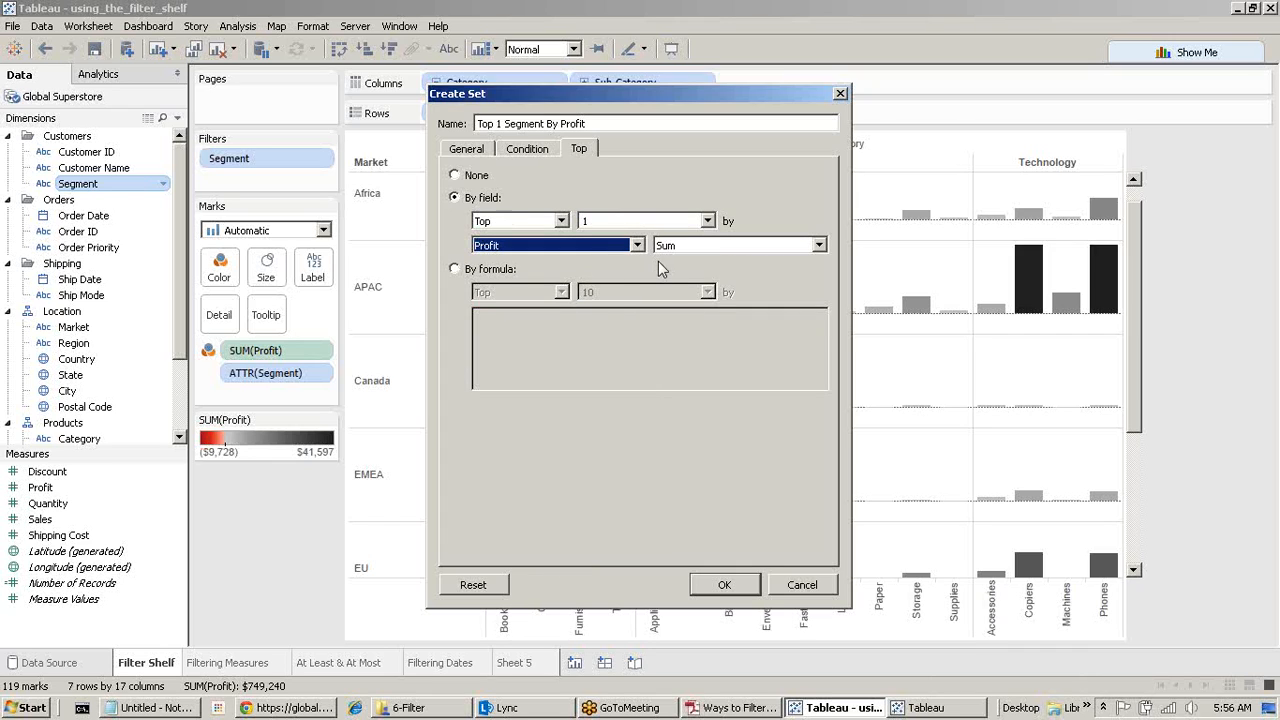
left_click(724, 585)
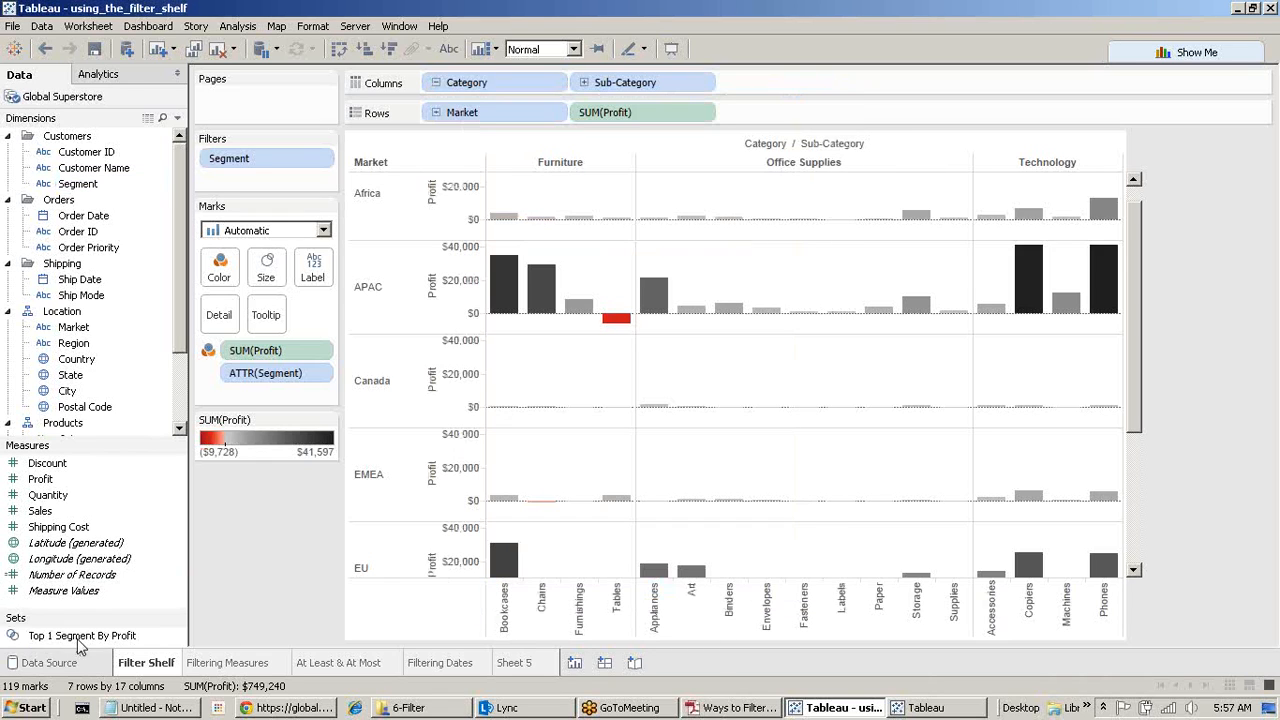
Remove the Segment filter from the Filter Shelf worksheet, and filter the Filtering Measures worksheet by the Top 1 Segment By Profit set
left_click_drag(80, 640, 262, 560)
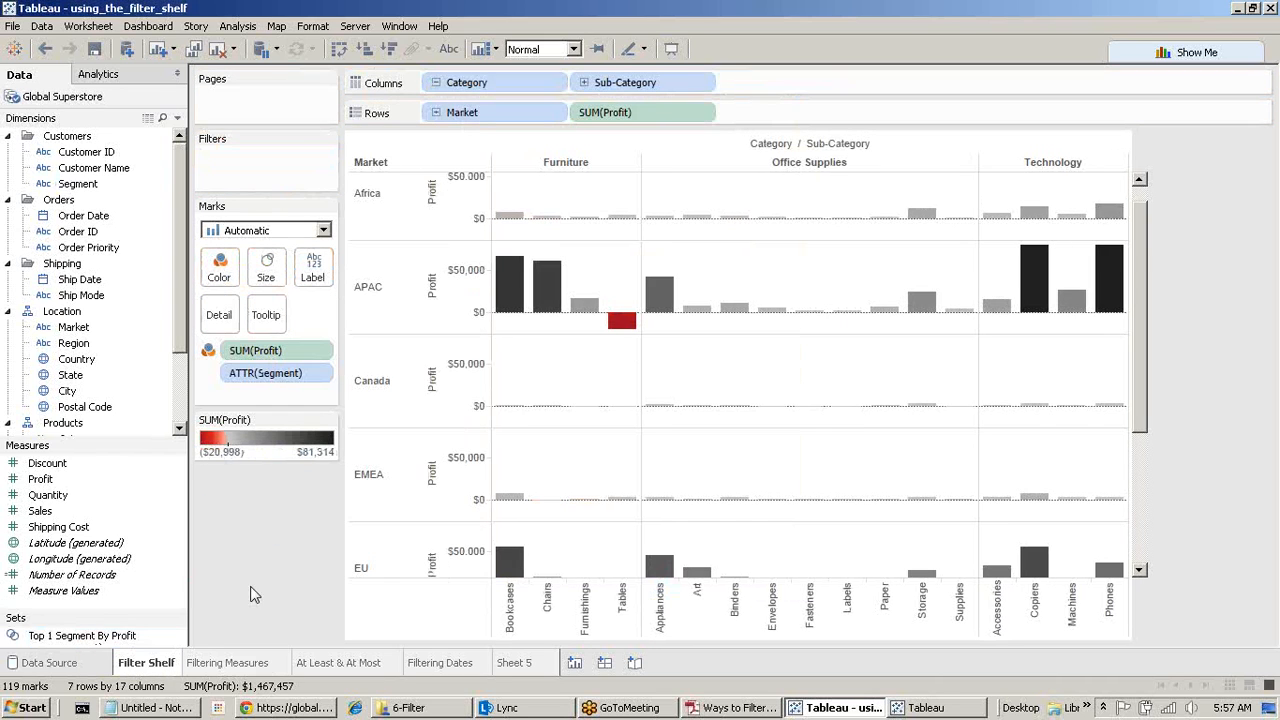
left_click(240, 663)
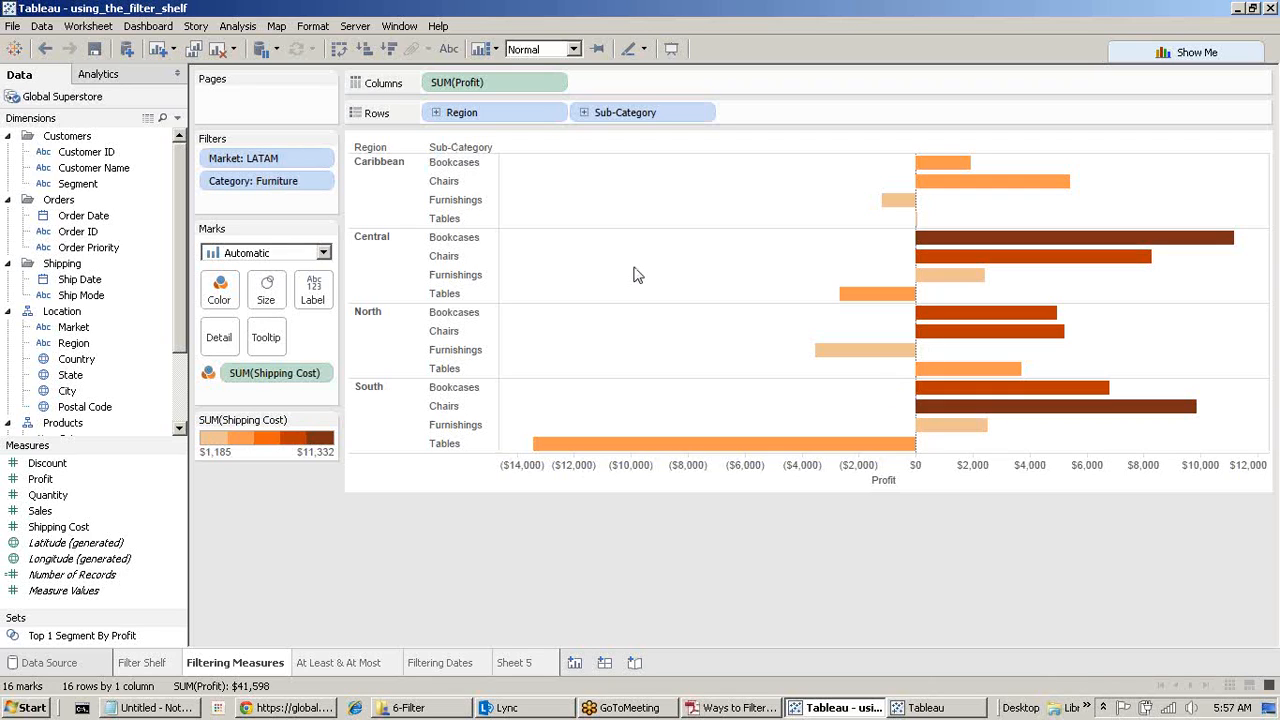
left_click(98, 637)
left_click_drag(98, 640, 240, 204)
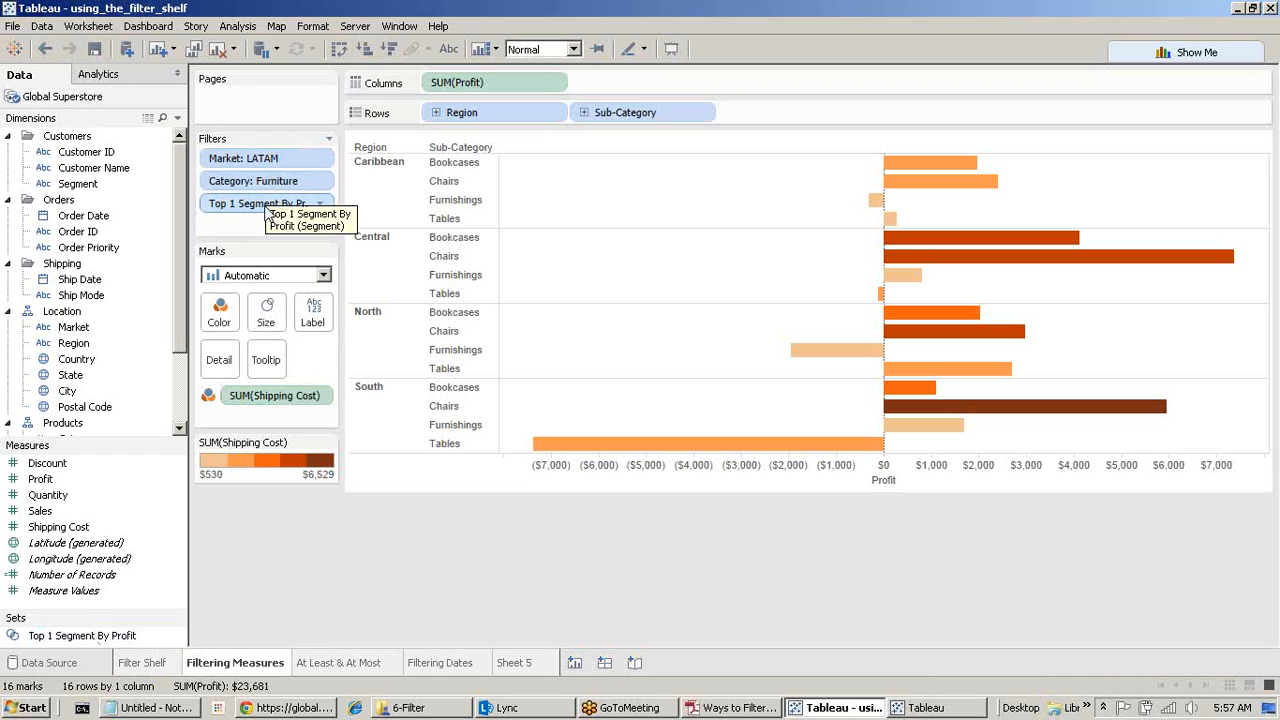
Remove the Top 1 Segment By Profit filter and color the bars by that set instead, highlighting its In members
left_click_drag(266, 204, 298, 571)
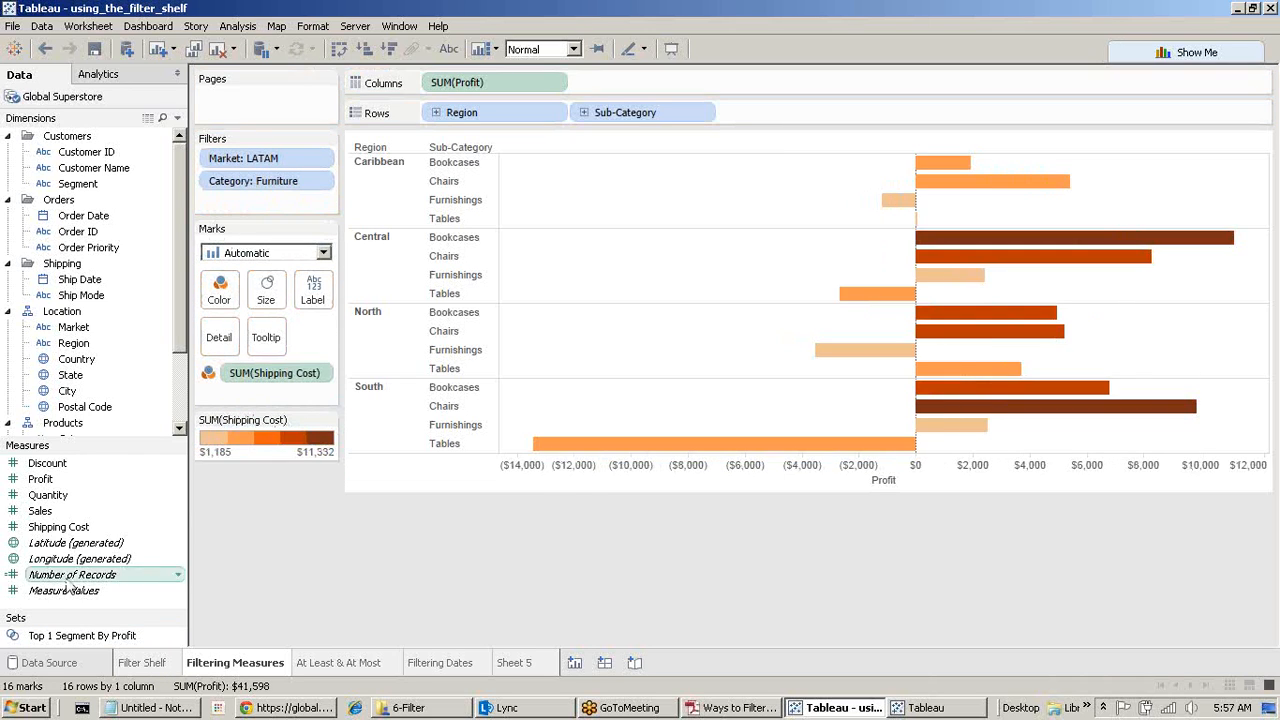
left_click_drag(68, 645, 214, 297)
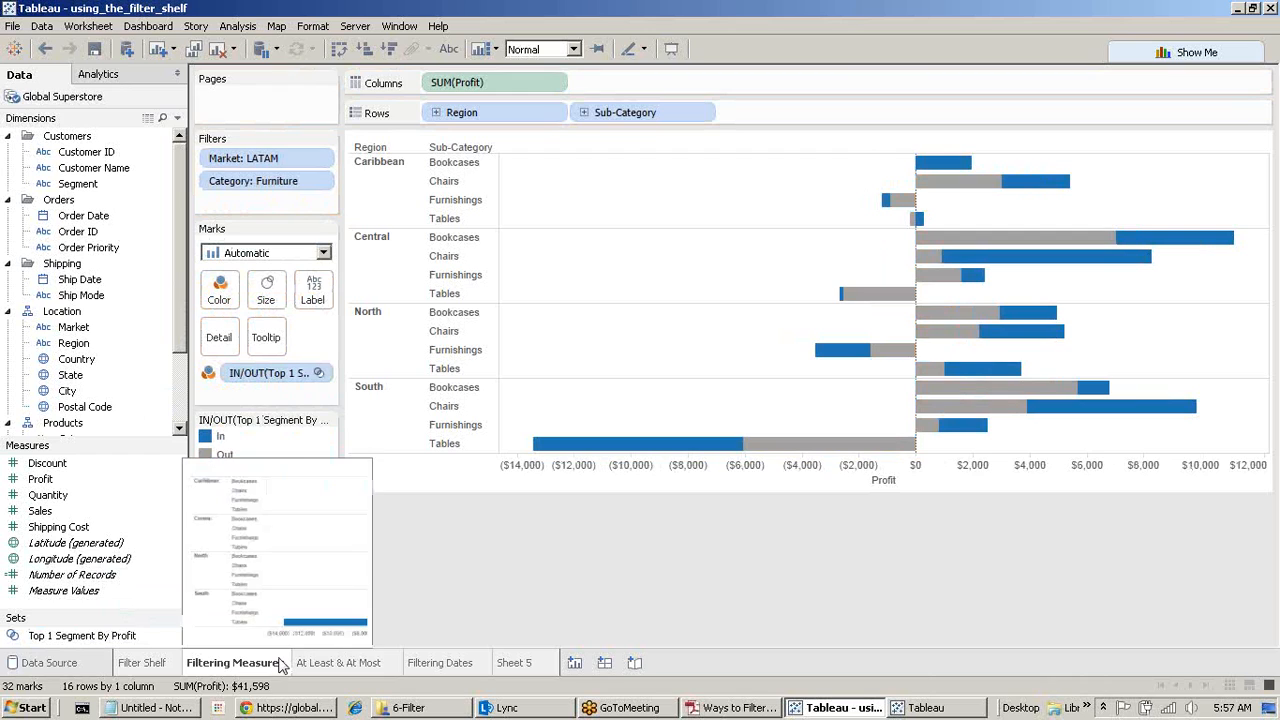
left_click(221, 438)
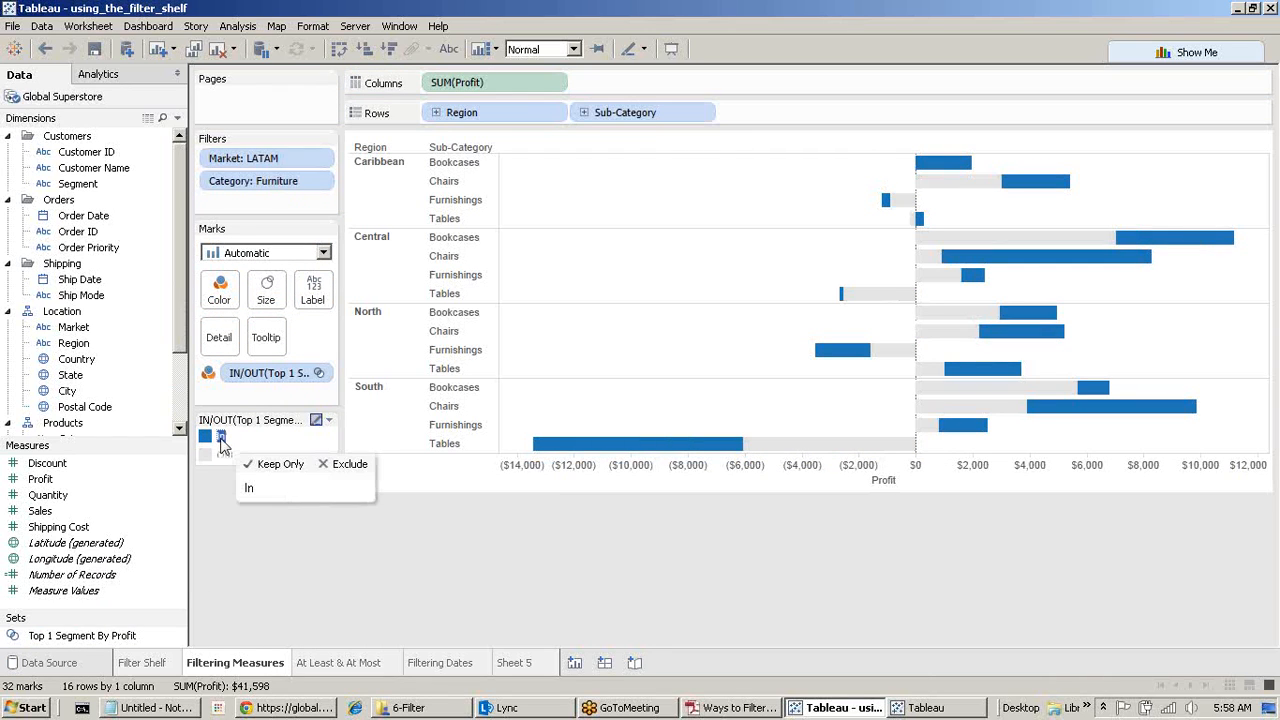
mouse_move(945, 170)
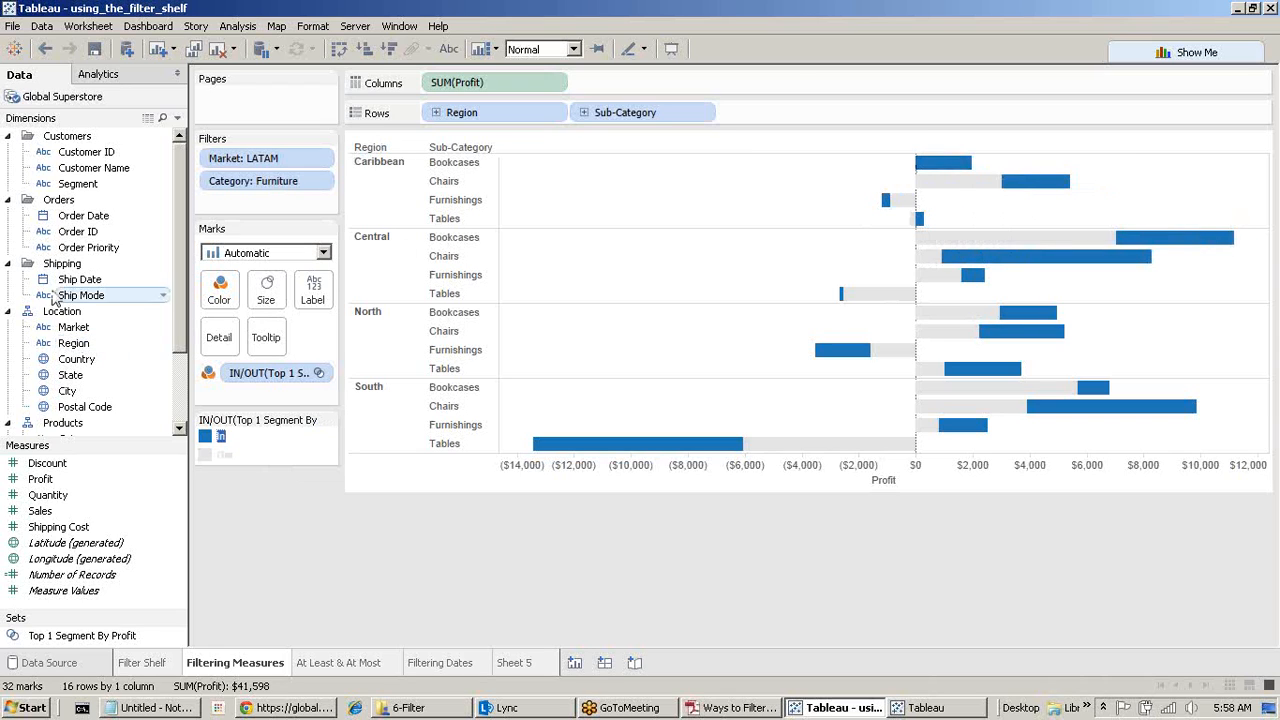
Label the bars with the Segment dimension, and highlight the set's In members in the labeled chart before clearing the highlight
left_click_drag(78, 184, 322, 300)
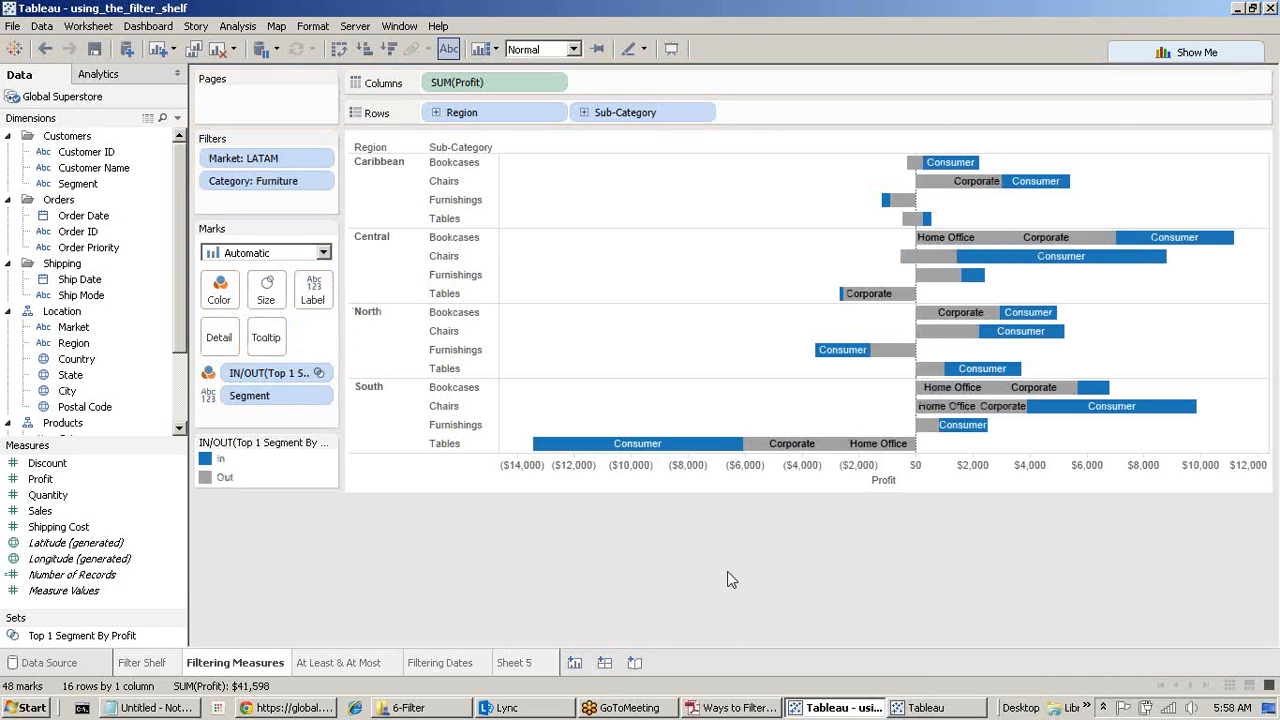
left_click(221, 459)
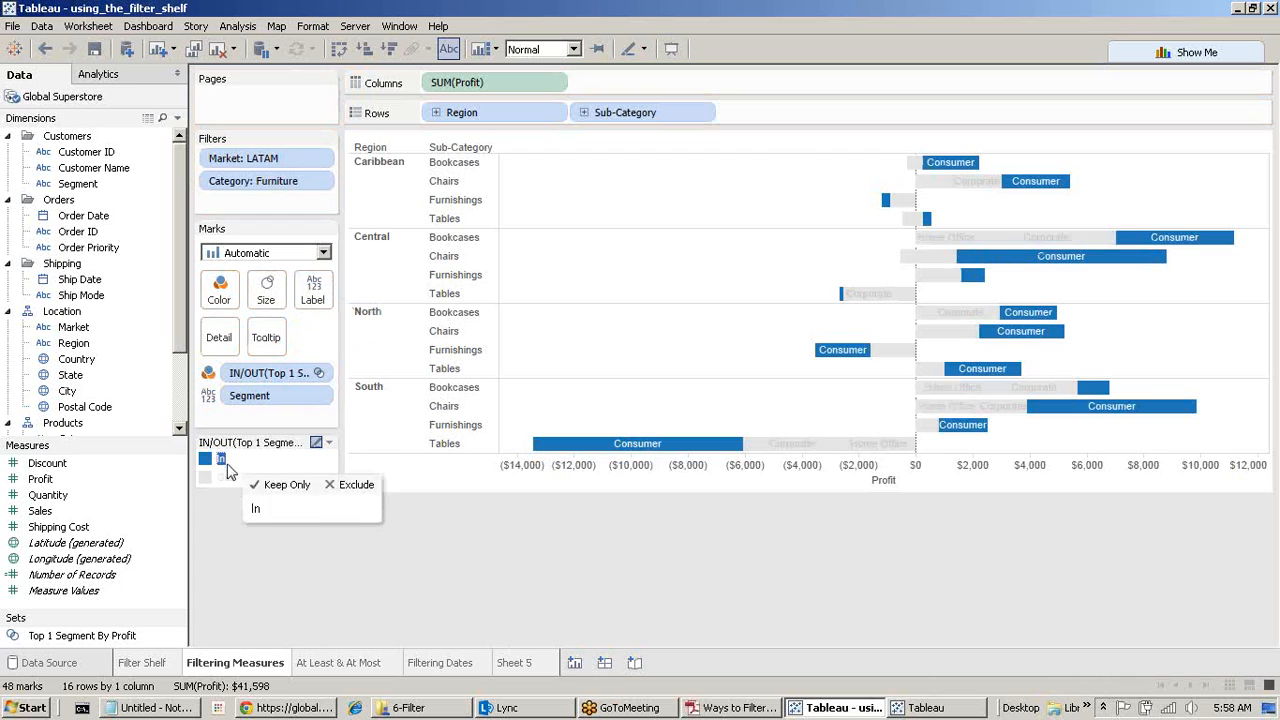
left_click(849, 603)
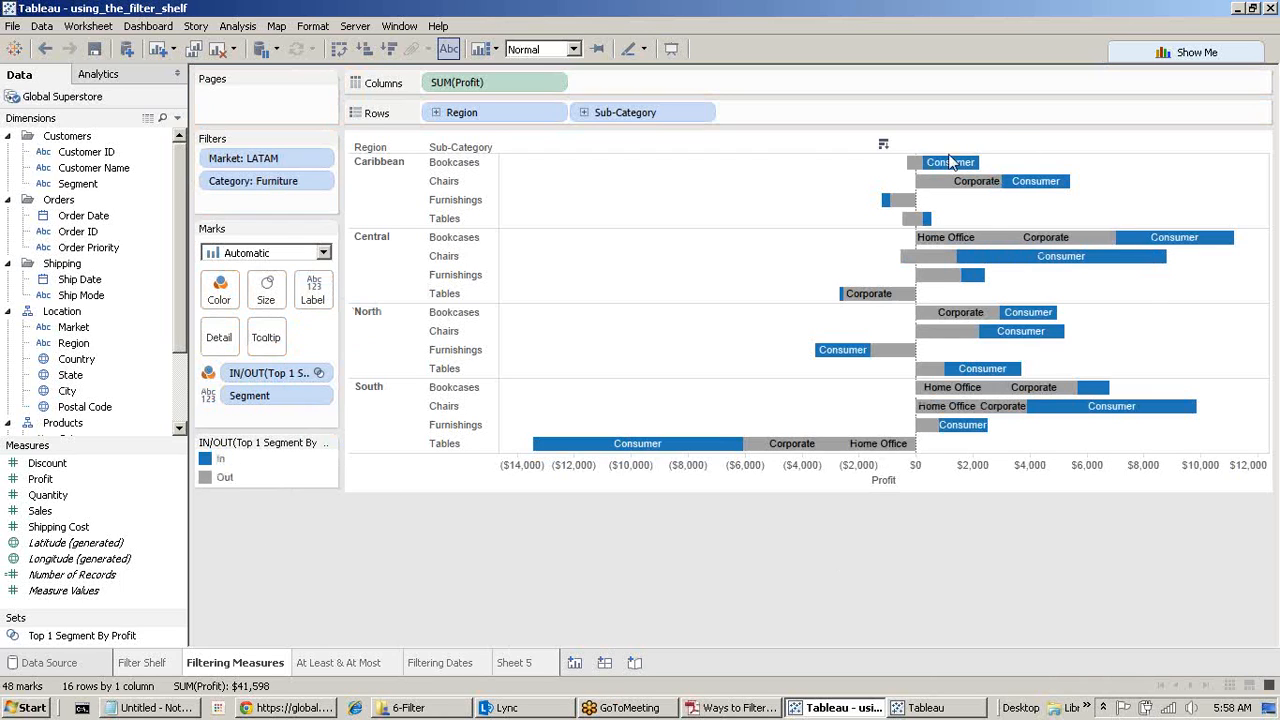
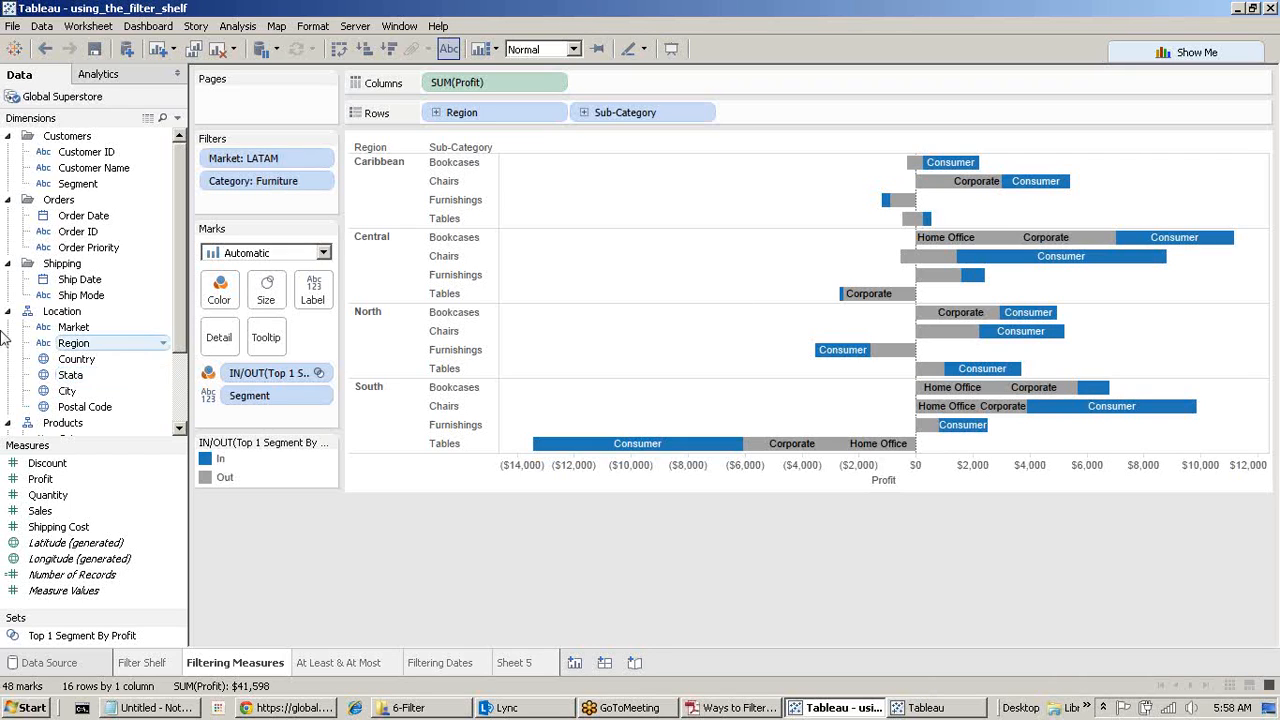
Undo the Segment labels and the set coloring on the Filtering Measures worksheet, and open the Filter Shelf worksheet
left_click(49, 57)
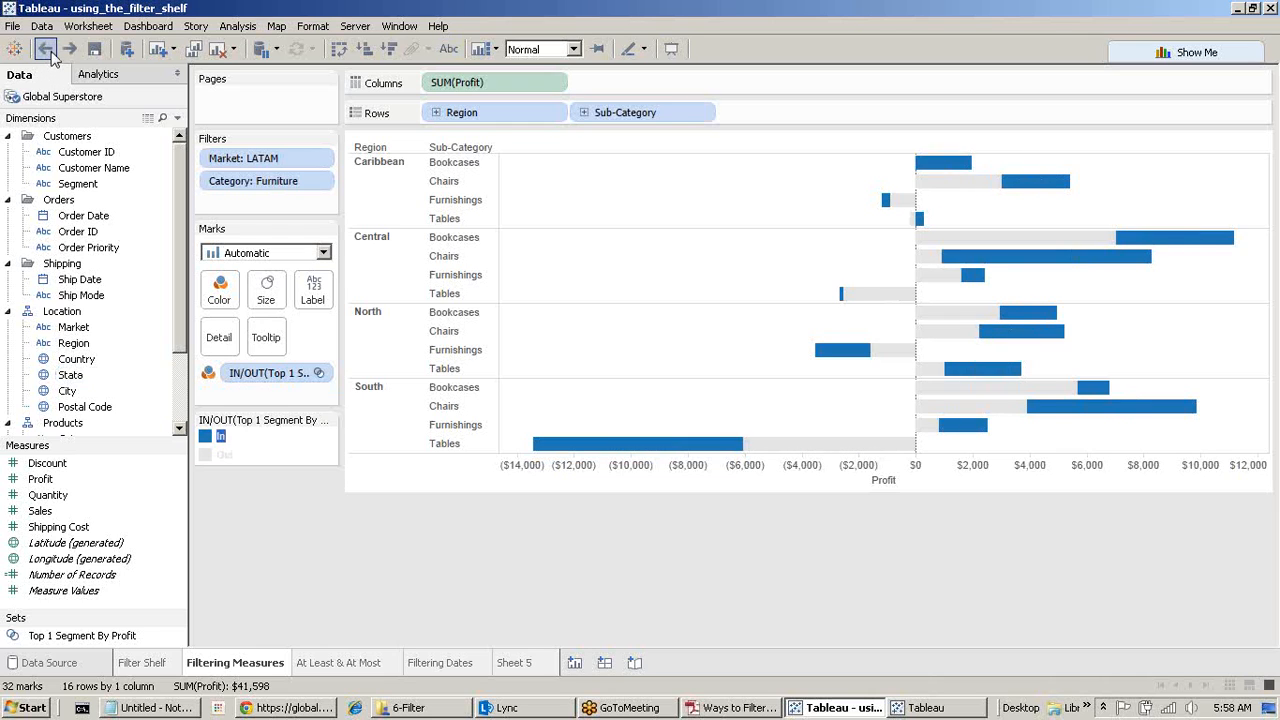
left_click(49, 57)
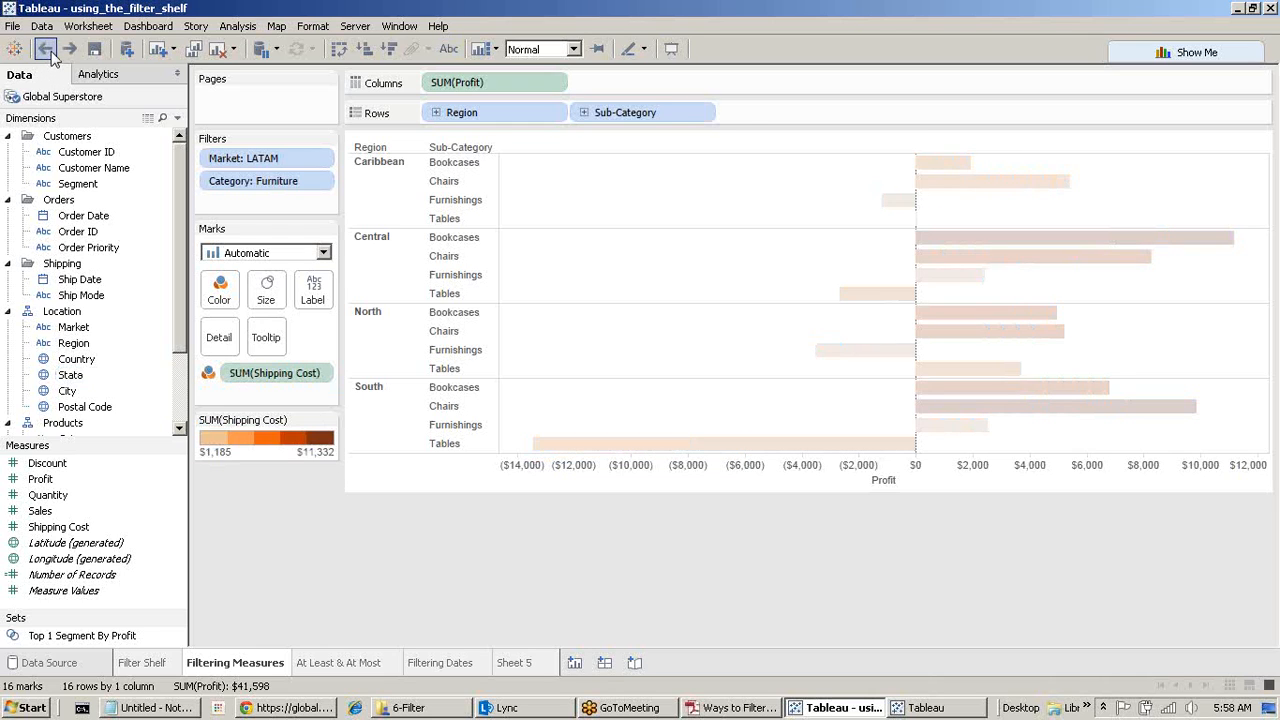
left_click(143, 663)
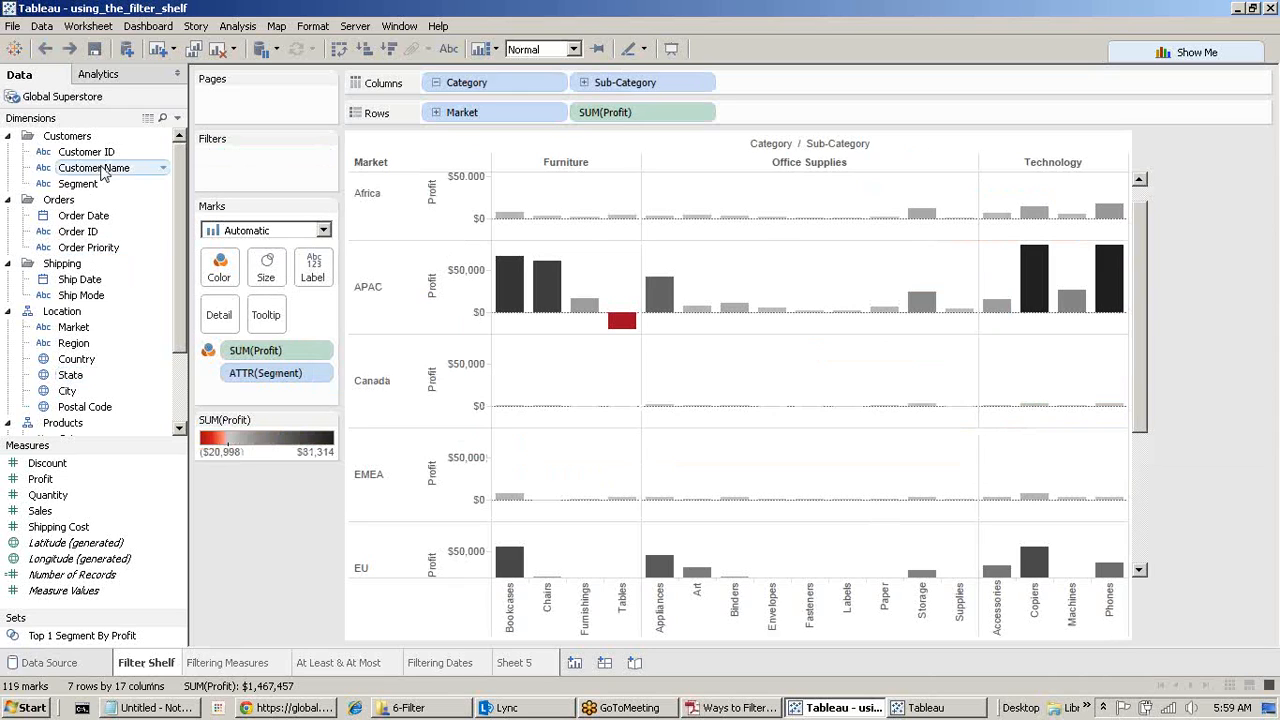
Examine the list, Use all, Condition and Top options for filtering Order Date by Months, and leave without applying a filter
left_click_drag(85, 216, 220, 178)
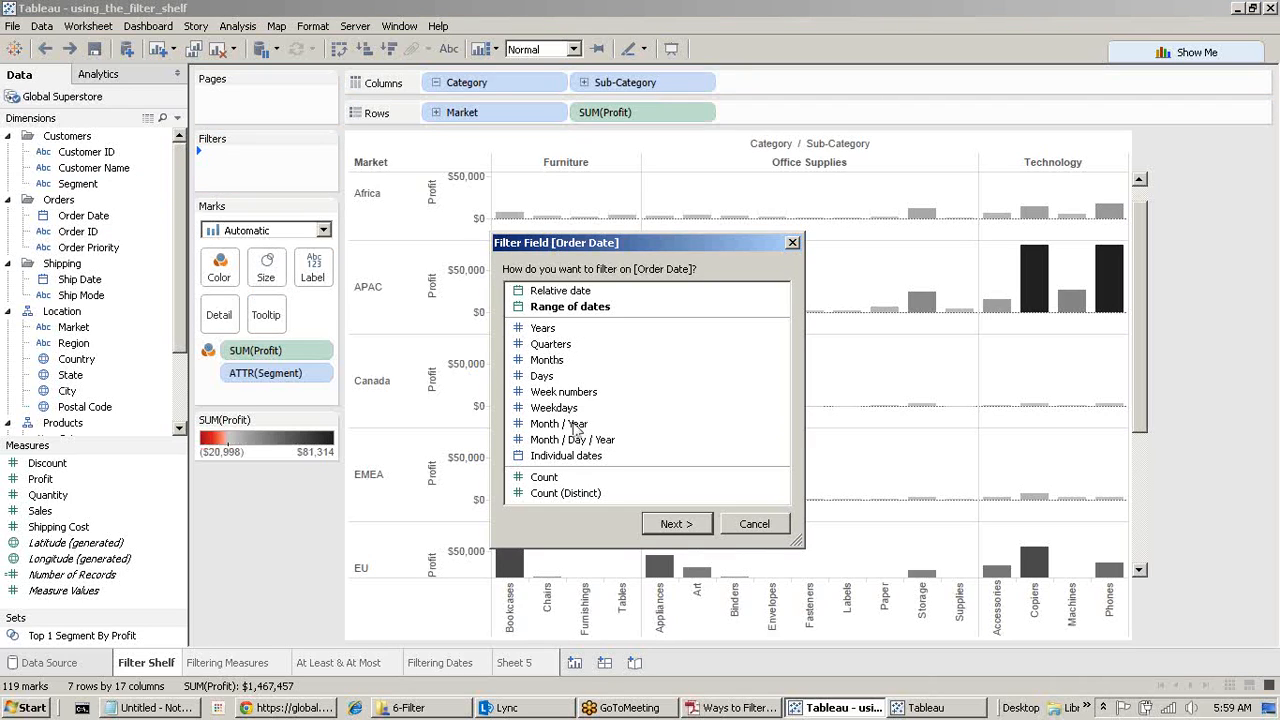
left_click(560, 362)
left_click(670, 523)
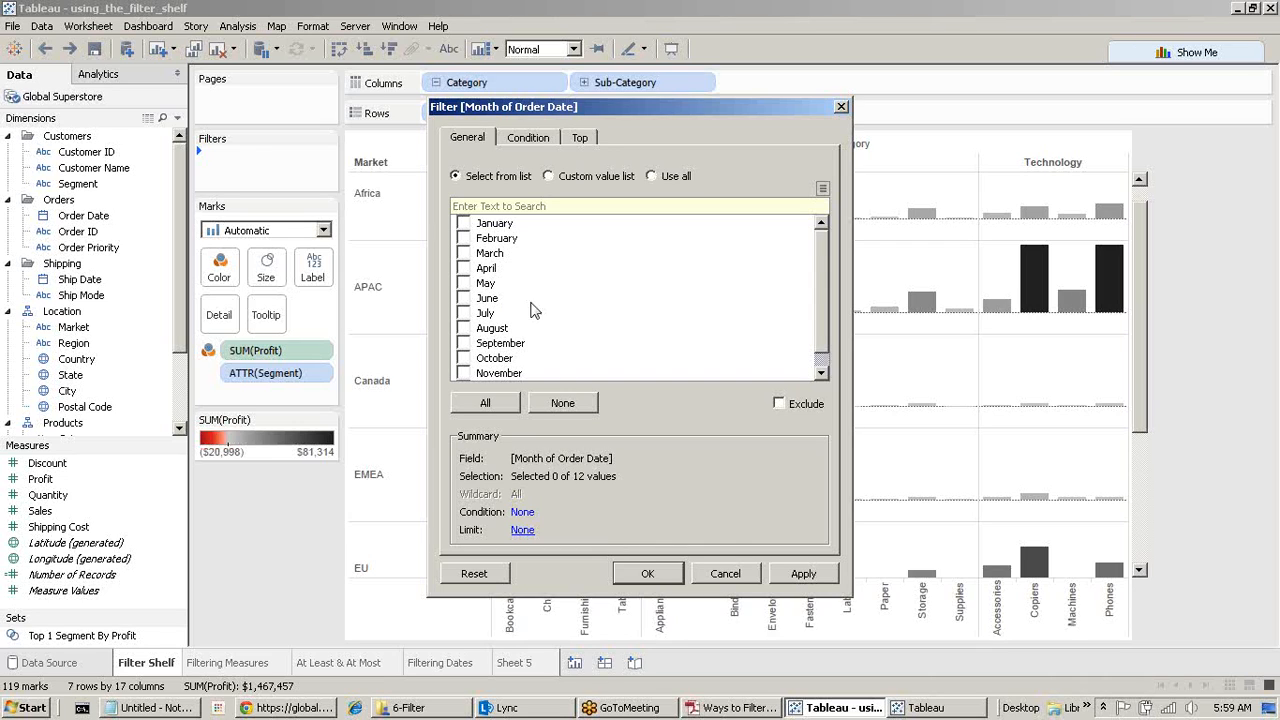
left_click_drag(826, 256, 824, 320)
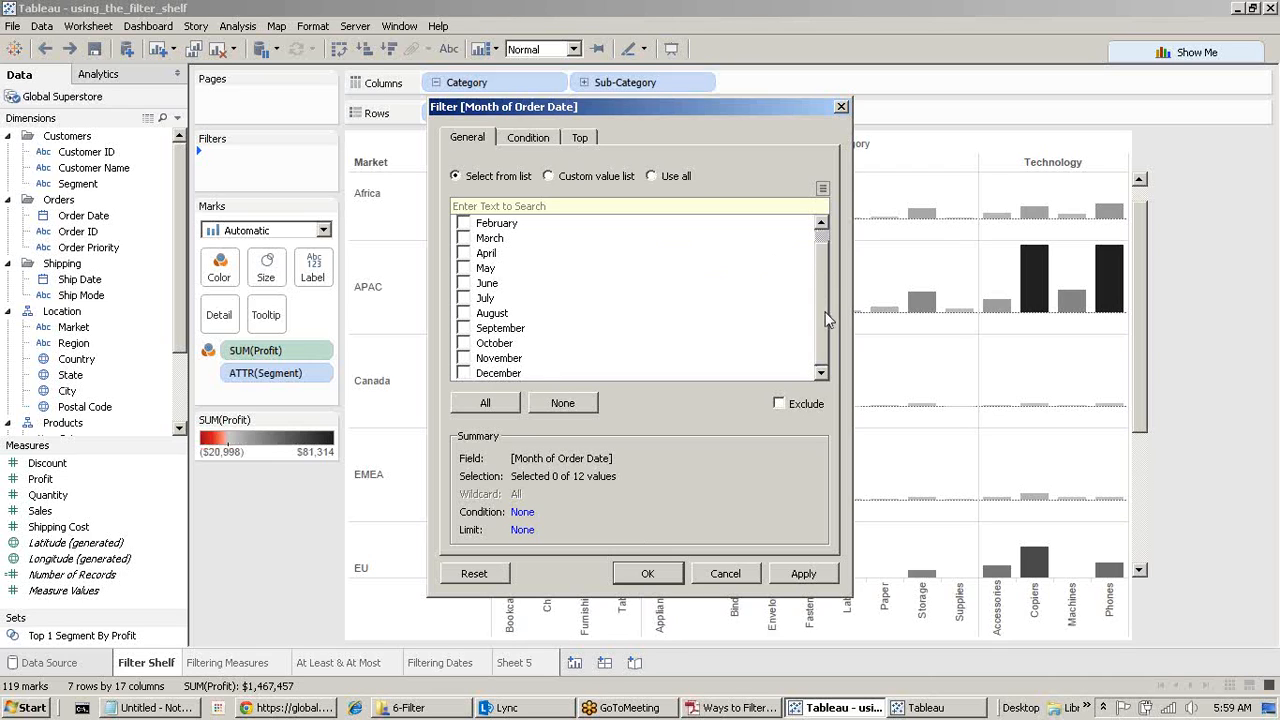
left_click(655, 176)
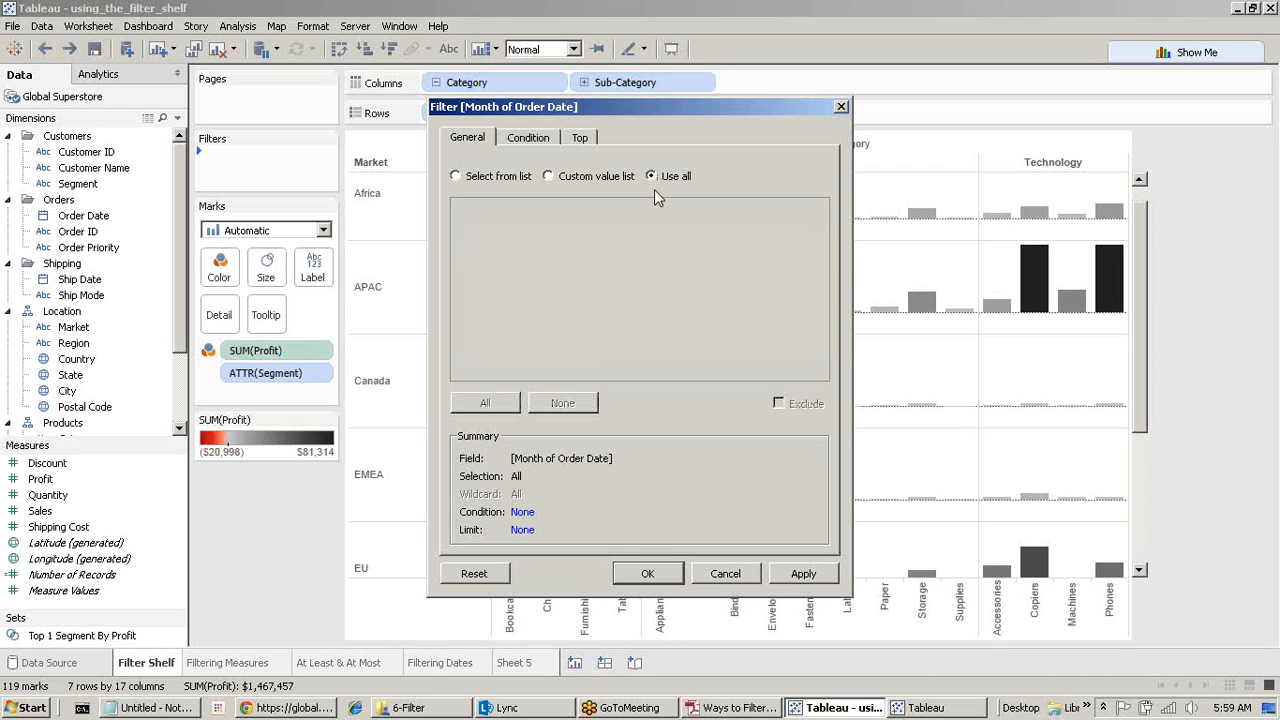
left_click(530, 140)
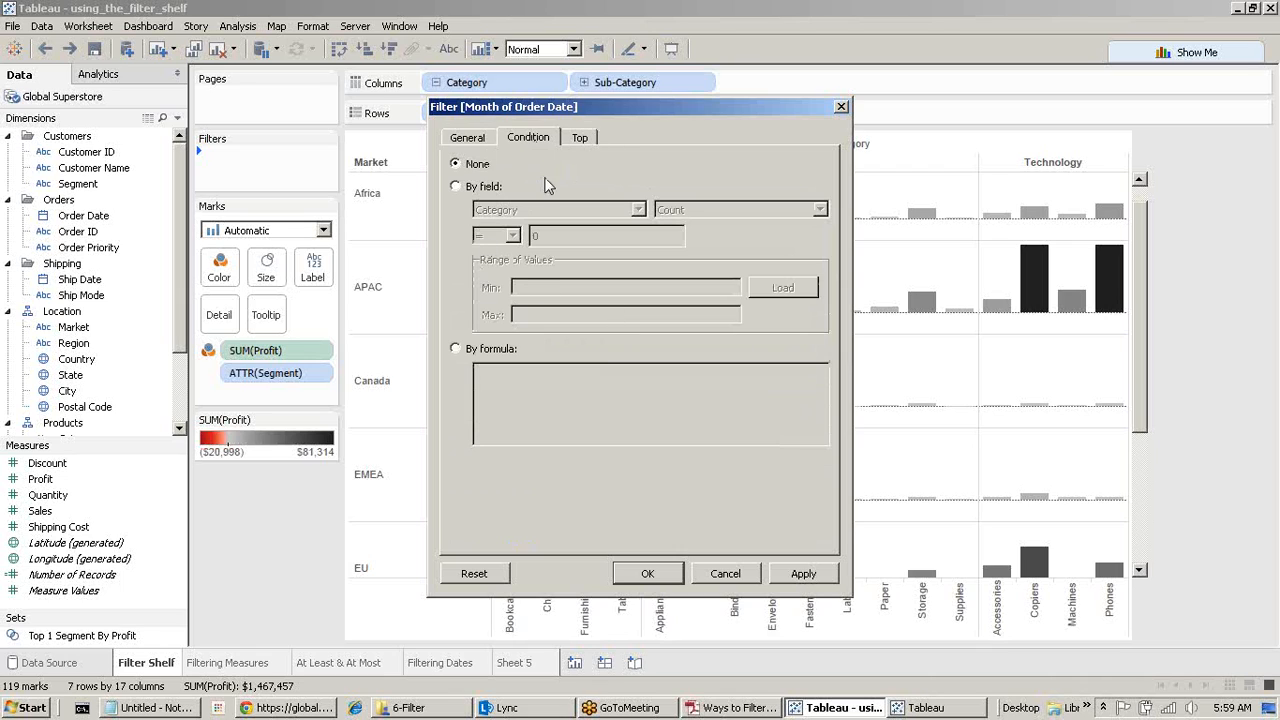
left_click(590, 142)
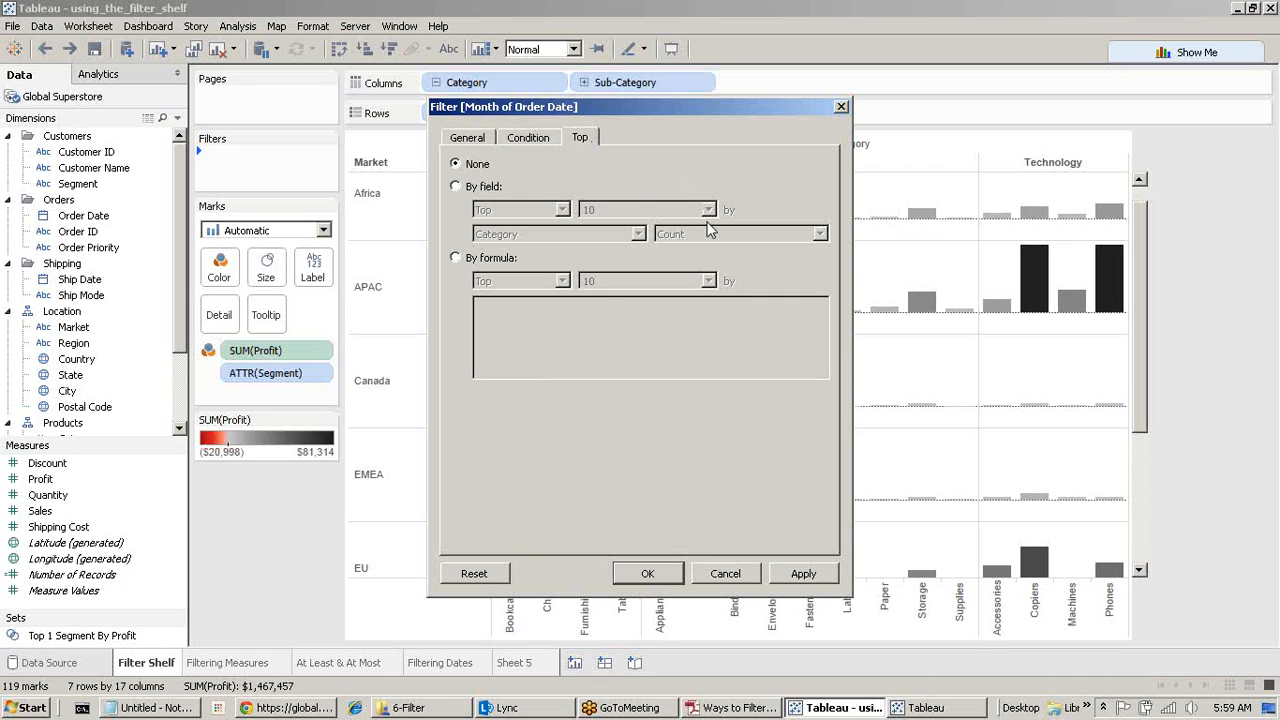
left_click(469, 140)
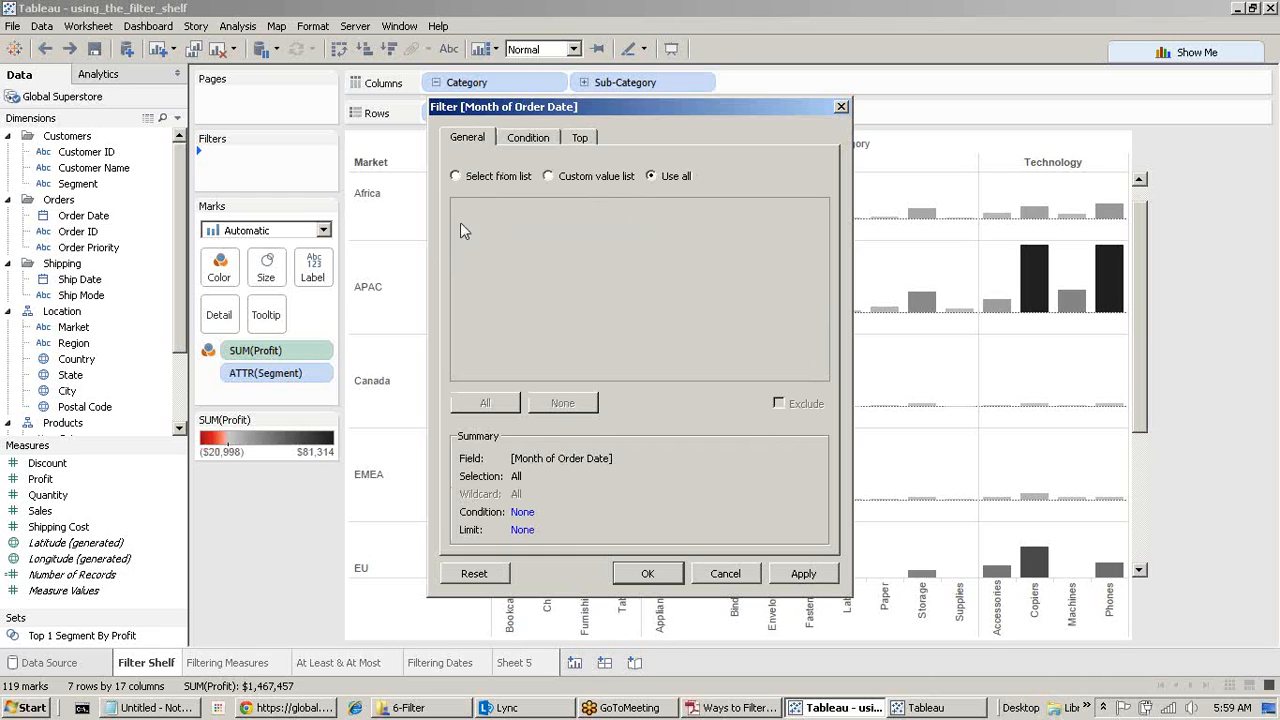
left_click(456, 176)
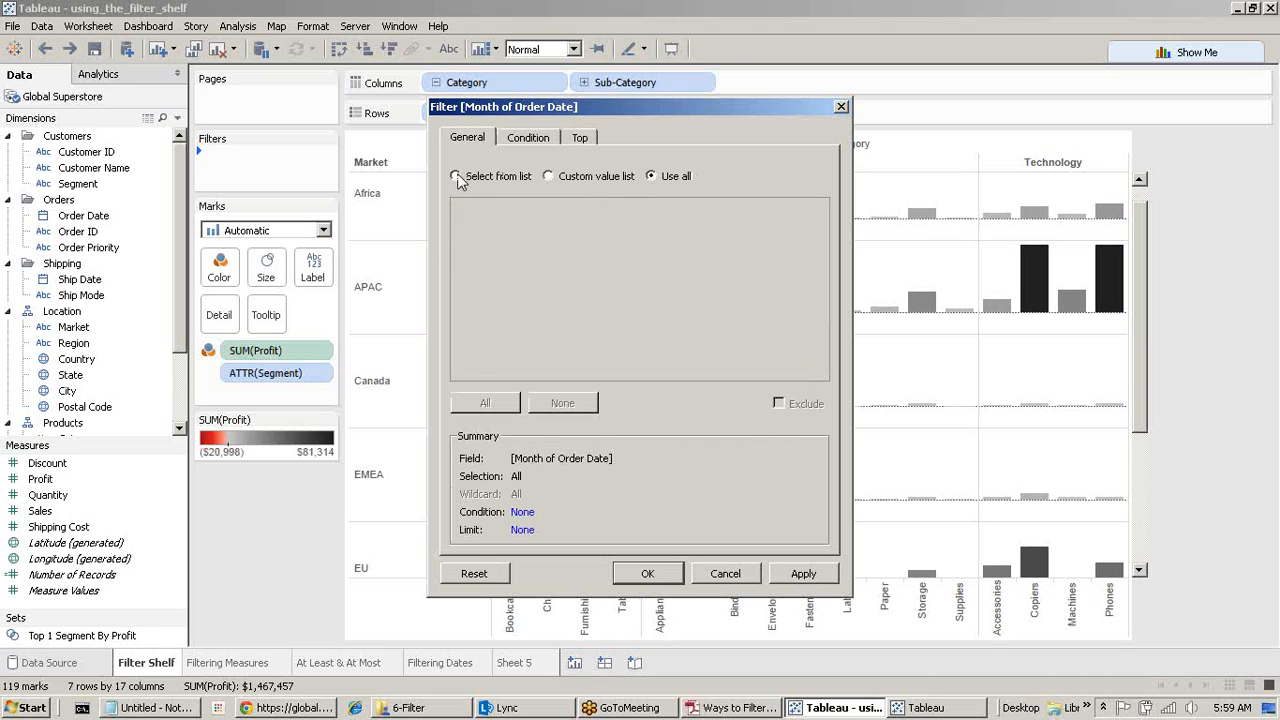
left_click(716, 572)
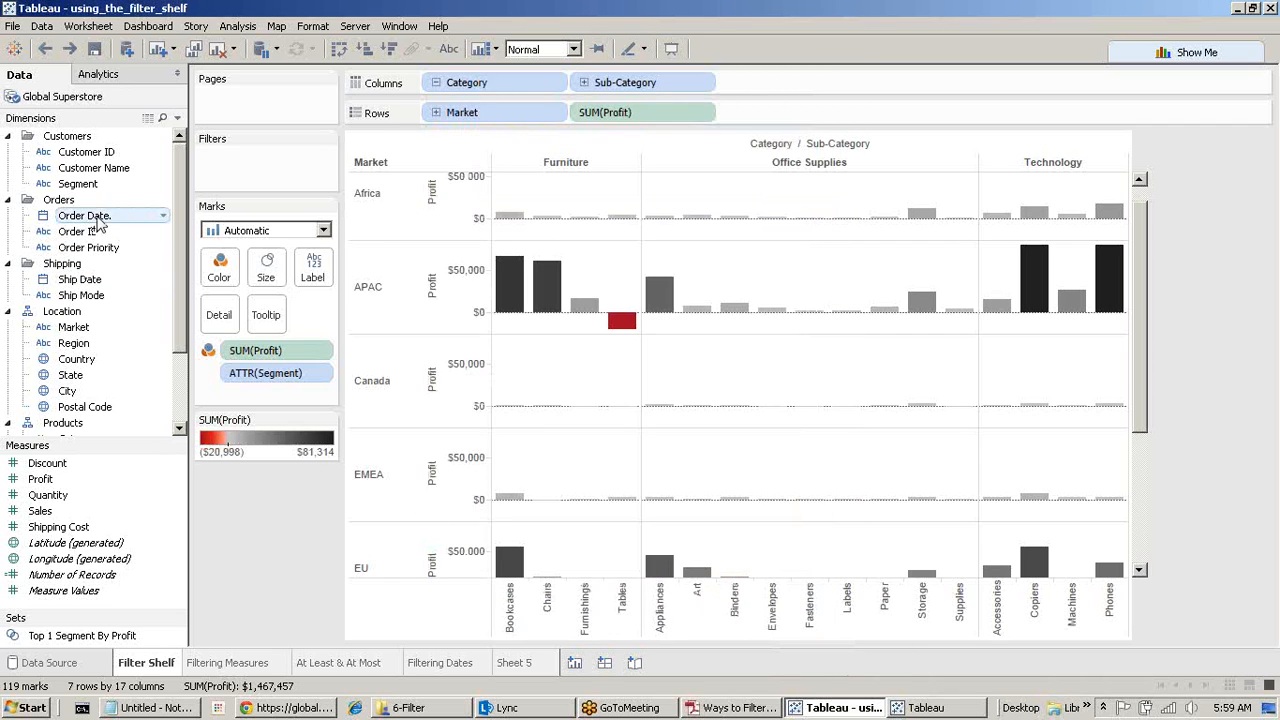
Examine the date list, Condition and Top options for filtering Order Date by Individual dates, and leave without applying a filter
left_click_drag(83, 215, 228, 193)
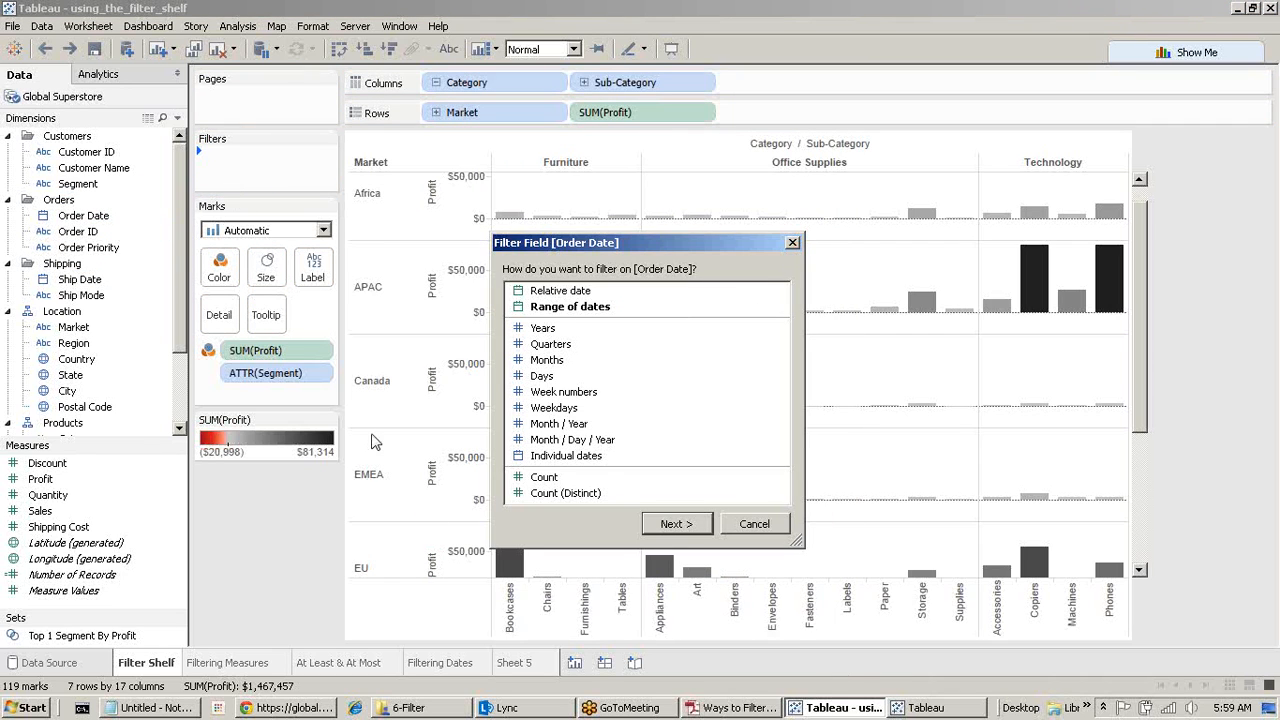
left_click(558, 460)
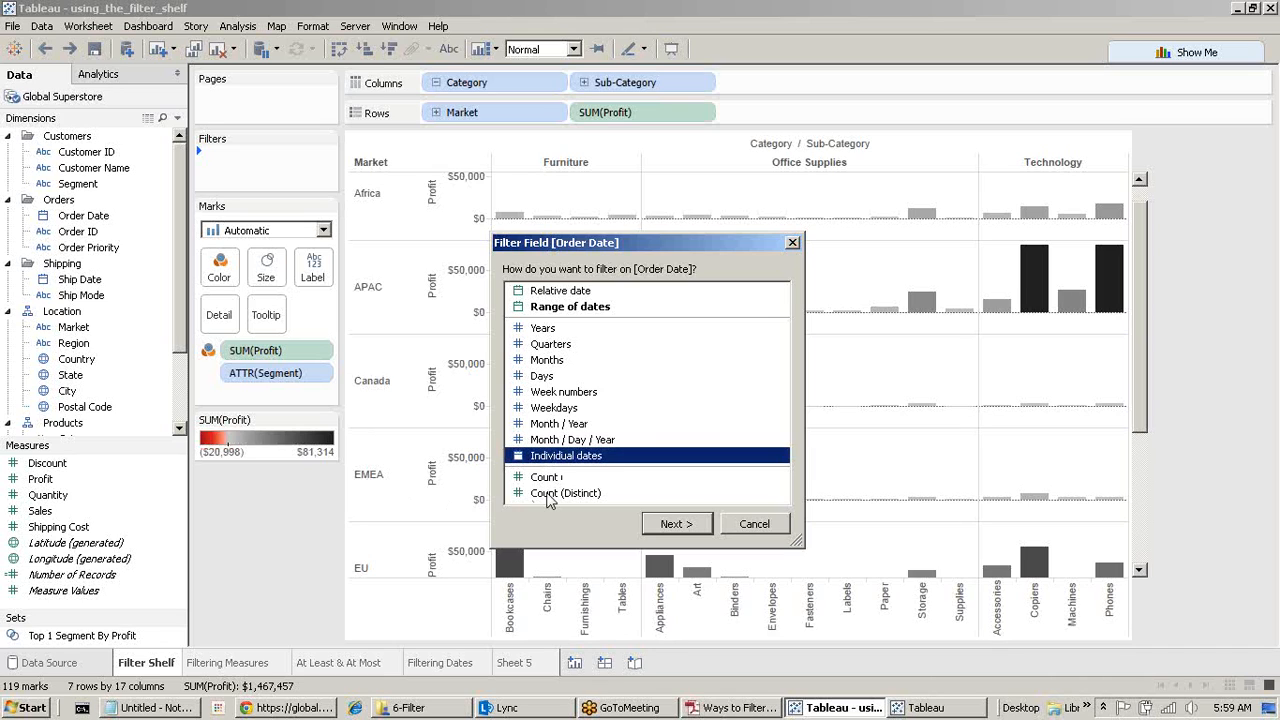
left_click(672, 524)
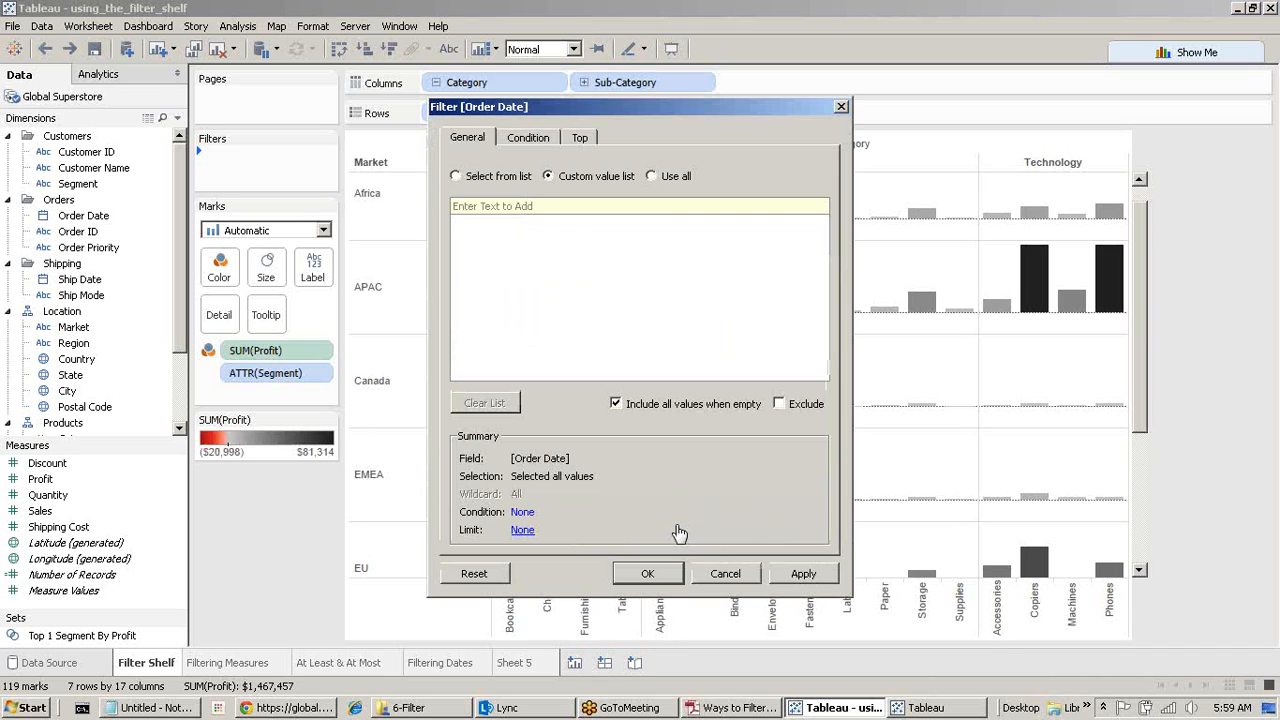
left_click(455, 176)
left_click_drag(829, 240, 840, 408)
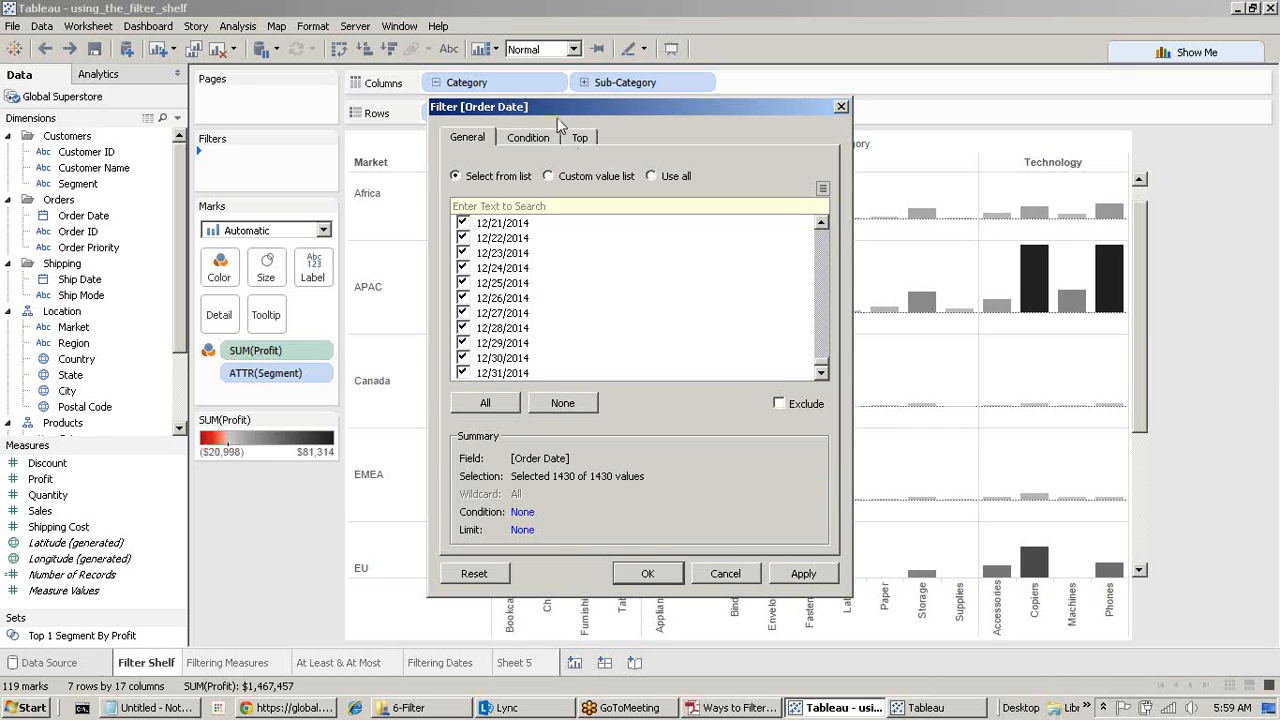
left_click(532, 137)
left_click(578, 140)
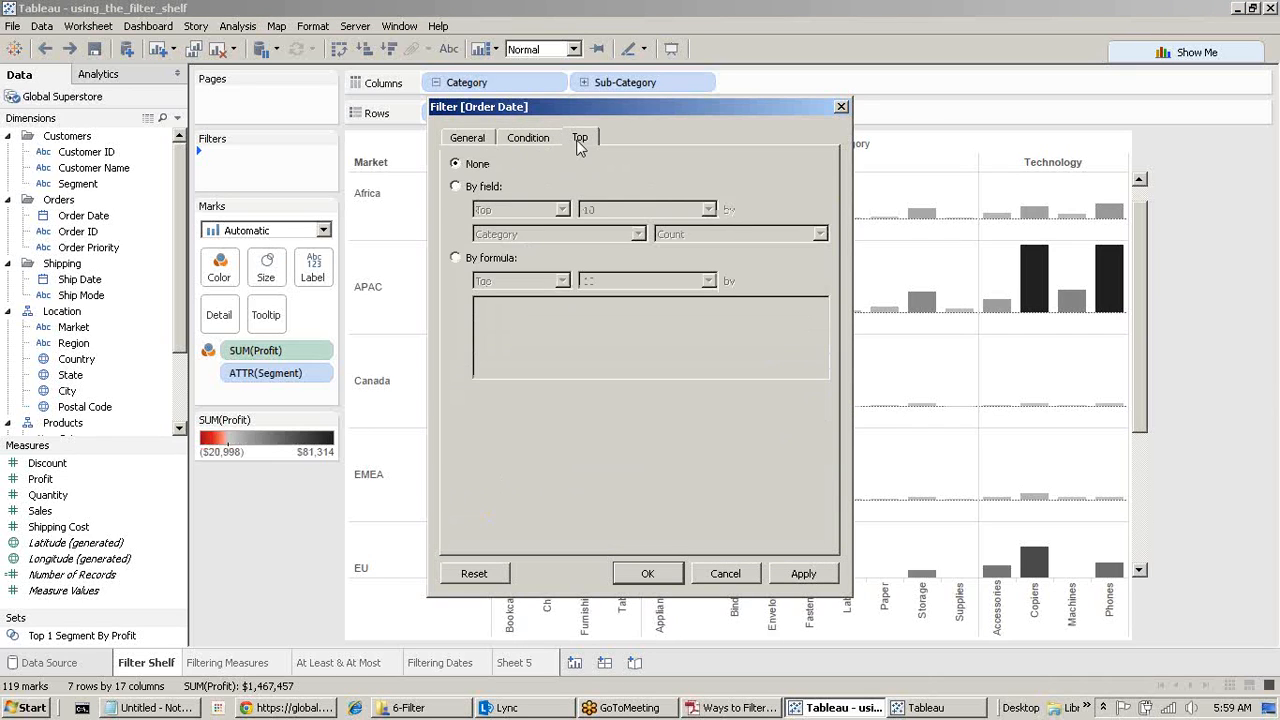
left_click(737, 578)
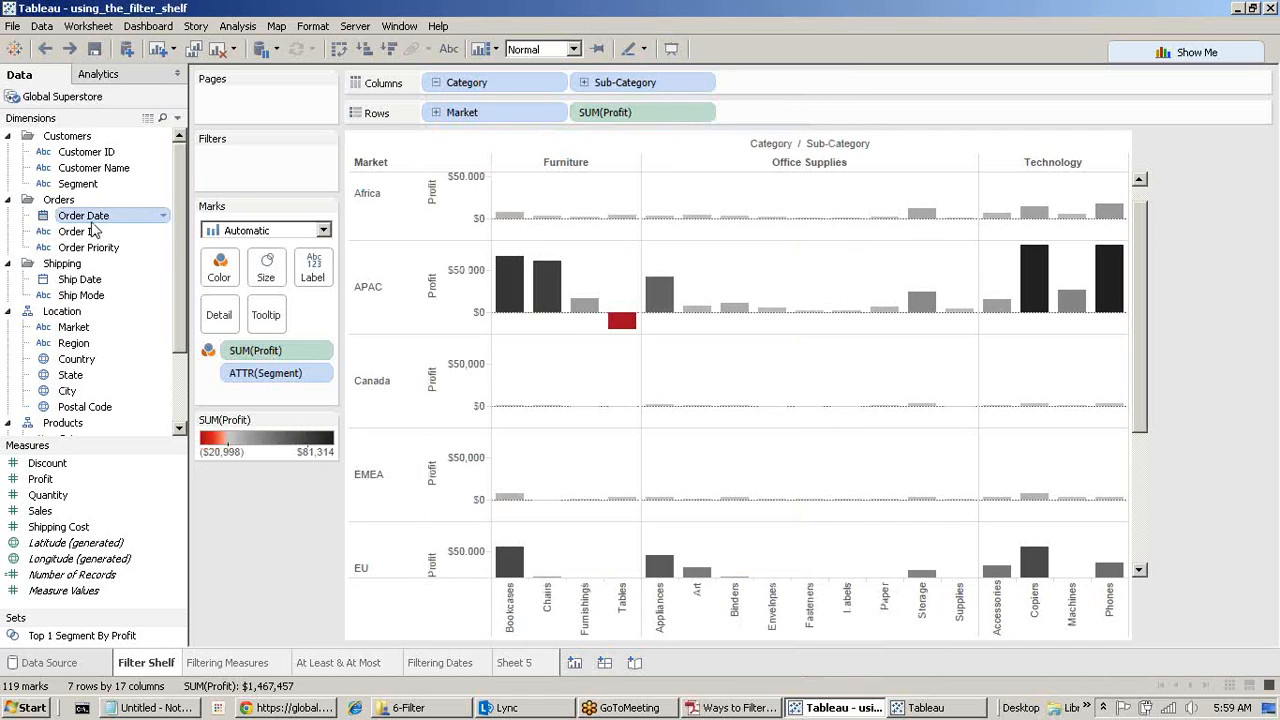
Filter the worksheet by Order Date as a relative date covering the last 3 days
left_click_drag(85, 215, 255, 187)
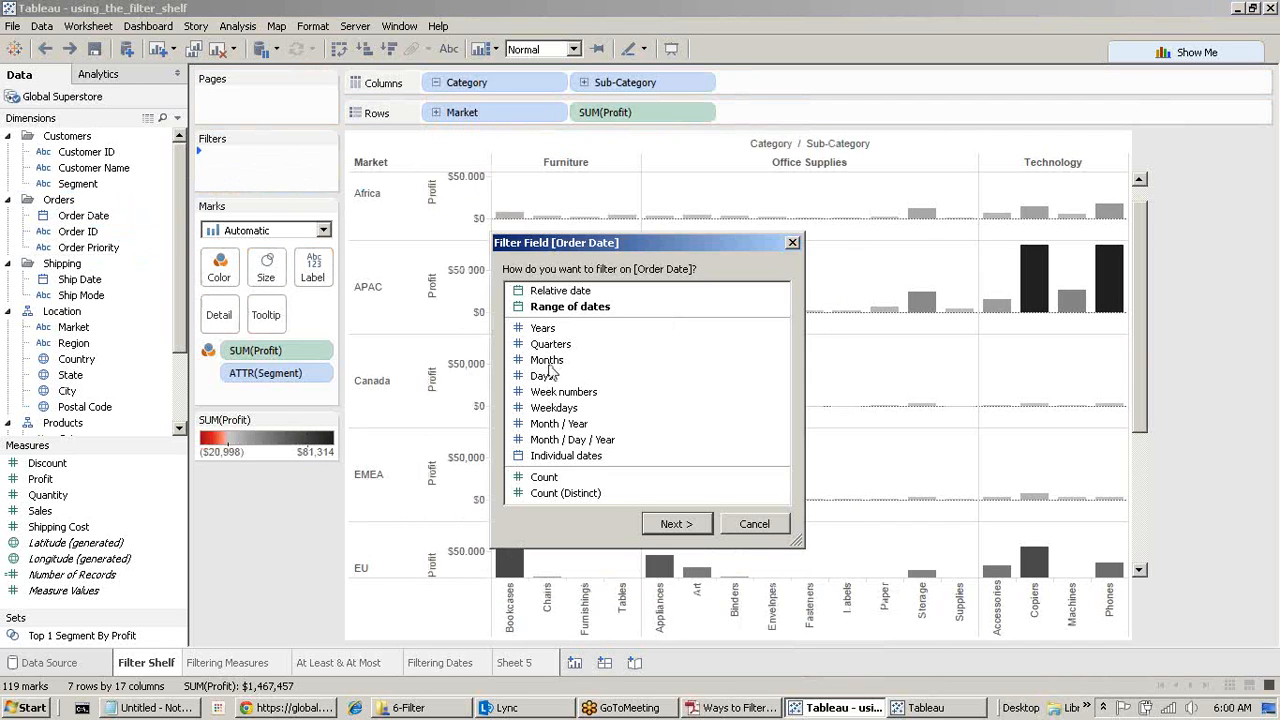
left_click(551, 292)
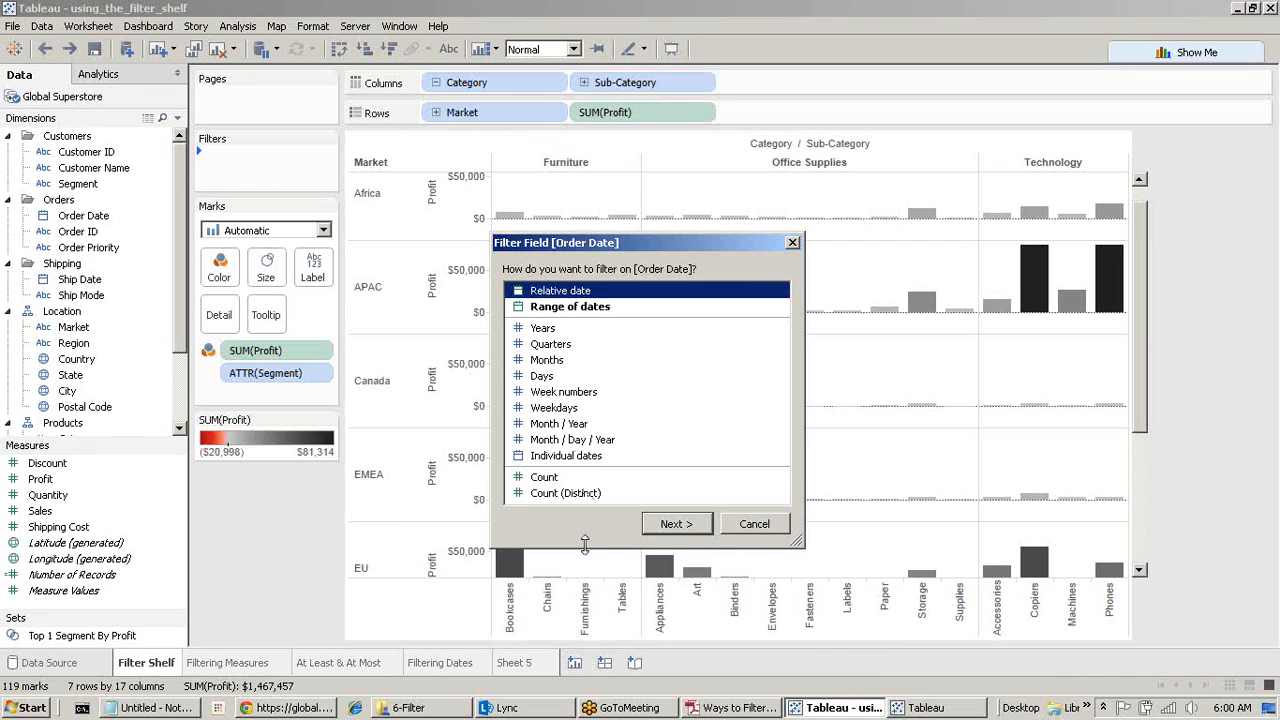
left_click(689, 526)
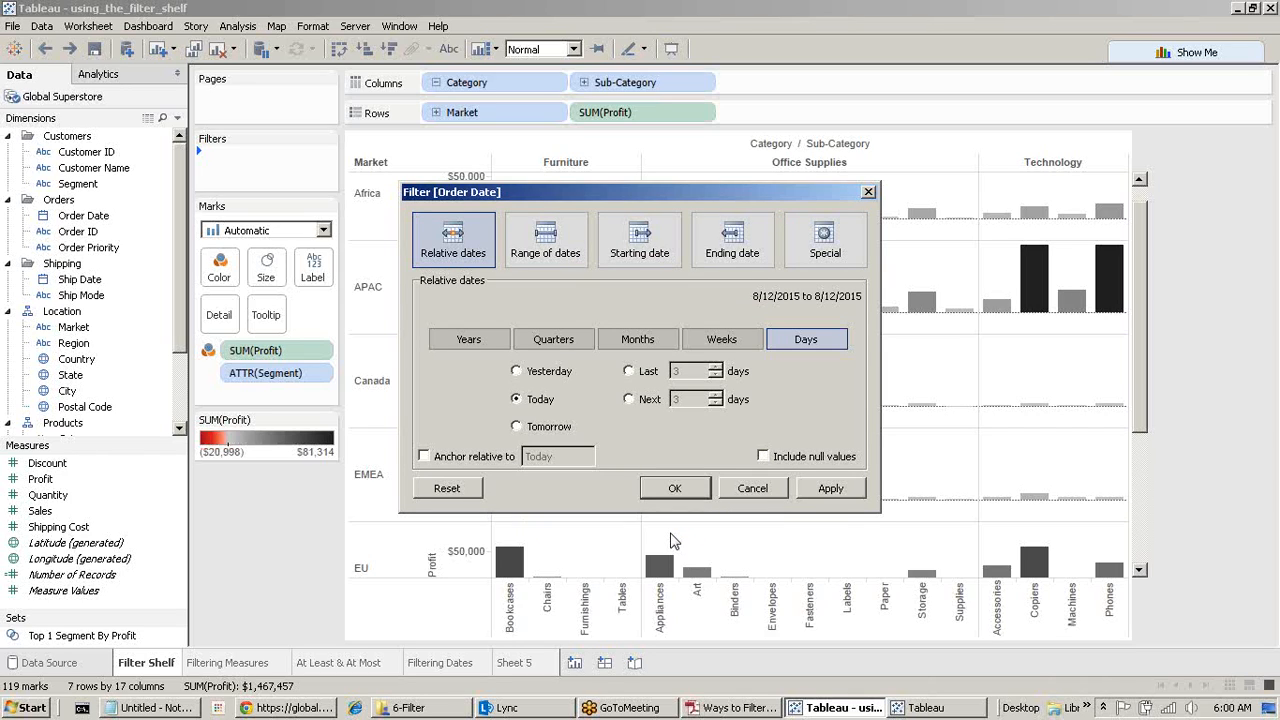
left_click(662, 345)
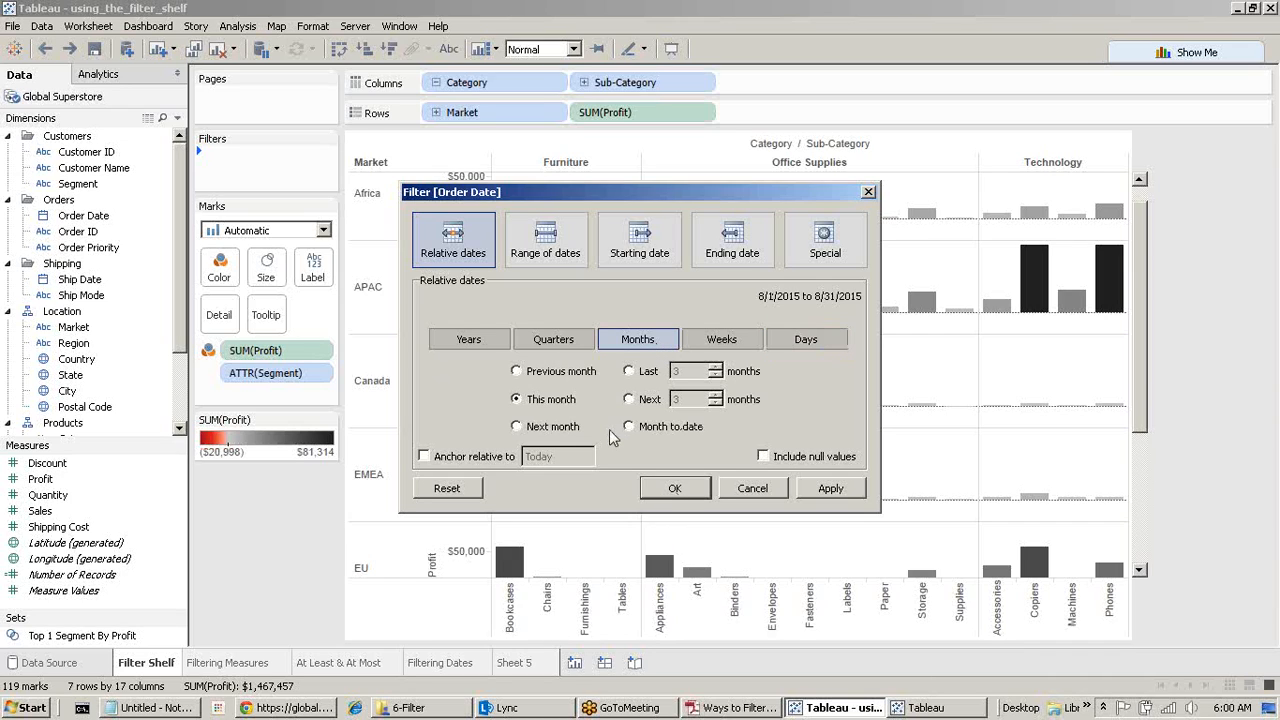
left_click(806, 343)
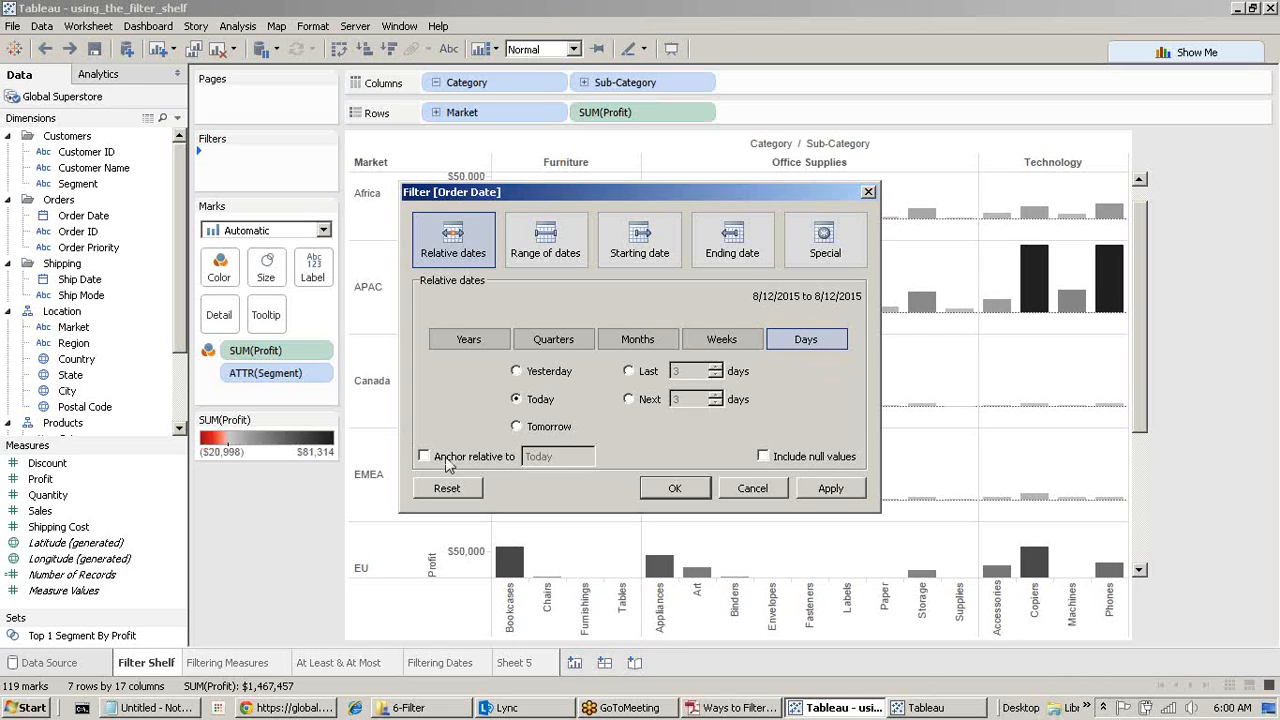
left_click(628, 371)
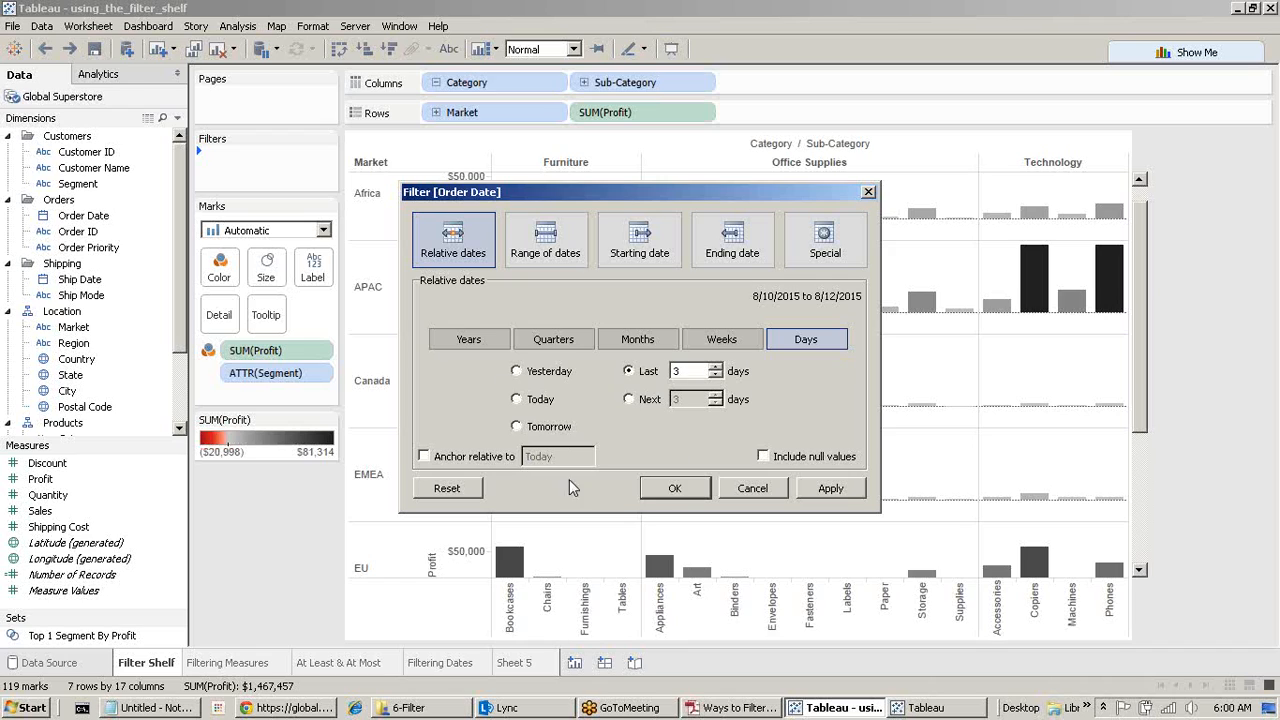
left_click(676, 488)
Show the quick filter for Order Date and set its relative range to the last 9 days
left_click(322, 162)
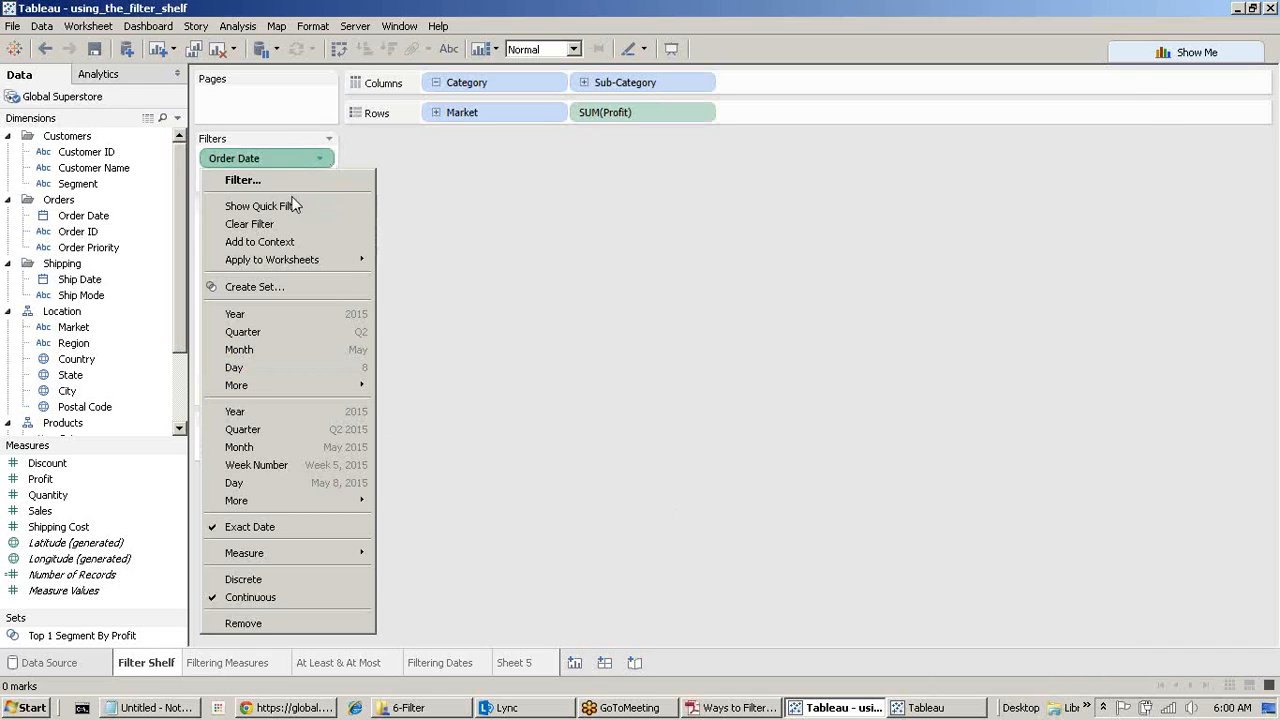
left_click(288, 204)
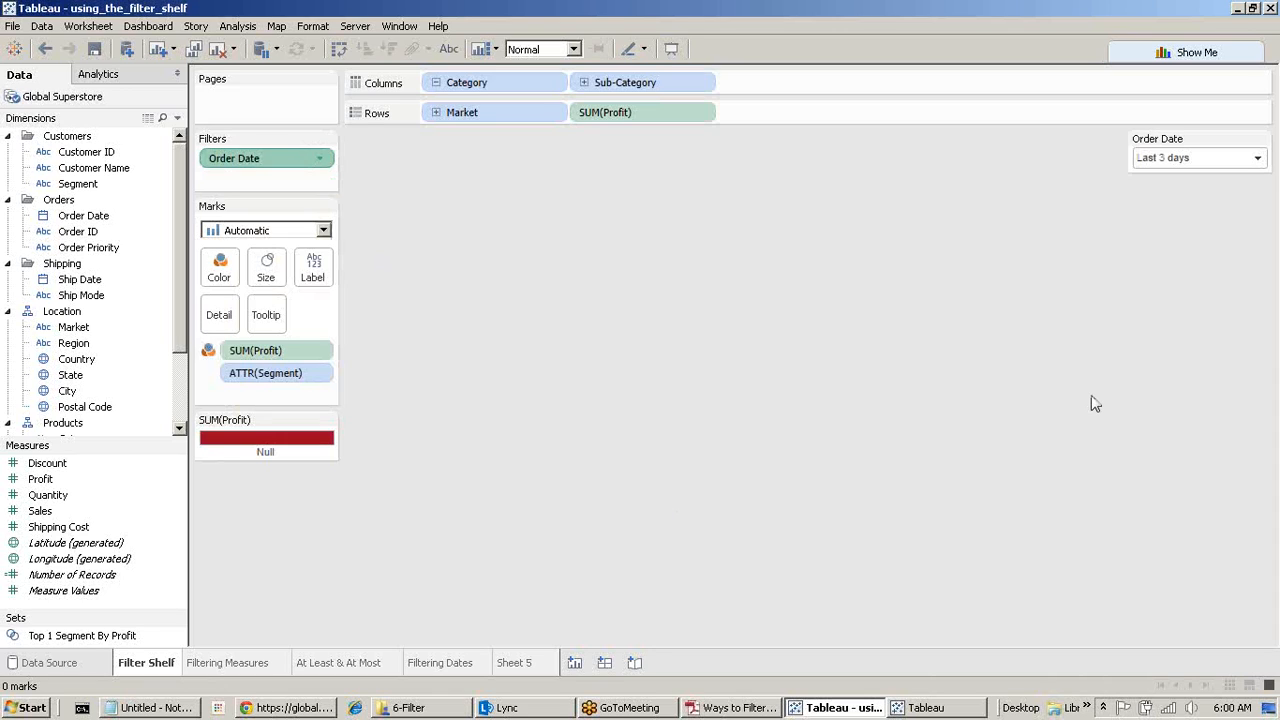
left_click(1257, 158)
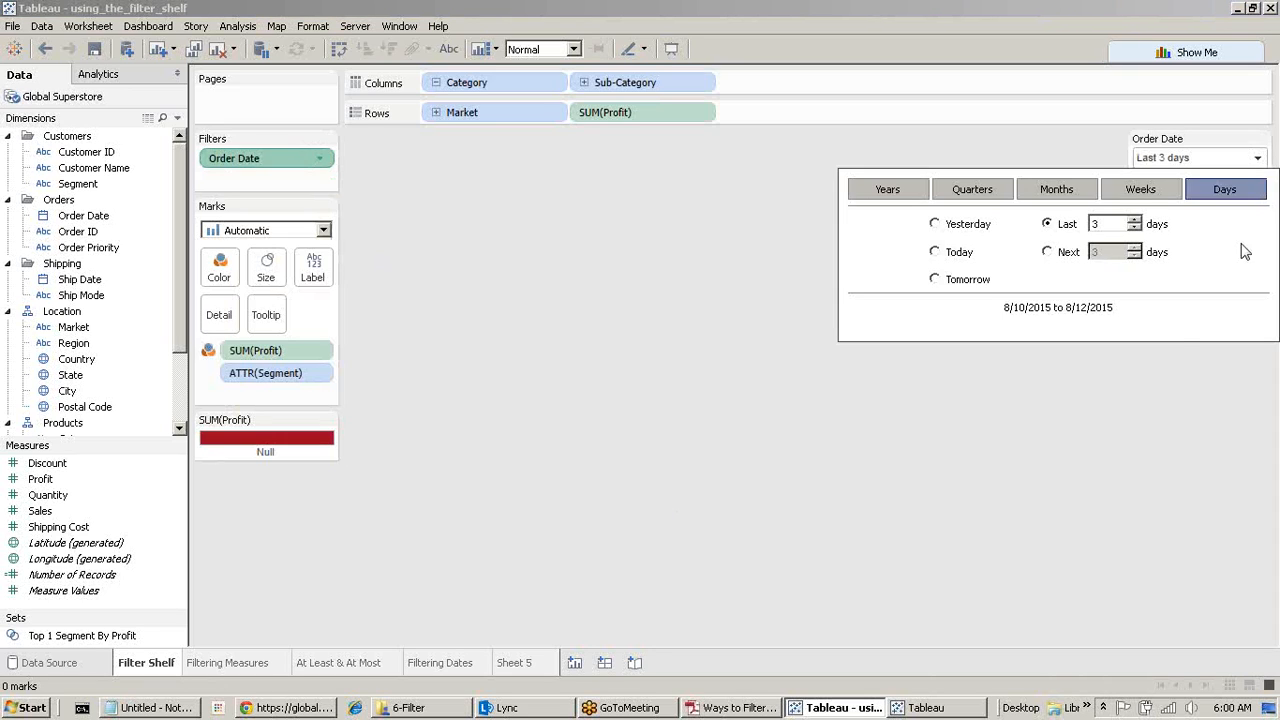
left_click(1136, 228)
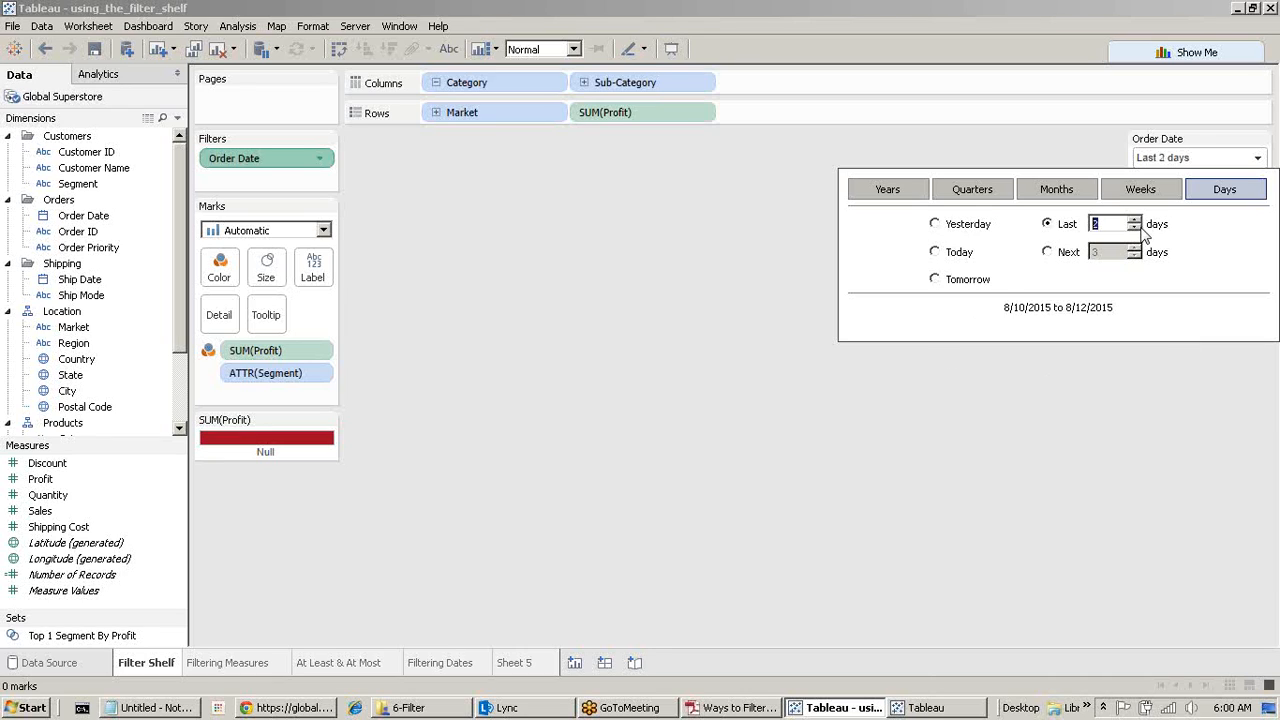
left_click(1139, 220)
left_click(1139, 220)
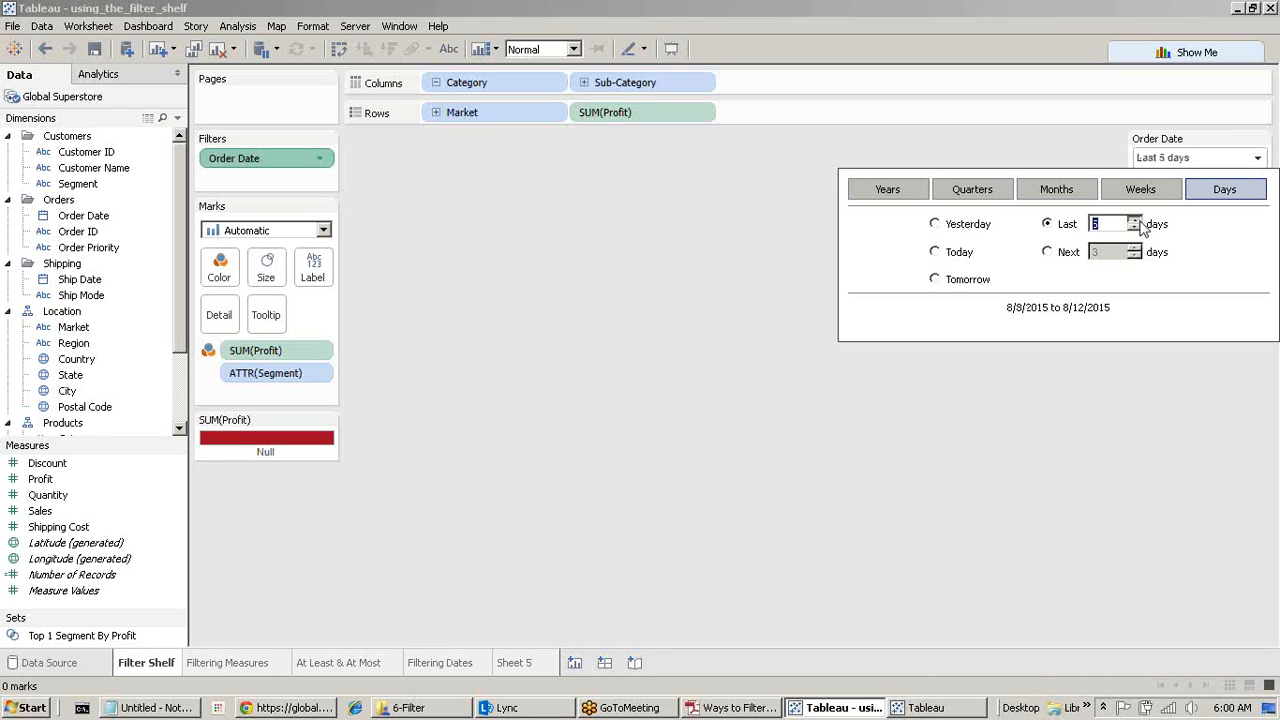
left_click(1140, 220)
left_click(1066, 452)
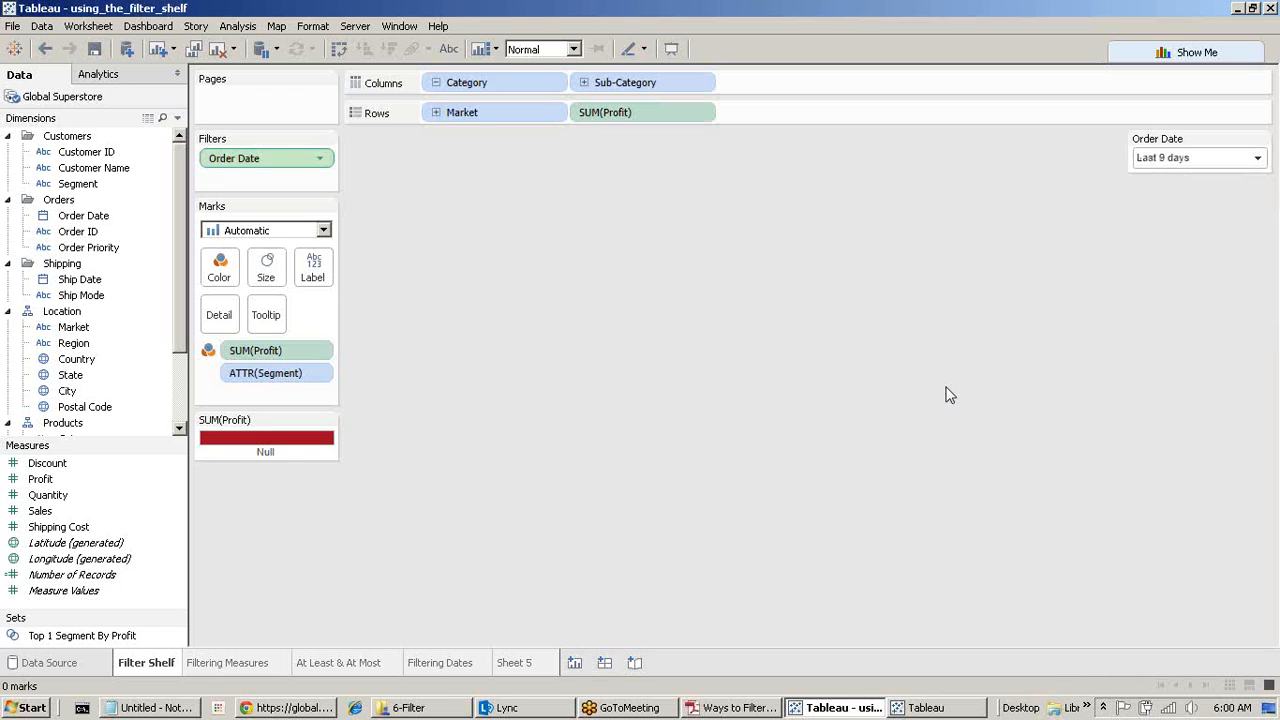
Try Order Date quick filter ranges from the last 1 up to 10 months, and change the range to the last 10 years
left_click(1258, 158)
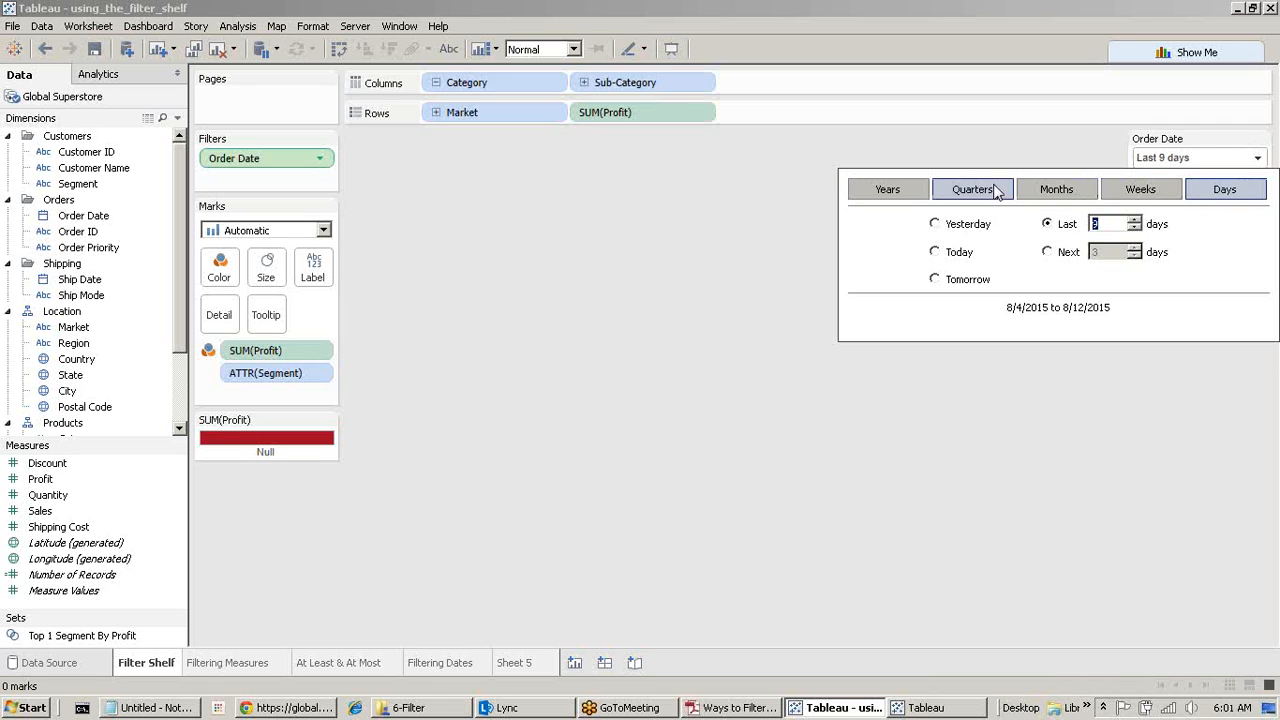
left_click(1052, 195)
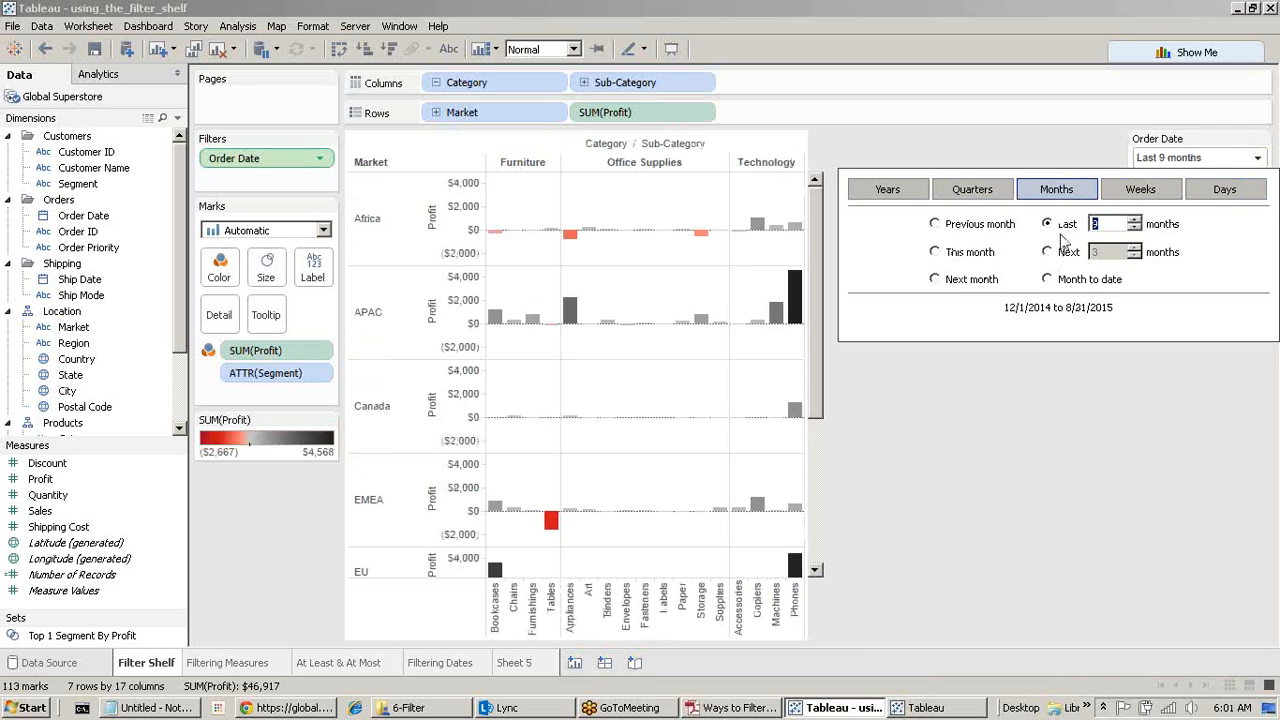
type("1")
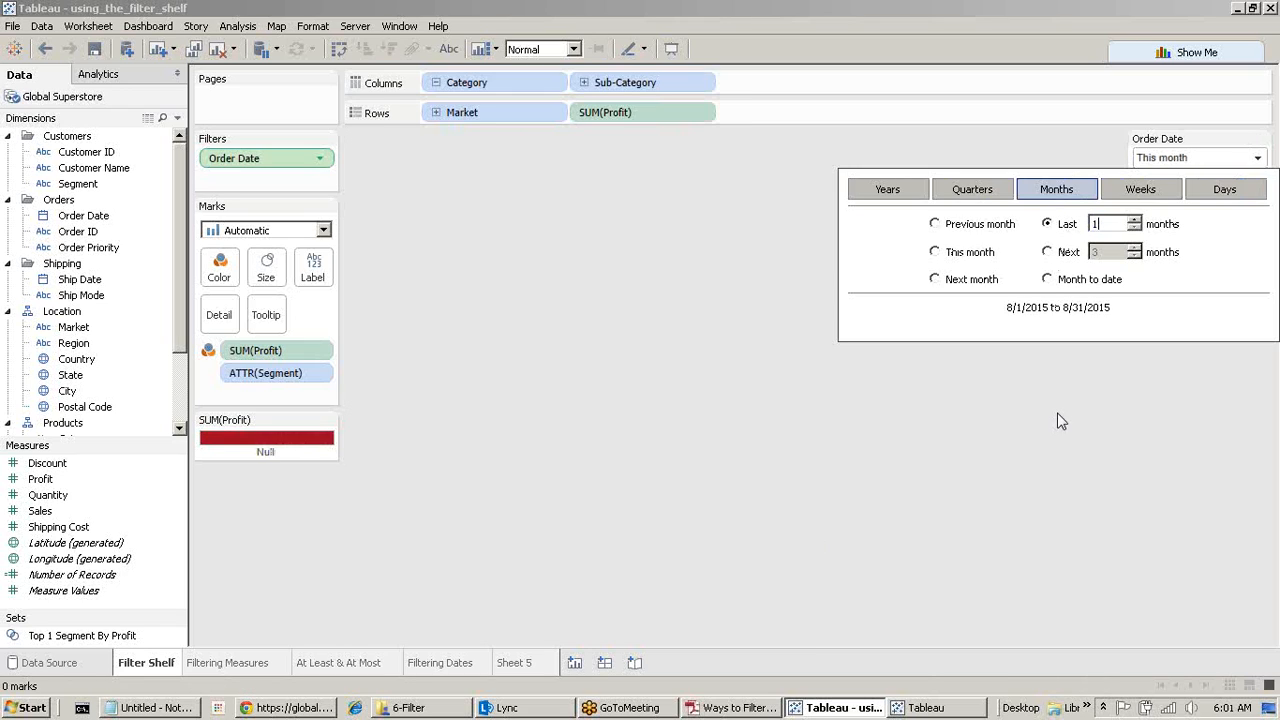
key("BackSpace")
type("2")
left_click_drag(1114, 223, 1035, 232)
type("3")
type("4")
type("5")
type("10")
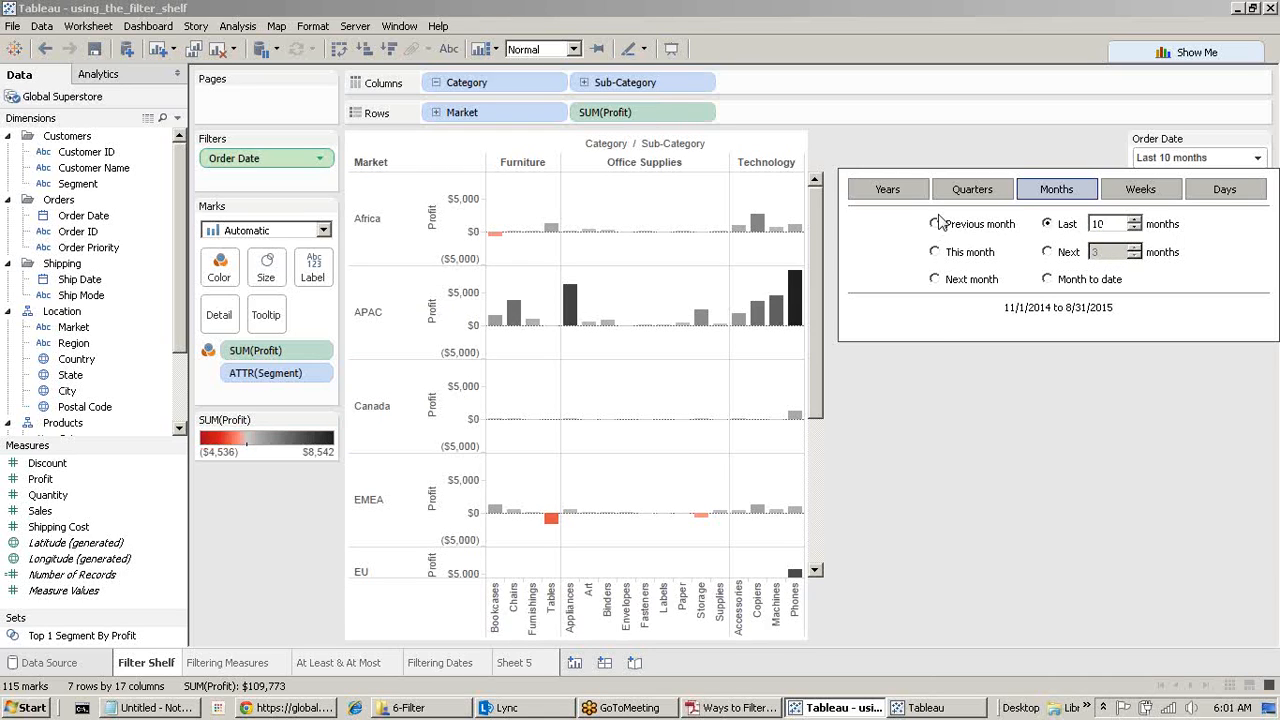
left_click(903, 196)
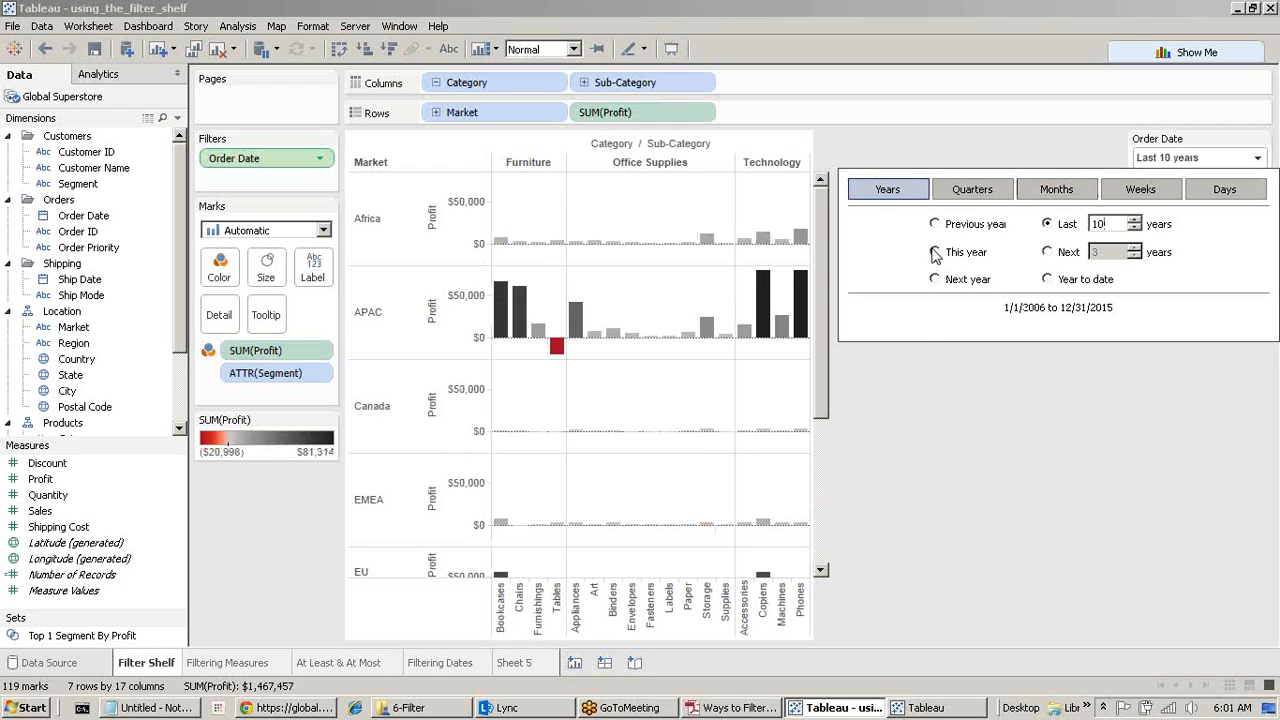
Try the Order Date quick filter with the last 10 quarters, the last 10 weeks and the last 10 days
left_click(1056, 190)
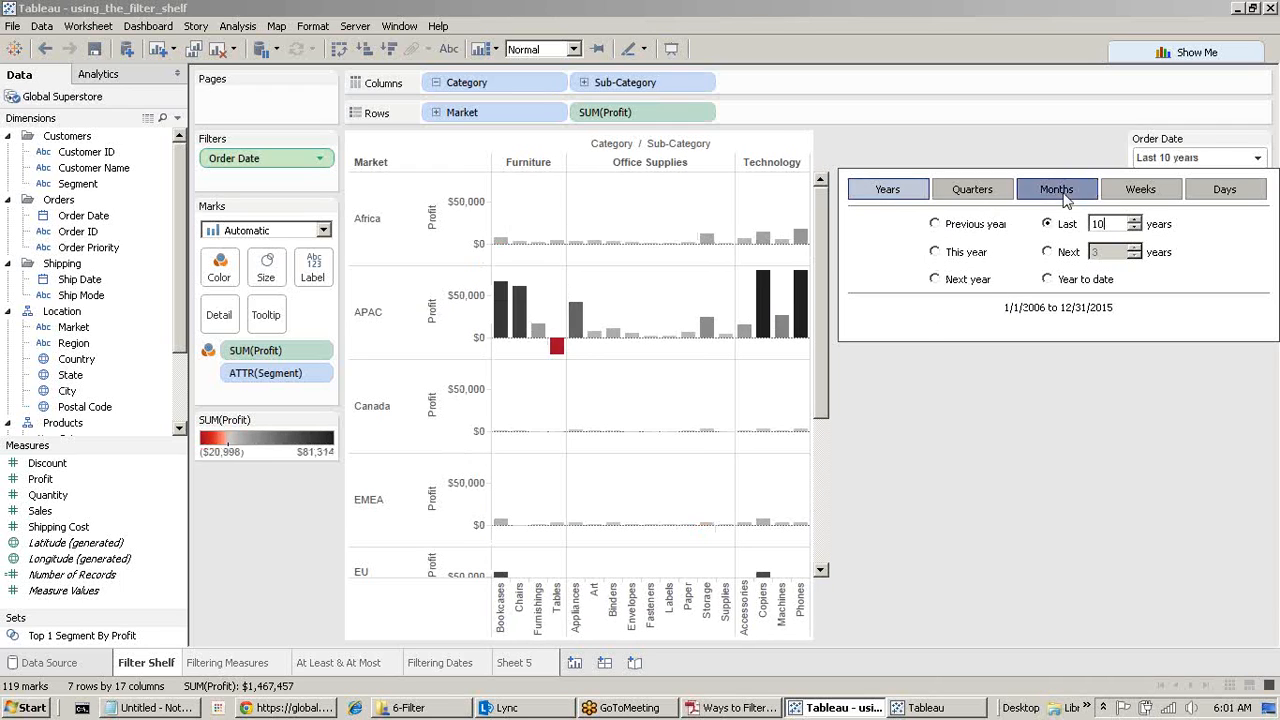
left_click(980, 195)
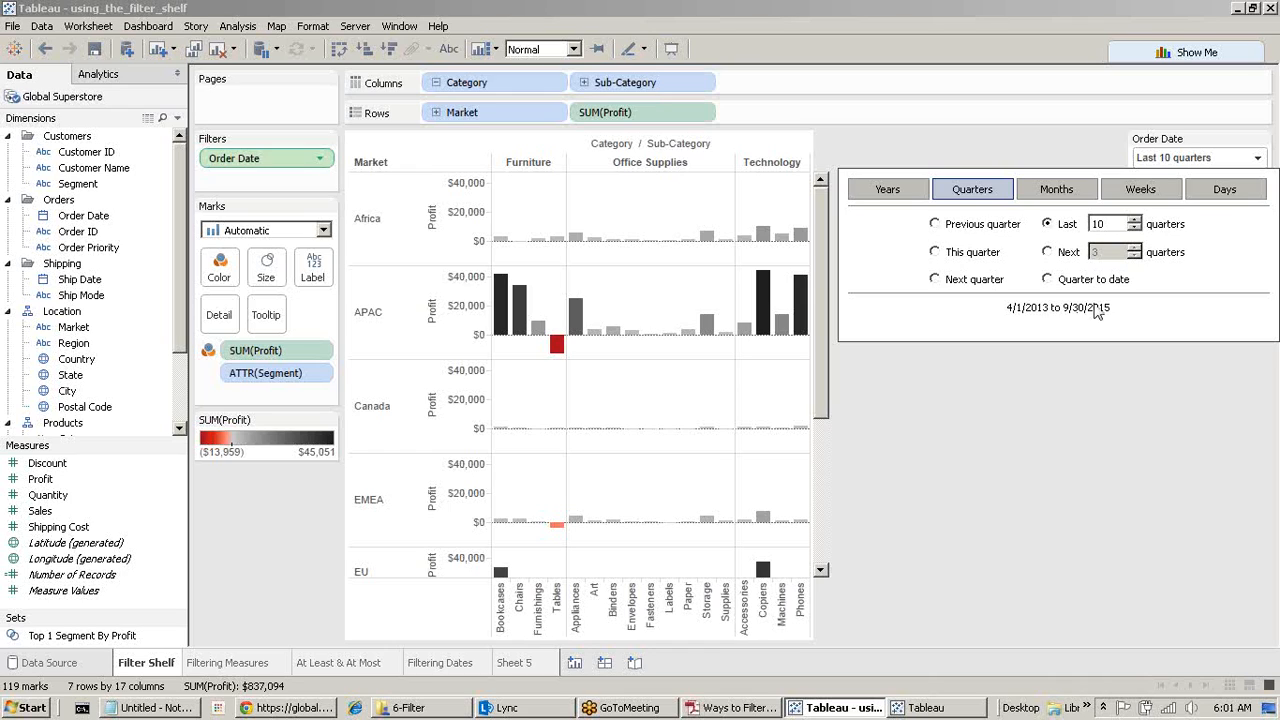
left_click(1142, 193)
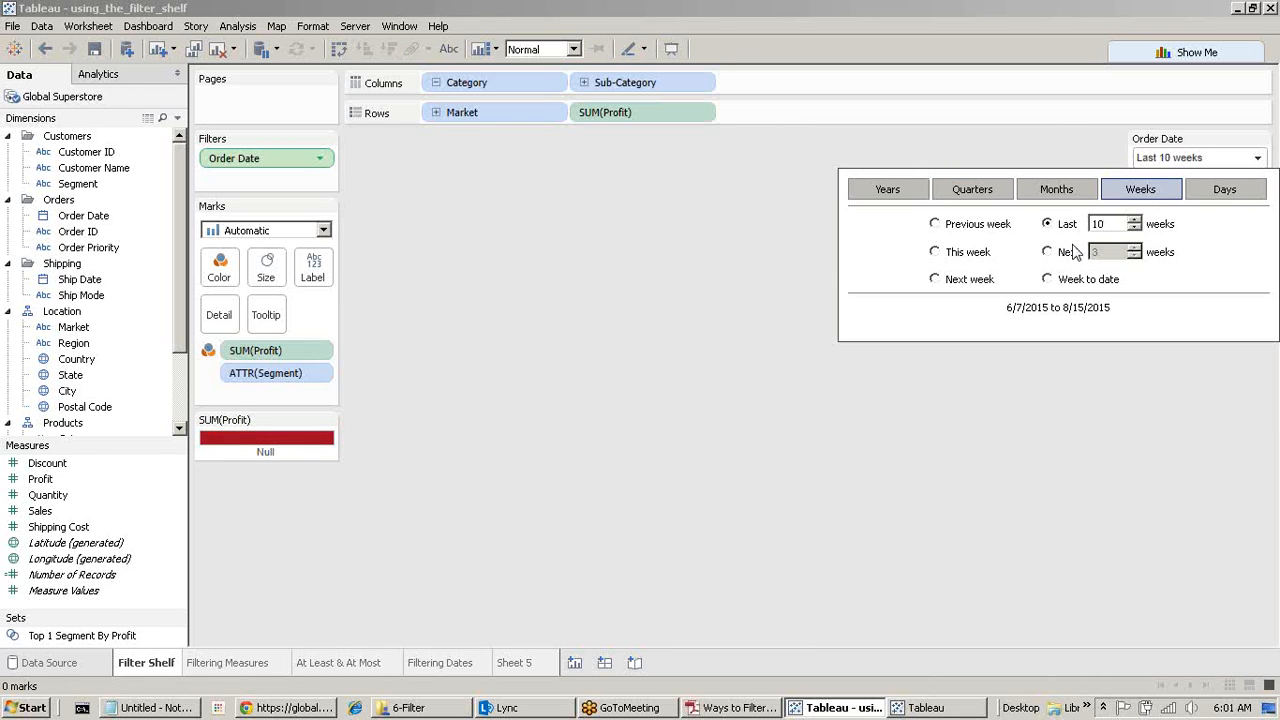
left_click(1235, 190)
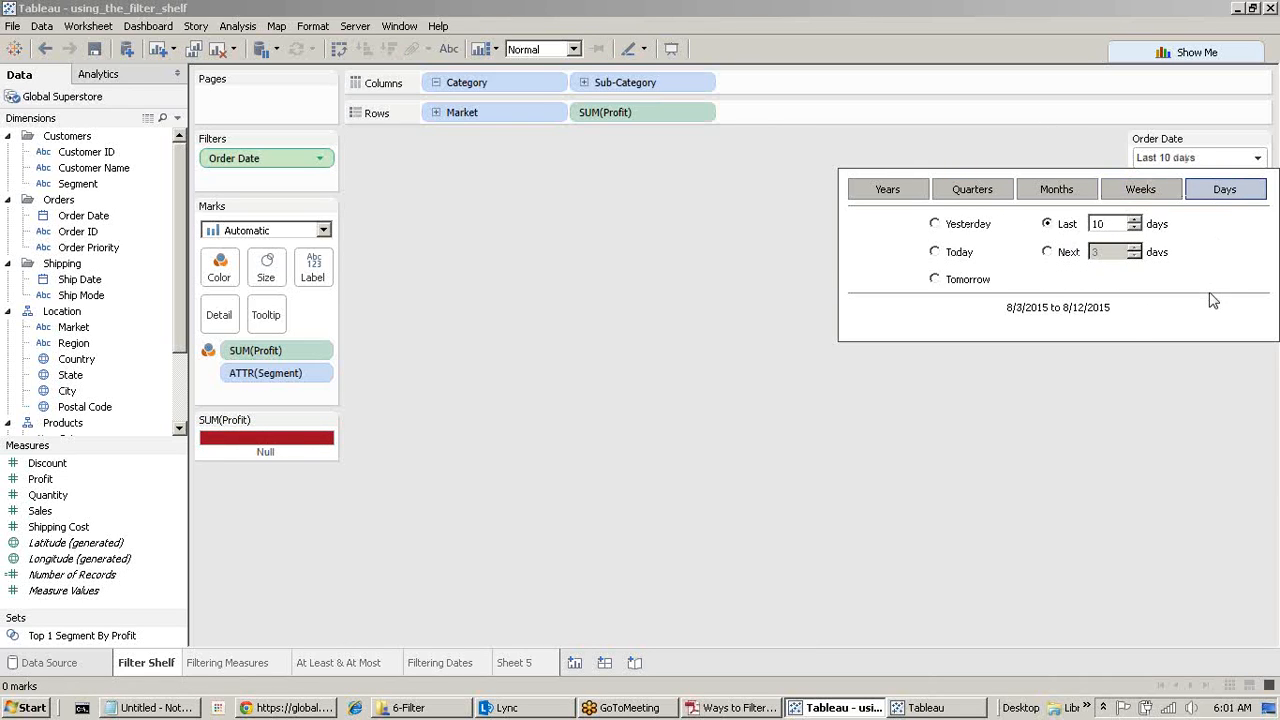
Change the Order Date filter to a range of dates from 1/1/2011 to 12/31/2014
left_click(322, 162)
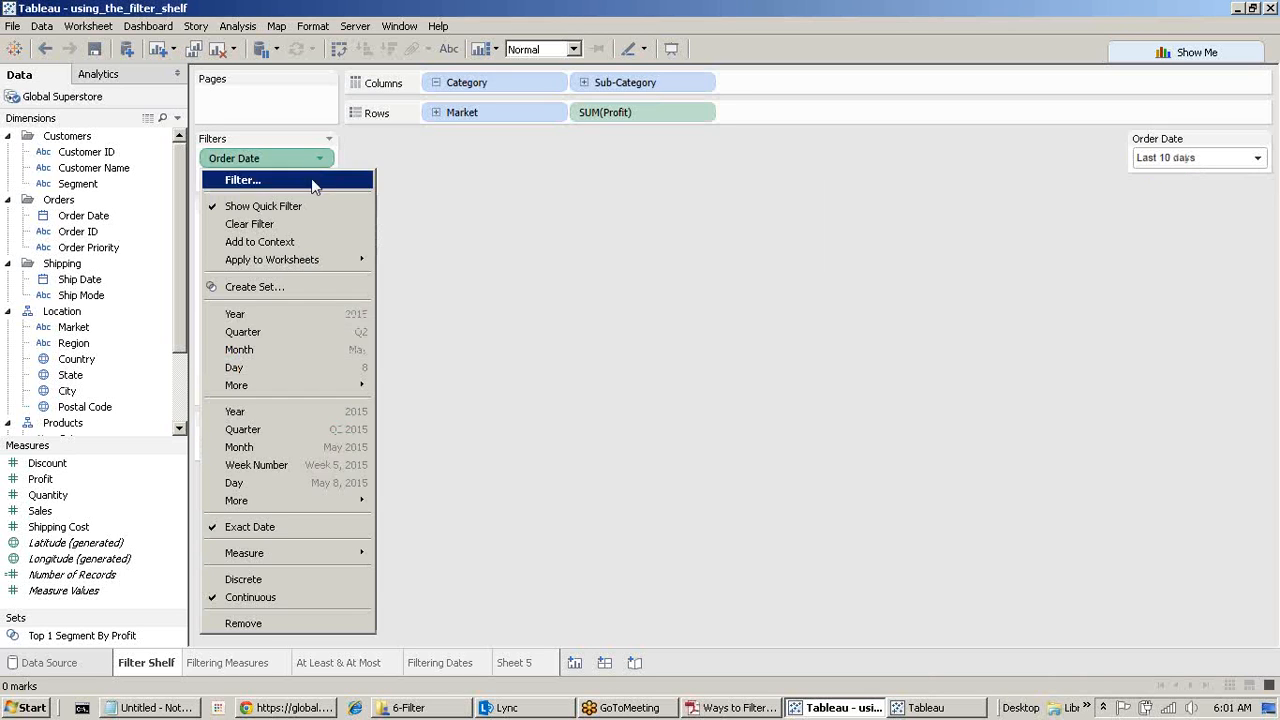
left_click(313, 178)
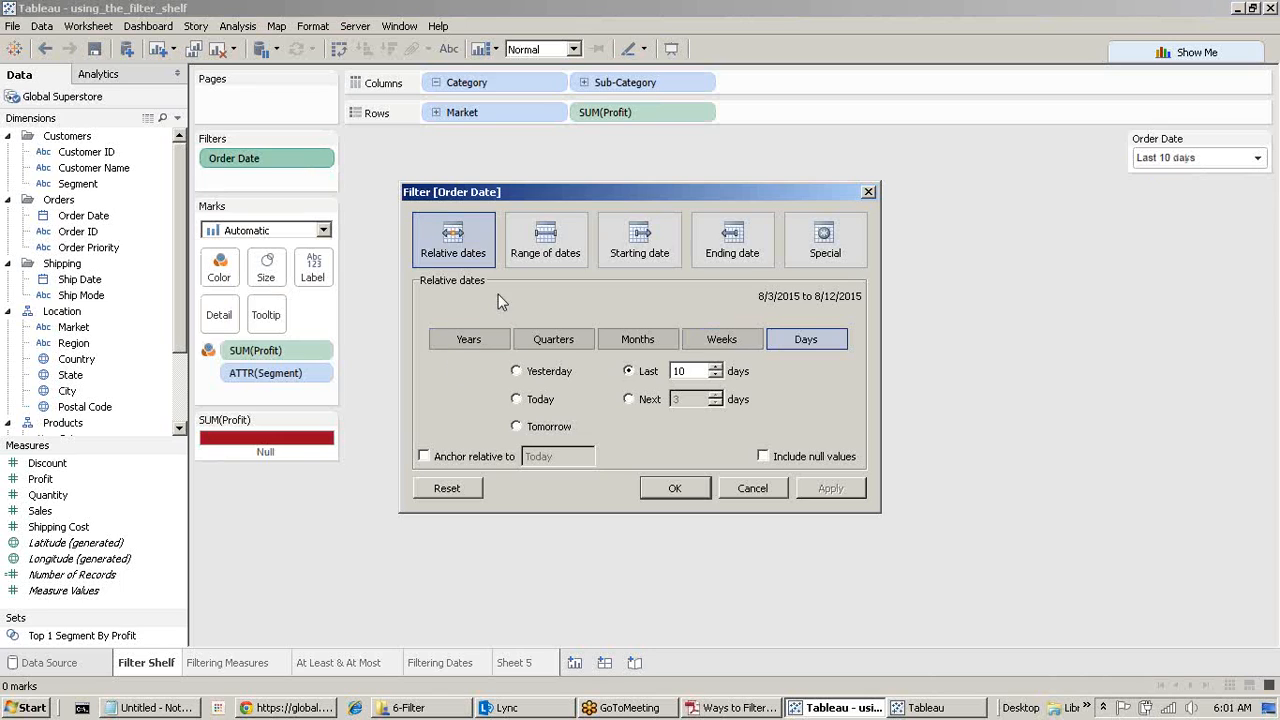
left_click(536, 236)
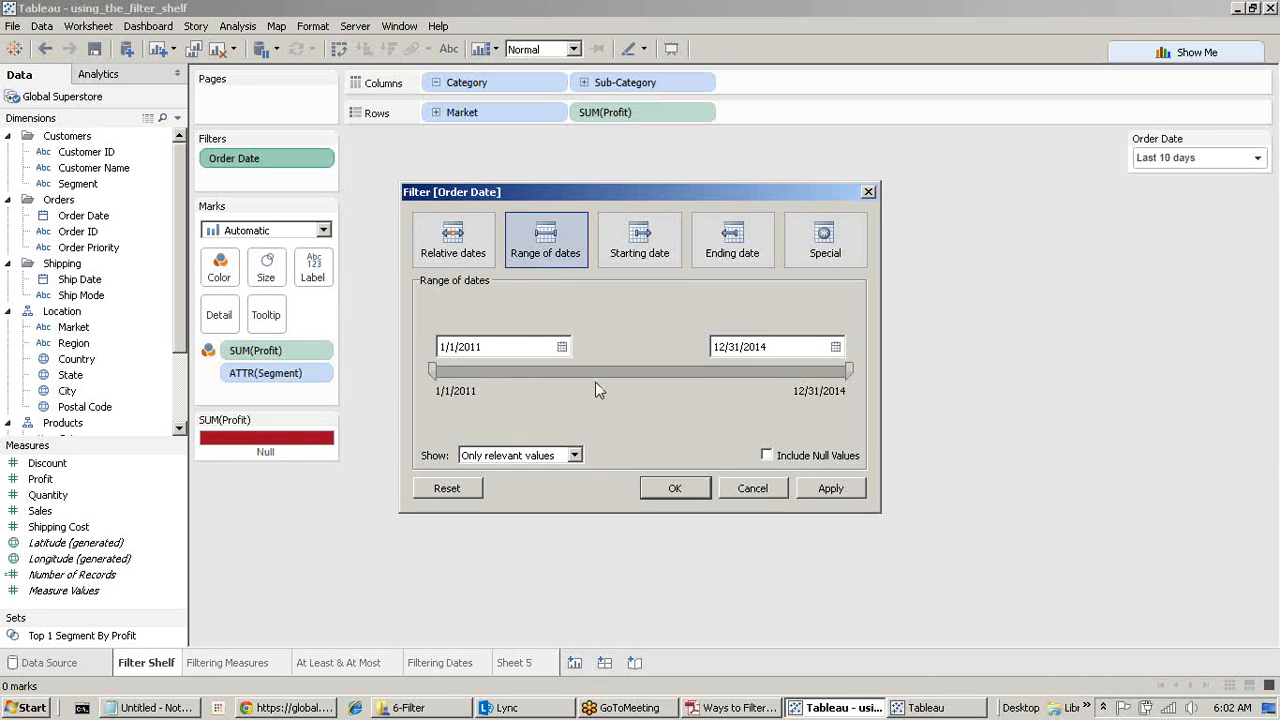
left_click(680, 488)
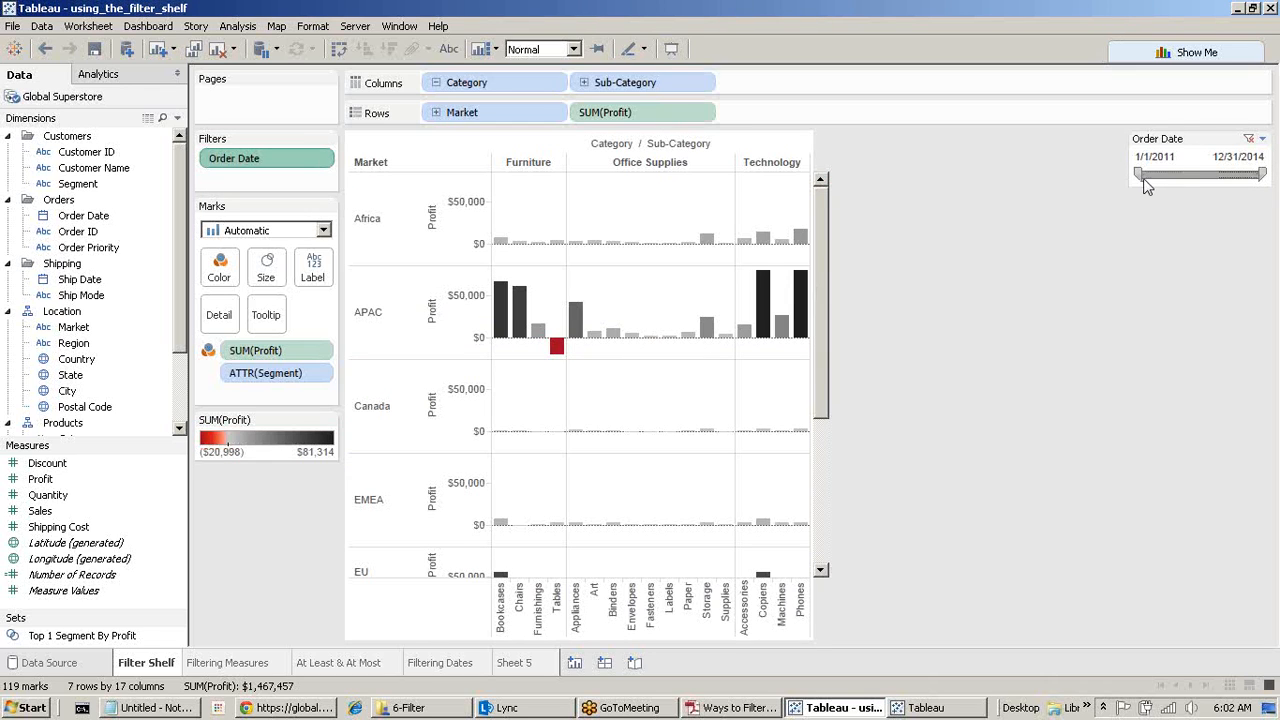
Narrow the Order Date quick filter range to 3/11/2012 through 7/19/2013
left_click_drag(1145, 177, 1173, 175)
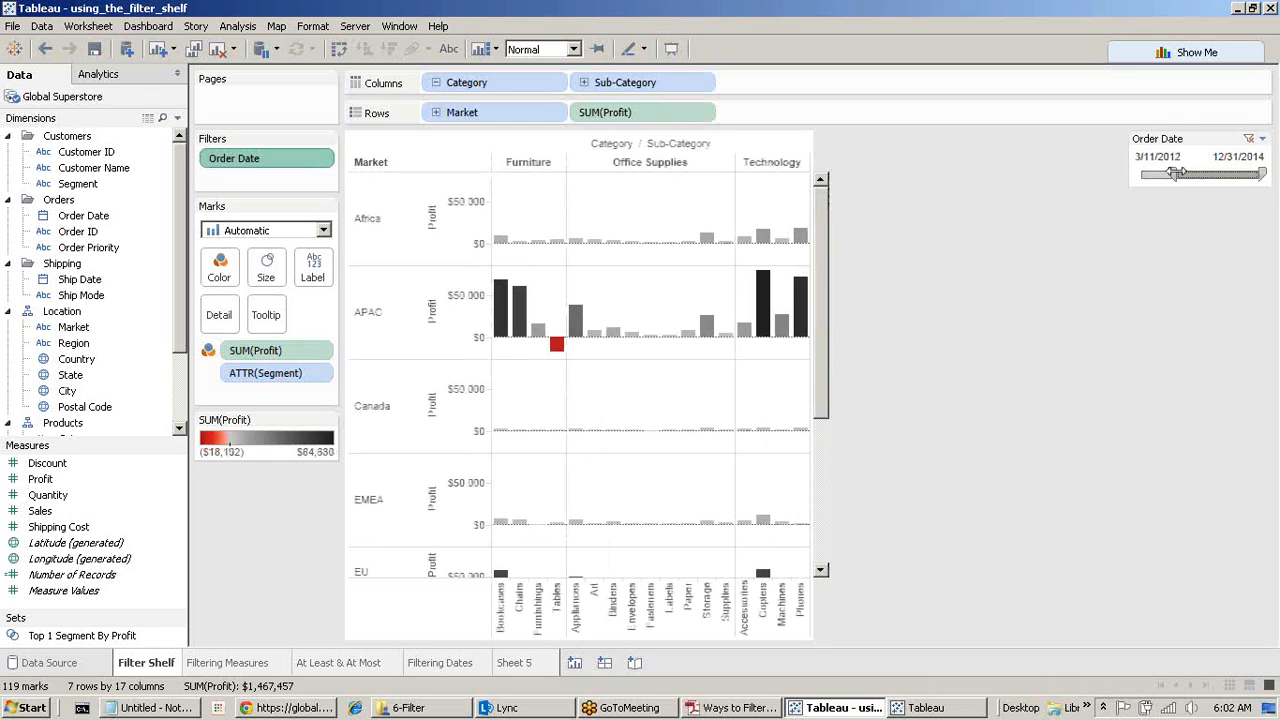
left_click_drag(1262, 173, 1240, 175)
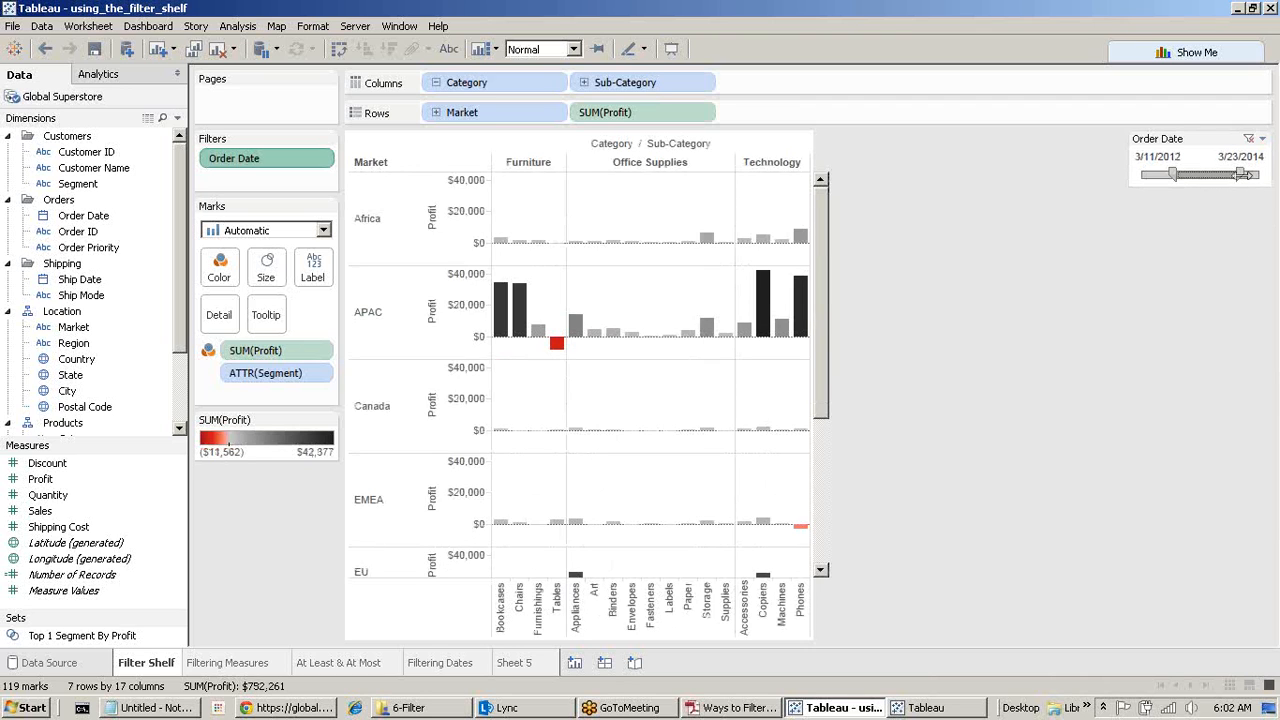
left_click_drag(1240, 174, 1220, 173)
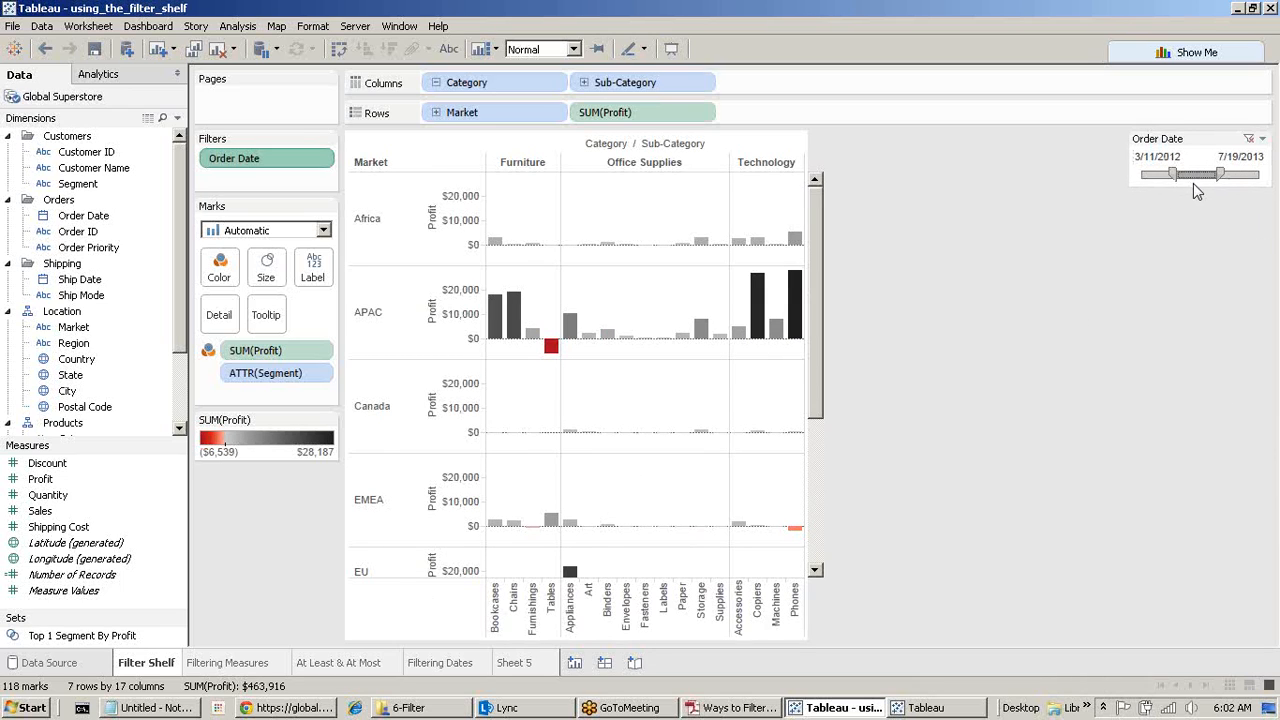
Switch the Order Date filter to a starting date and move the start to 4/27/2013 in the quick filter
left_click(321, 160)
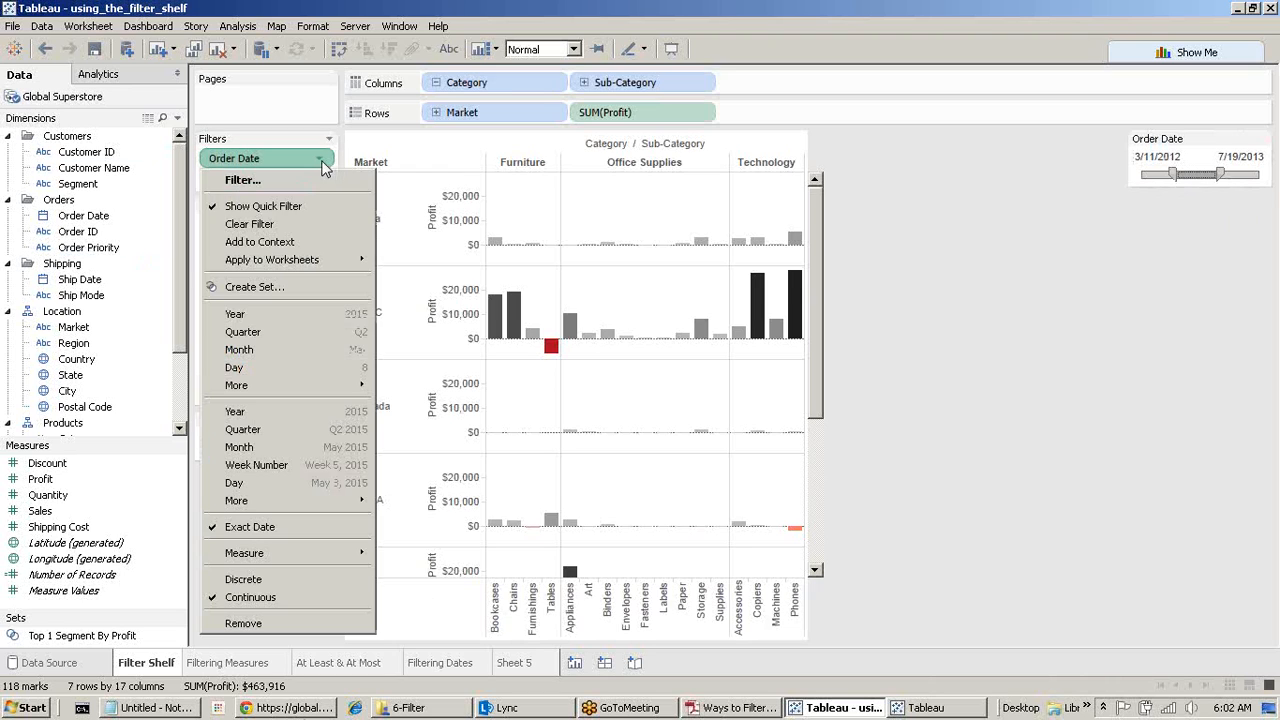
left_click(302, 181)
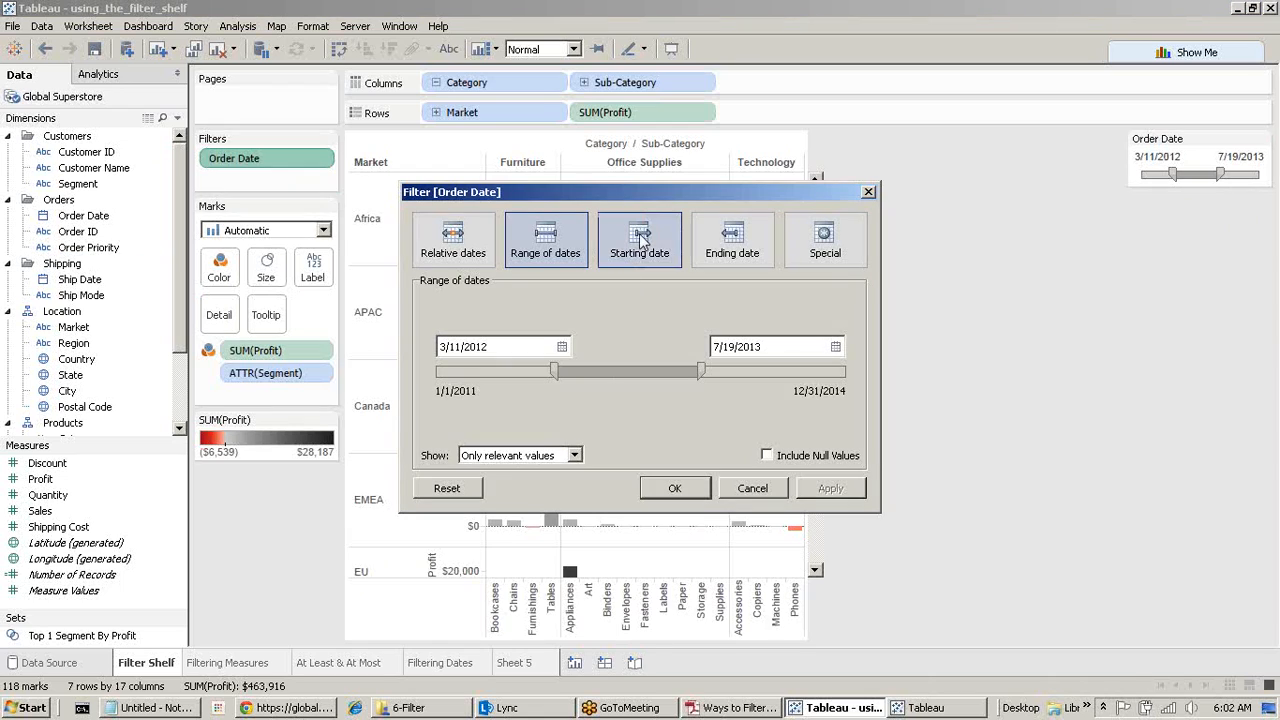
left_click(641, 240)
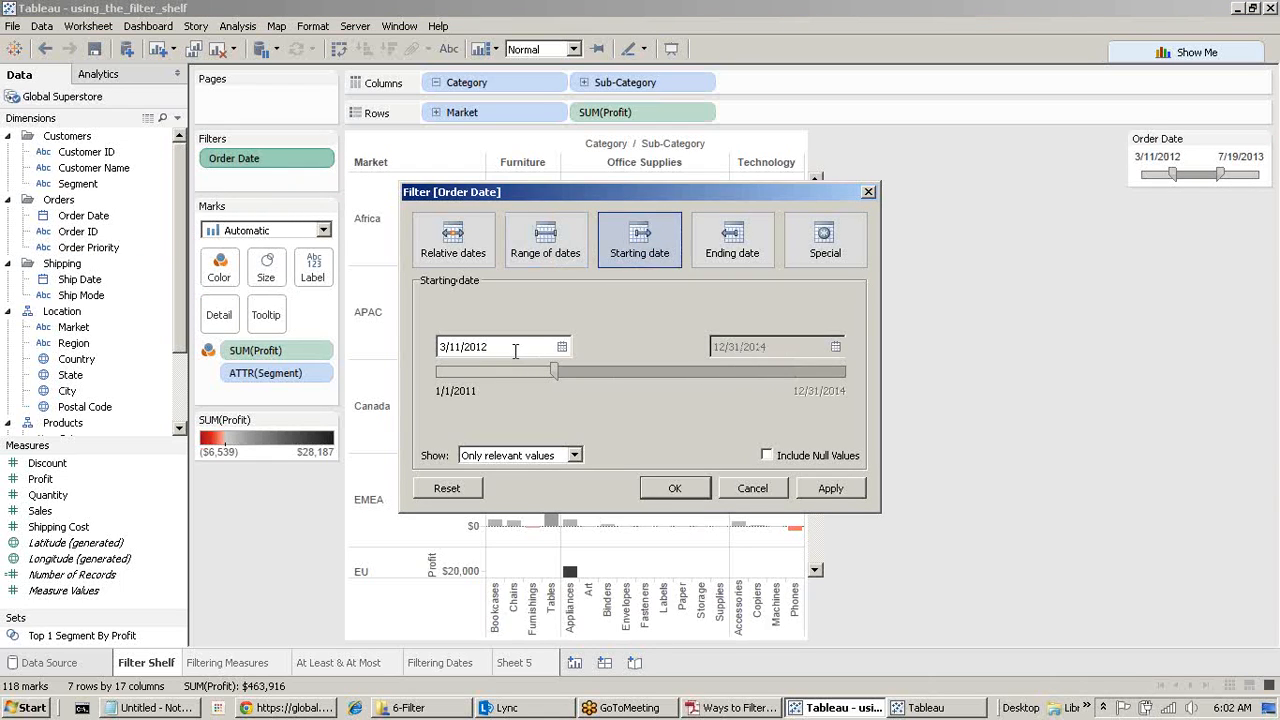
left_click(674, 490)
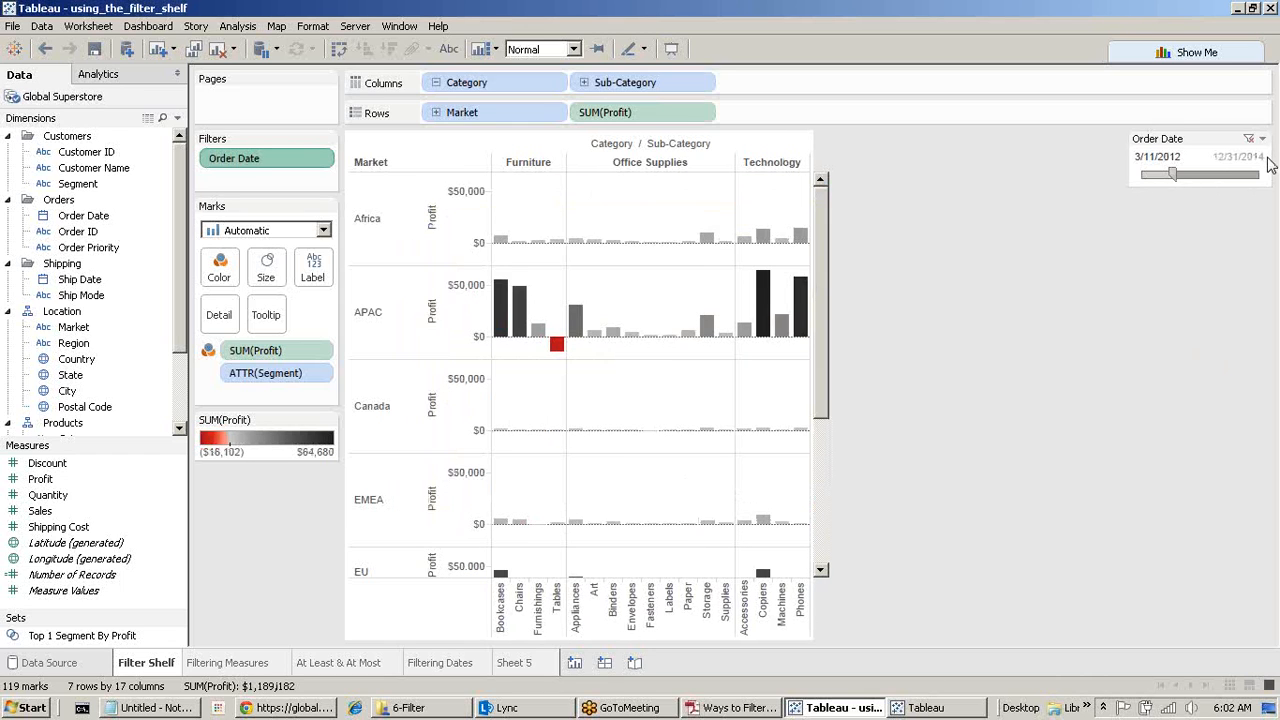
left_click_drag(1174, 176, 1205, 176)
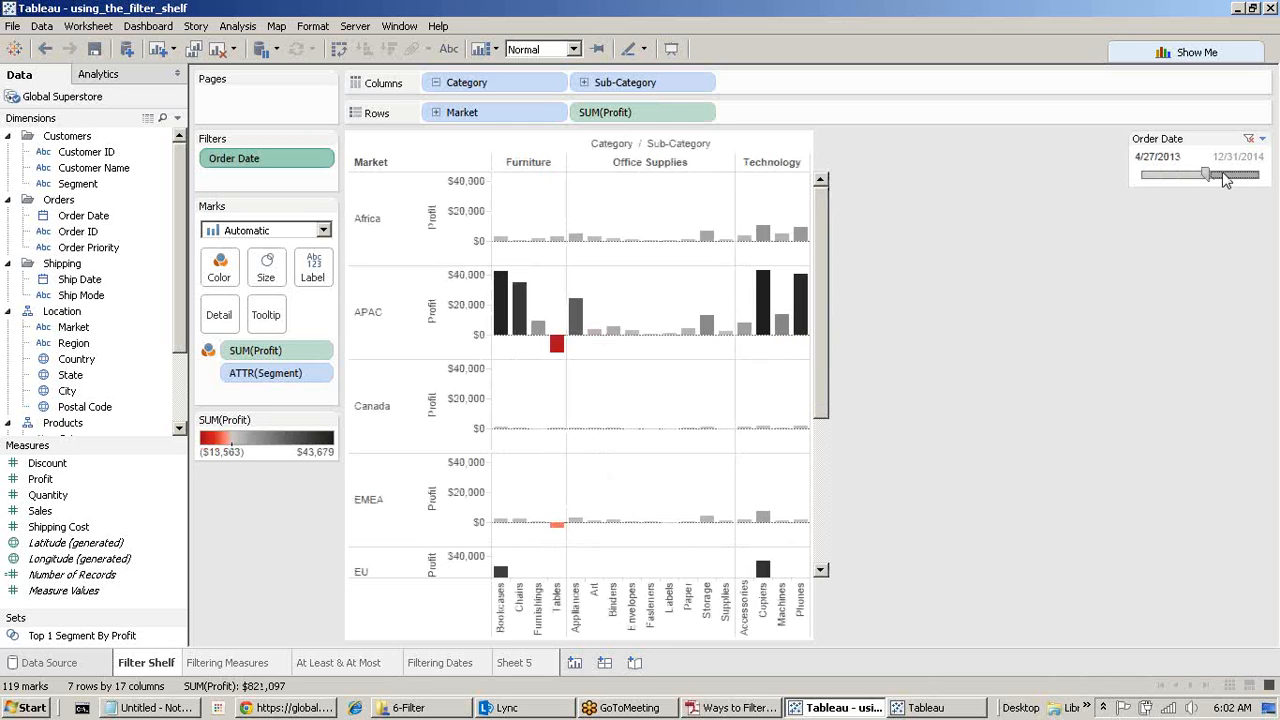
Examine the Ending date, Special and Relative dates options of the Order Date filter, and leave without applying a change
left_click(320, 158)
left_click(285, 182)
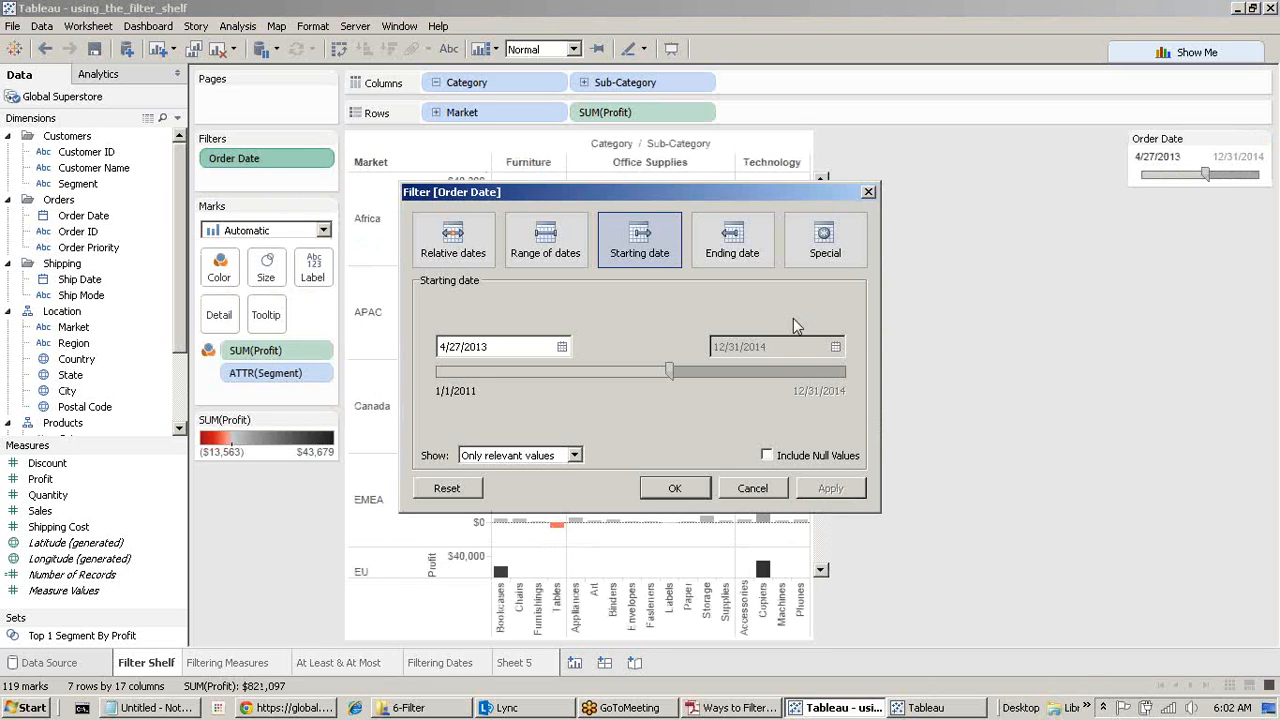
left_click(743, 262)
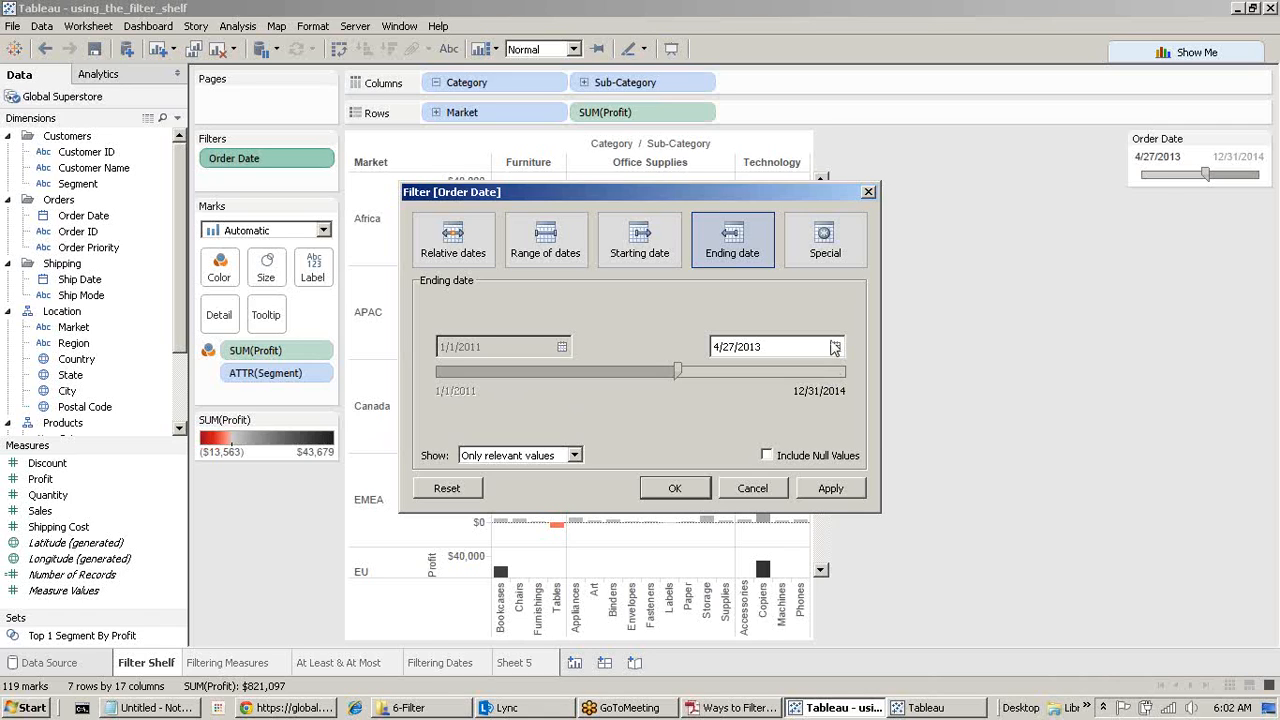
left_click(825, 242)
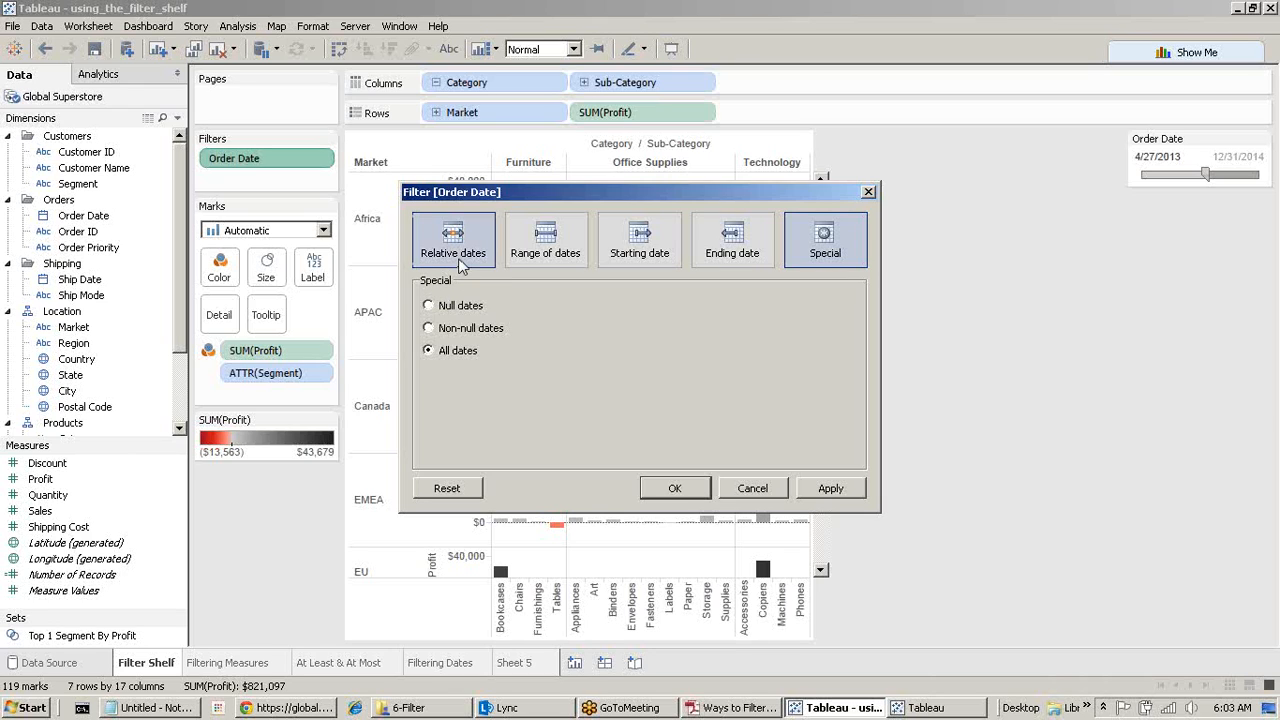
left_click(458, 260)
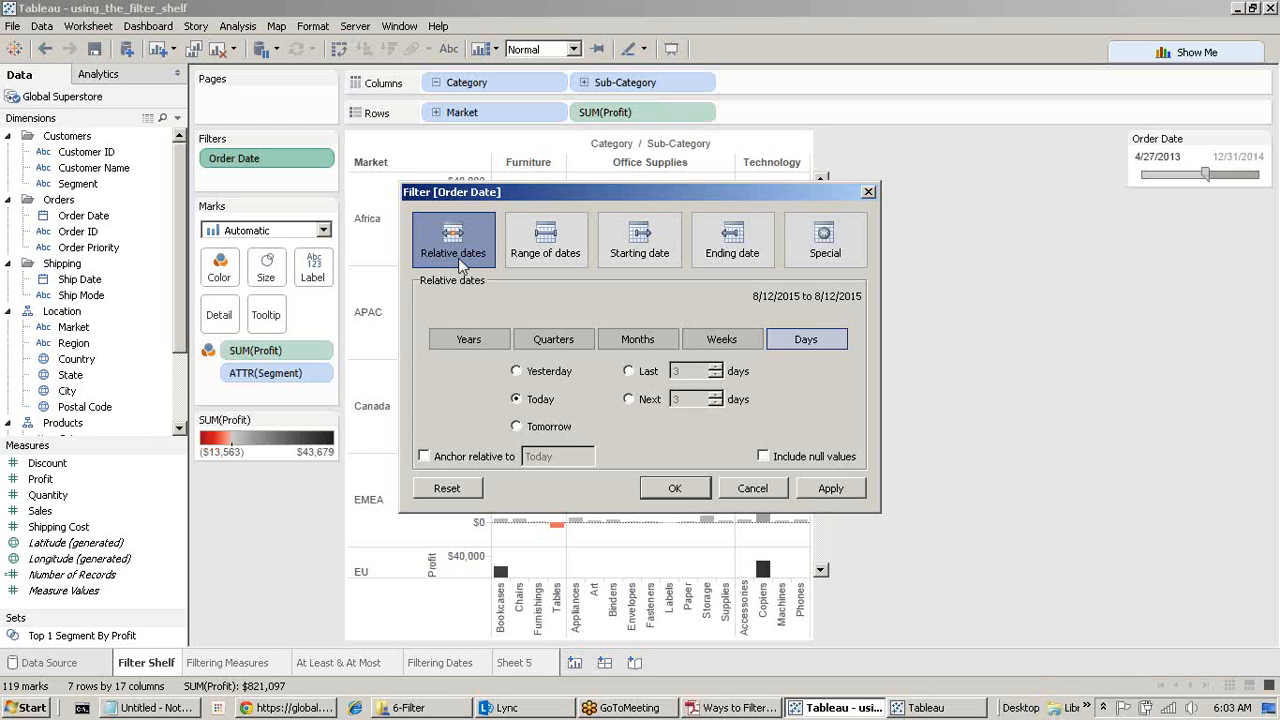
left_click(752, 488)
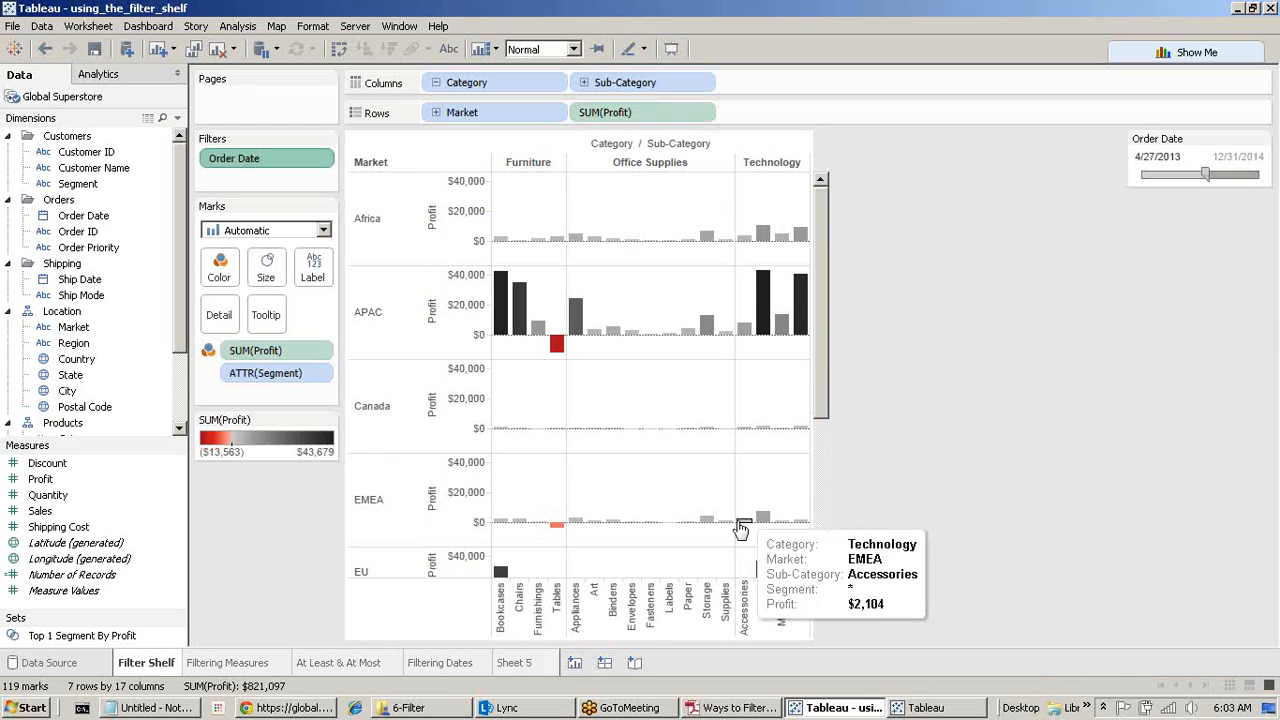
Clear Sheet 5 and chart Quantity by year of Order Date, with the date on Columns and Quantity on Rows
left_click(515, 662)
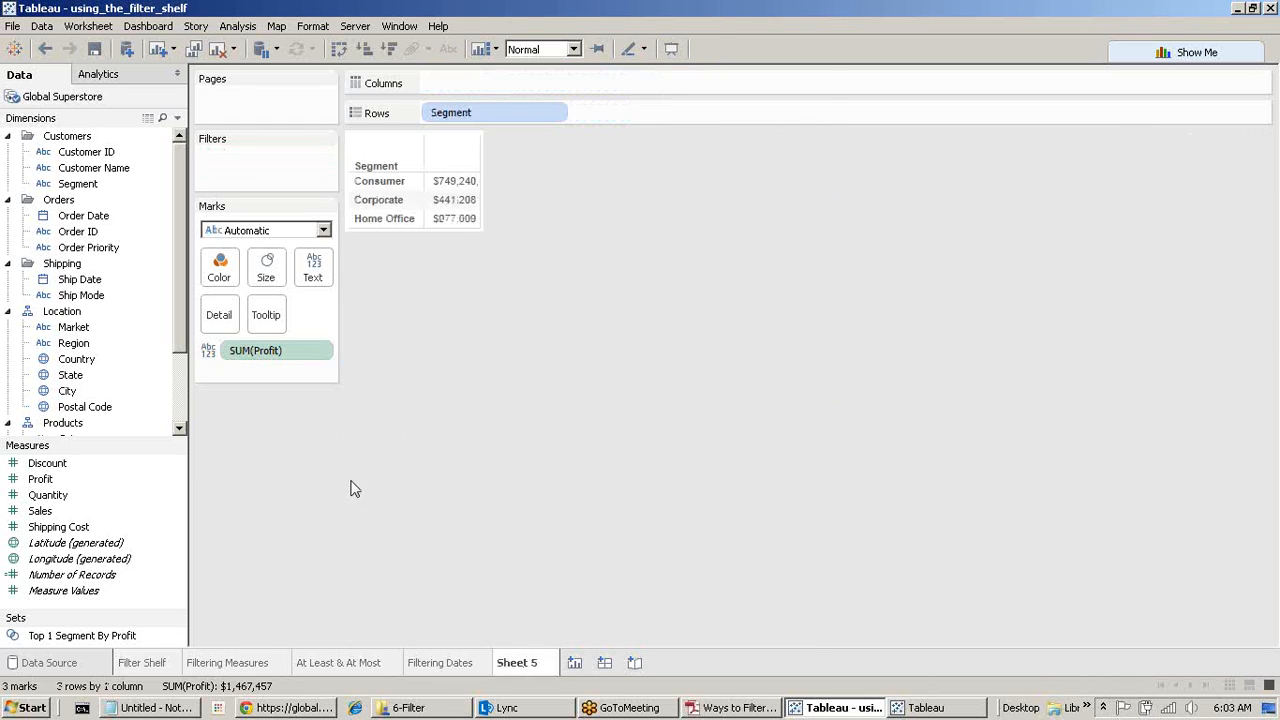
left_click(215, 52)
scroll(148, 302, "down", 2)
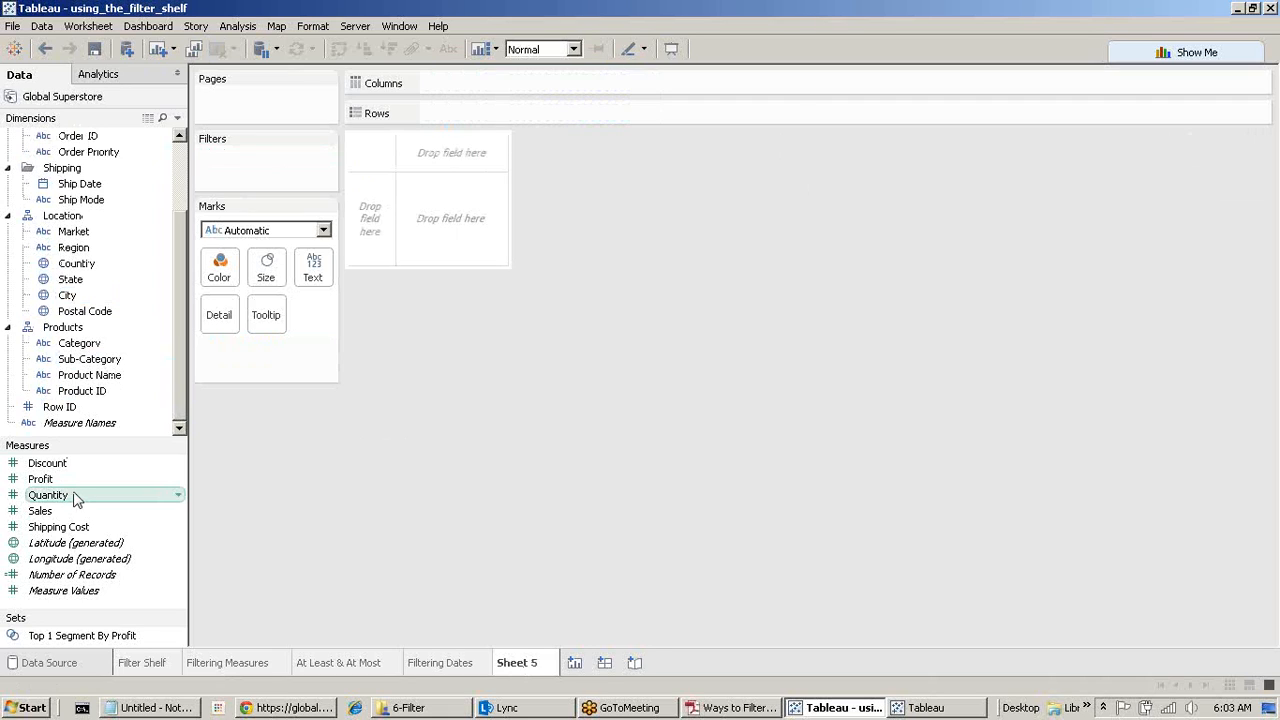
left_click_drag(75, 503, 495, 84)
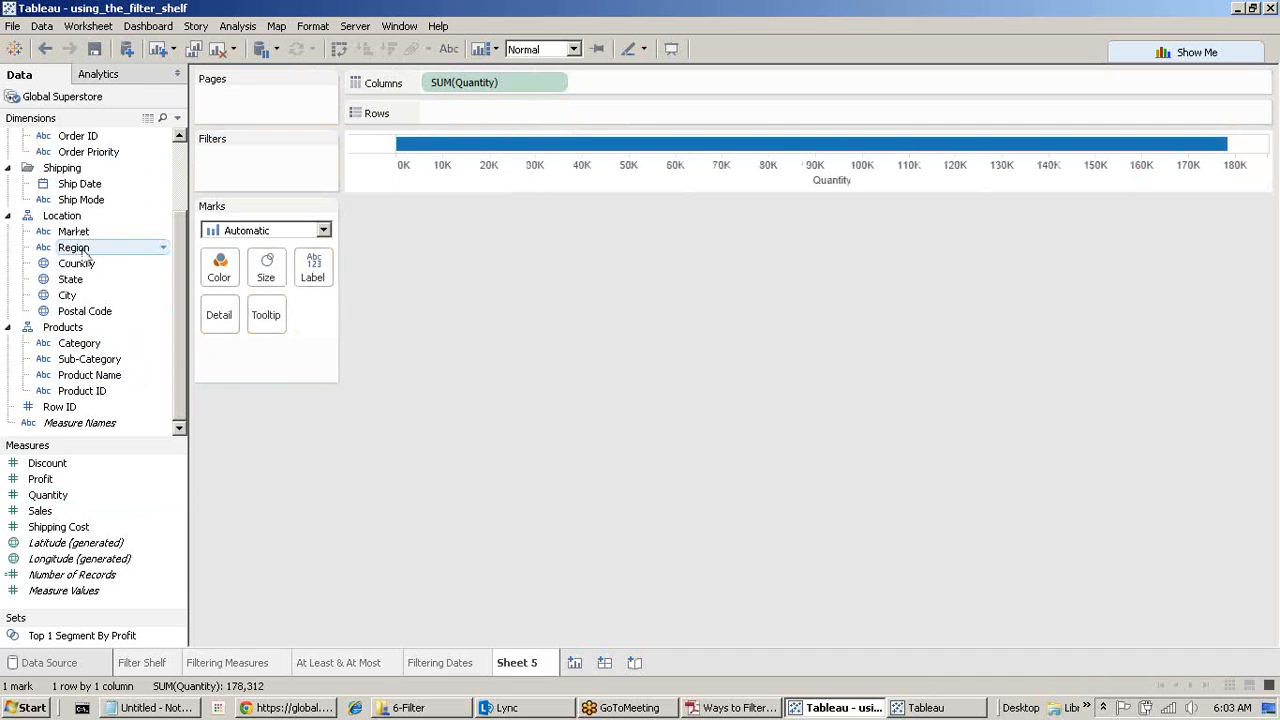
scroll(83, 265, "up", 2)
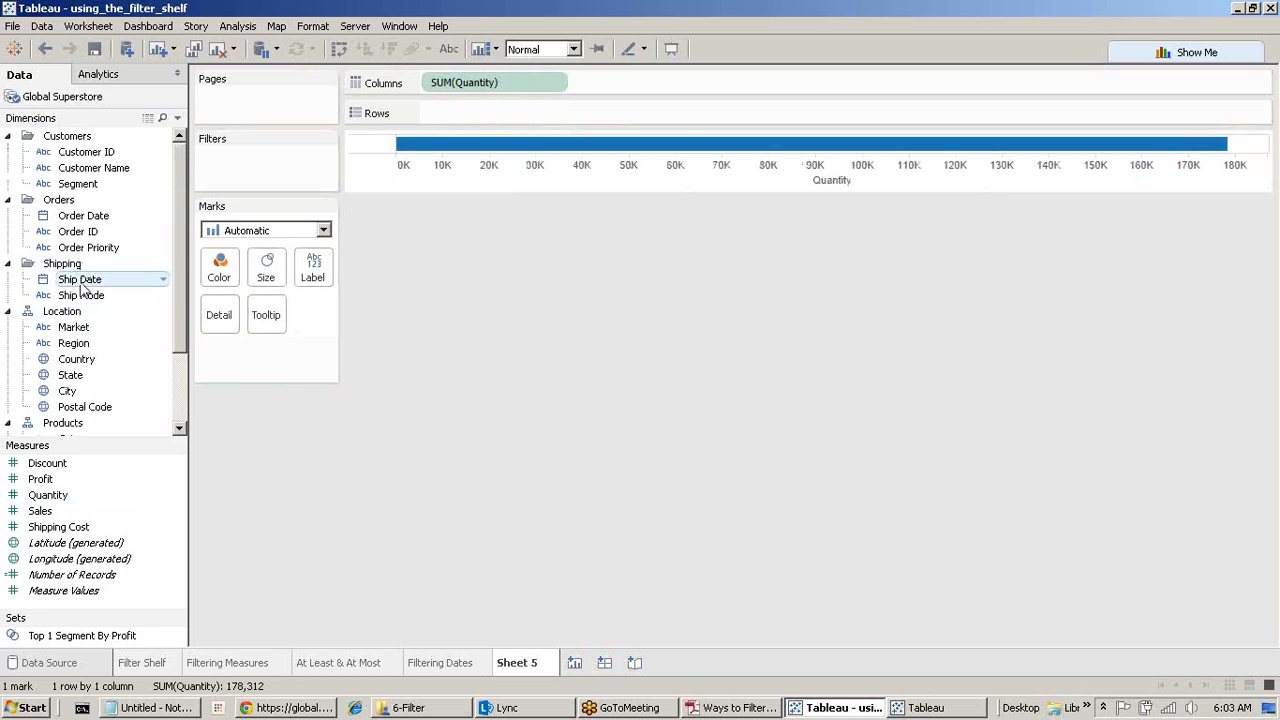
left_click_drag(118, 219, 463, 118)
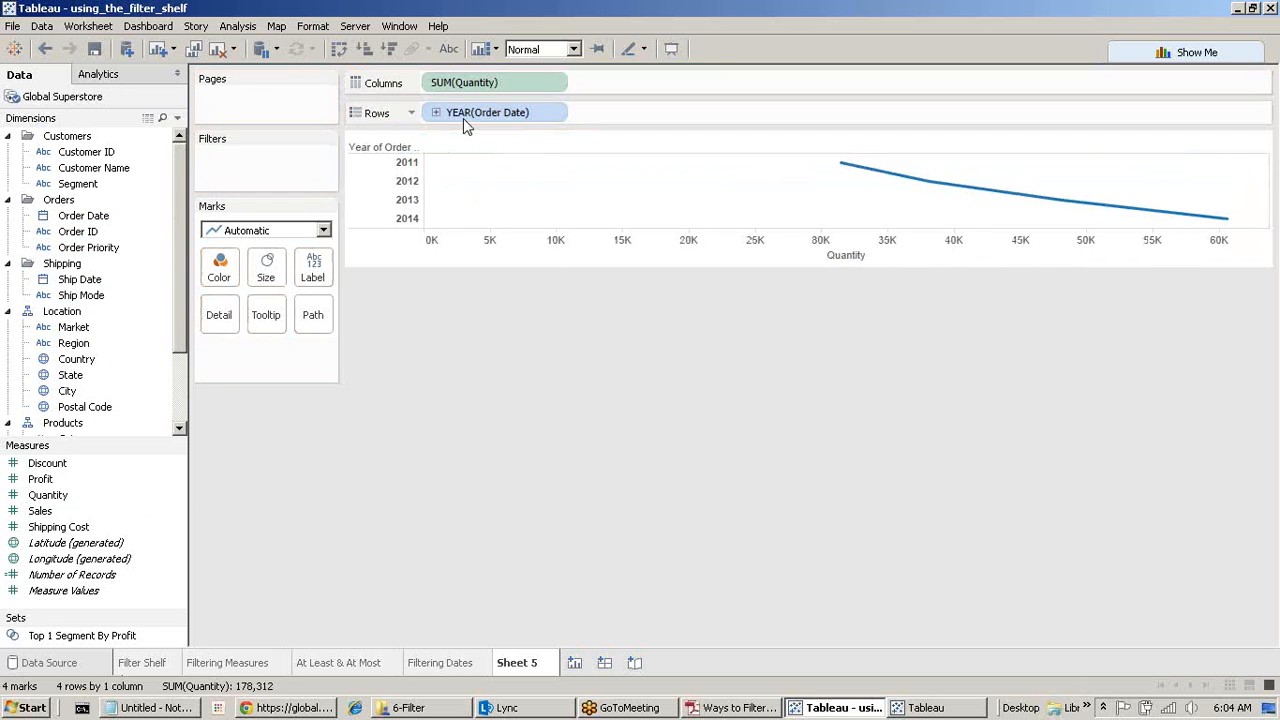
left_click(346, 56)
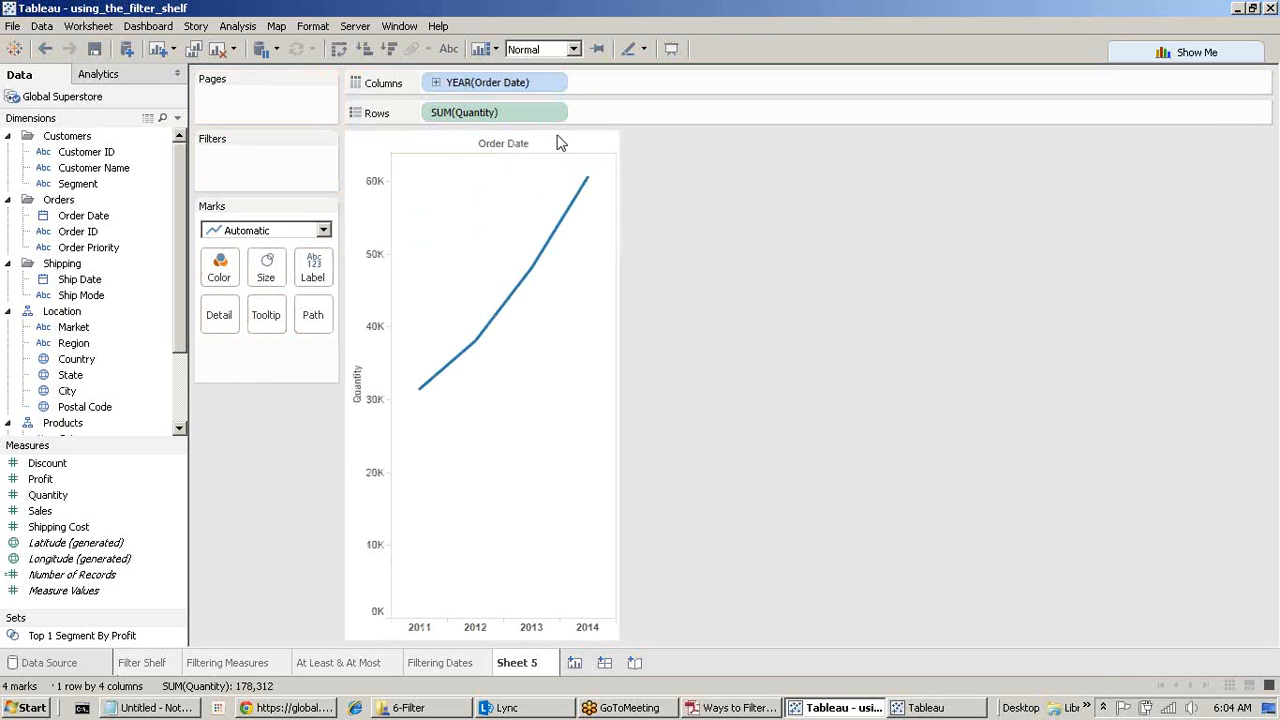
Change Order Date on Columns to the full-date Day level and make it discrete
left_click(553, 82)
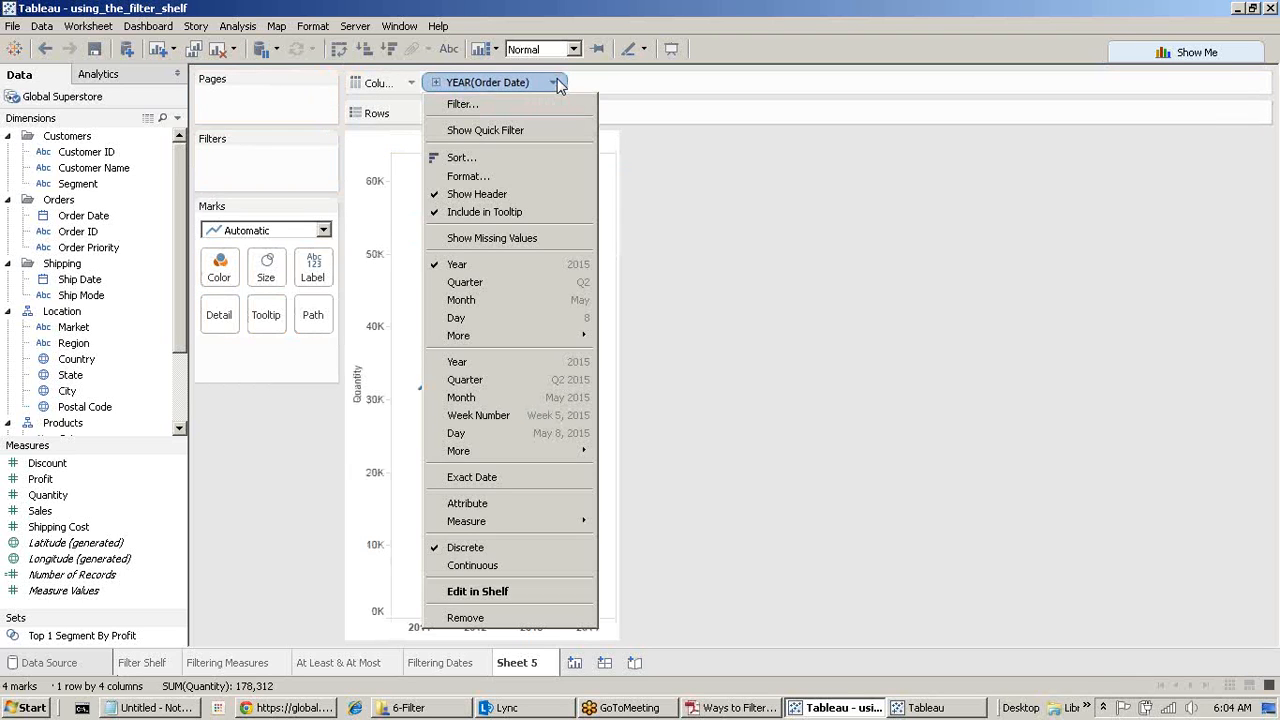
left_click(490, 437)
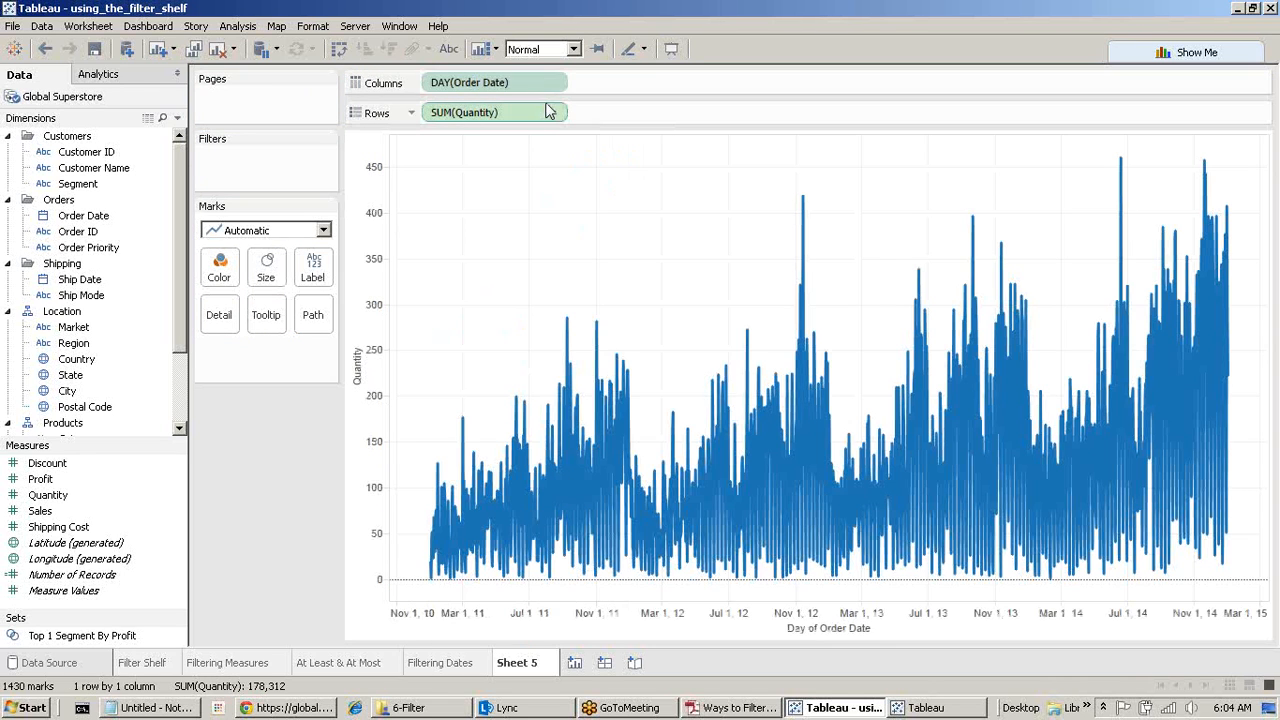
left_click(553, 82)
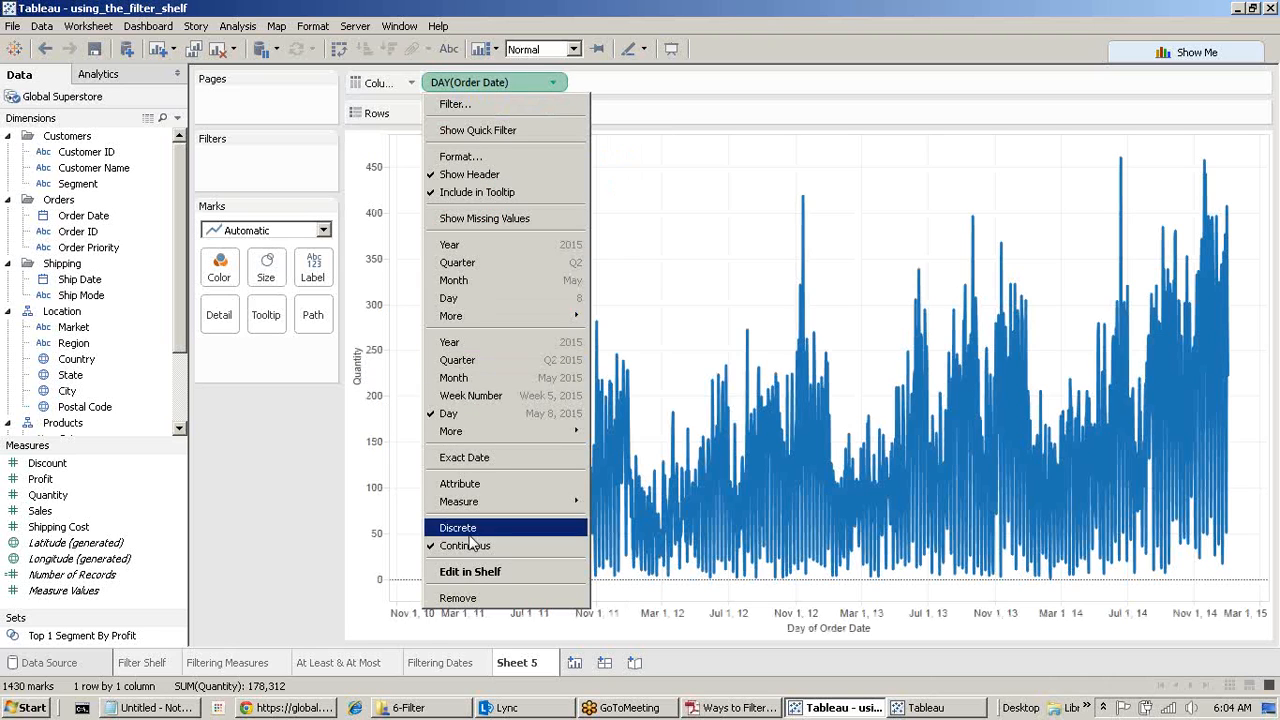
left_click(766, 197)
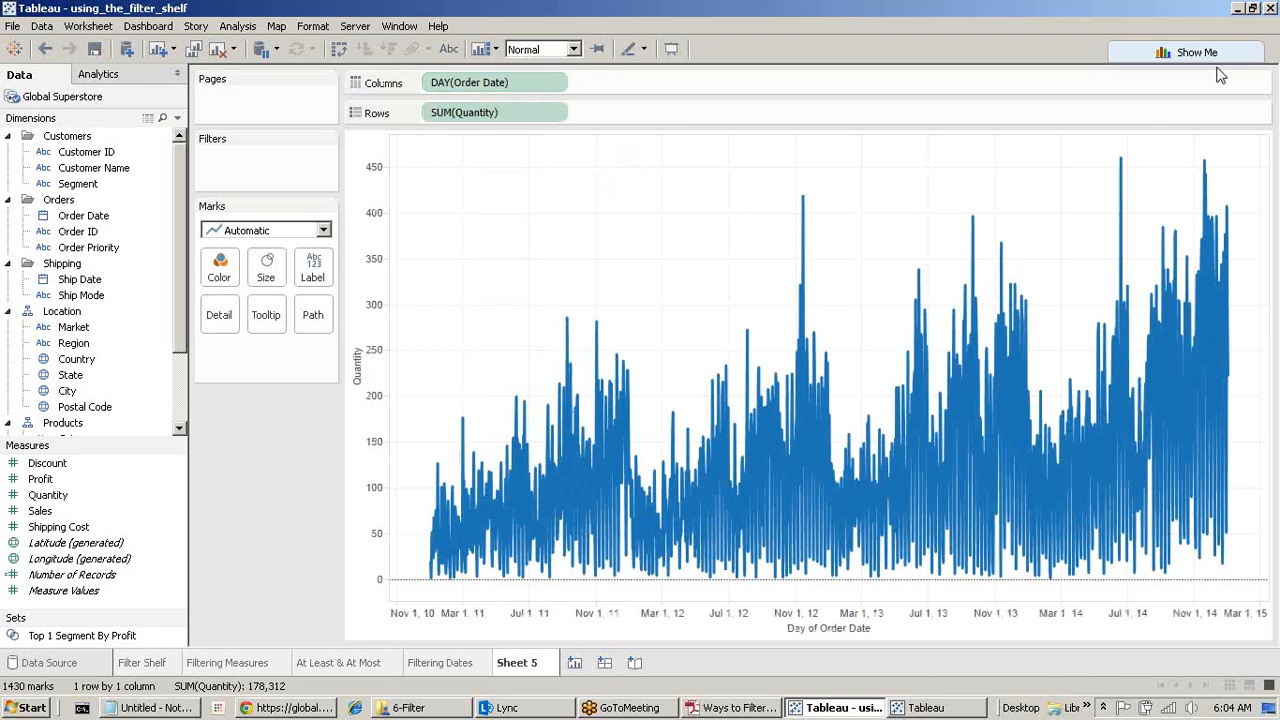
left_click(1190, 52)
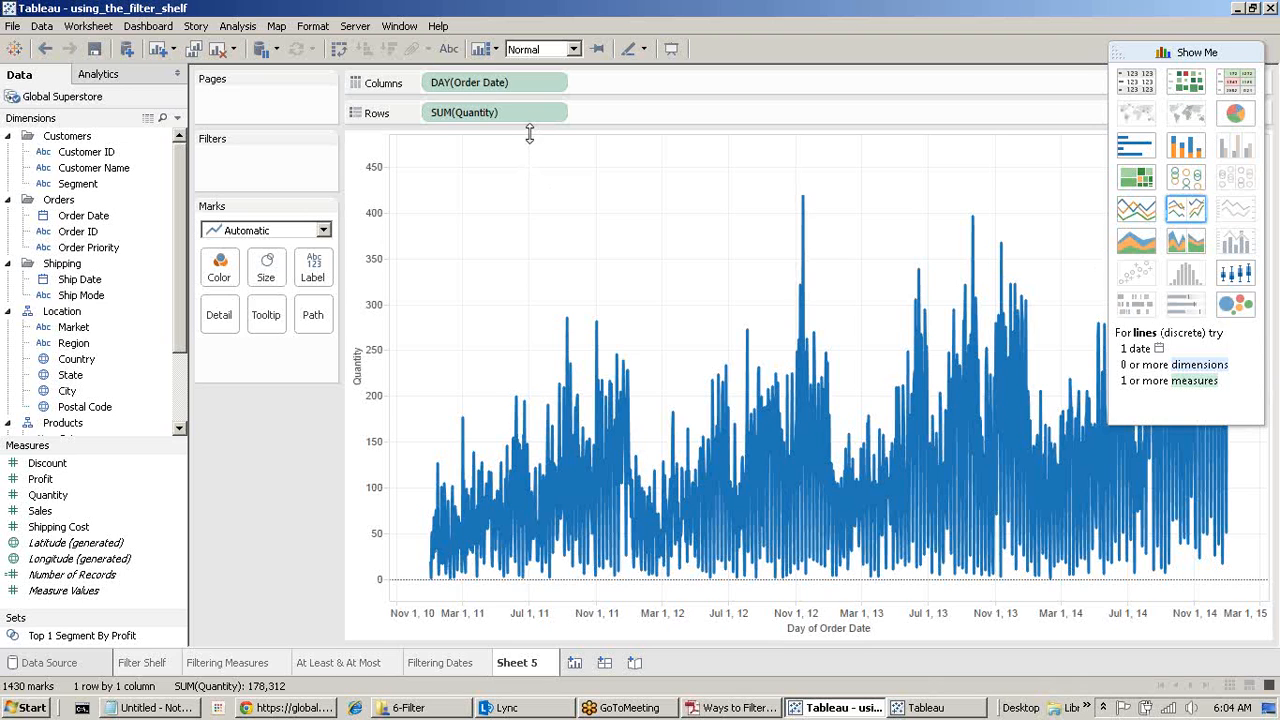
left_click(554, 83)
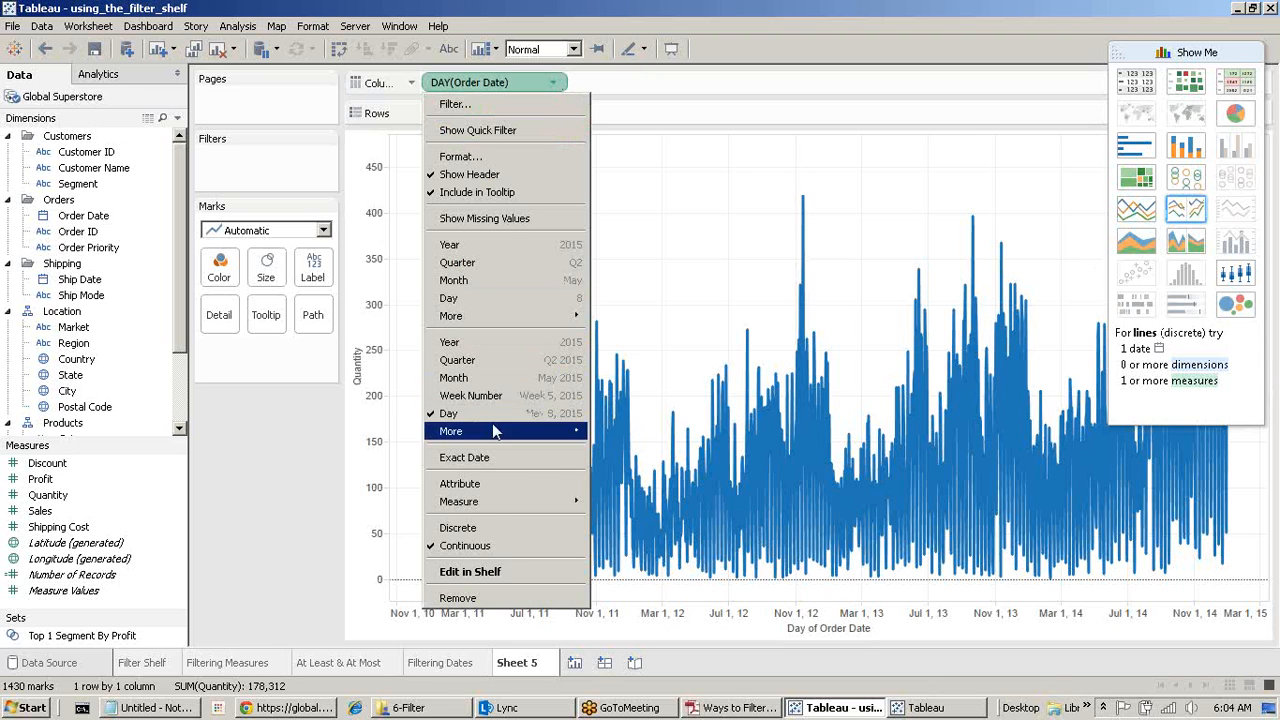
left_click(490, 527)
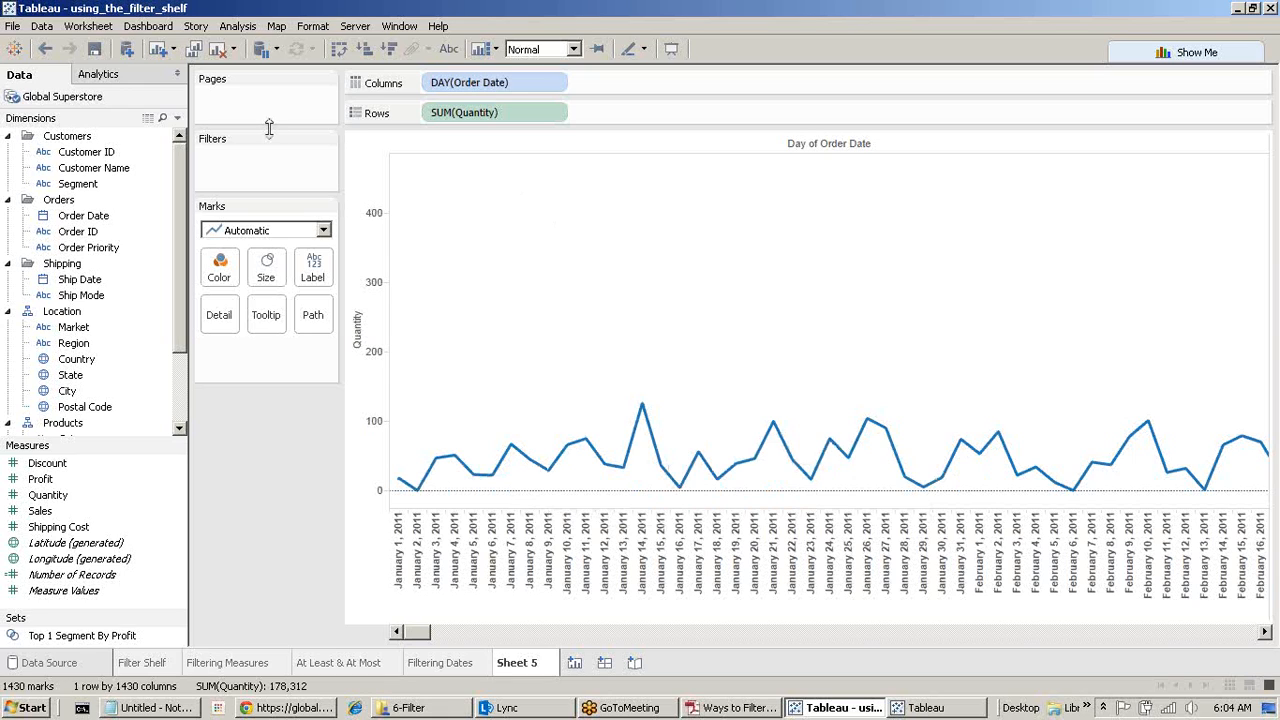
Show a quick filter for the discrete day Order Date and examine its filter settings without applying a change
left_click(554, 85)
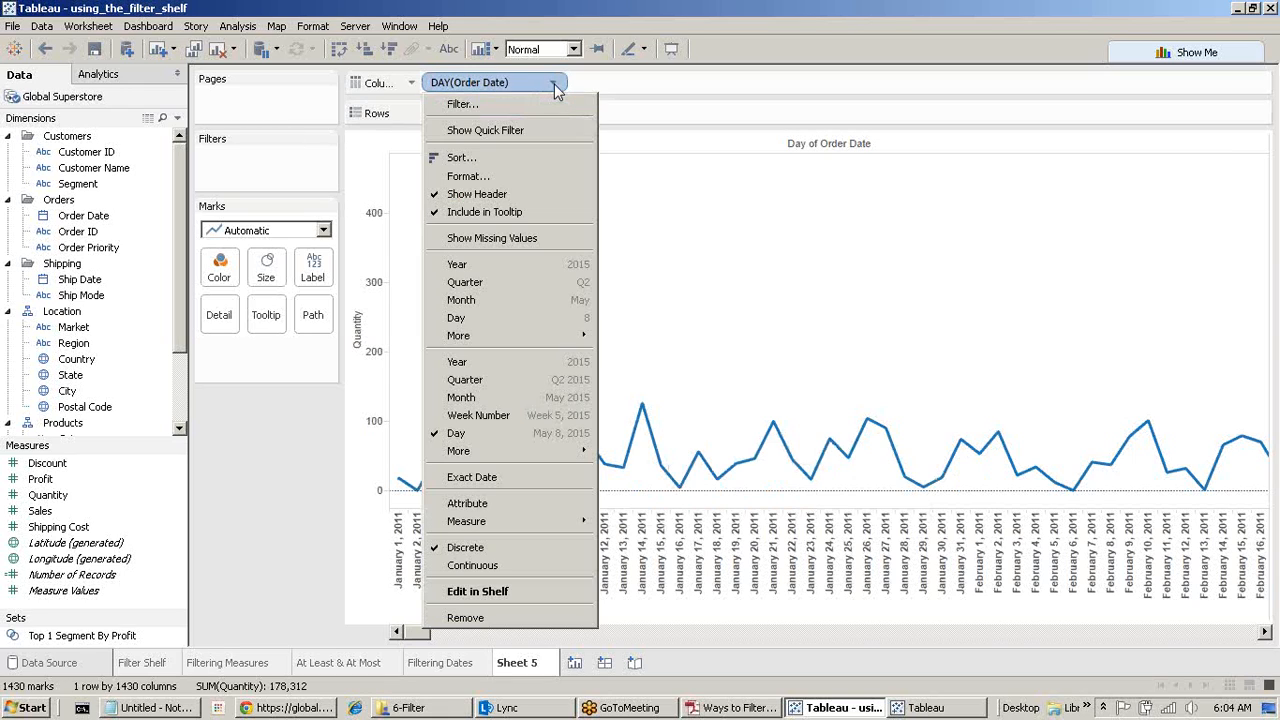
left_click(513, 133)
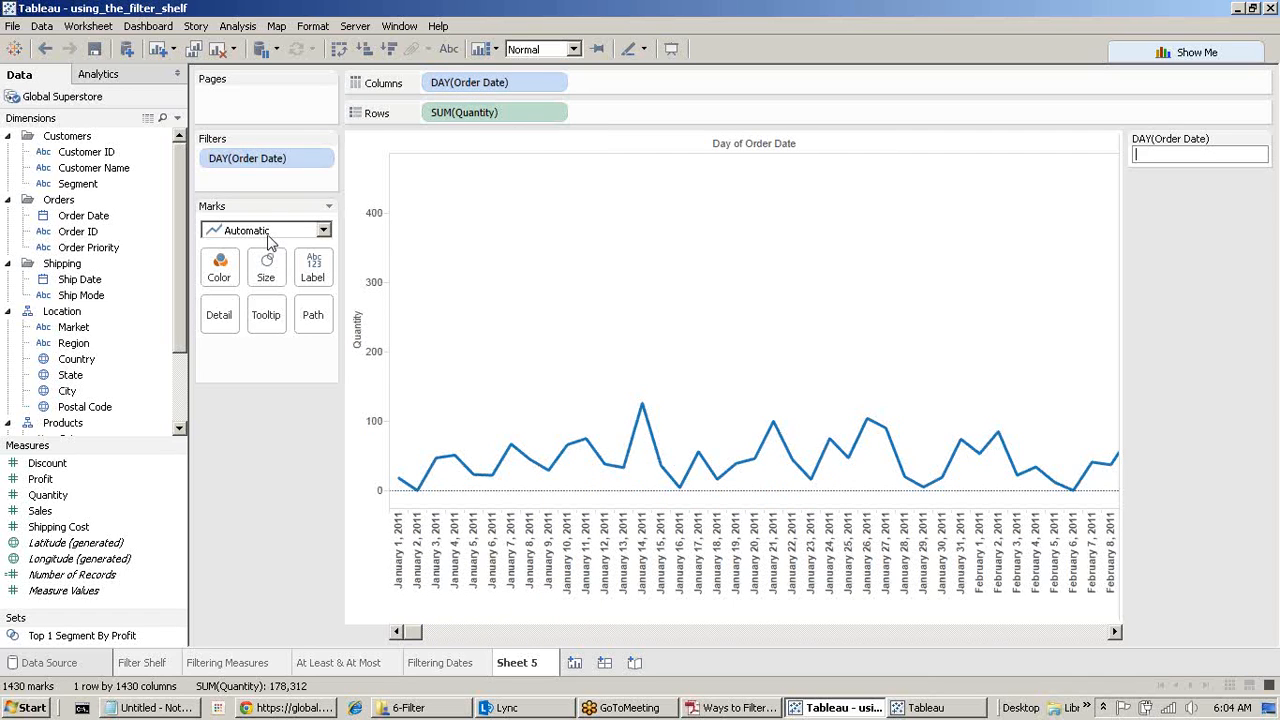
left_click(323, 164)
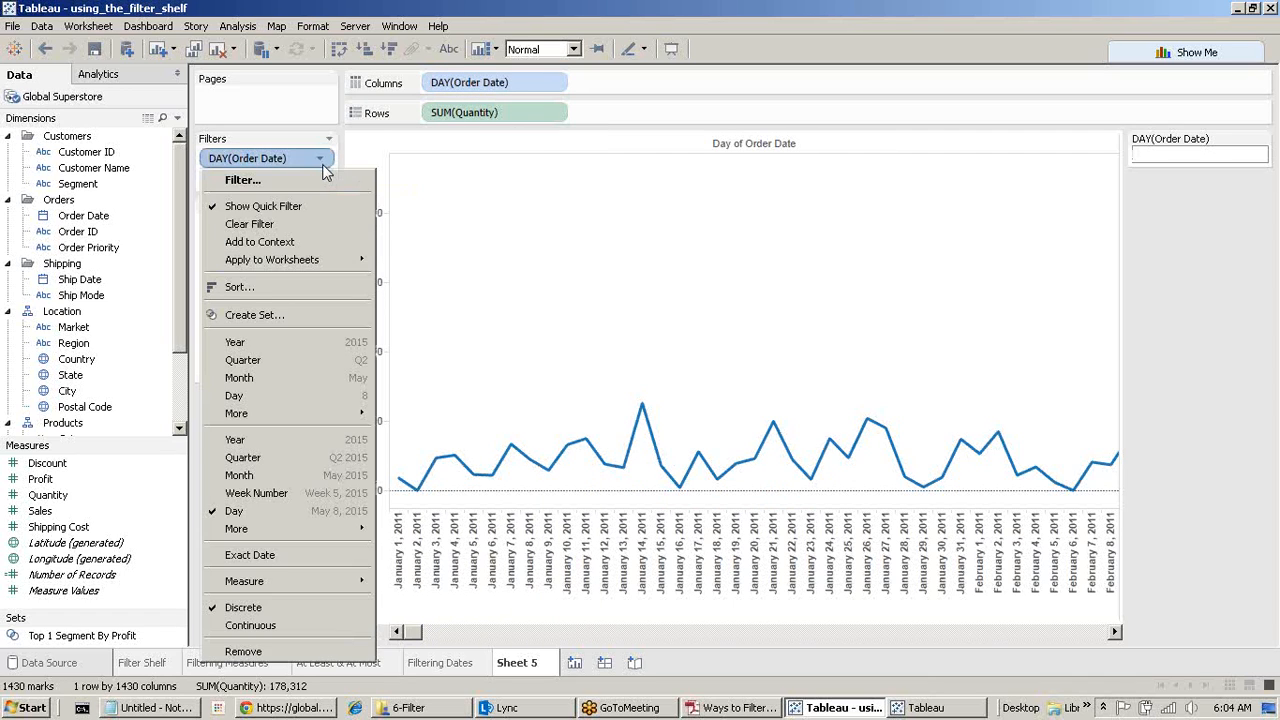
left_click(283, 190)
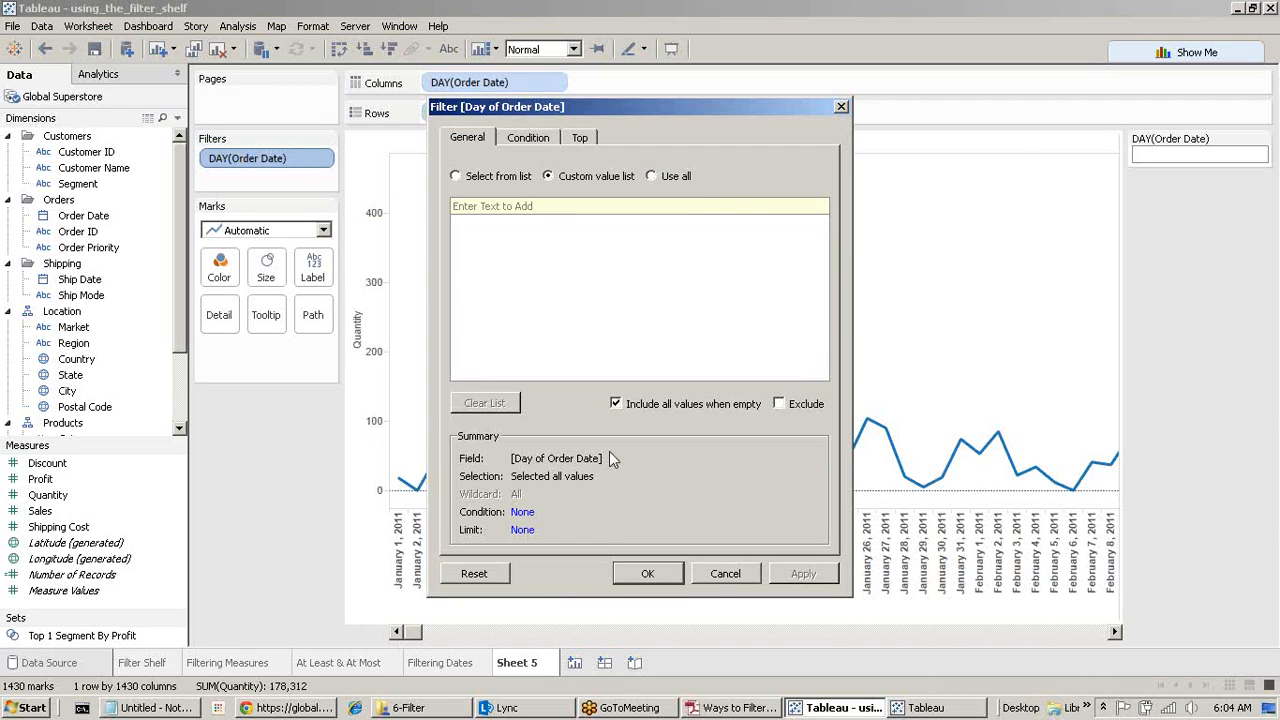
left_click(727, 573)
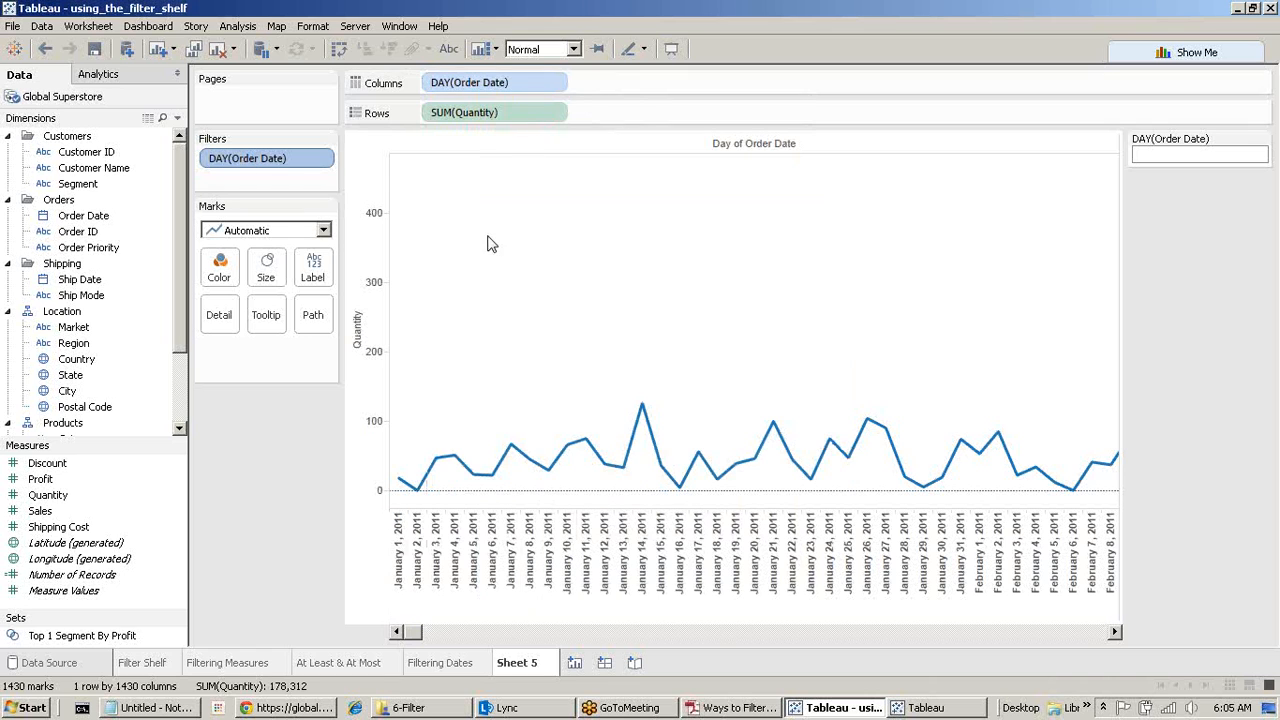
Make Order Date on Columns continuous and examine the day filter's list selection, leaving without applying a change
left_click(555, 86)
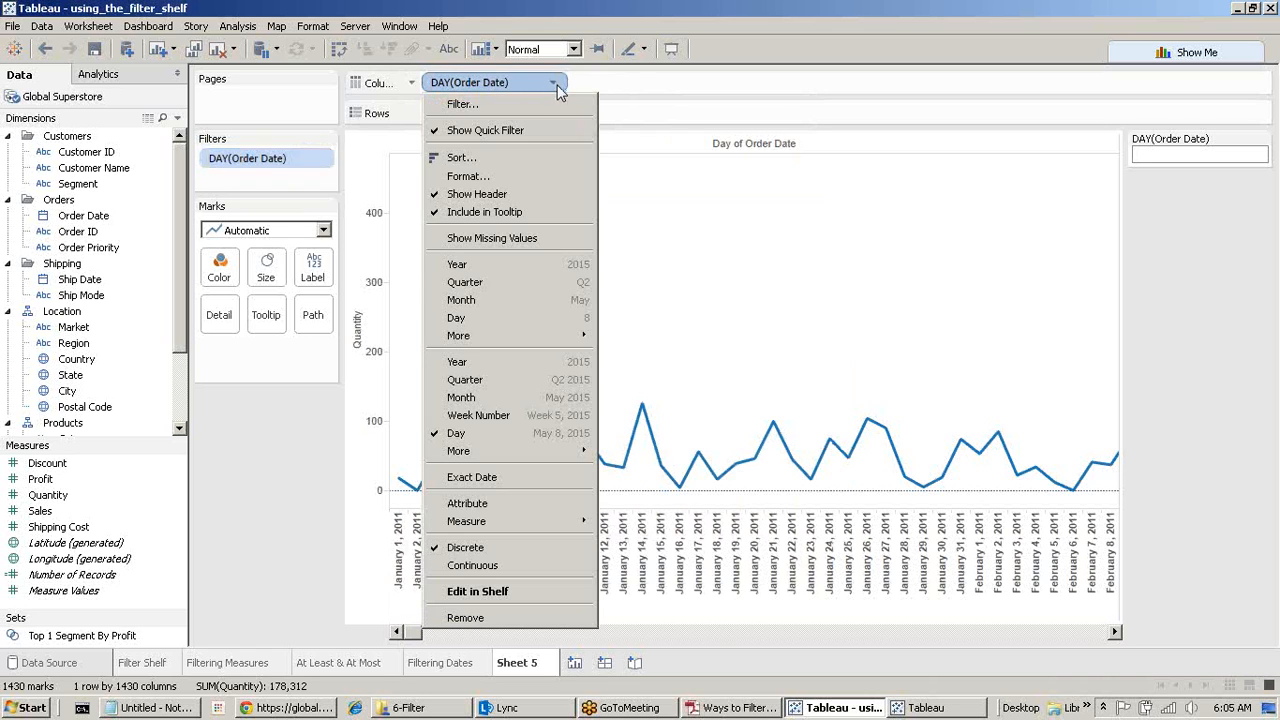
left_click(537, 571)
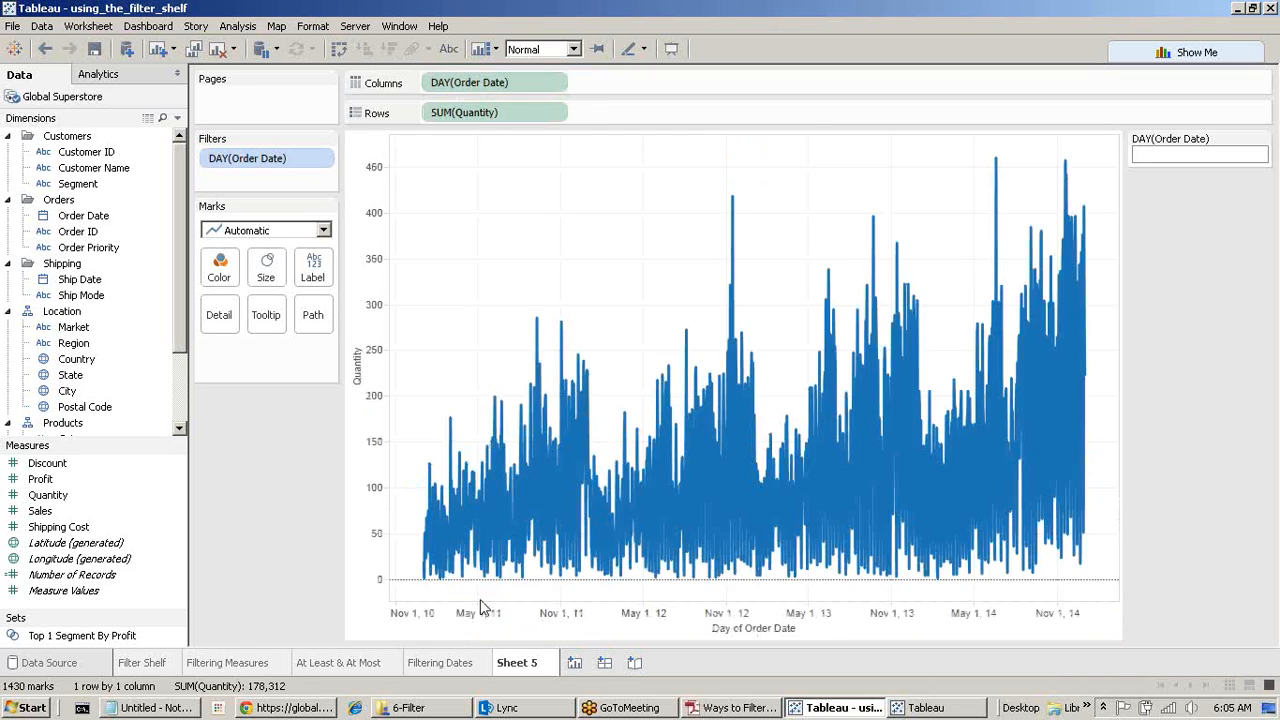
left_click(319, 160)
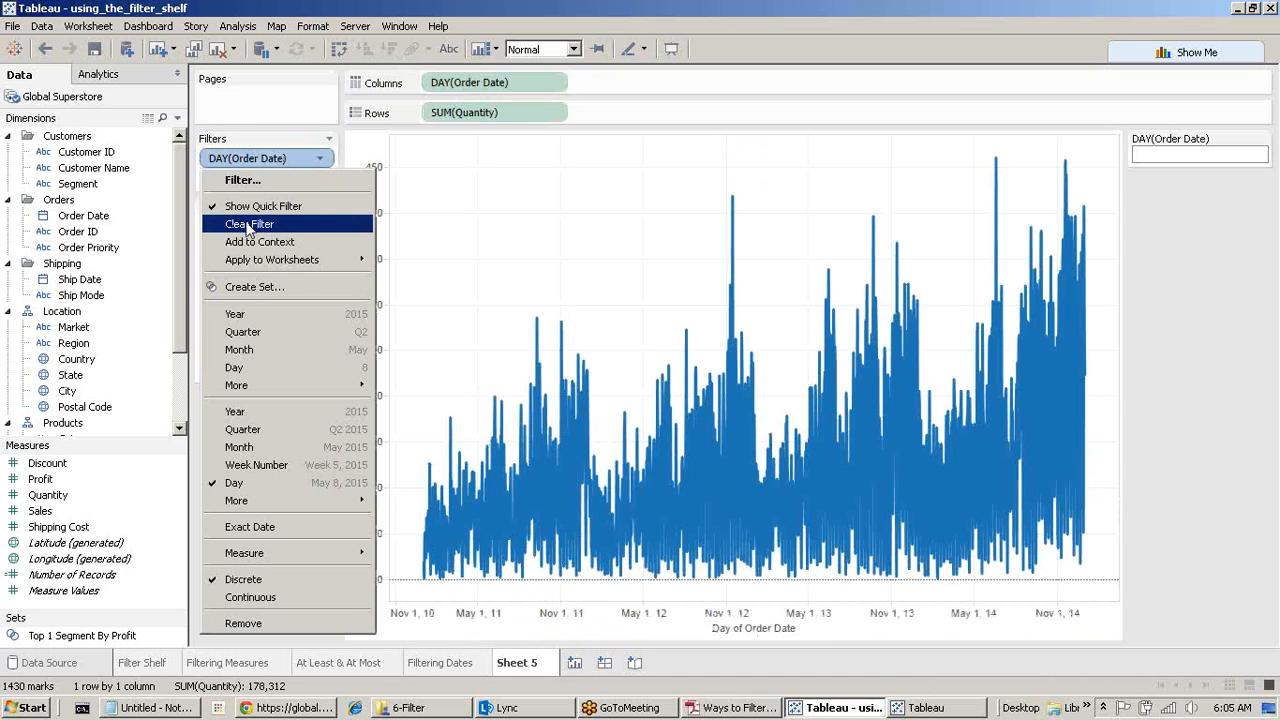
left_click(245, 180)
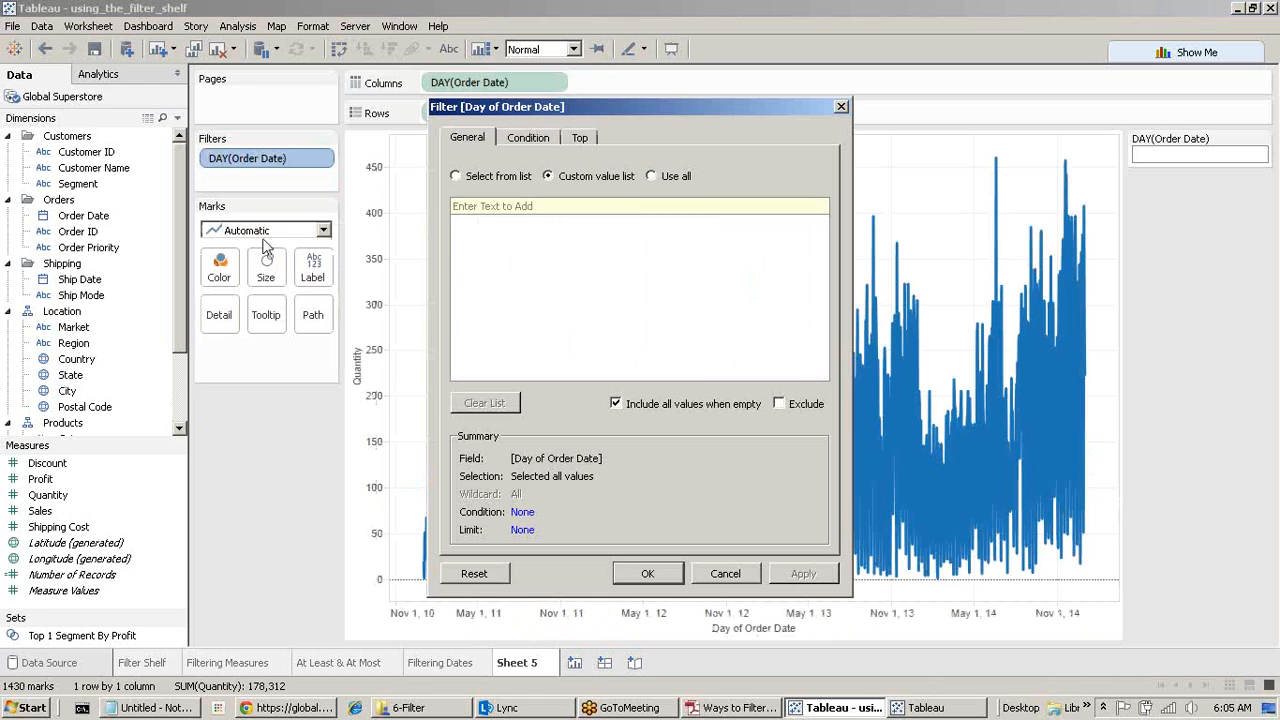
left_click(455, 176)
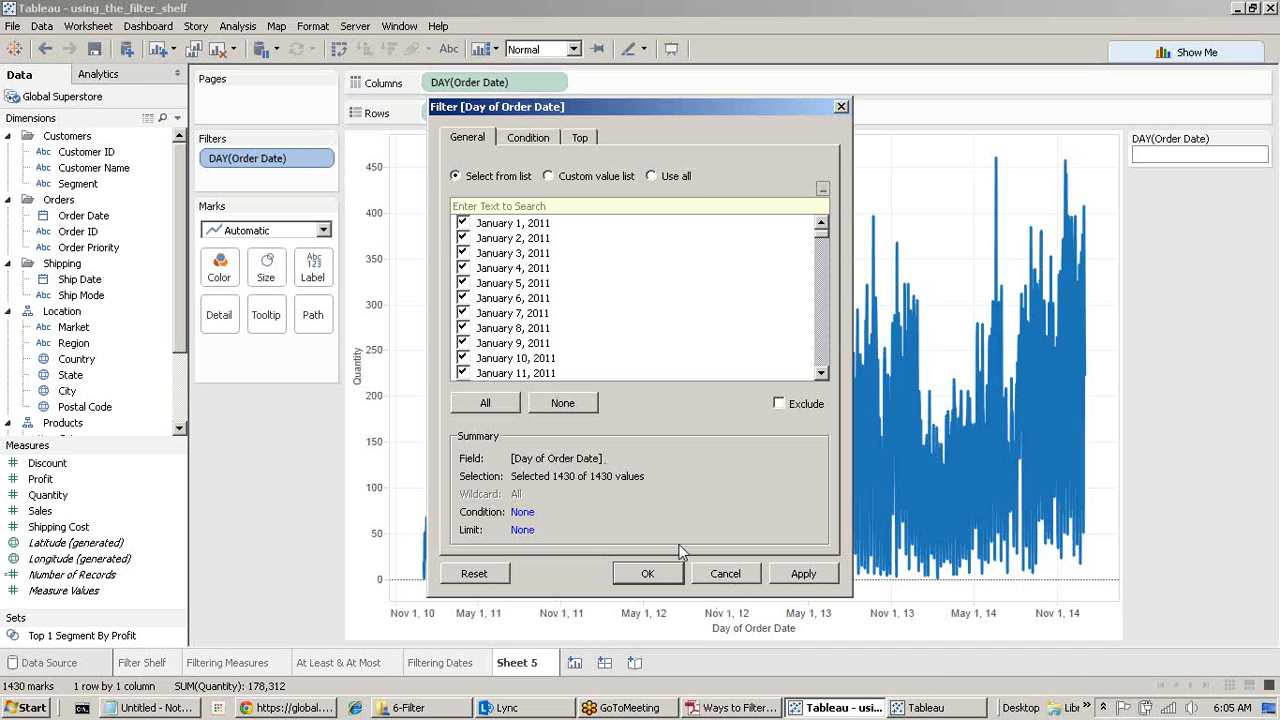
left_click(727, 574)
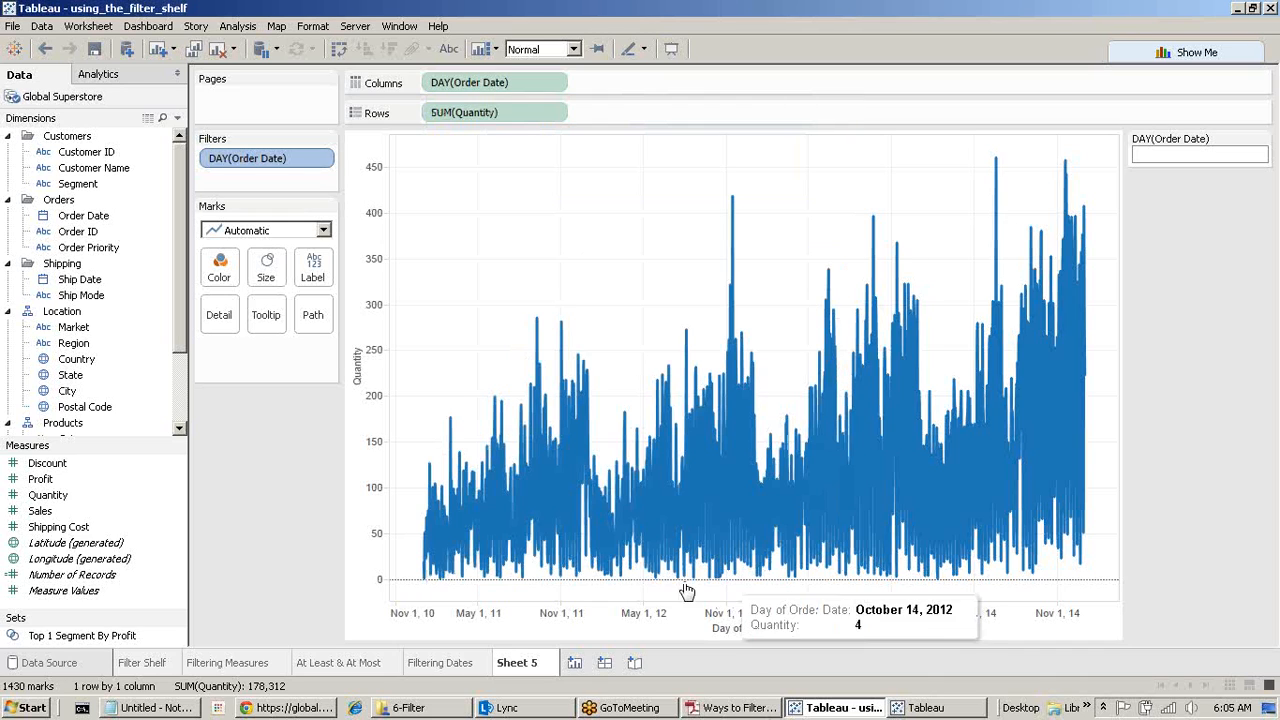
Replace the day-level Order Date filter with a relative date filter on Order Date set to Today
left_click_drag(250, 160, 271, 465)
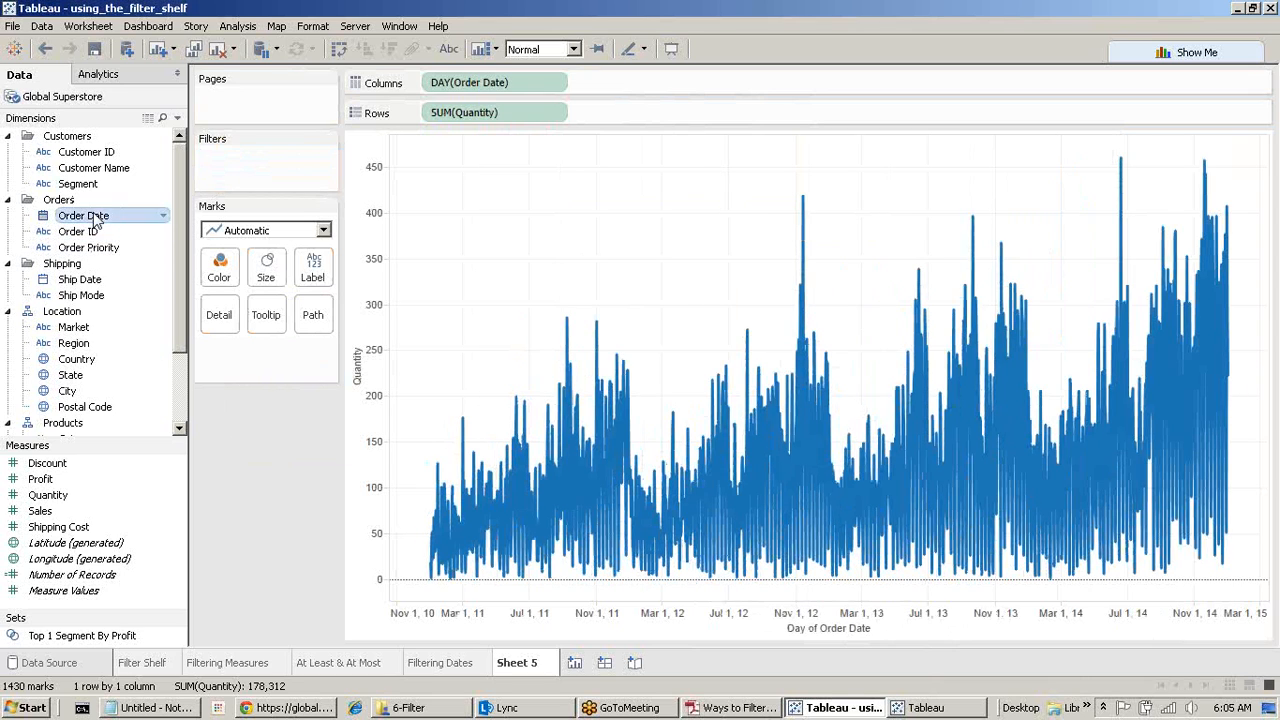
left_click_drag(86, 215, 286, 167)
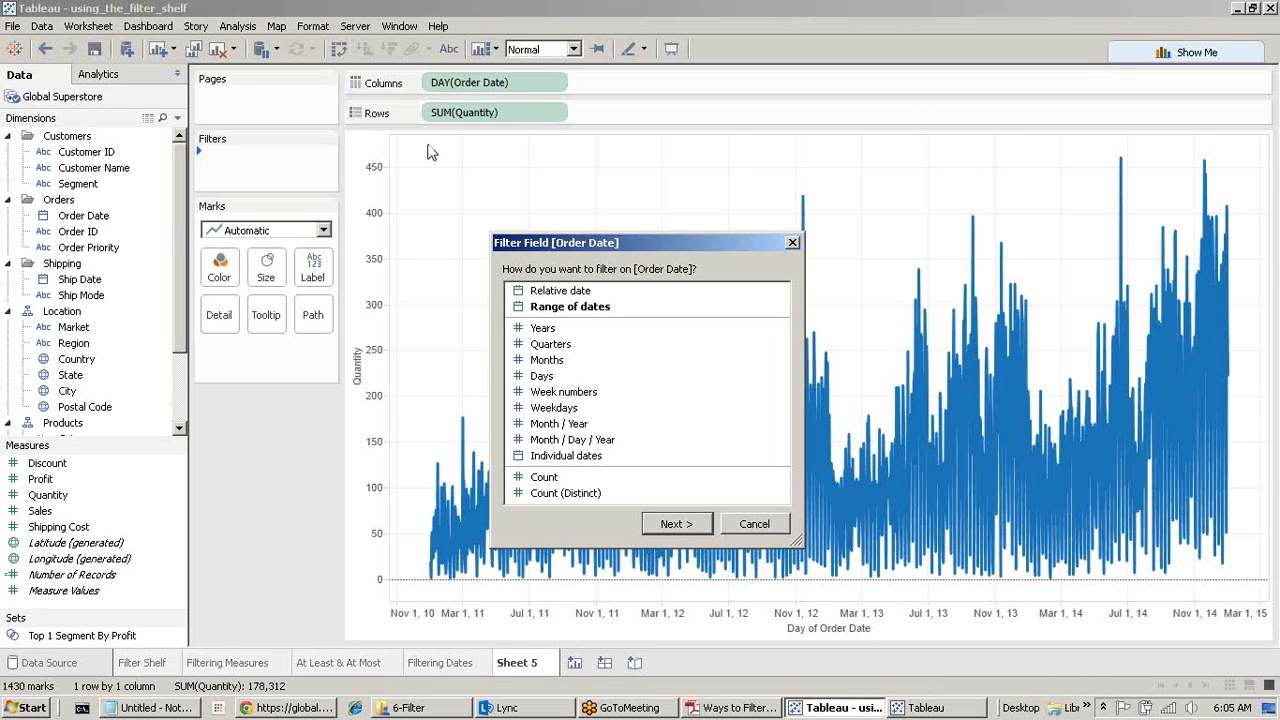
left_click(570, 291)
left_click(700, 524)
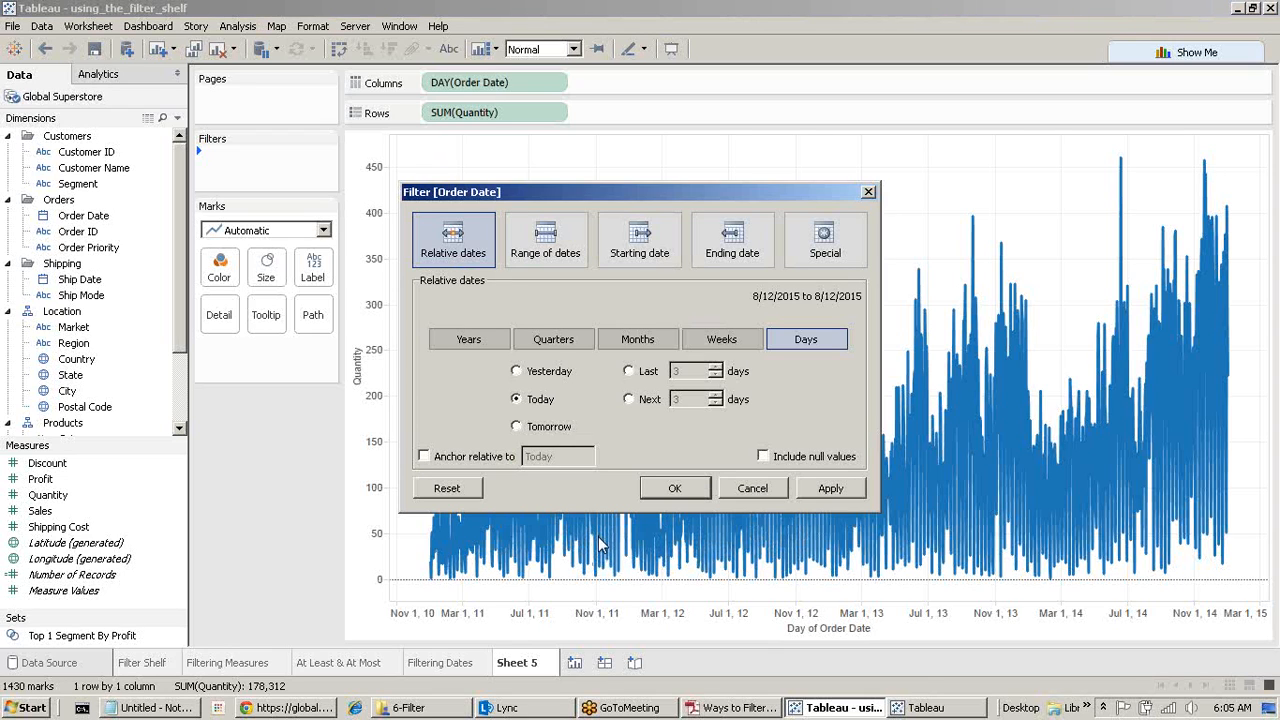
left_click(674, 488)
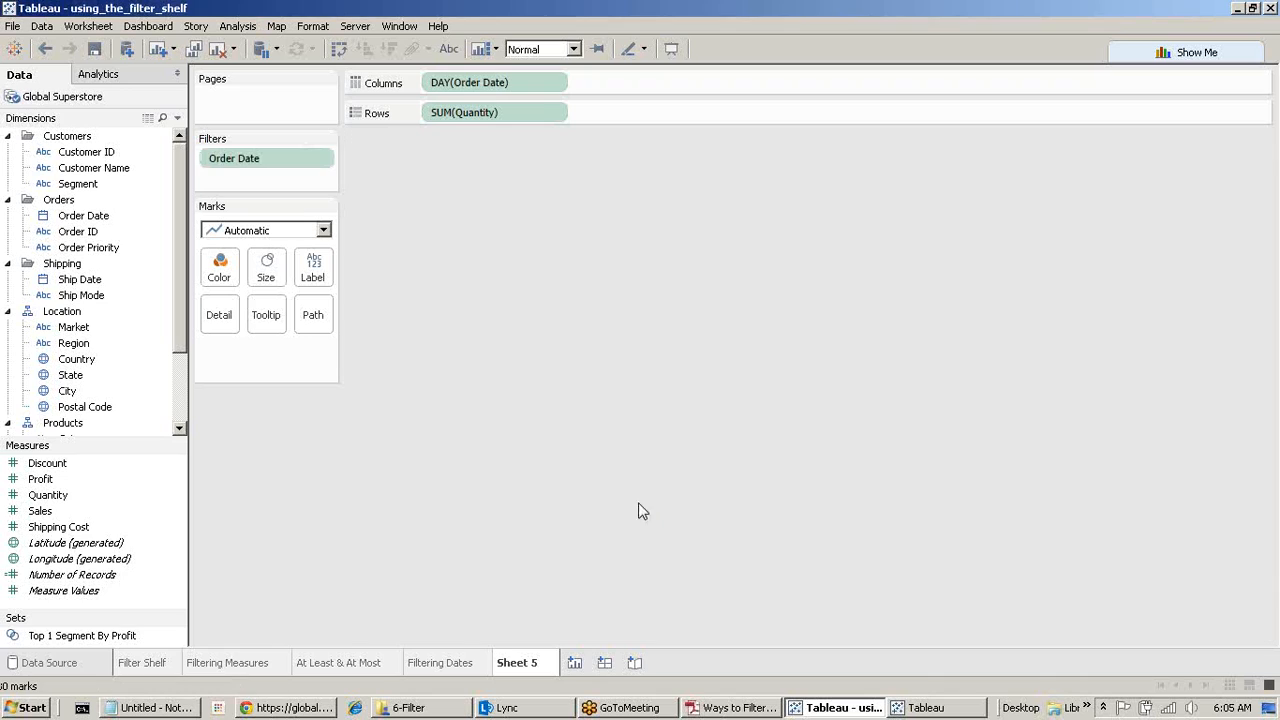
Show the quick filter for the relative Order Date filter and set it to the last 3 days
left_click(319, 158)
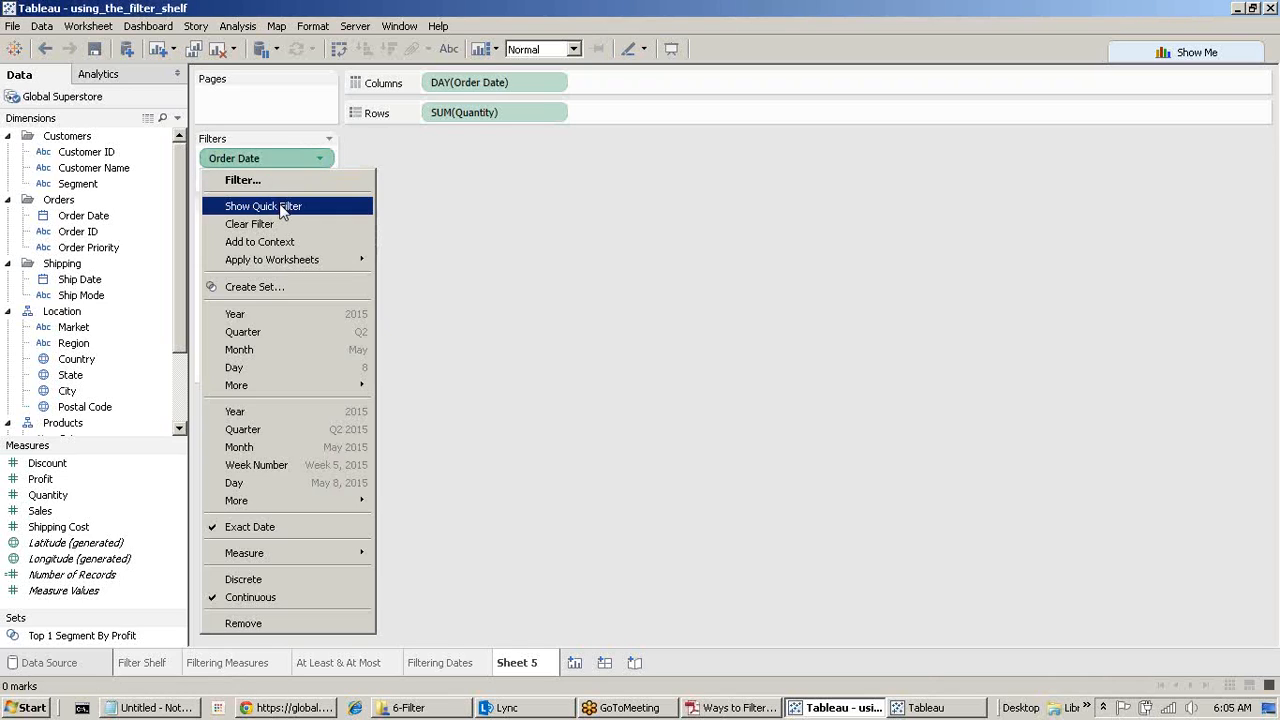
left_click(282, 206)
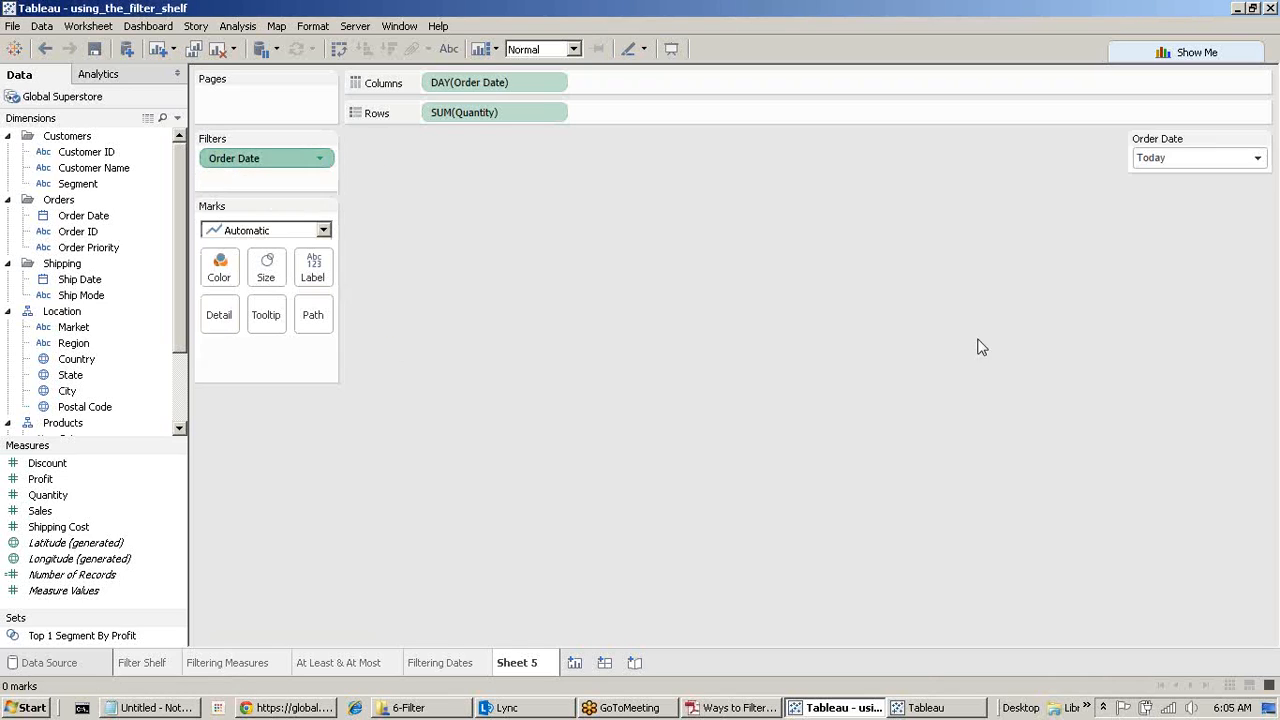
left_click(1258, 159)
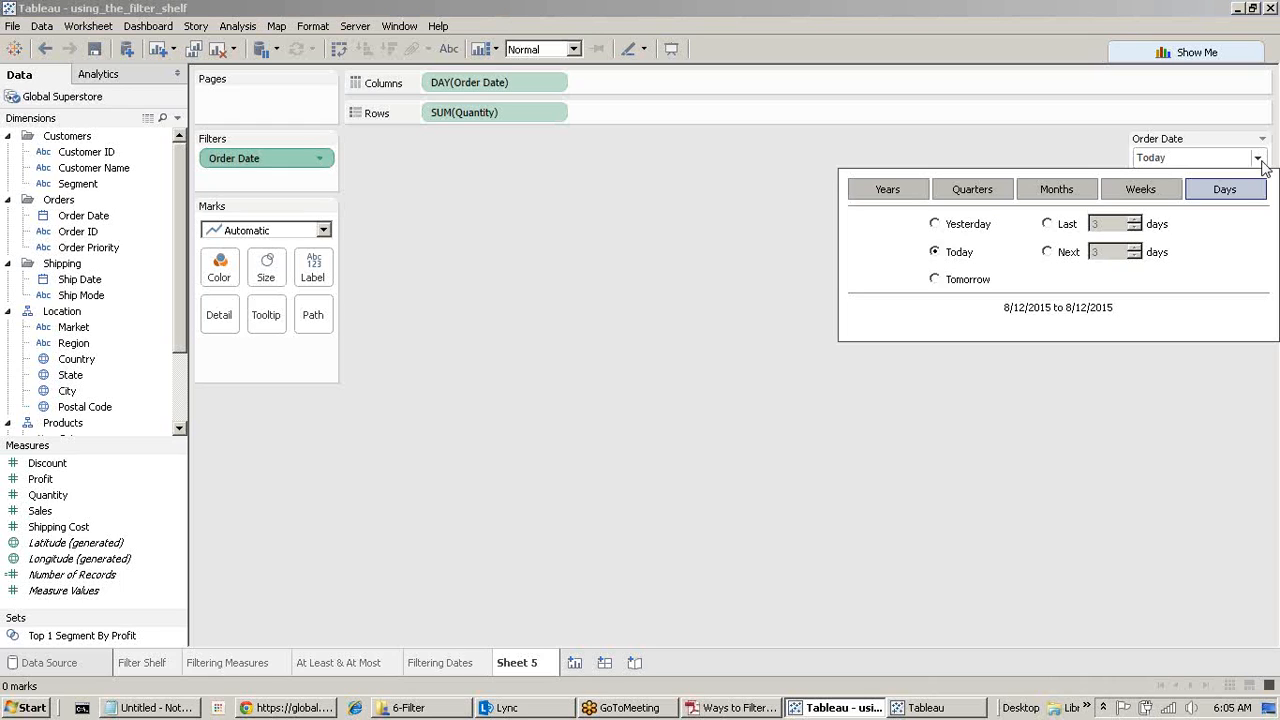
left_click(1052, 229)
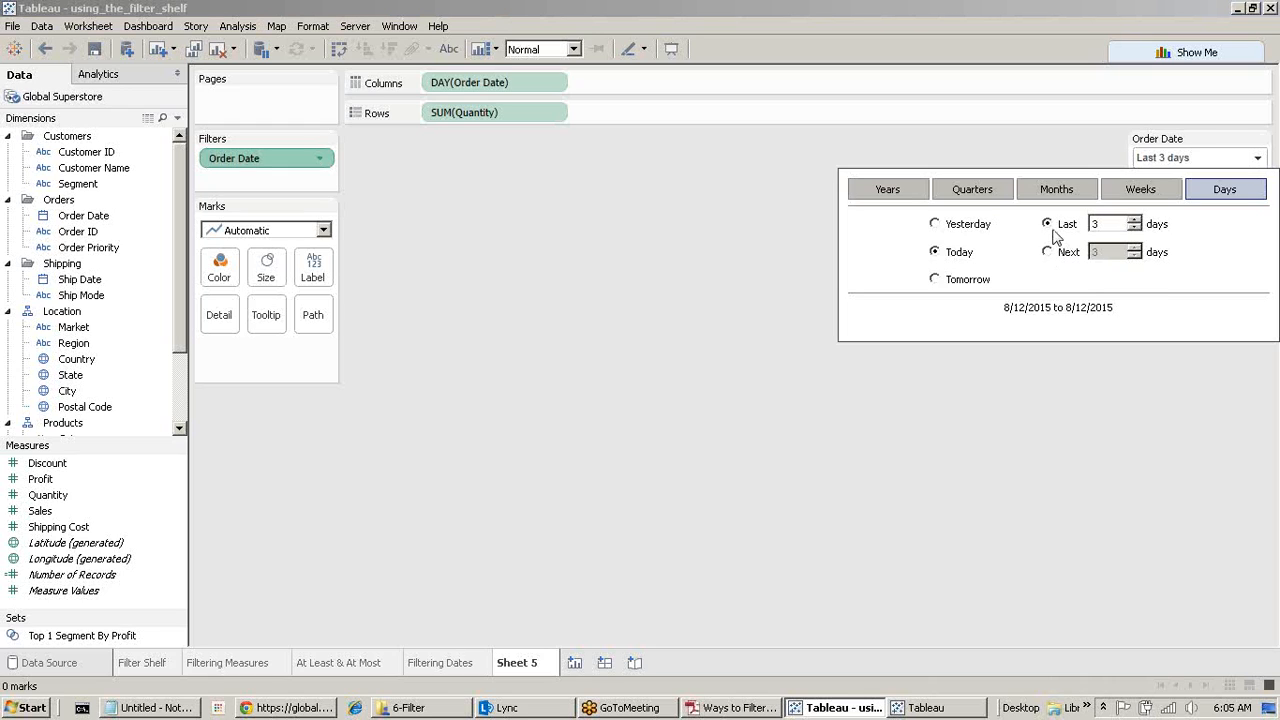
left_click(1046, 411)
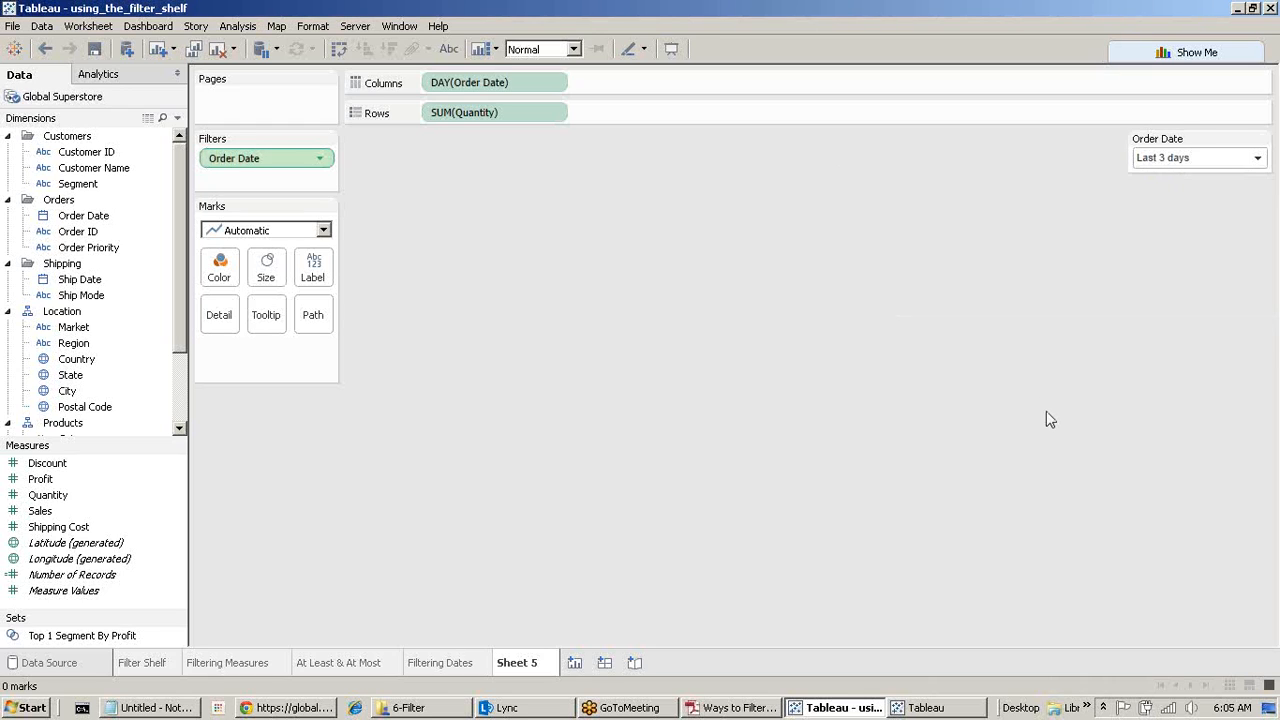
Set the Order Date quick filter to the last 10 months
left_click(1258, 163)
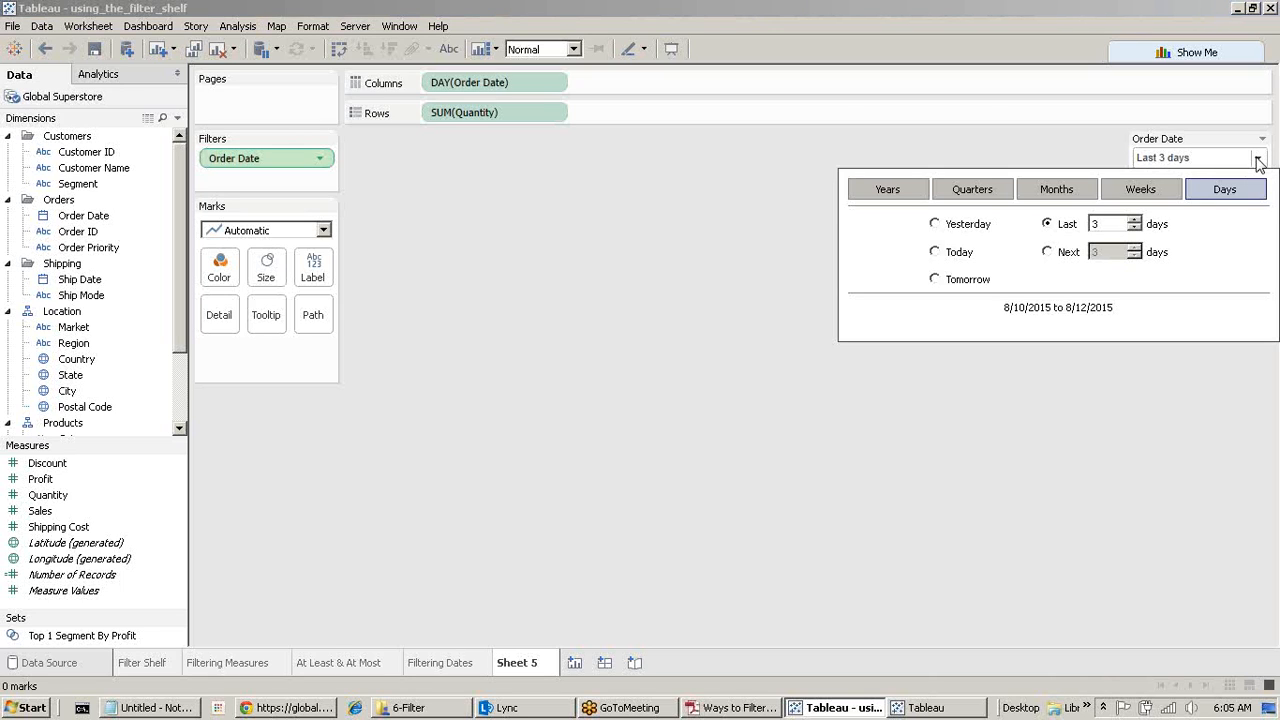
left_click(1072, 193)
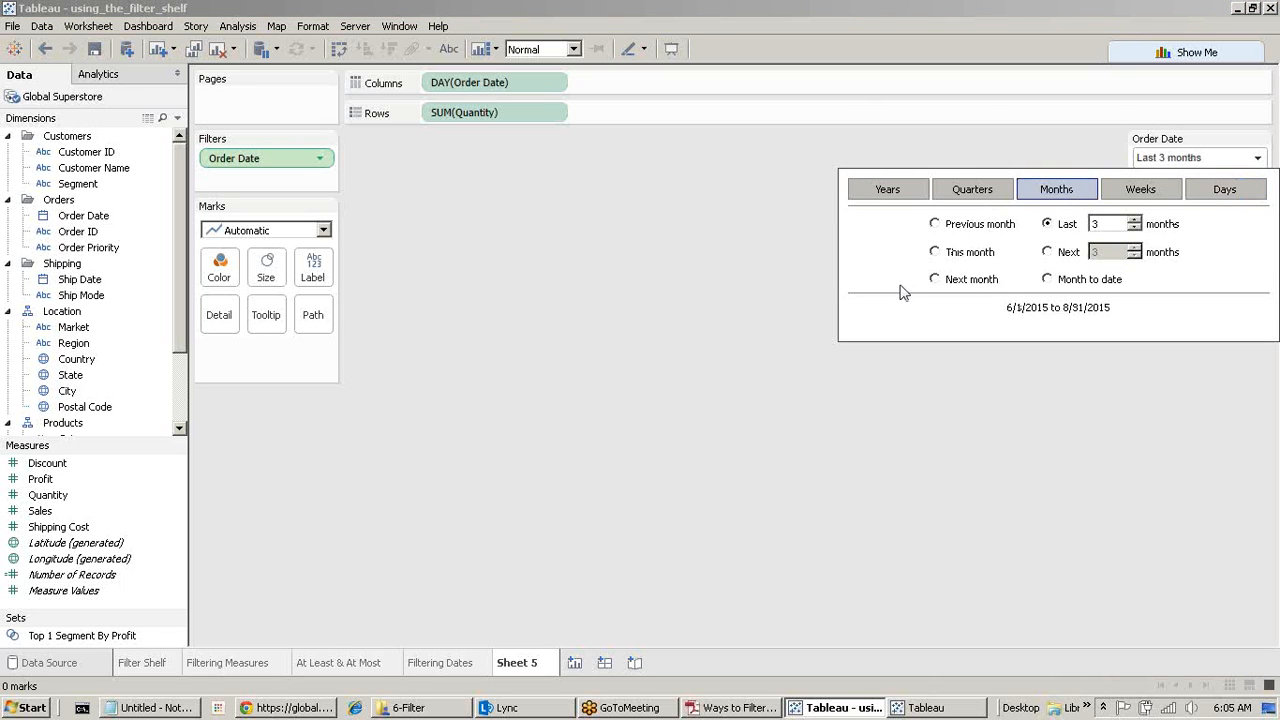
double_click(1111, 223)
type("10")
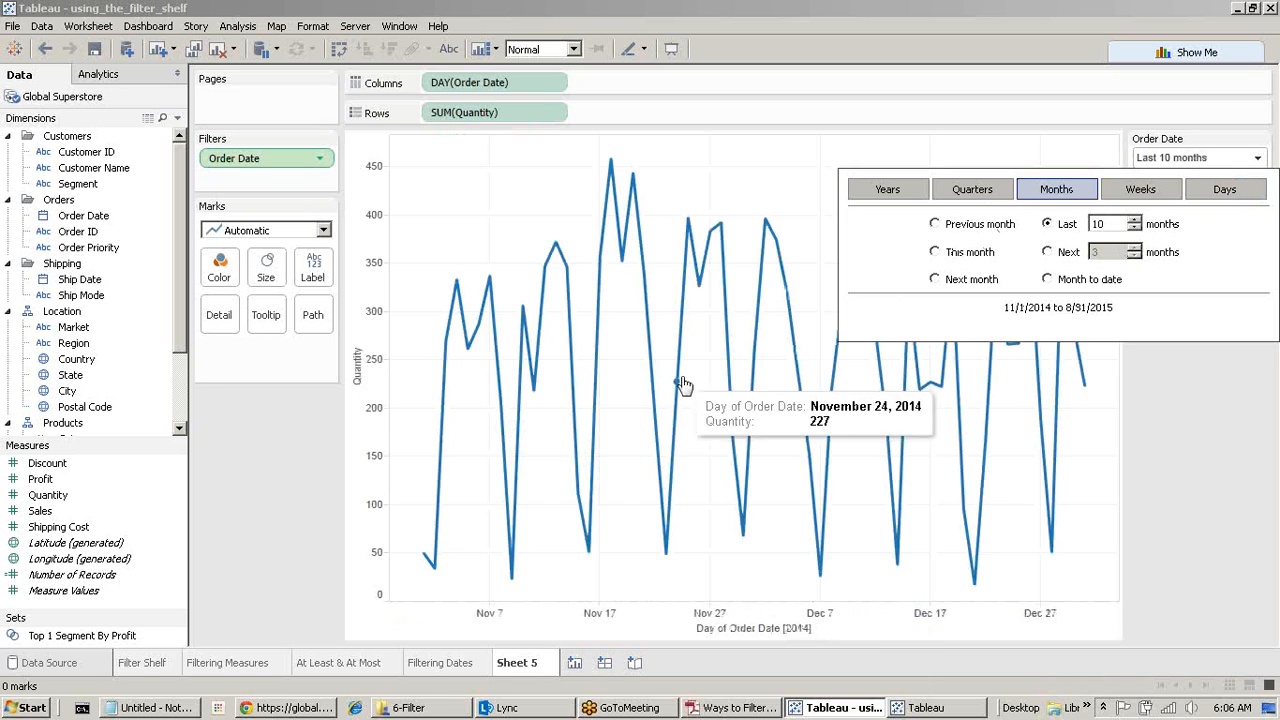
left_click(1171, 549)
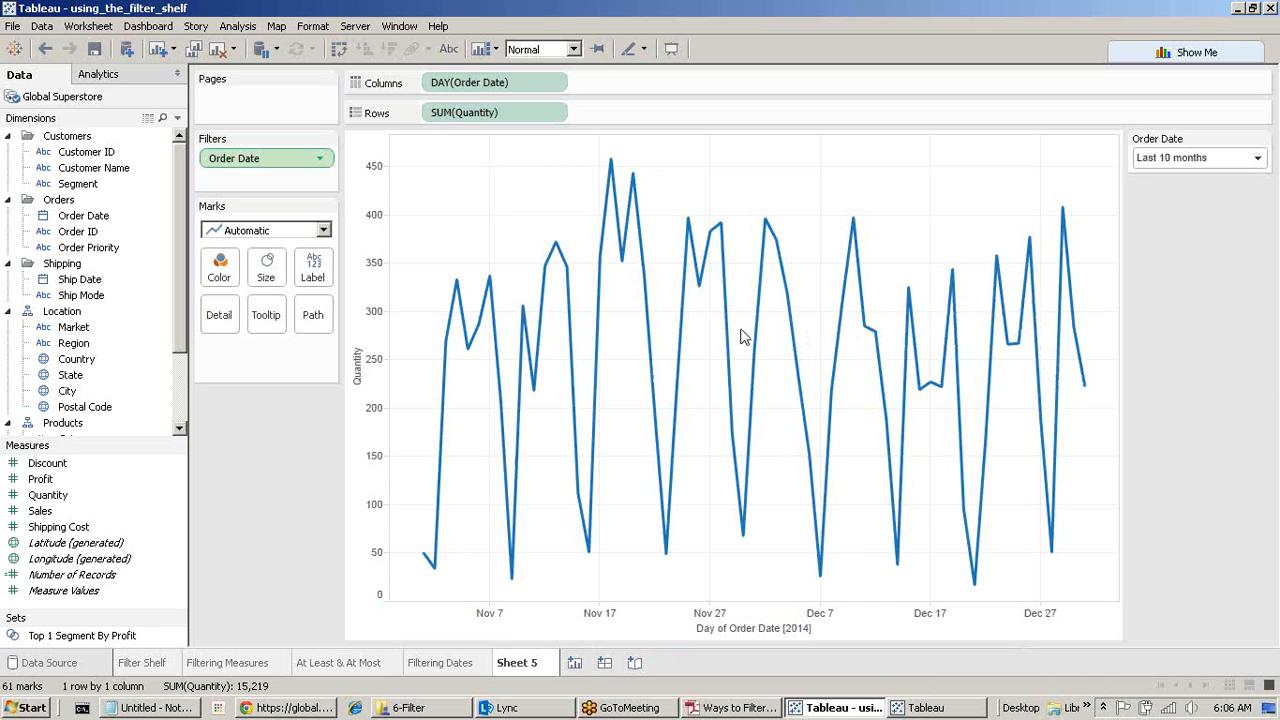
Examine the Relative dates and Range of dates settings of the Order Date filter, and leave without applying a change
left_click(1259, 160)
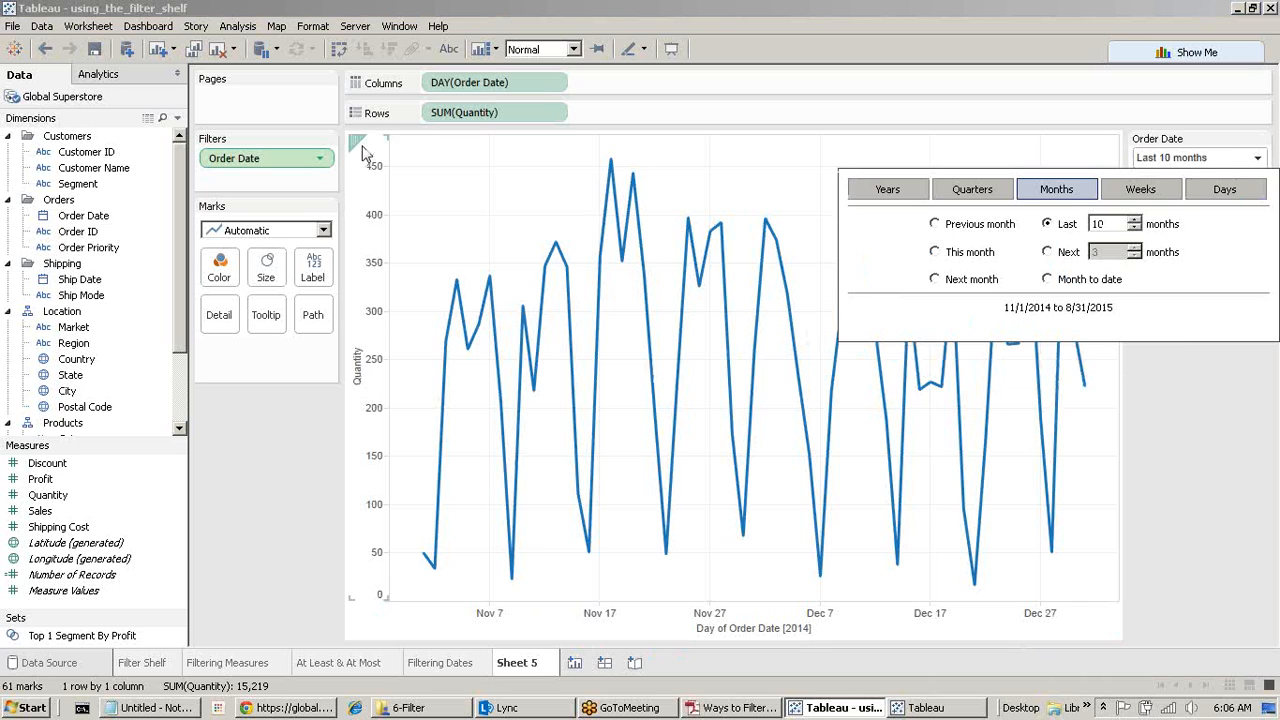
left_click(318, 160)
left_click(287, 190)
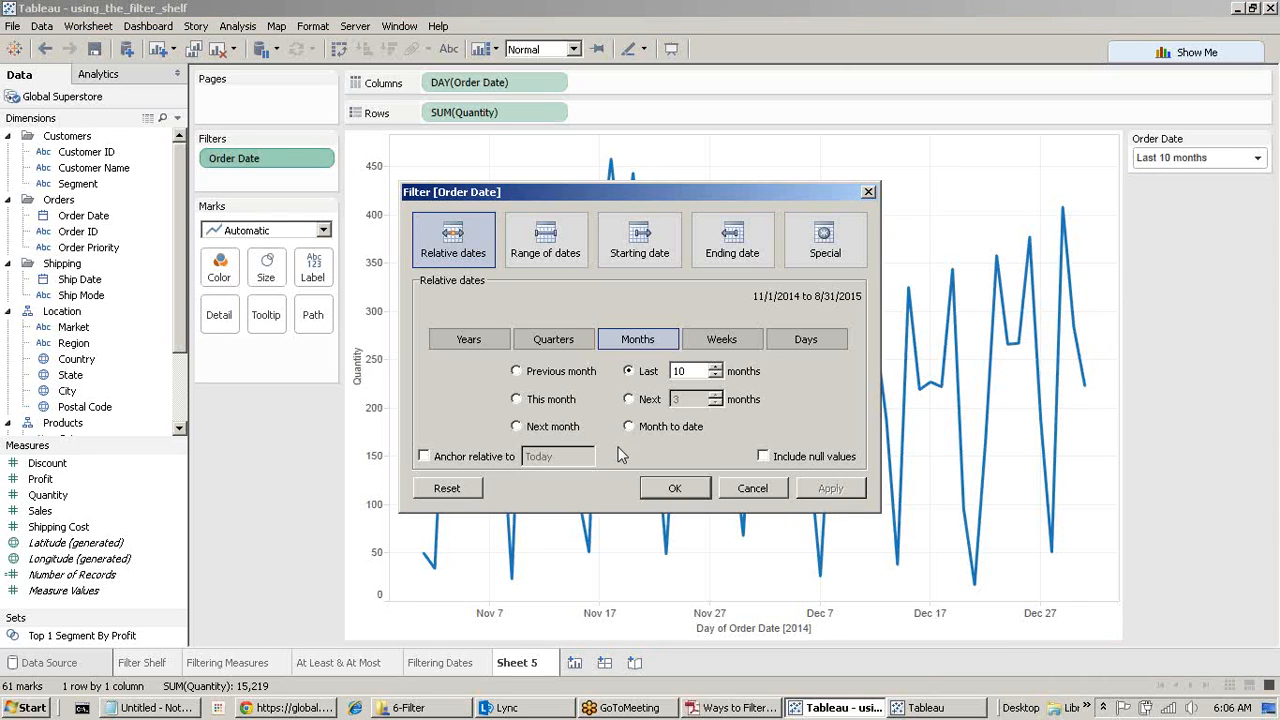
left_click(548, 242)
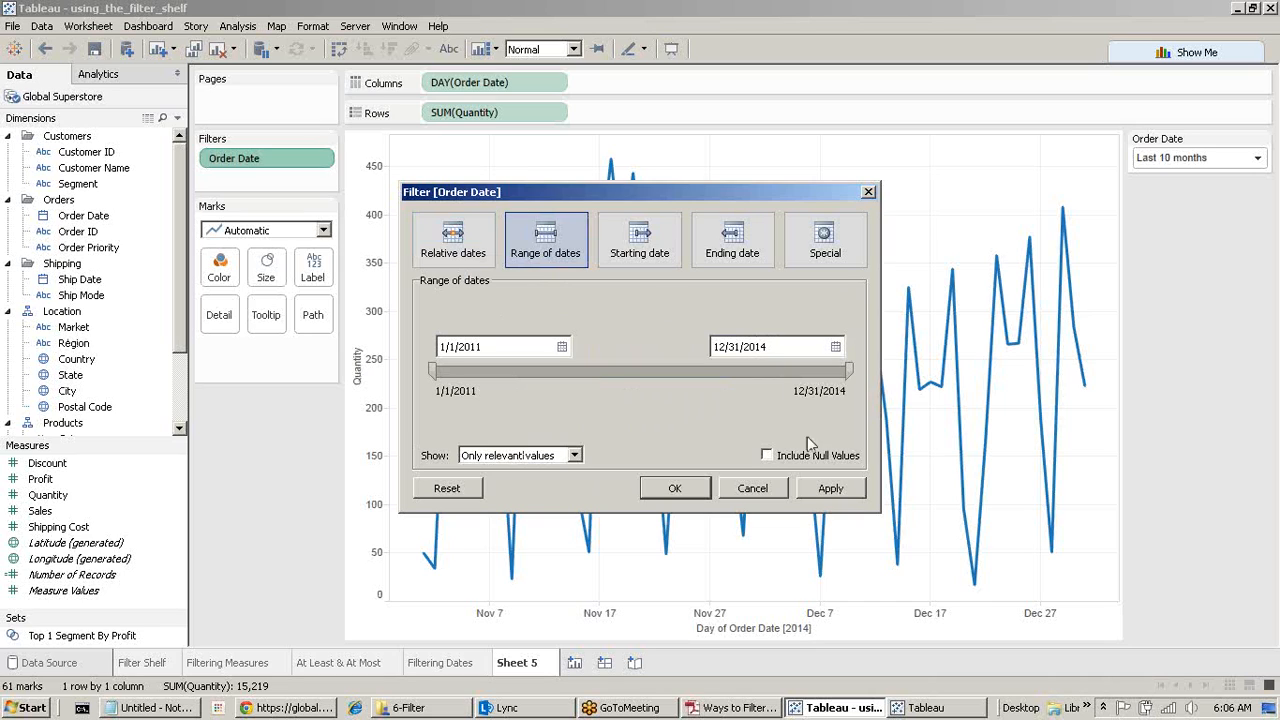
left_click(753, 490)
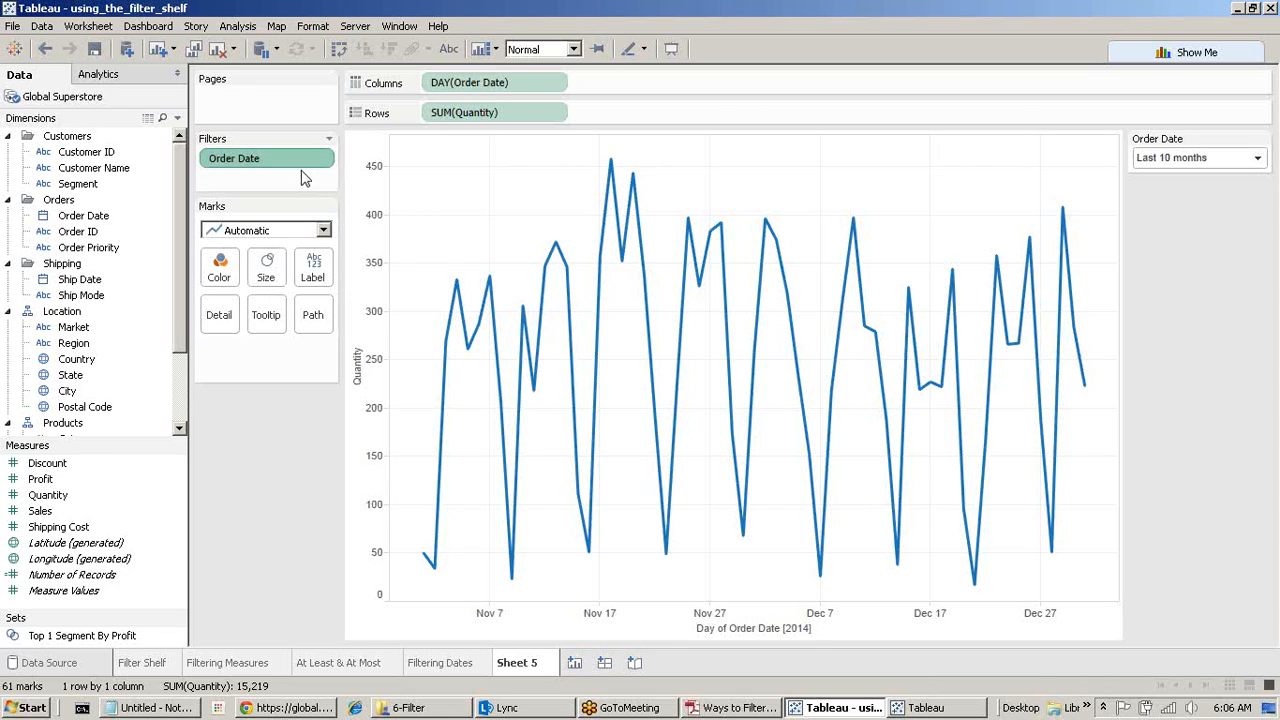
Remove the Order Date filter and start a filter on Sales aggregated as Sum
left_click_drag(181, 200, 184, 320)
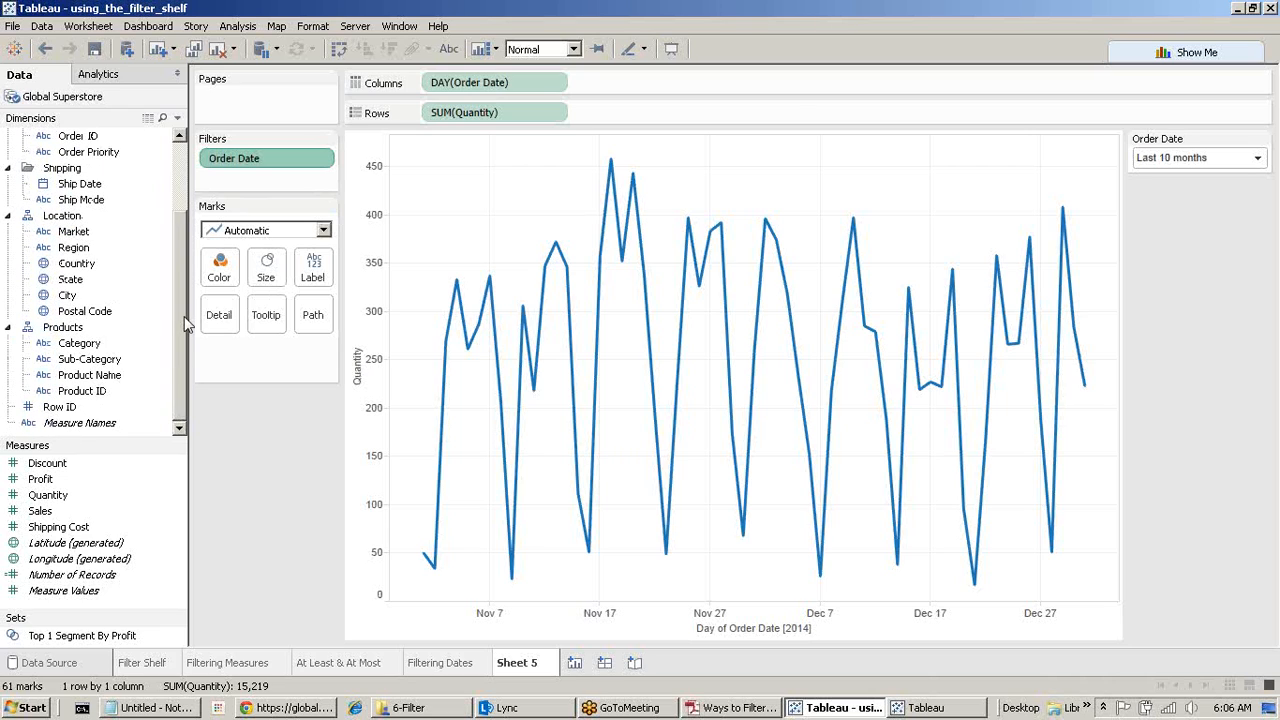
left_click_drag(268, 163, 200, 432)
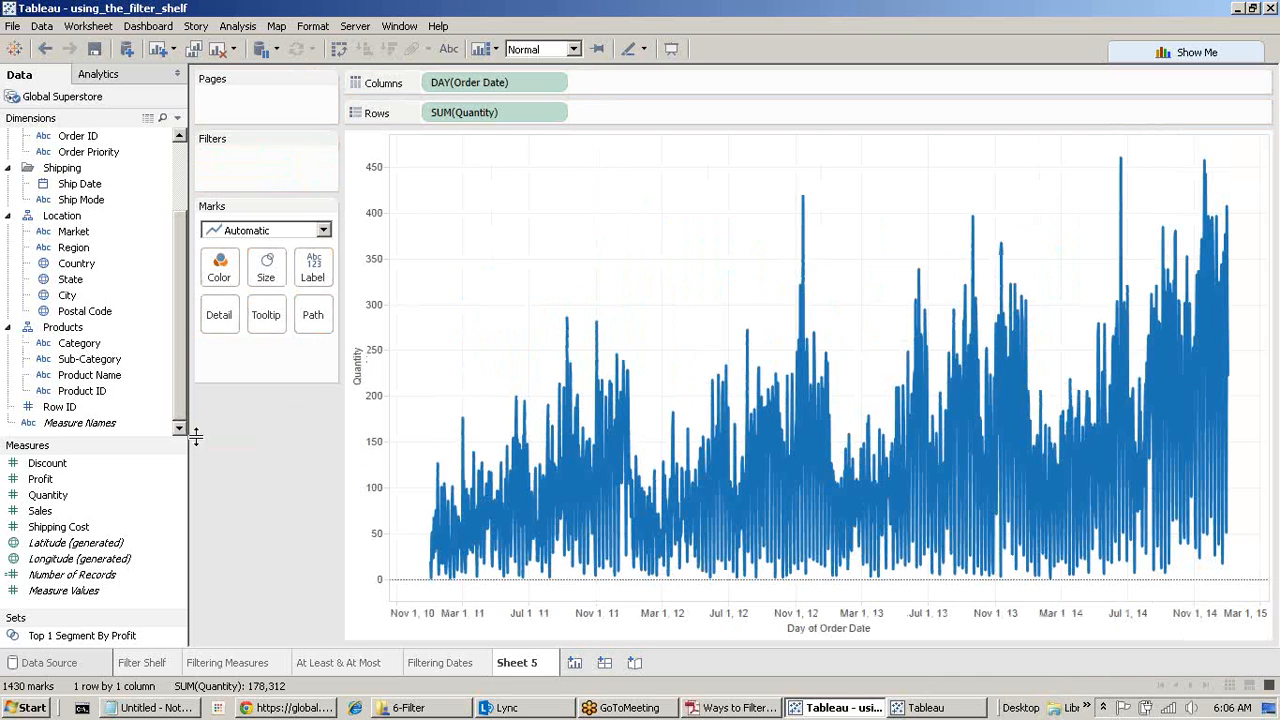
left_click_drag(40, 510, 250, 190)
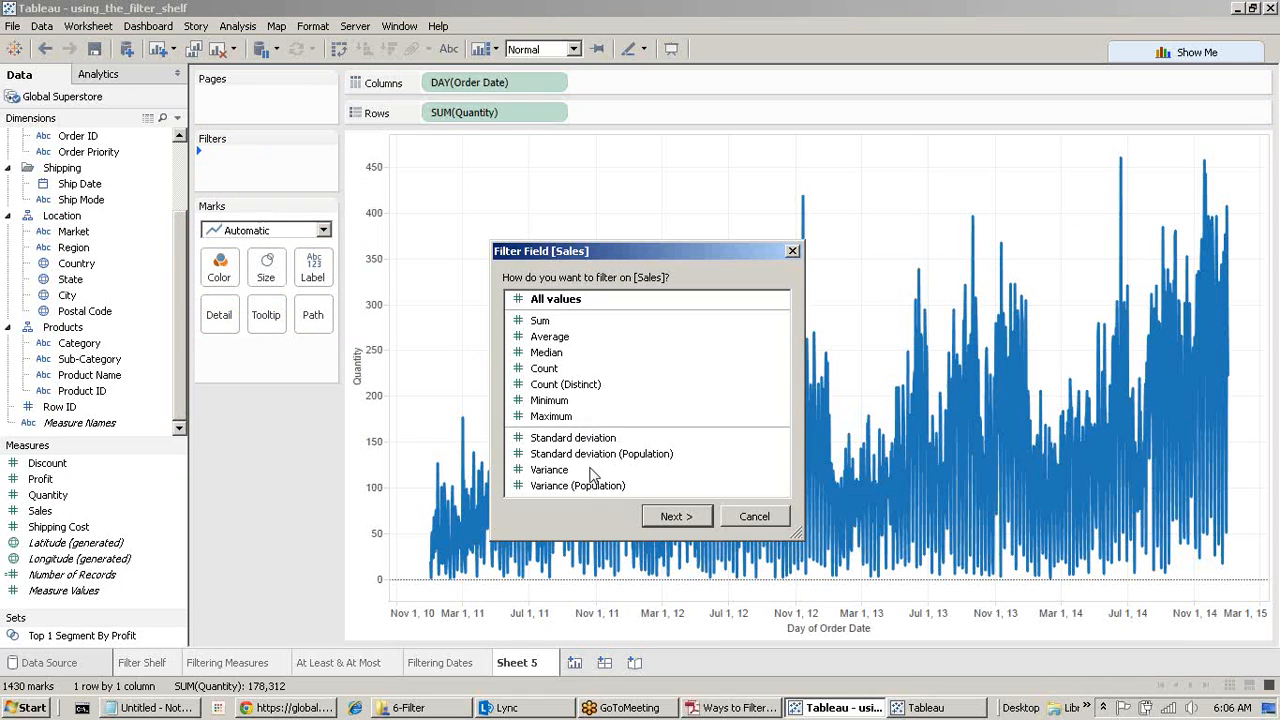
left_click(578, 322)
left_click(677, 518)
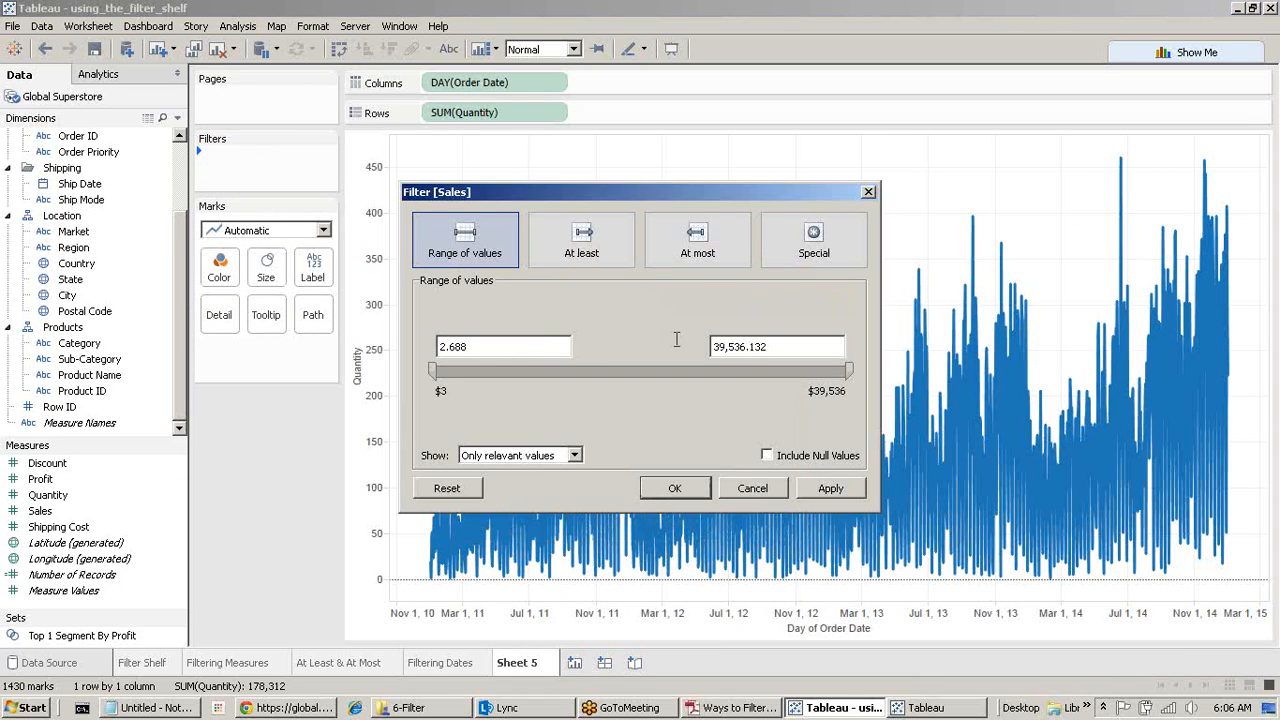
Compare the At least and At most options, and apply the Sales filter as At least 0
left_click(583, 240)
left_click(706, 242)
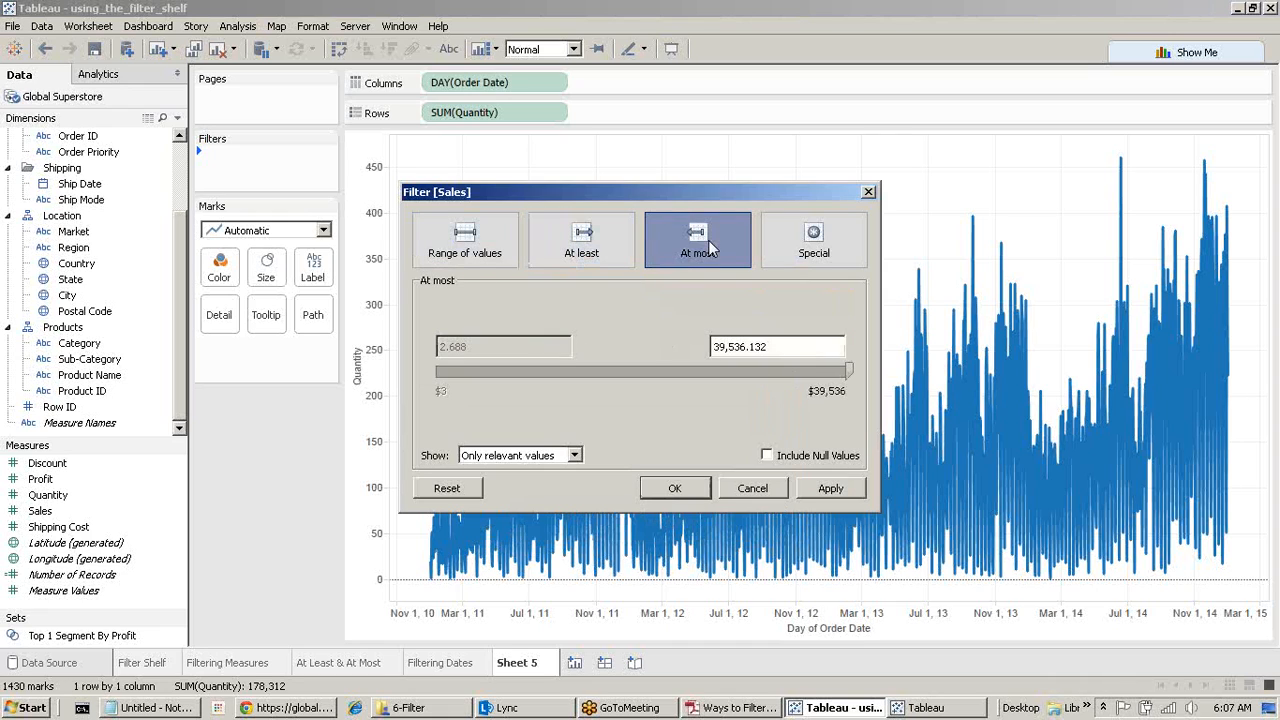
left_click(583, 240)
left_click_drag(524, 347, 343, 341)
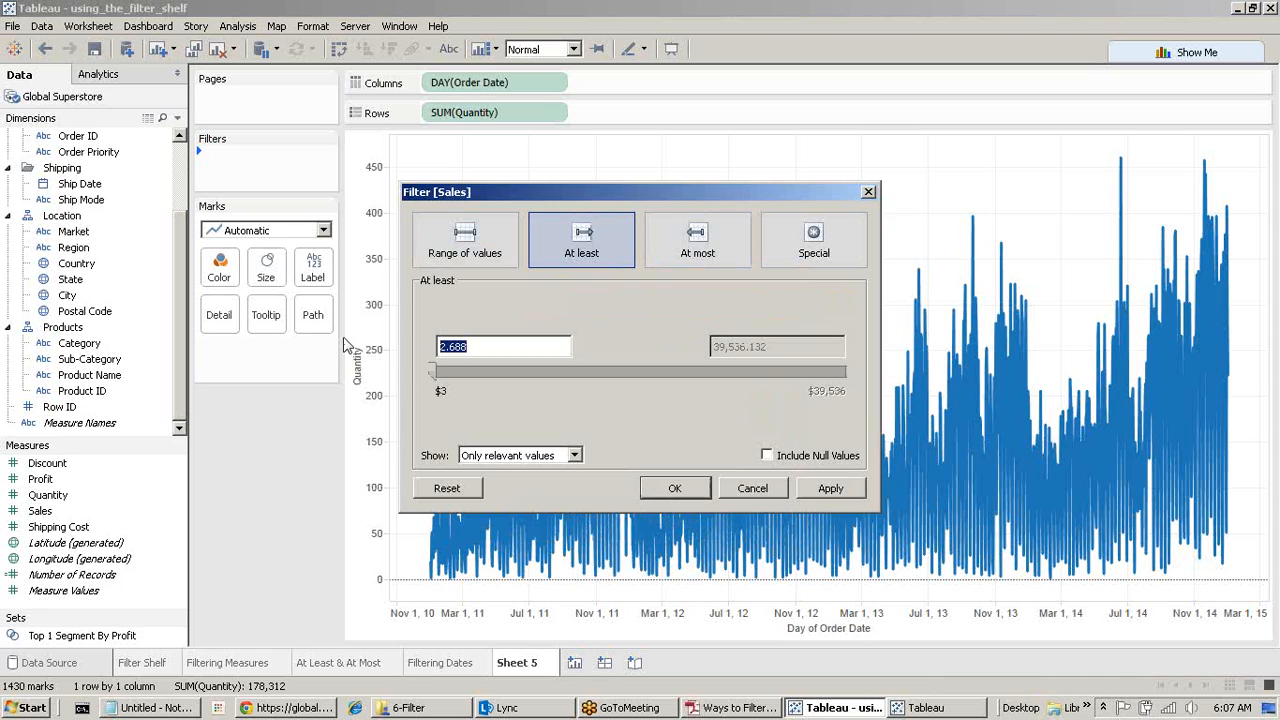
type("0")
left_click(670, 488)
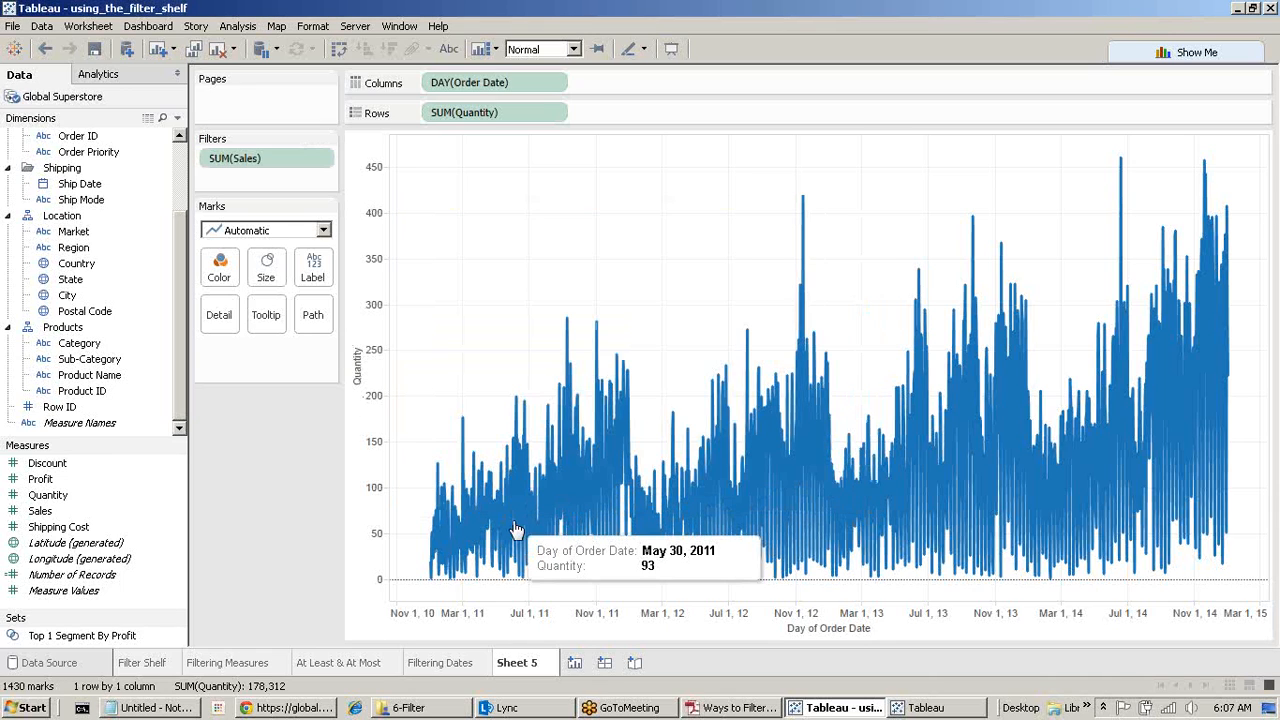
Review the relevant-values, Range of values and At least options of the Sales filter, and remove the filter from the view
left_click(326, 158)
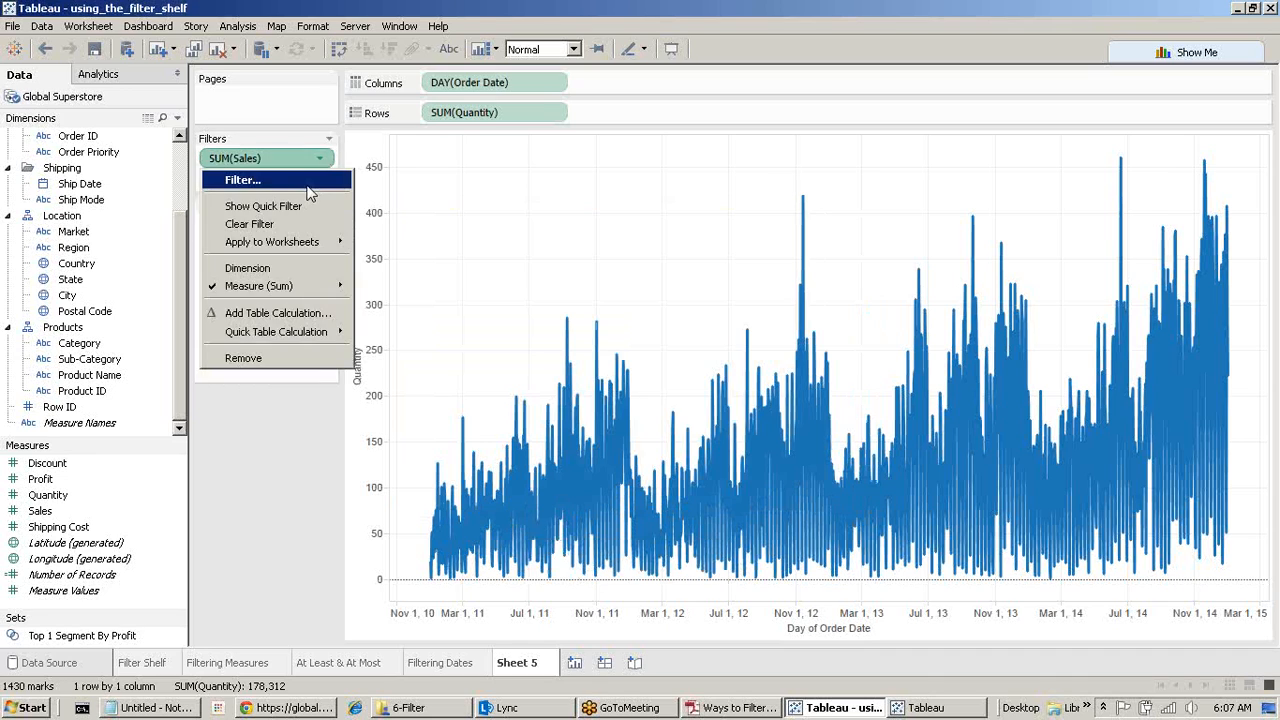
left_click(245, 180)
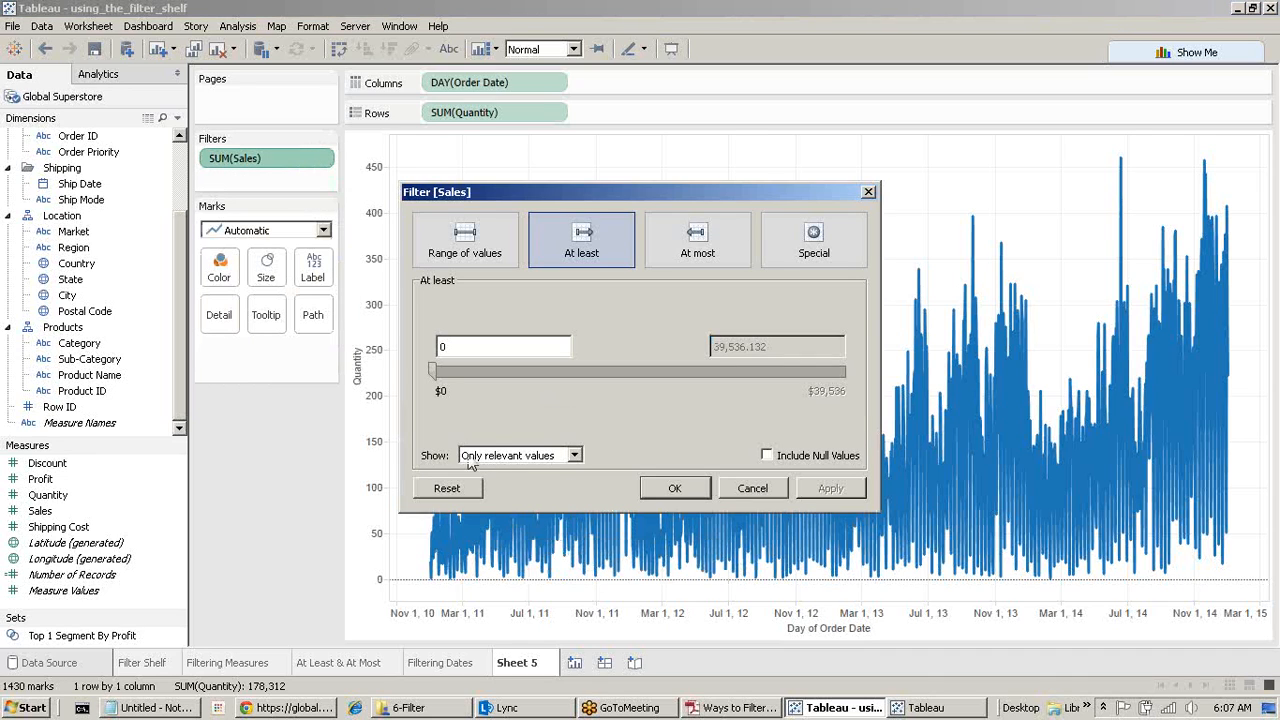
left_click(508, 456)
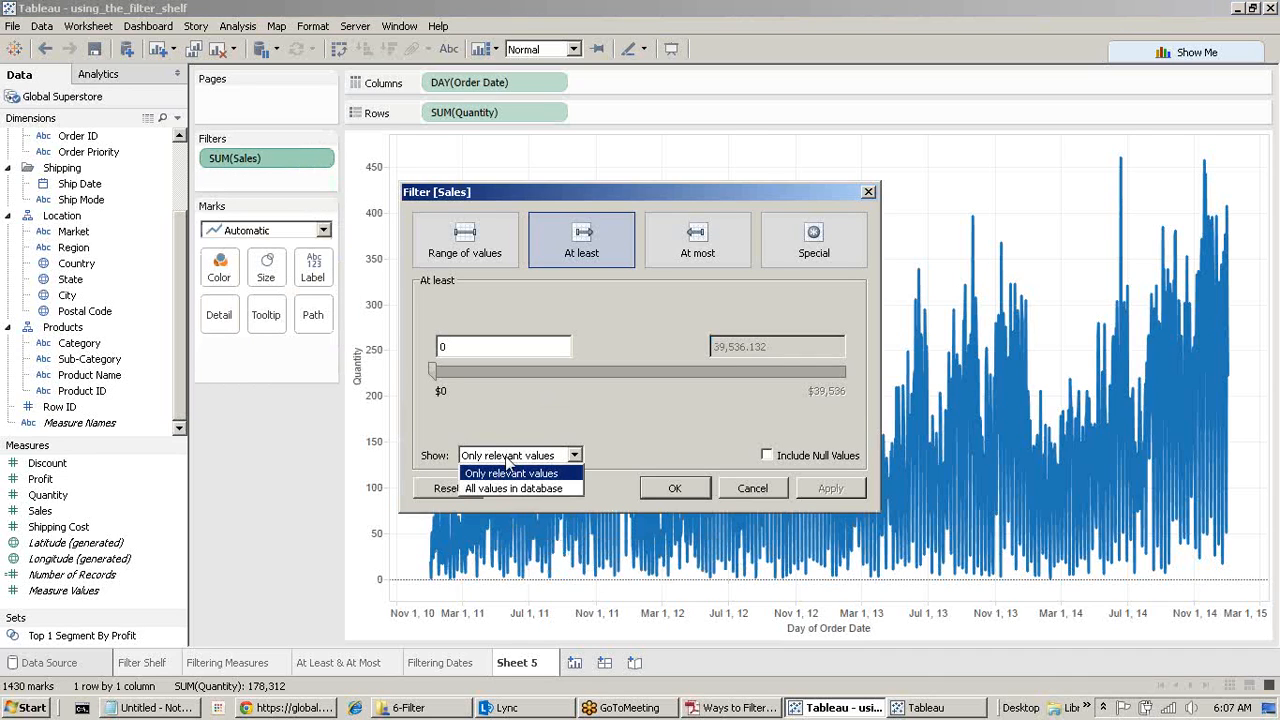
left_click(508, 475)
left_click(488, 245)
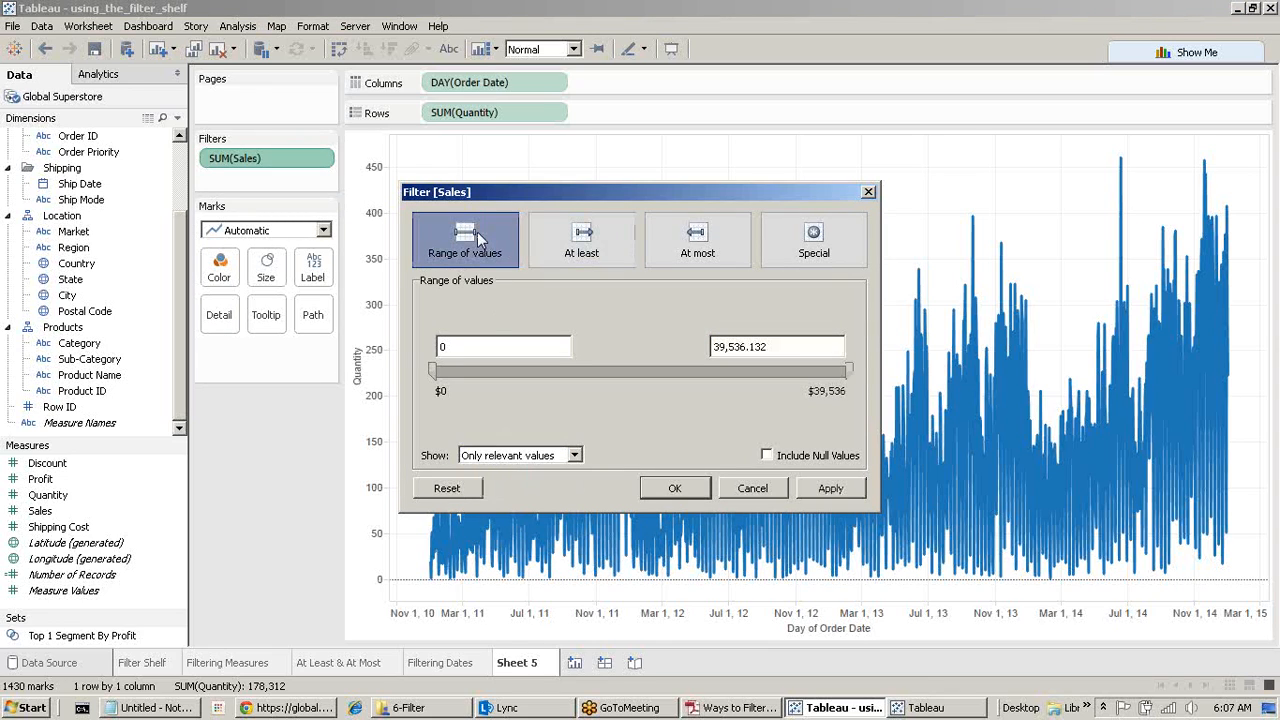
left_click(551, 230)
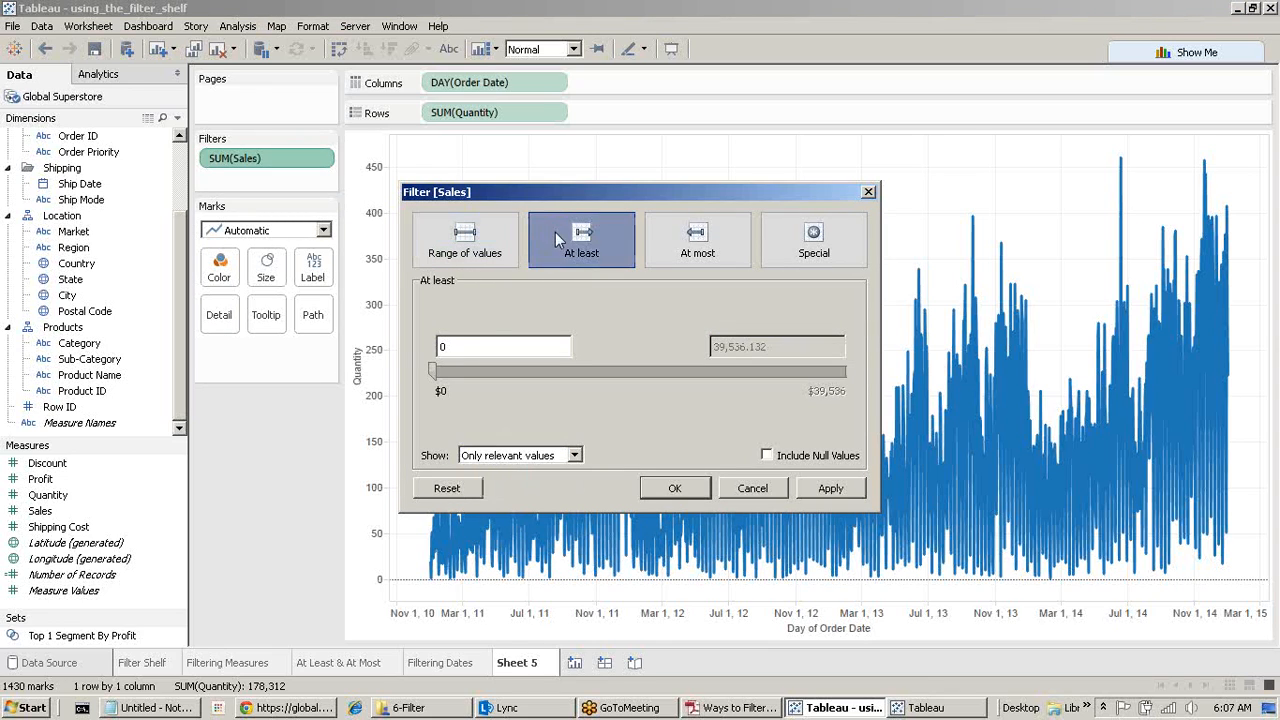
left_click(752, 488)
left_click_drag(255, 160, 155, 603)
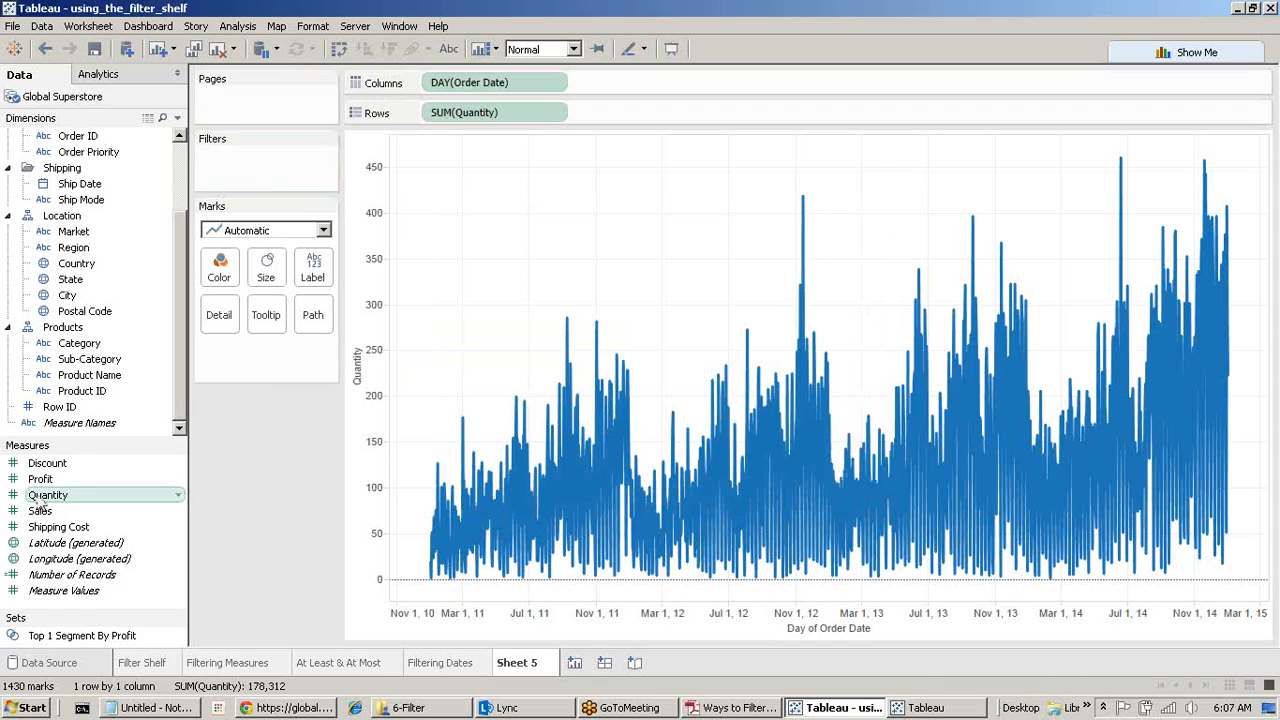
Start a filter on Quantity, compare its aggregations, examine the Range of values settings for Sum, and cancel the filter
left_click_drag(48, 495, 281, 179)
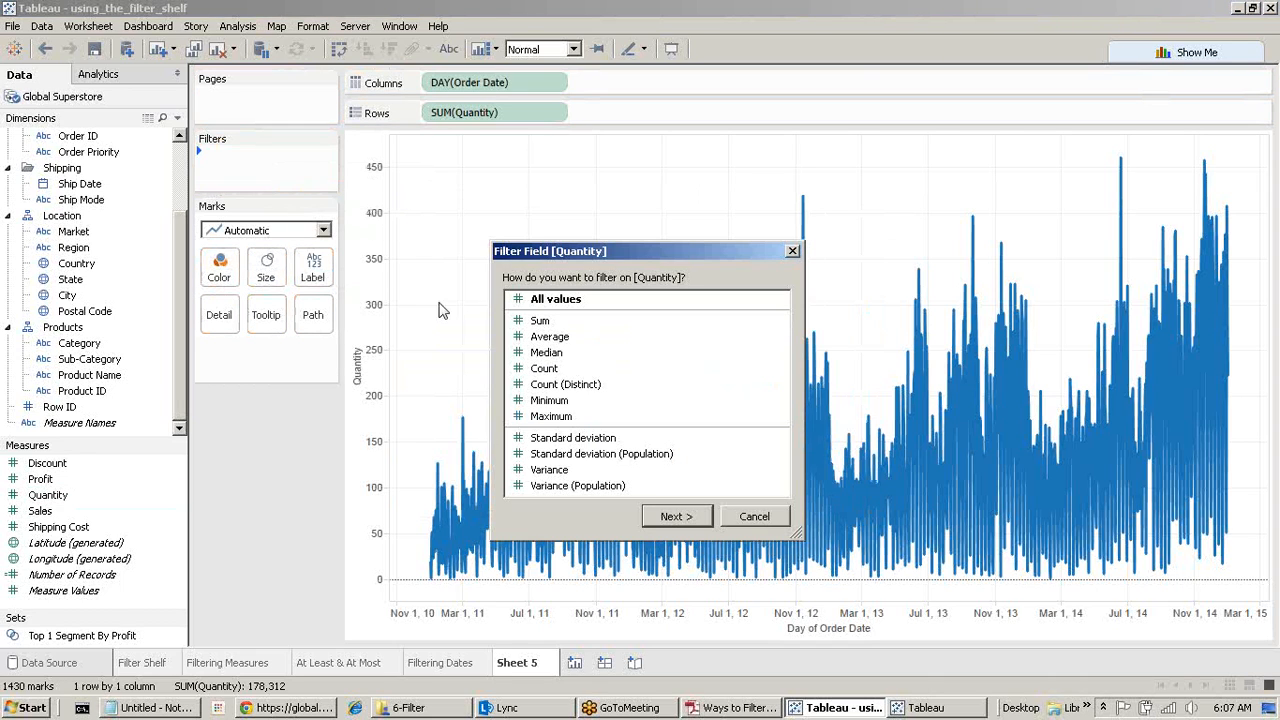
left_click(576, 382)
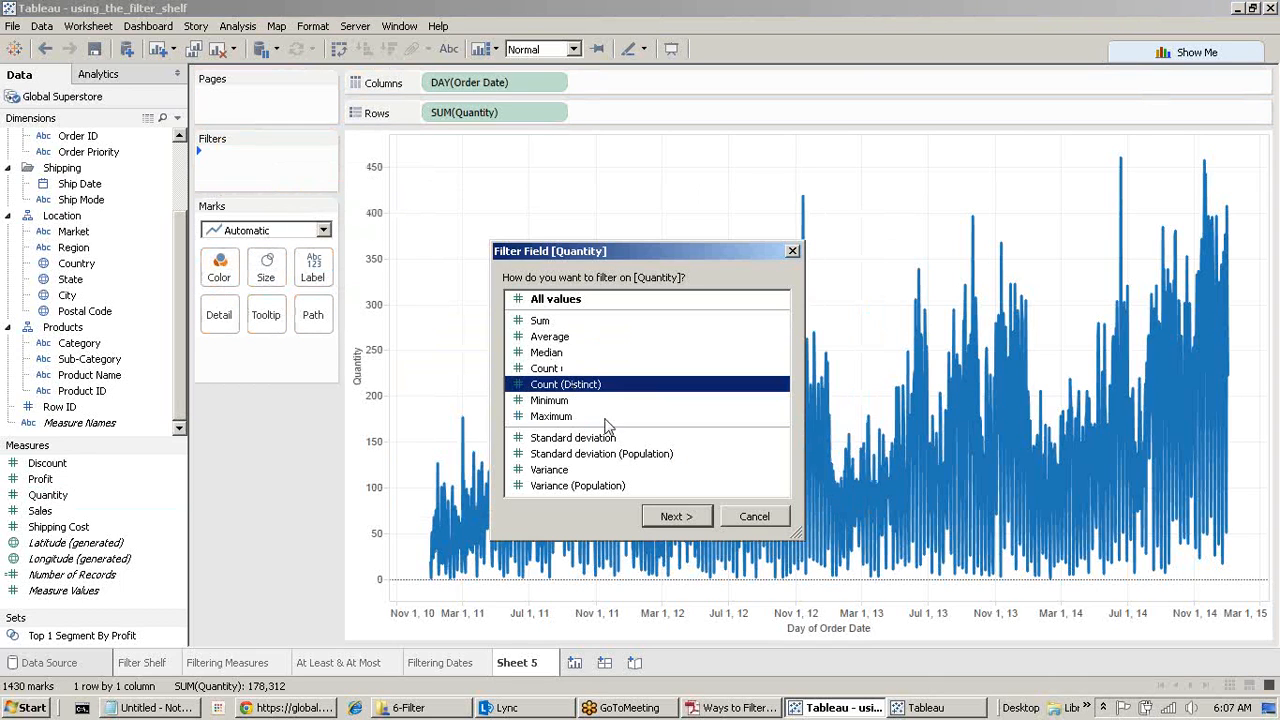
left_click(558, 337)
left_click(550, 320)
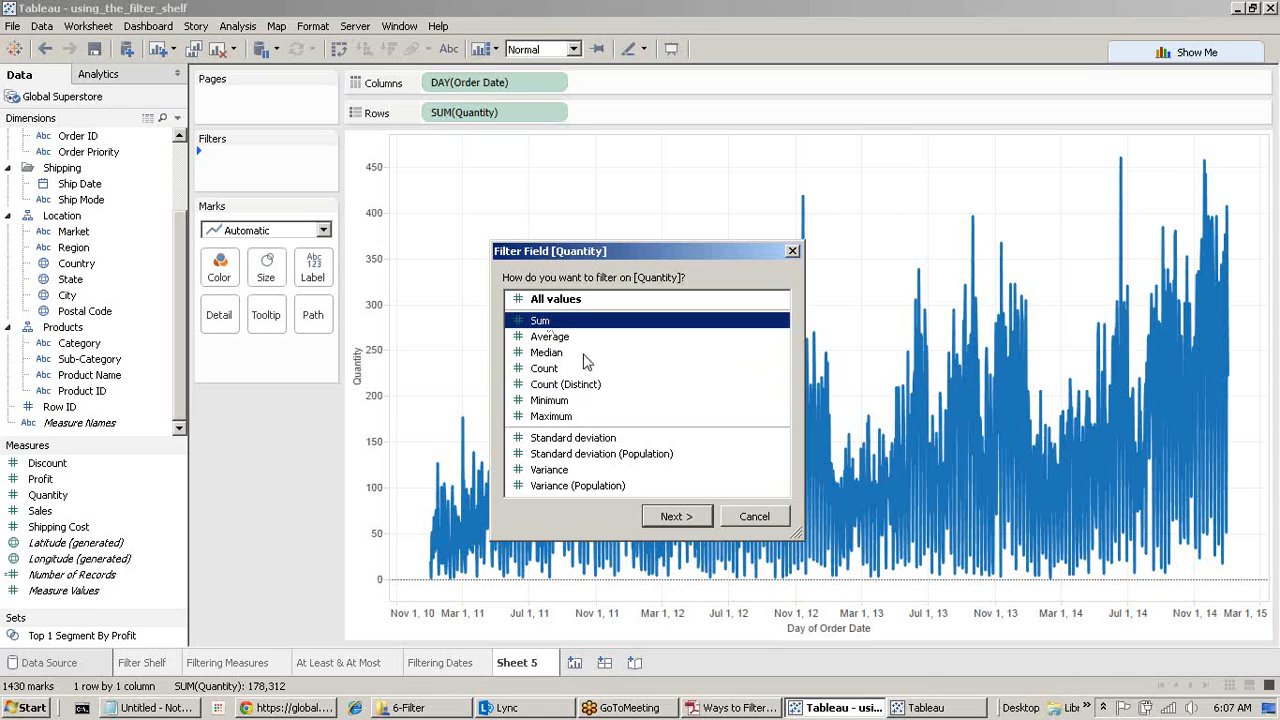
left_click(712, 516)
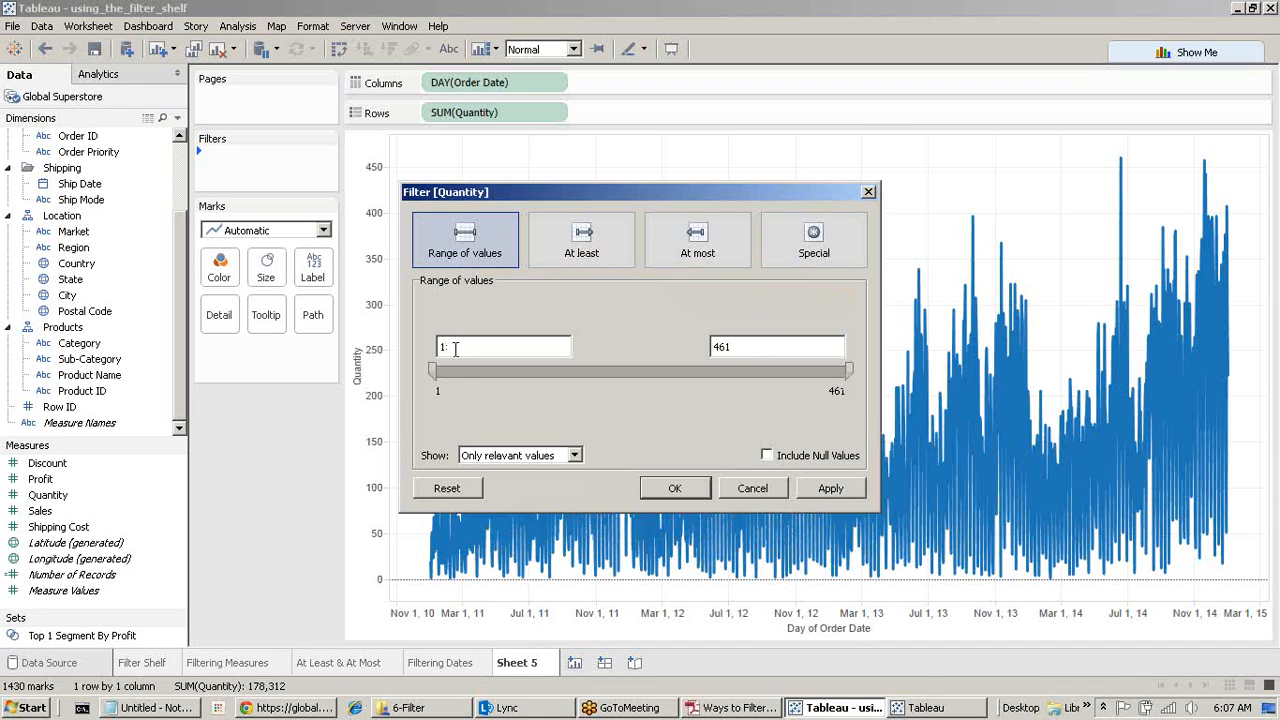
double_click(751, 348)
left_click(744, 496)
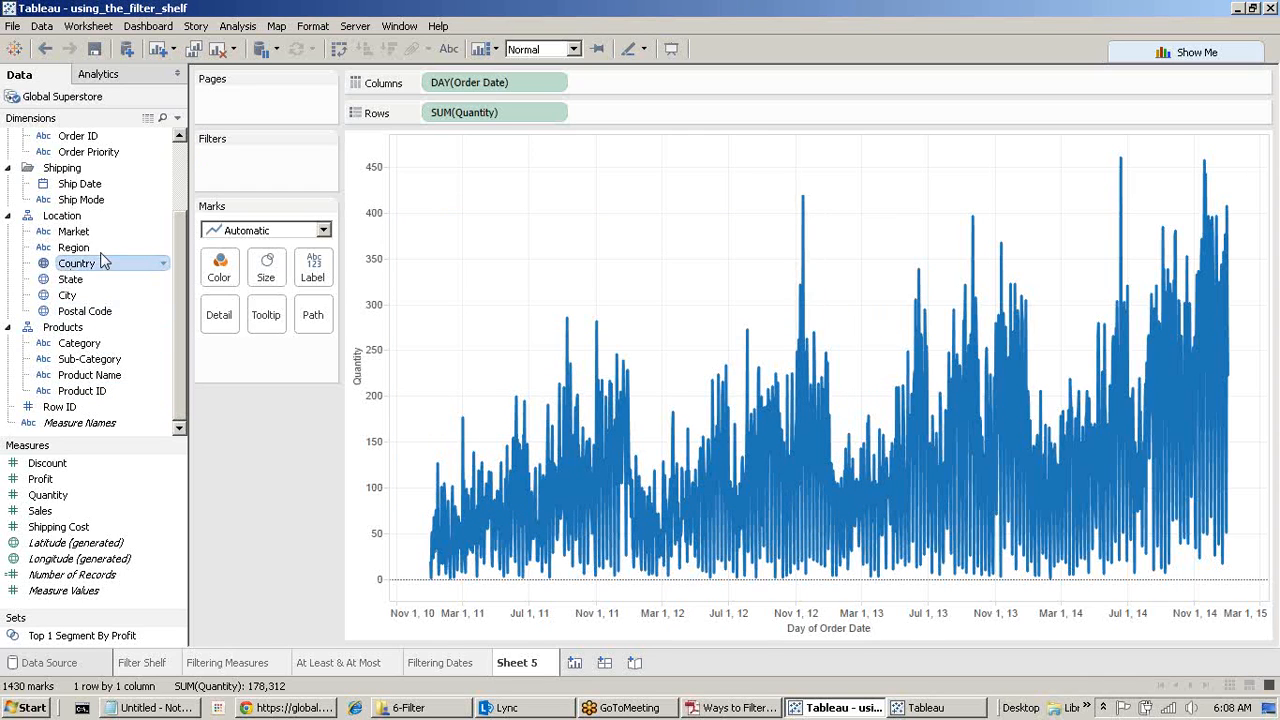
Examine the General, Wildcard, Condition and Top settings of a Country filter, and leave without applying it
left_click_drag(103, 262, 258, 165)
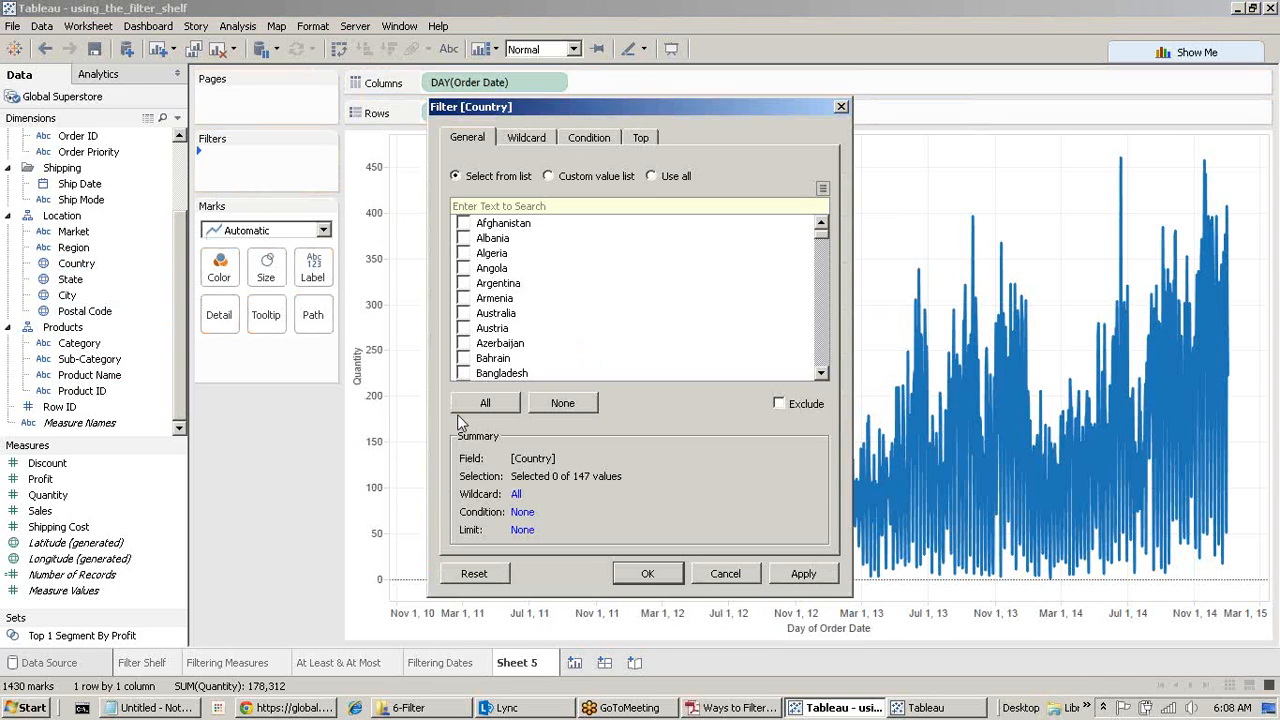
left_click_drag(821, 232, 820, 405)
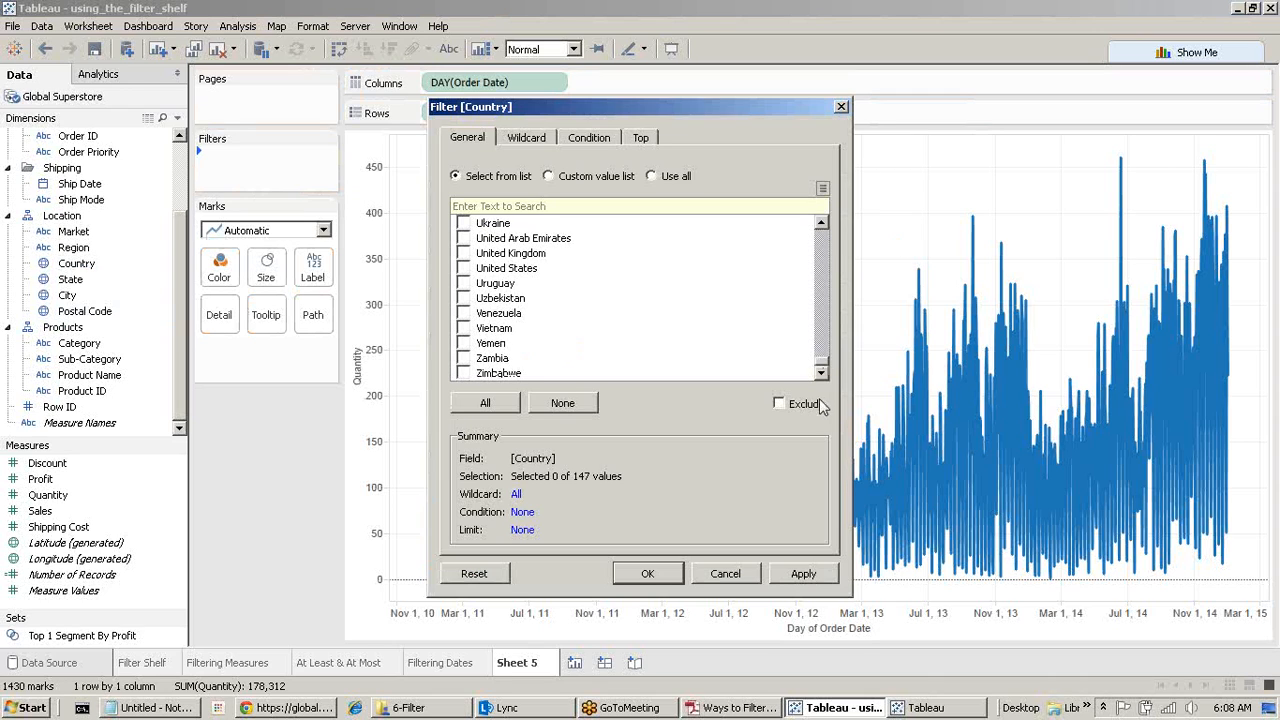
left_click(545, 138)
left_click(583, 140)
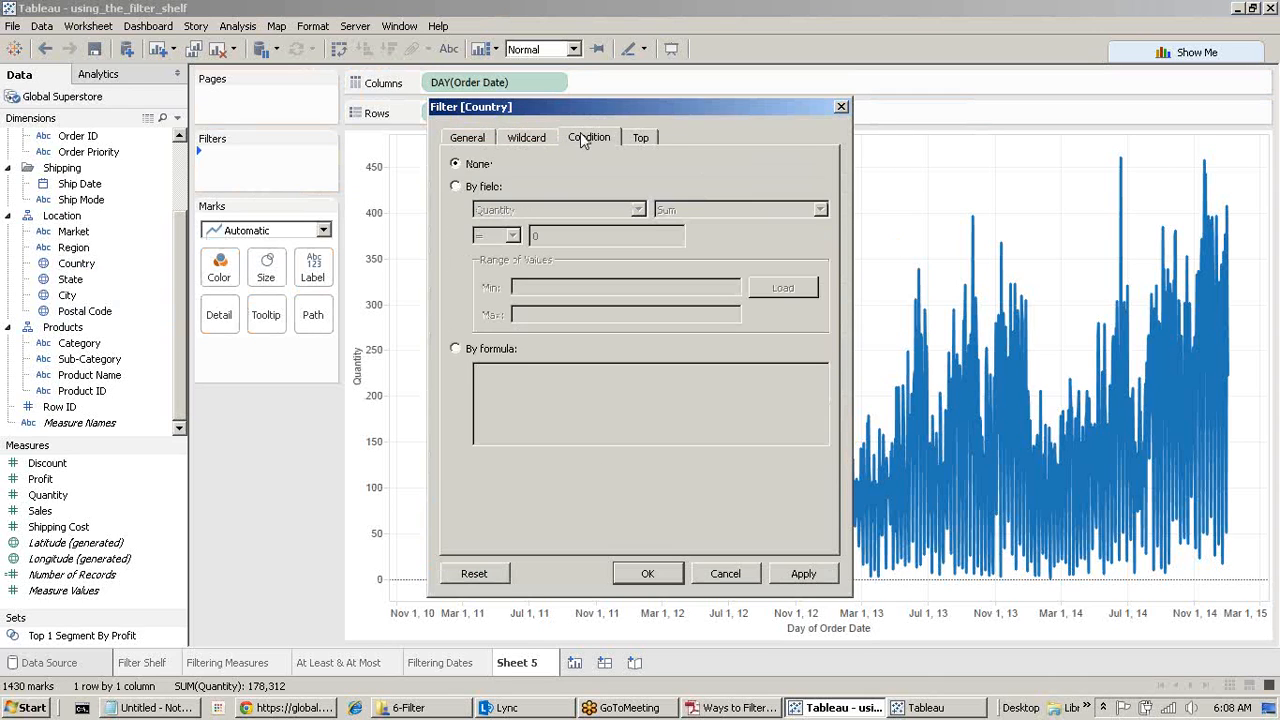
left_click(658, 143)
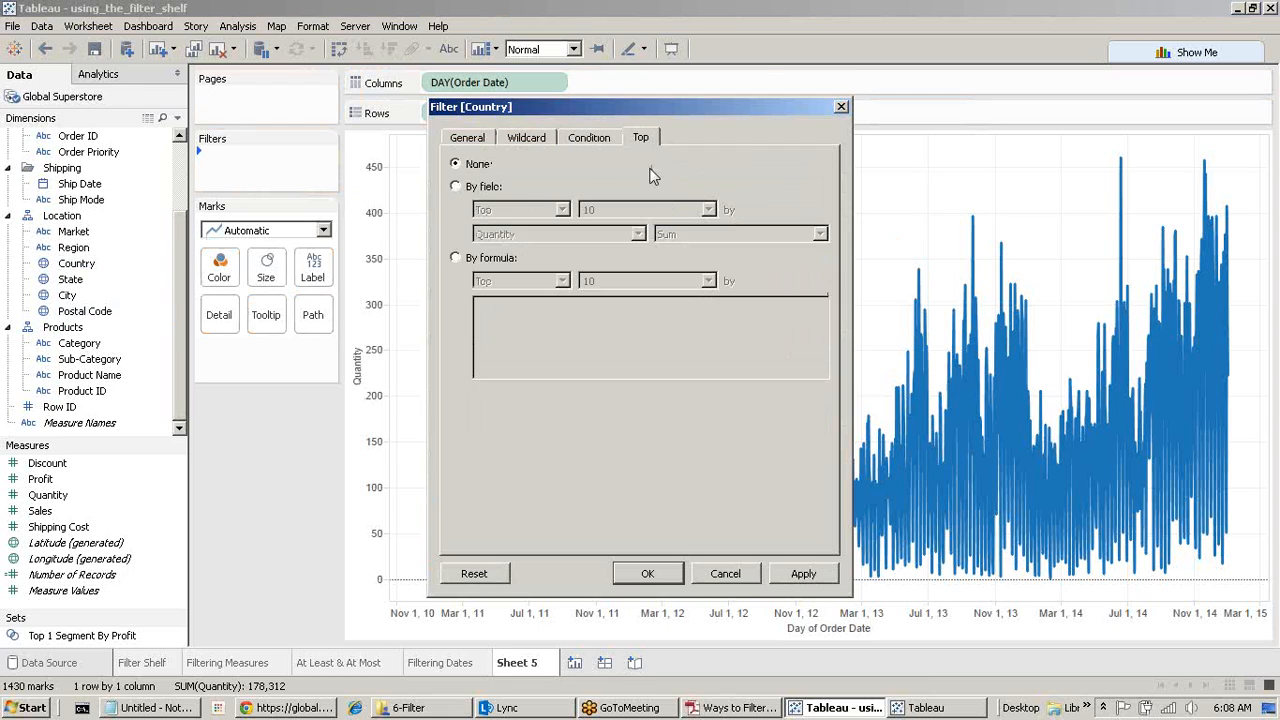
left_click(730, 574)
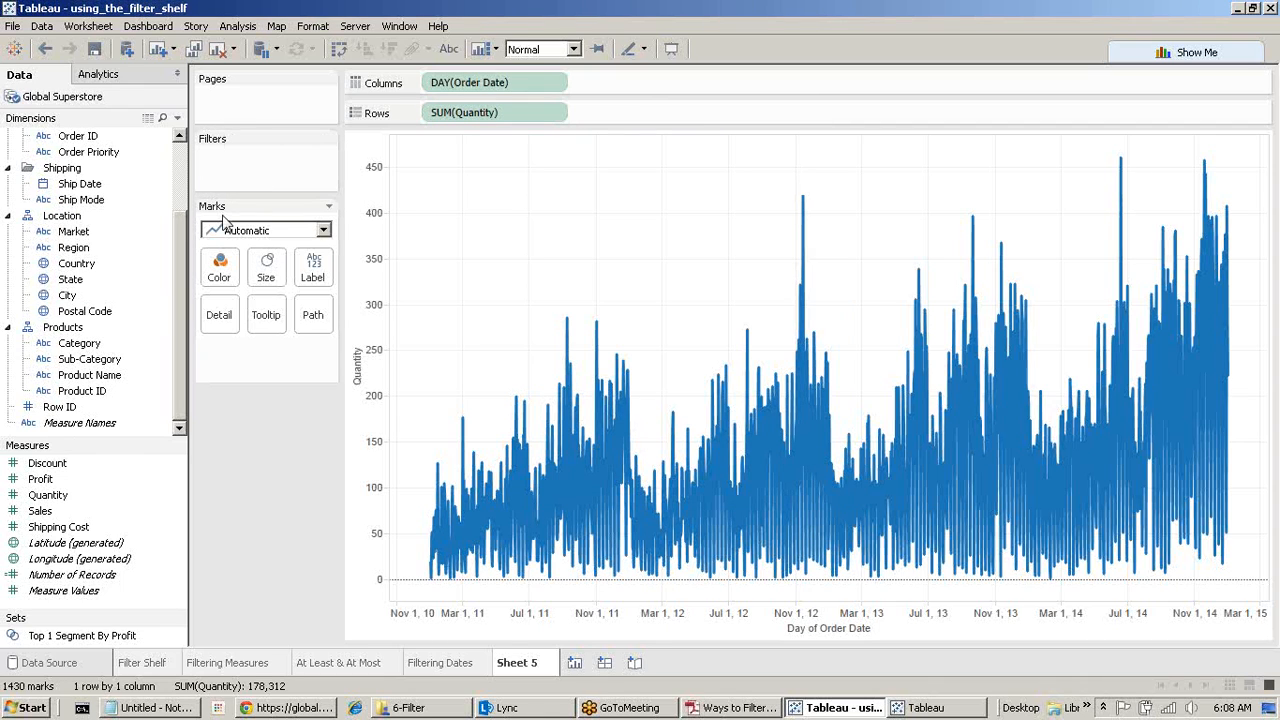
Close the using_the_filter_shelf workbook, and also its second copy after continuing the Tableau trial
left_click(1272, 10)
left_click(666, 377)
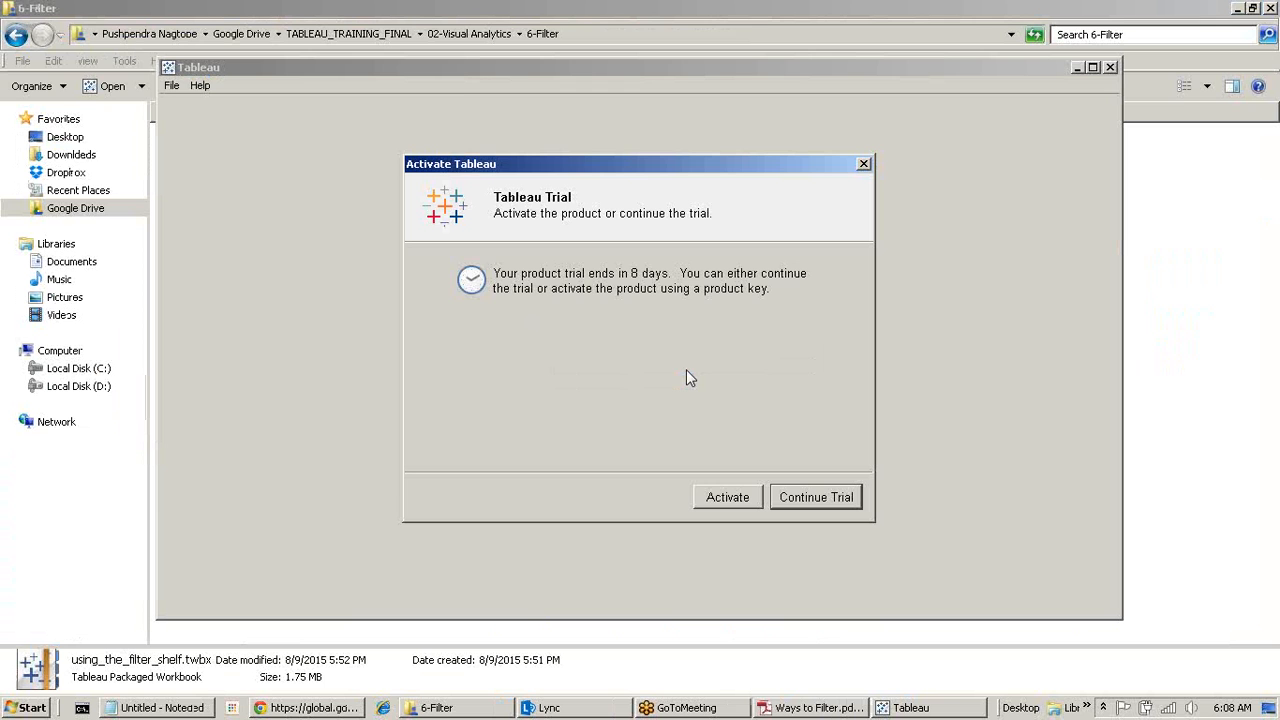
left_click(828, 500)
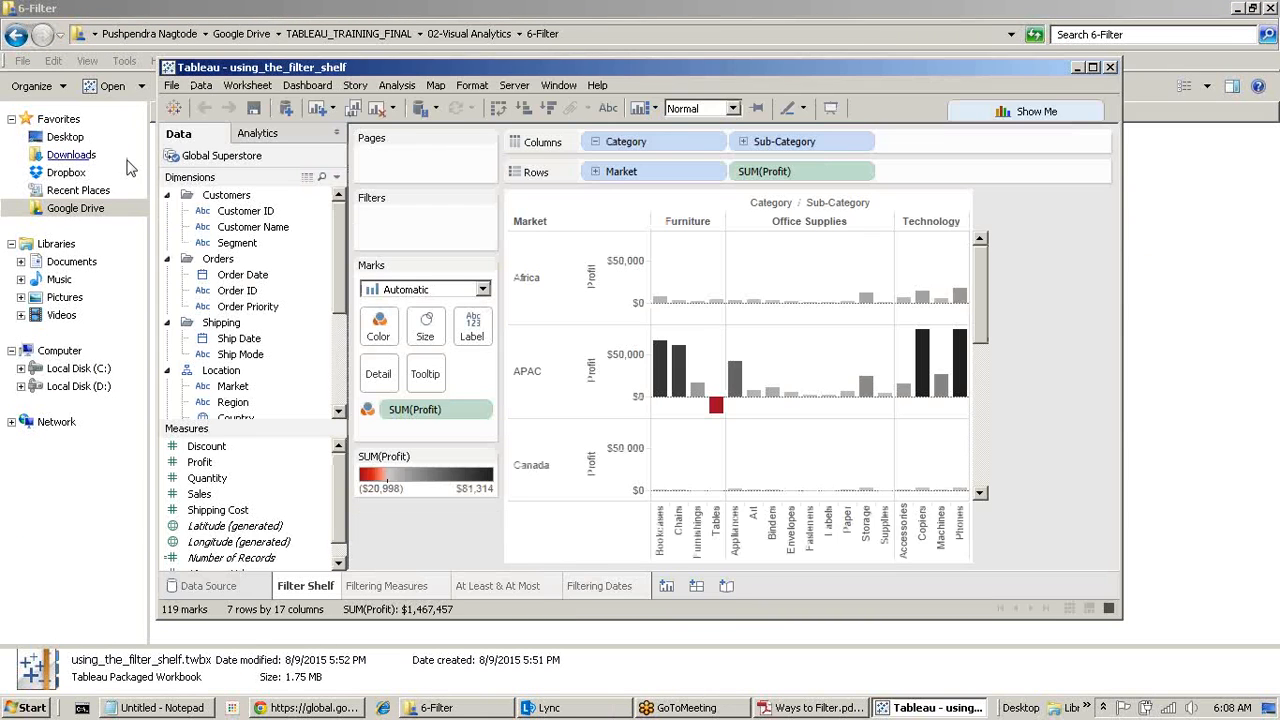
left_click(1110, 68)
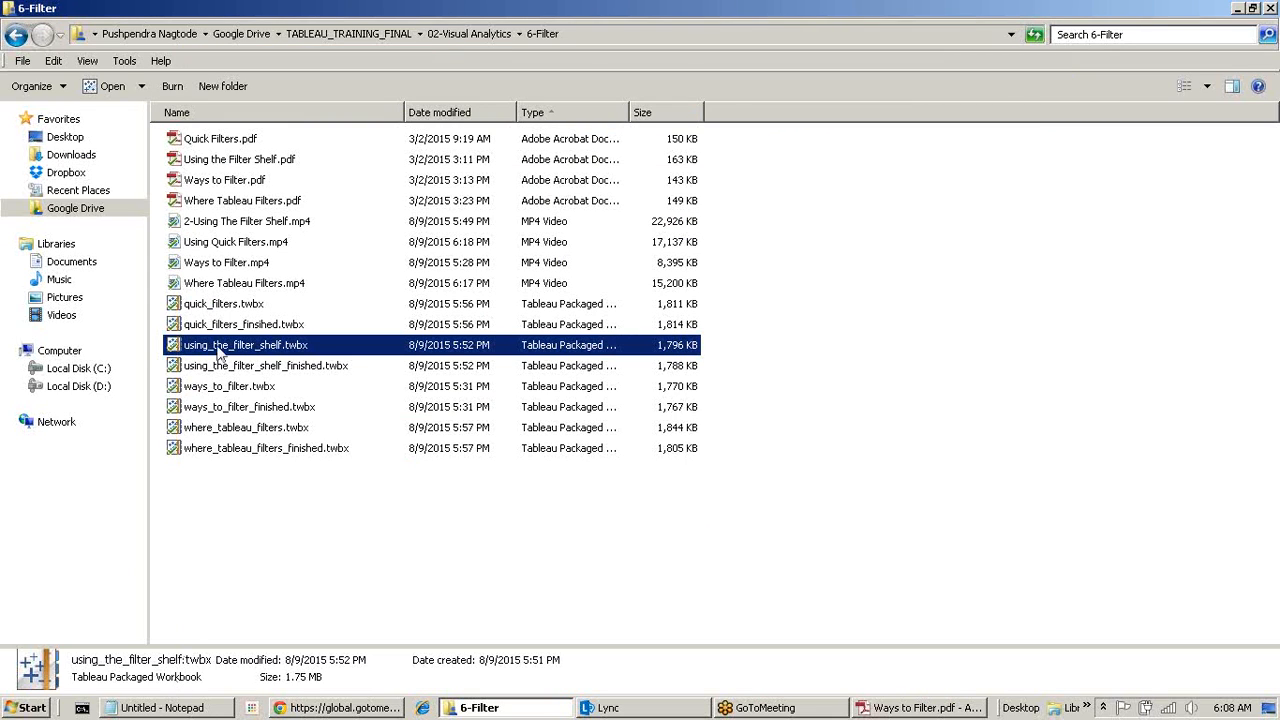
Open quick_filters.twbx from the 6-Filter folder, continue the Tableau trial, and maximize the workbook window
left_click(232, 305)
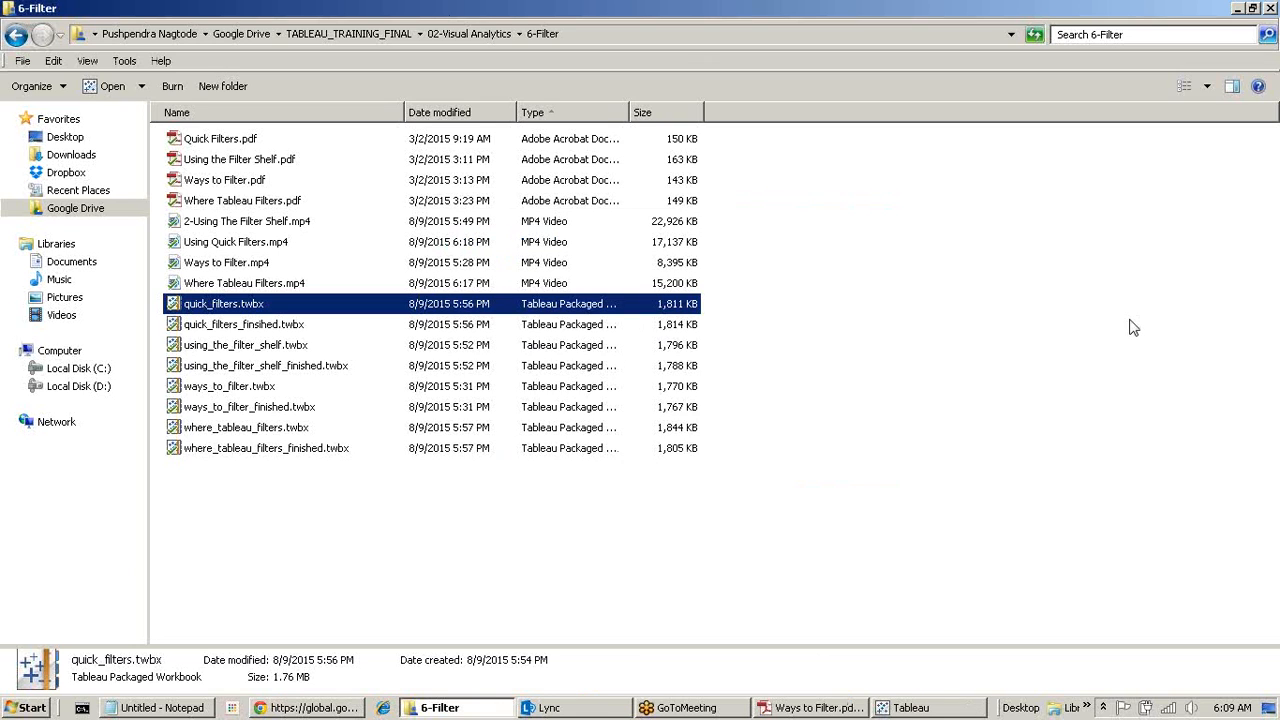
left_click(943, 584)
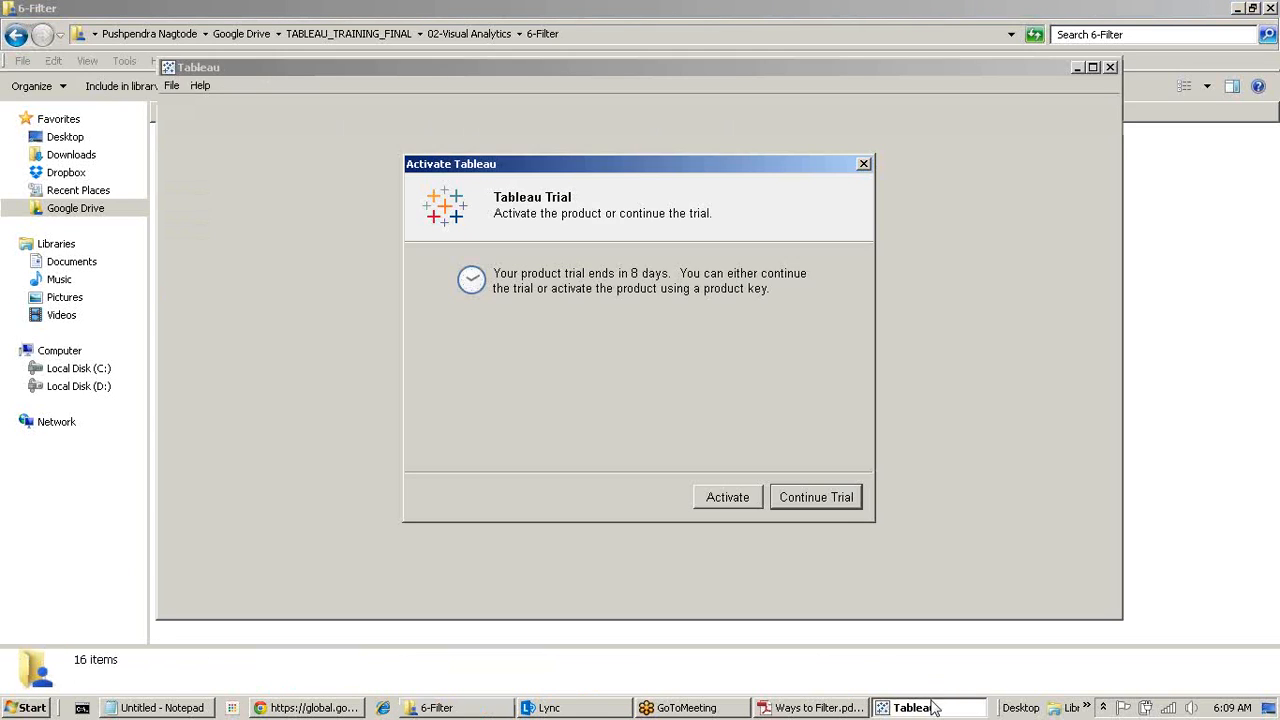
left_click(841, 500)
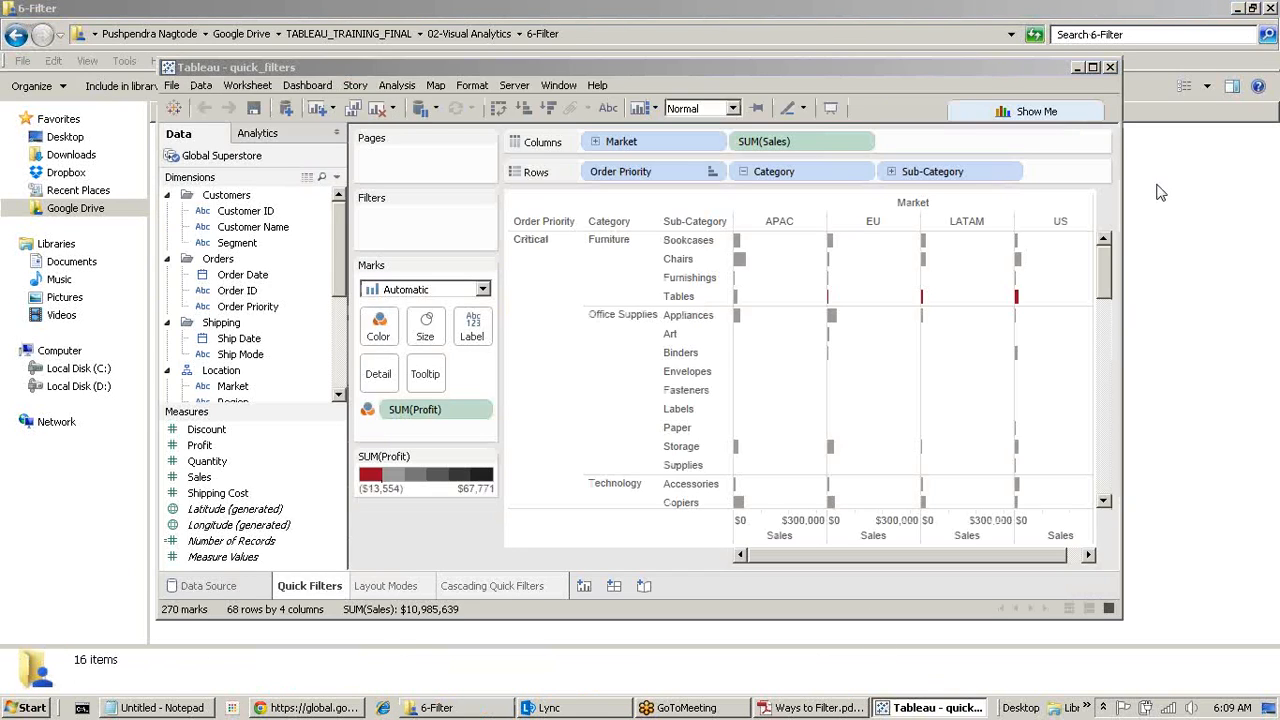
left_click(1093, 67)
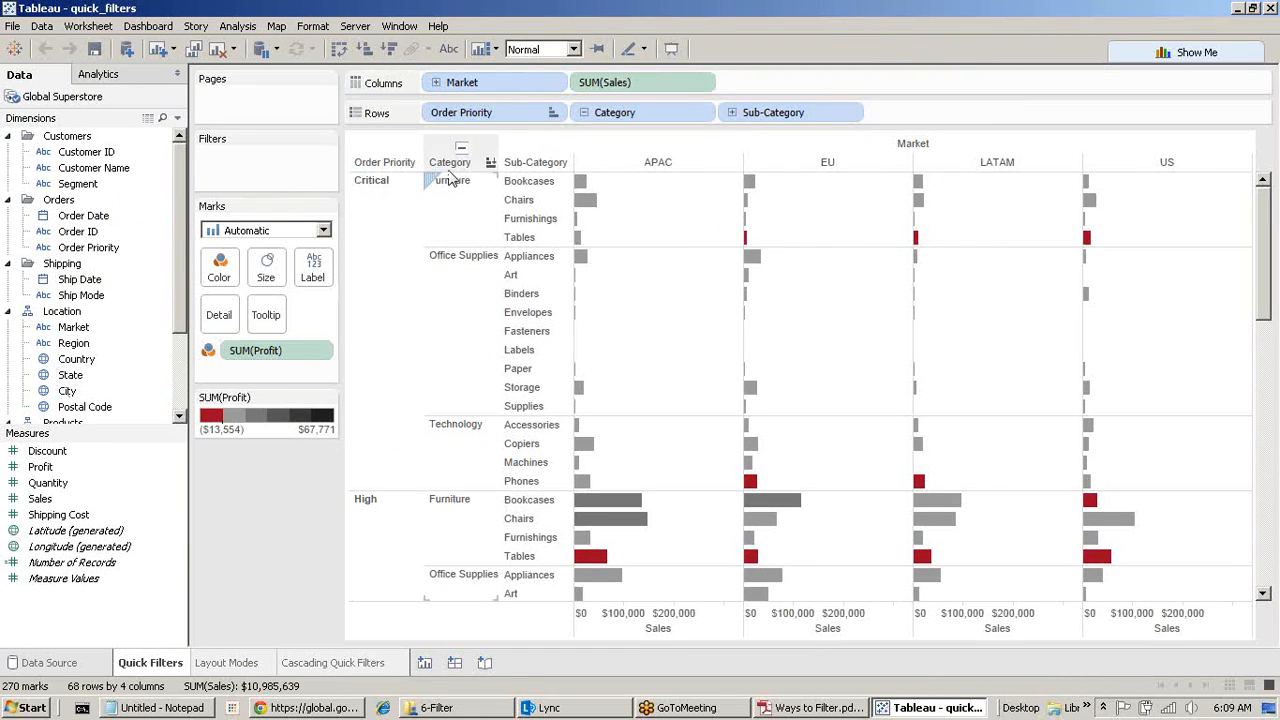
Add a Category filter that includes Furniture, Office Supplies and Technology, and show its quick filter
left_click(701, 113)
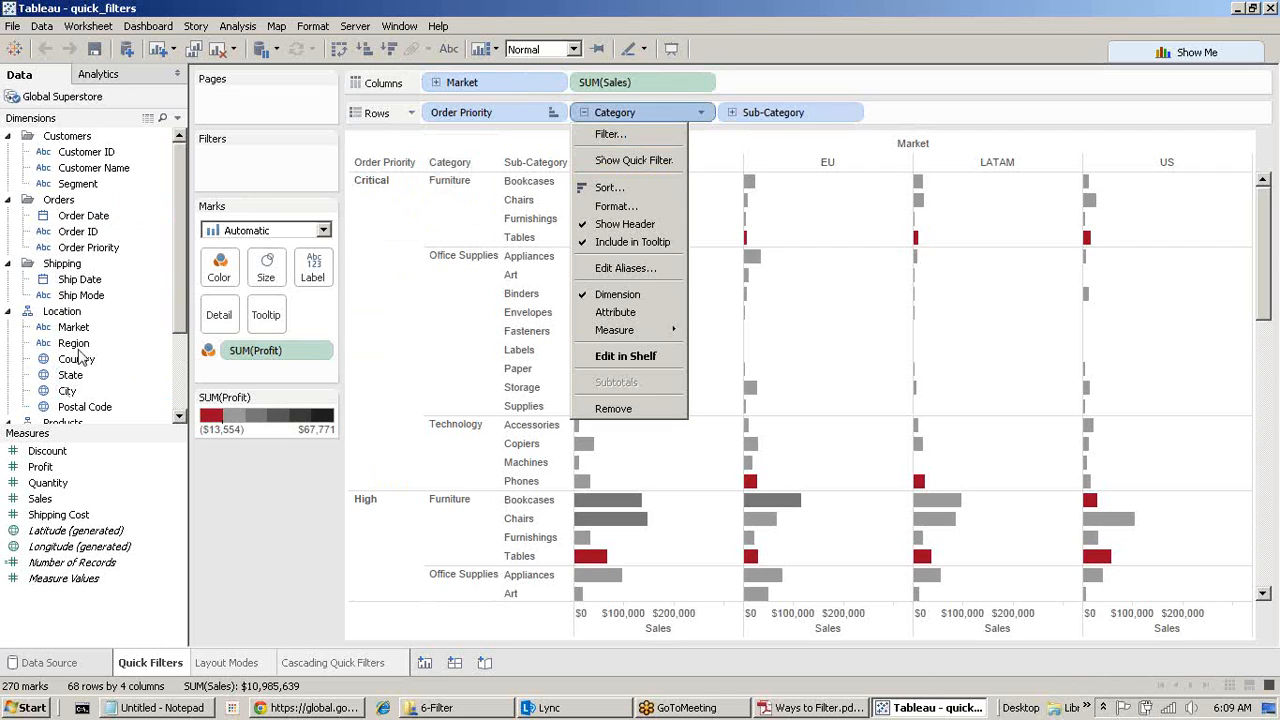
left_click(98, 204)
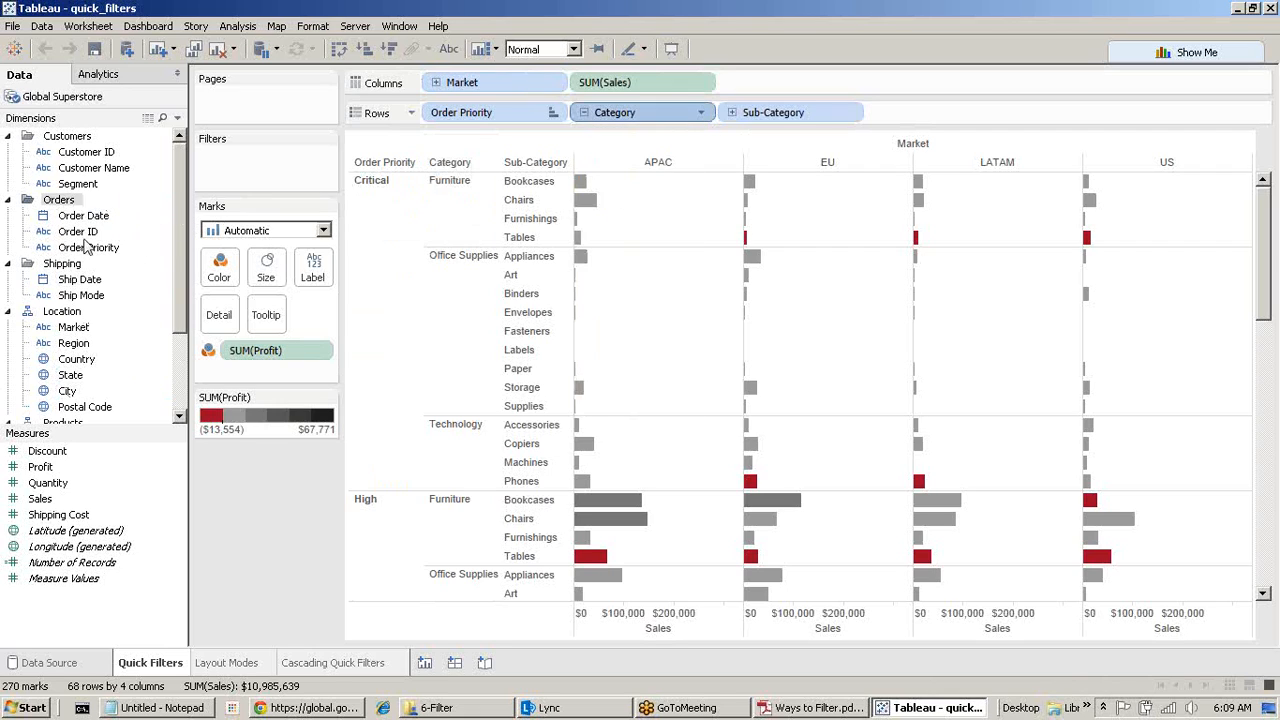
scroll(88, 247, "down", 3)
left_click(95, 328)
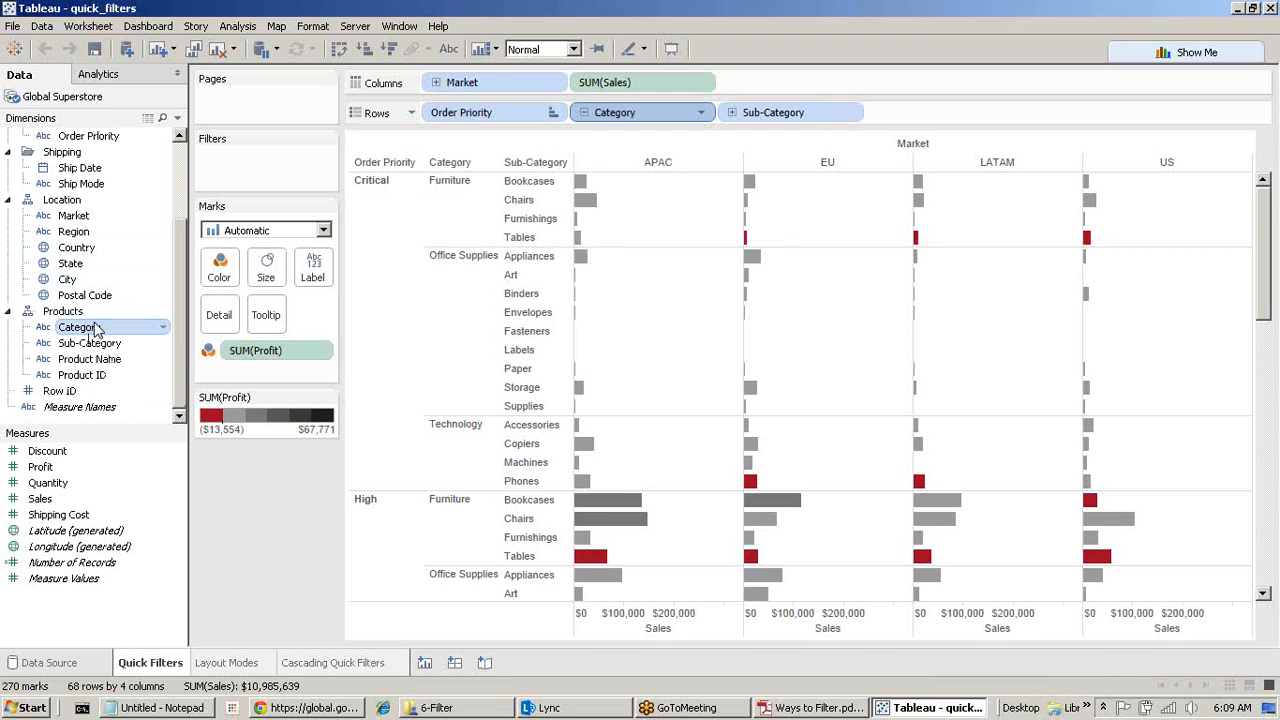
left_click_drag(95, 328, 228, 170)
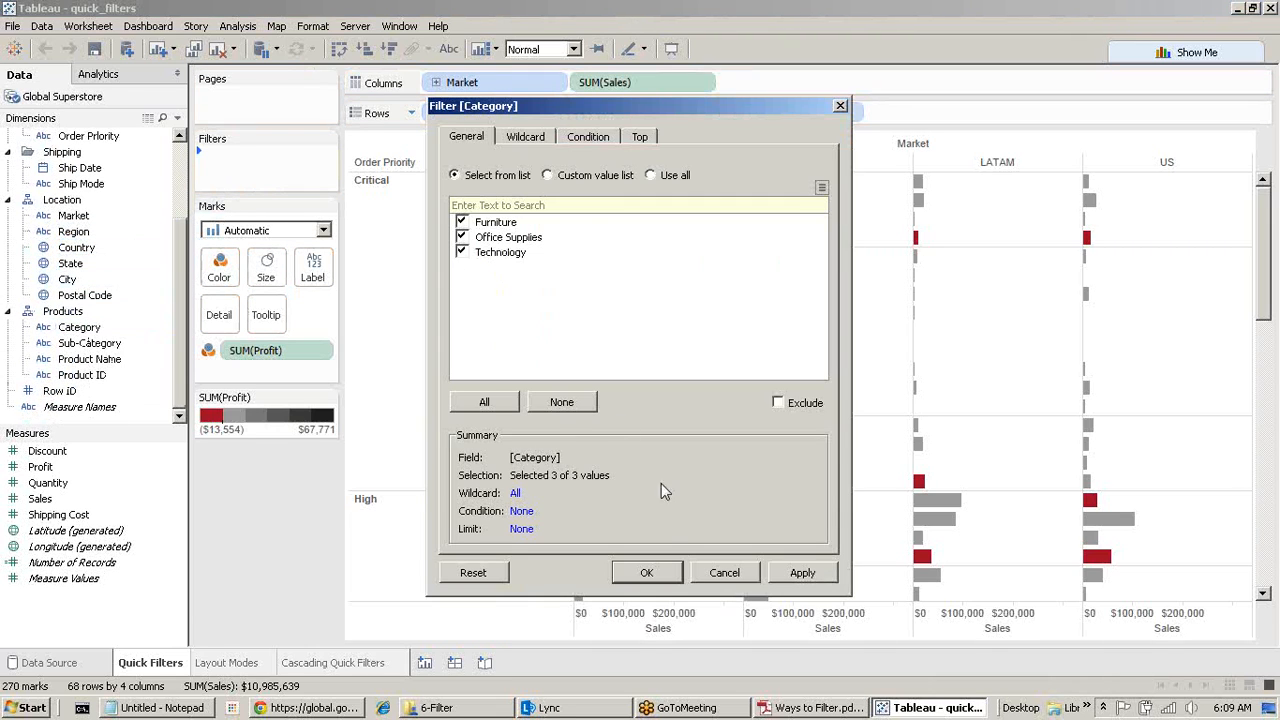
left_click(648, 573)
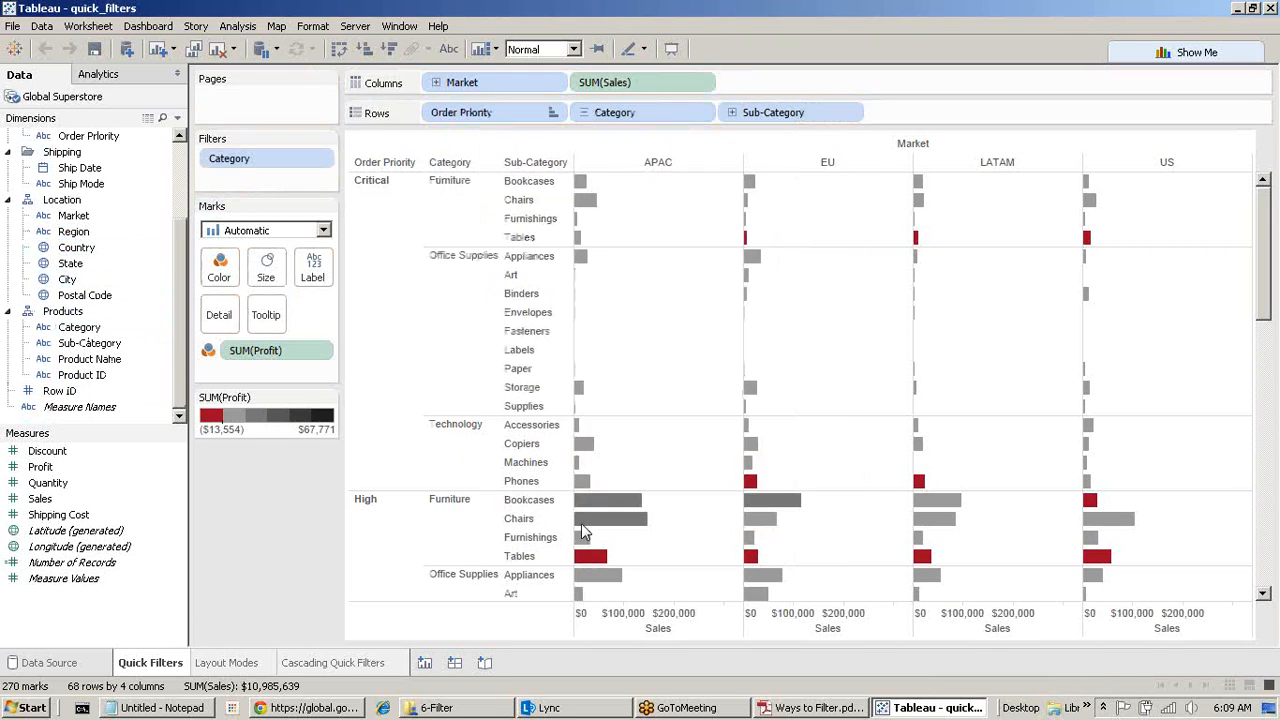
left_click(320, 160)
left_click(294, 207)
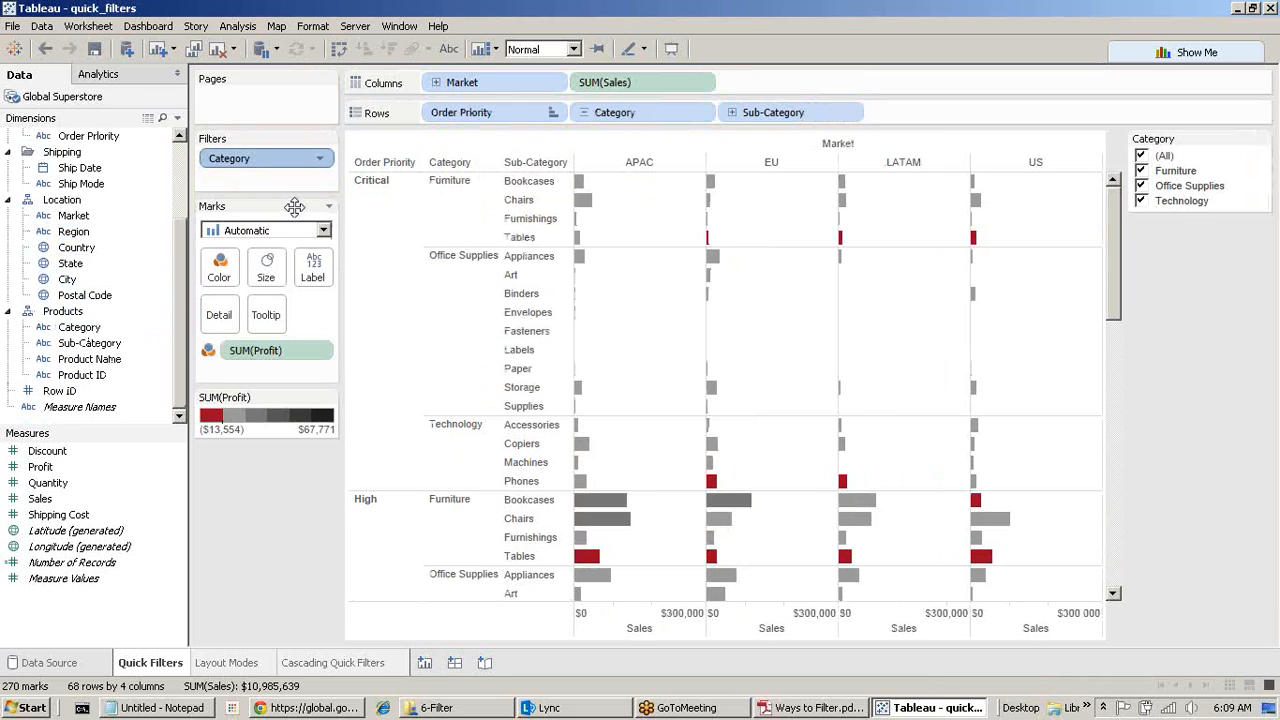
Remove the Category filter and show a quick filter directly from the Category dimension instead
left_click_drag(298, 160, 958, 241)
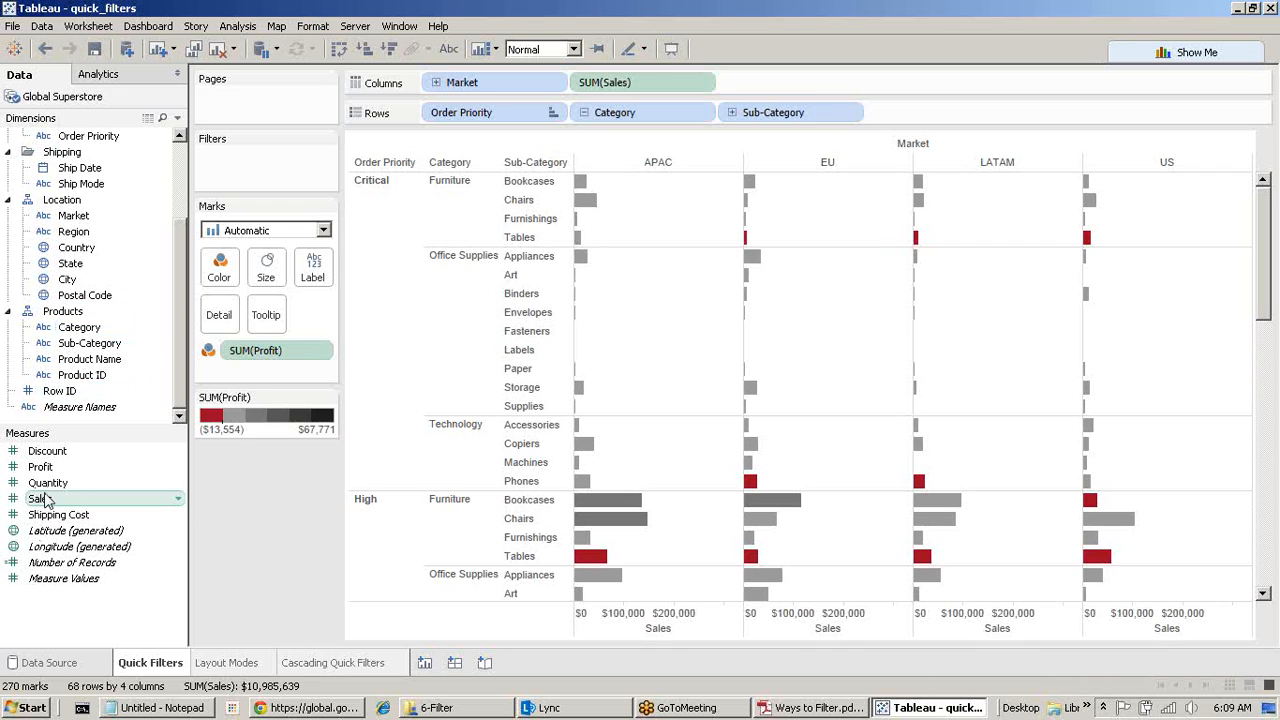
right_click(88, 330)
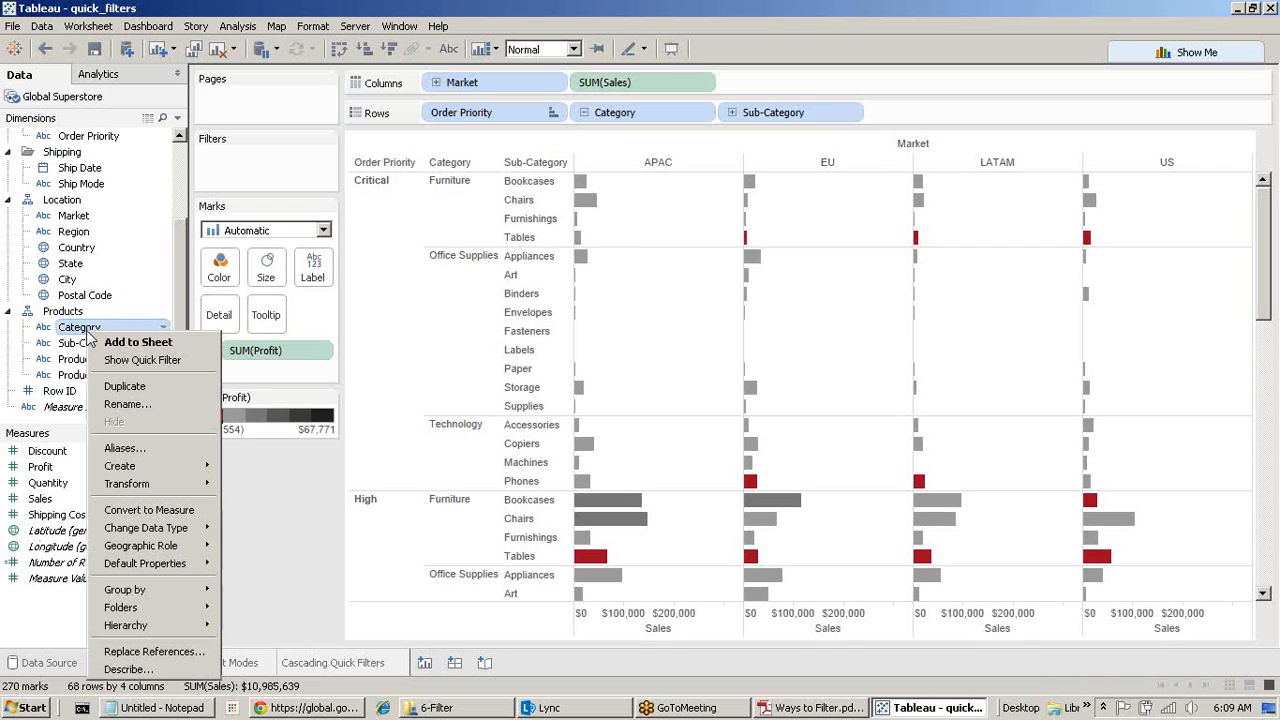
left_click(142, 360)
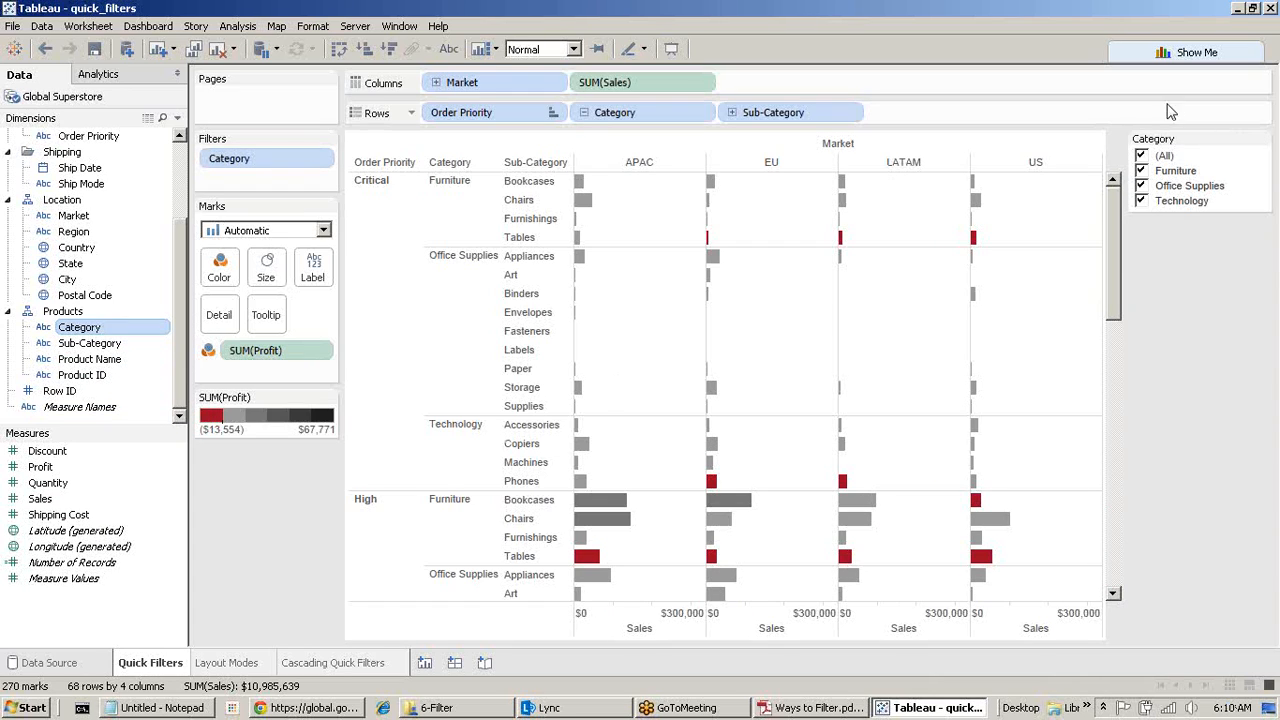
Review the display options of the Category quick filter, and deselect Furniture, Office Supplies and Technology in it
left_click(1263, 139)
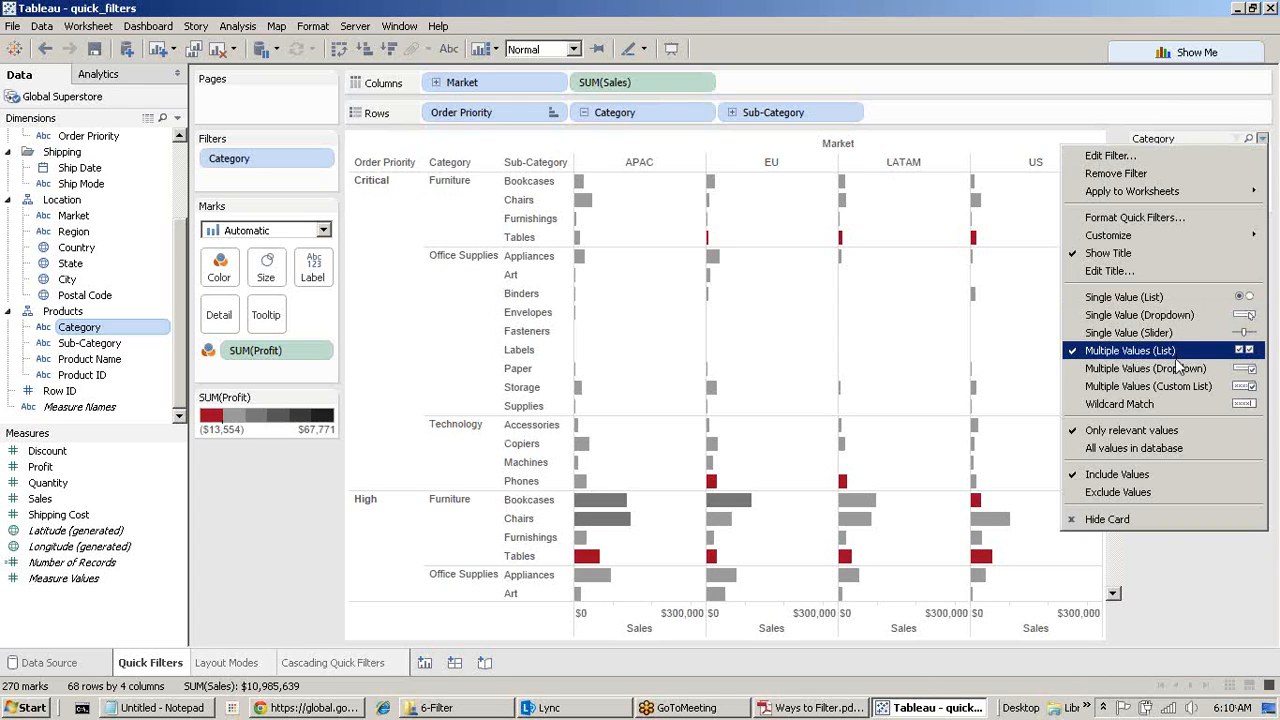
left_click(1174, 568)
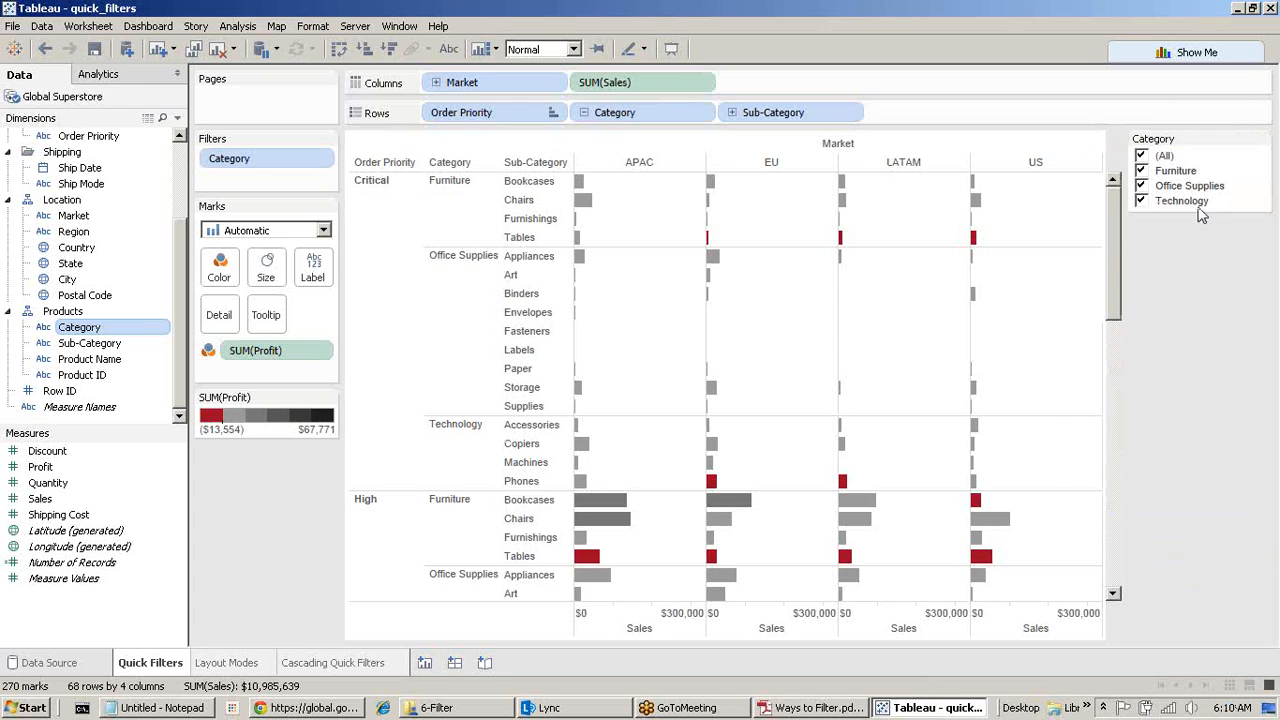
left_click(1141, 171)
left_click(1141, 186)
left_click(1141, 202)
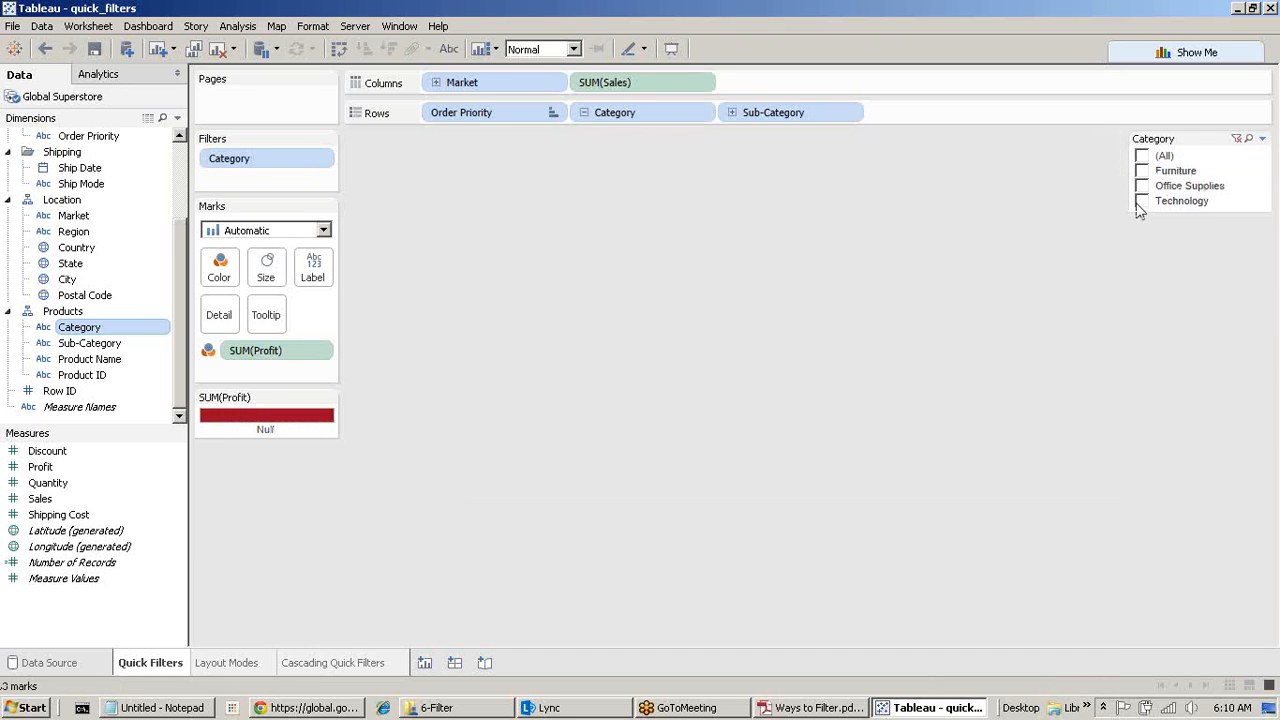
Reselect Office Supplies, Technology and Furniture in the Category quick filter
left_click(1141, 186)
left_click(1141, 201)
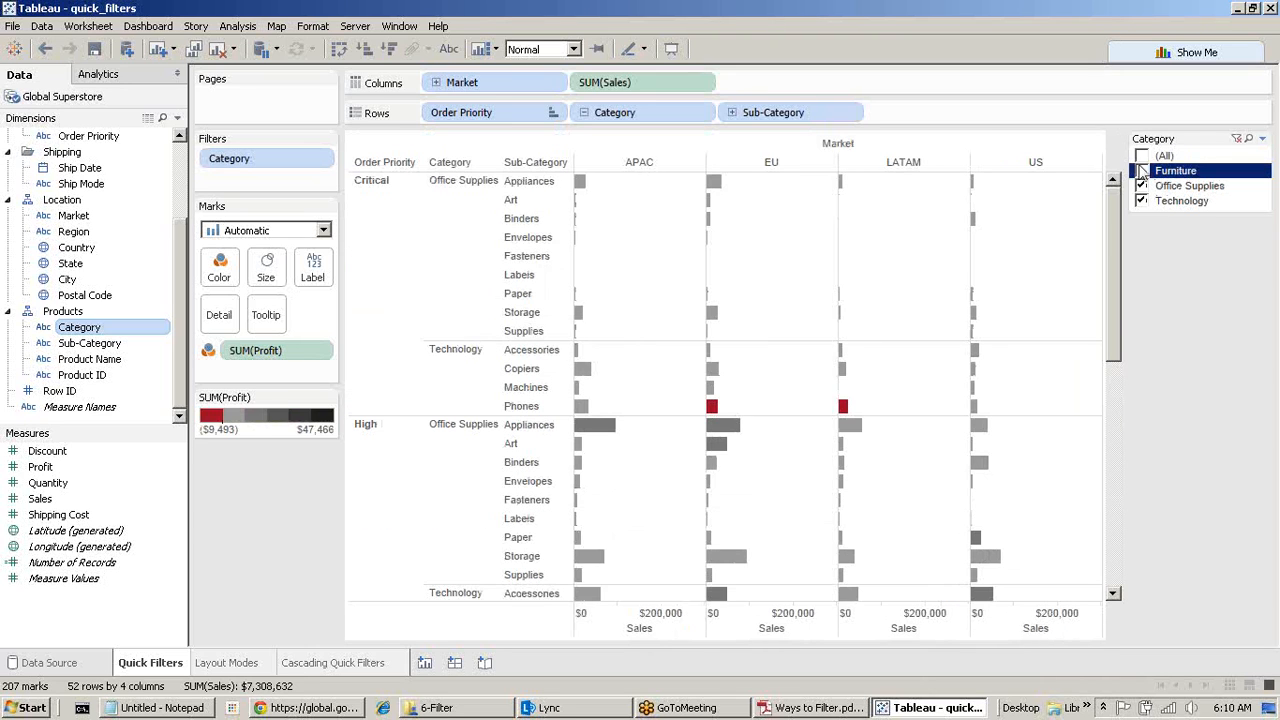
left_click(1141, 171)
Switch the Category quick filter to Single Value (List) and try Office Supplies, Technology and Furniture one at a time, ending on Technology
left_click(1263, 139)
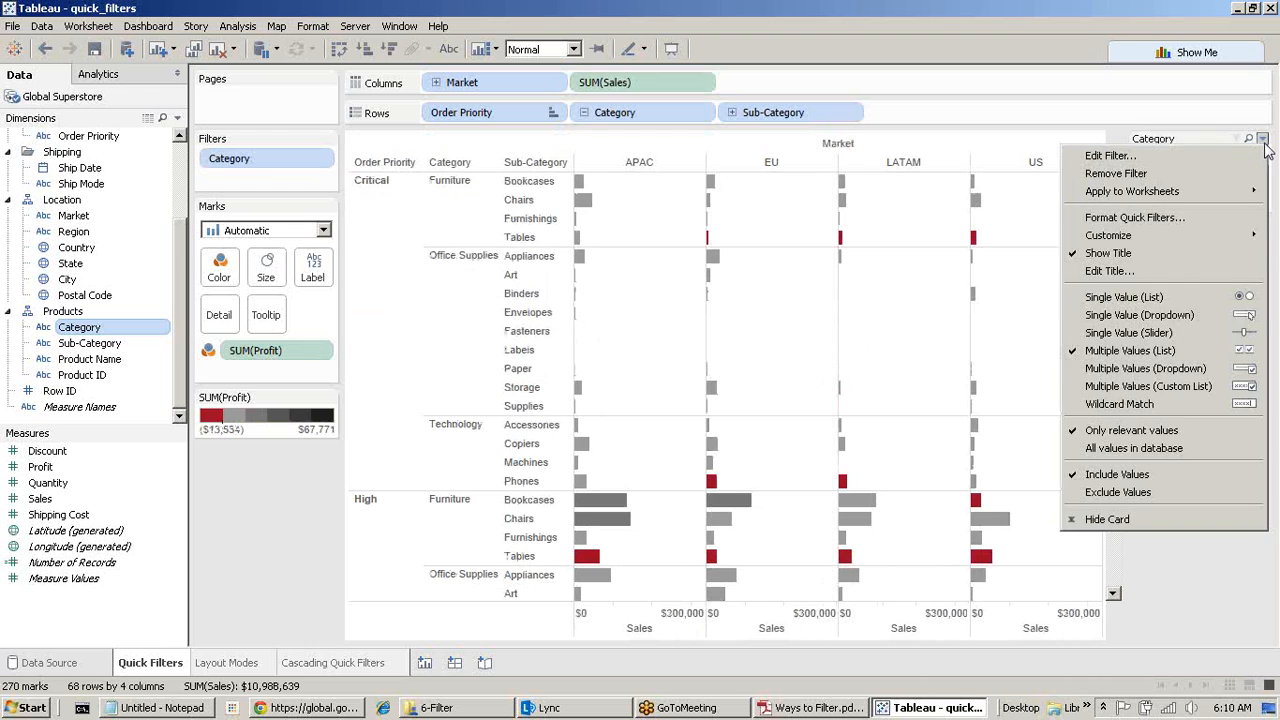
left_click(1163, 298)
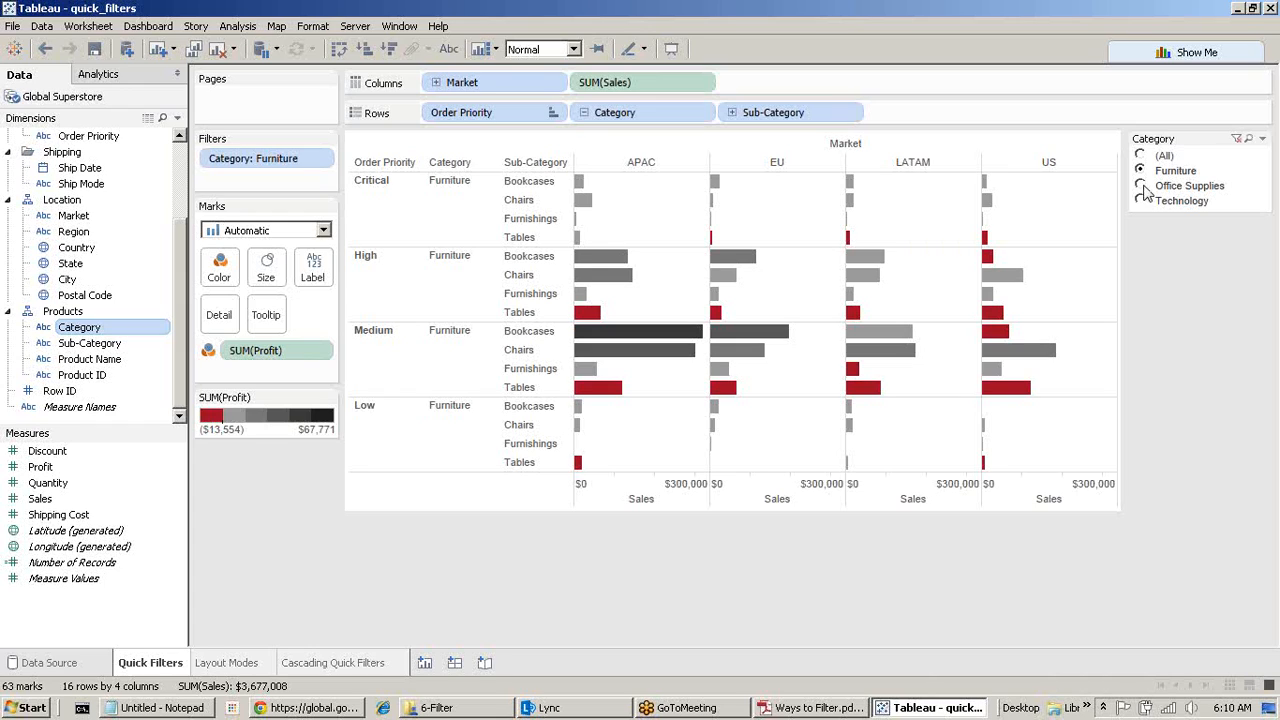
left_click(1140, 185)
left_click(1140, 200)
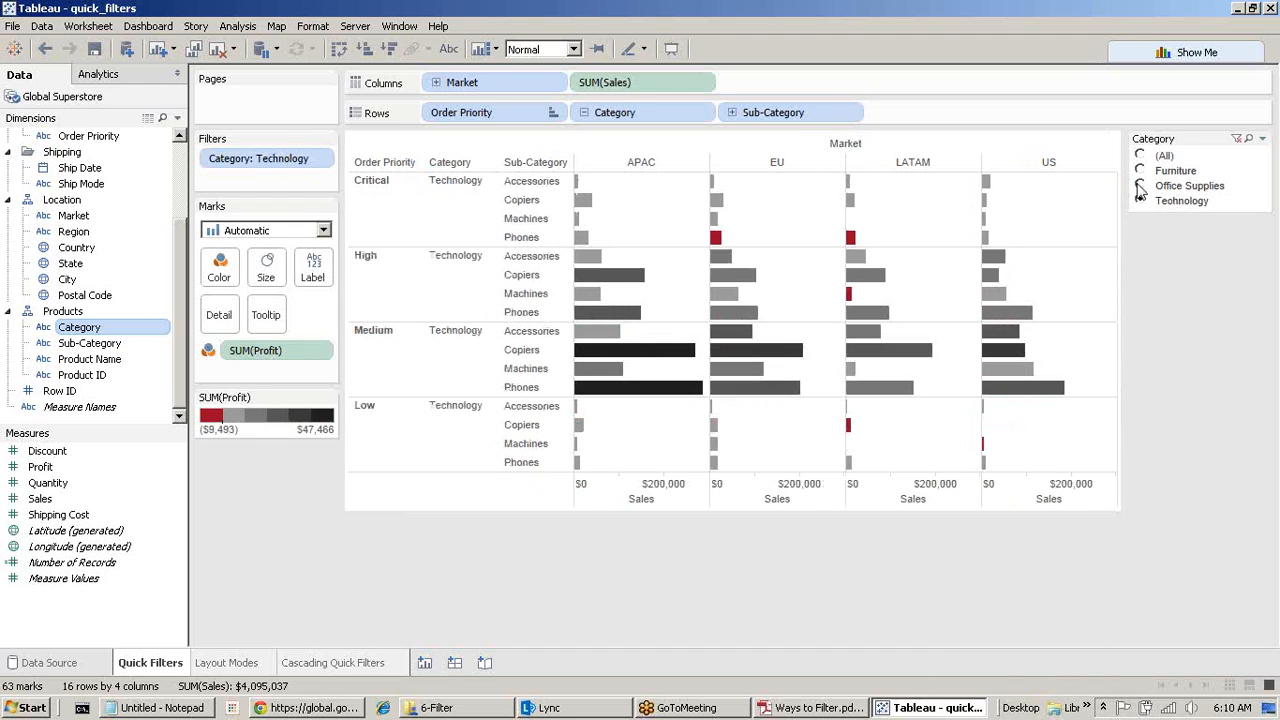
left_click(1140, 171)
left_click(1140, 185)
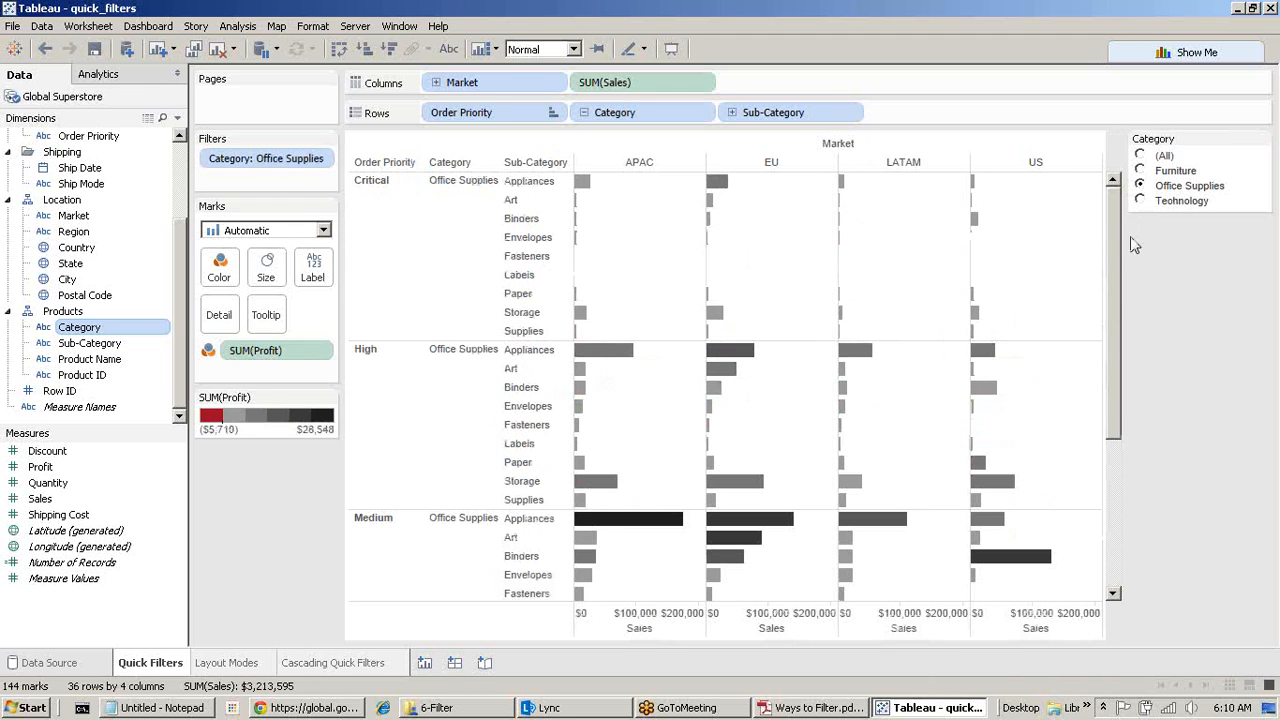
left_click(1140, 200)
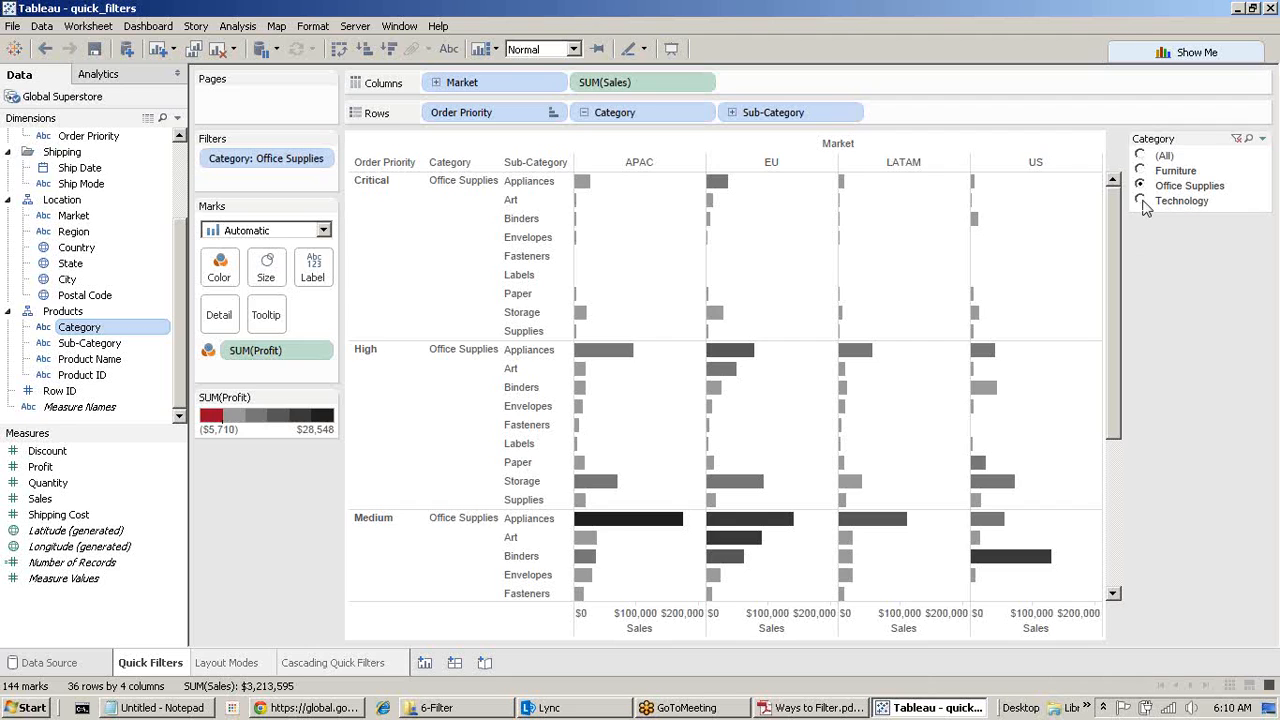
left_click(1140, 185)
left_click(1140, 170)
left_click(1141, 186)
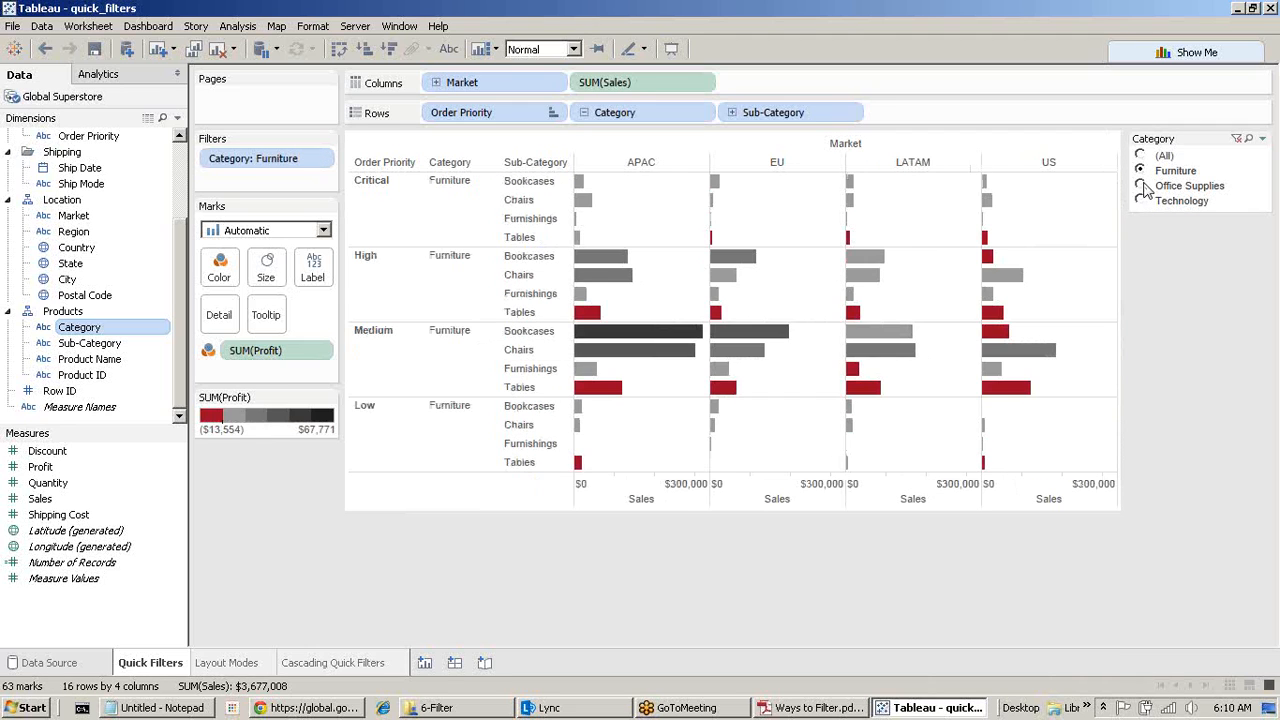
left_click(1141, 201)
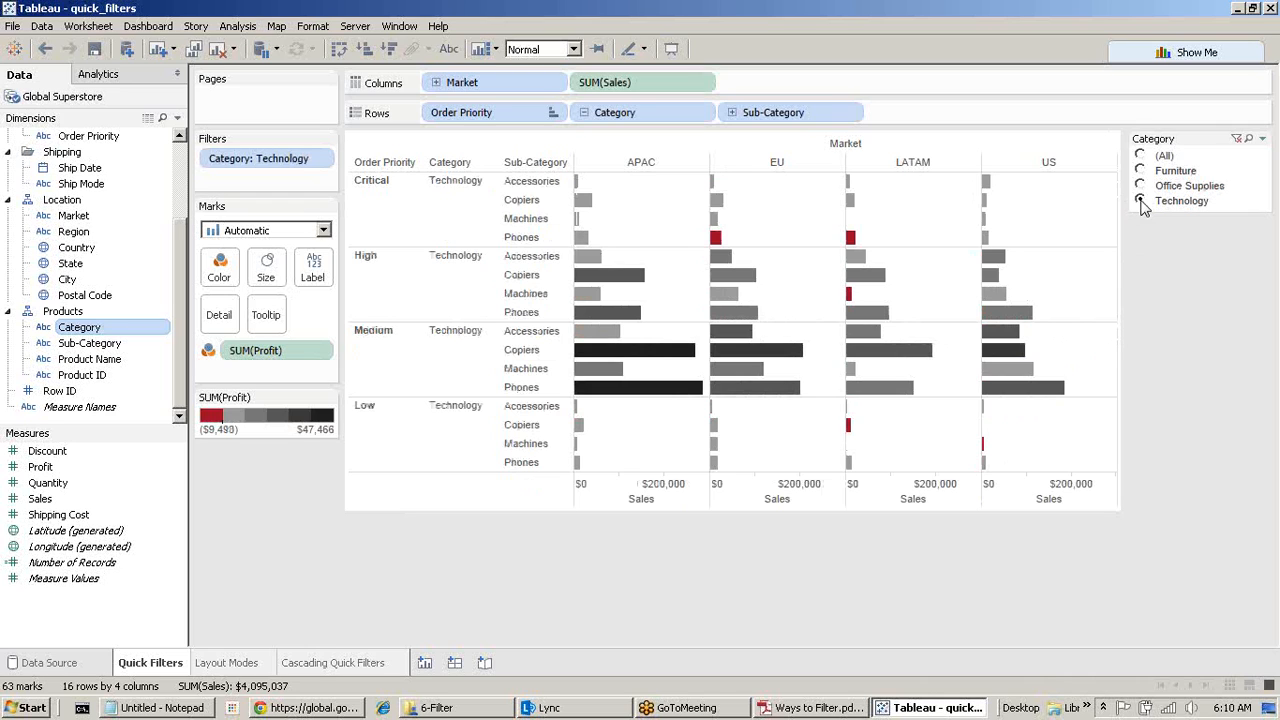
Display the Category quick filter as Single Value (Dropdown), and choose Office Supplies and then Technology in it
left_click(1262, 138)
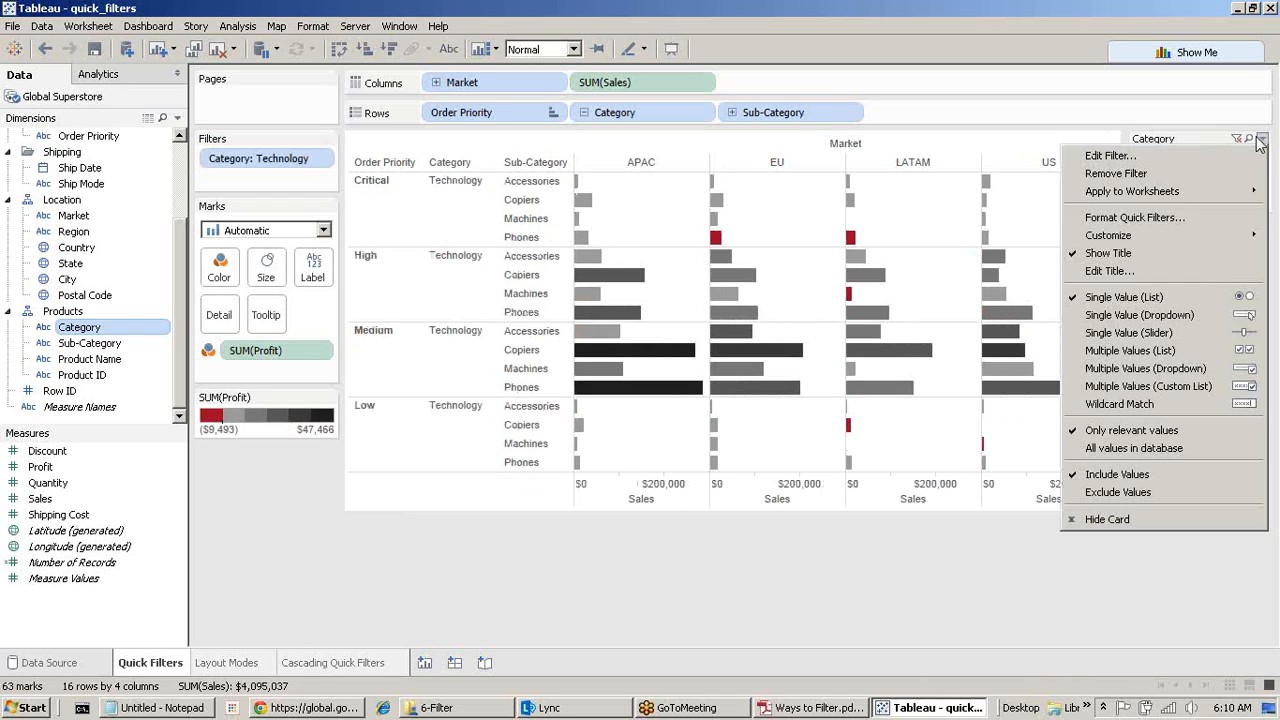
left_click(1204, 318)
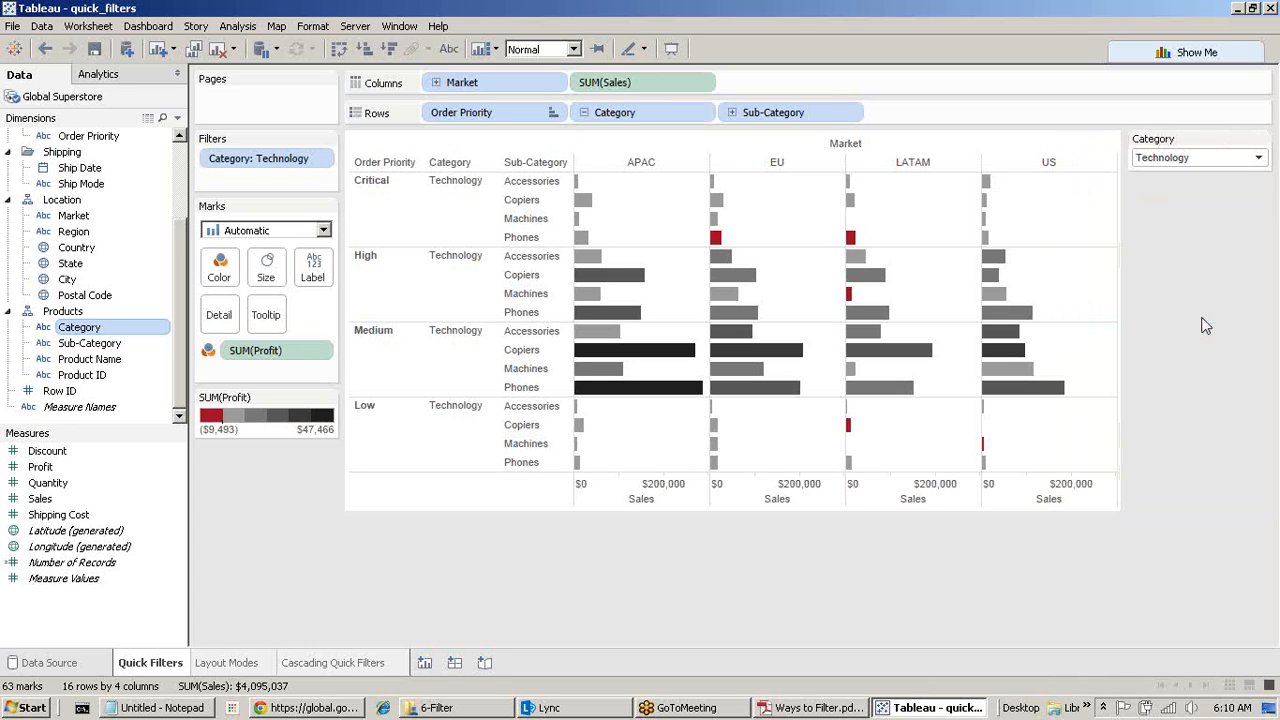
left_click(1188, 157)
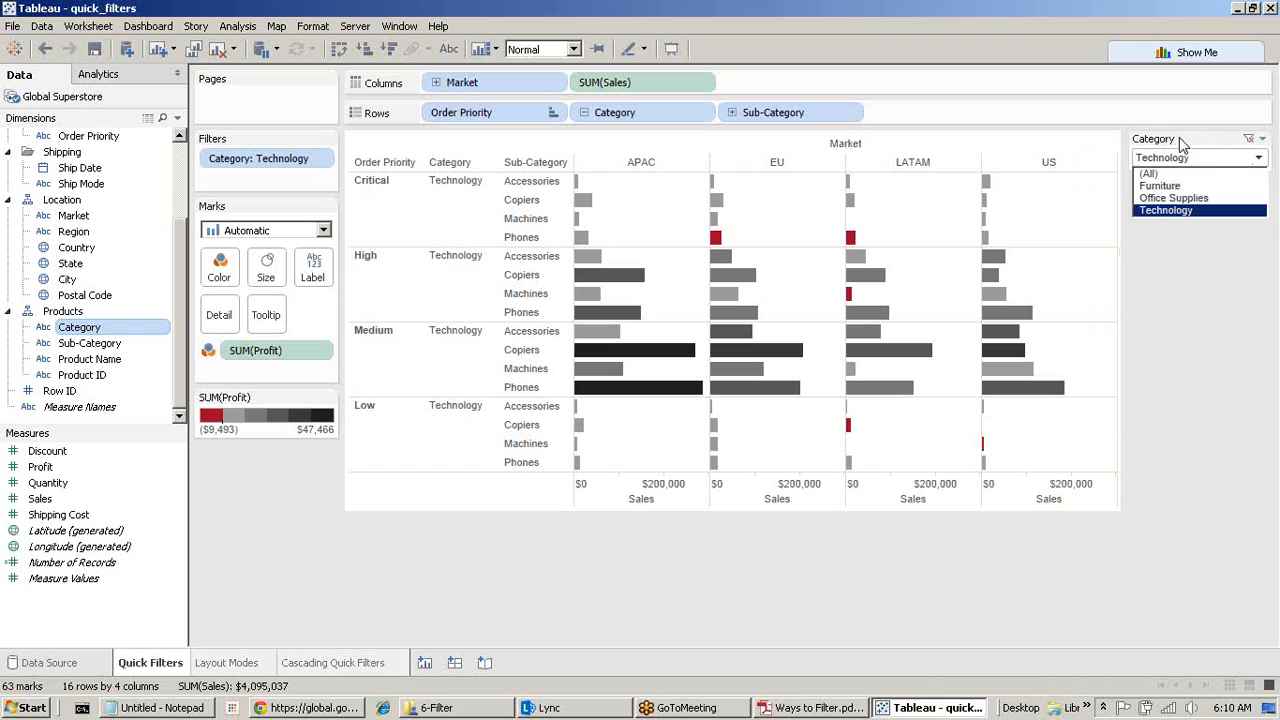
left_click(1174, 203)
left_click(1257, 163)
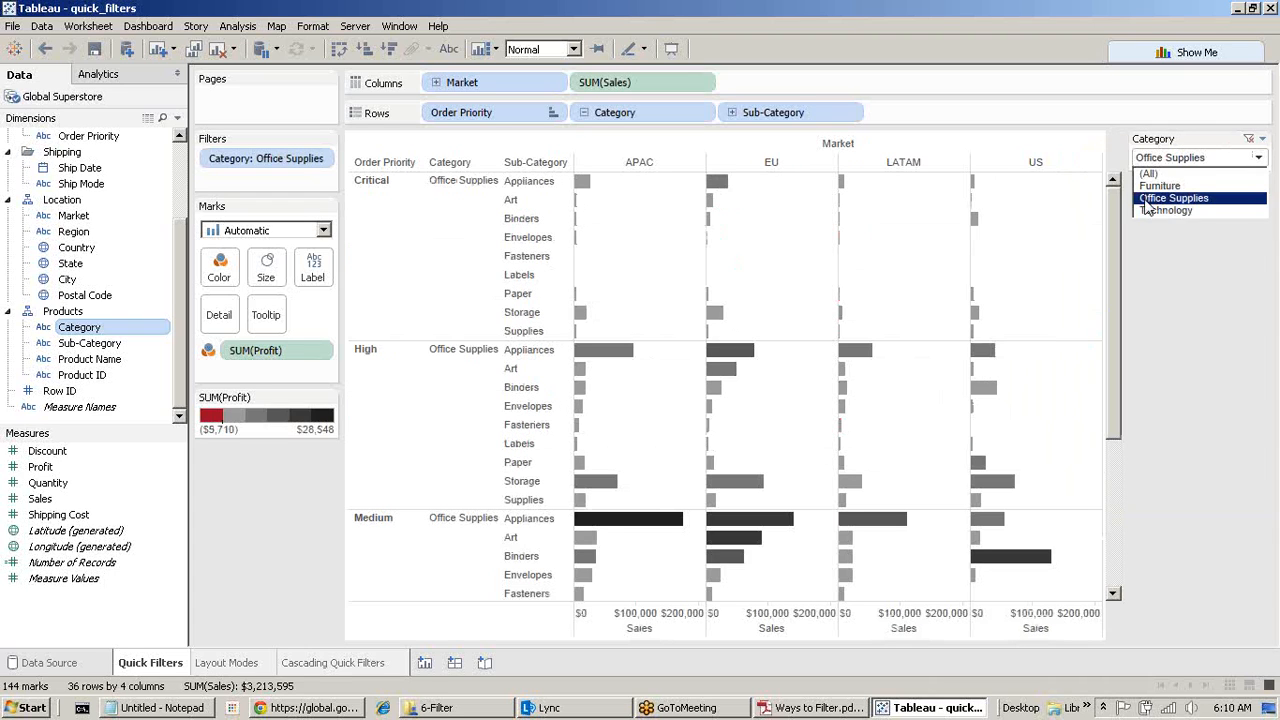
left_click(1147, 215)
left_click(1258, 158)
left_click(1206, 210)
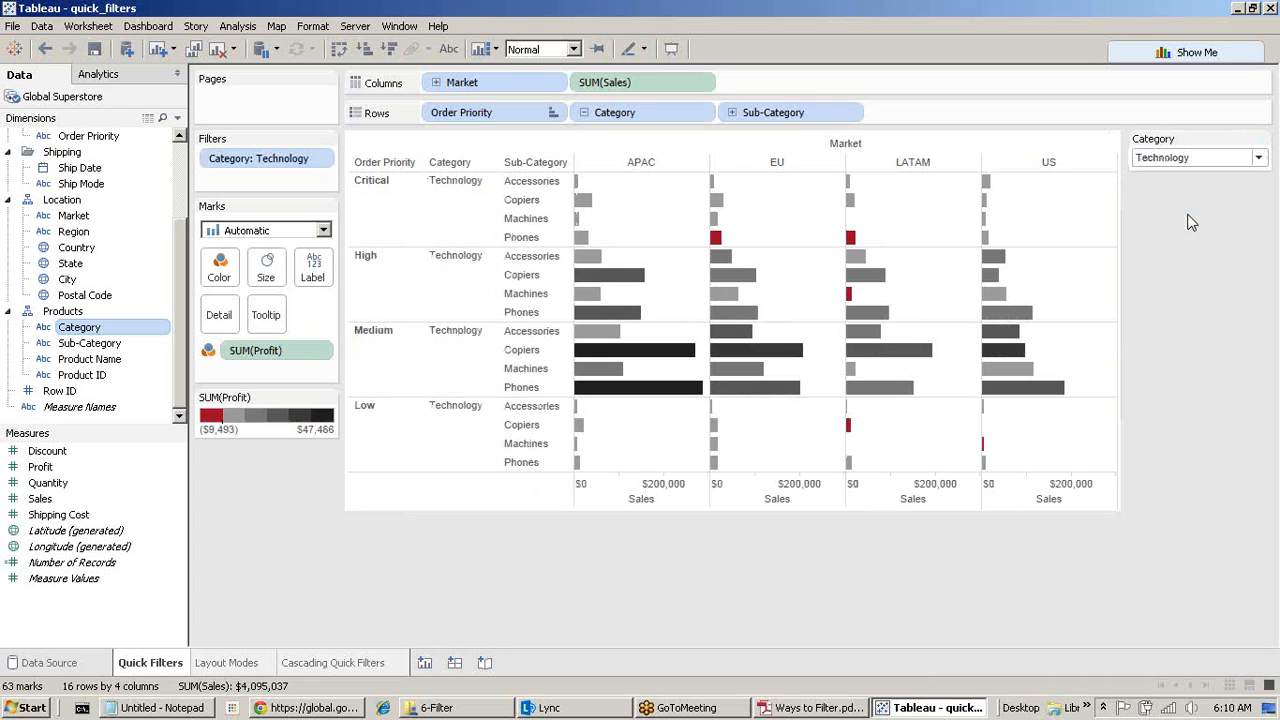
Change the Category quick filter to Single Value (Slider) and step it back from Technology to (All)
mouse_move(1229, 134)
left_click(1263, 140)
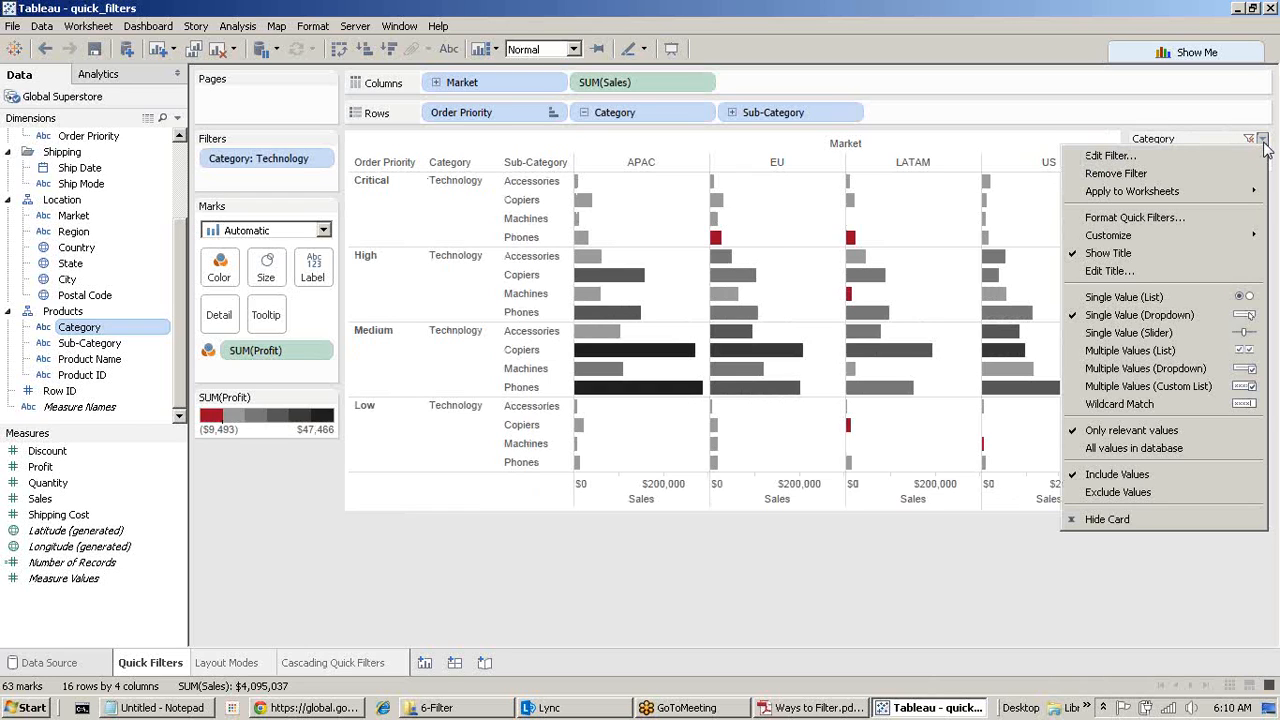
left_click(1172, 335)
left_click(1241, 179)
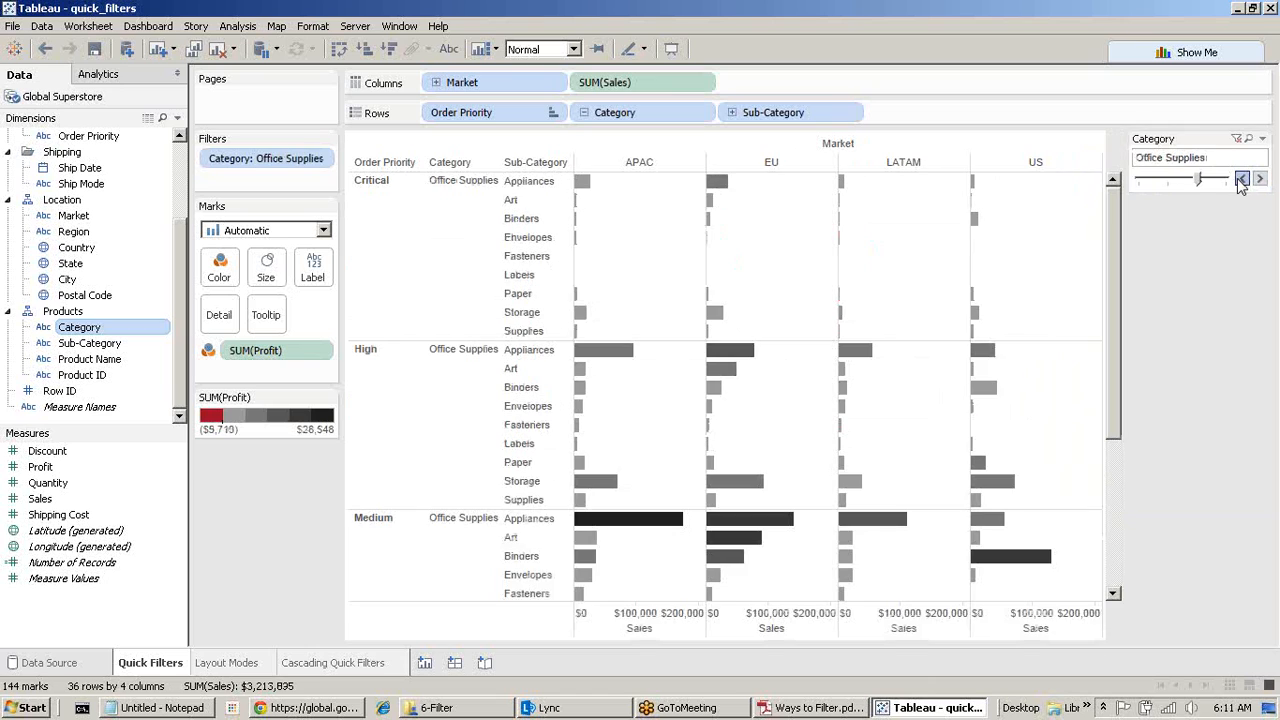
left_click(1241, 179)
left_click(1241, 179)
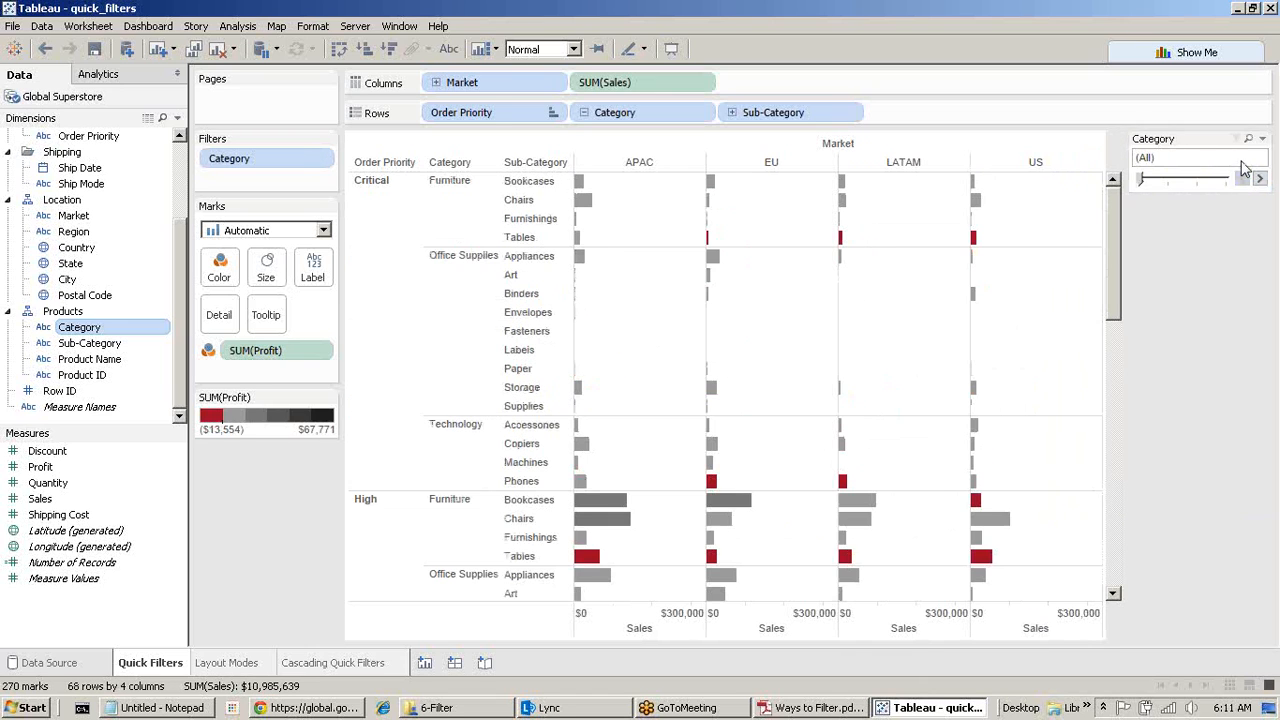
Switch the Category quick filter to Multiple Values (List) and then to Multiple Values (Dropdown), and check its values and display options
left_click(1263, 140)
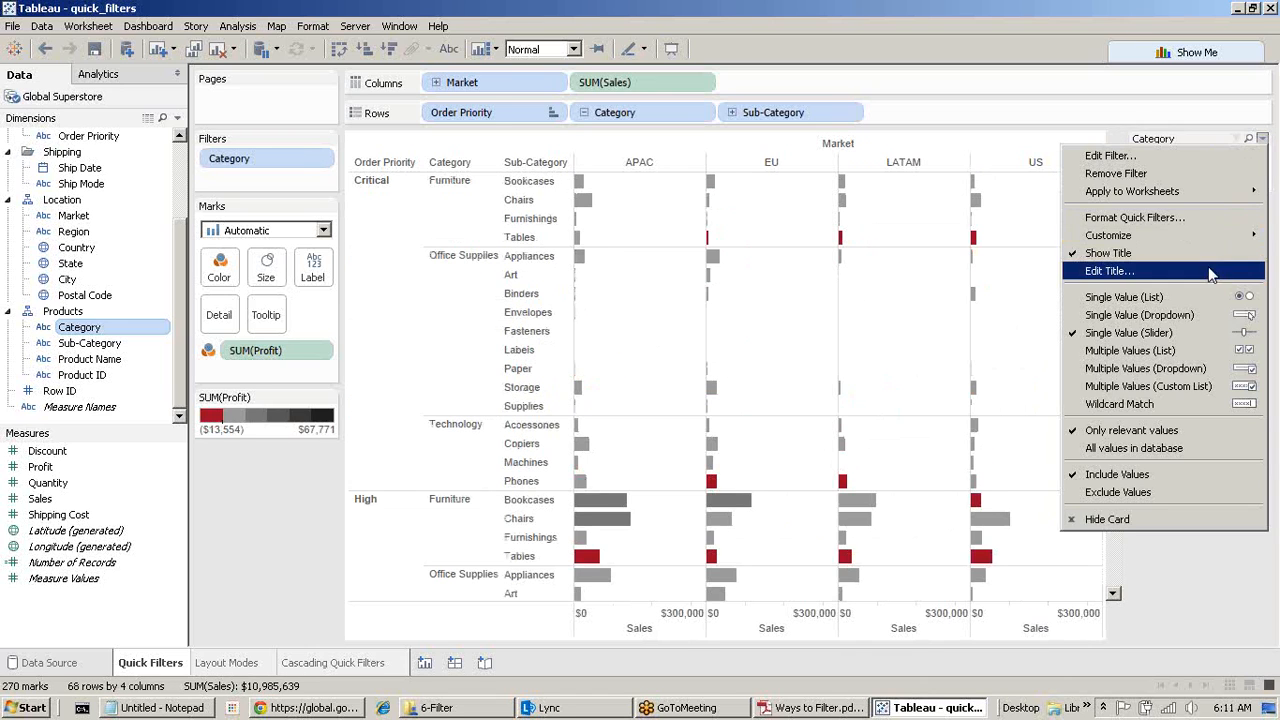
left_click(1206, 351)
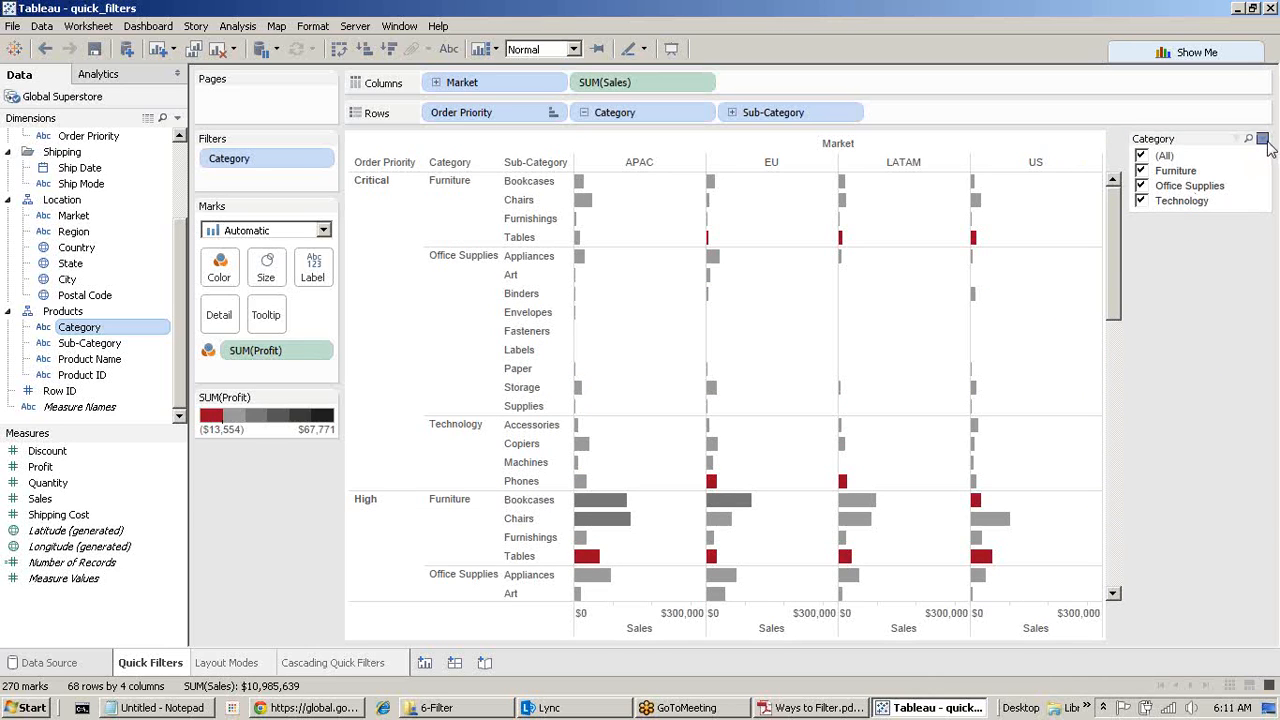
left_click(1262, 139)
left_click(1232, 369)
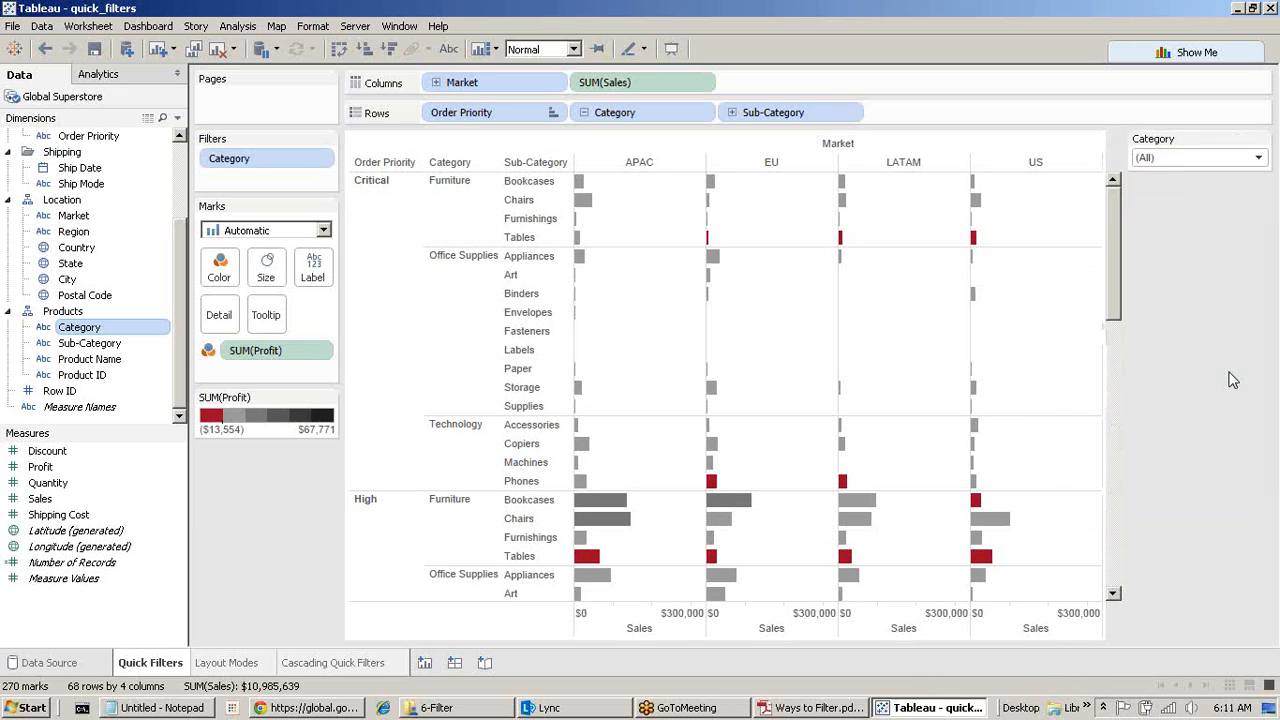
left_click(1237, 158)
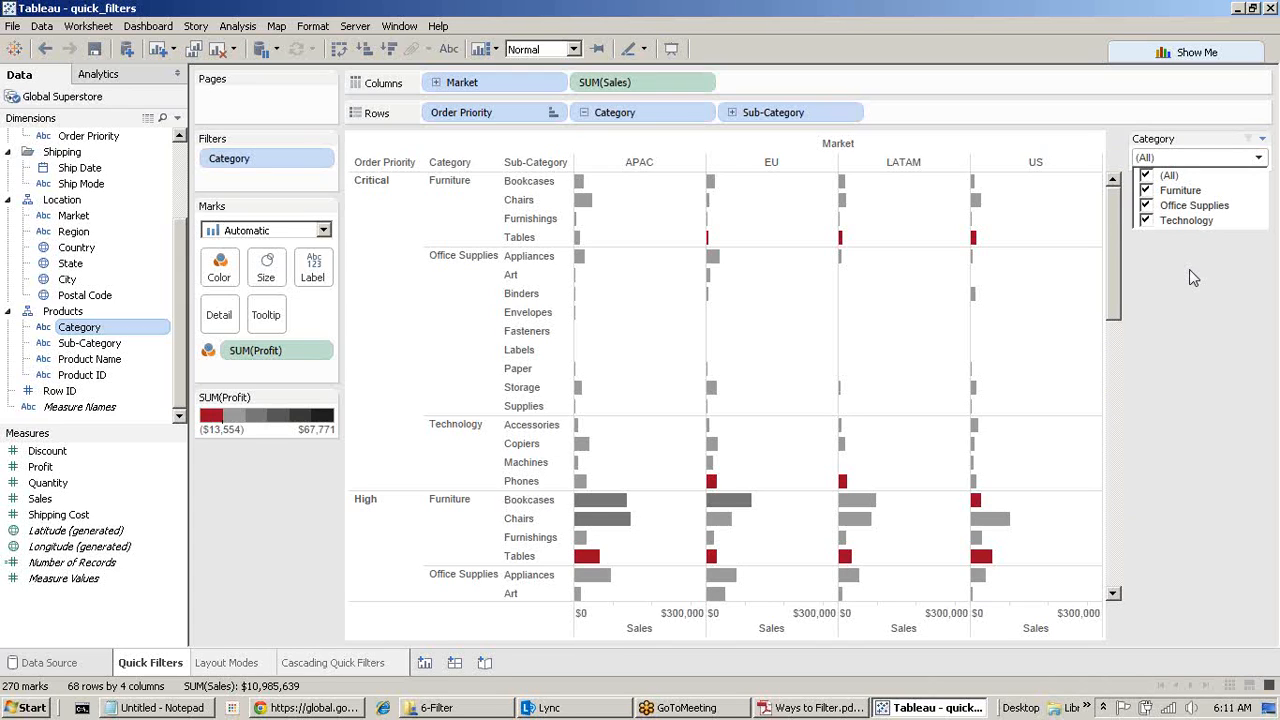
left_click(1263, 141)
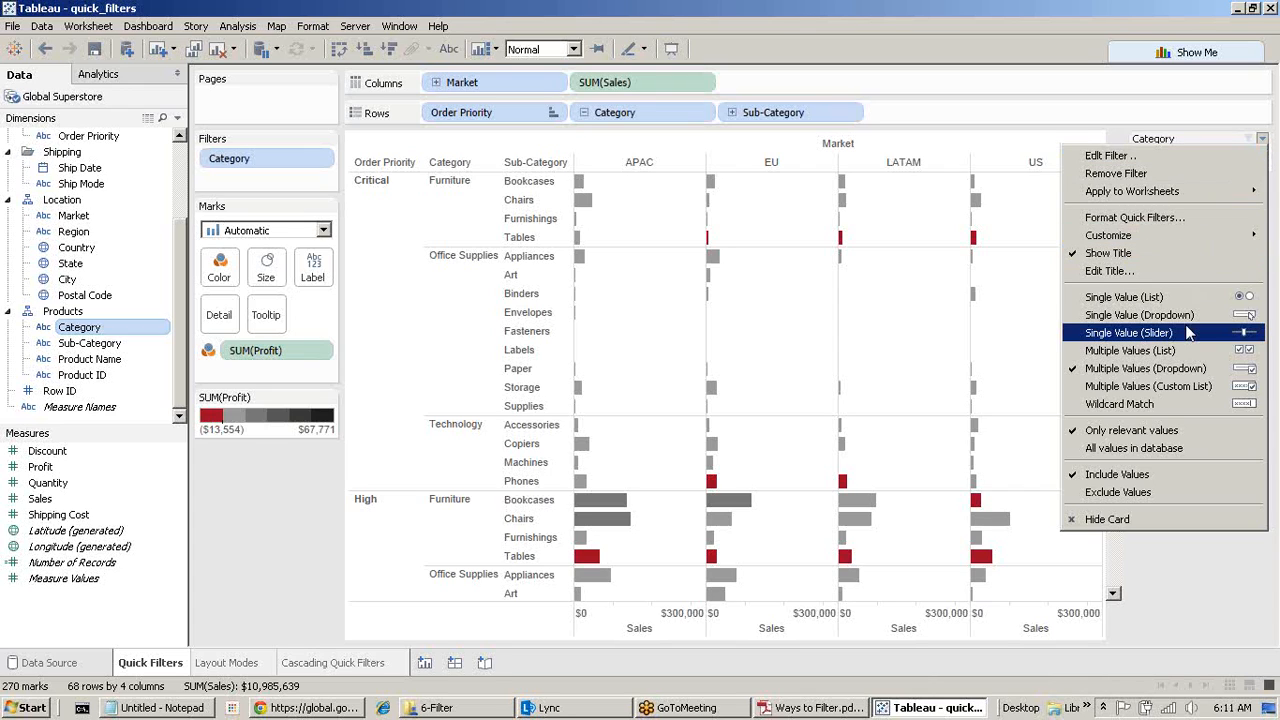
left_click(1202, 588)
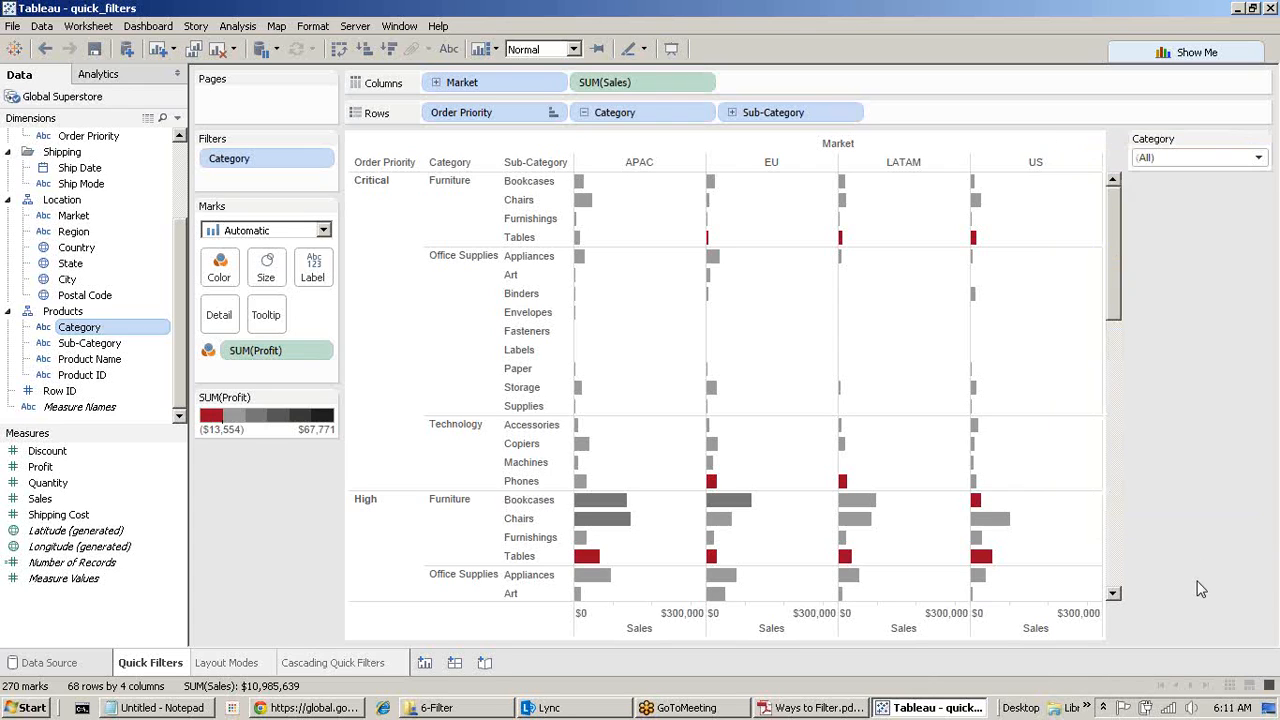
Show a quick filter for the City dimension and display it as Multiple Values (Dropdown)
right_click(93, 283)
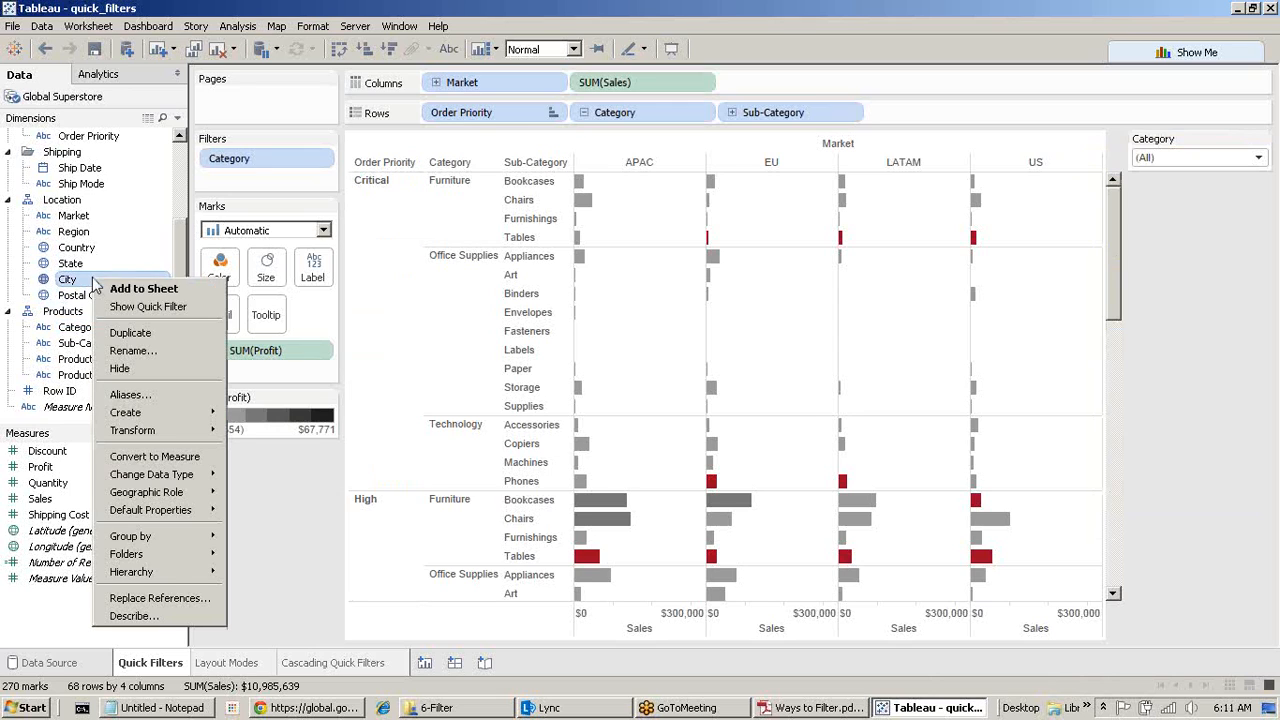
left_click(172, 305)
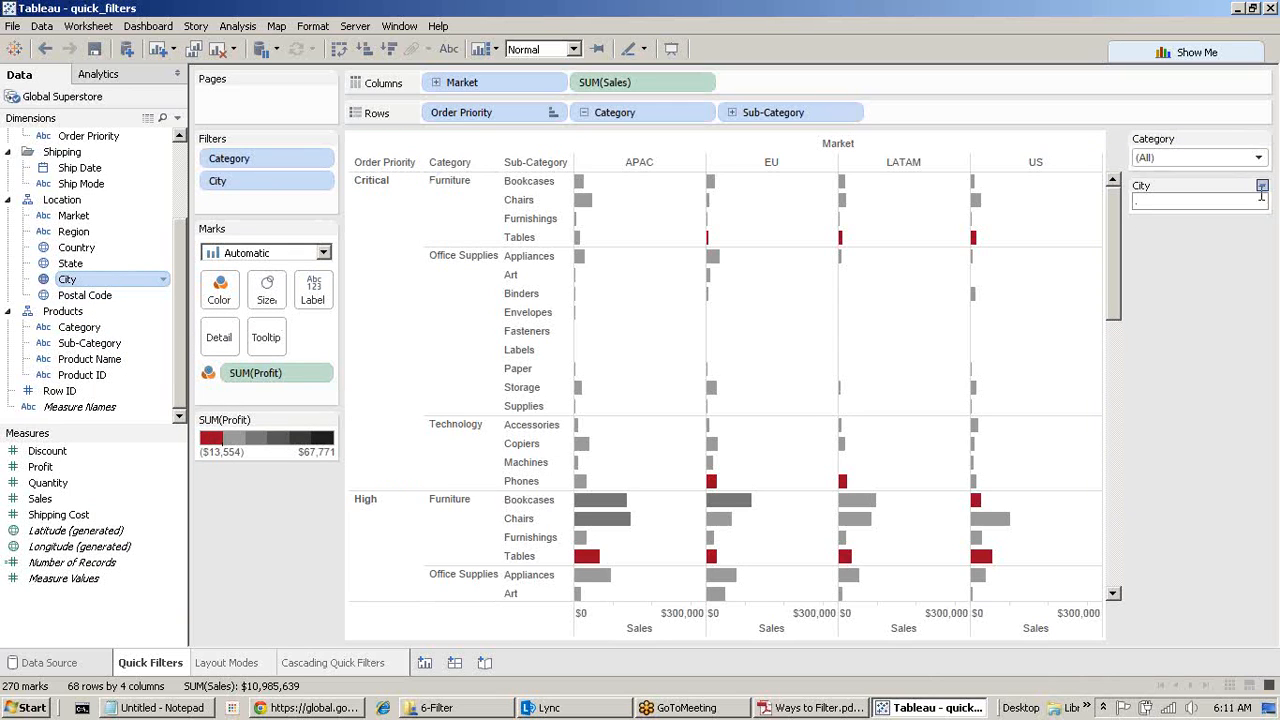
left_click(1263, 187)
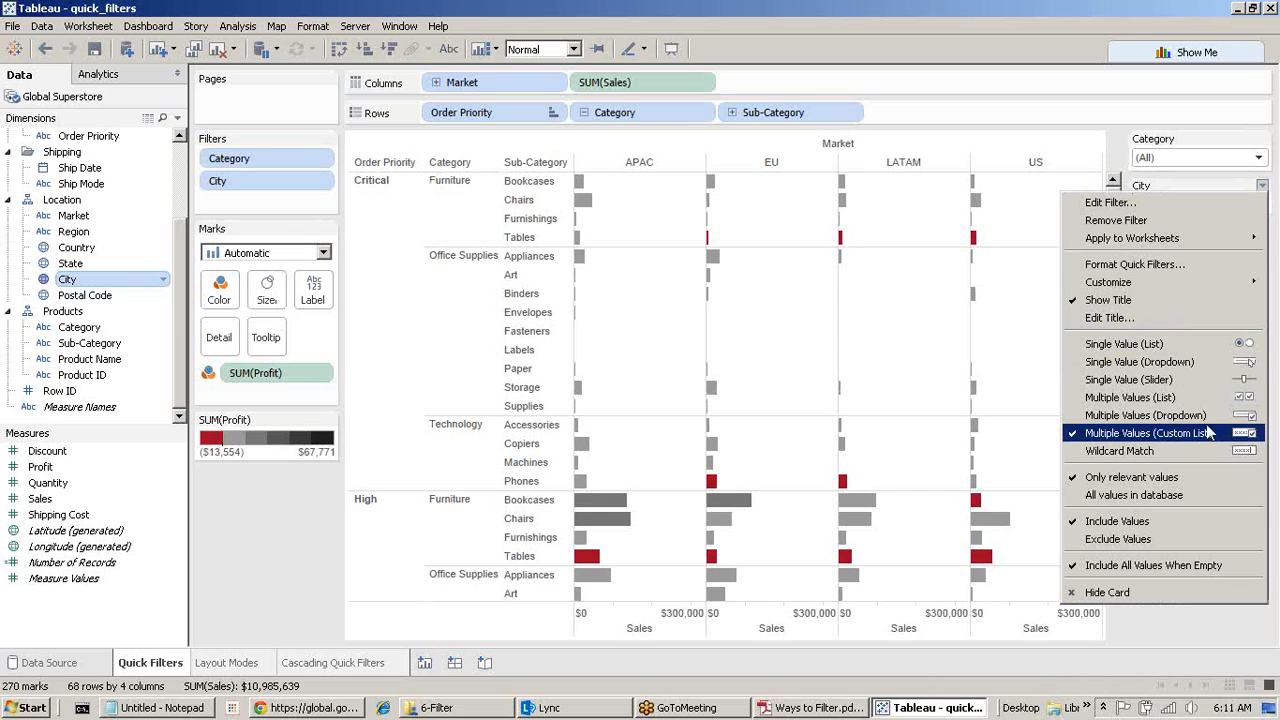
left_click(1206, 418)
Search the City quick filter for "chic", deselect Chicago, and clear the search text
left_click(1258, 204)
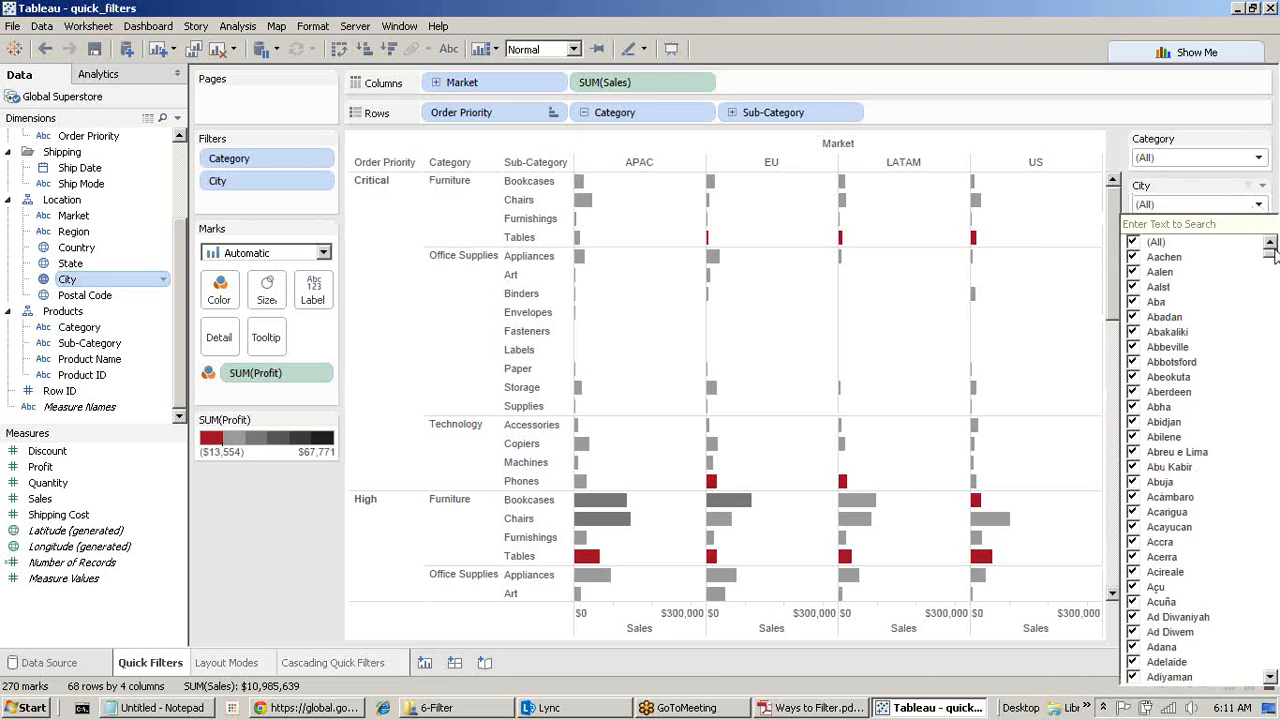
left_click_drag(1270, 250, 1155, 228)
type("chi")
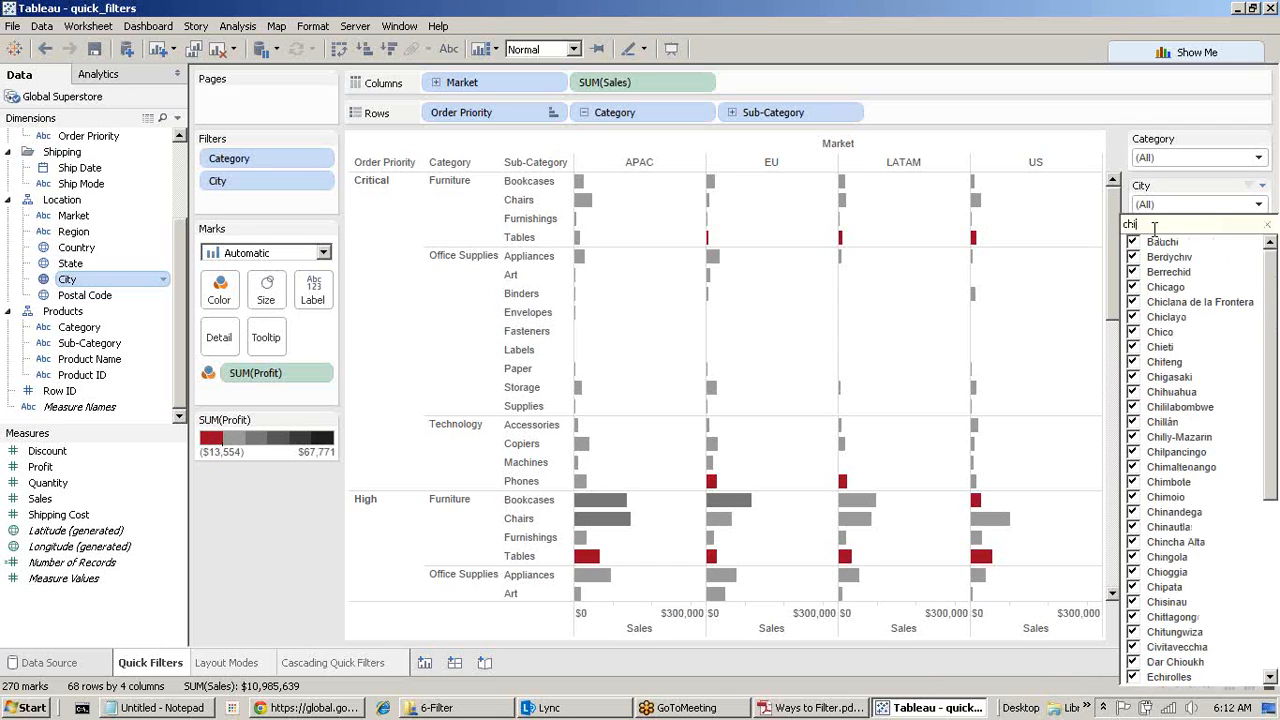
type("c")
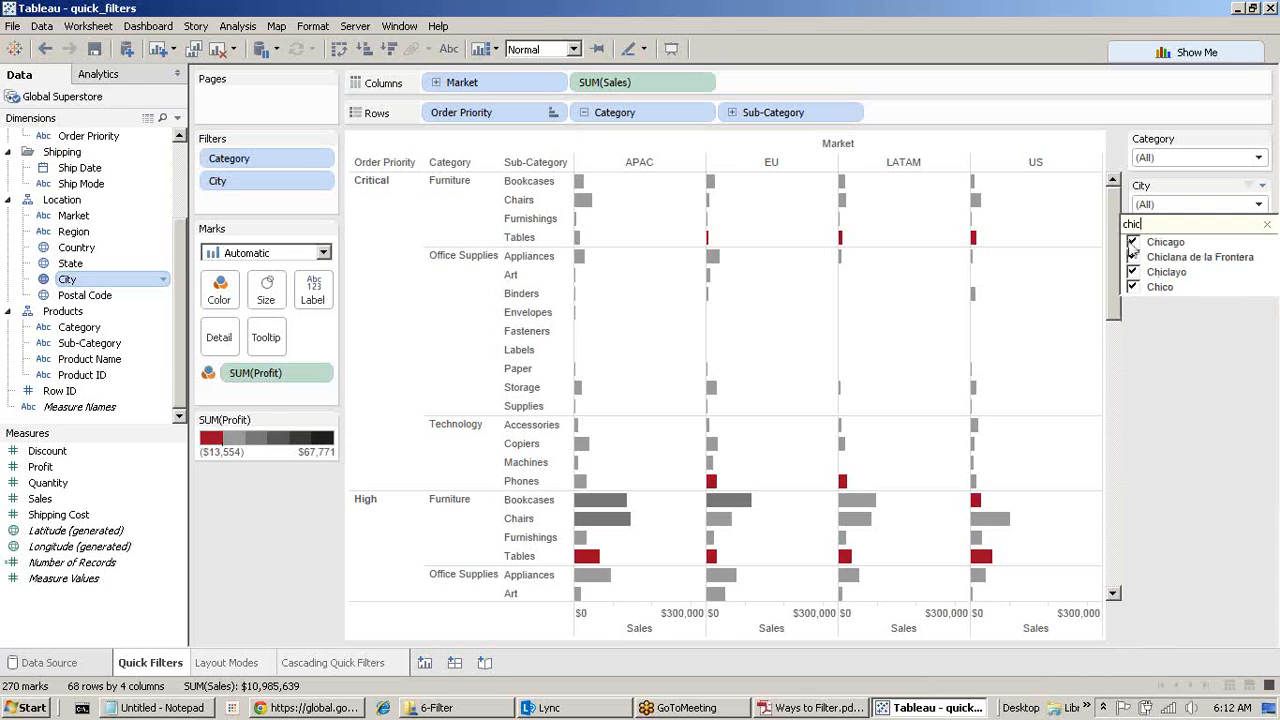
left_click(1133, 242)
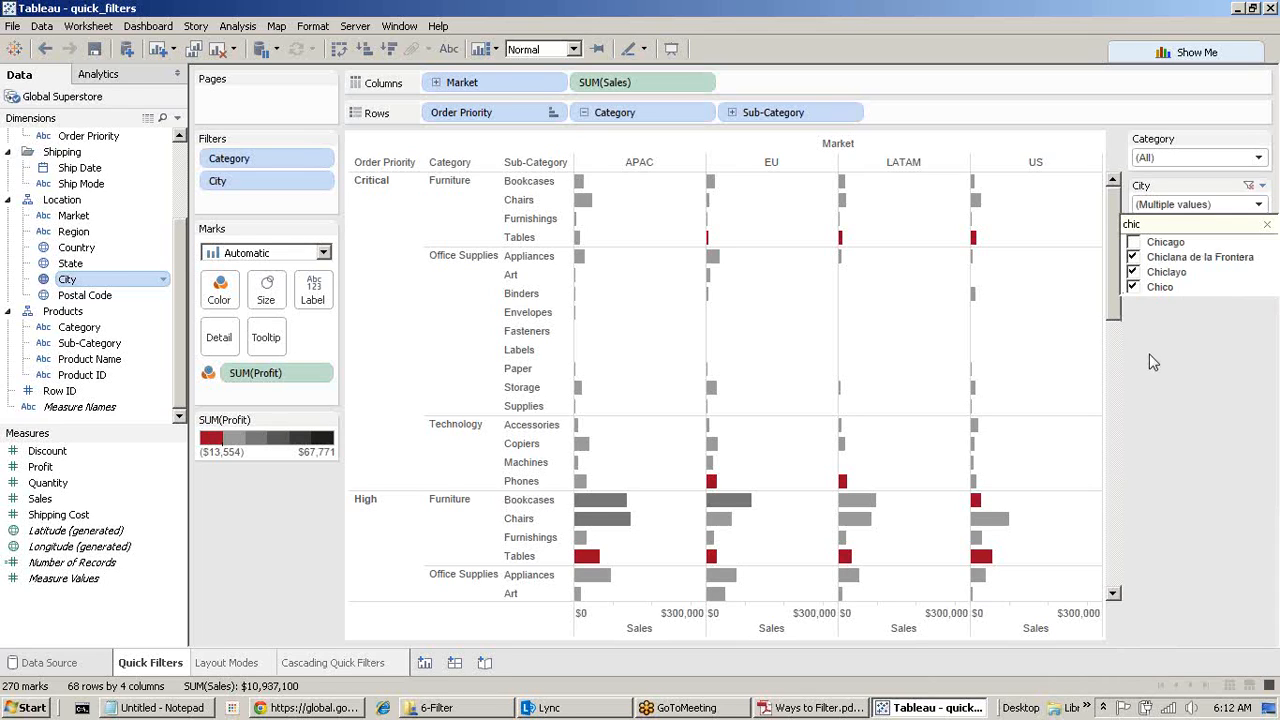
double_click(1201, 224)
key("BackSpace")
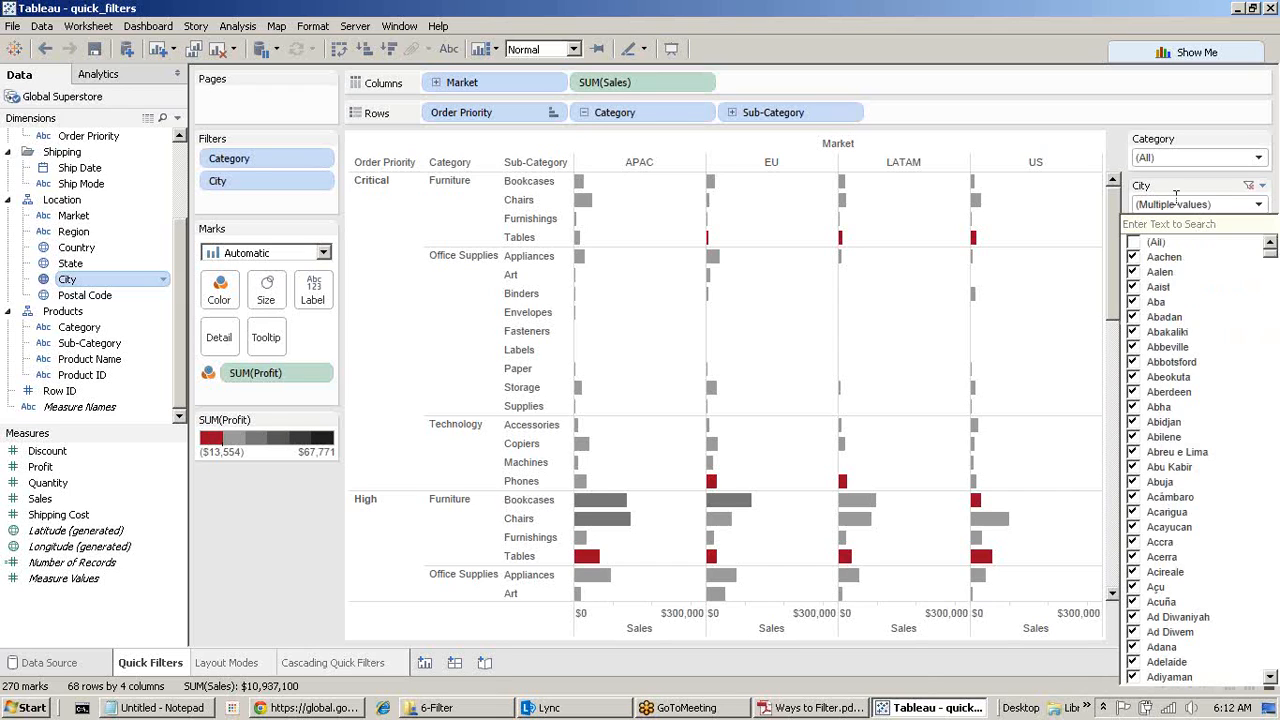
left_click(1192, 186)
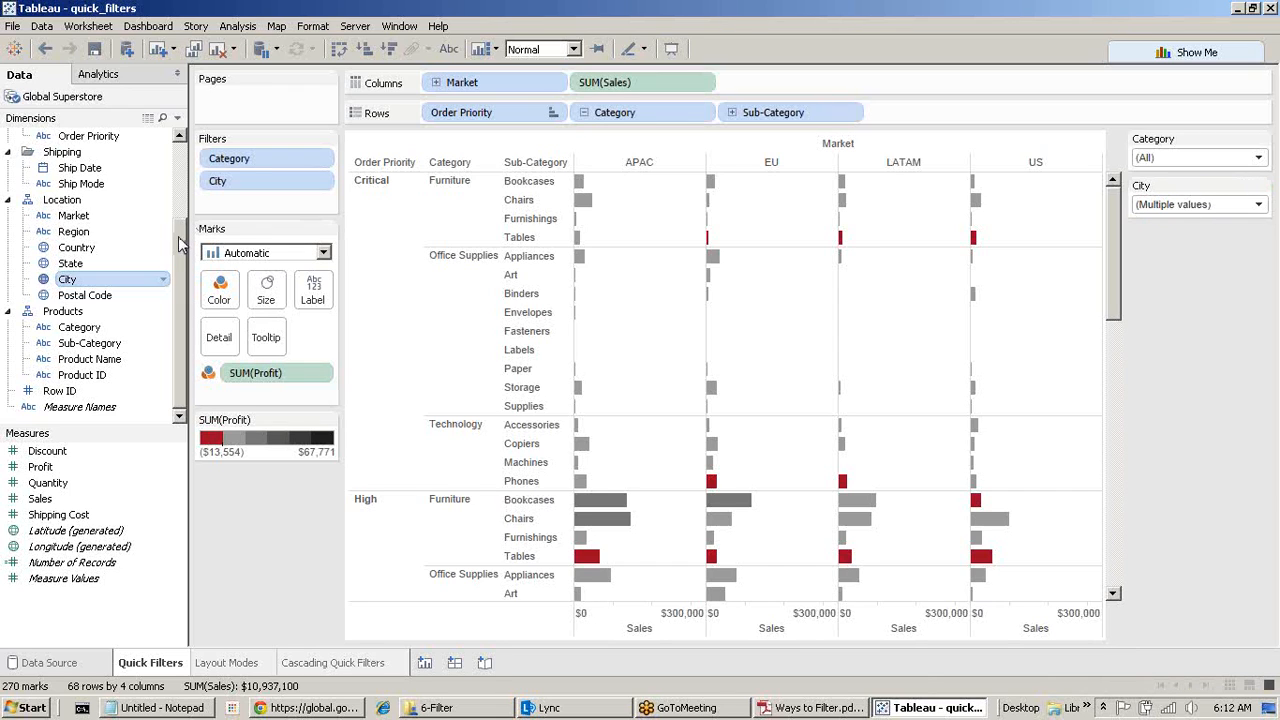
Show a quick filter for the Ship Date dimension and review its display options
right_click(102, 168)
left_click(168, 196)
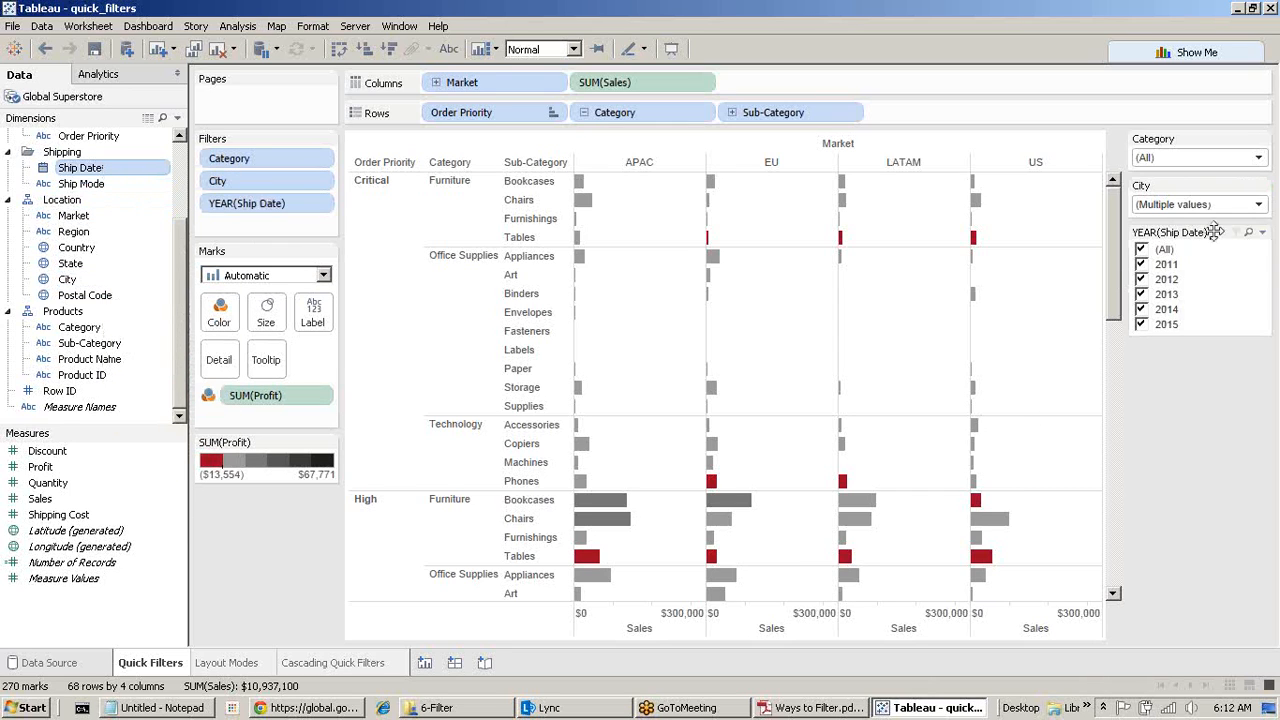
left_click(1263, 233)
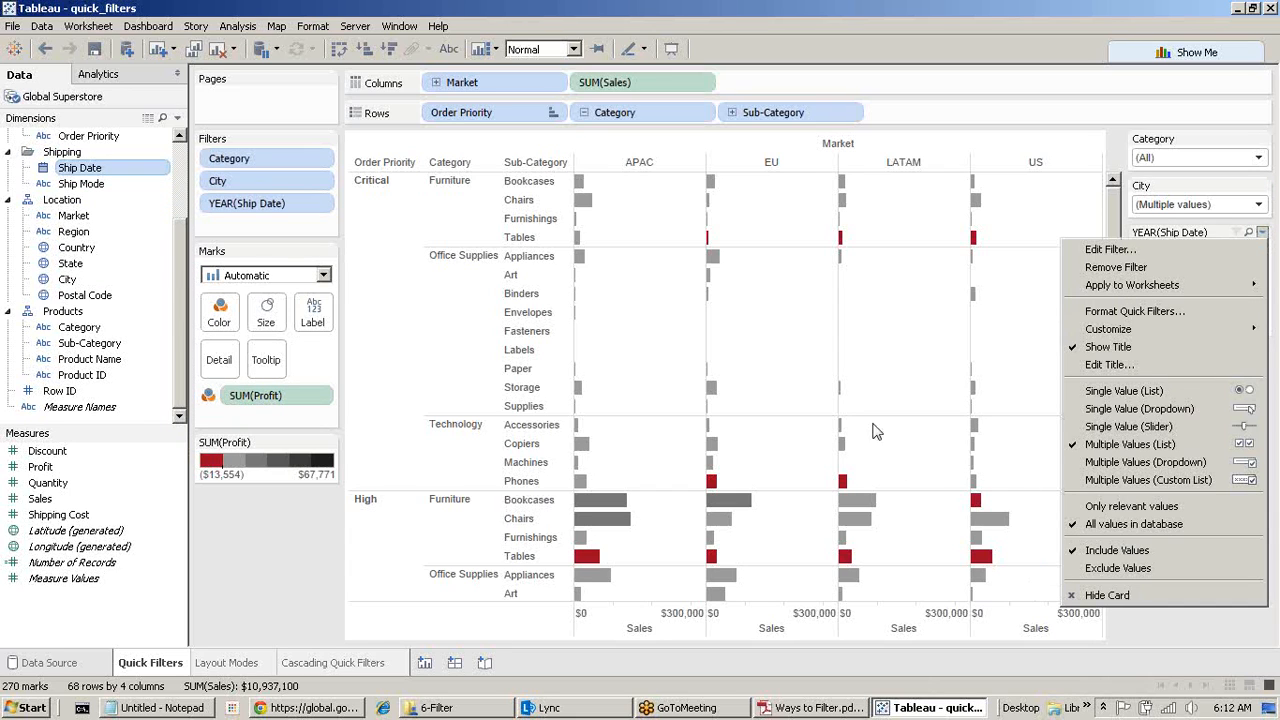
left_click(907, 384)
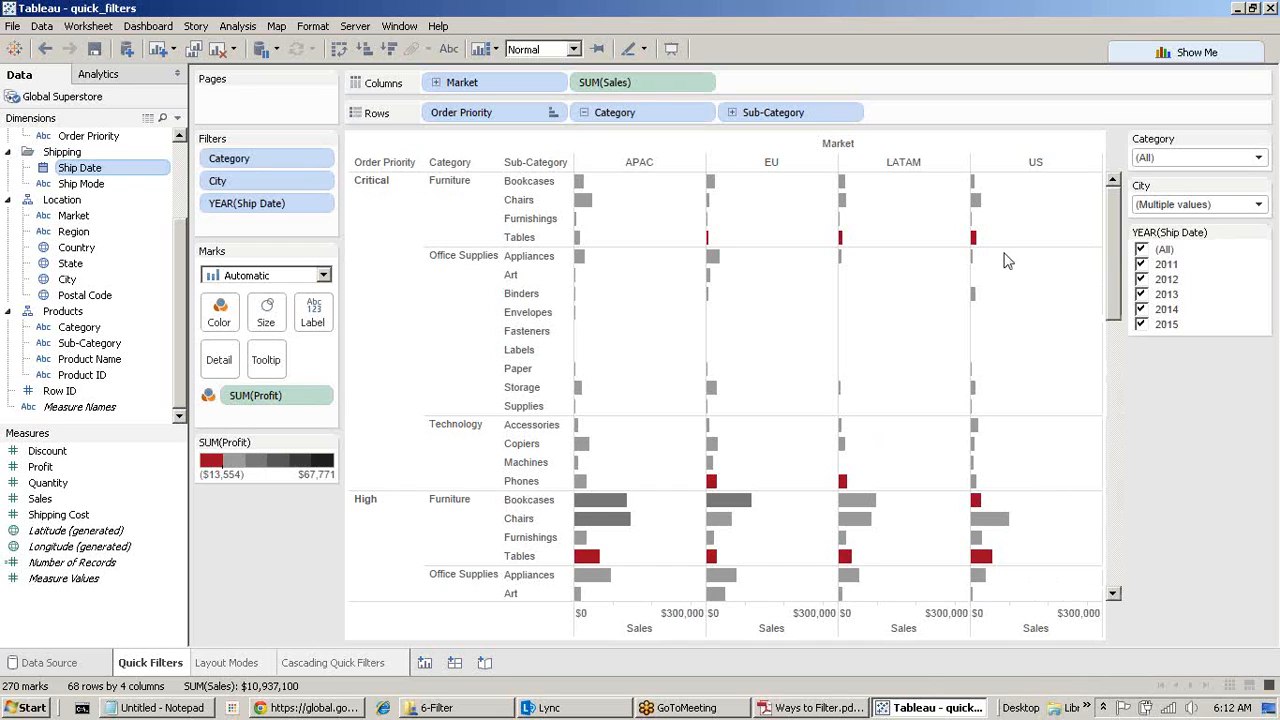
Look at the Category filter's edit dialog without changing it, and check which worksheets the filter can be applied to
left_click(1262, 140)
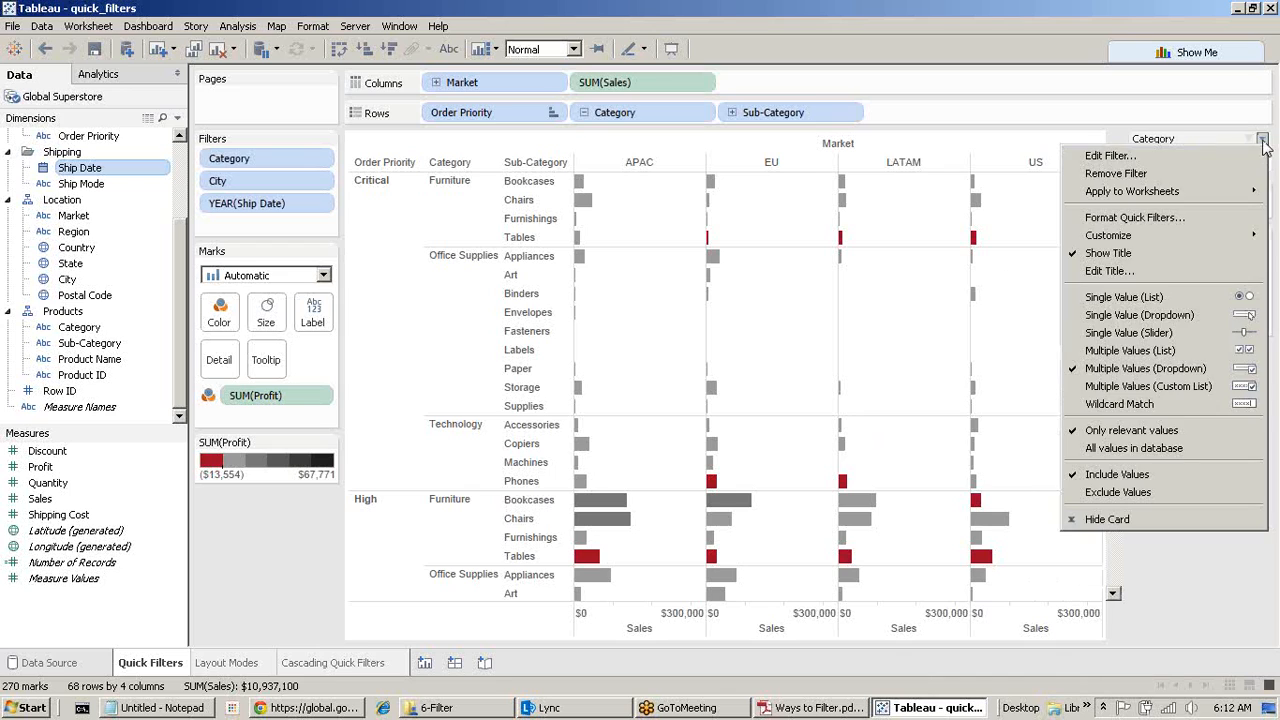
left_click(1133, 156)
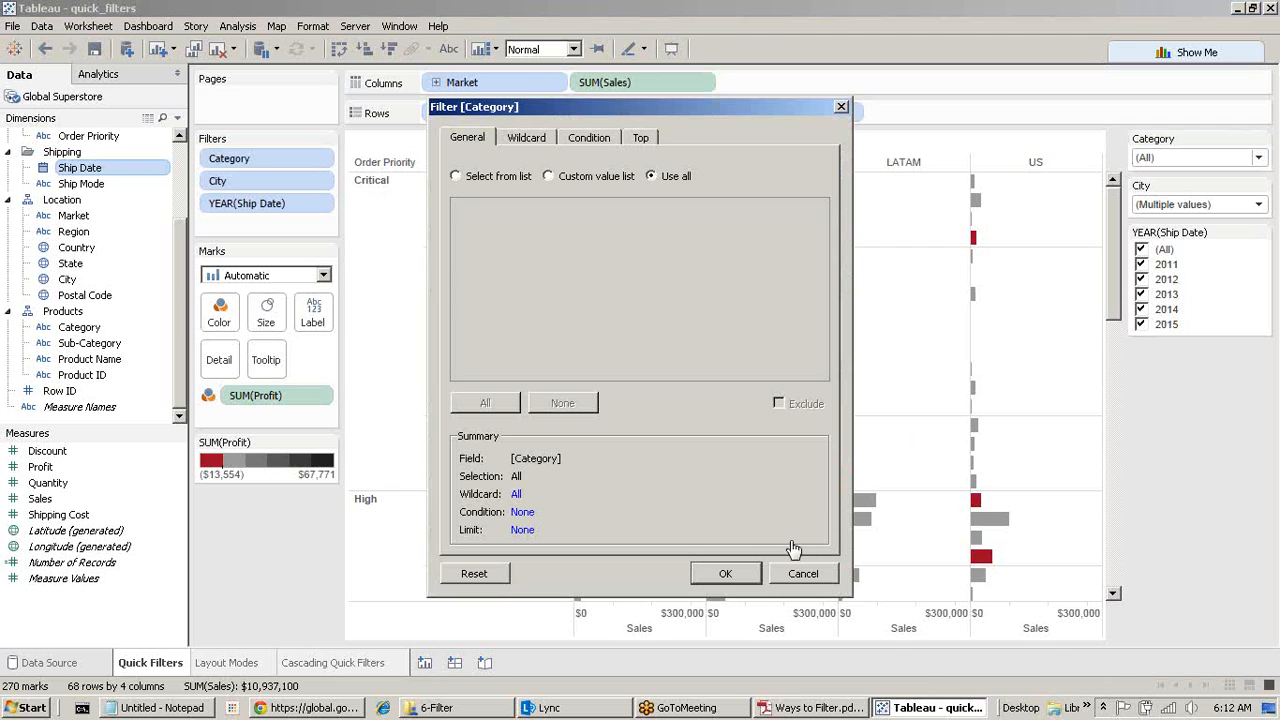
left_click(806, 575)
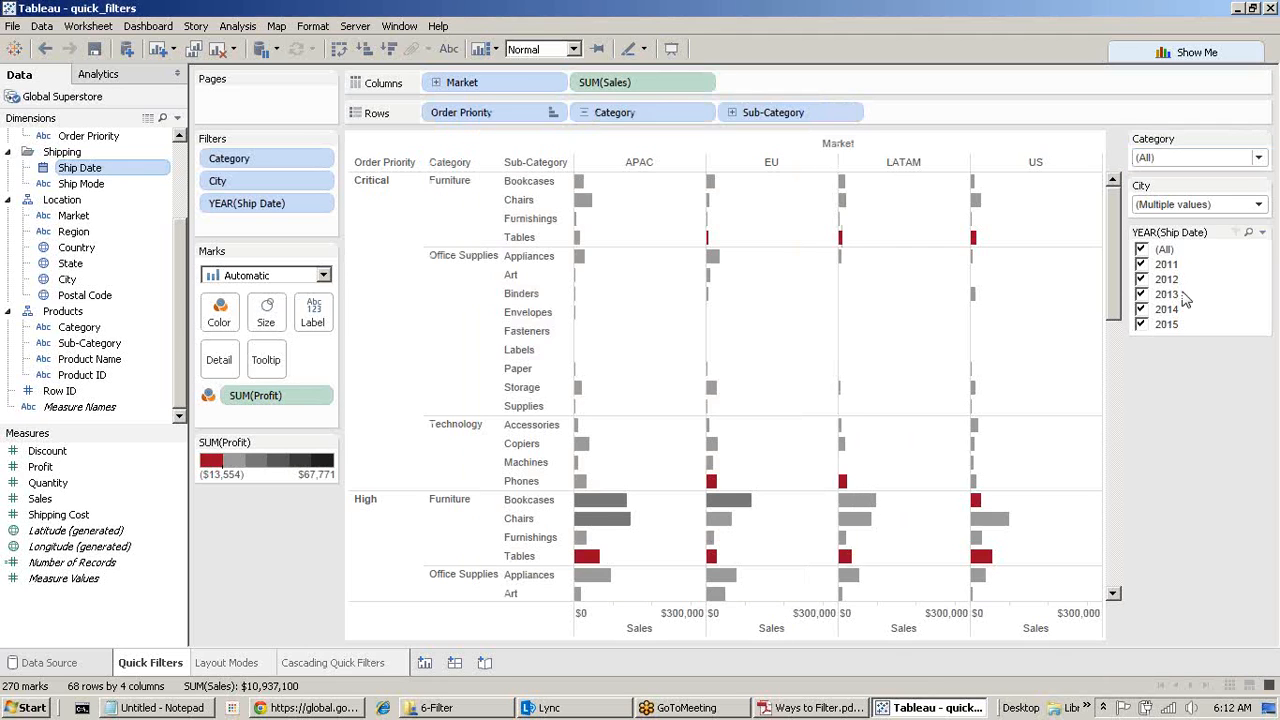
left_click(1262, 140)
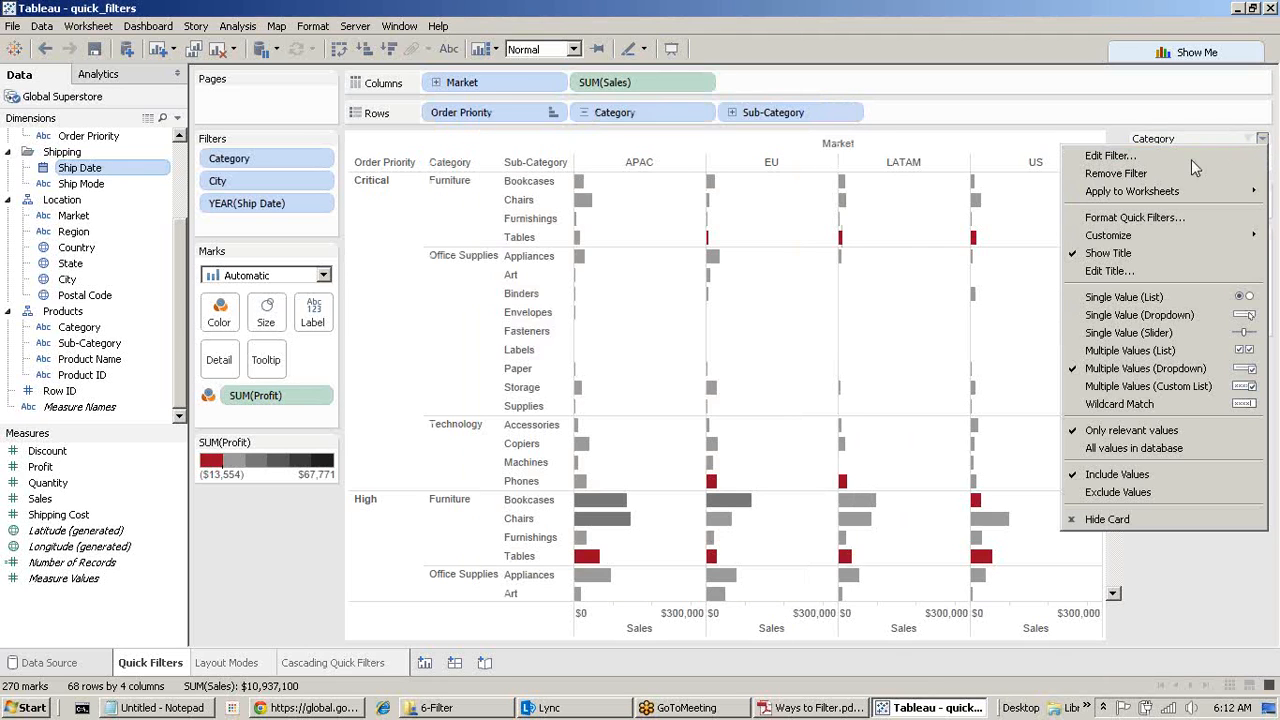
mouse_move(1171, 195)
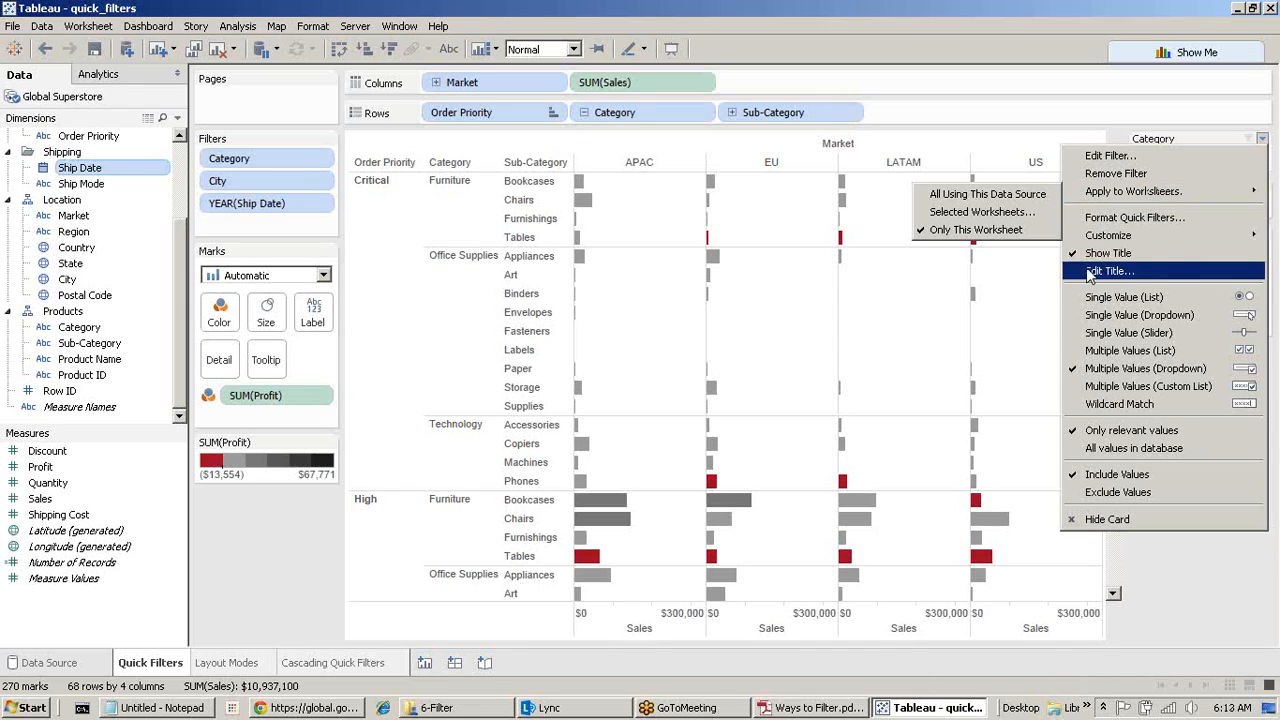
left_click(1026, 673)
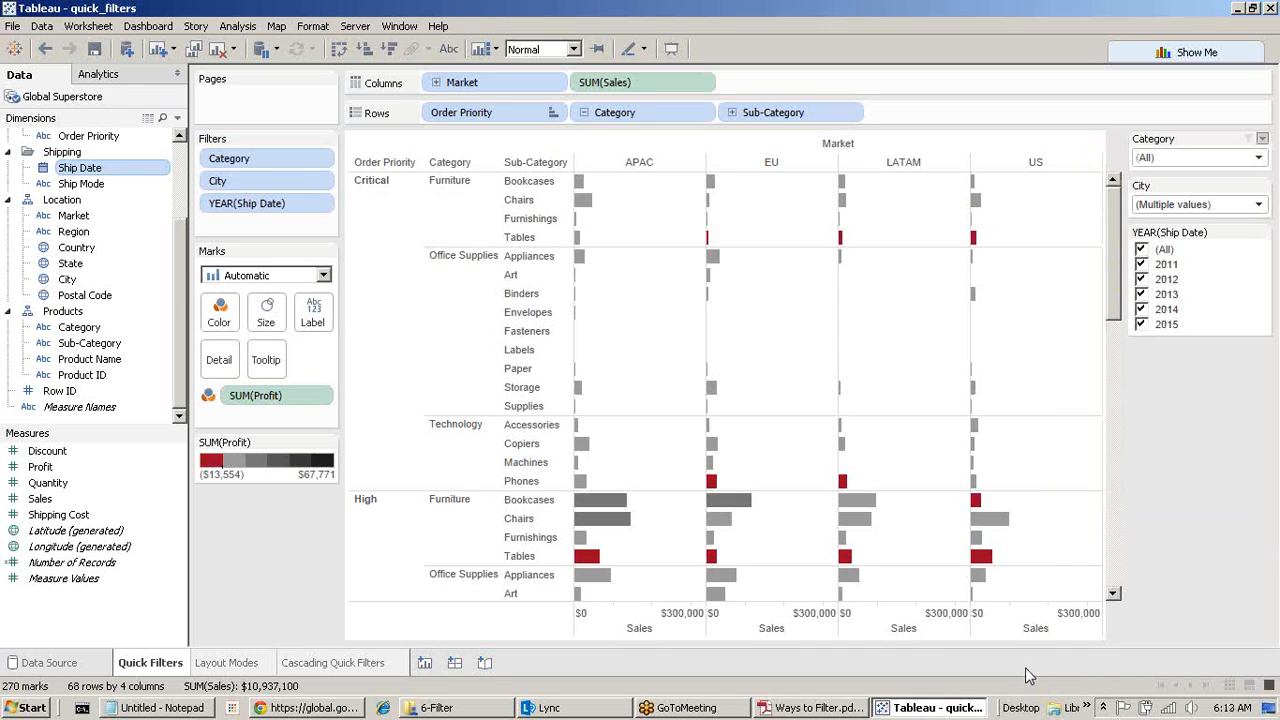
Apply the Category quick filter to all worksheets using this data source
left_click(1262, 140)
mouse_move(1098, 199)
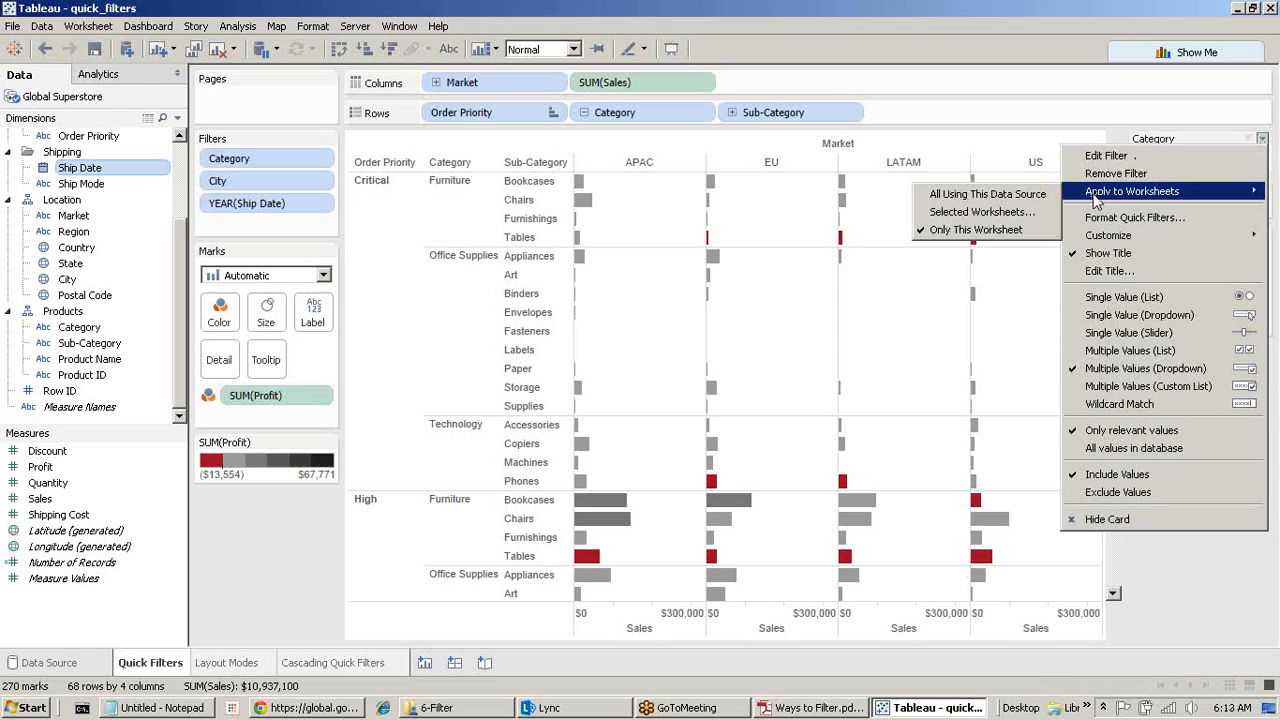
left_click(1026, 196)
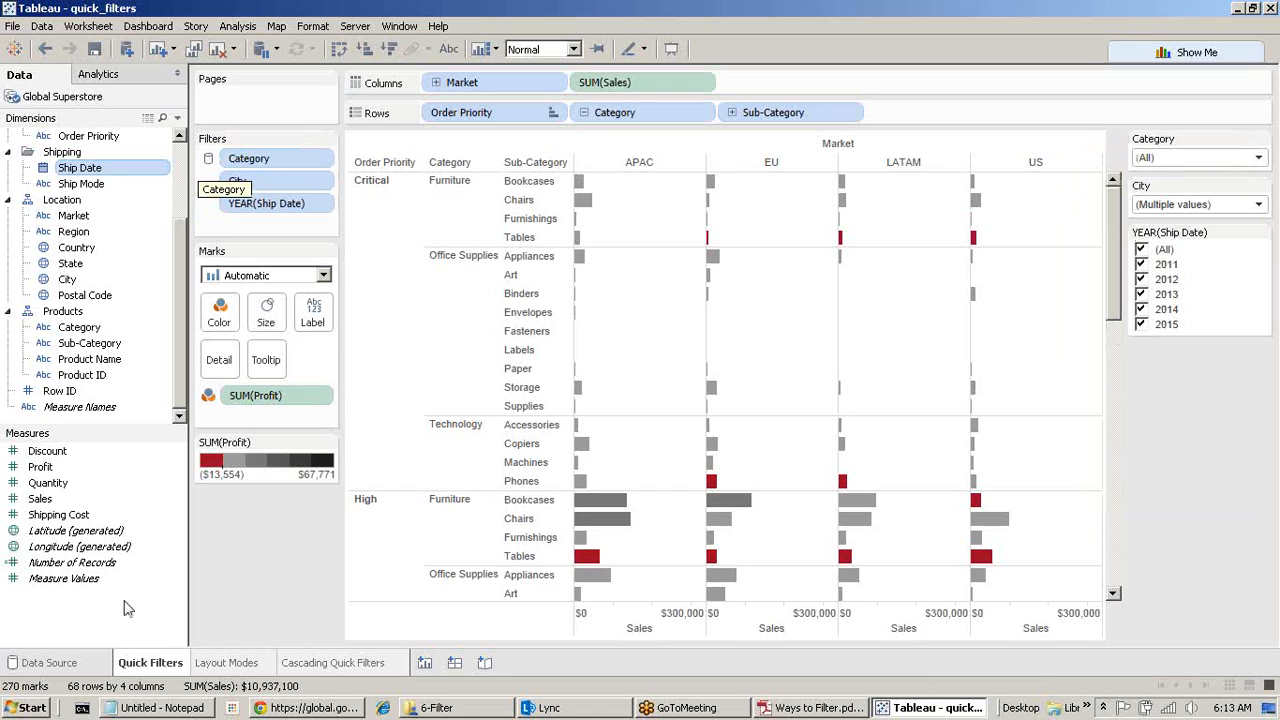
Create a new worksheet with Category on Columns and Quantity as the displayed measure
left_click(424, 664)
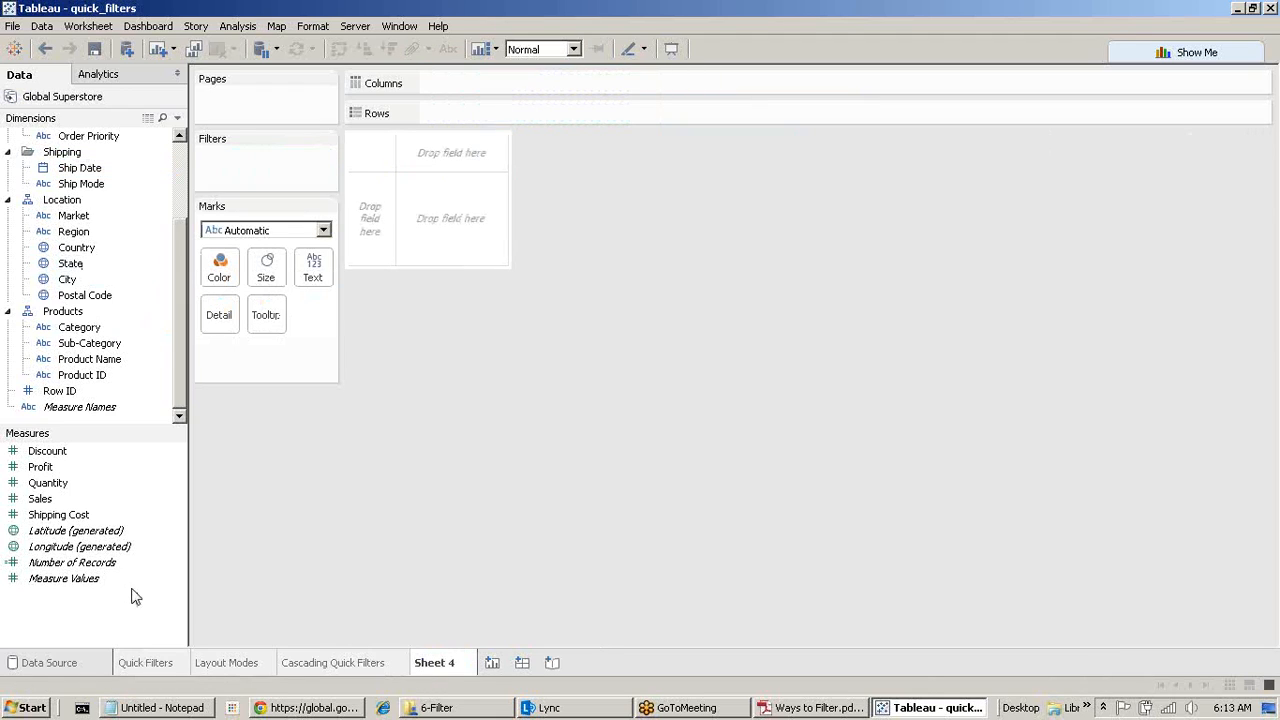
left_click_drag(80, 327, 569, 92)
left_click_drag(64, 330, 486, 100)
left_click_drag(72, 393, 424, 113)
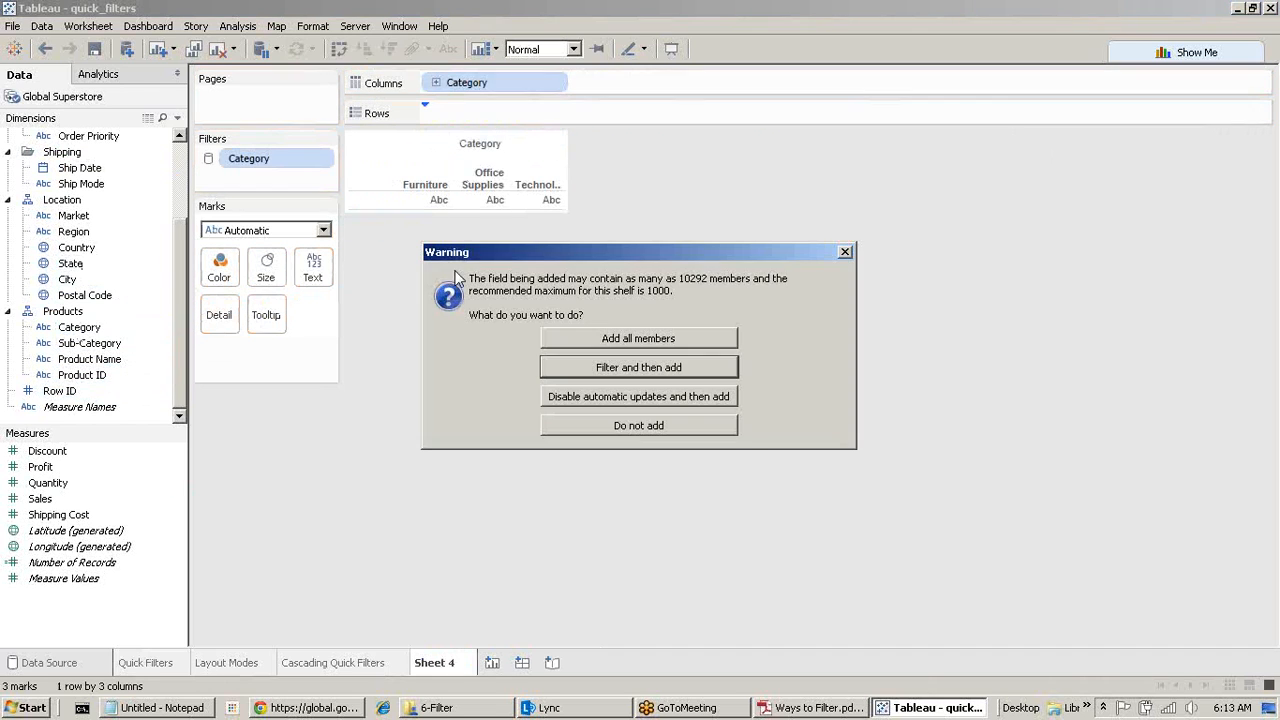
left_click(650, 425)
double_click(47, 484)
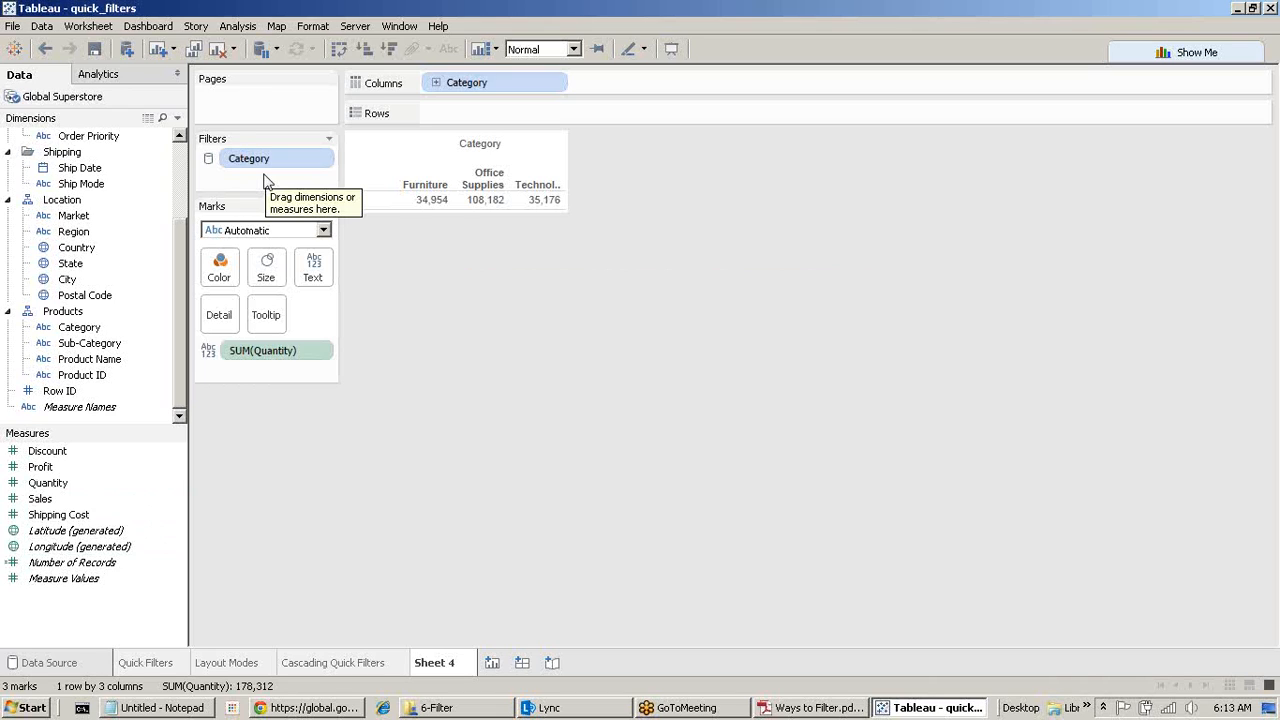
Check the Category filter on the Layout Modes and Cascading Quick Filters worksheets, and return to the Quick Filters worksheet
left_click(245, 668)
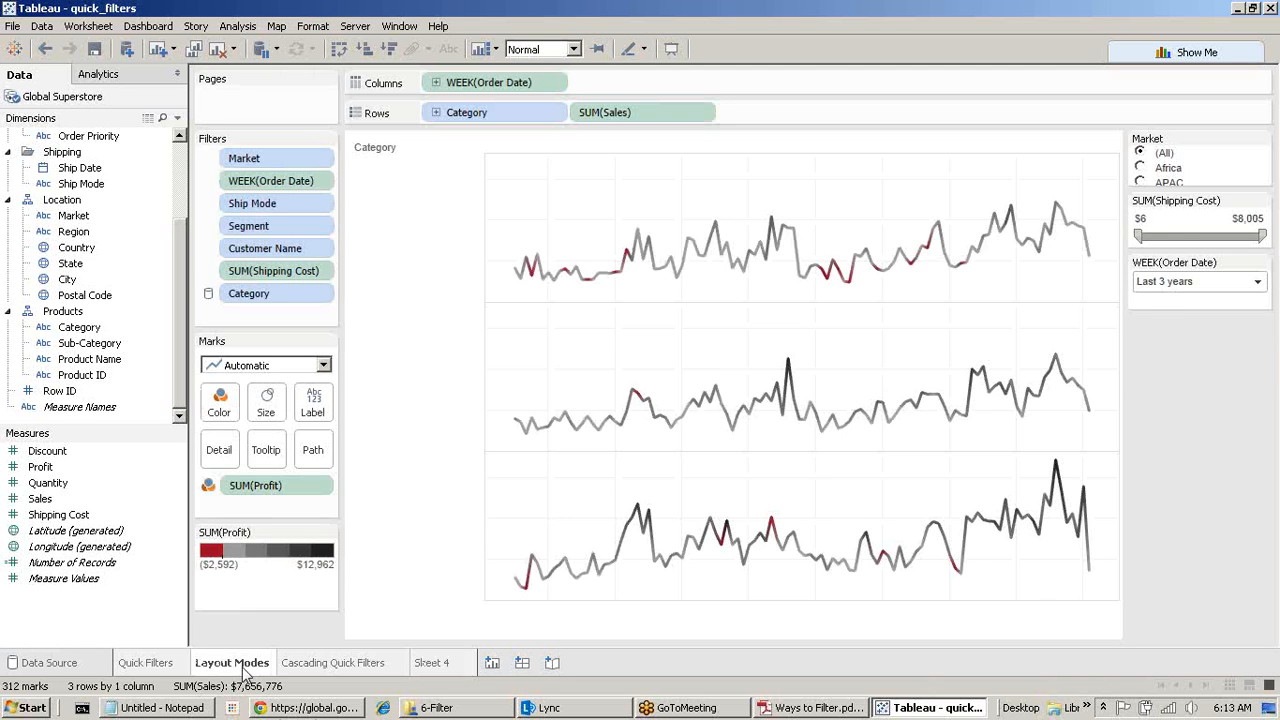
left_click(310, 665)
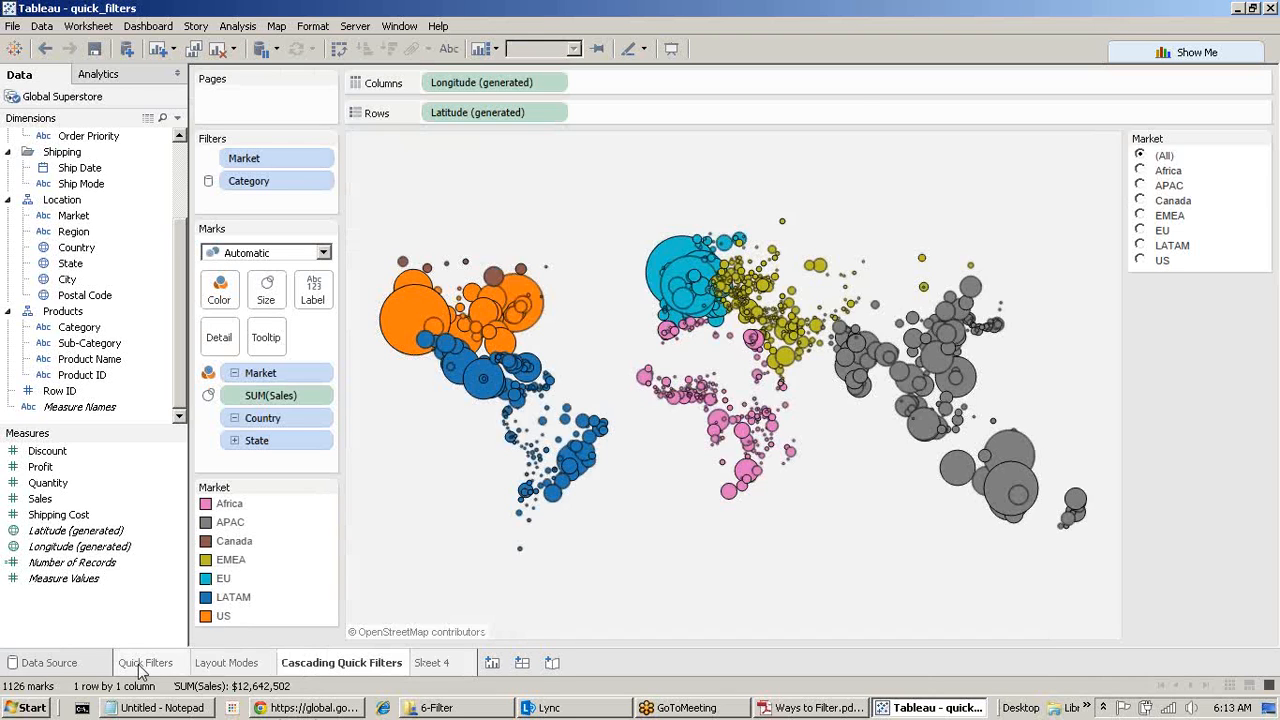
left_click(143, 665)
Apply the Category quick filter to selected worksheets only, excluding Layout Modes and Cascading Quick Filters
mouse_move(1189, 197)
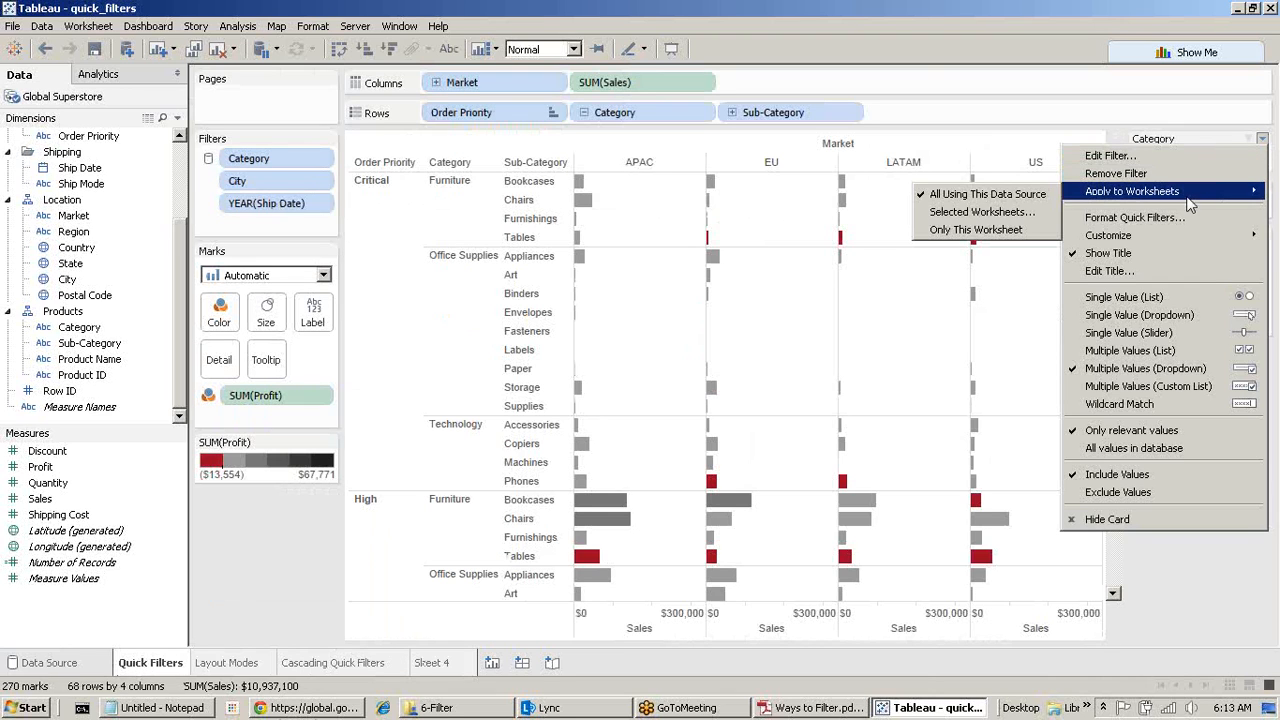
left_click(1003, 199)
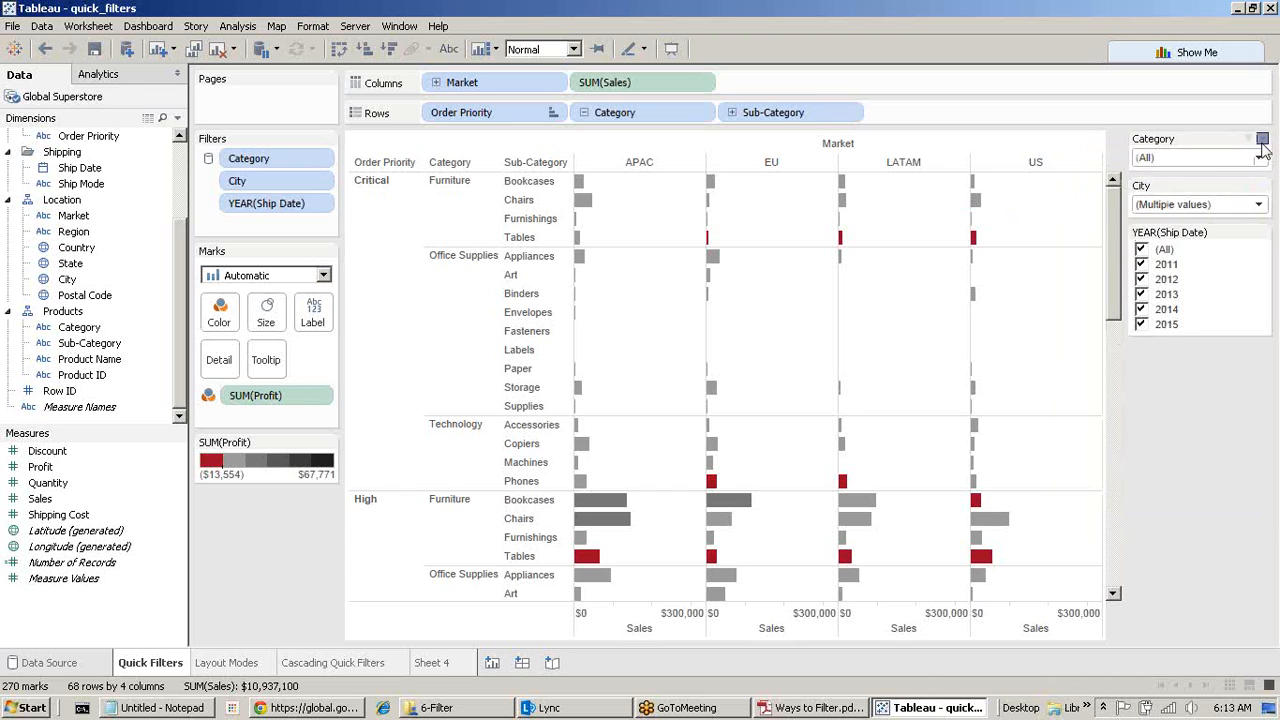
left_click(1263, 142)
mouse_move(1105, 193)
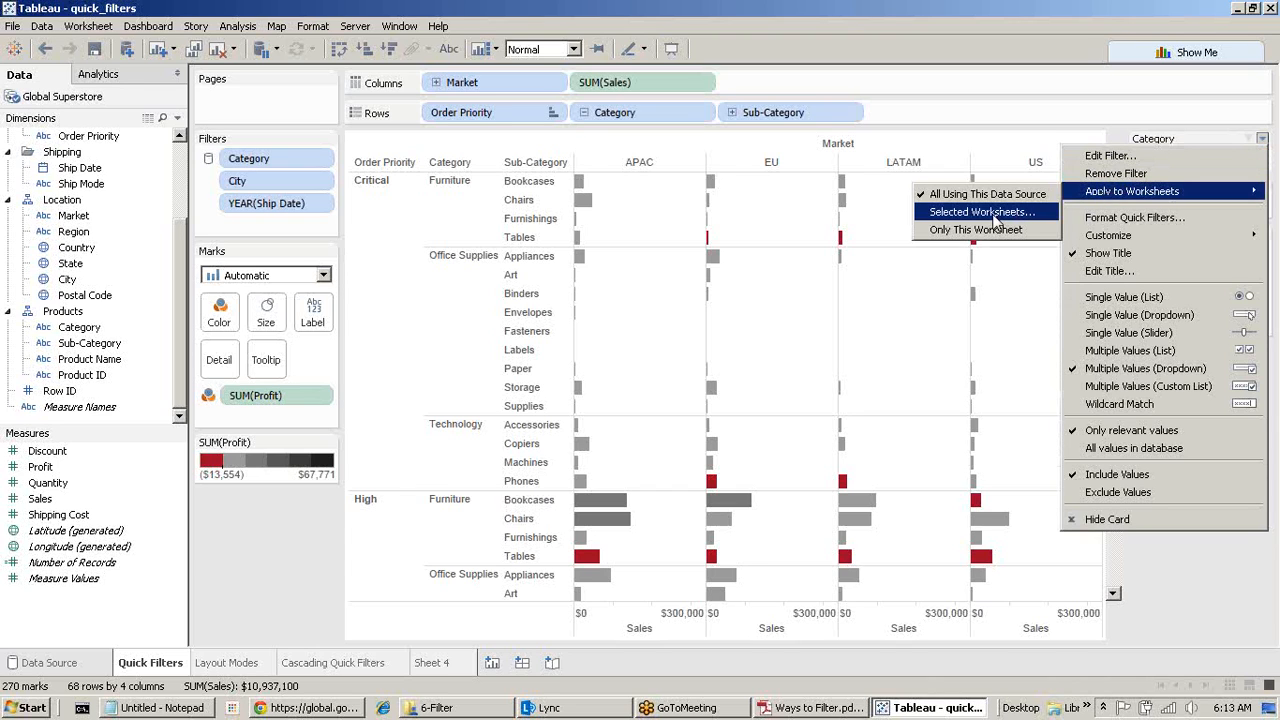
left_click(995, 213)
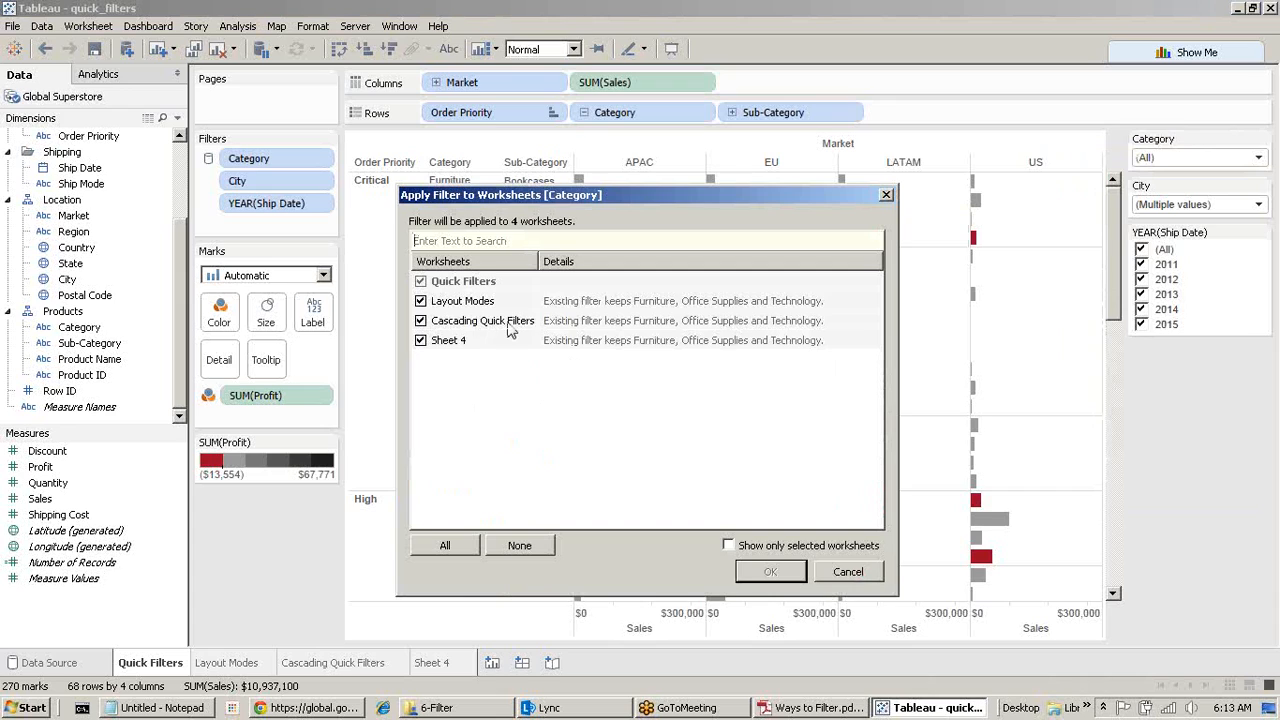
left_click(420, 301)
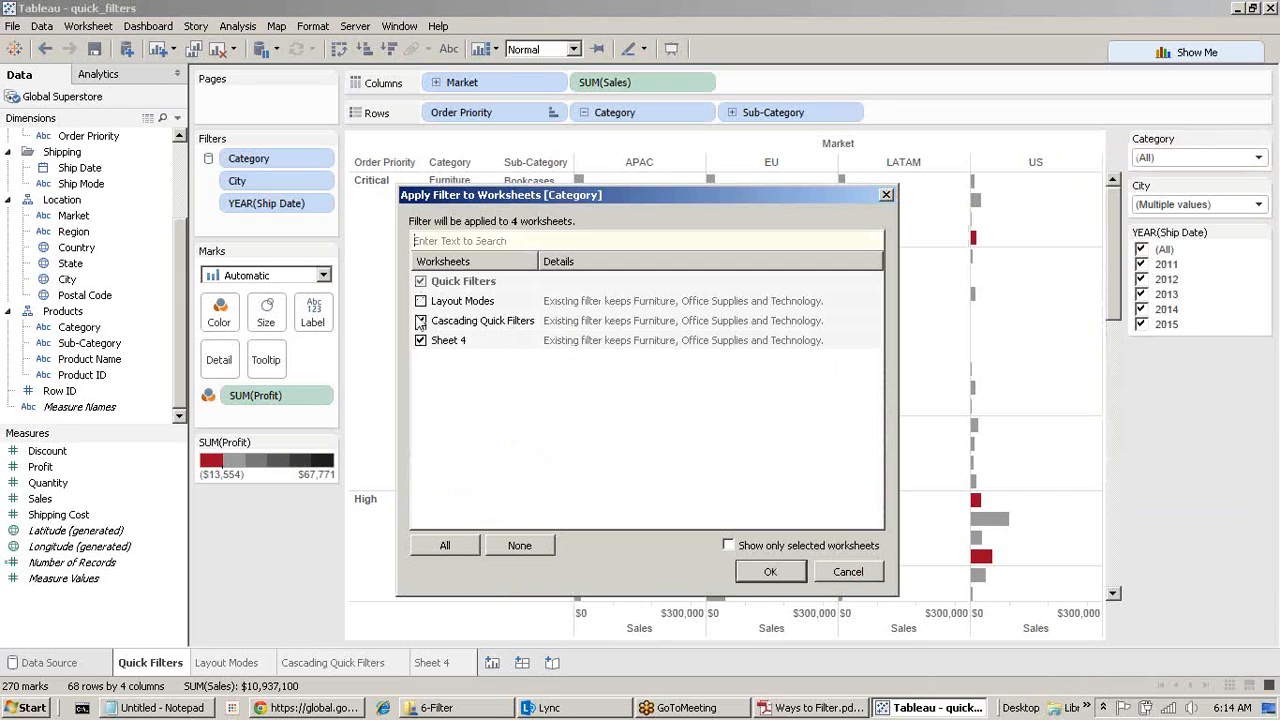
left_click(420, 321)
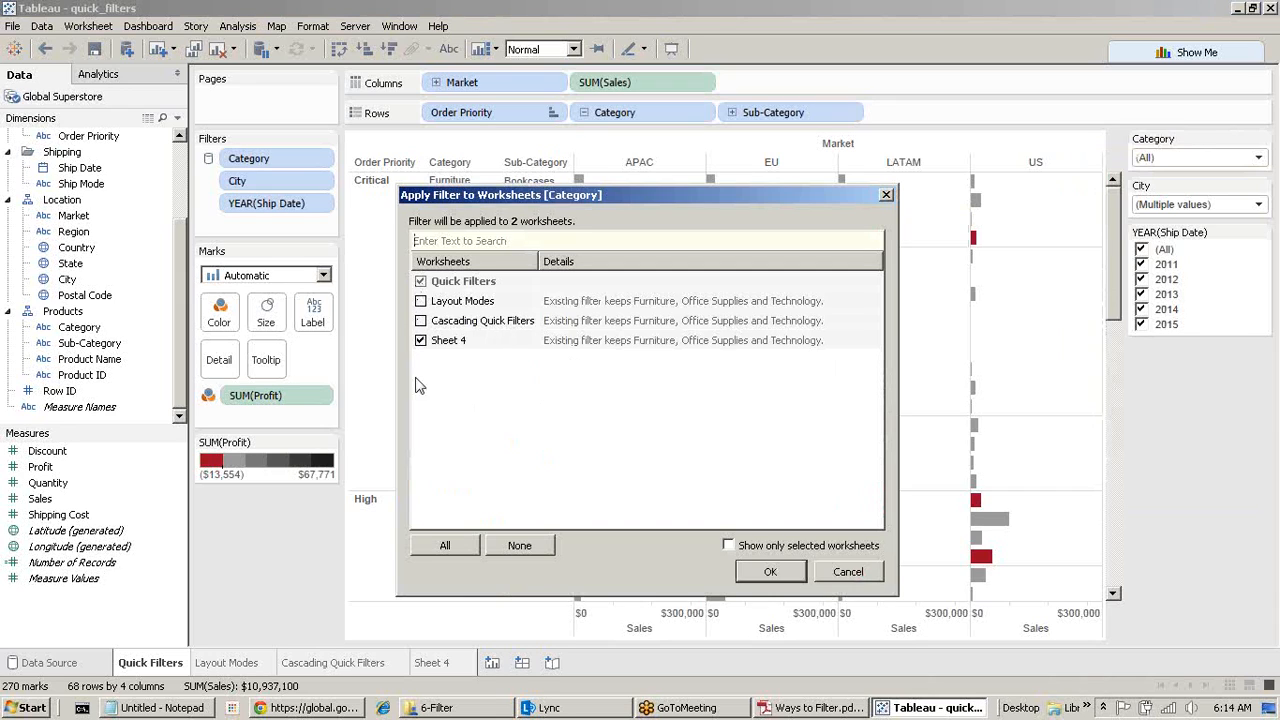
left_click(772, 571)
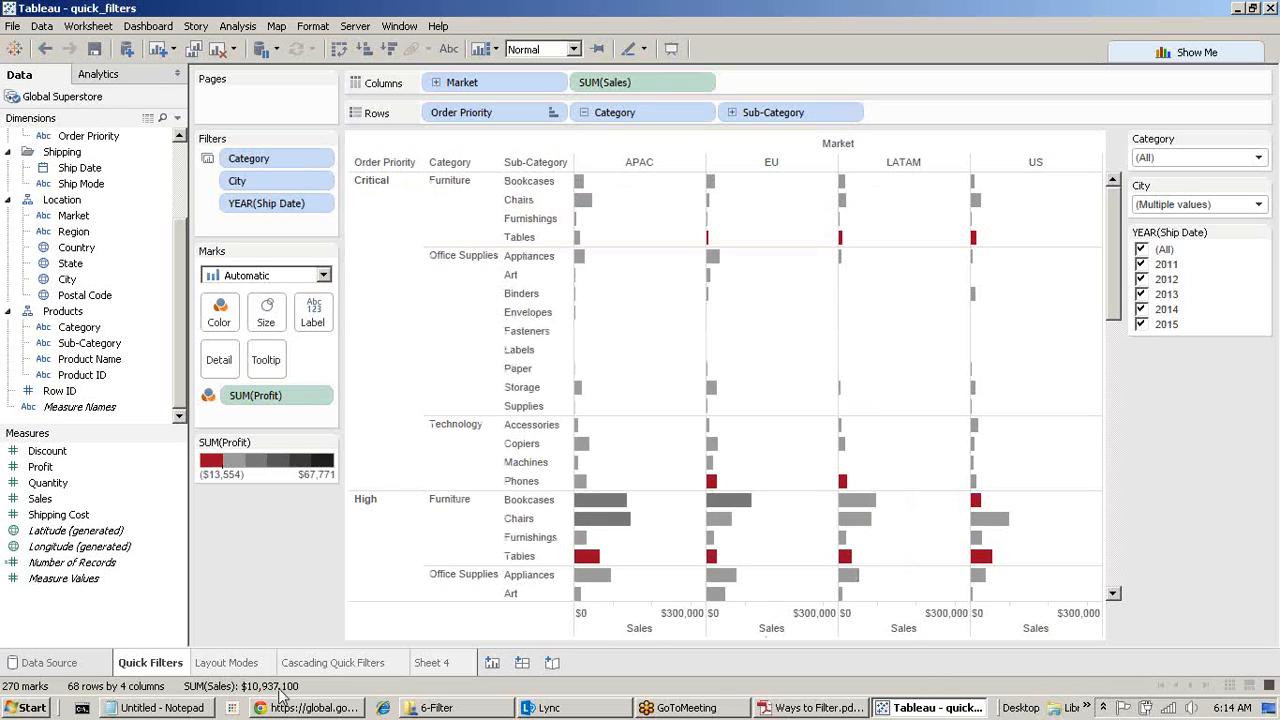
Remove Sheet 4 from the worksheets the Category quick filter applies to, leaving only Quick Filters selected
mouse_move(213, 166)
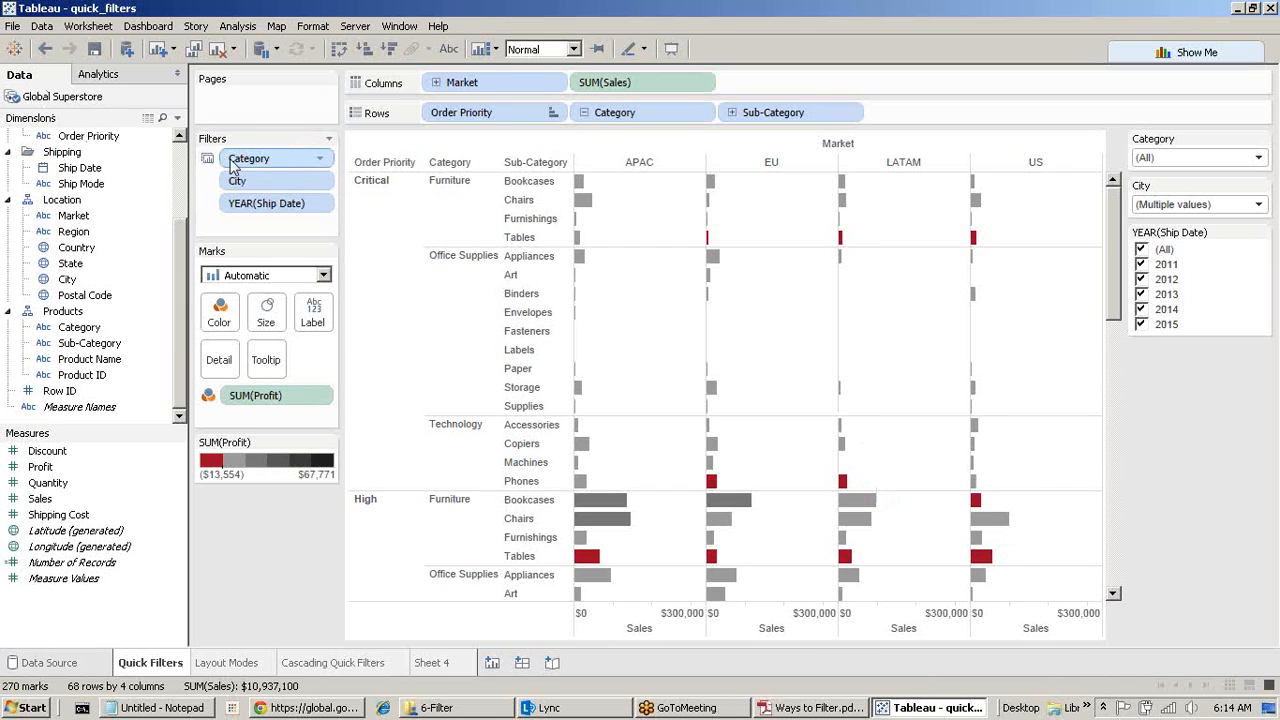
left_click(1262, 139)
mouse_move(1108, 194)
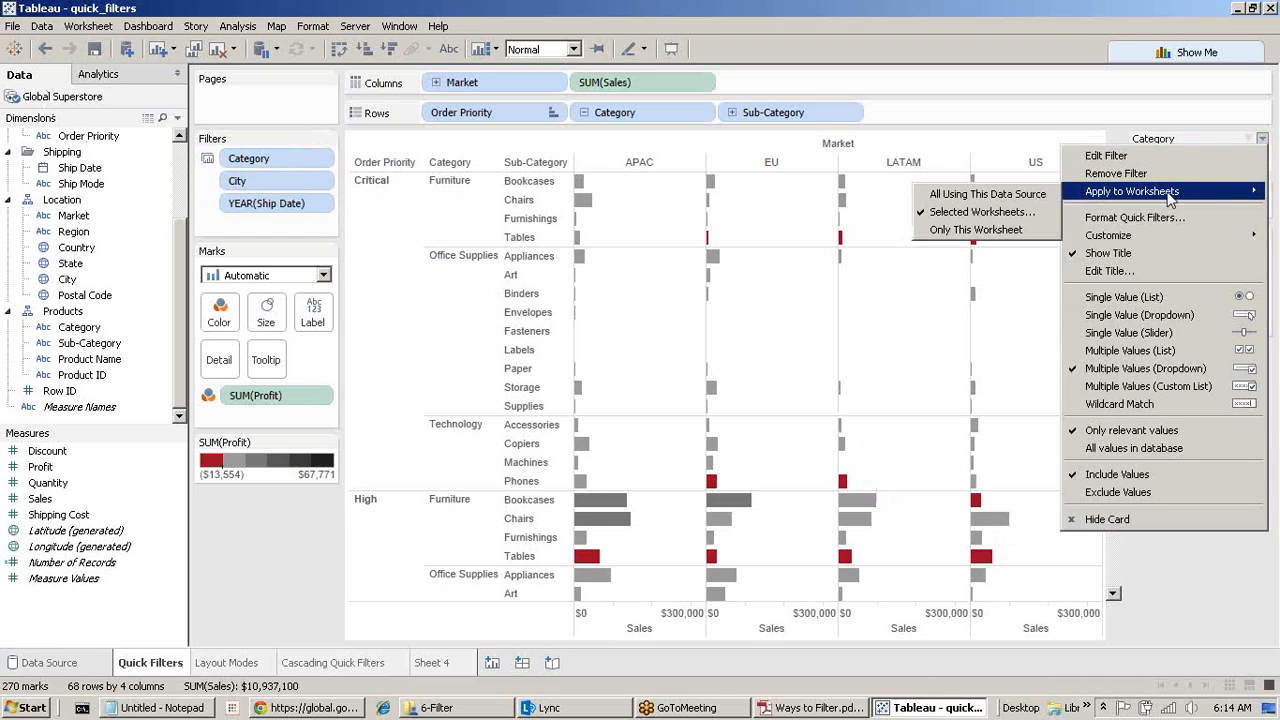
left_click(960, 212)
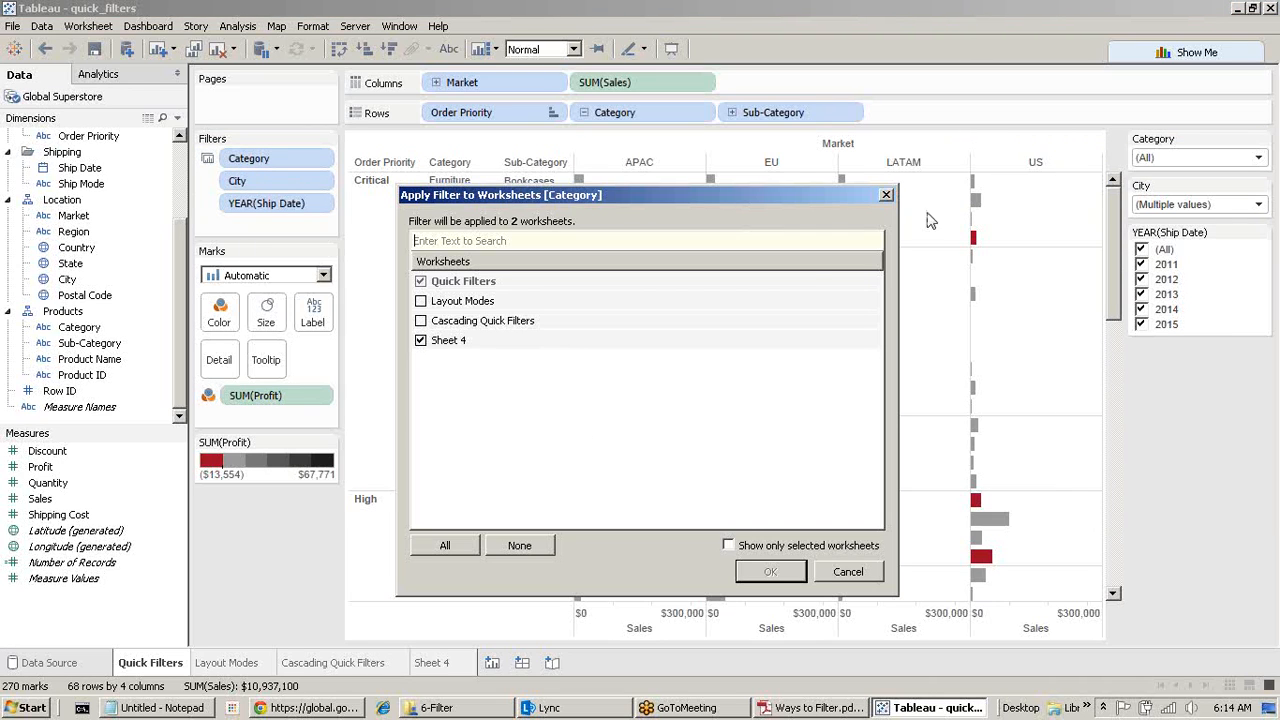
left_click(421, 340)
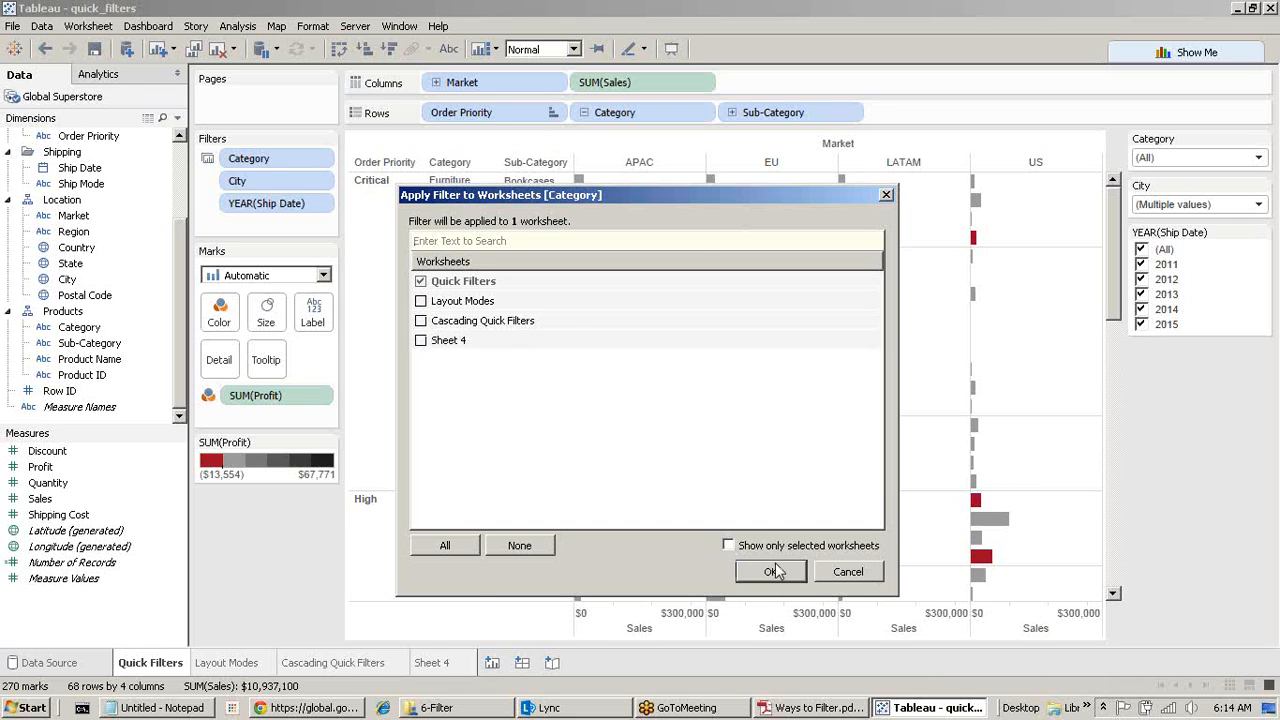
left_click(775, 569)
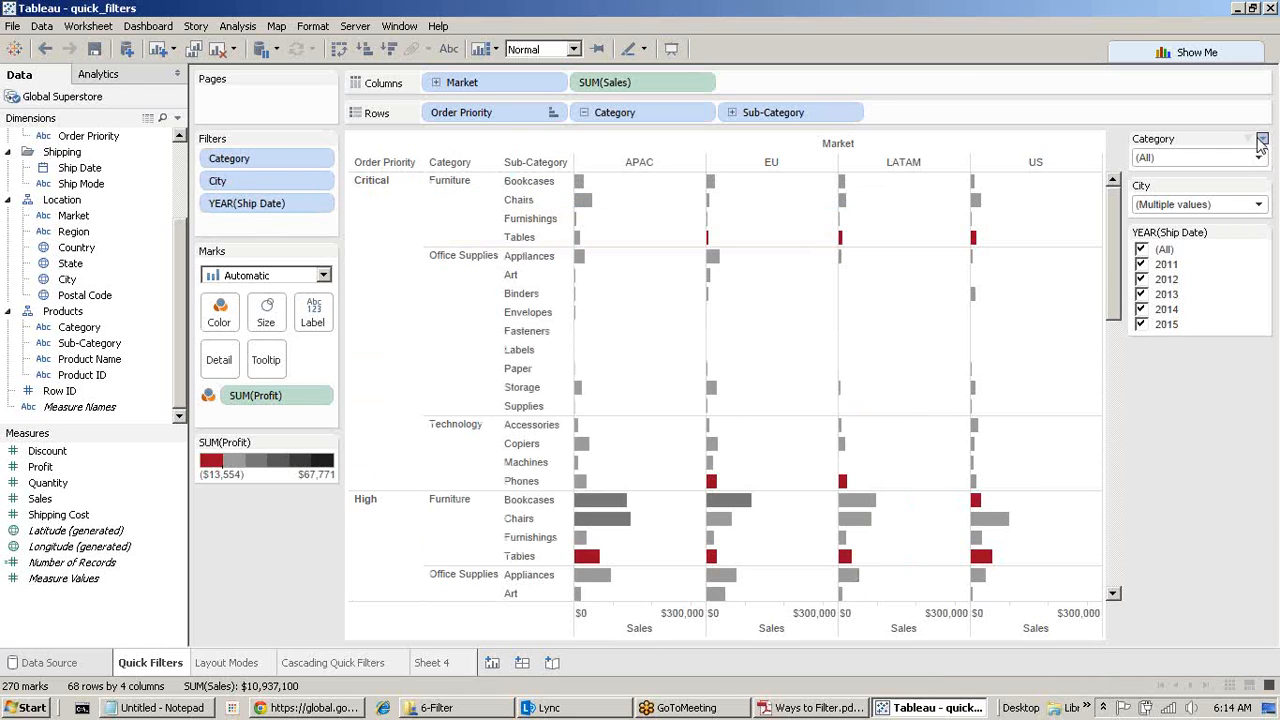
Open the quick filter formatting settings, check the title font options, and close the settings
left_click(1260, 141)
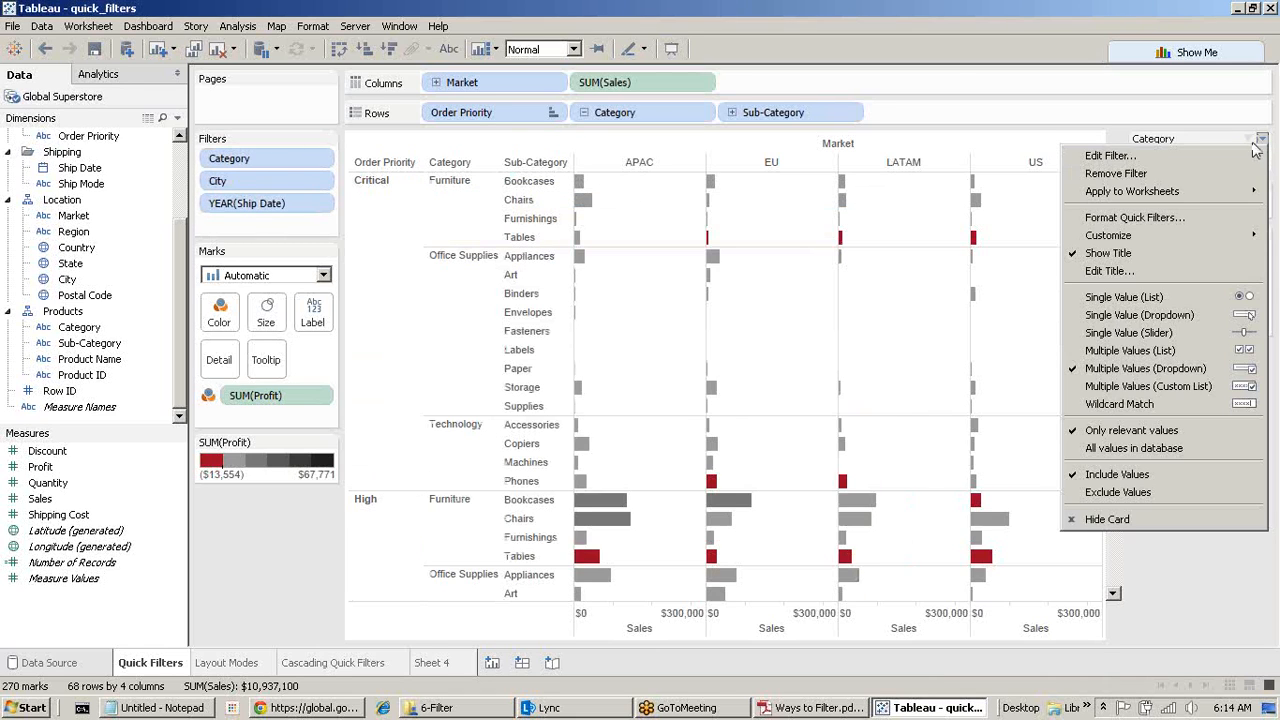
left_click(1164, 218)
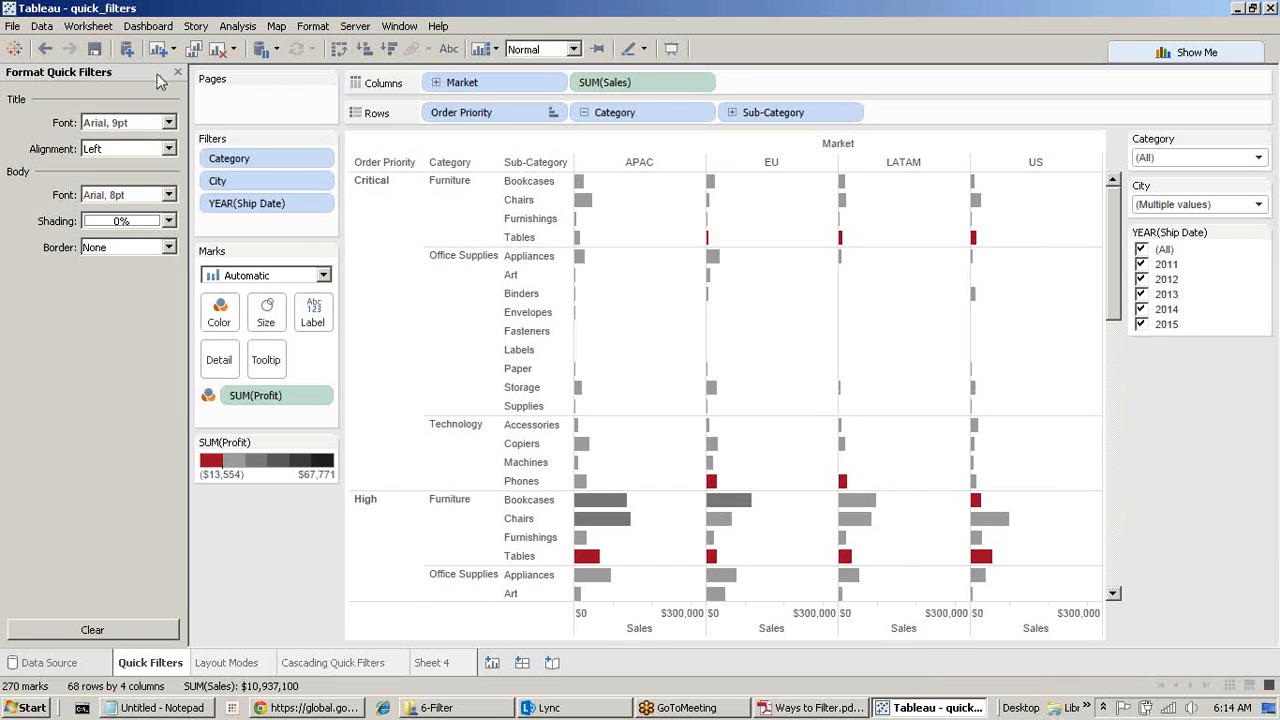
left_click(170, 127)
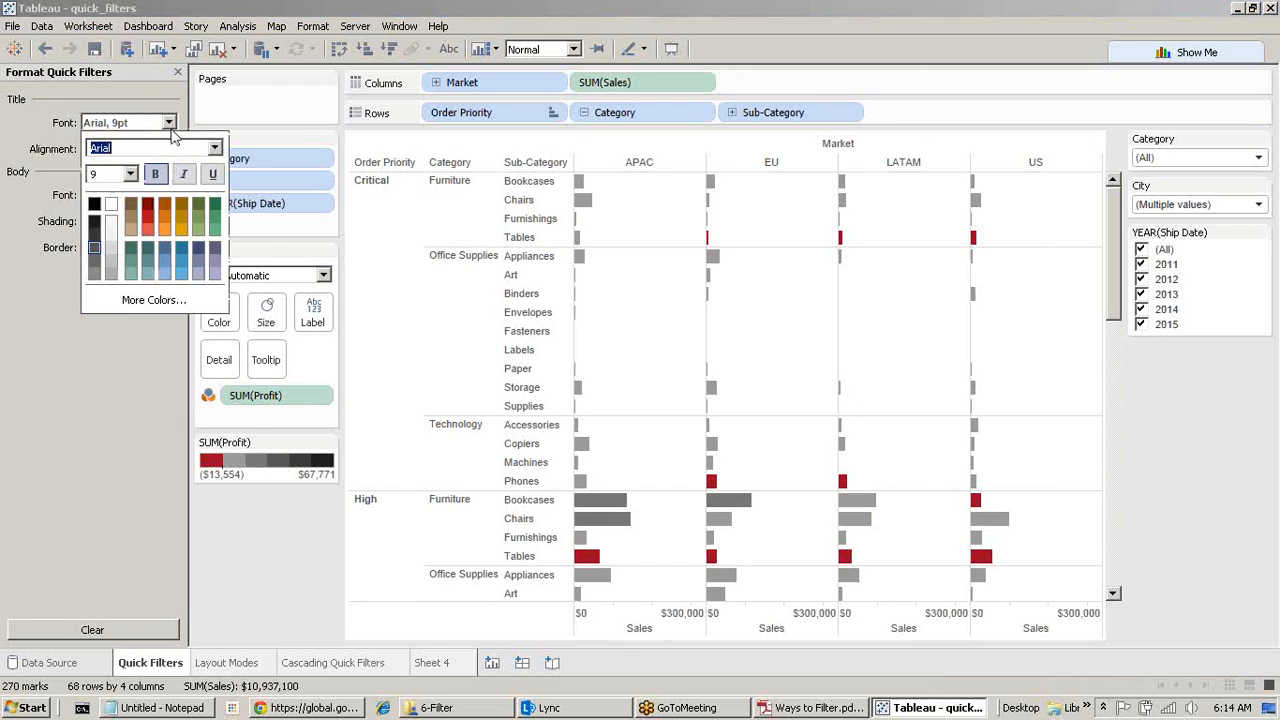
left_click(170, 128)
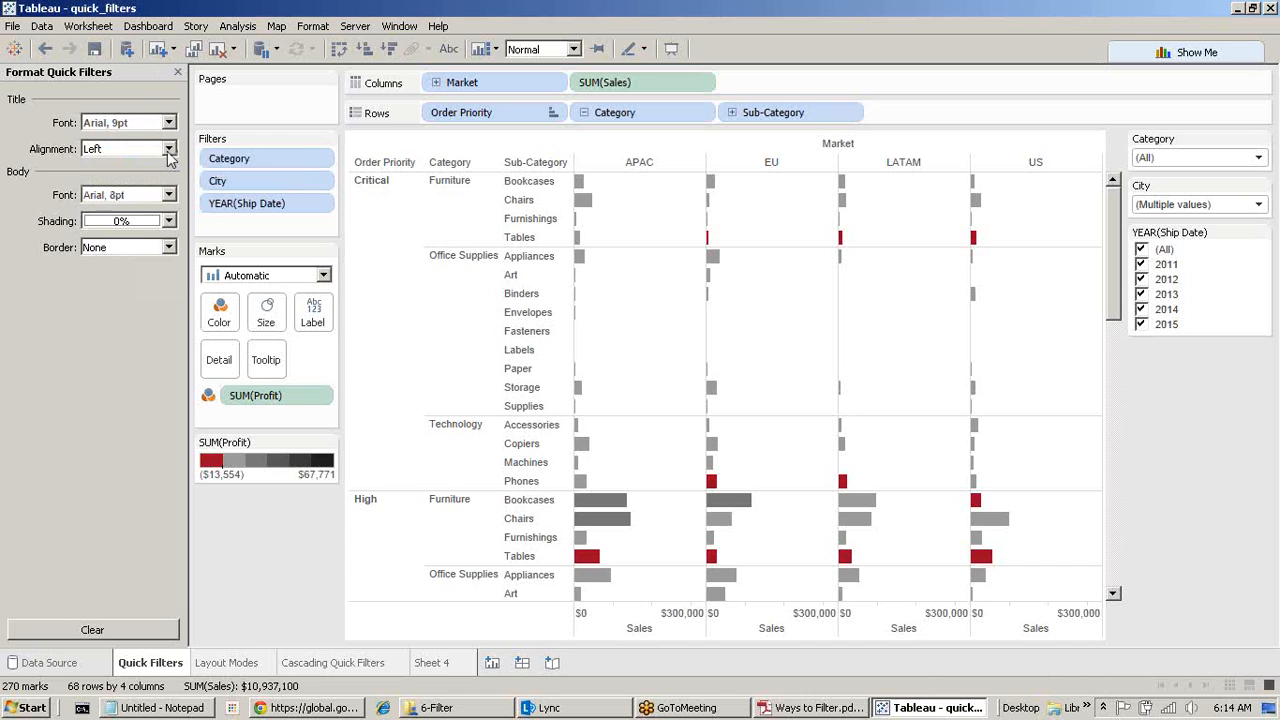
left_click(178, 72)
Hide the Category quick filter's title, and give the filter the custom title "Select Category"
left_click(1261, 141)
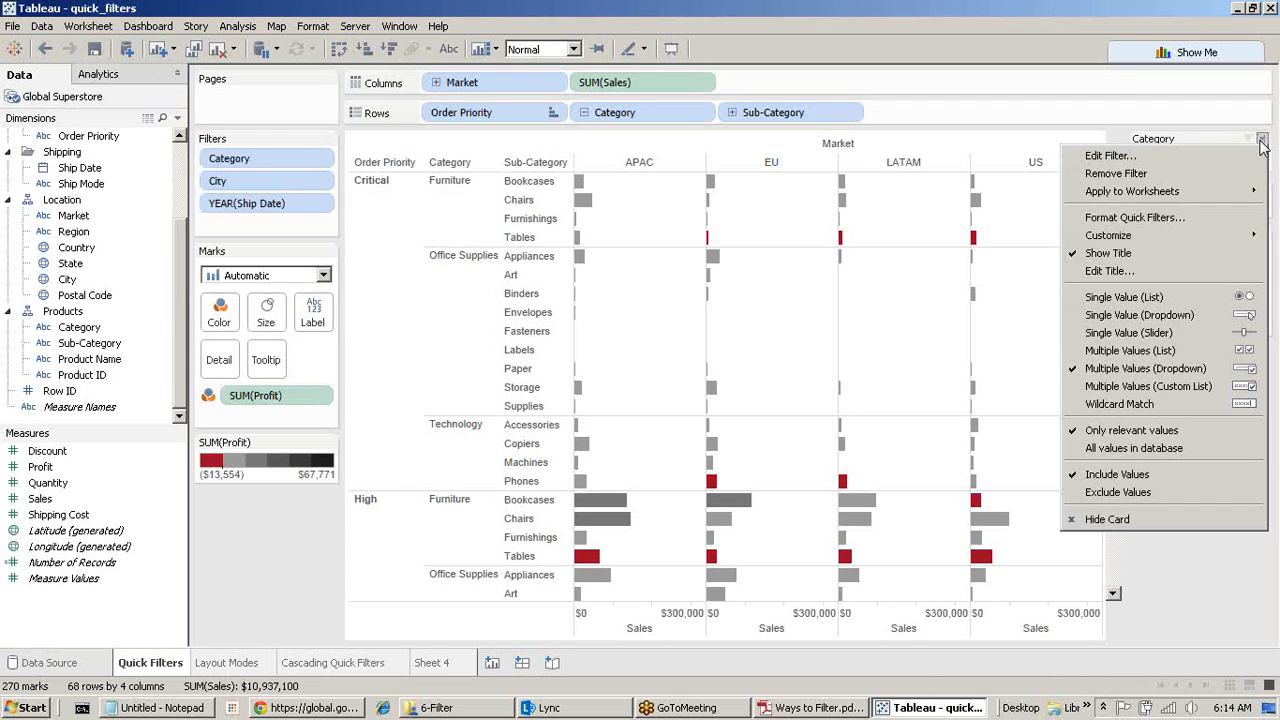
left_click(1115, 253)
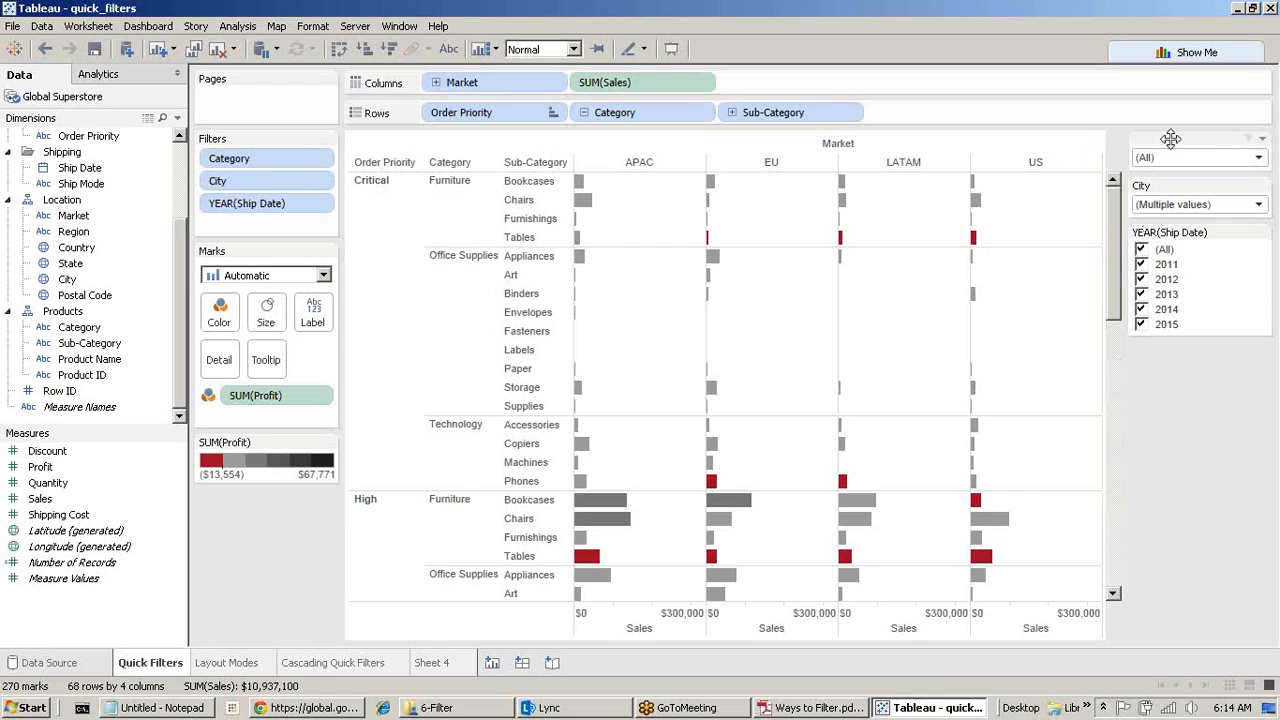
left_click(1261, 140)
left_click(1168, 271)
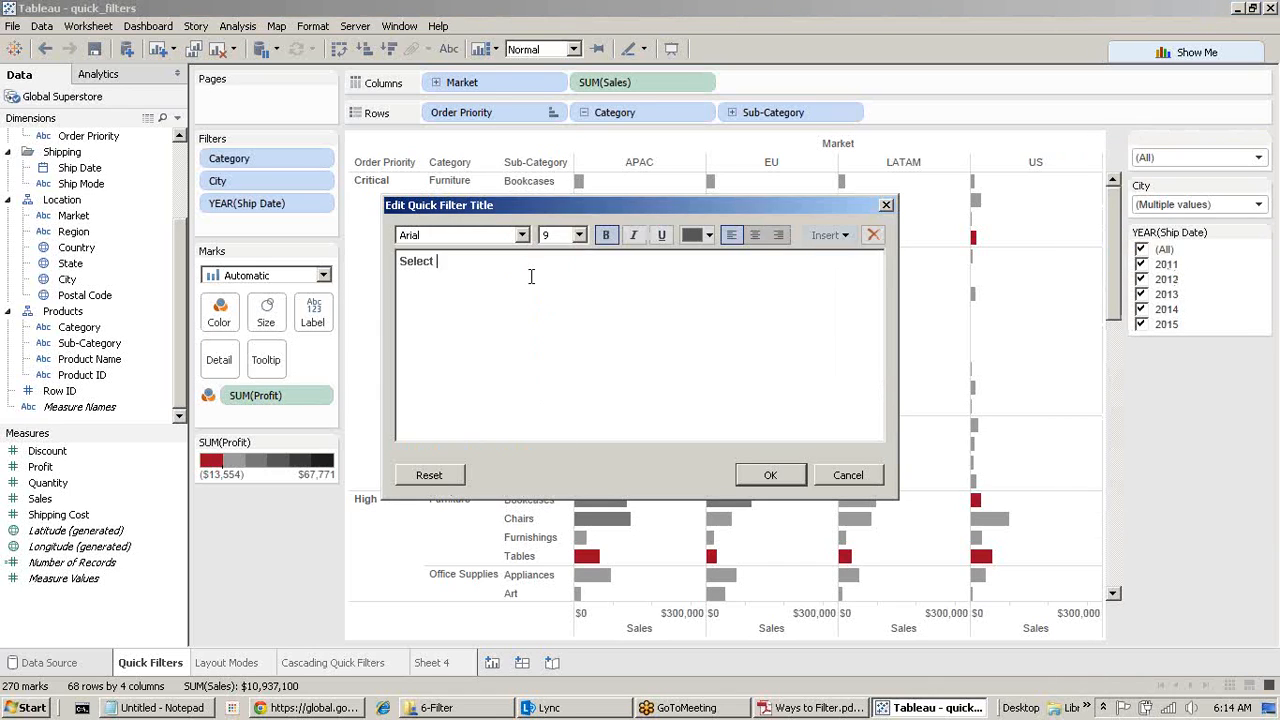
type("Select Catego")
left_click(770, 475)
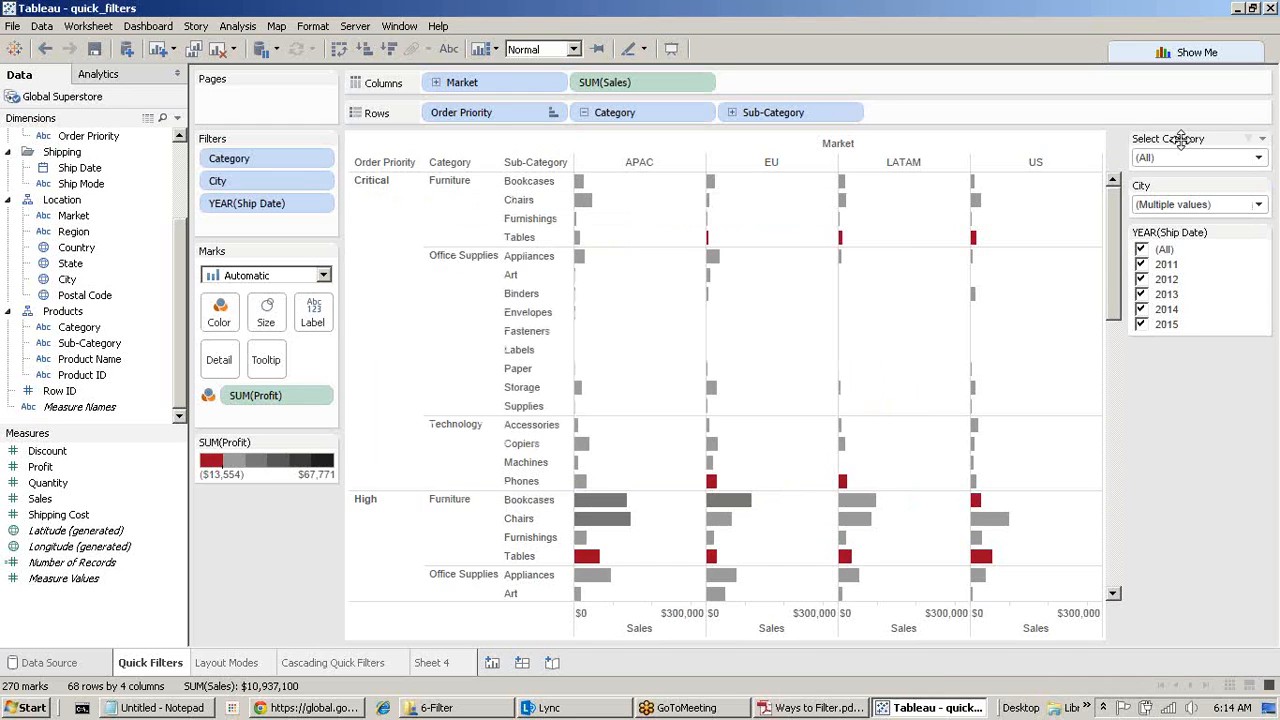
Switch the Category quick filter to exclude values and exclude Furniture
left_click(1263, 140)
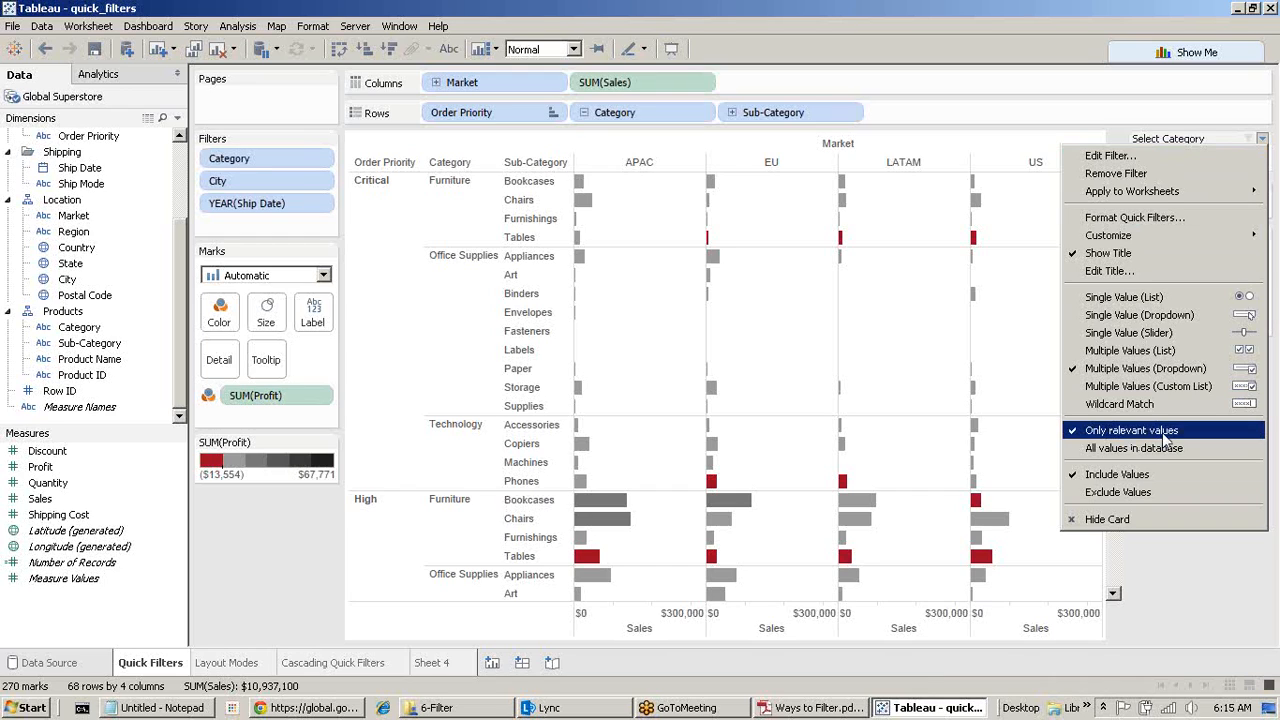
left_click(1135, 492)
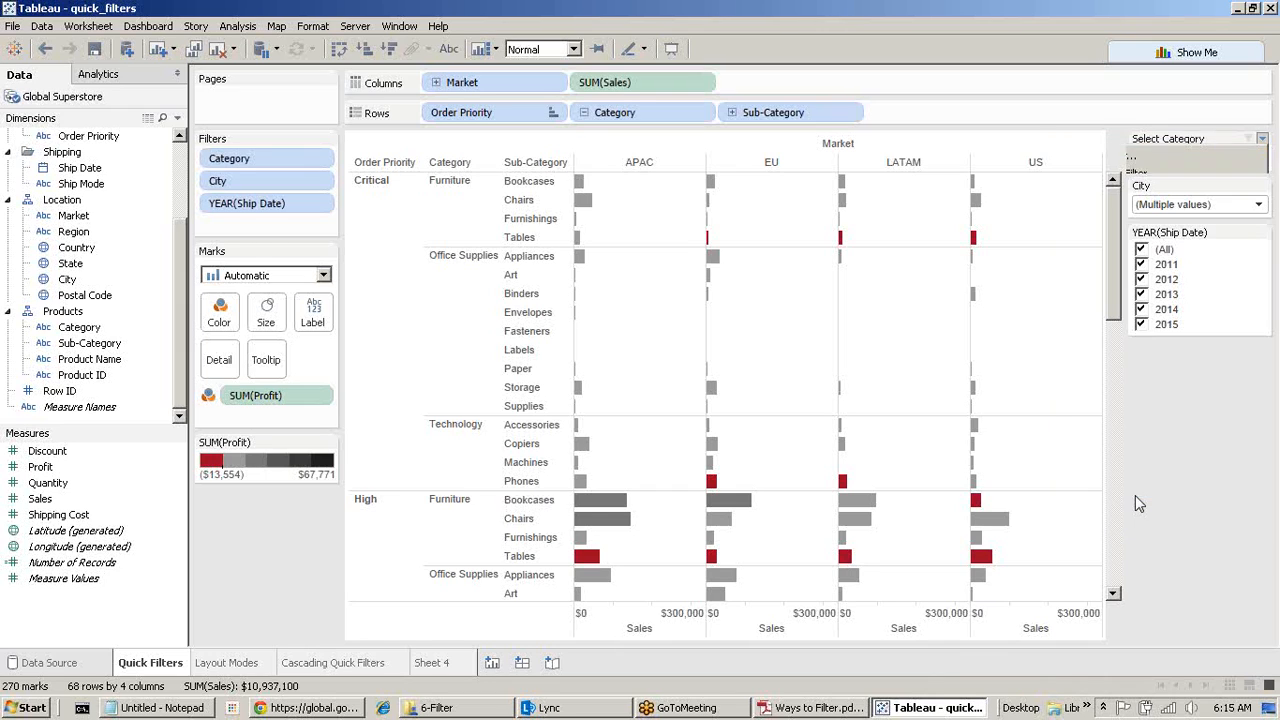
left_click(1259, 158)
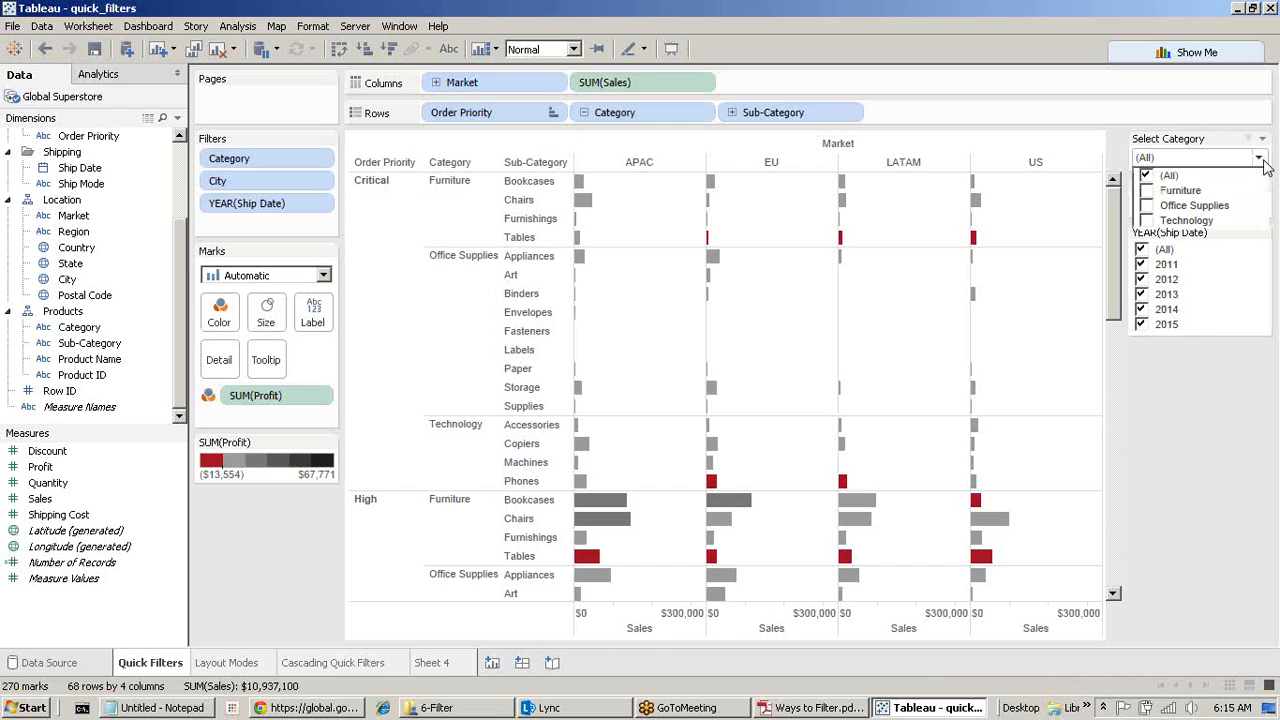
left_click(1146, 190)
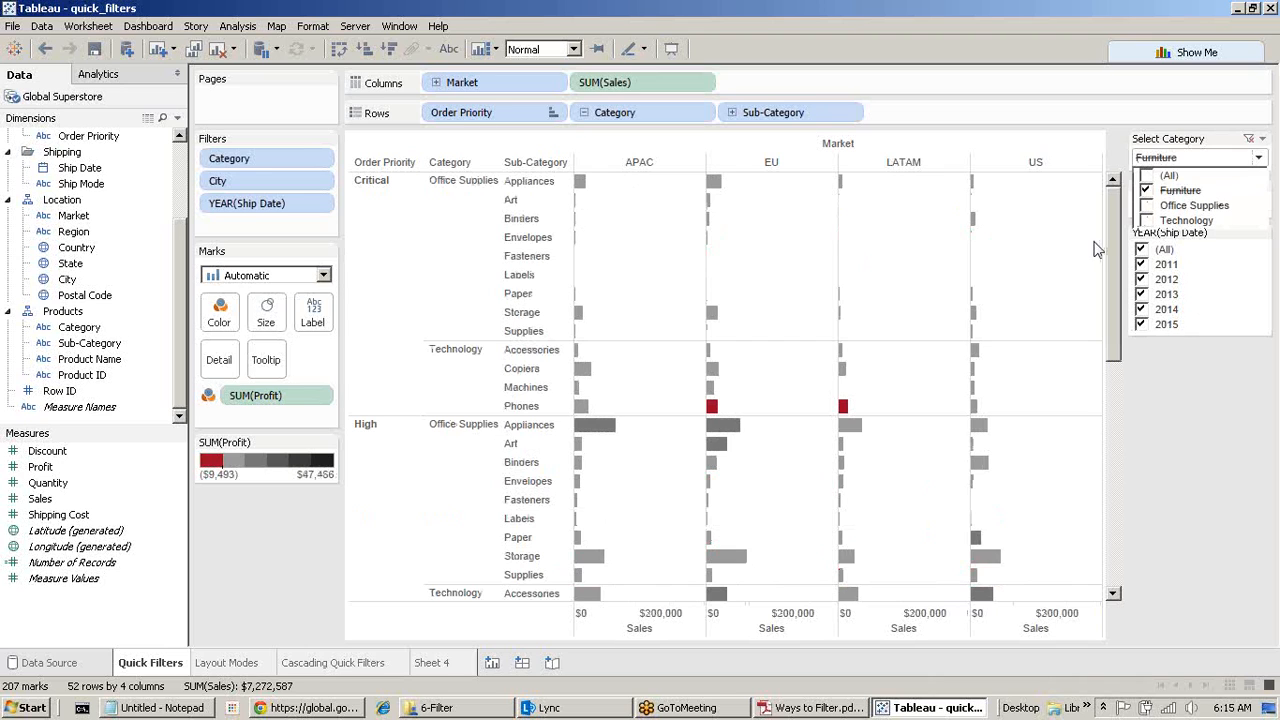
Clear the Furniture exclusion, exclude all three categories, and bring Office Supplies back into the view
left_click(1146, 191)
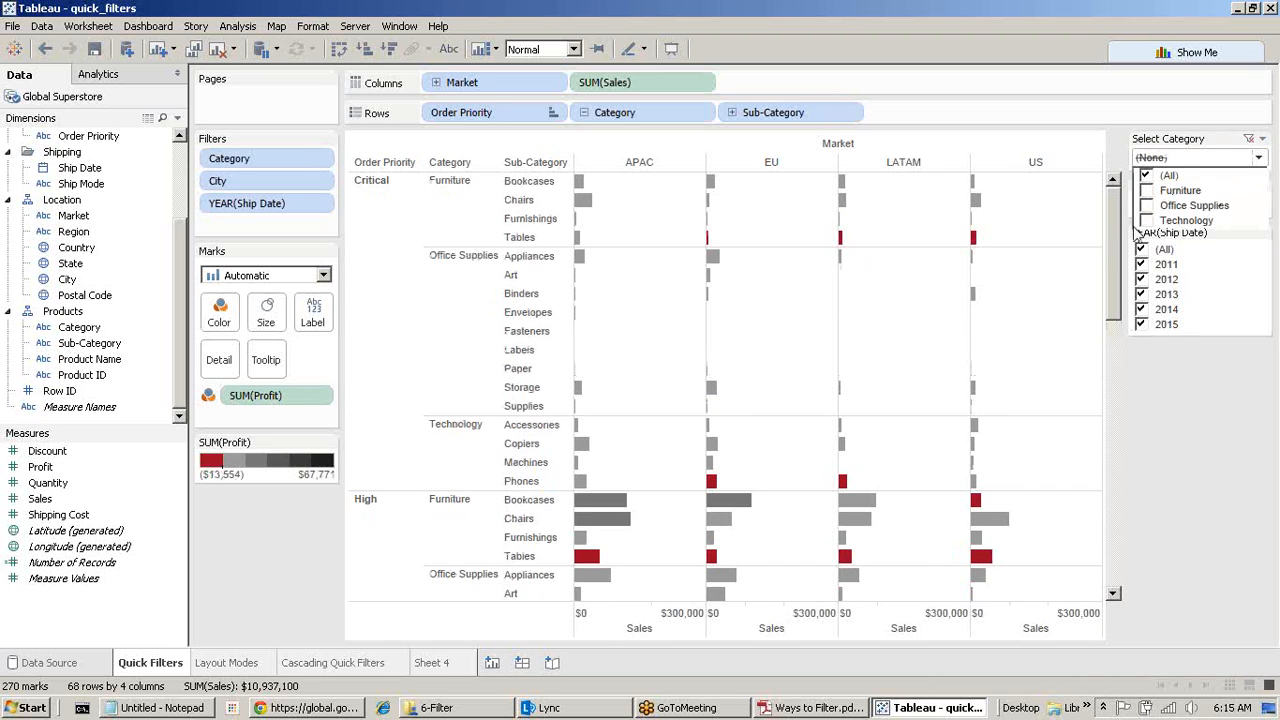
left_click(1146, 219)
left_click(1146, 205)
left_click(1146, 190)
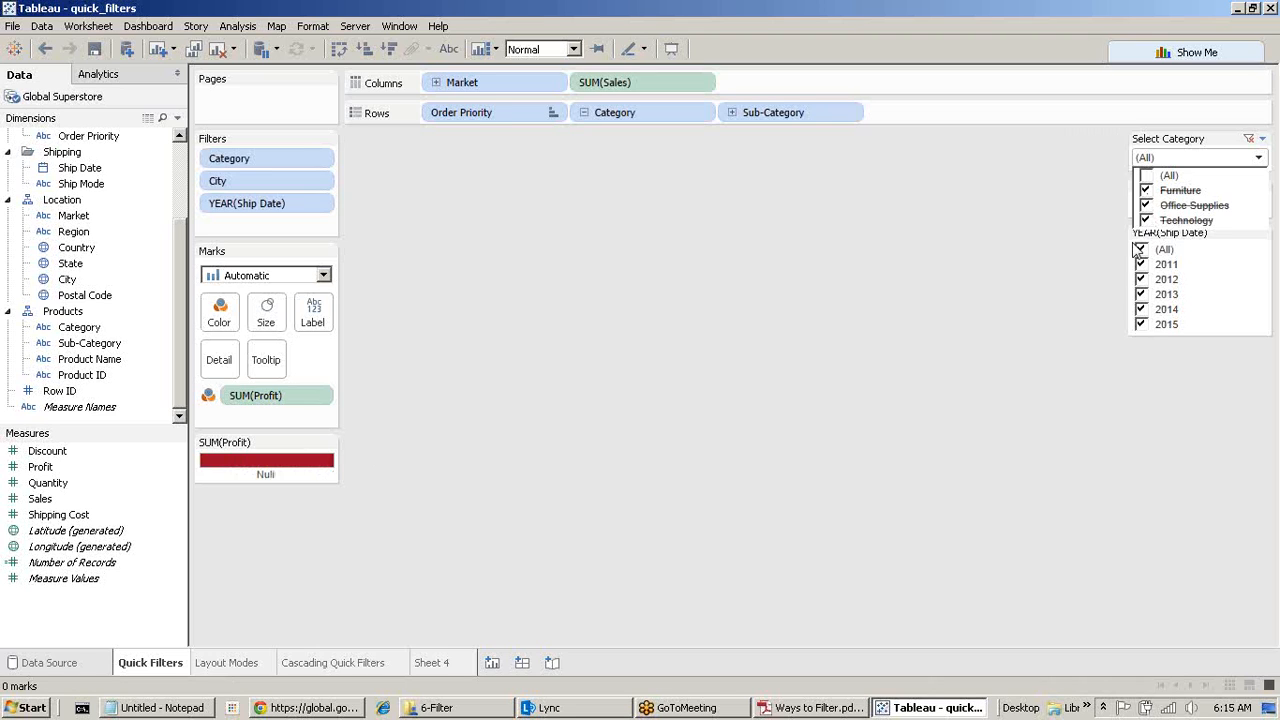
left_click(1146, 205)
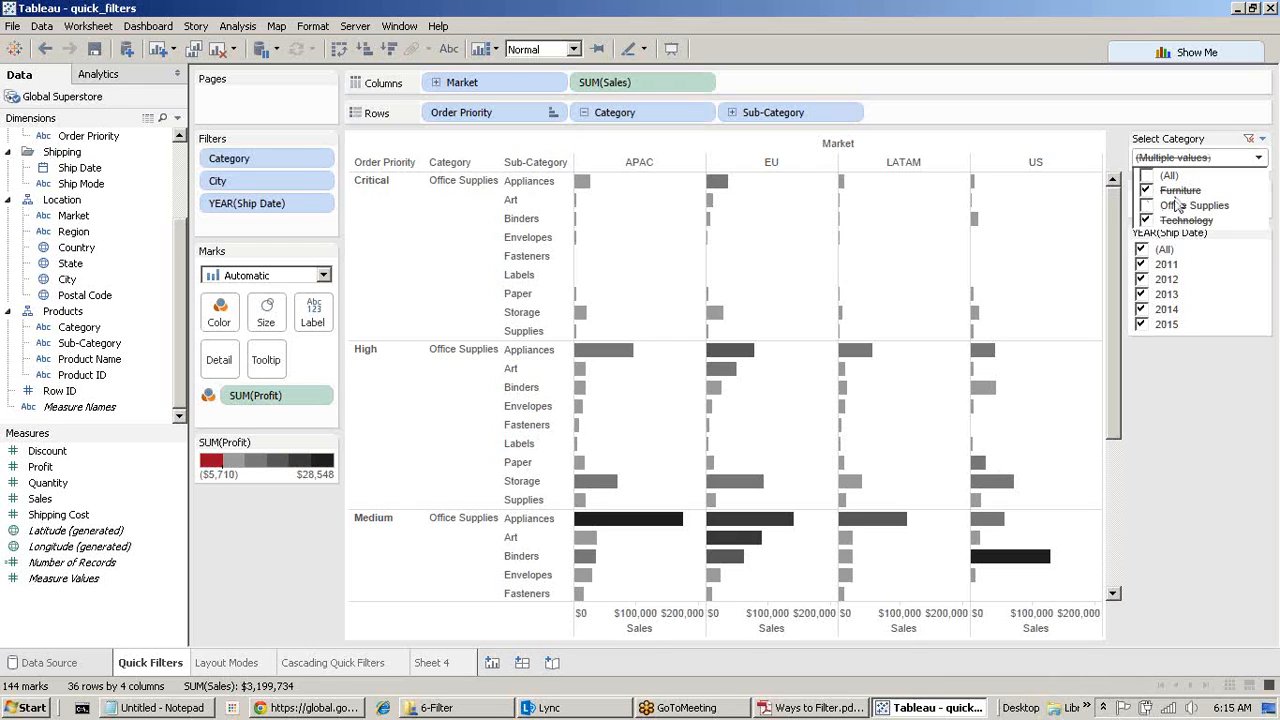
left_click(1260, 160)
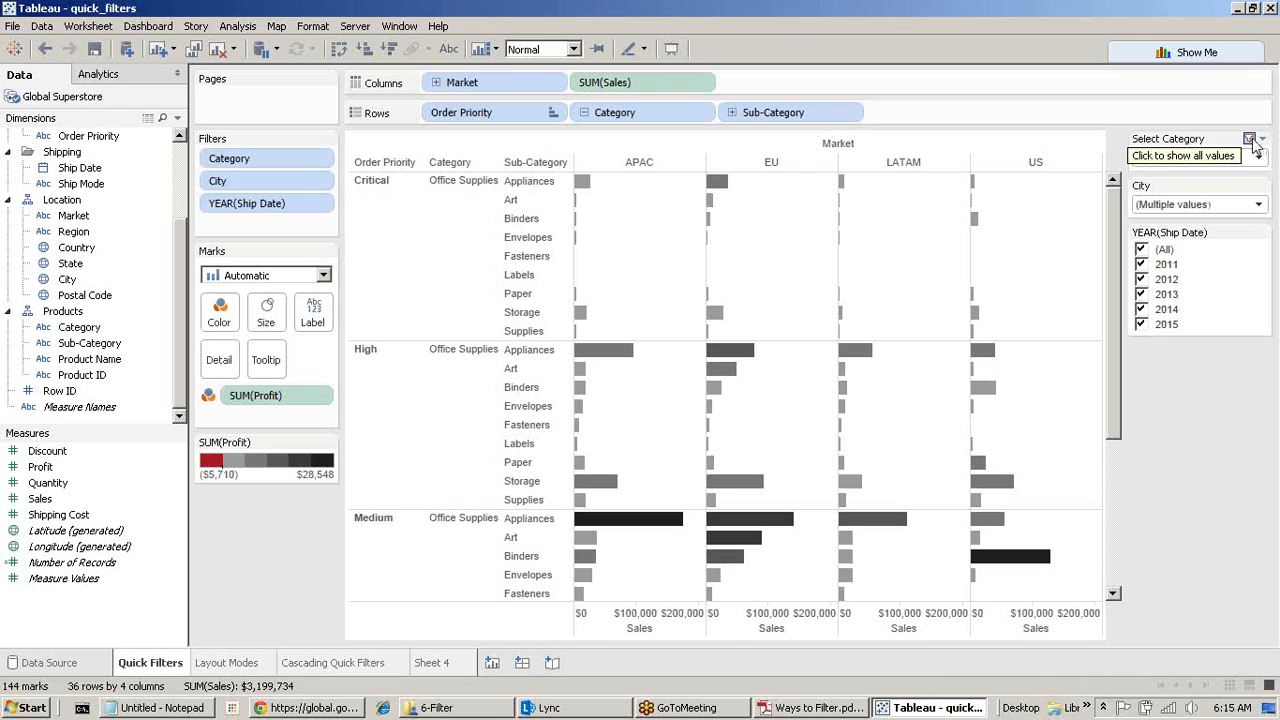
Reset the Category quick filter to show all values and switch it back to including values
left_click(1250, 140)
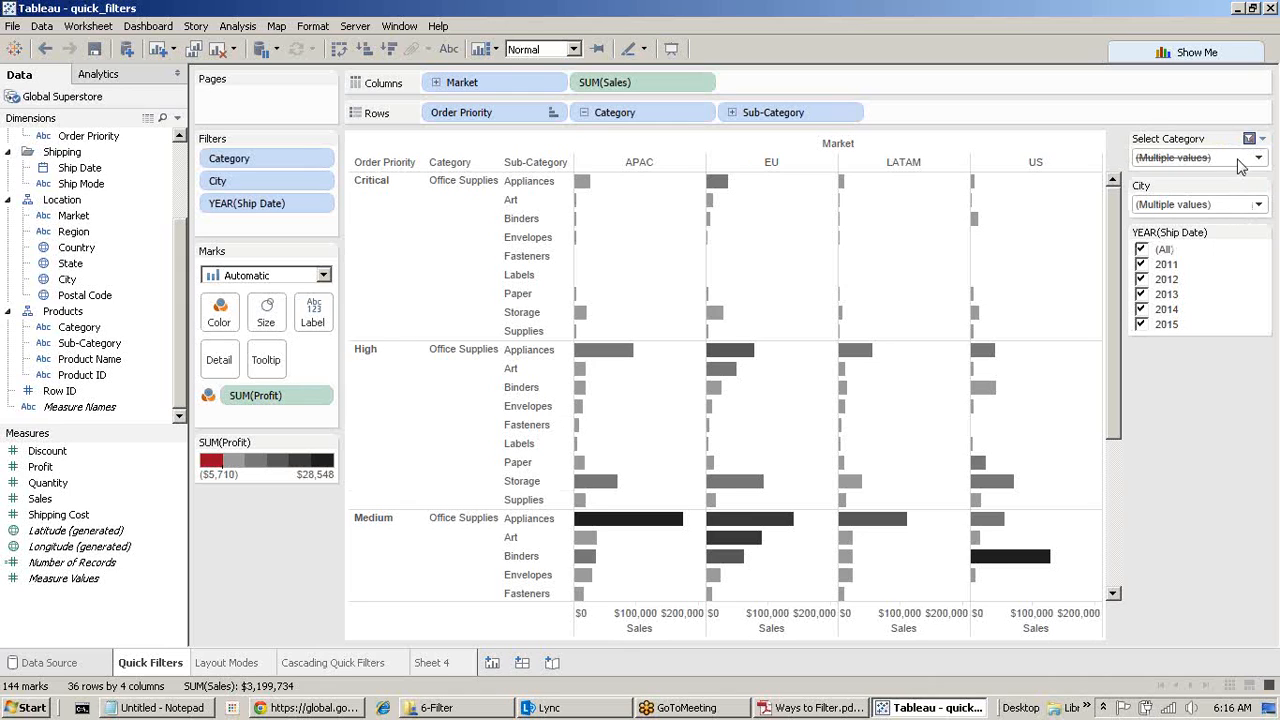
left_click(1258, 159)
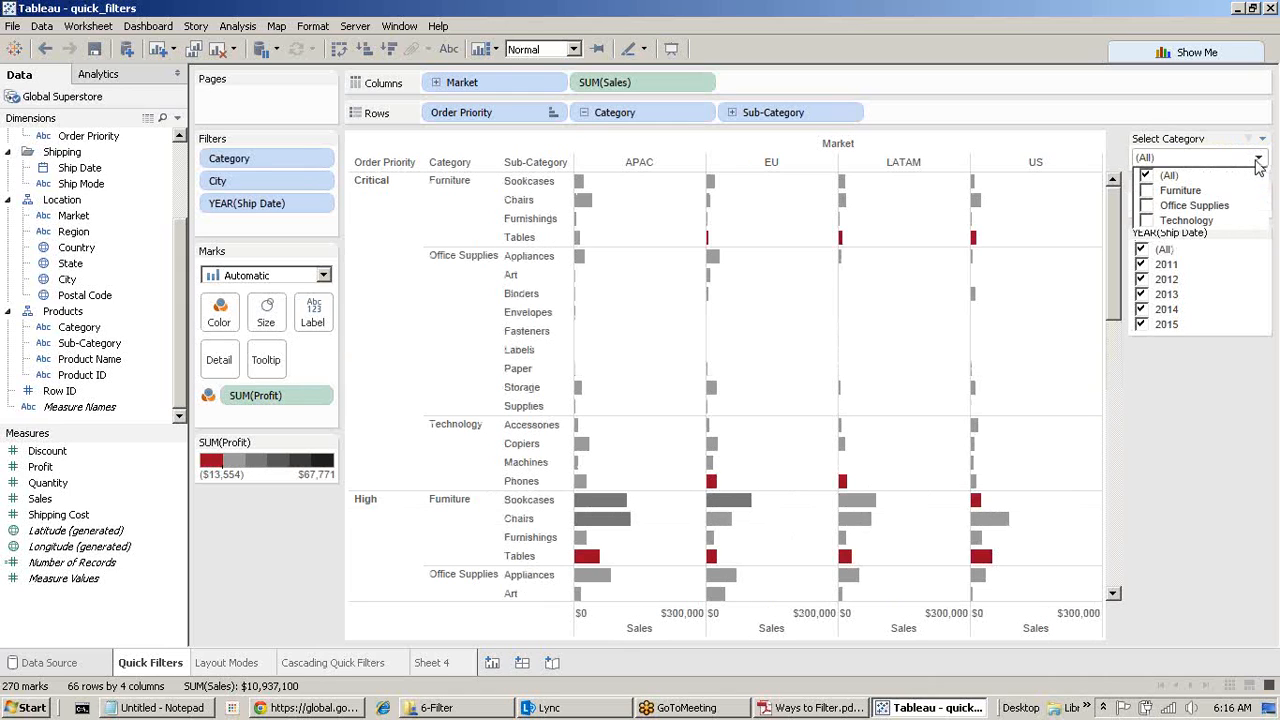
left_click(1250, 148)
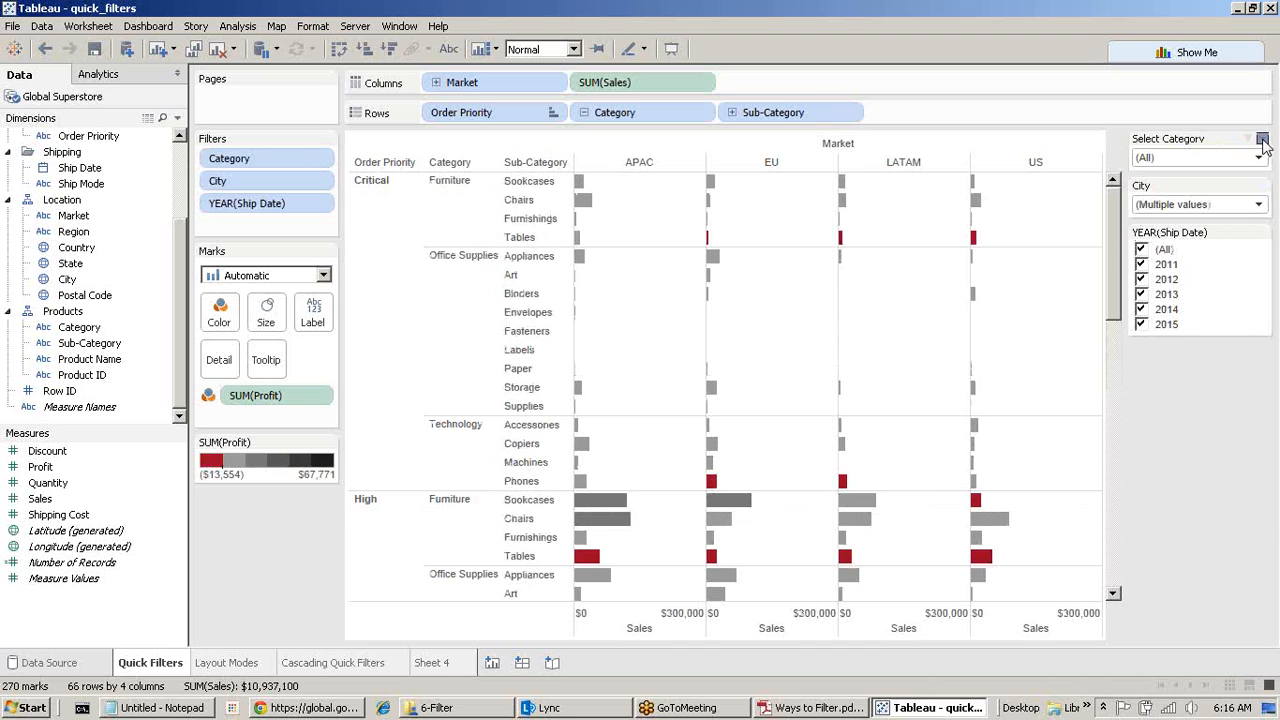
left_click(1262, 139)
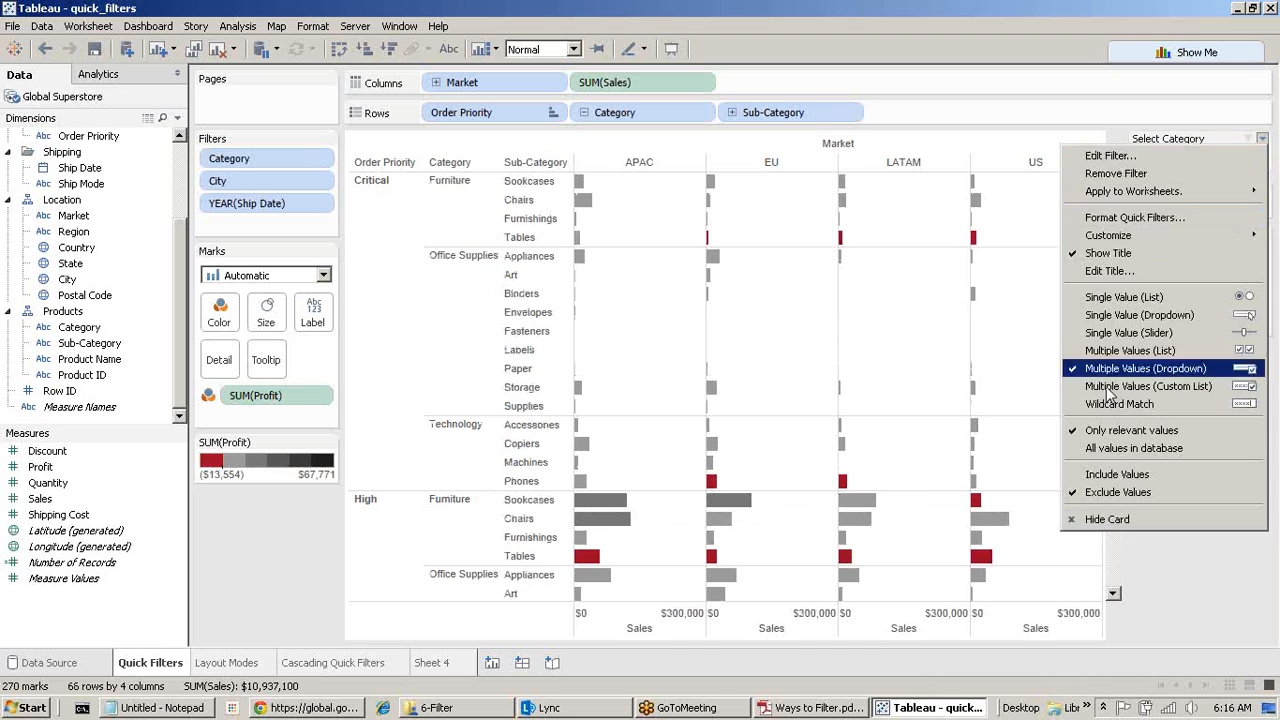
left_click(1105, 476)
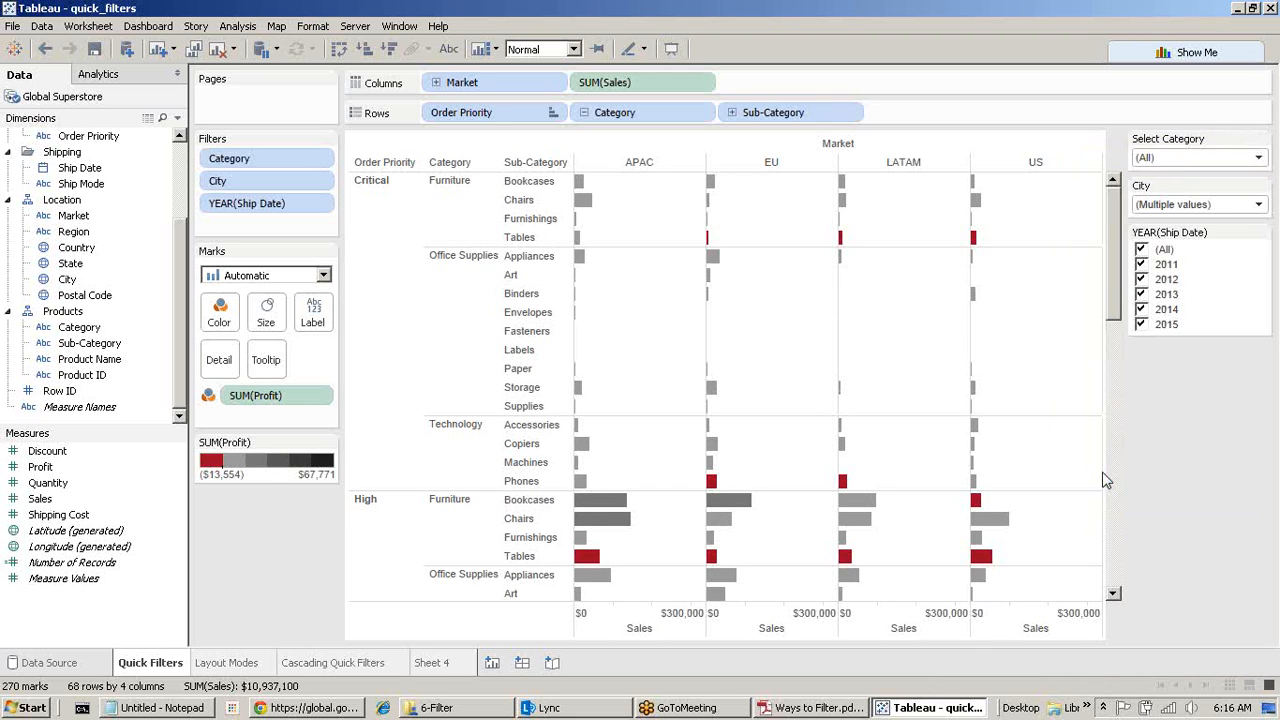
Check the value lists of the Category and City quick filters
left_click(1259, 160)
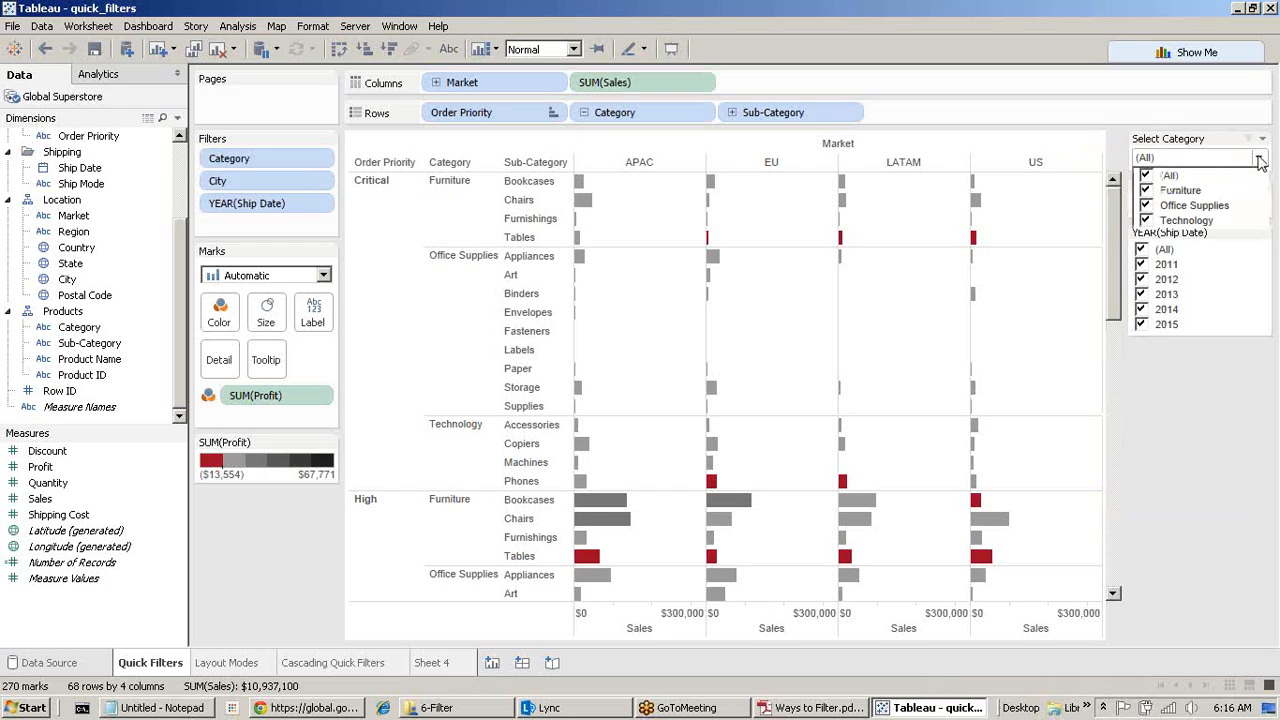
left_click(1259, 160)
left_click(1259, 160)
left_click(1196, 368)
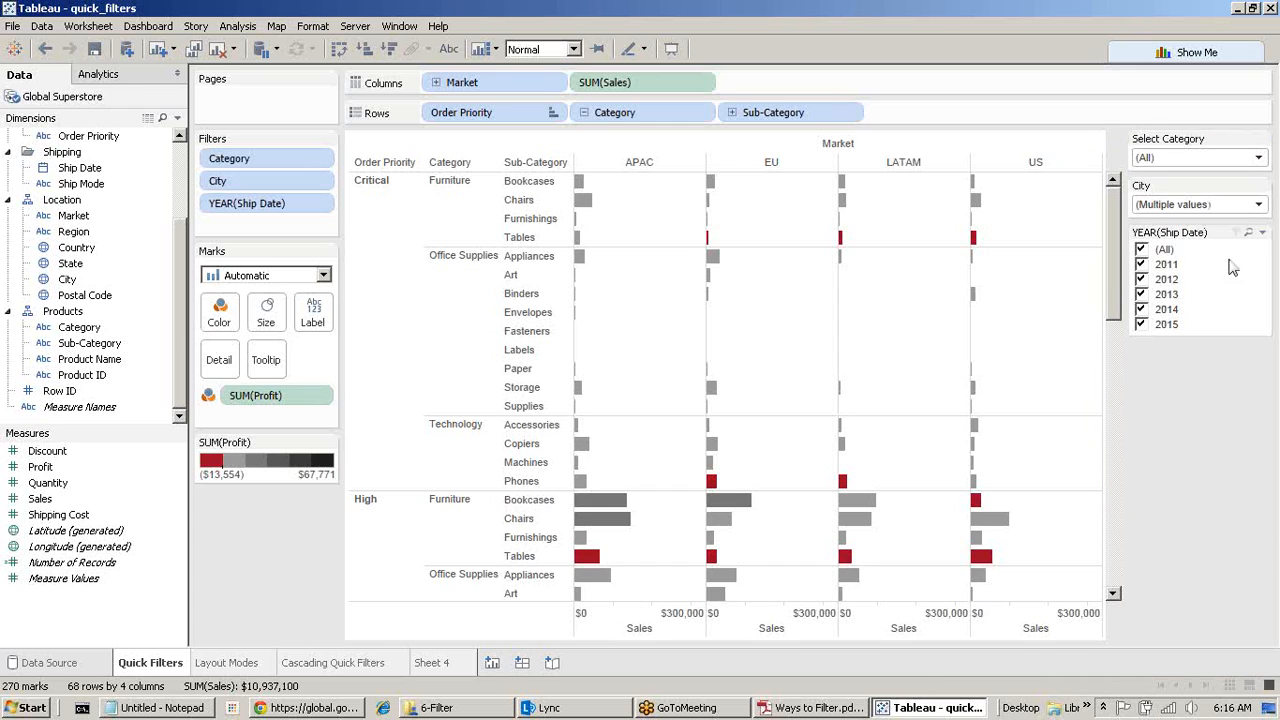
left_click(1259, 204)
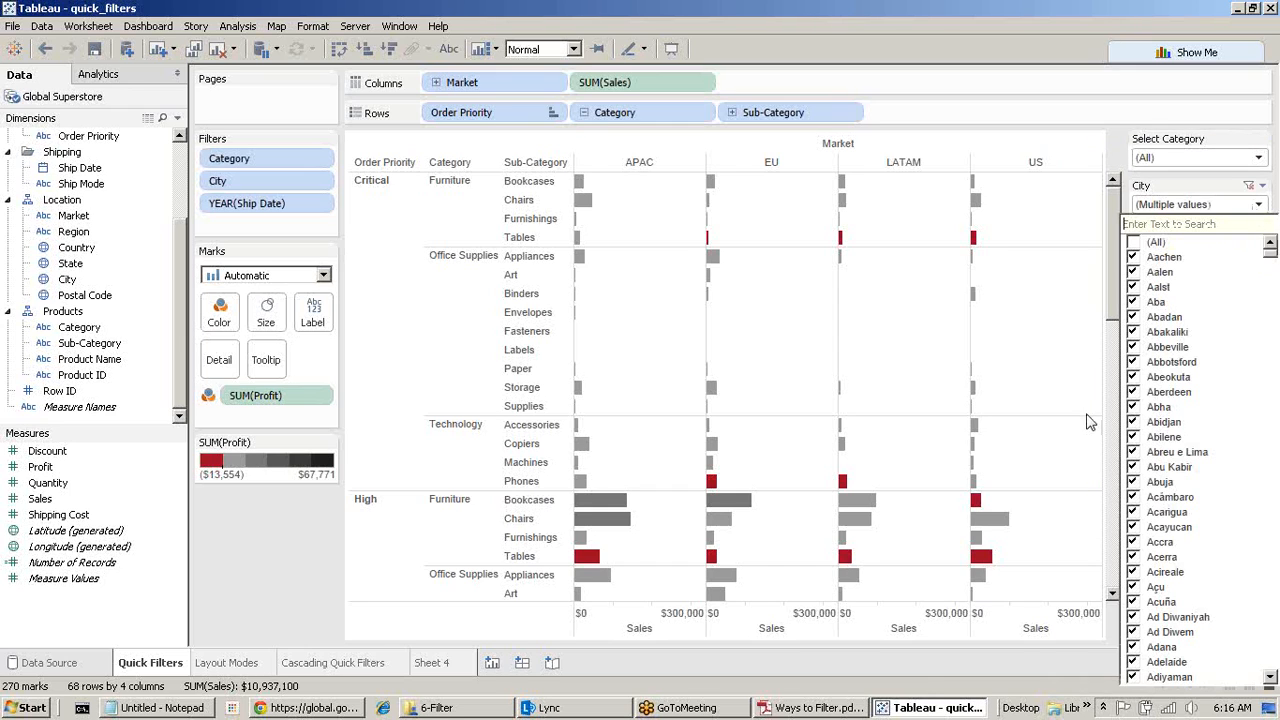
left_click(1180, 145)
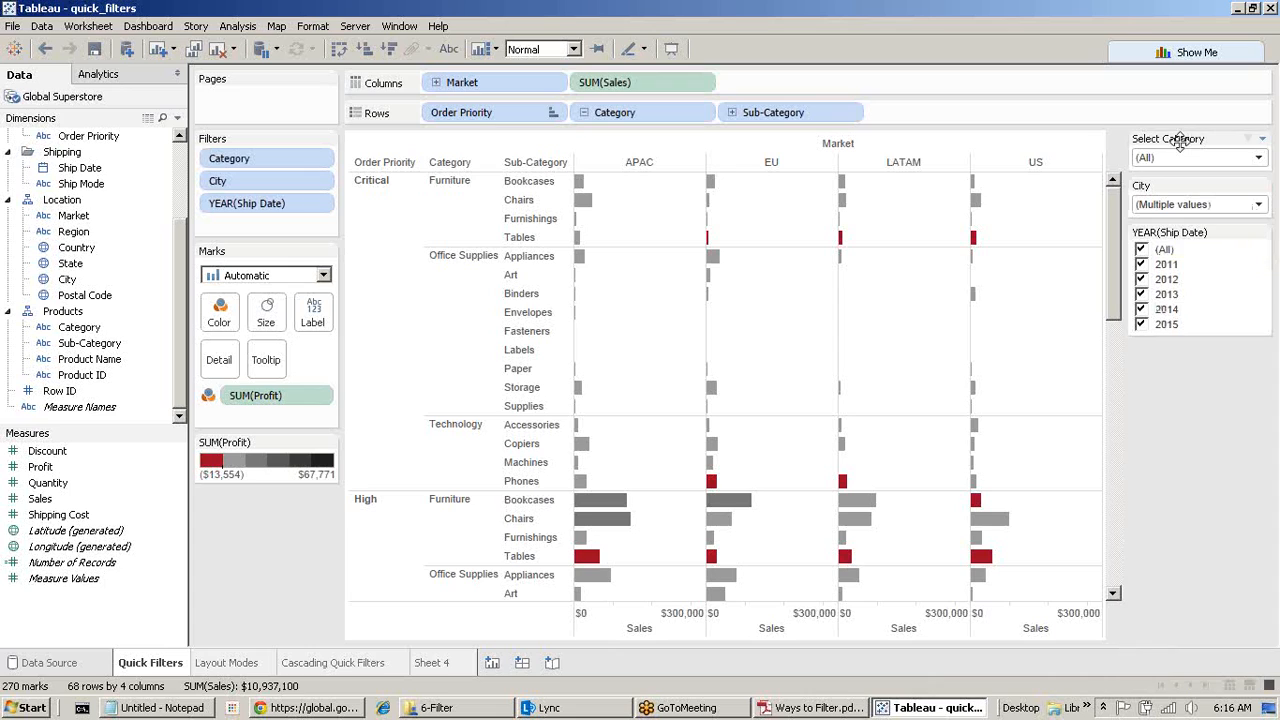
Remove the Category and YEAR(Ship Date) filters from the worksheet, and select all cities in the City quick filter
left_click_drag(244, 160, 252, 530)
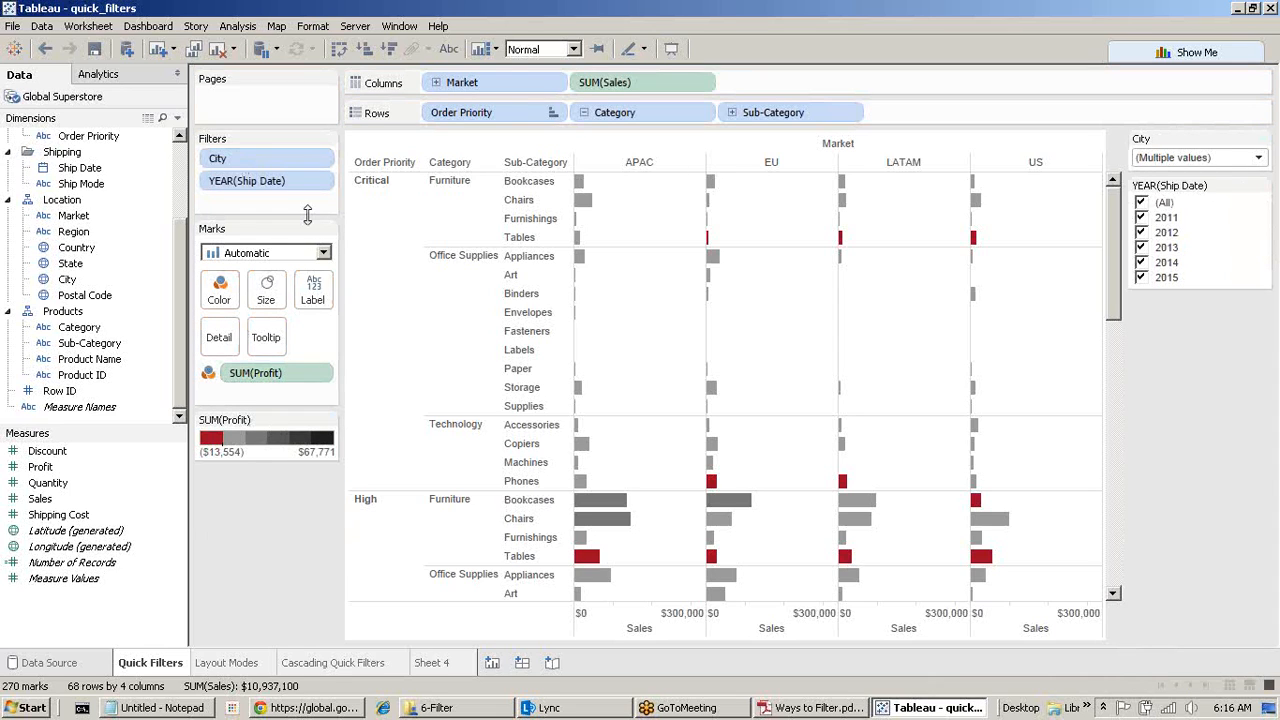
left_click_drag(305, 190, 345, 548)
left_click(1257, 157)
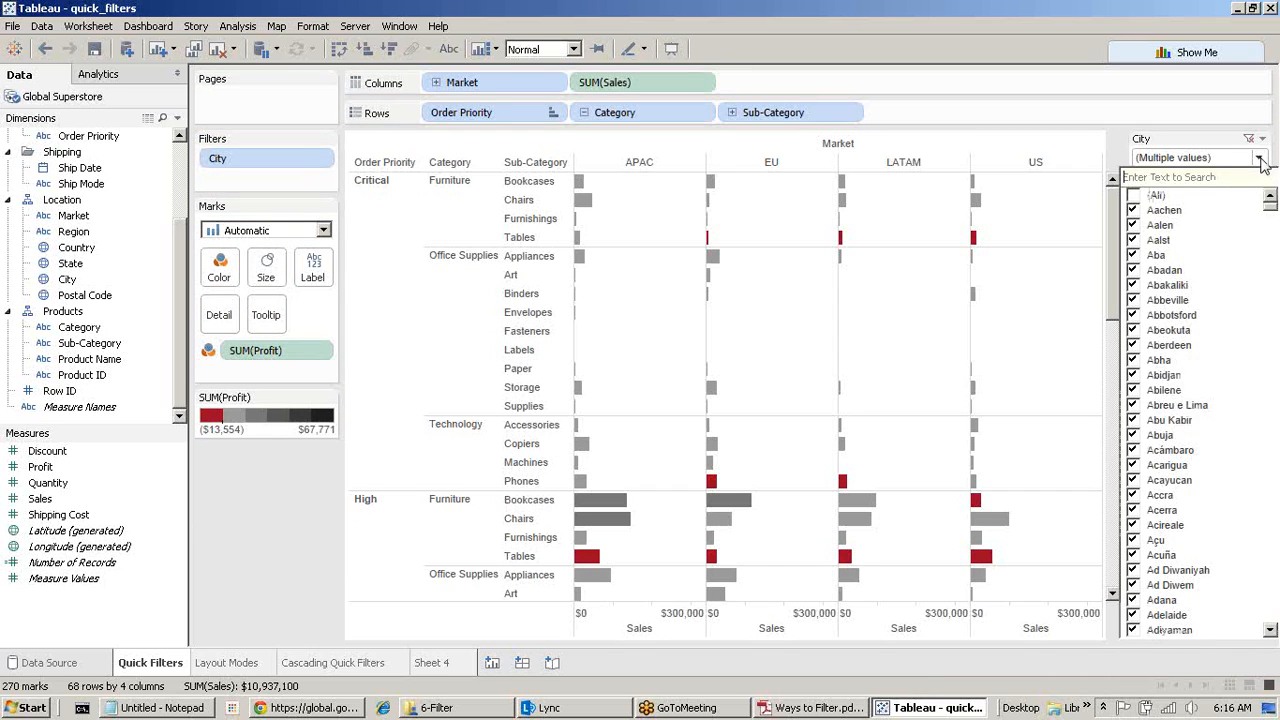
left_click(1133, 195)
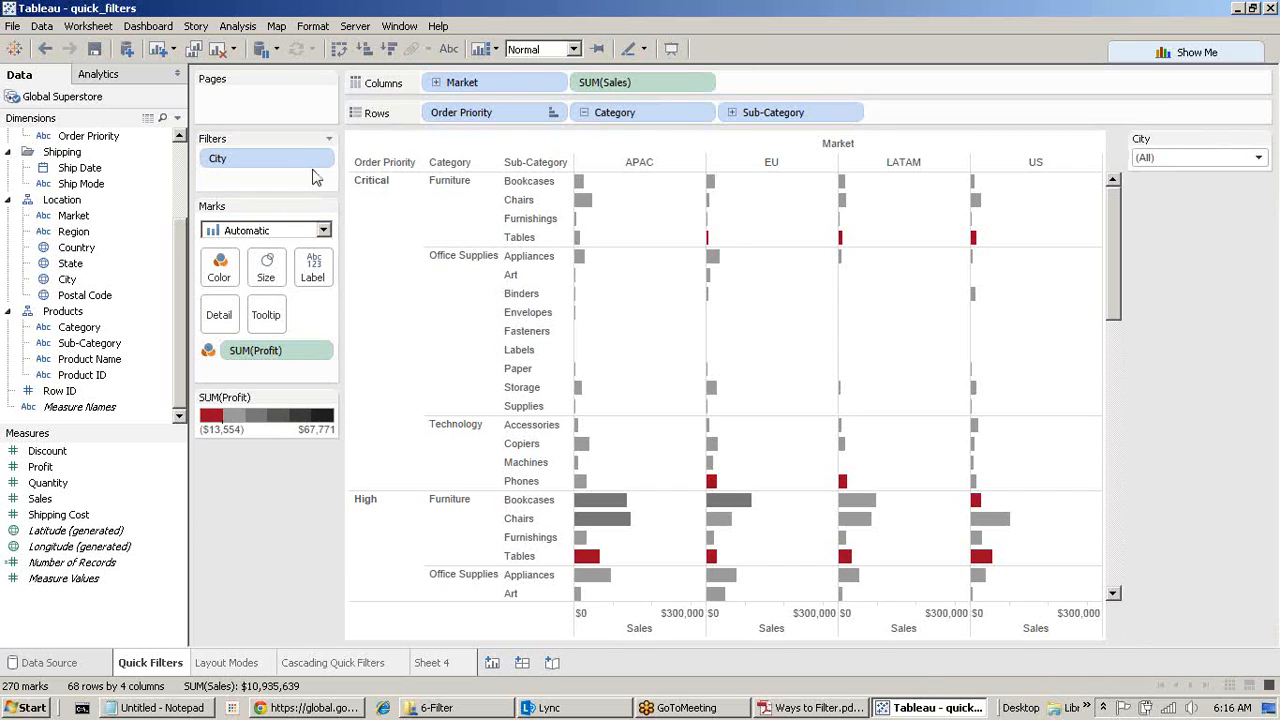
Look over the cities offered in the City quick filter's list
left_click(1258, 159)
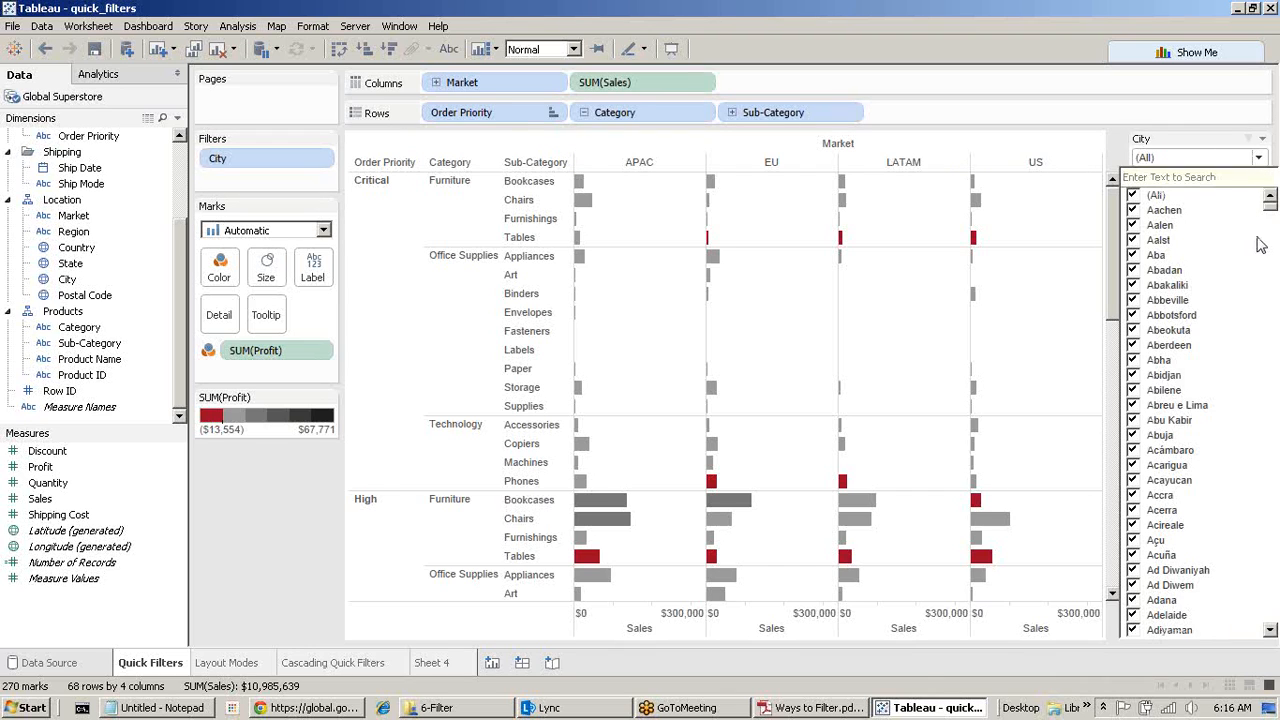
left_click_drag(1270, 204, 1262, 165)
left_click(1155, 130)
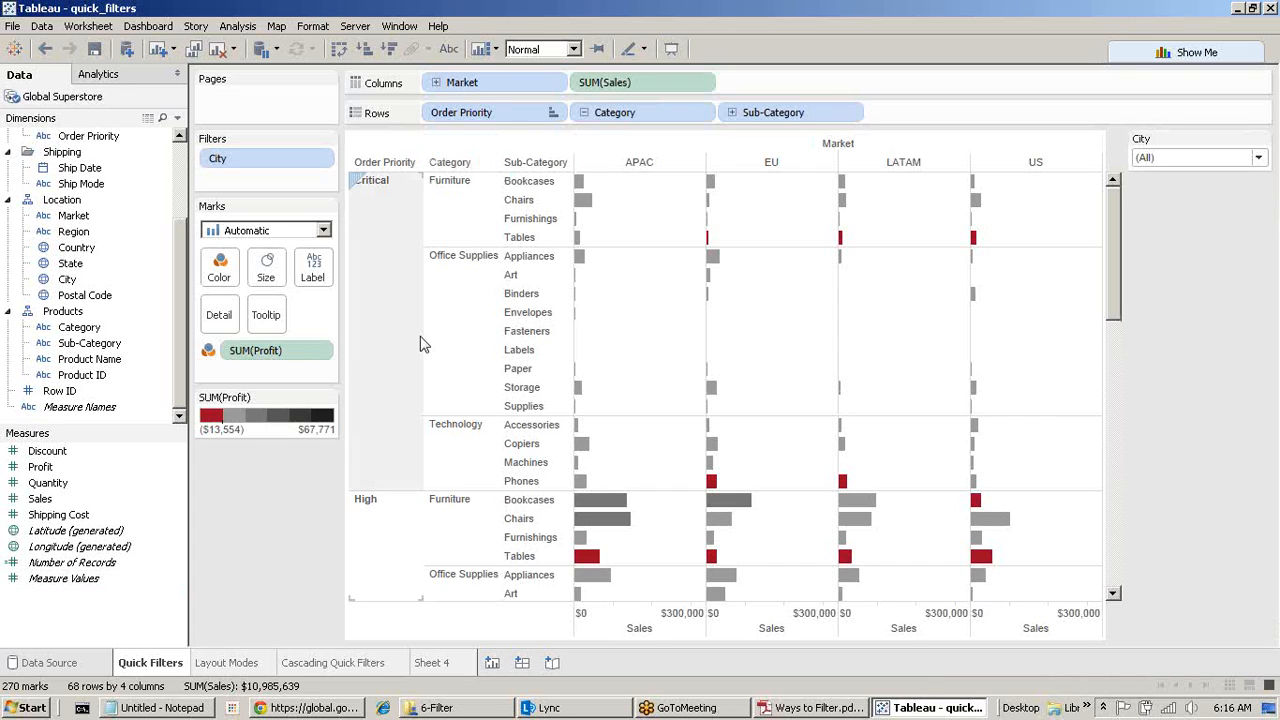
left_click(1259, 158)
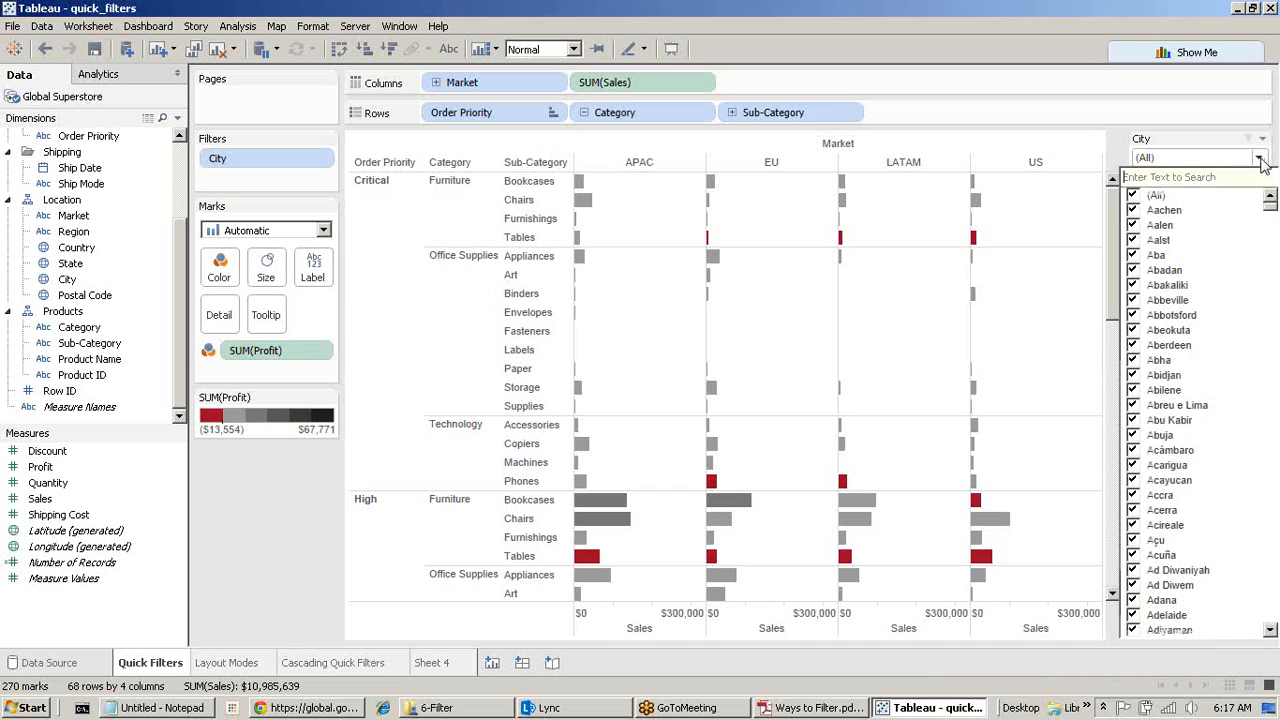
left_click(1260, 158)
Switch the City quick filter to all values in the database and back to only relevant values
left_click(1262, 138)
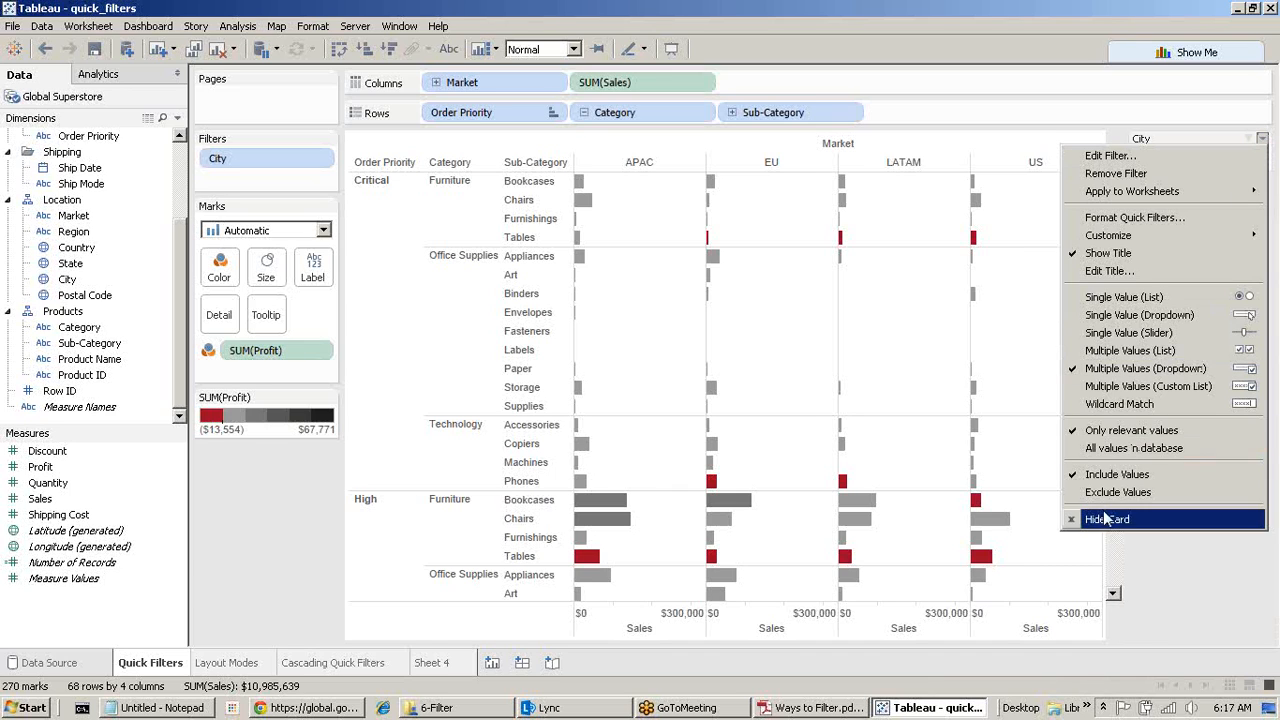
left_click(1133, 449)
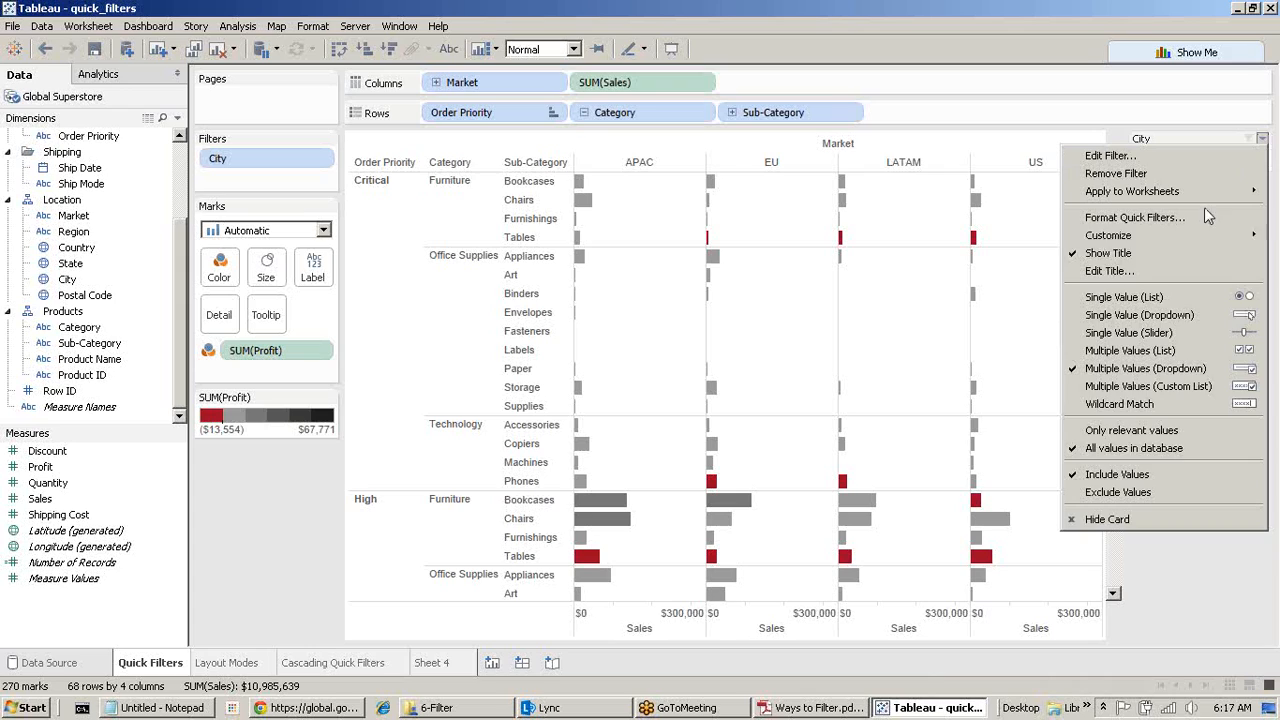
left_click(1141, 430)
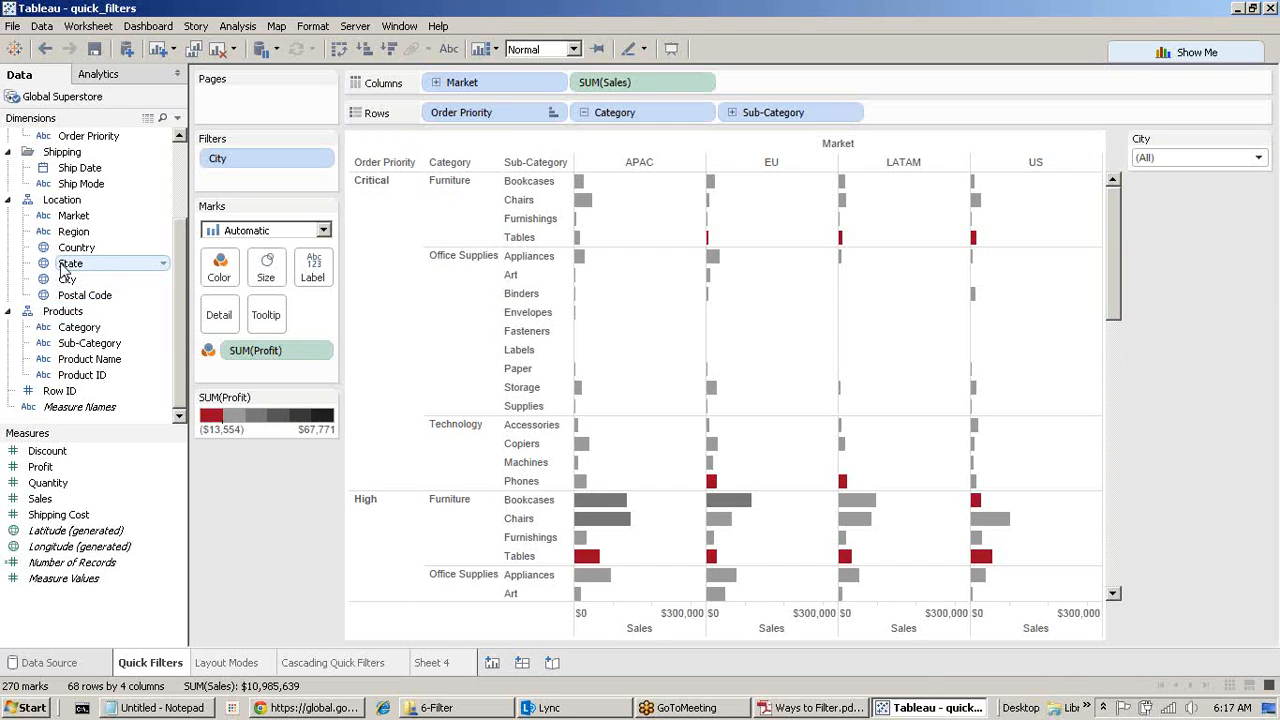
left_click_drag(64, 265, 225, 175)
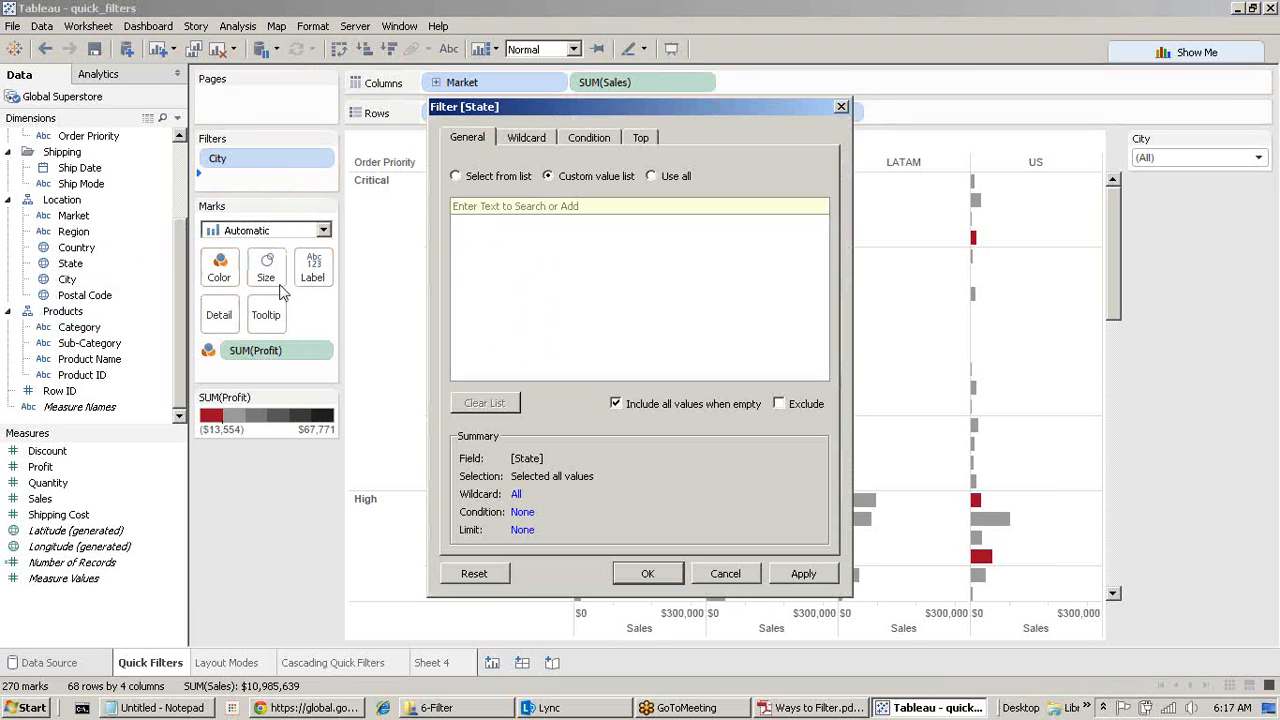
left_click(455, 175)
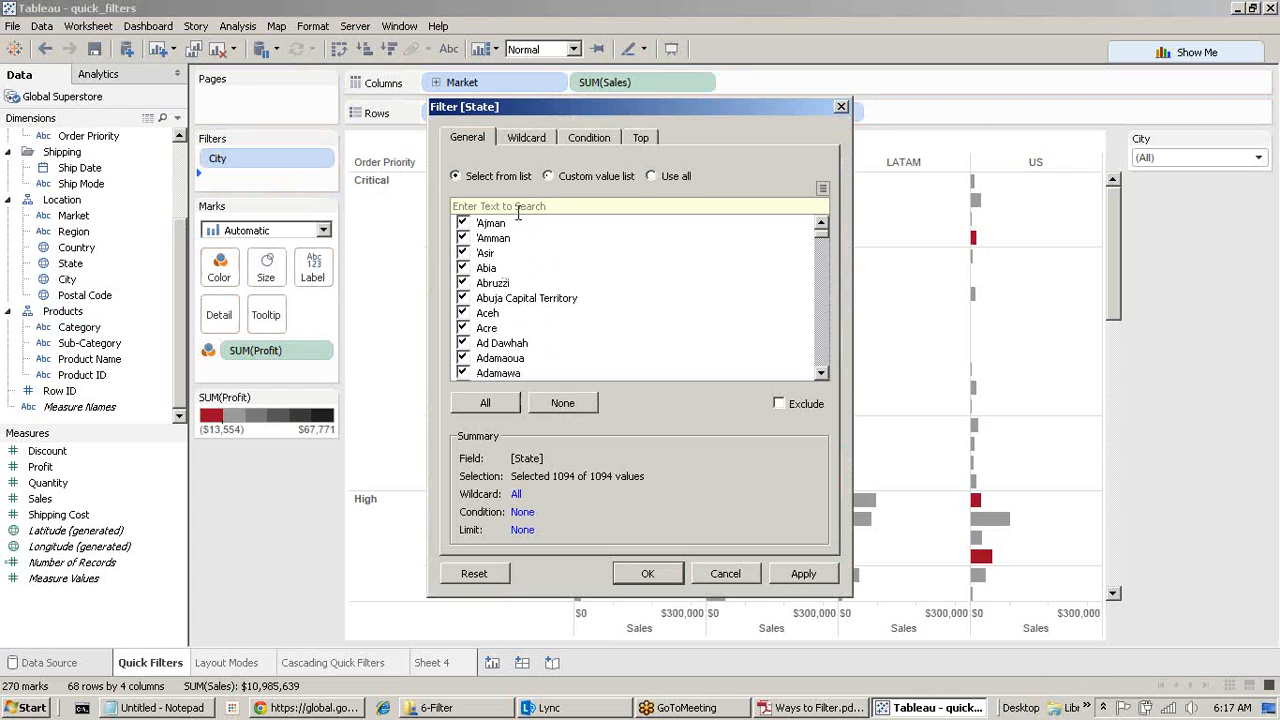
left_click(562, 403)
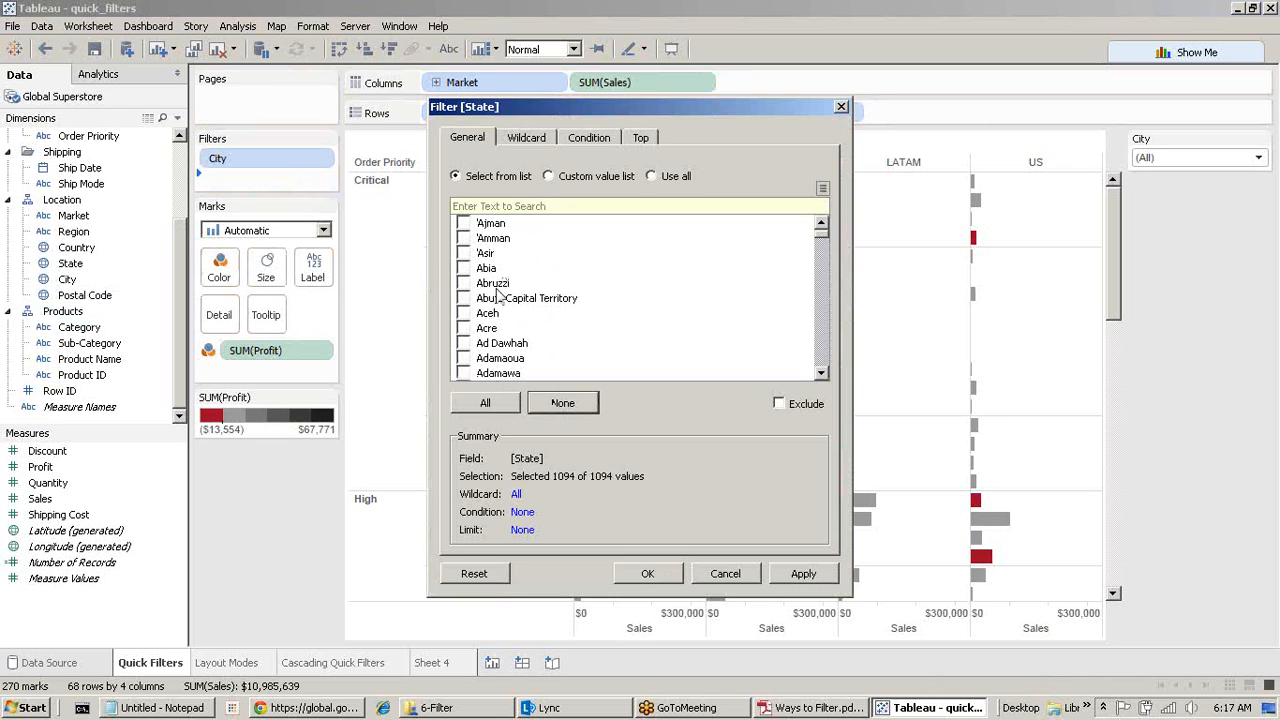
left_click(496, 207)
type("united staes")
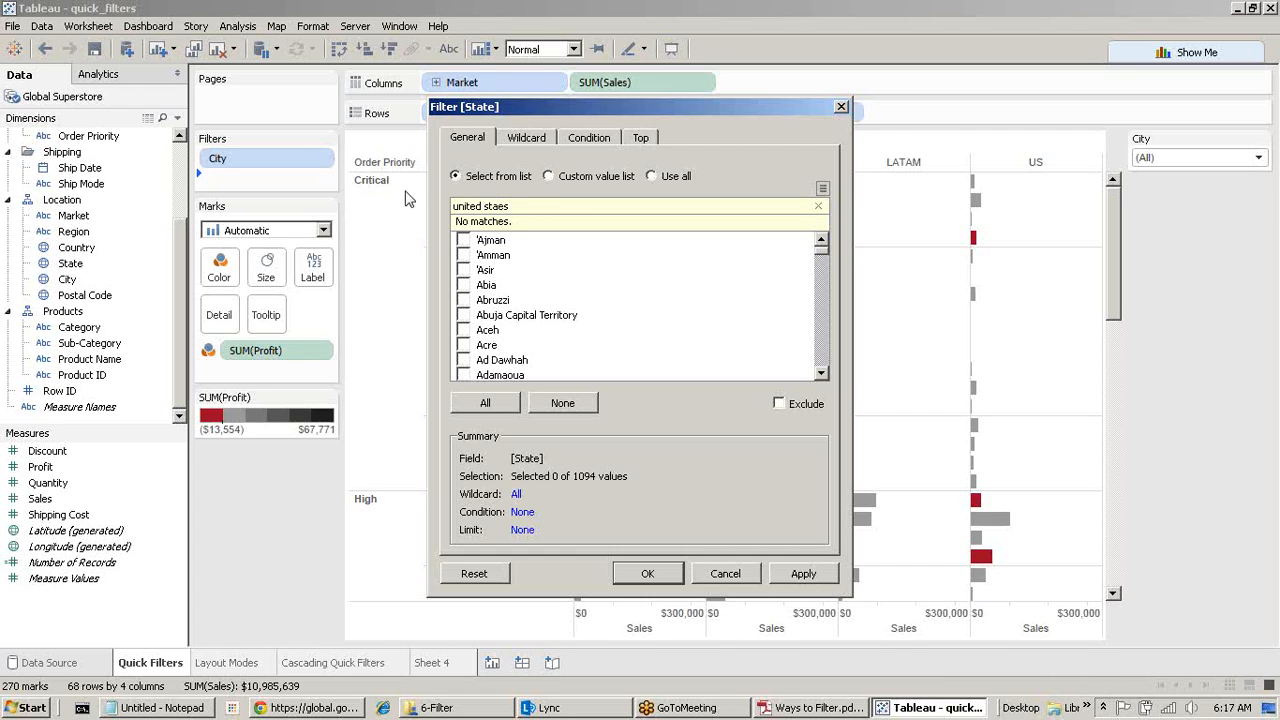
key("ctrl+a")
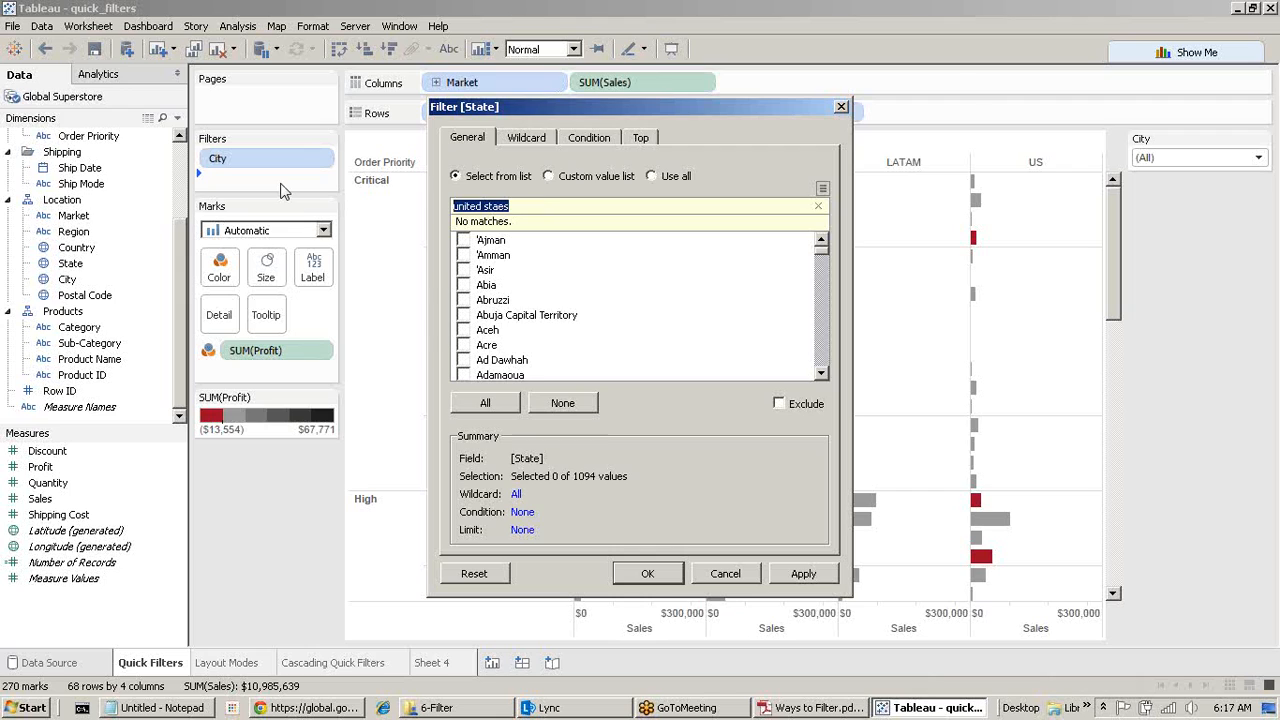
key("BackSpace")
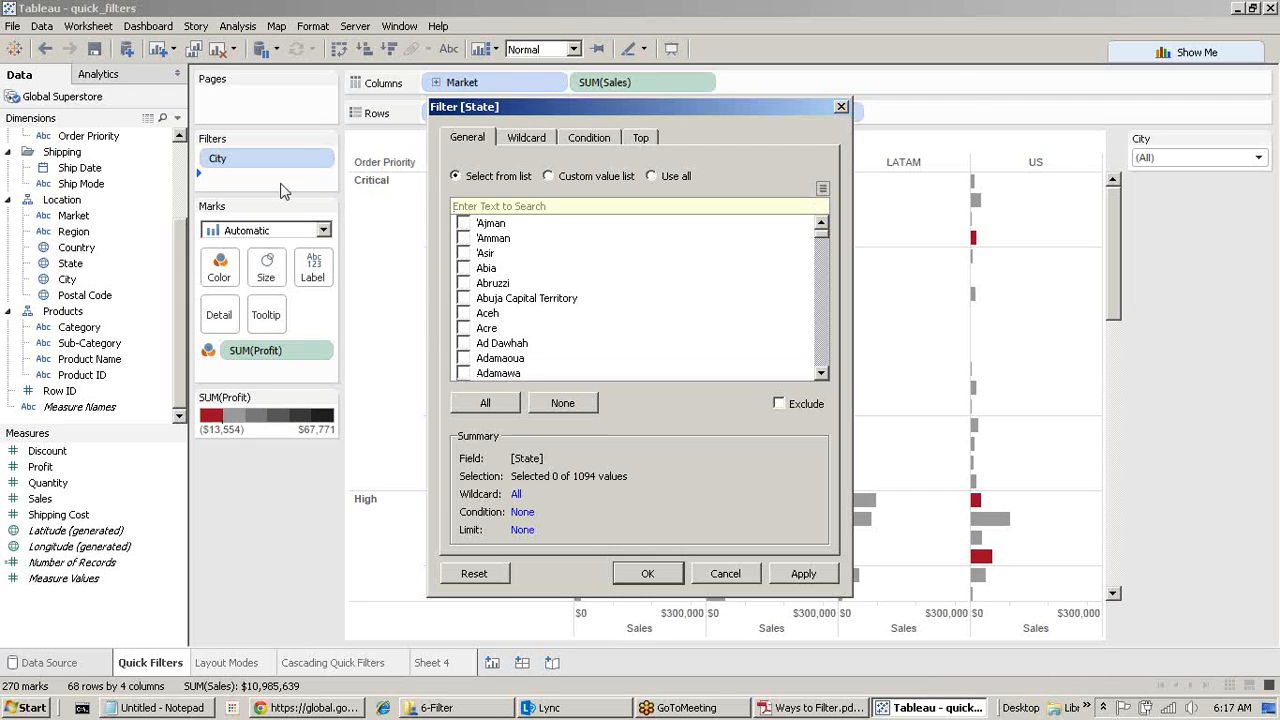
left_click(720, 577)
Add a Country filter to the worksheet, searching for "united" and selecting only United States
left_click_drag(103, 249, 220, 194)
left_click_drag(80, 248, 225, 178)
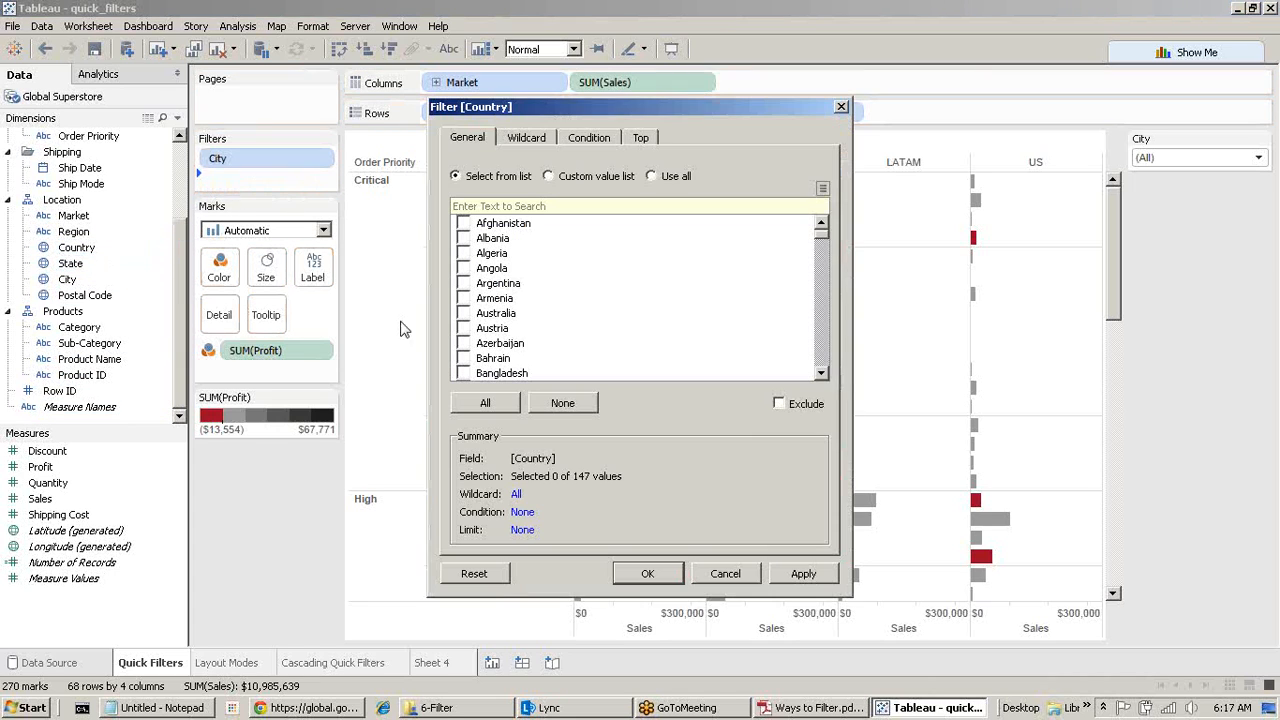
left_click(538, 206)
type("united")
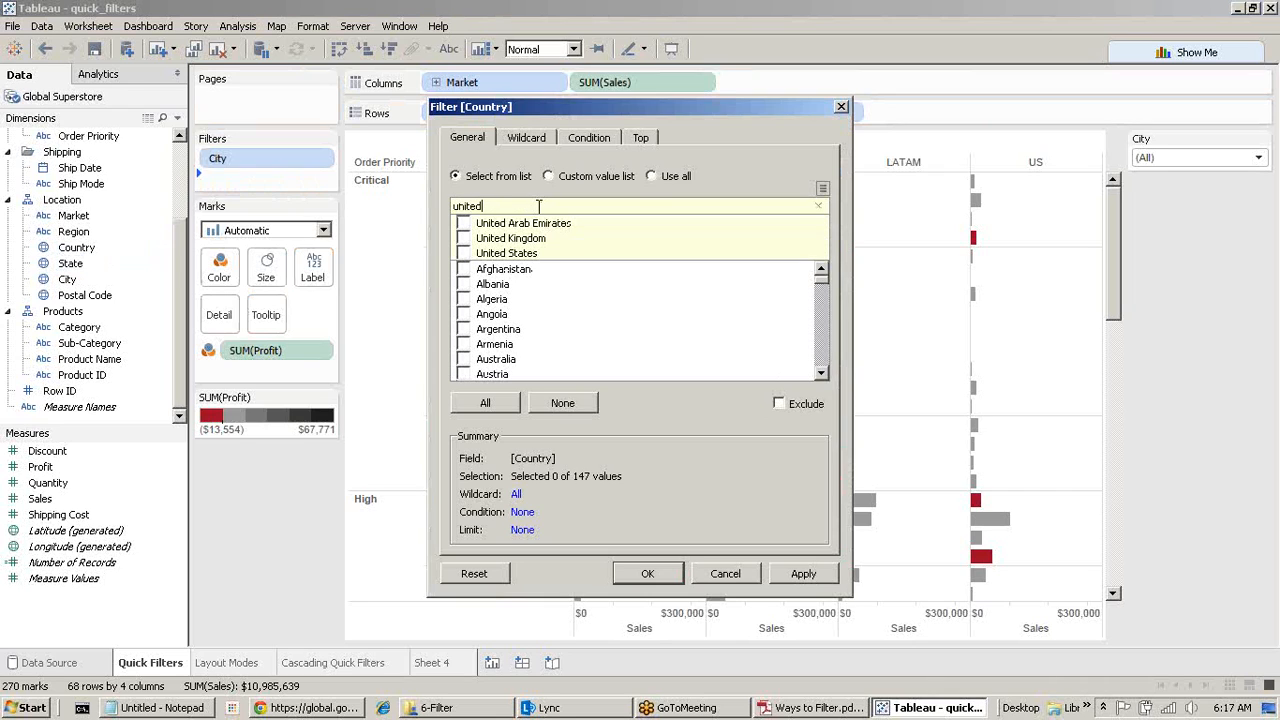
left_click(462, 253)
left_click(650, 572)
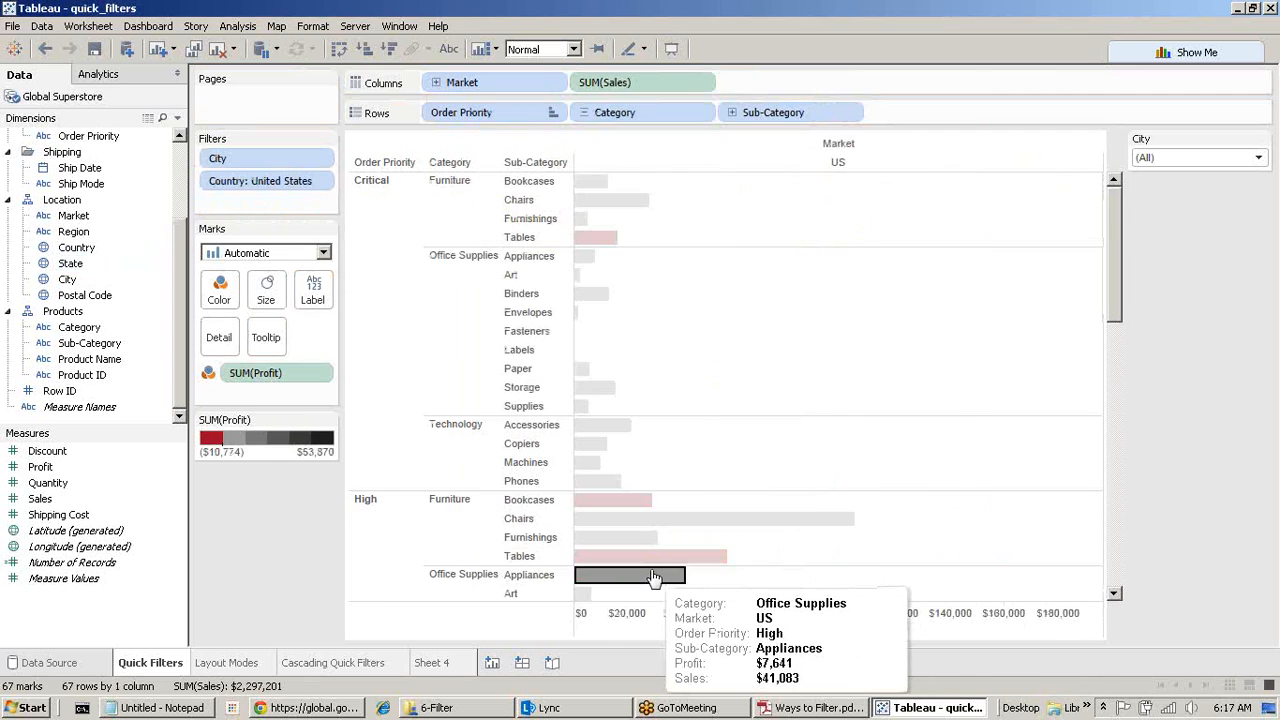
left_click(650, 574)
key("Escape")
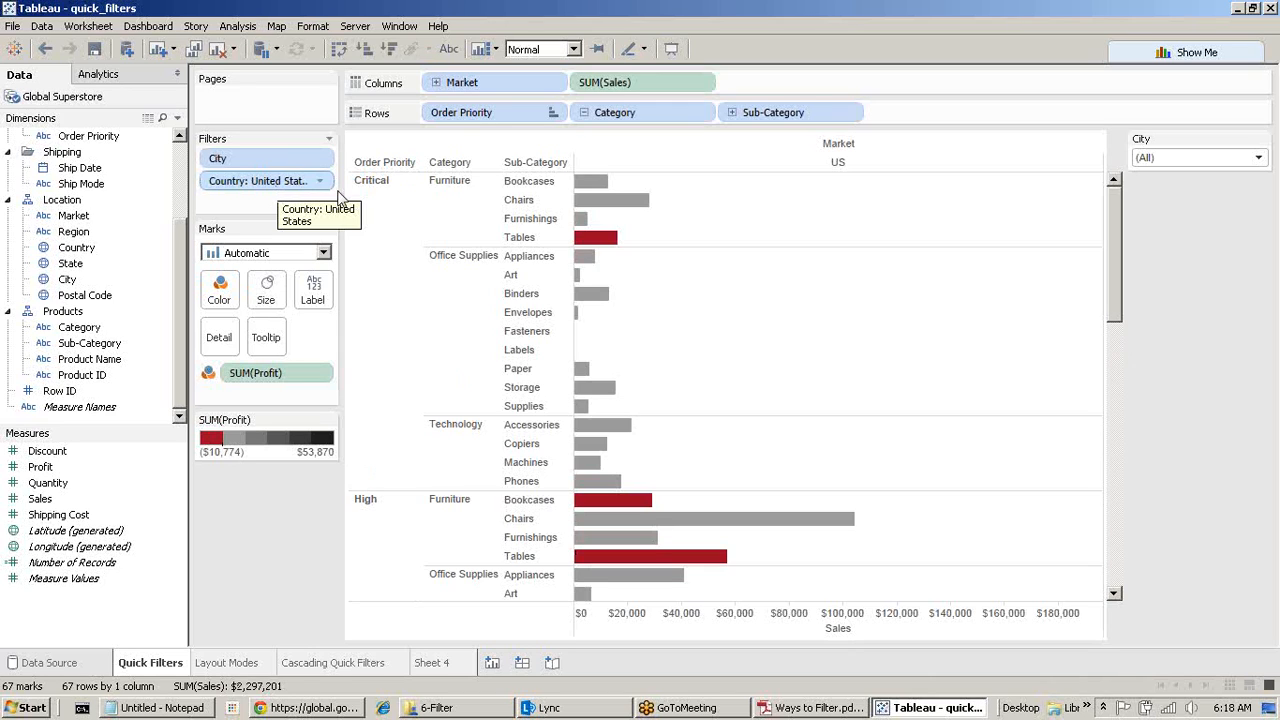
Switch the City quick filter to all values in the database and look through its full list of cities
left_click(1263, 142)
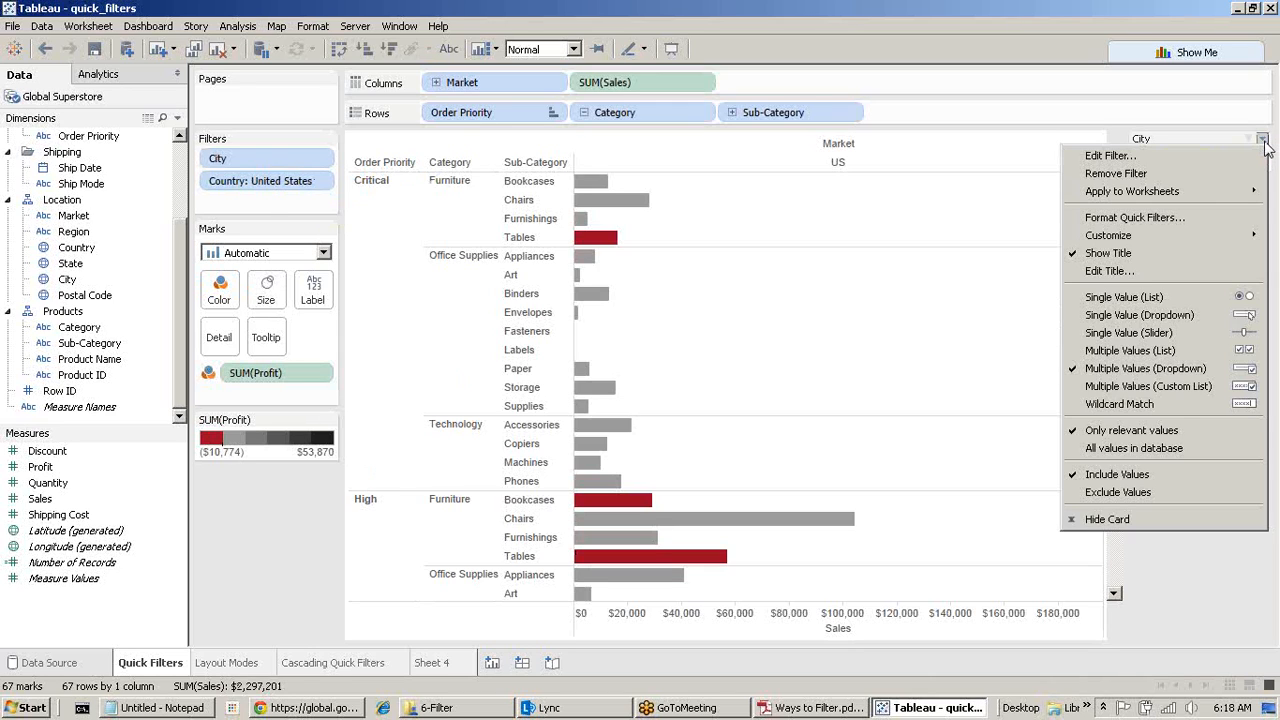
left_click(1133, 448)
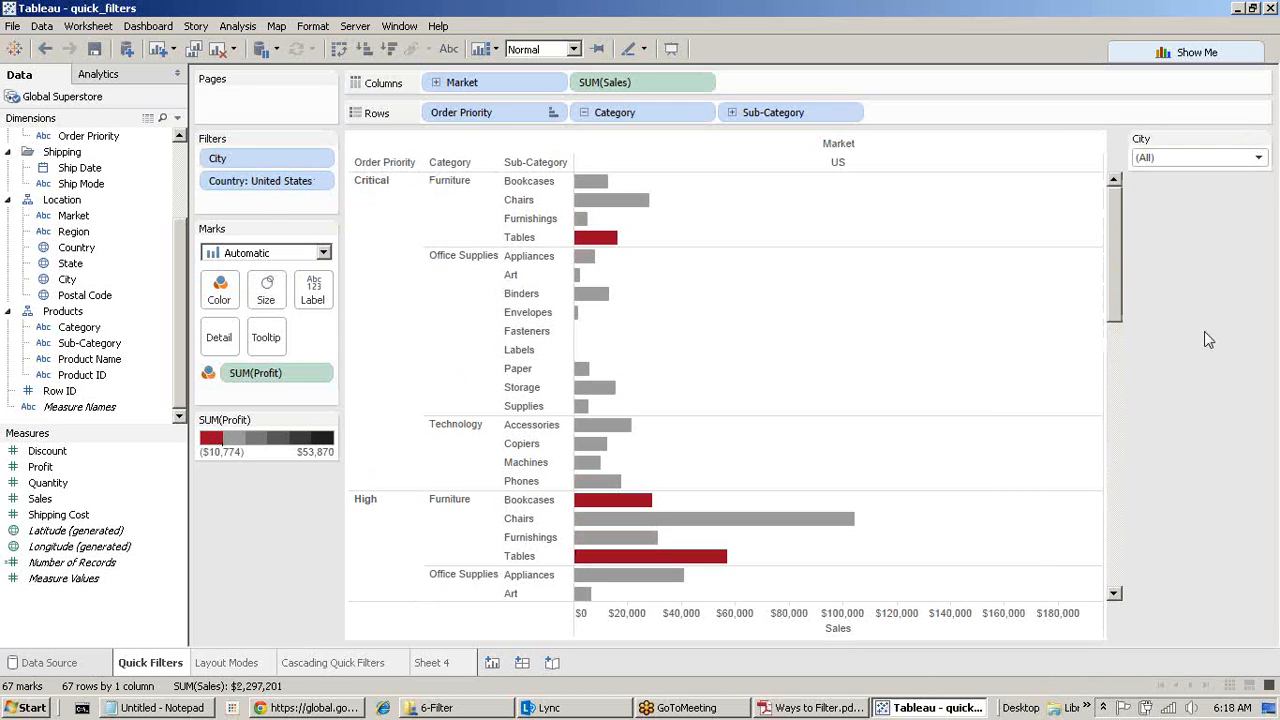
left_click(1259, 159)
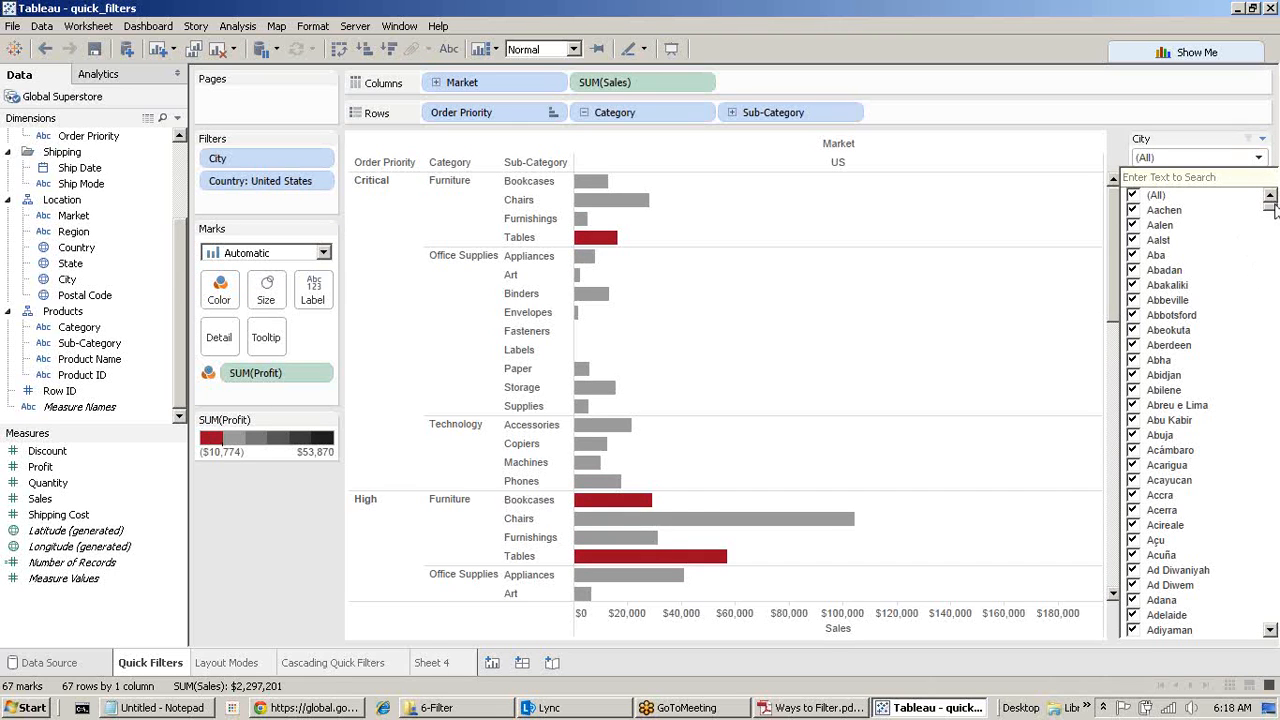
left_click_drag(1273, 207, 1272, 615)
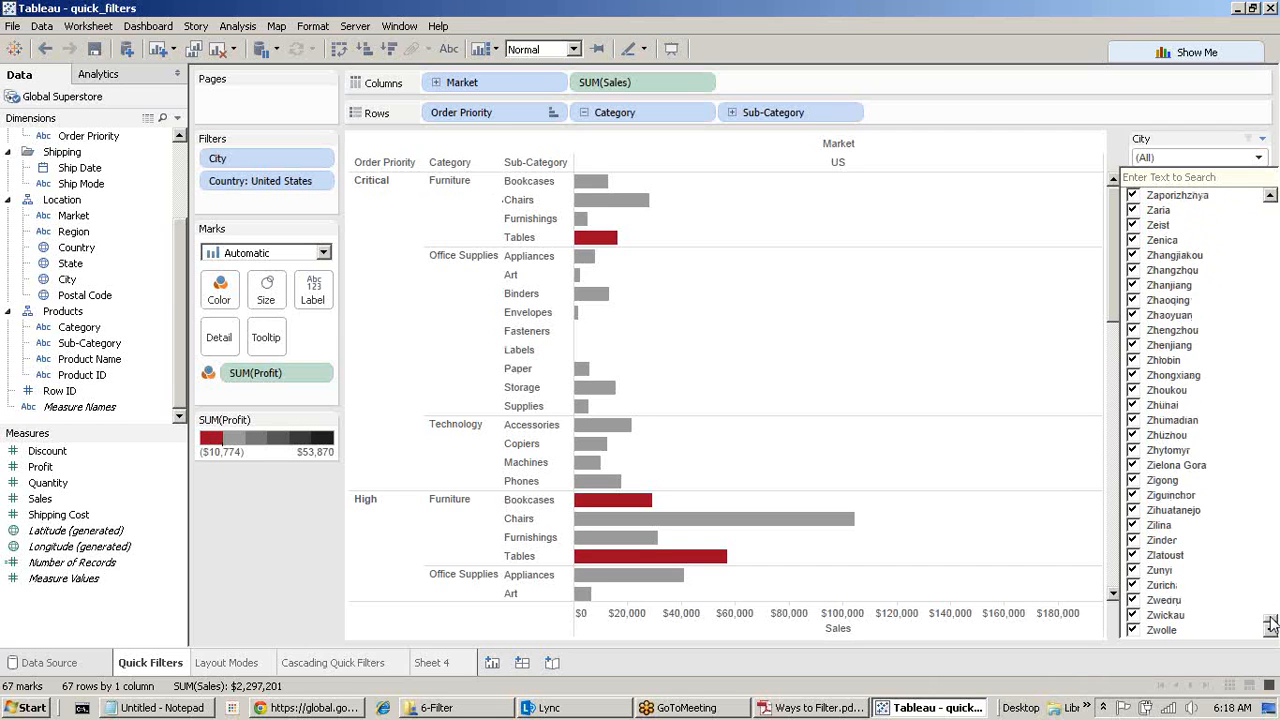
left_click_drag(1270, 622, 1270, 200)
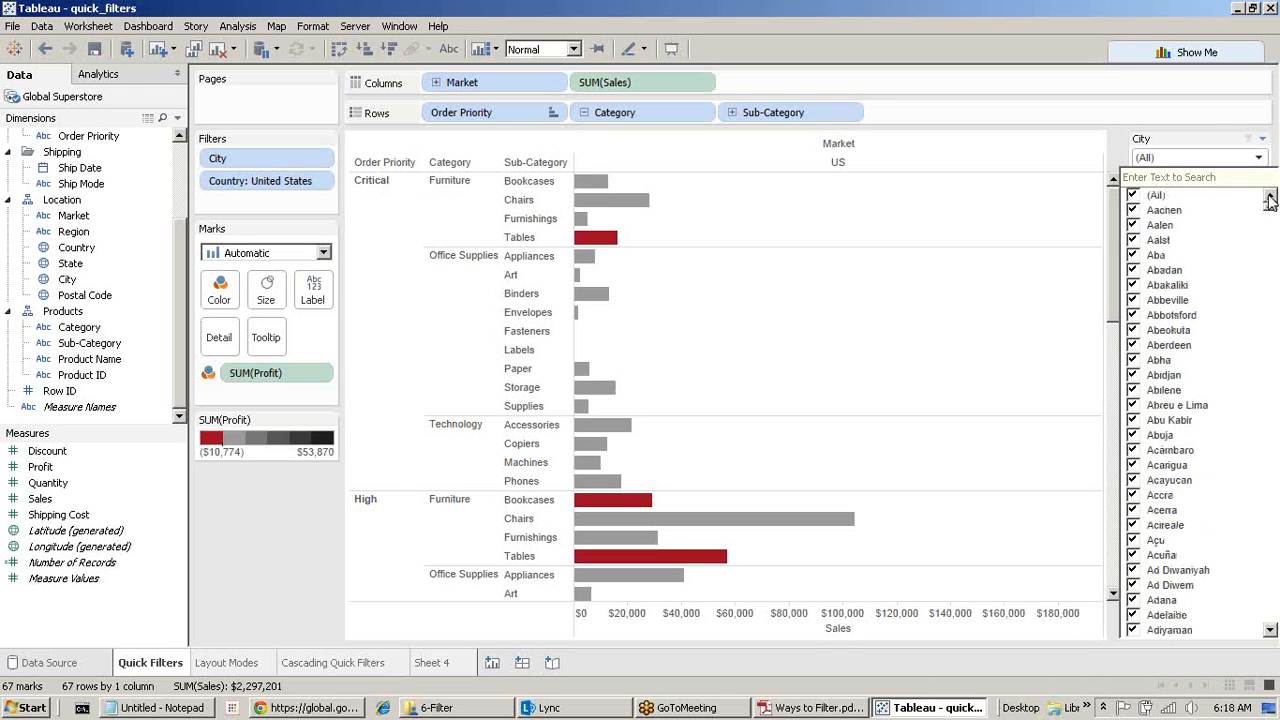
left_click(1205, 110)
left_click(1258, 158)
Set the City quick filter back to only relevant values and look through the cities it offers
left_click(1262, 139)
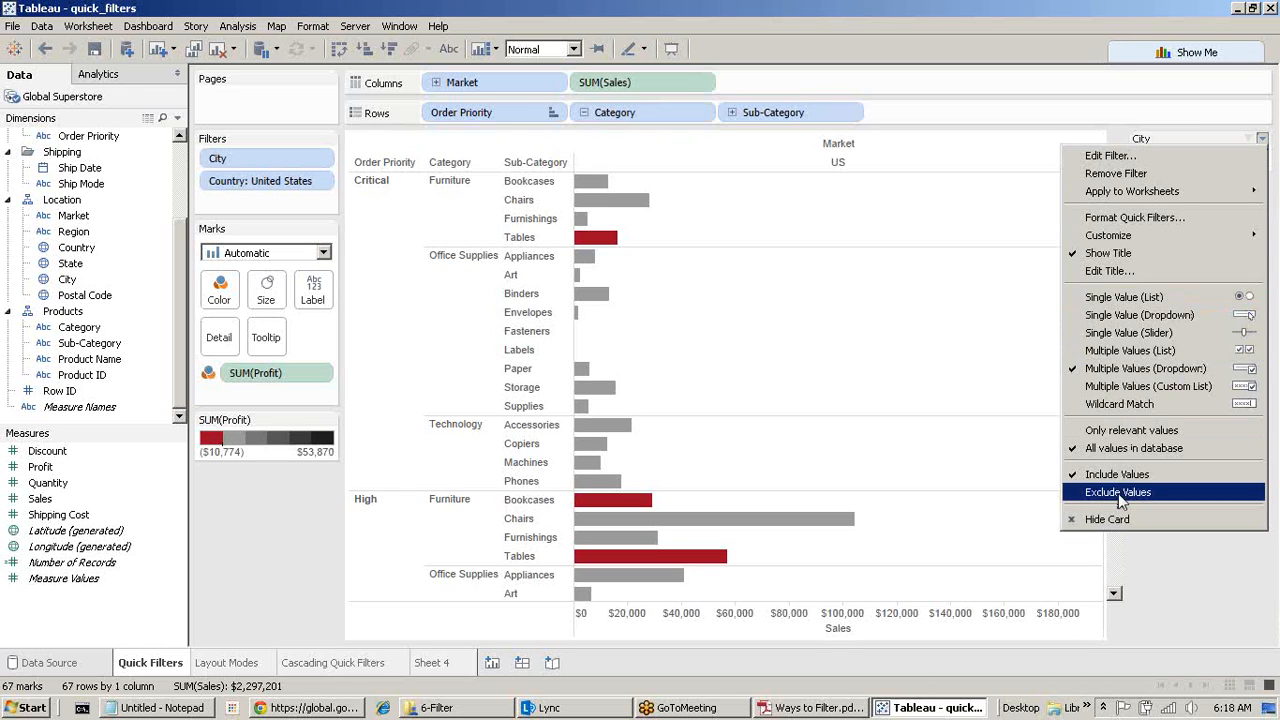
left_click(1143, 432)
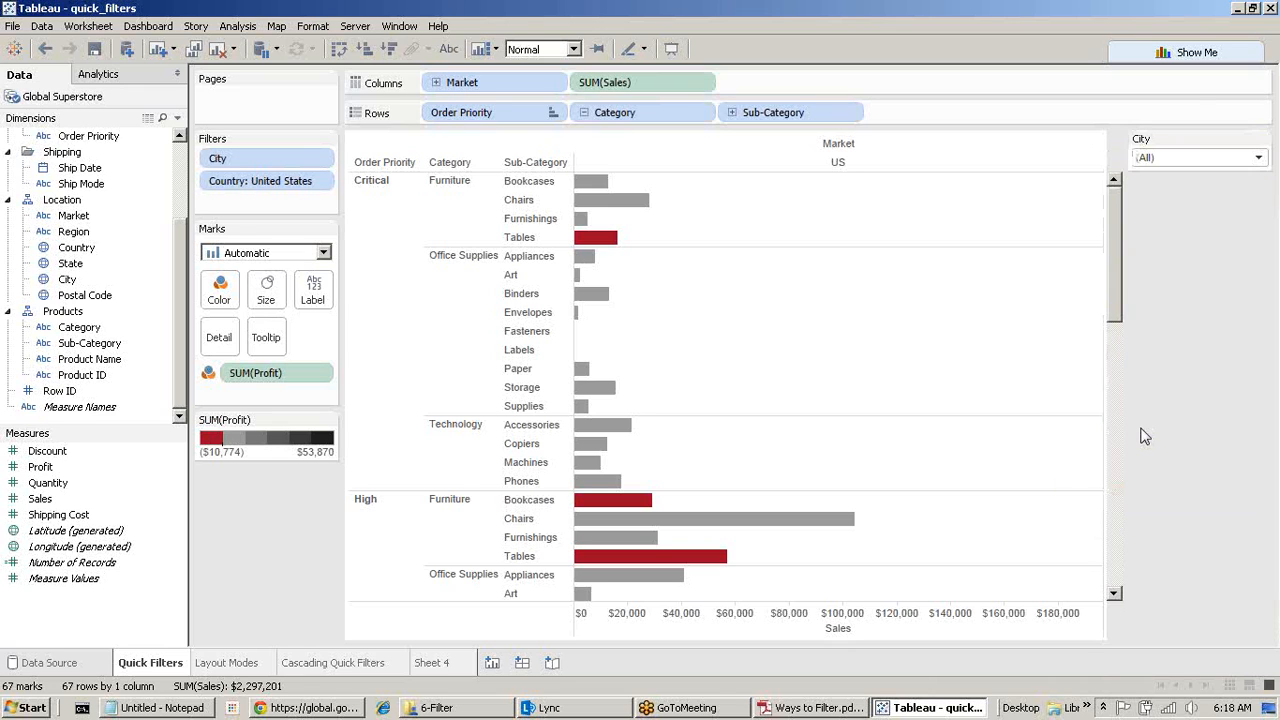
left_click(1258, 158)
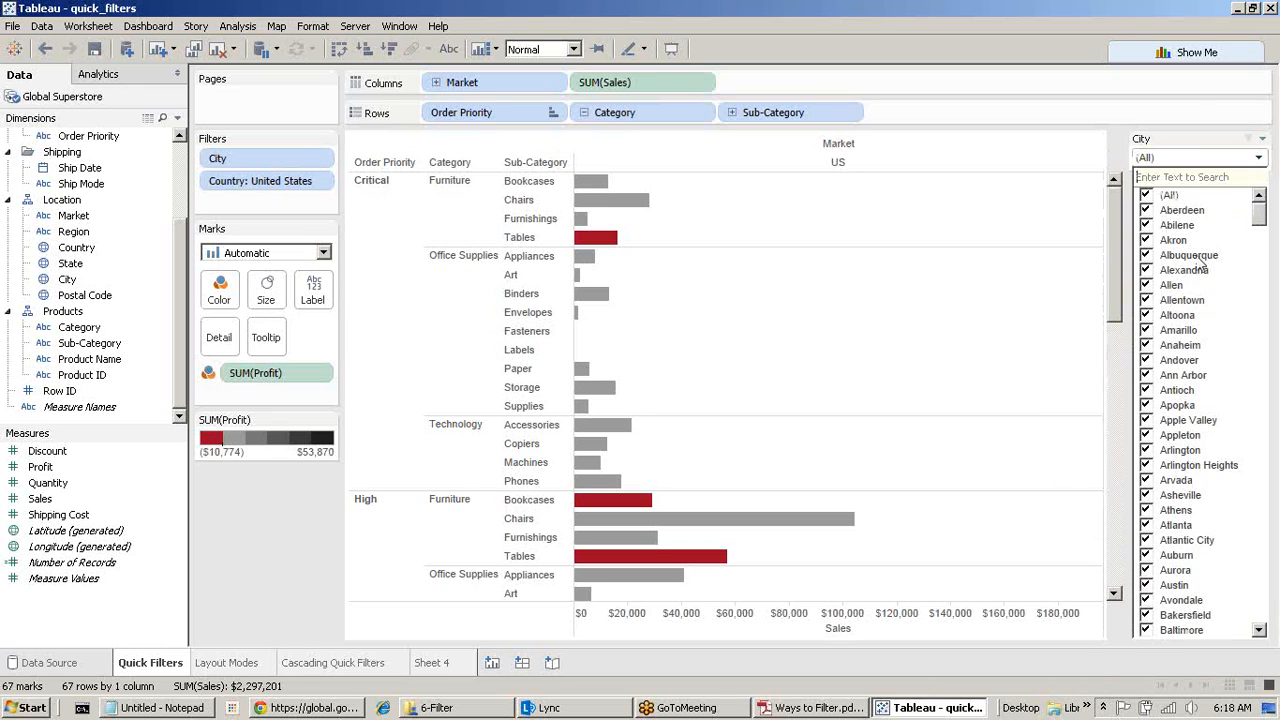
scroll(1197, 263, "down", 7)
scroll(1197, 263, "down", 13)
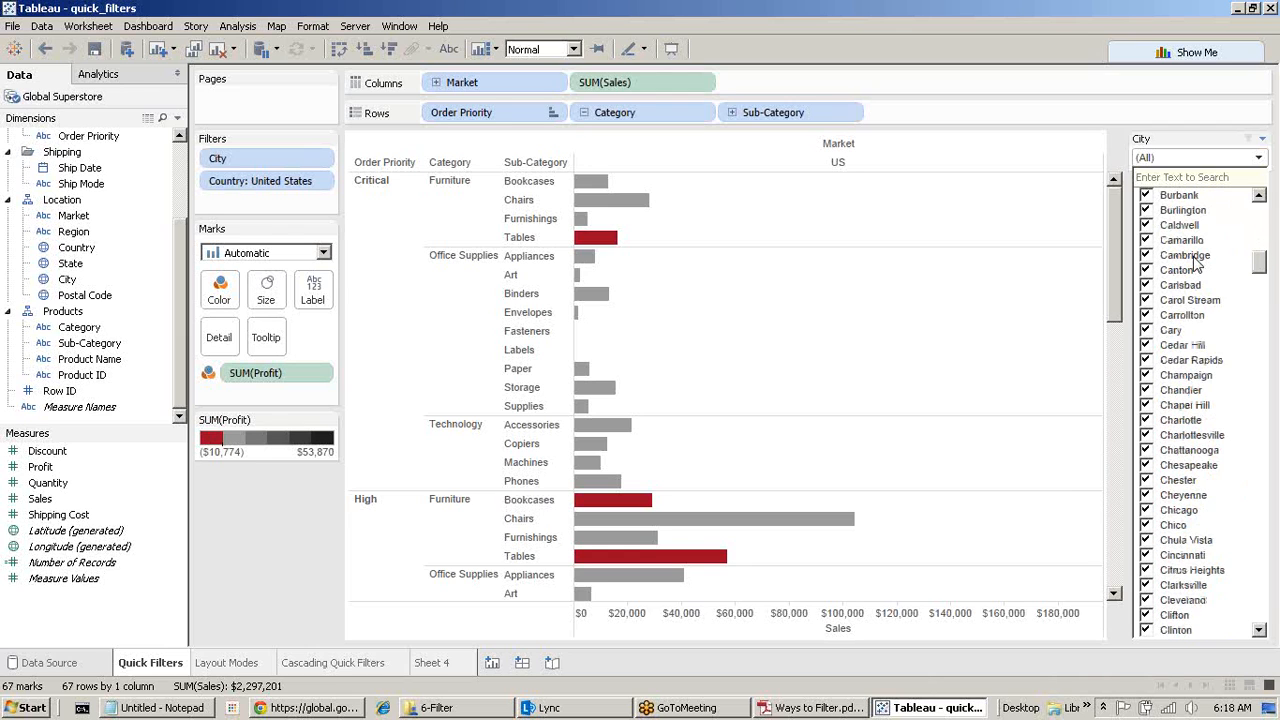
scroll(1197, 263, "down", 4)
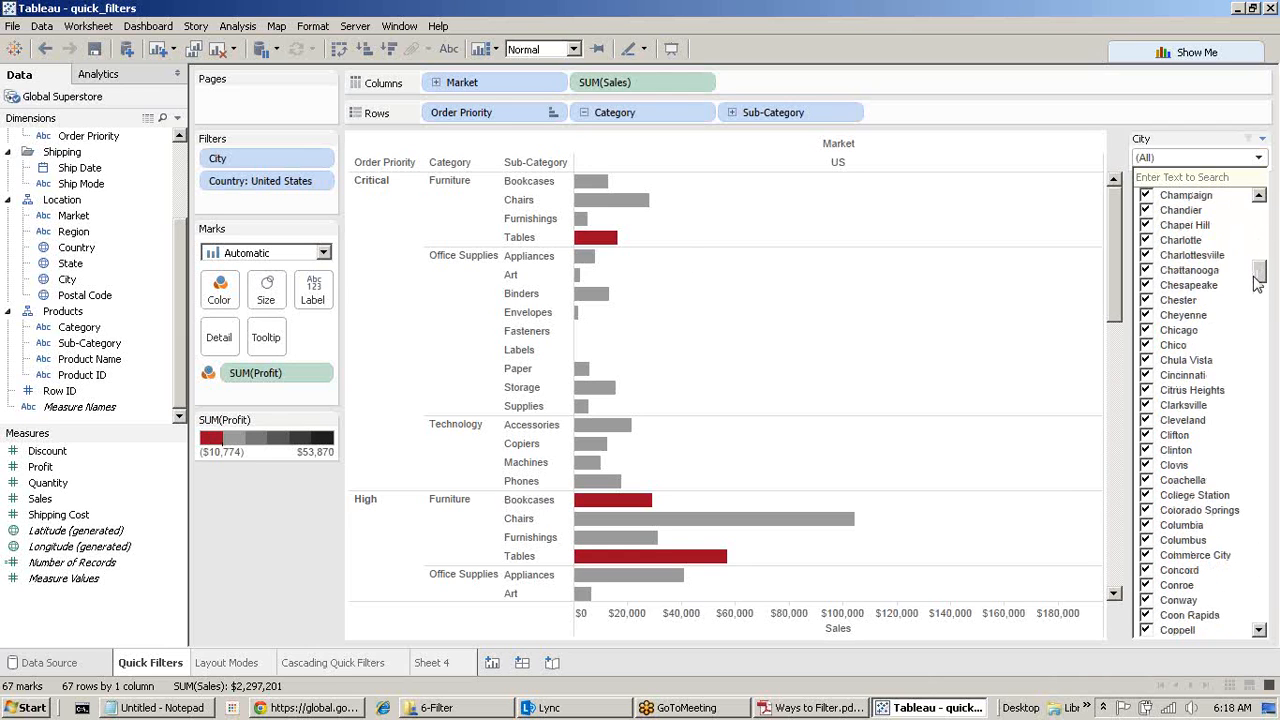
left_click_drag(1258, 283, 1276, 155)
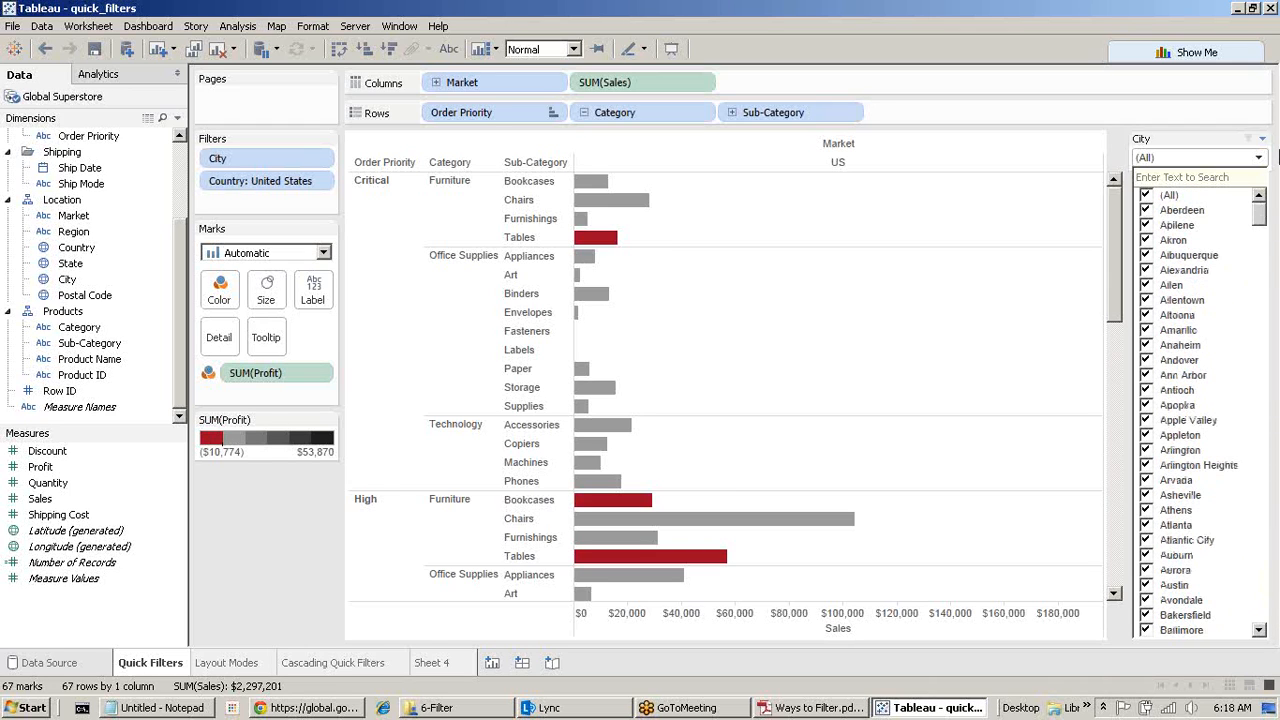
left_click(1146, 132)
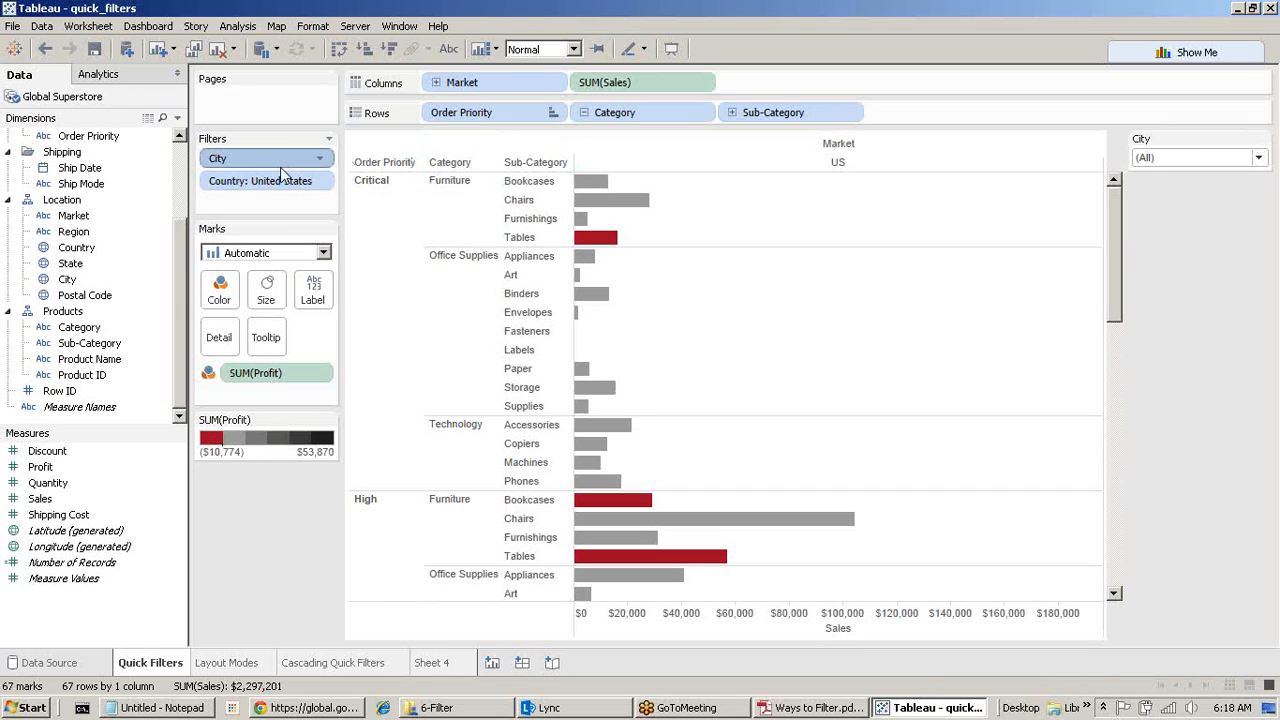
Remove the City filter from the worksheet and add a State filter in its place
left_click_drag(281, 170, 195, 410)
left_click_drag(70, 263, 240, 196)
left_click(648, 571)
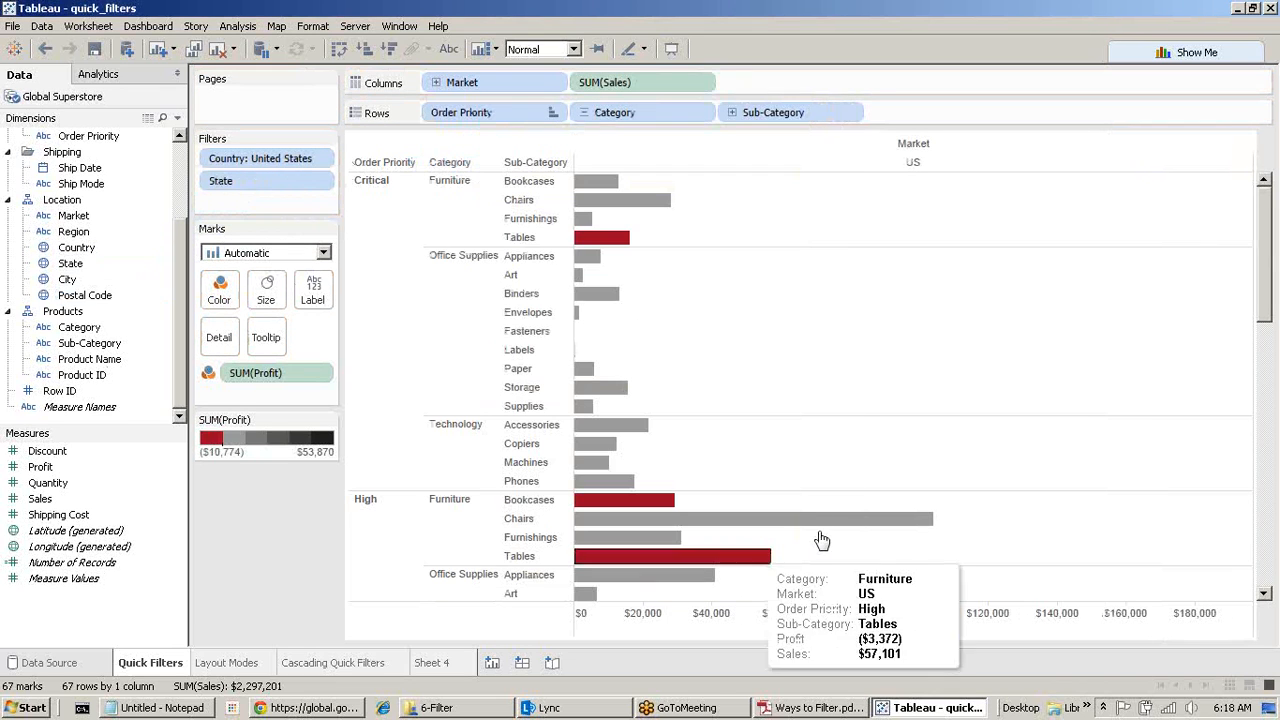
Show the State quick filter and display it as a Multiple Values (List)
left_click(320, 181)
left_click(270, 225)
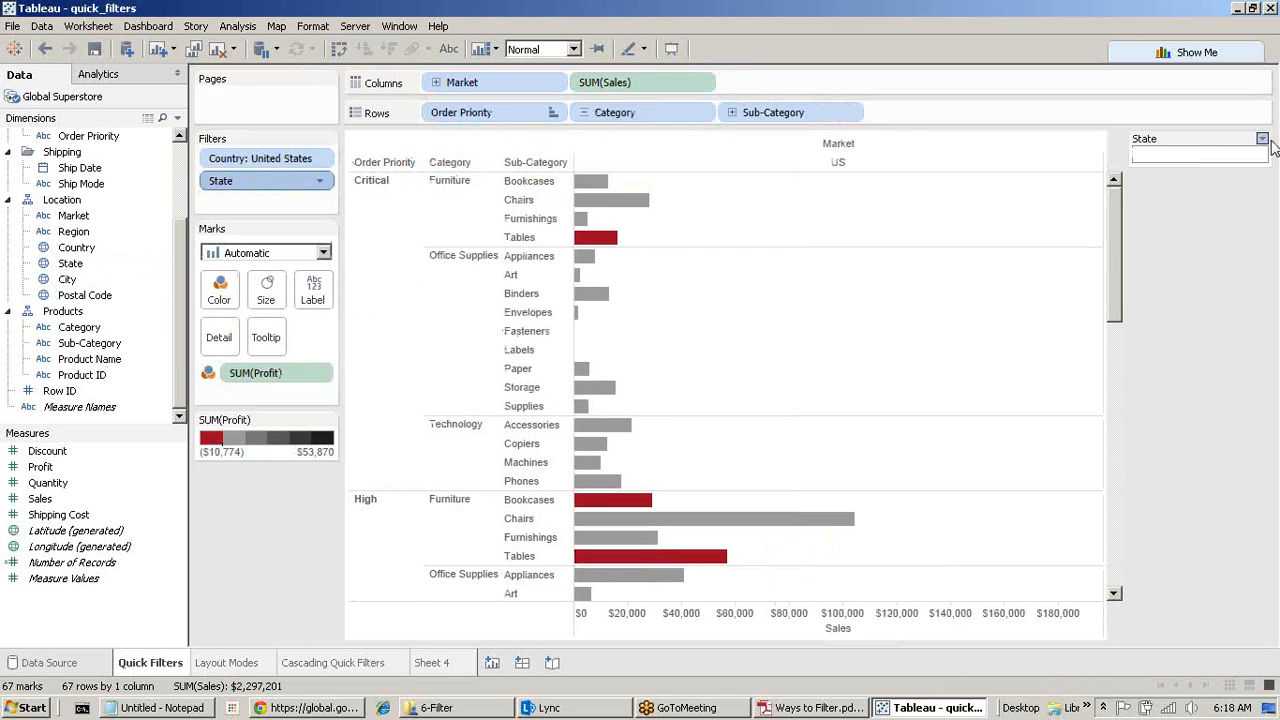
left_click(1262, 140)
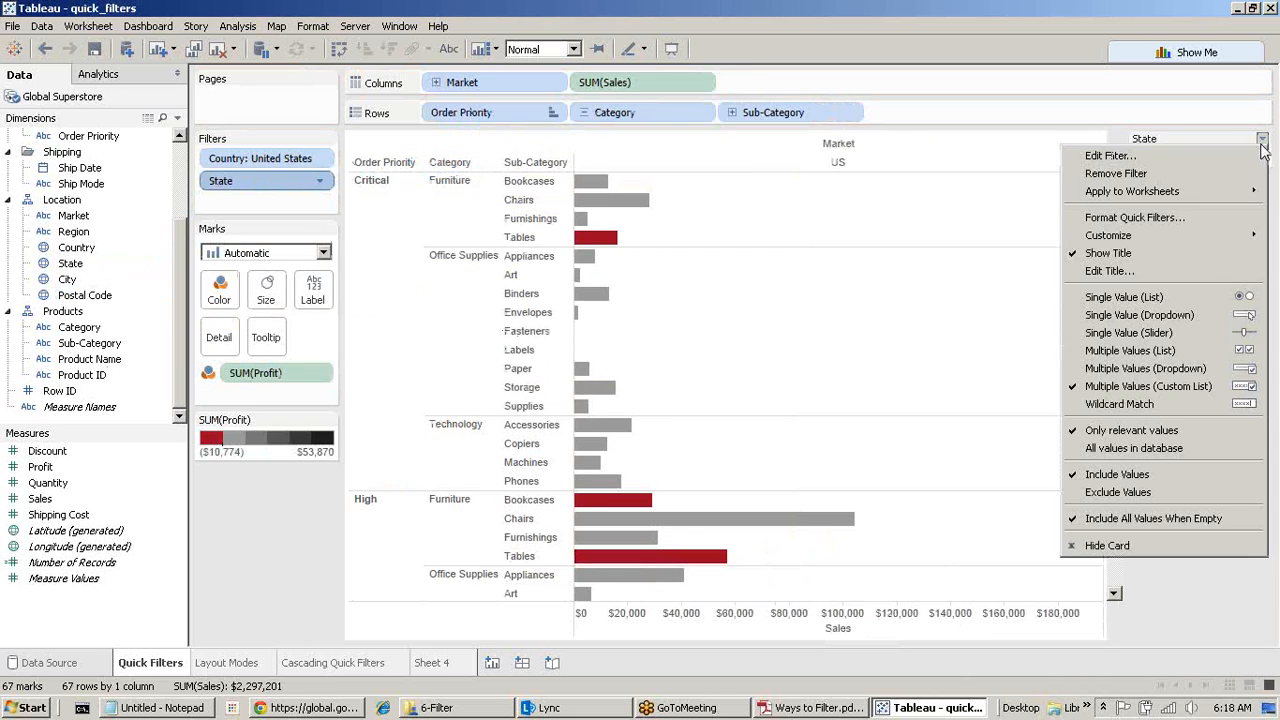
left_click(1178, 353)
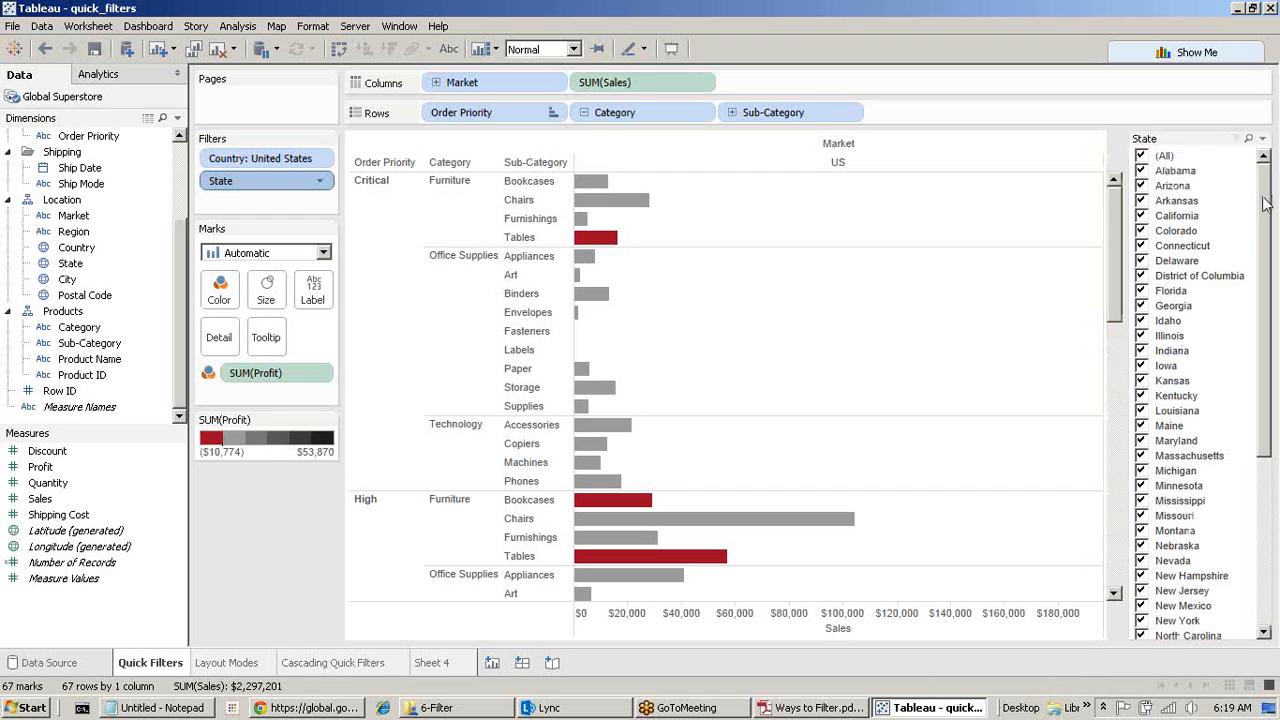
Switch the State quick filter to all values in the database and look through its full list of states
mouse_move(1264, 203)
left_mouse_down()
mouse_move(1277, 500)
mouse_move(1270, 206)
left_mouse_up()
left_click(1263, 145)
left_click(1160, 526)
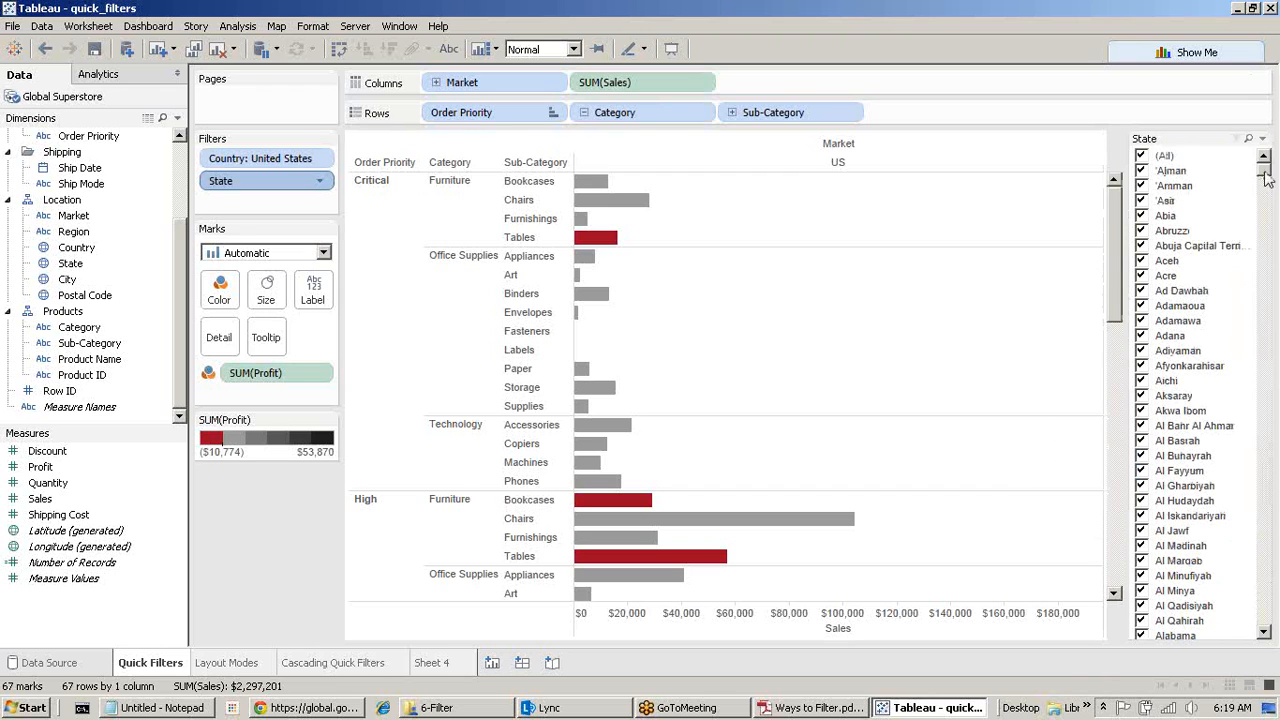
left_click_drag(1264, 186, 1275, 620)
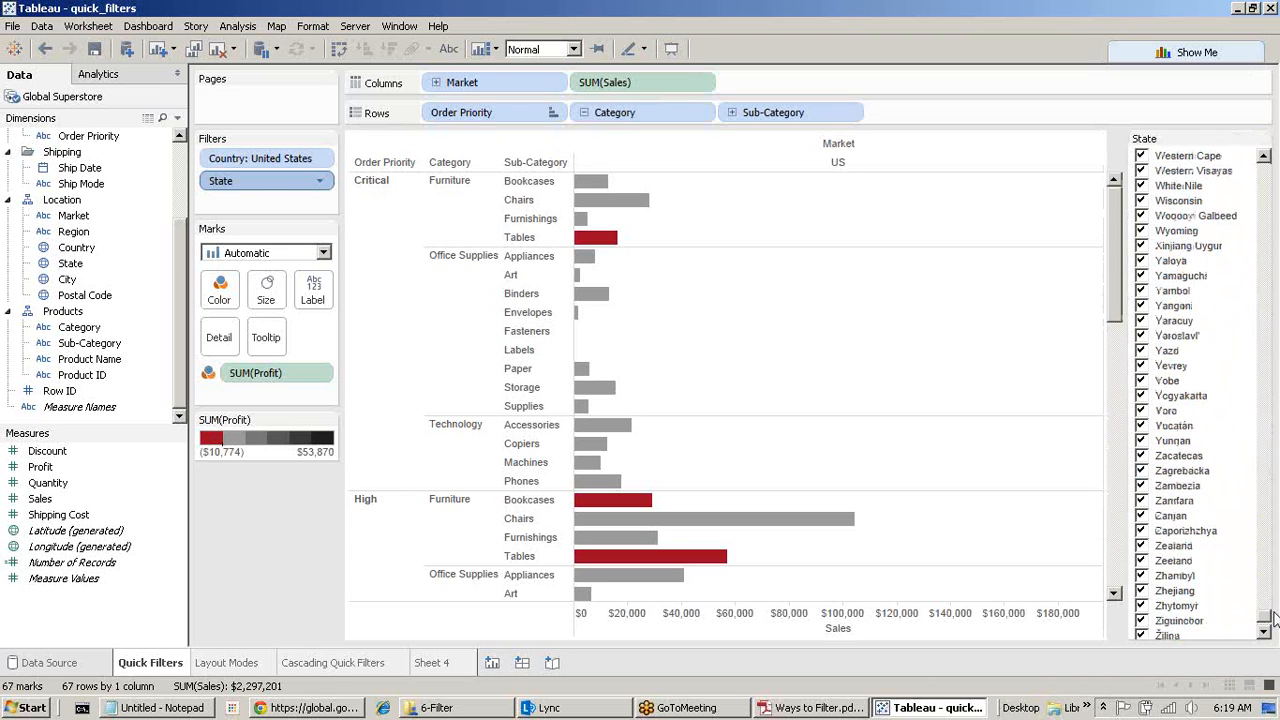
left_click_drag(1274, 620, 1266, 158)
left_click(1263, 139)
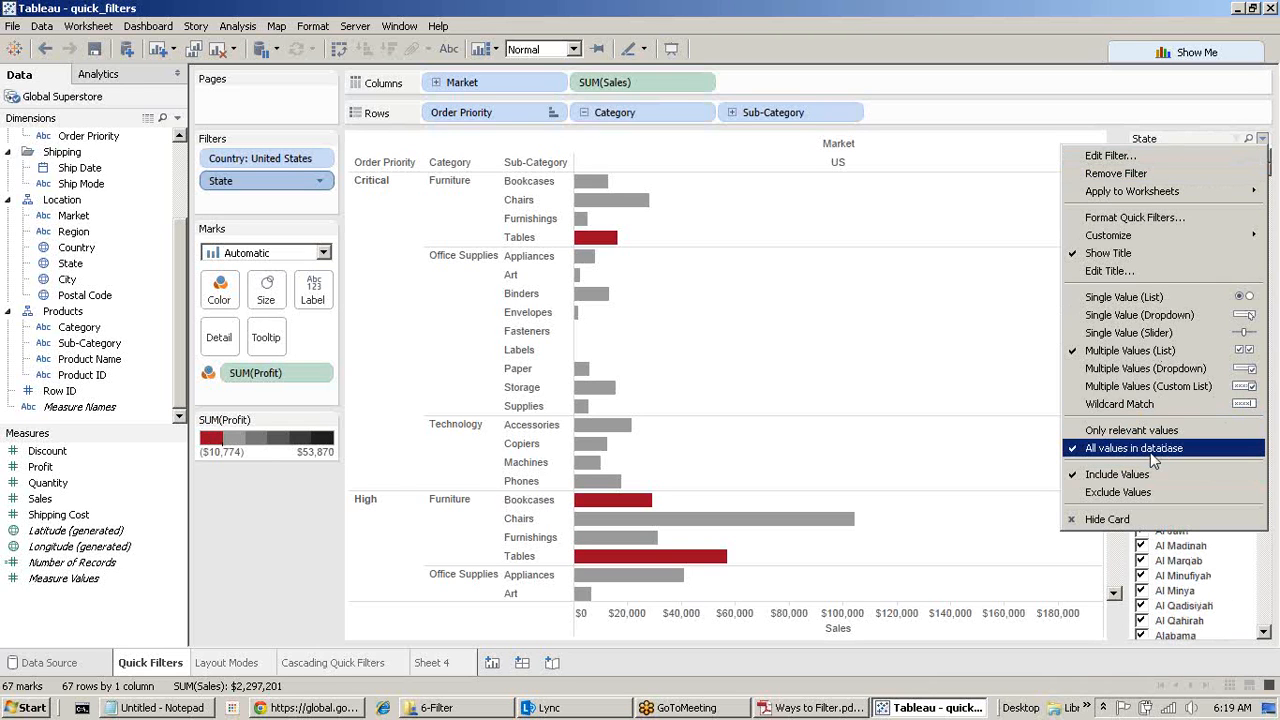
left_click(205, 527)
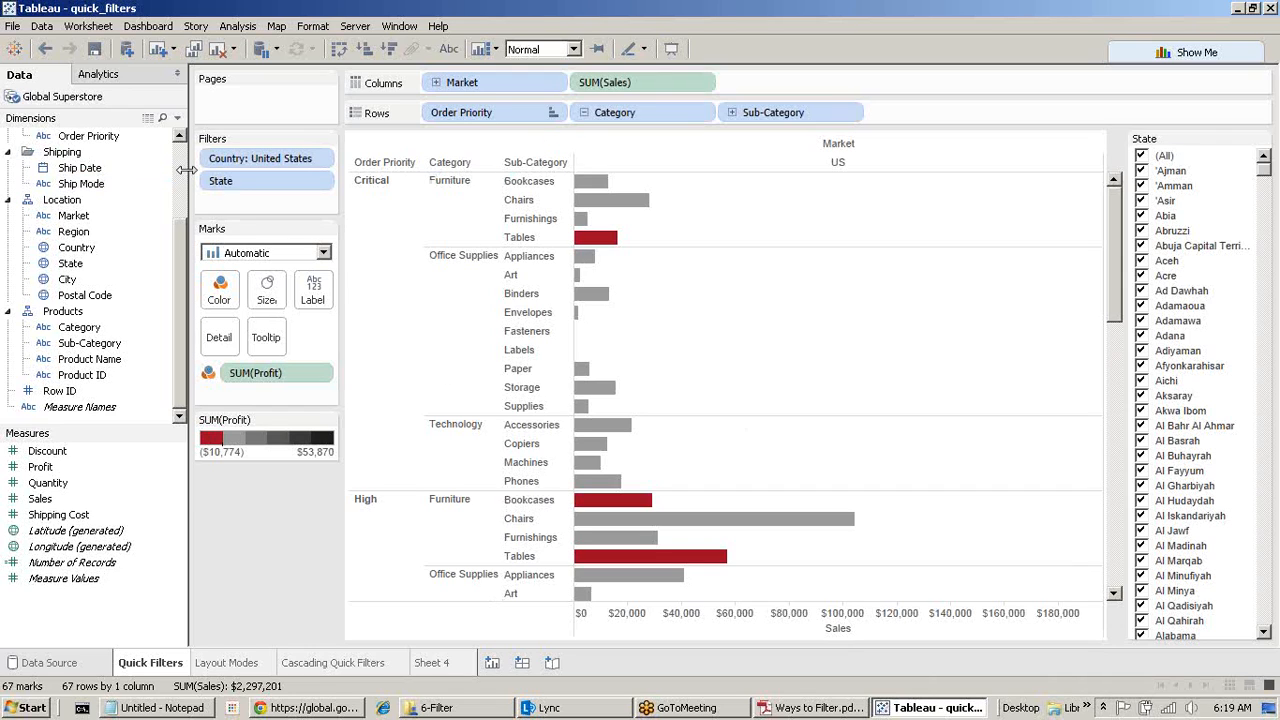
Limit the State quick filter to only relevant values and look over the states it offers
left_click(1263, 139)
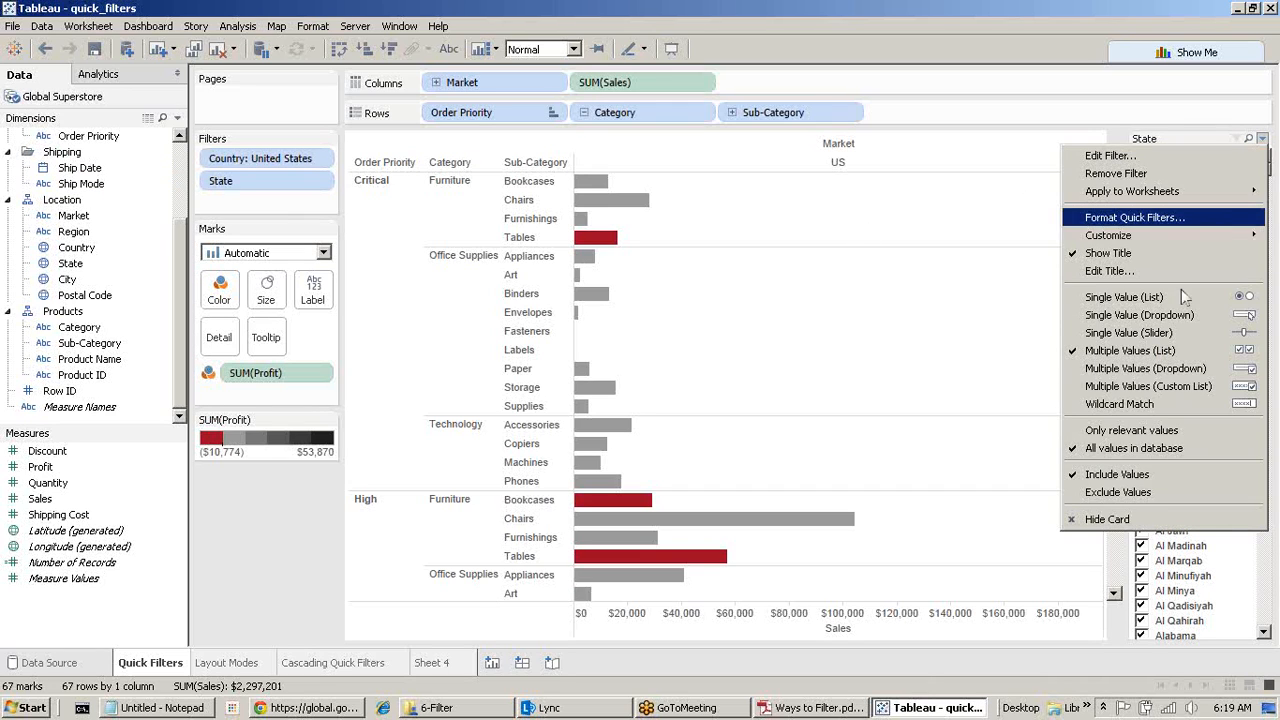
left_click(1140, 430)
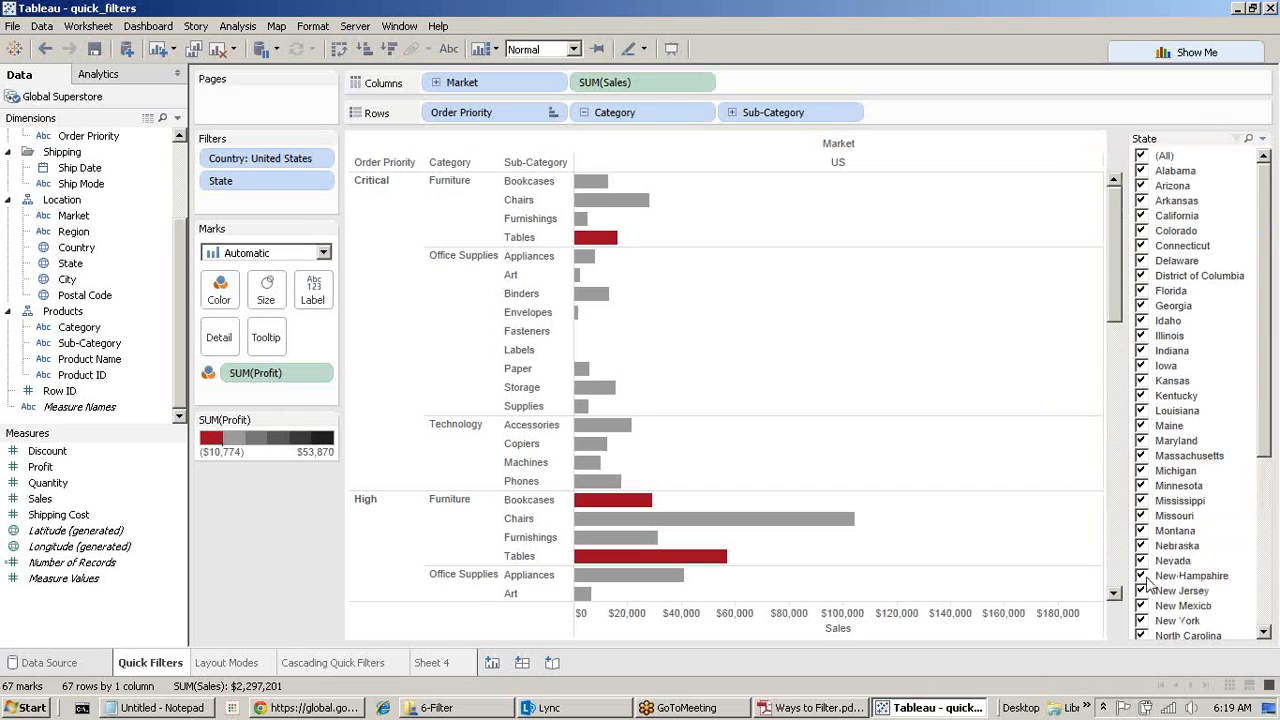
mouse_move(1267, 220)
left_mouse_down()
mouse_move(1264, 404)
mouse_move(1277, 200)
left_mouse_up()
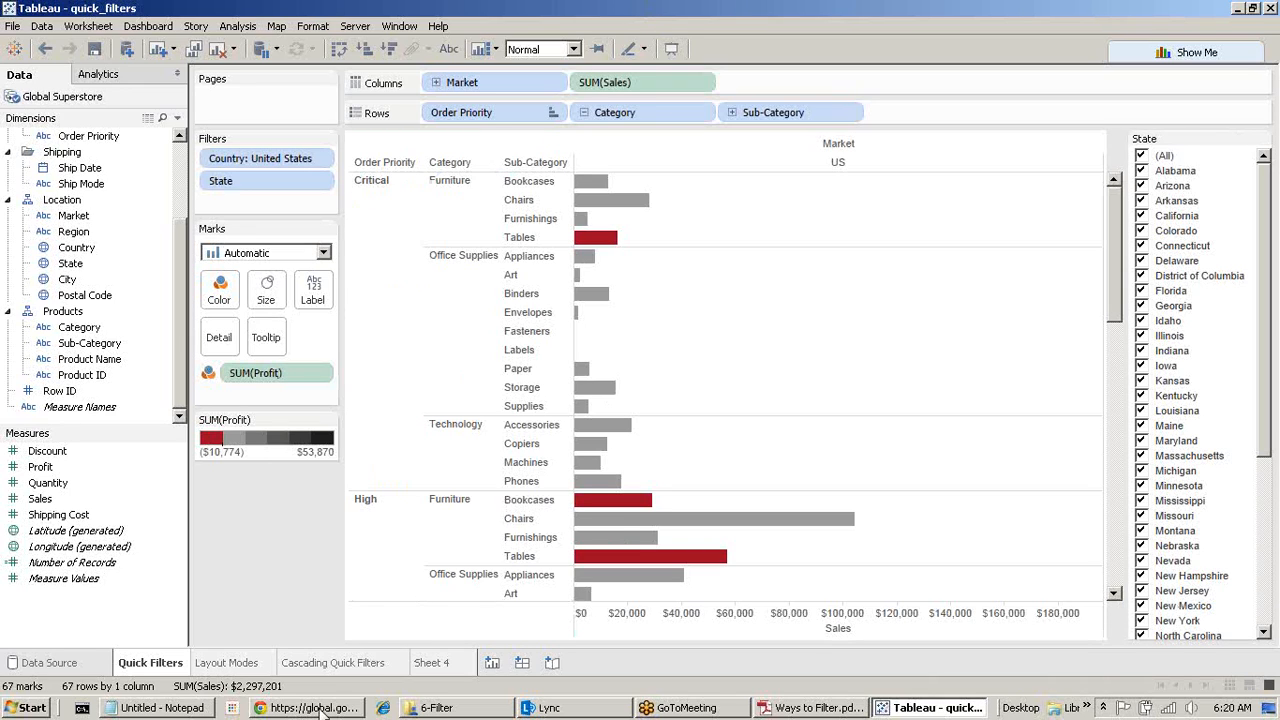
Switch to Notepad and add the sample query "select a , b, c from tb1 , jon tb3 where a-b" below the existing line
left_click(170, 708)
left_click(432, 370)
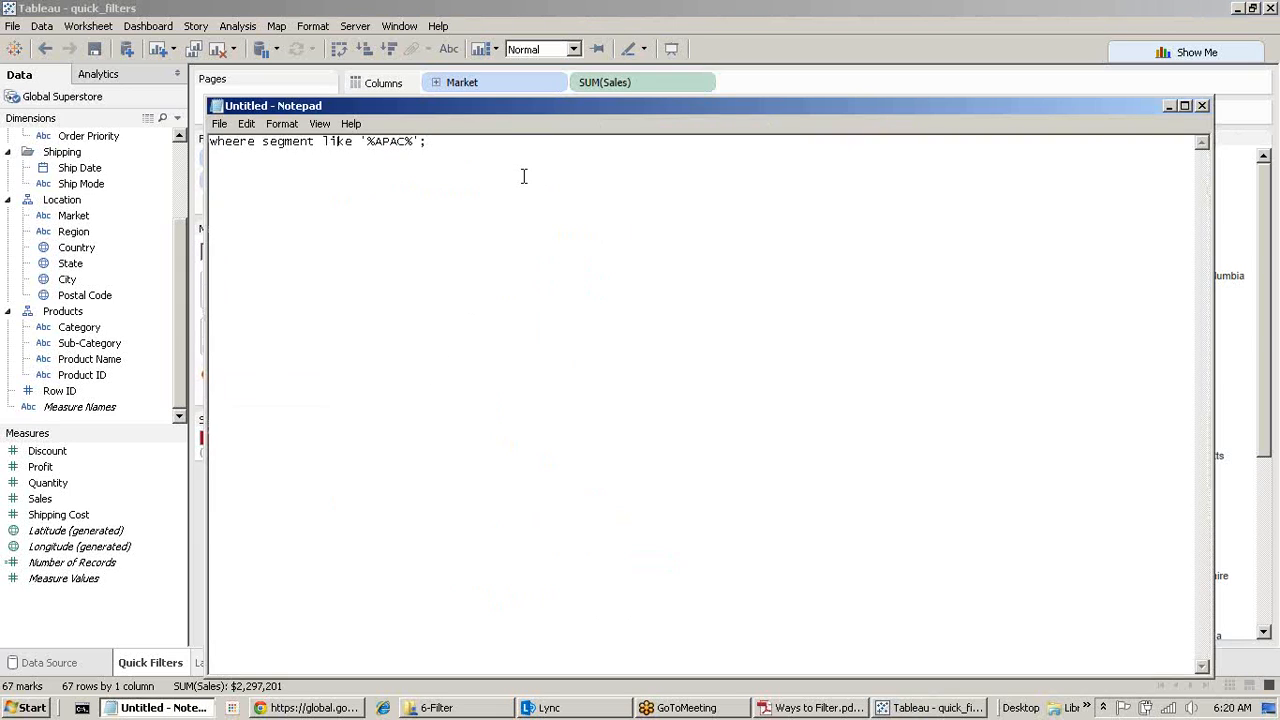
key("Return")
type("select a , b, c  ")
type("fro")
type("m tb1 , jon tb3")
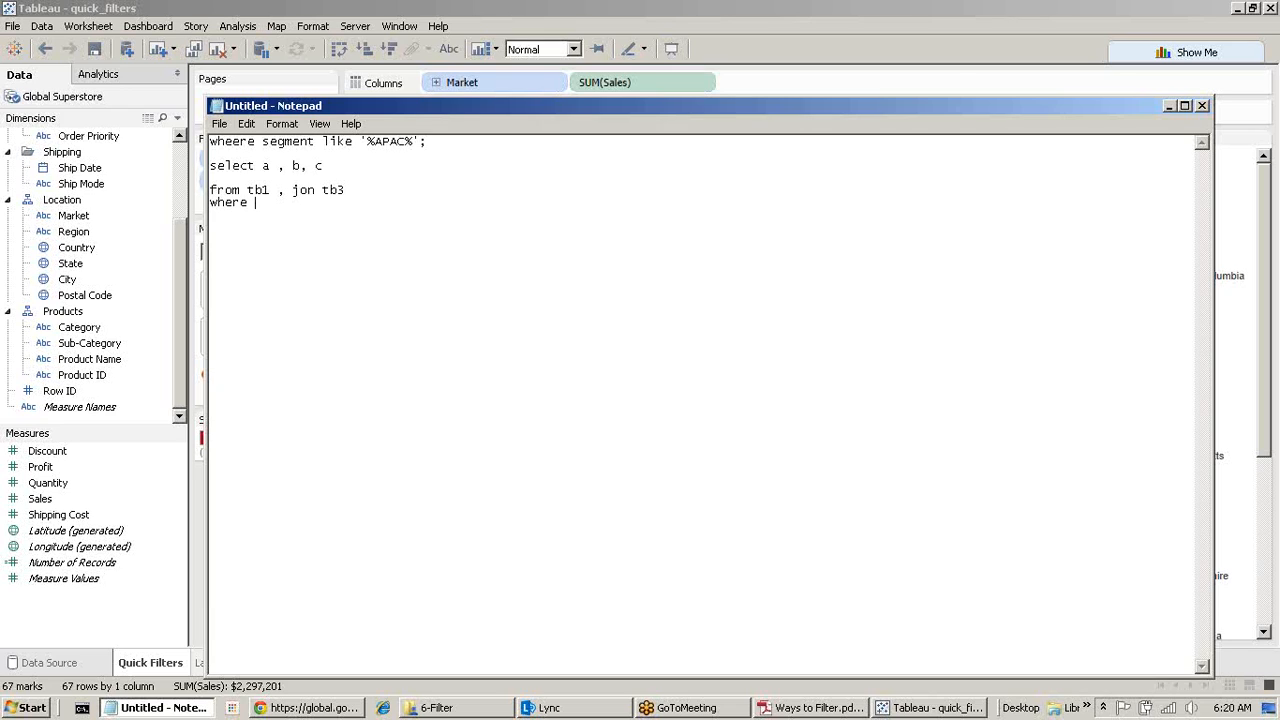
key("Return")
key("Return")
Enclose the sample query in parentheses on separate lines and add blank lines above it
type(")")
left_click(473, 142)
key("Return")
key("Return")
key("Return")
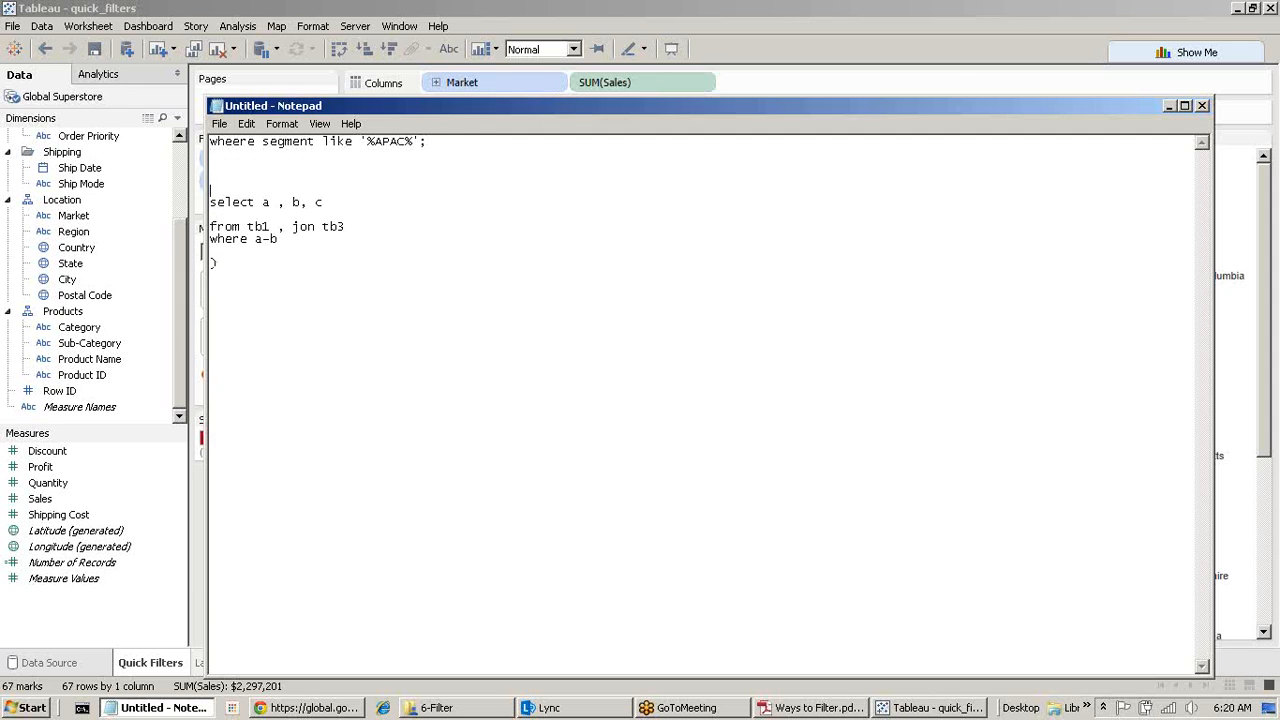
type("(")
Check the State quick filter's value options in Tableau and return to the Notepad query
key("alt+Tab")
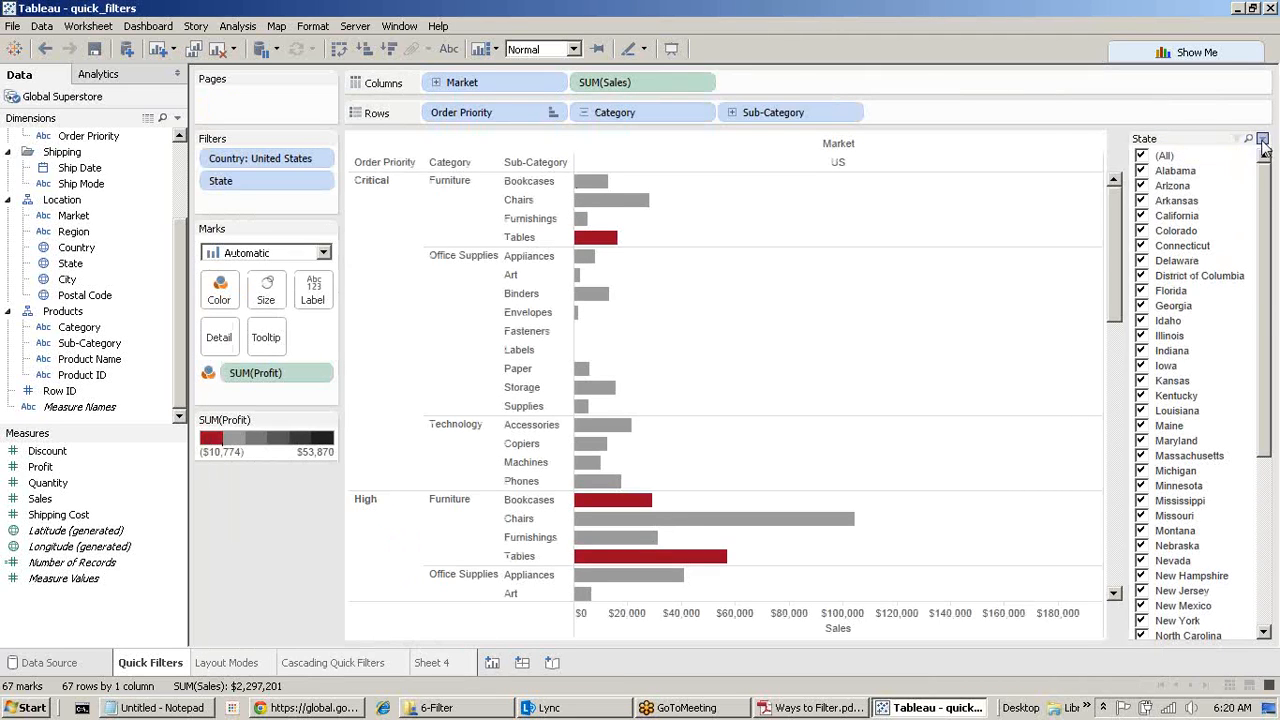
left_click(1262, 139)
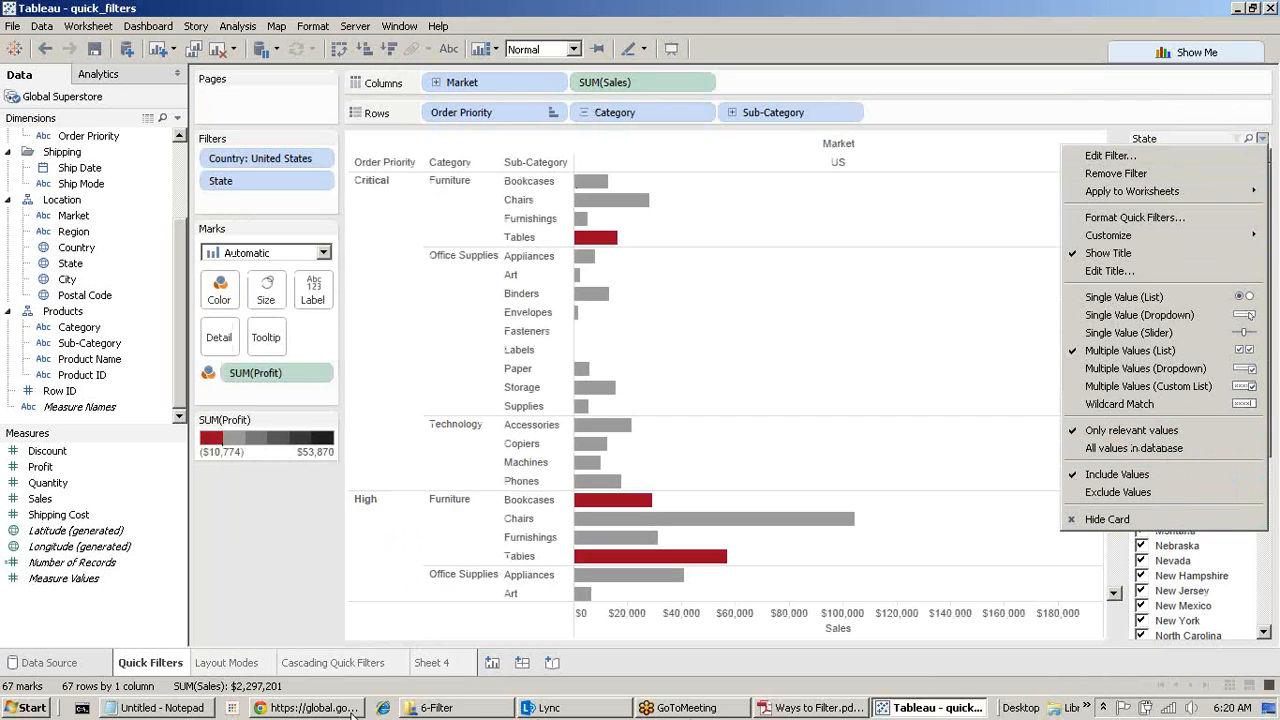
left_click(160, 708)
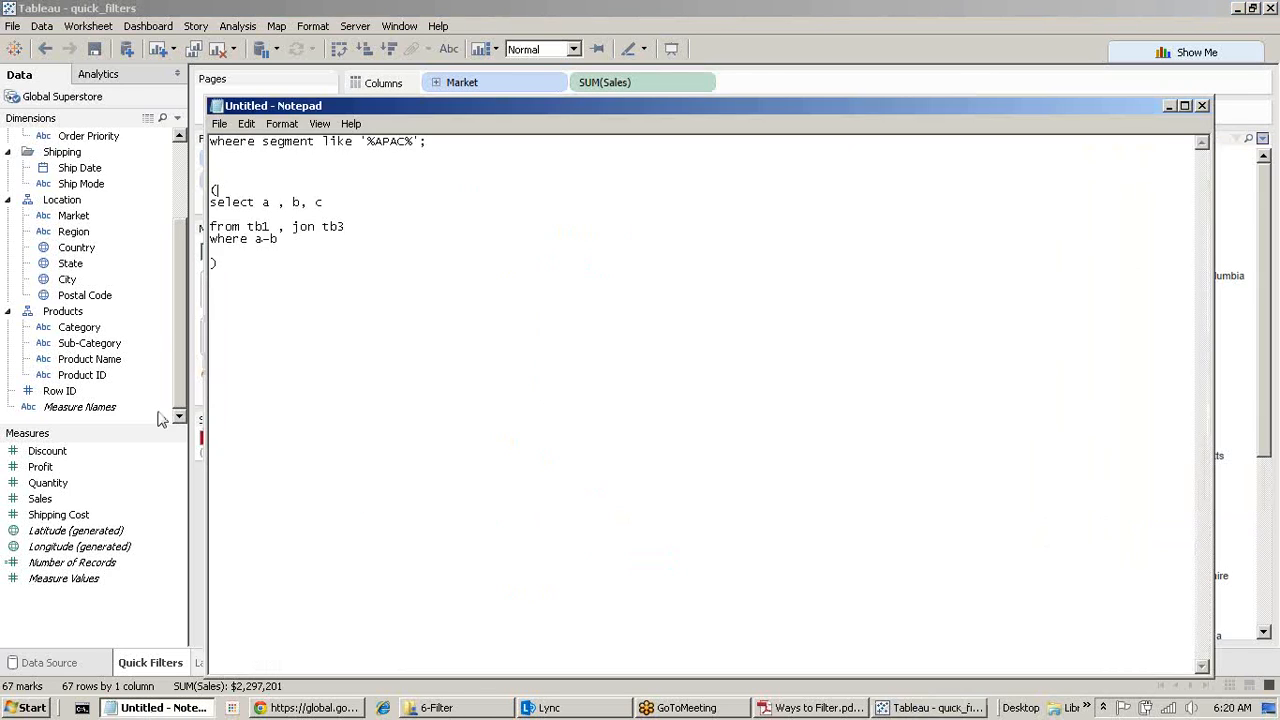
Add the outer statement "select distinct state from" above the parenthesized subquery
left_click(231, 174)
key("Return")
type("sele")
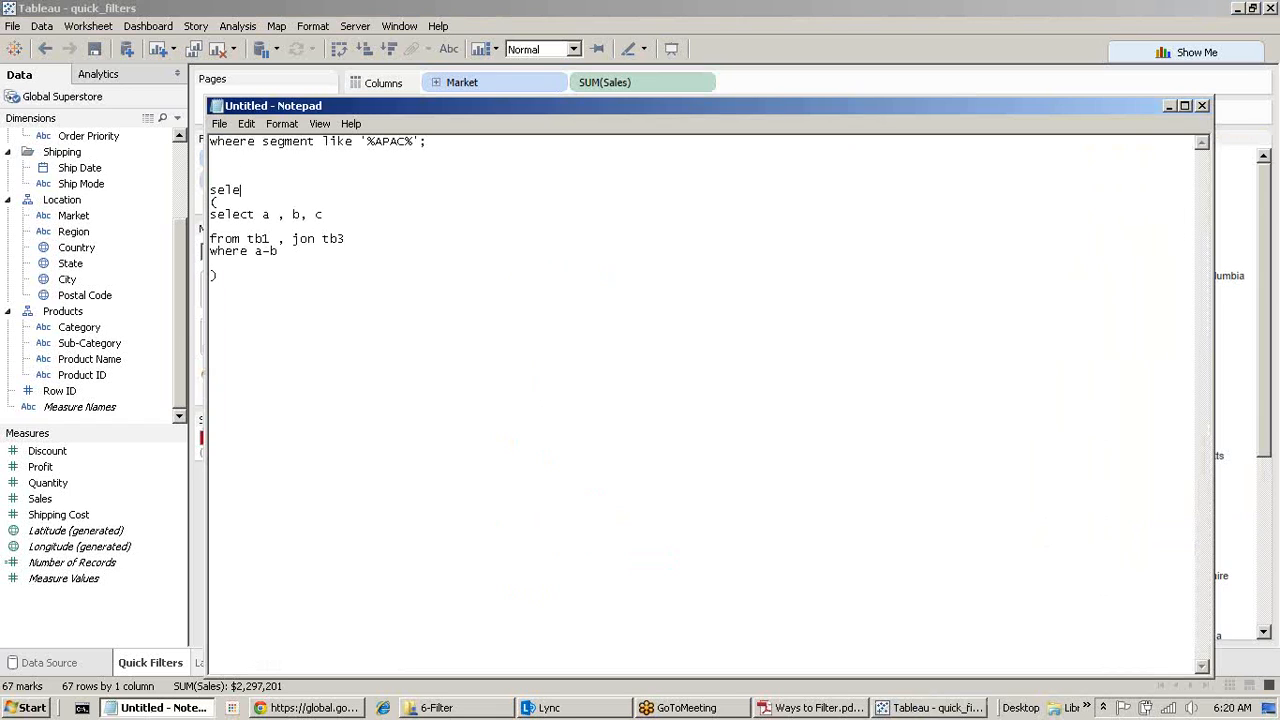
type("ct distinct state frim")
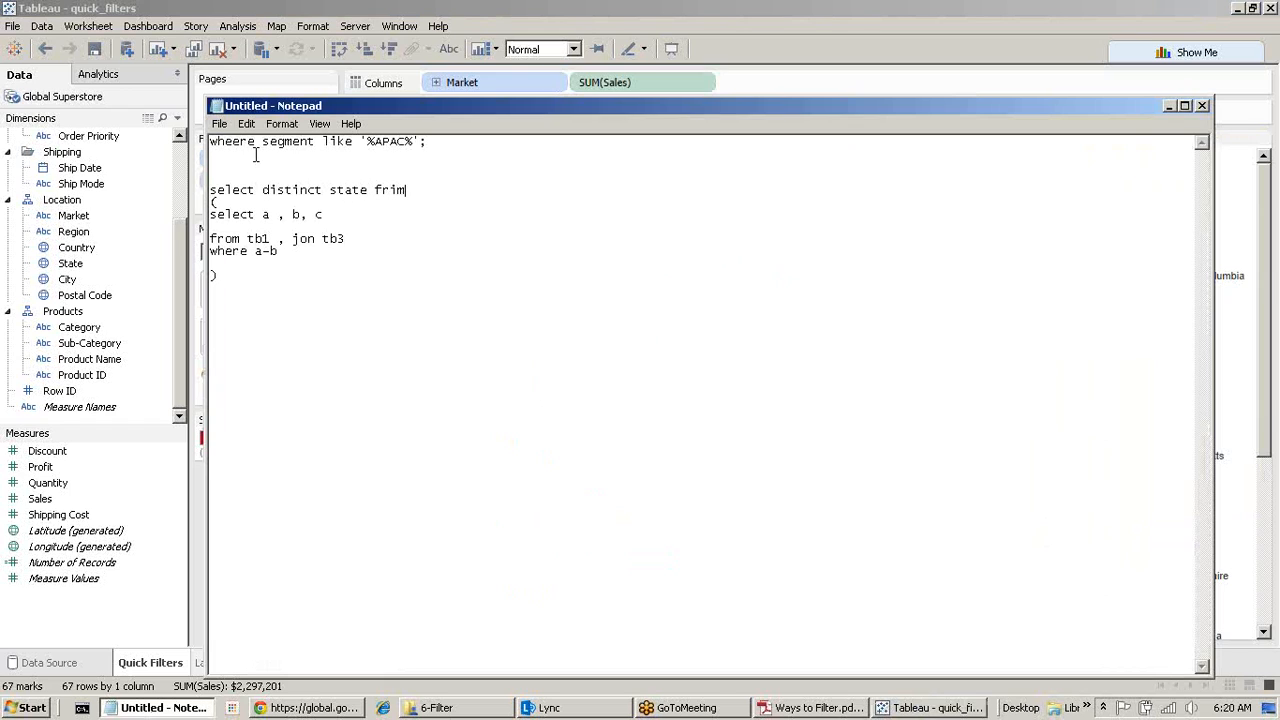
double_click(397, 190)
type("from")
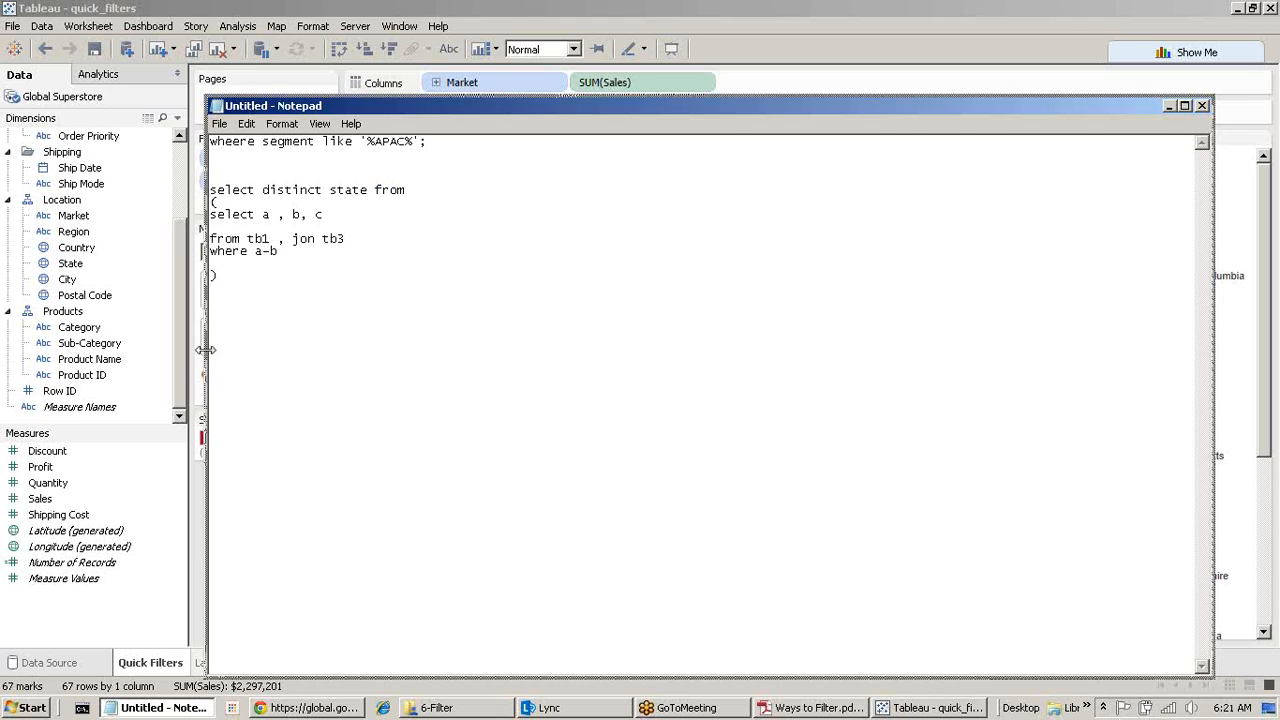
Examine the complete nested query and its parenthesized subquery by highlighting each
left_click_drag(217, 275, 192, 186)
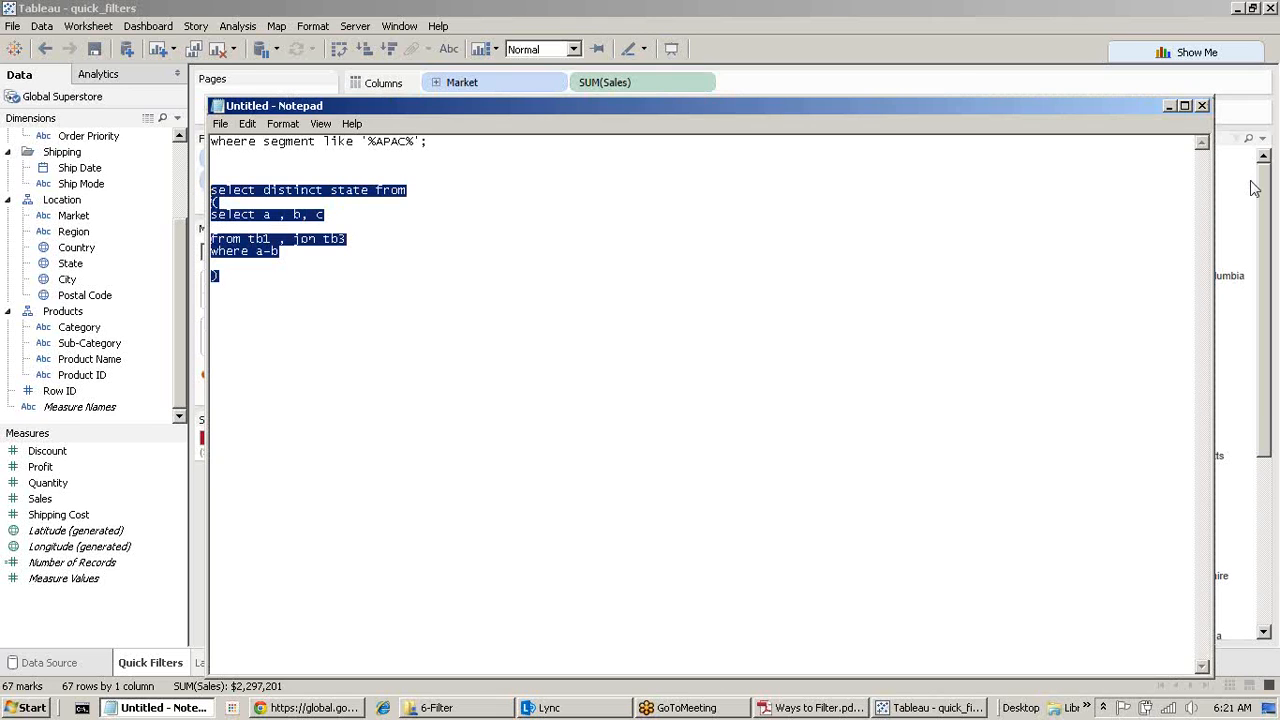
left_click(494, 294)
left_click_drag(211, 202, 218, 288)
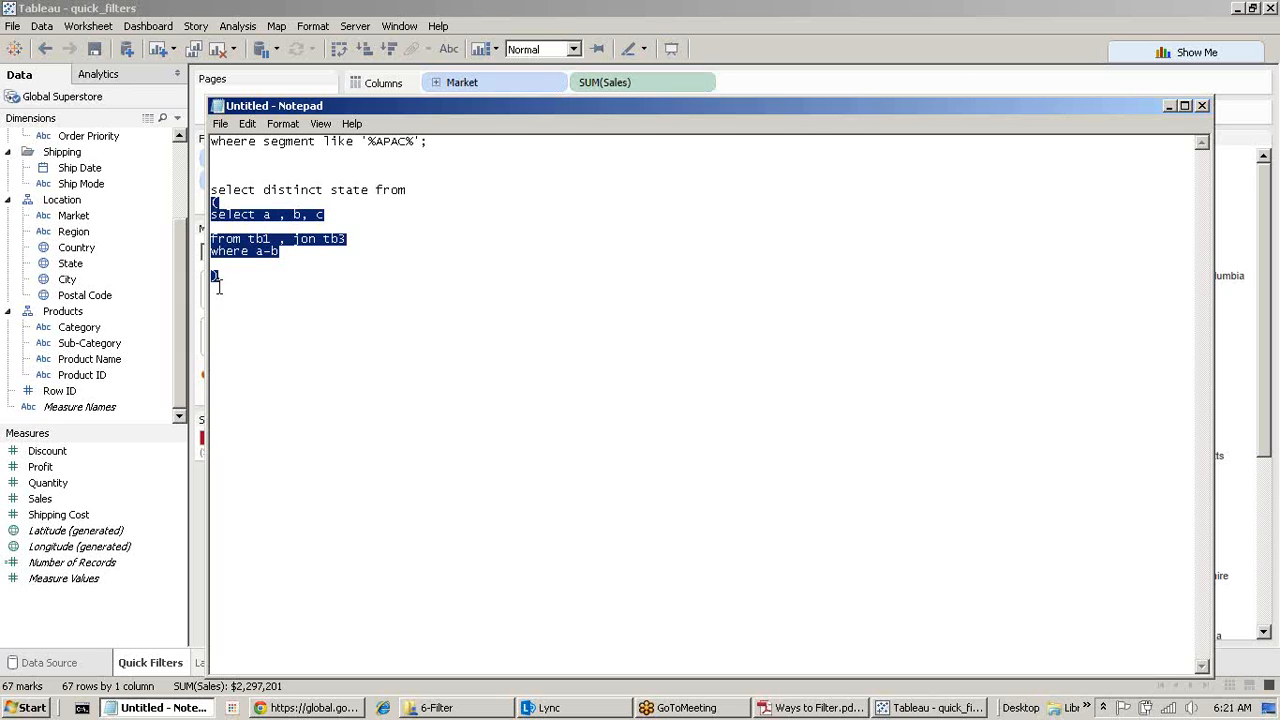
left_click(310, 192)
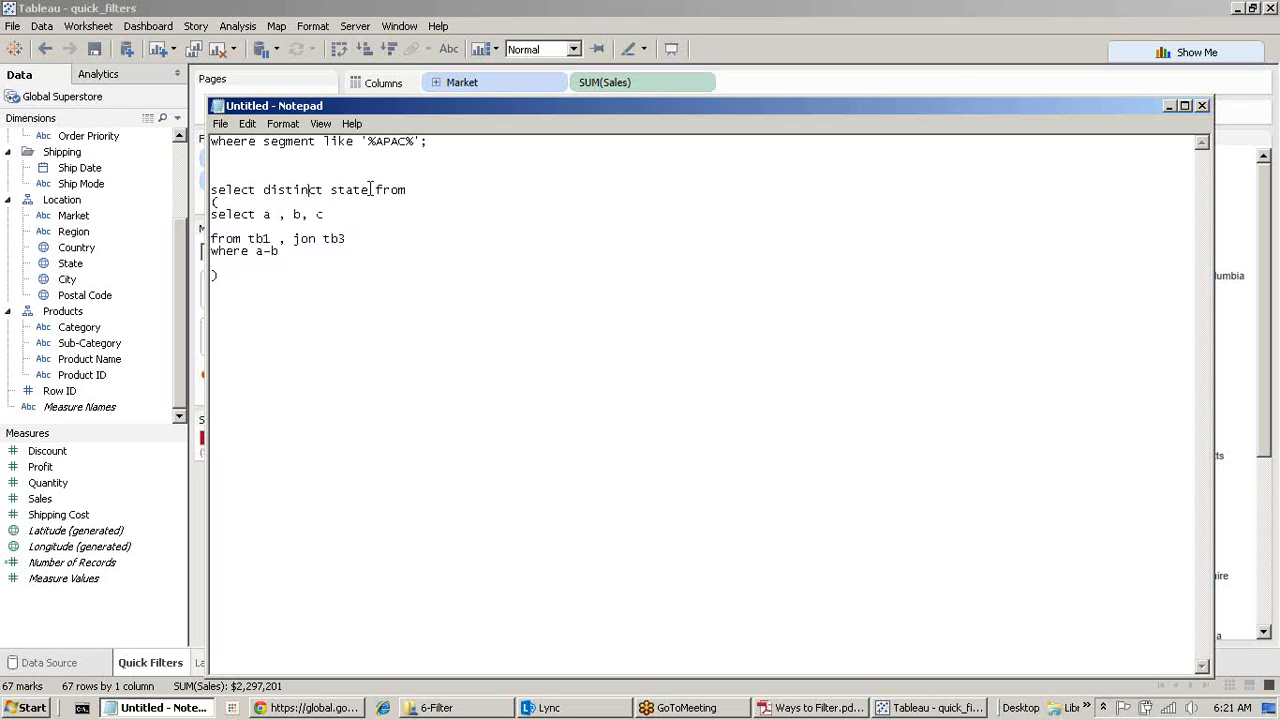
Write the comparison query "select distinct state from state_tbl;" below the nested query, highlight it, and delete it
left_click_drag(369, 190, 212, 190)
key("ctrl+c")
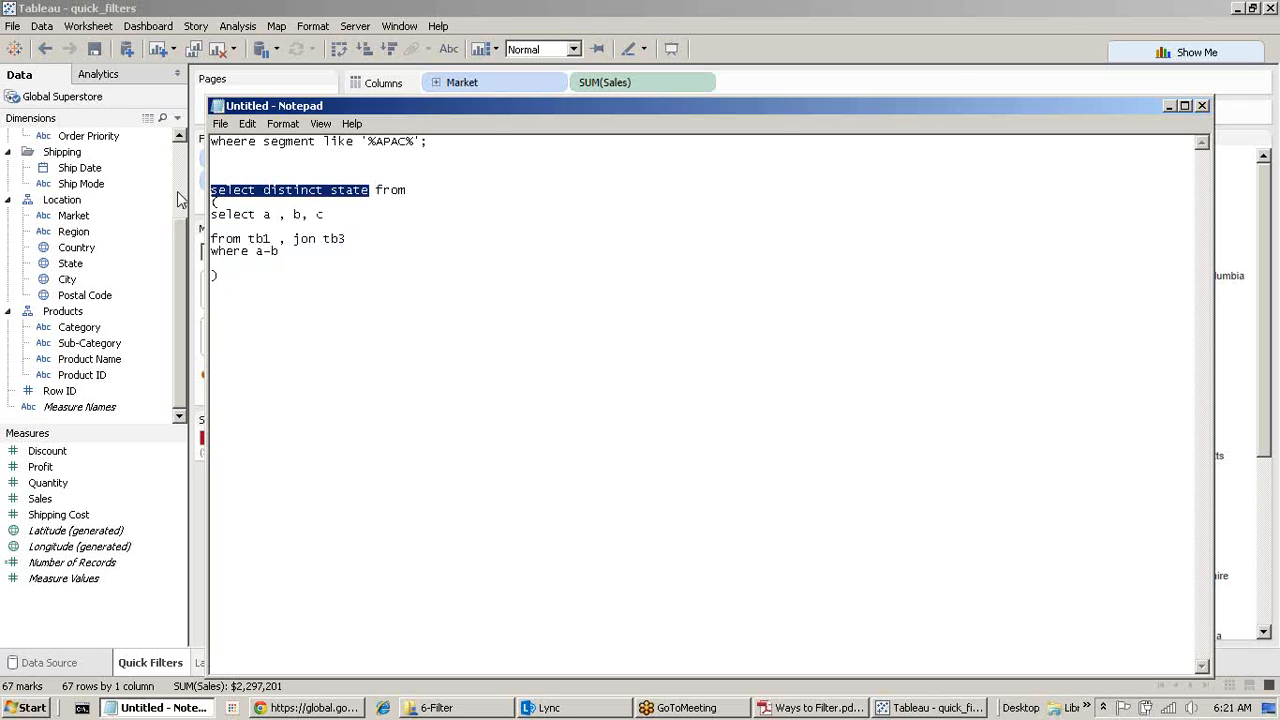
left_click(263, 329)
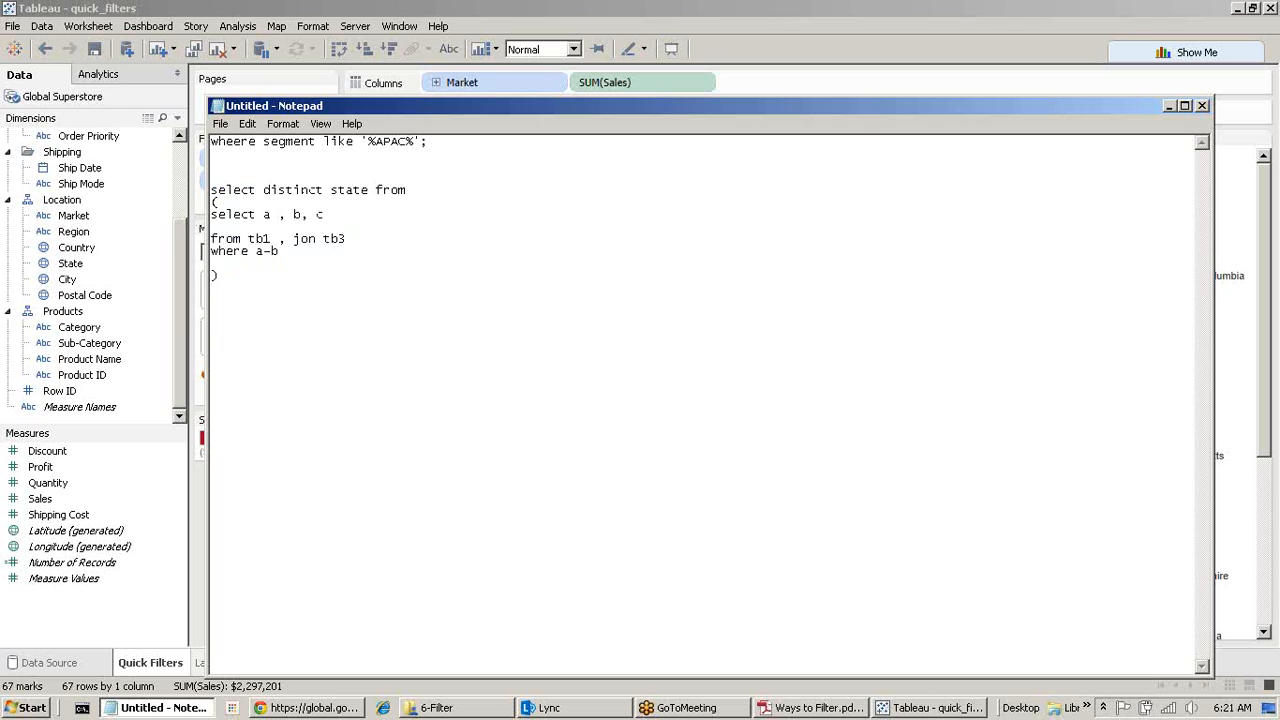
key("ctrl+v")
type("from st")
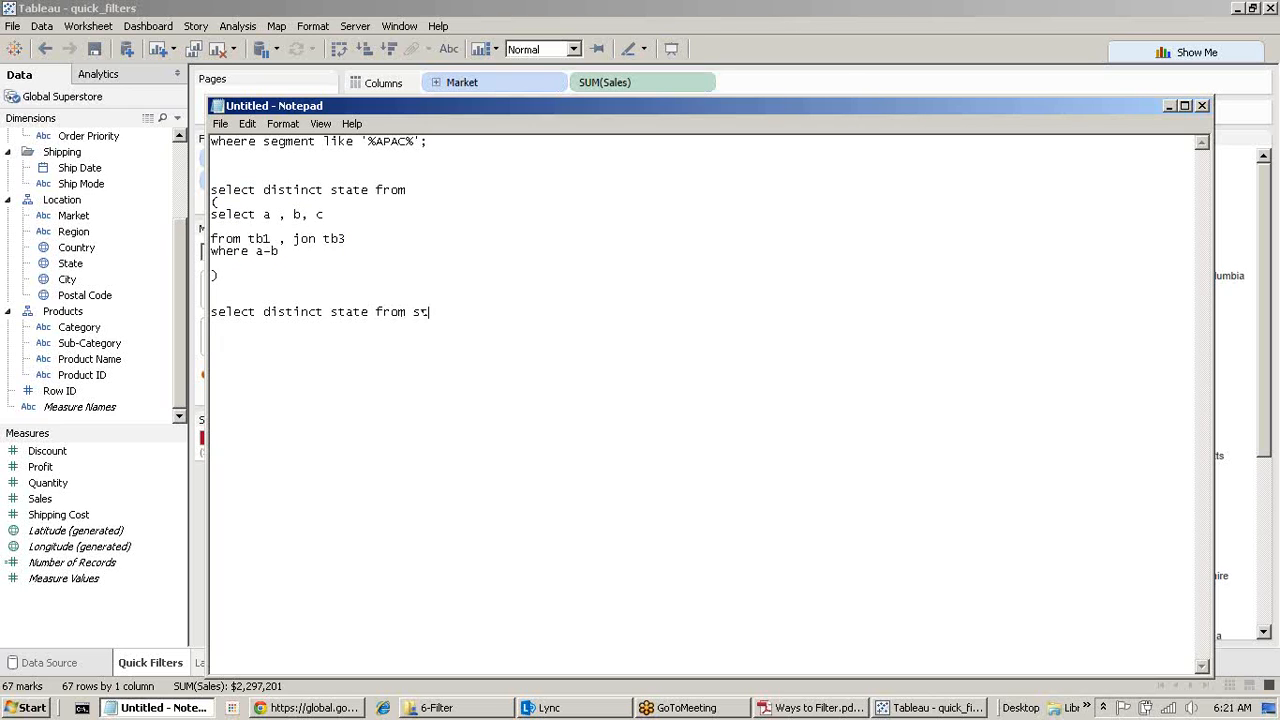
type("ate_tbl;")
left_click_drag(496, 313, 210, 313)
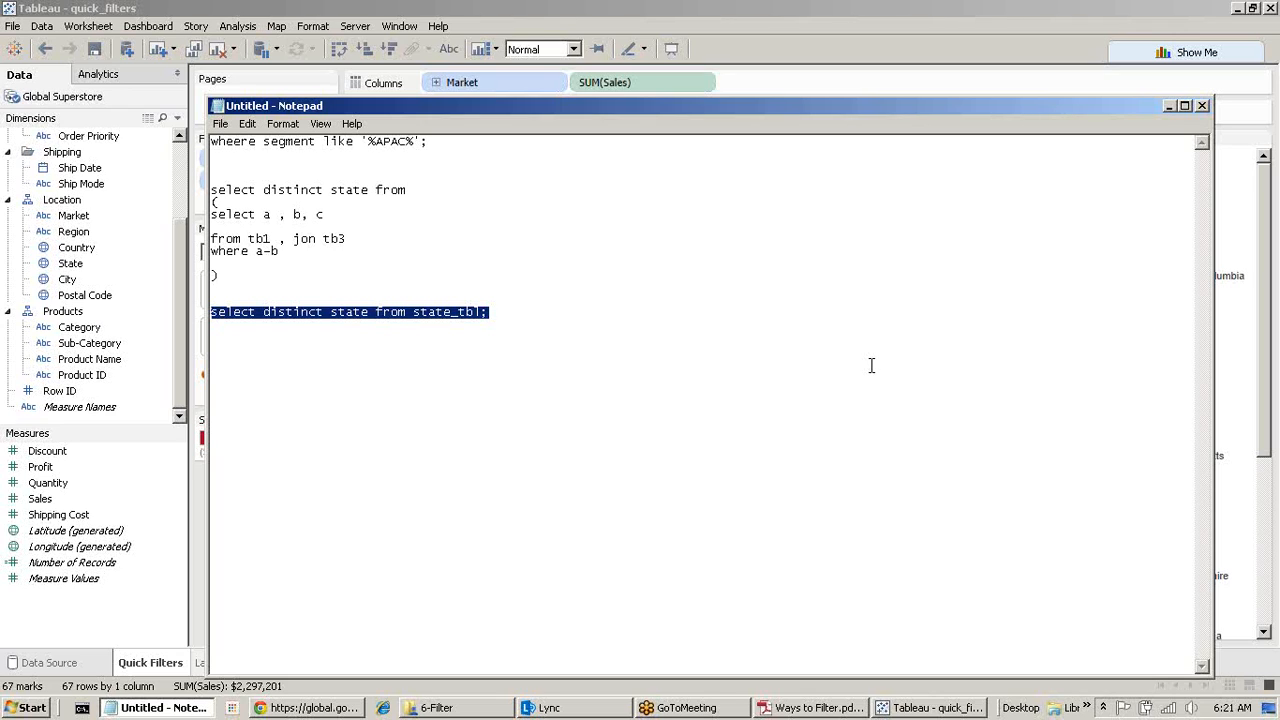
key("Delete")
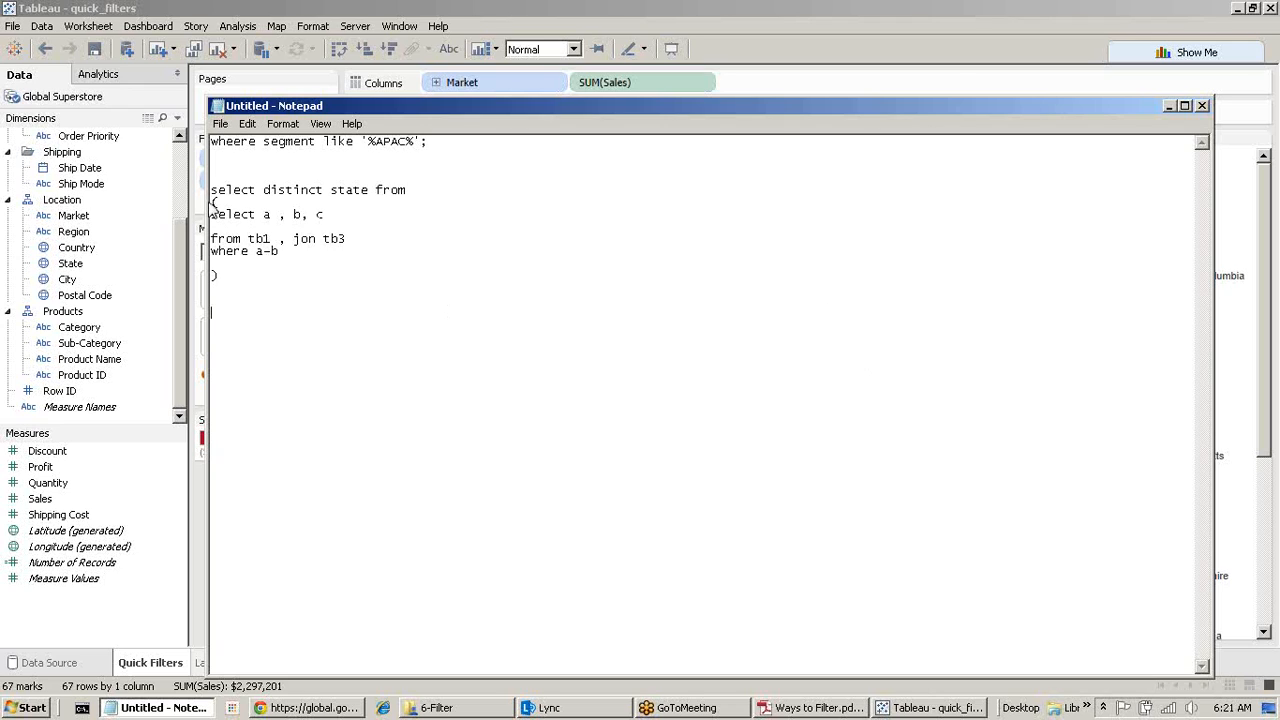
Compare the parenthesized subquery in Notepad with the State quick filter in Tableau, ending in Tableau
left_click_drag(211, 202, 229, 301)
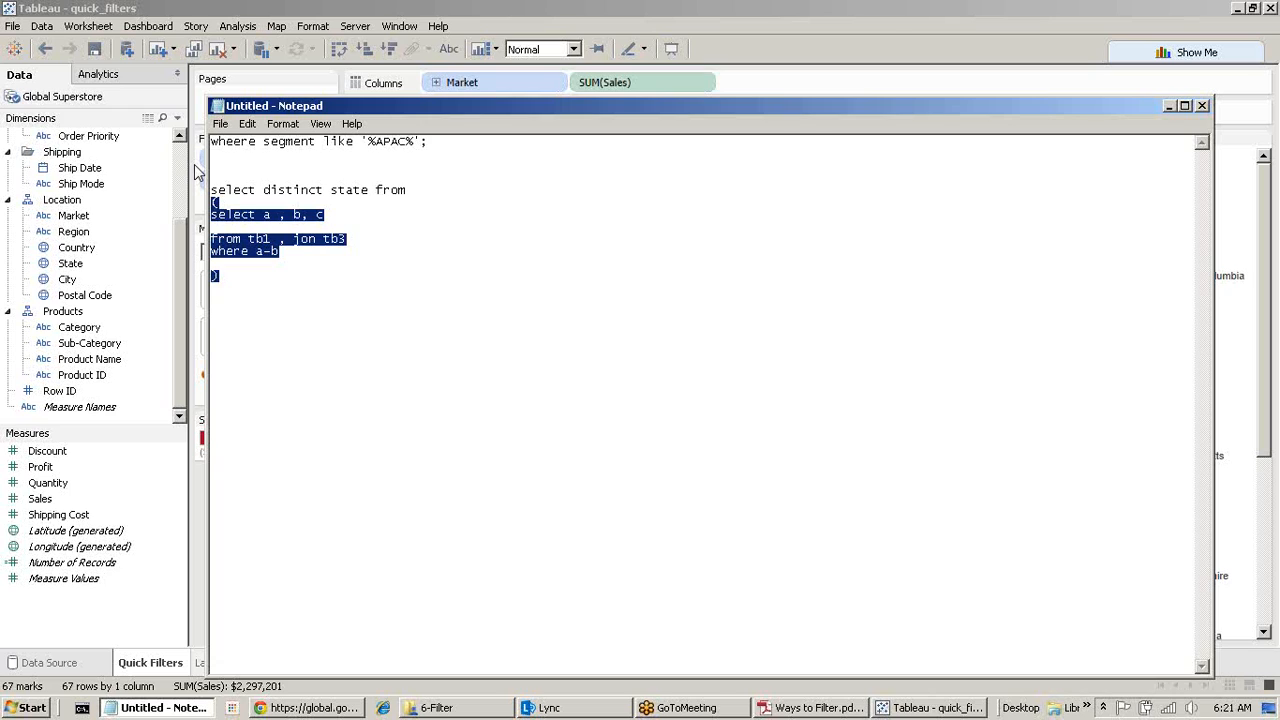
left_click(1168, 106)
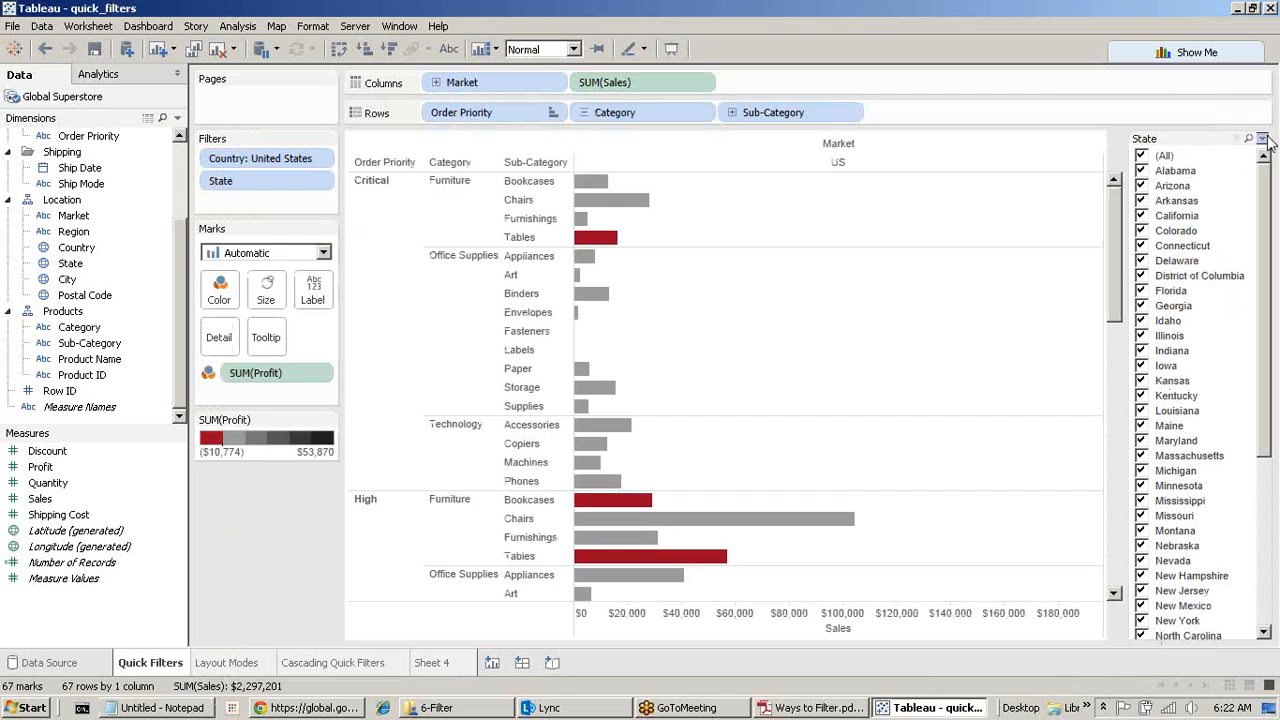
mouse_move(508, 708)
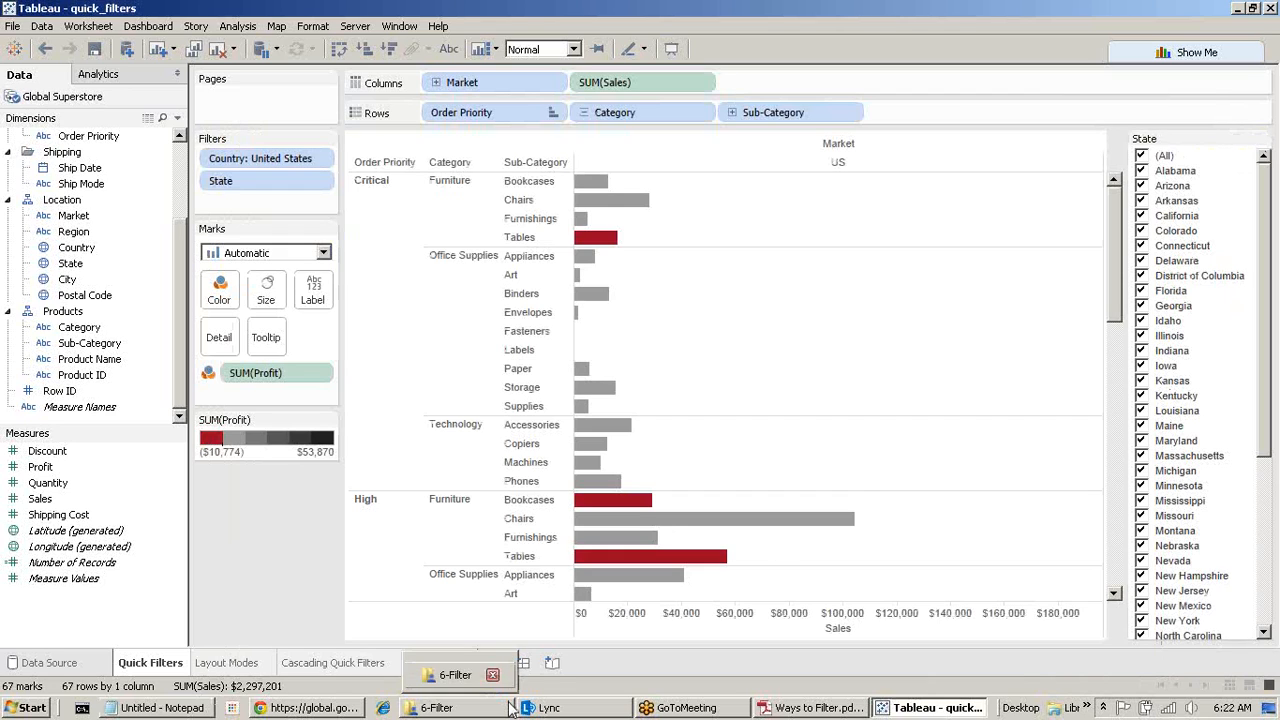
left_click(210, 710)
left_click(302, 189)
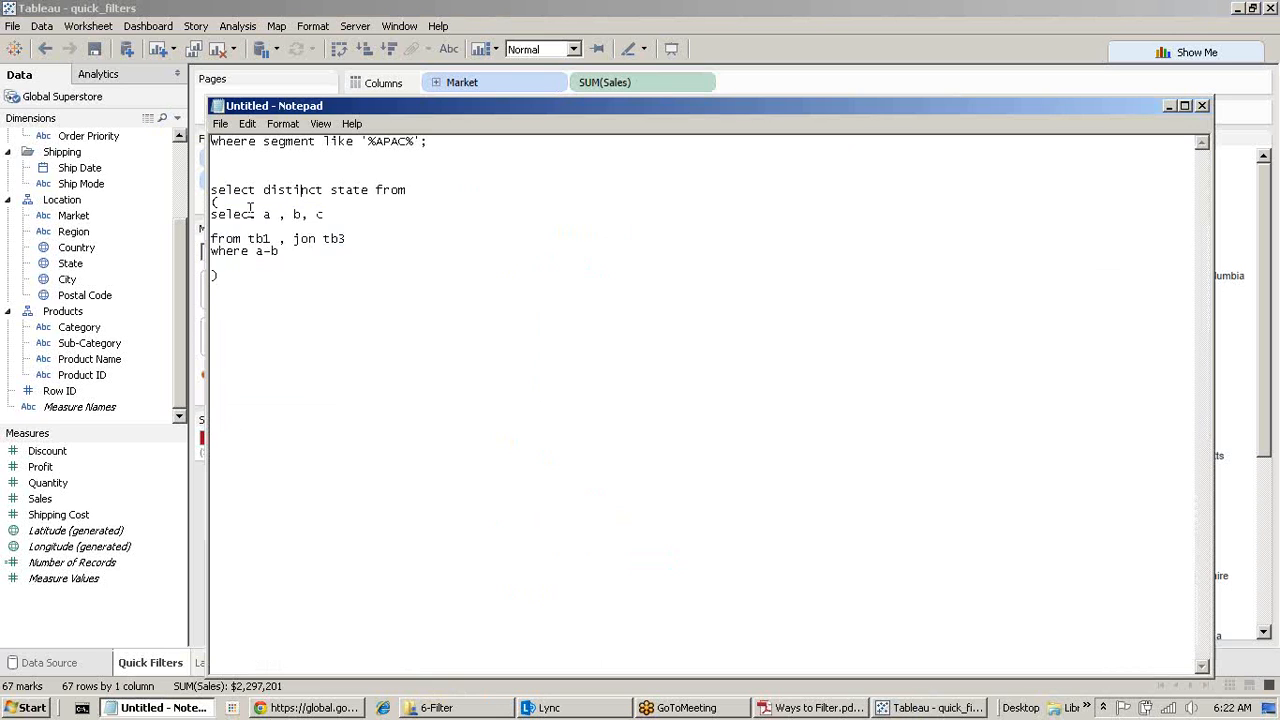
left_click_drag(212, 201, 228, 300)
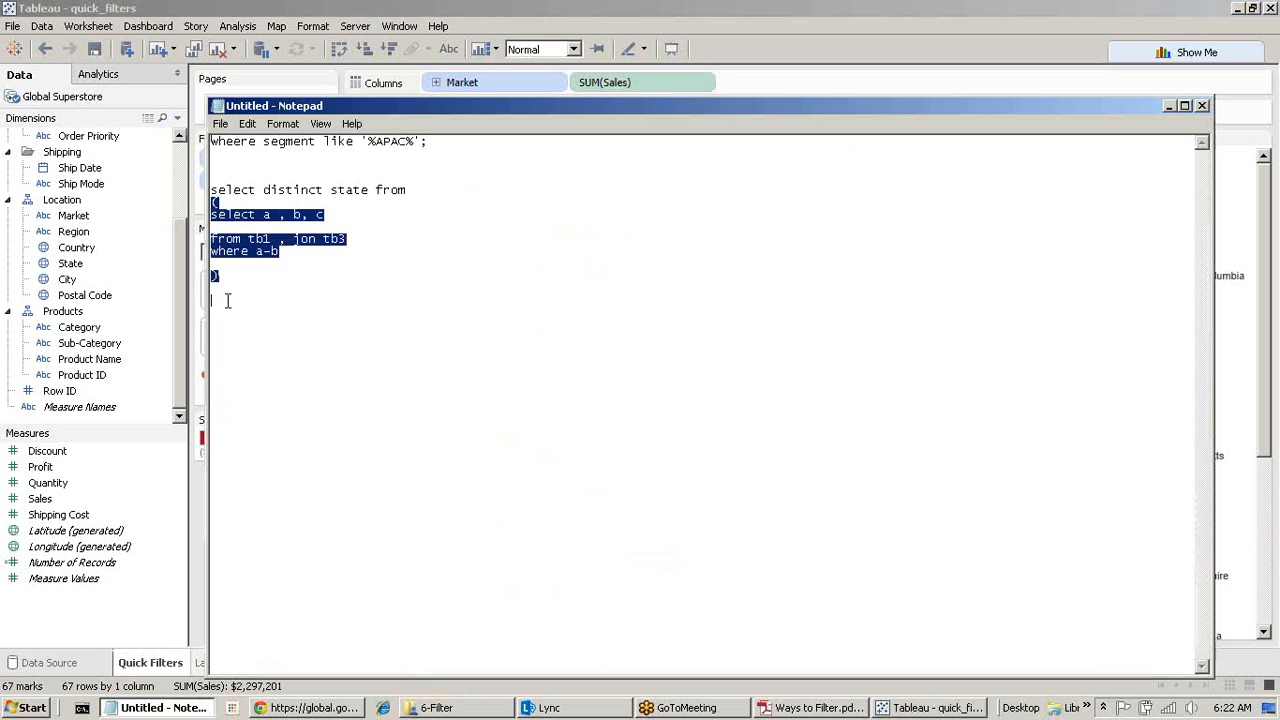
left_click(157, 710)
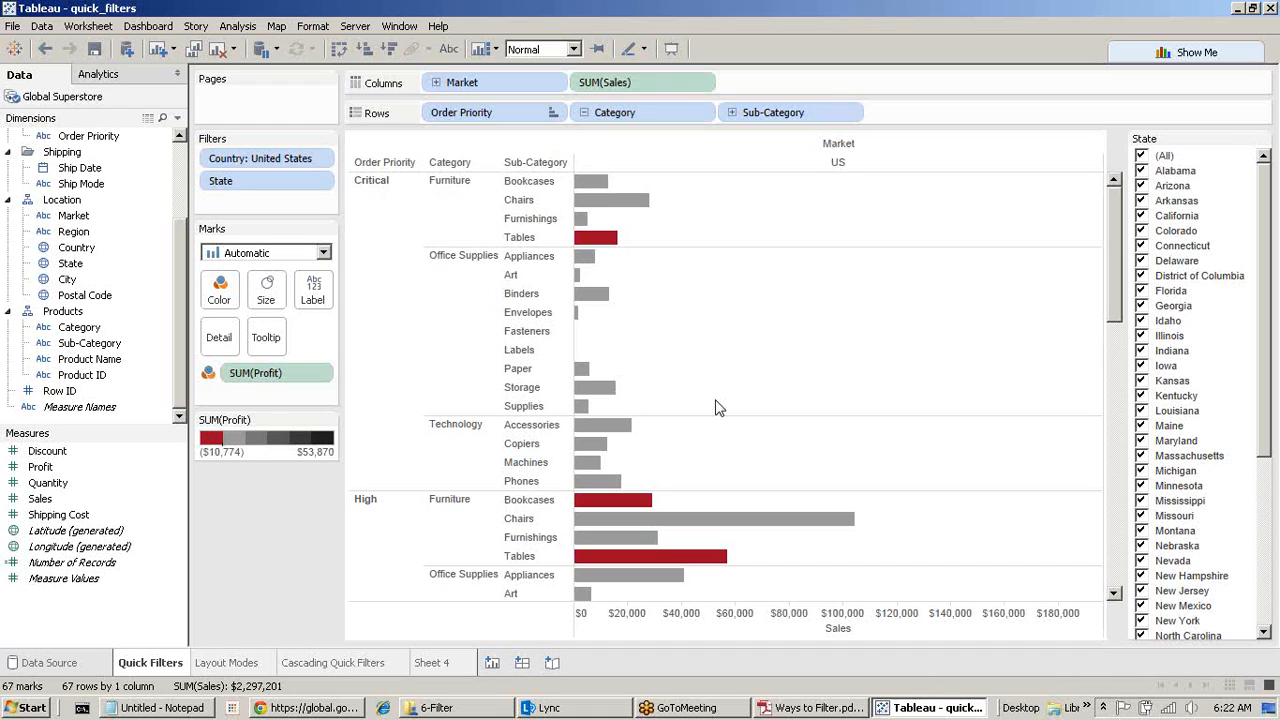
Show the Country quick filter and place it above the State quick filter
left_click(319, 158)
left_click(300, 206)
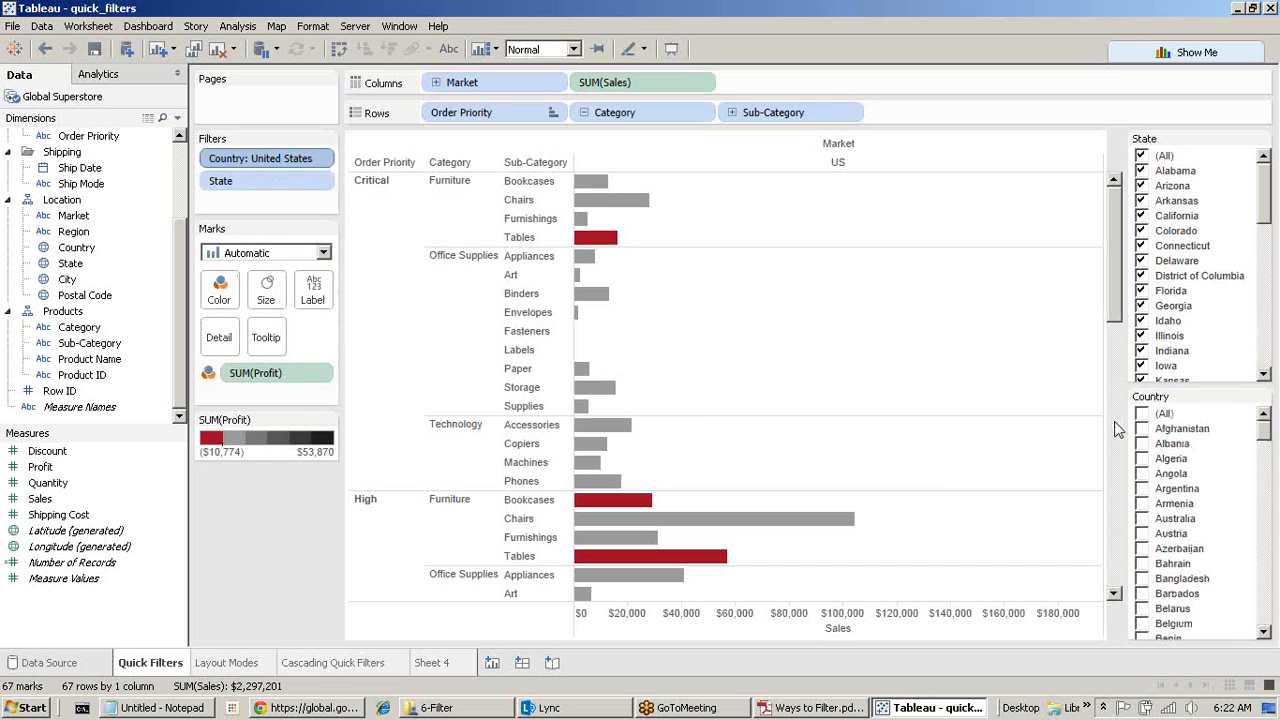
left_click_drag(1153, 397, 1210, 150)
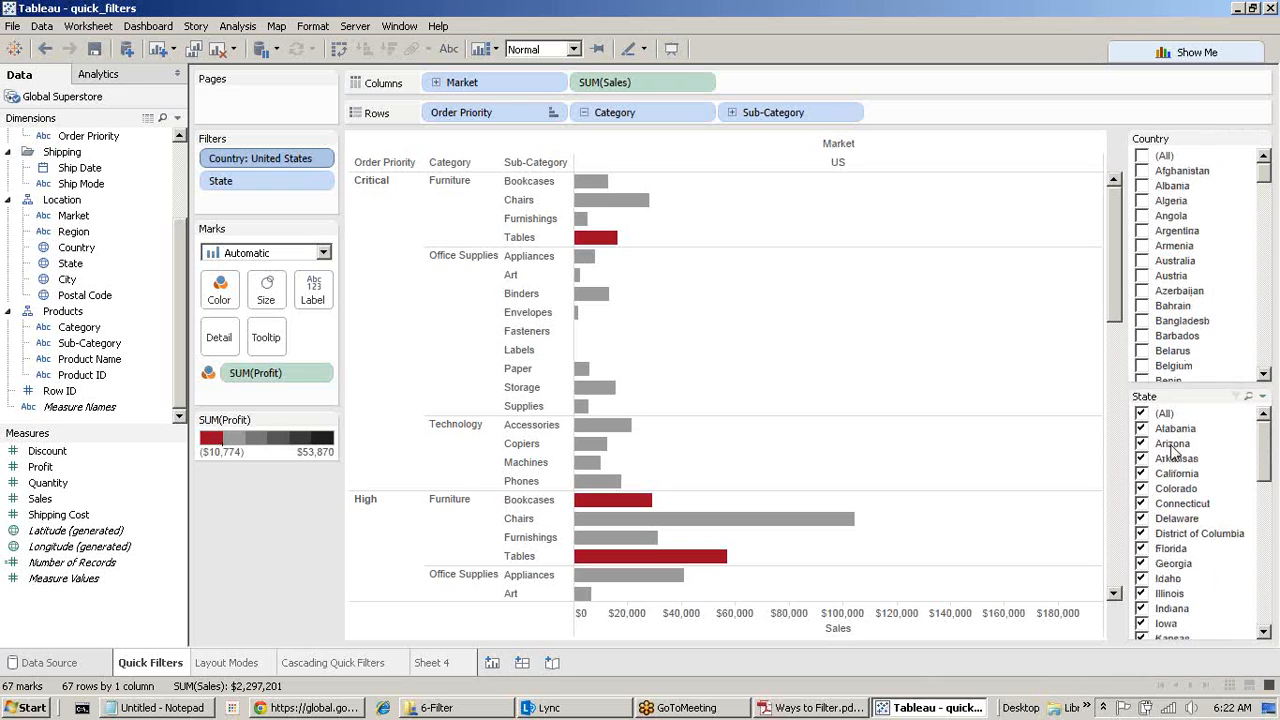
Set both the State and Country quick filters to show all values in the database
left_click(1262, 396)
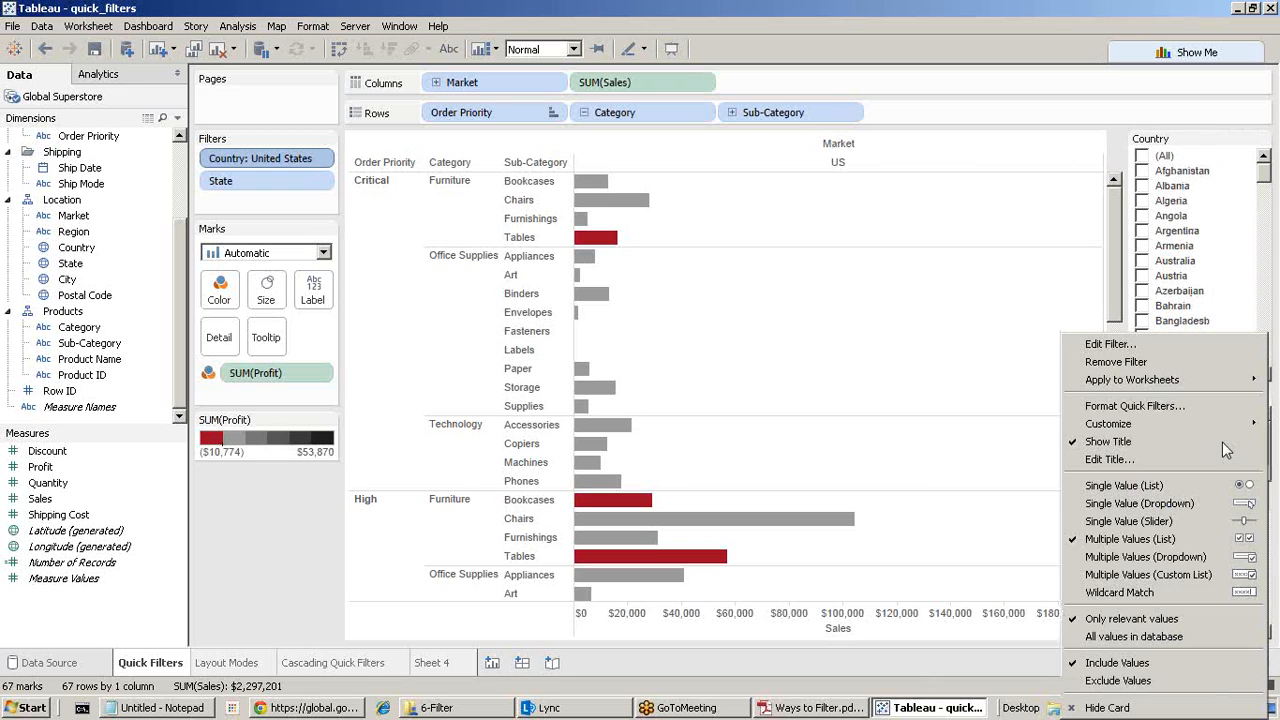
left_click(1130, 637)
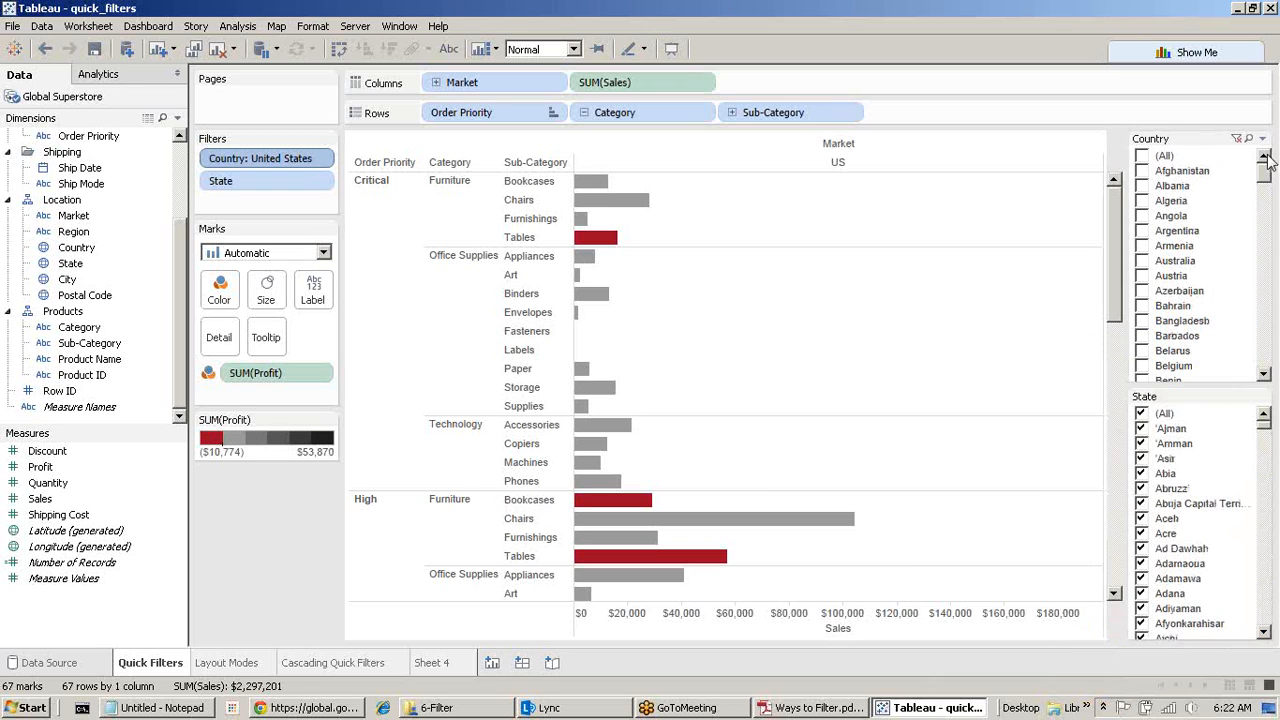
left_click(1262, 139)
left_click(1160, 448)
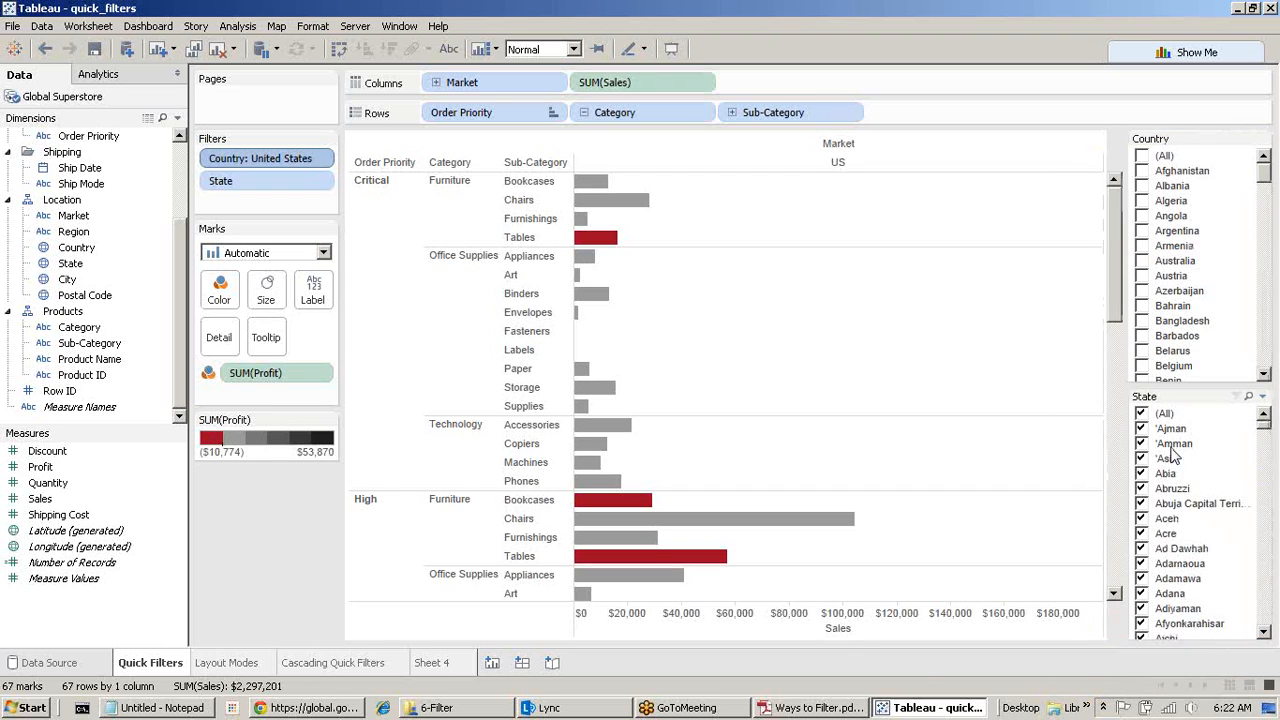
Select all countries, clear them, and filter to Afghanistan only while checking the State list
mouse_move(1265, 175)
left_mouse_down()
mouse_move(1274, 362)
mouse_move(1266, 164)
left_mouse_up()
left_click(1143, 157)
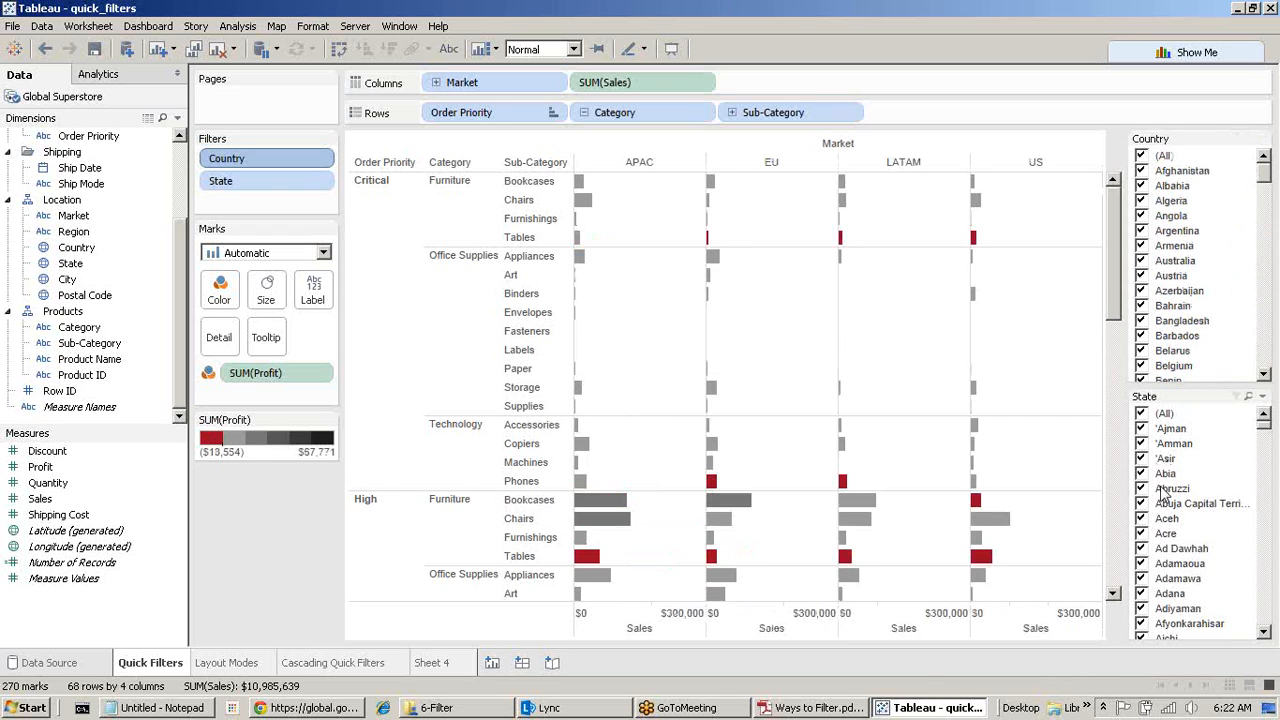
left_click(1143, 157)
left_click(1143, 171)
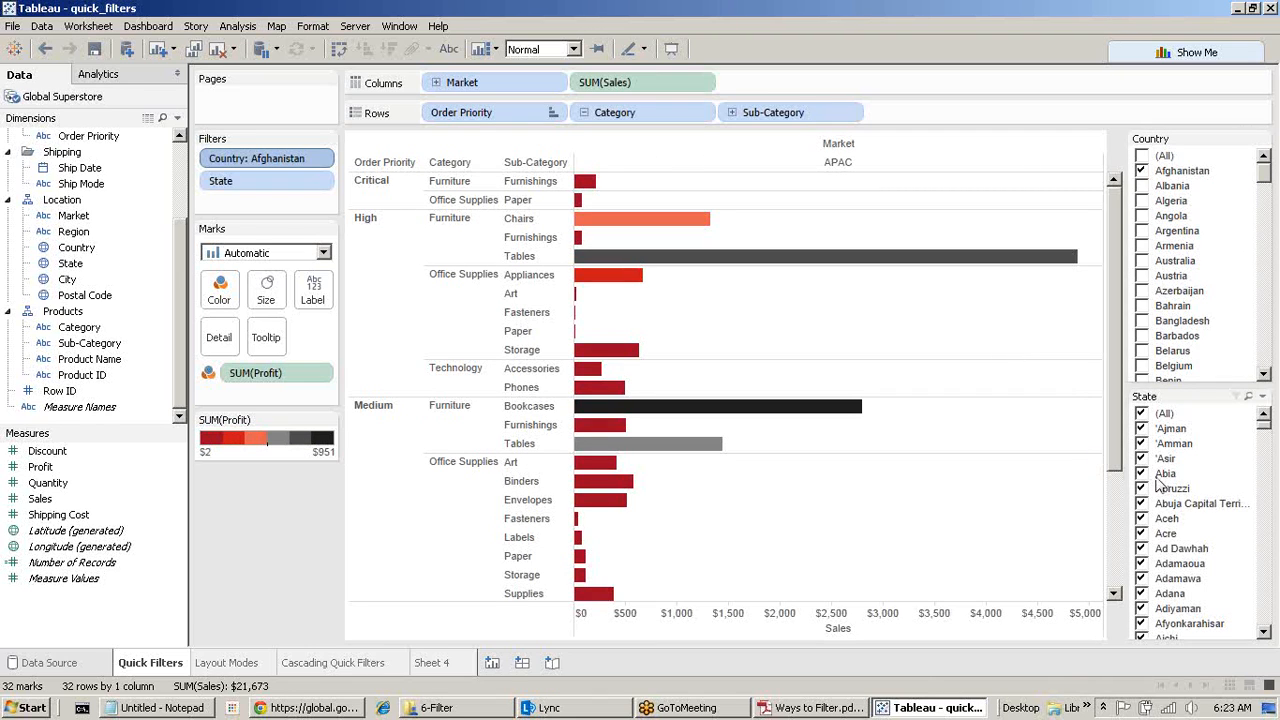
left_click_drag(1265, 425, 1268, 392)
Limit the State quick filter to only relevant values and change the Country selection to Australia
left_click(1262, 397)
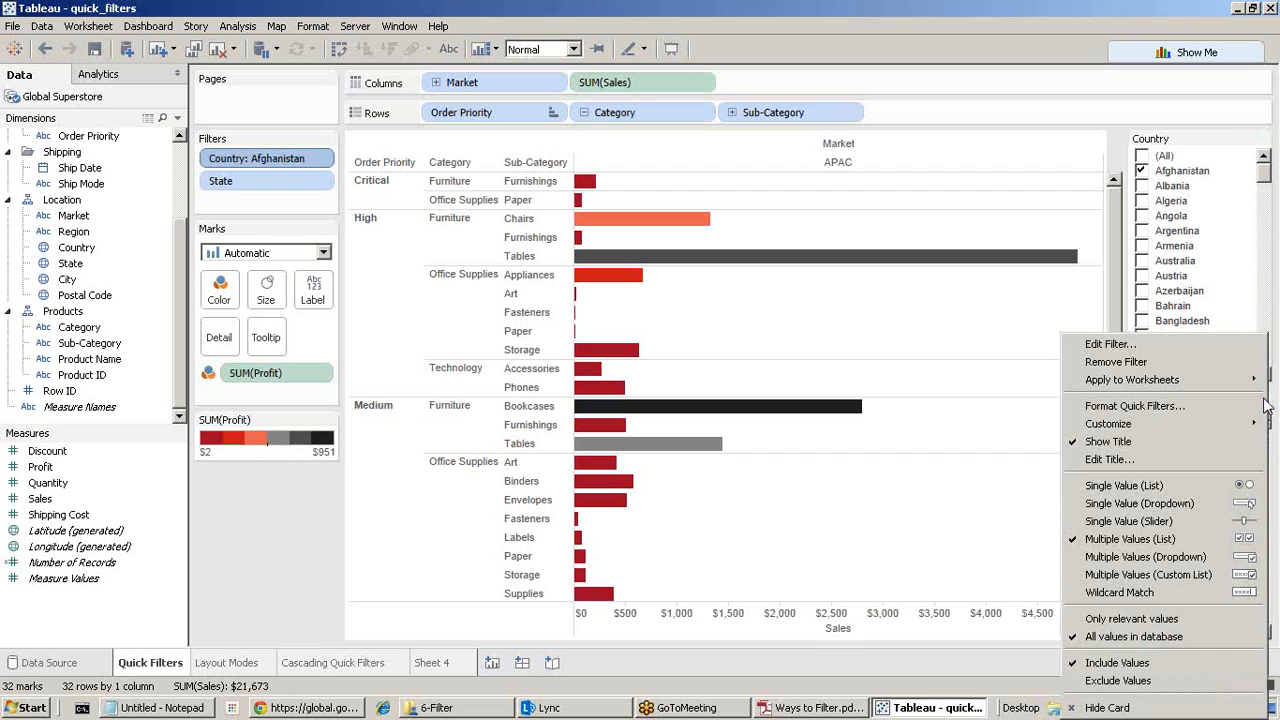
left_click(1130, 620)
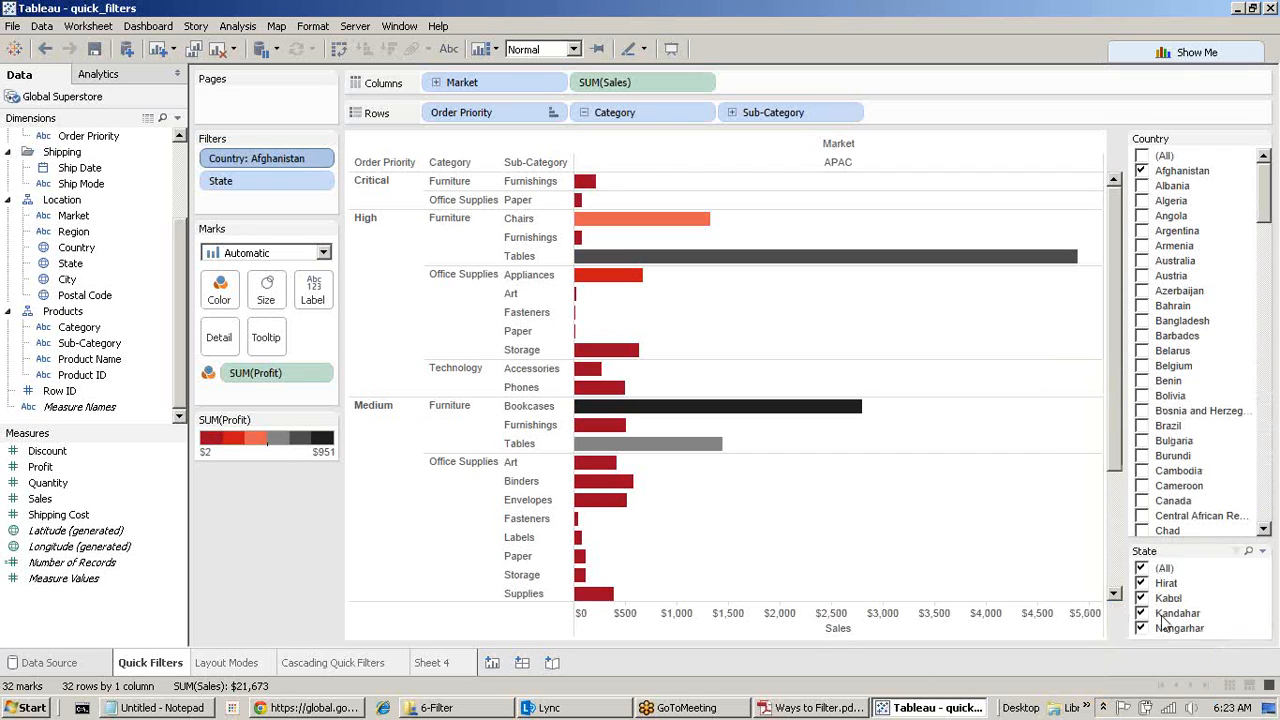
left_click(1141, 170)
left_click(1141, 261)
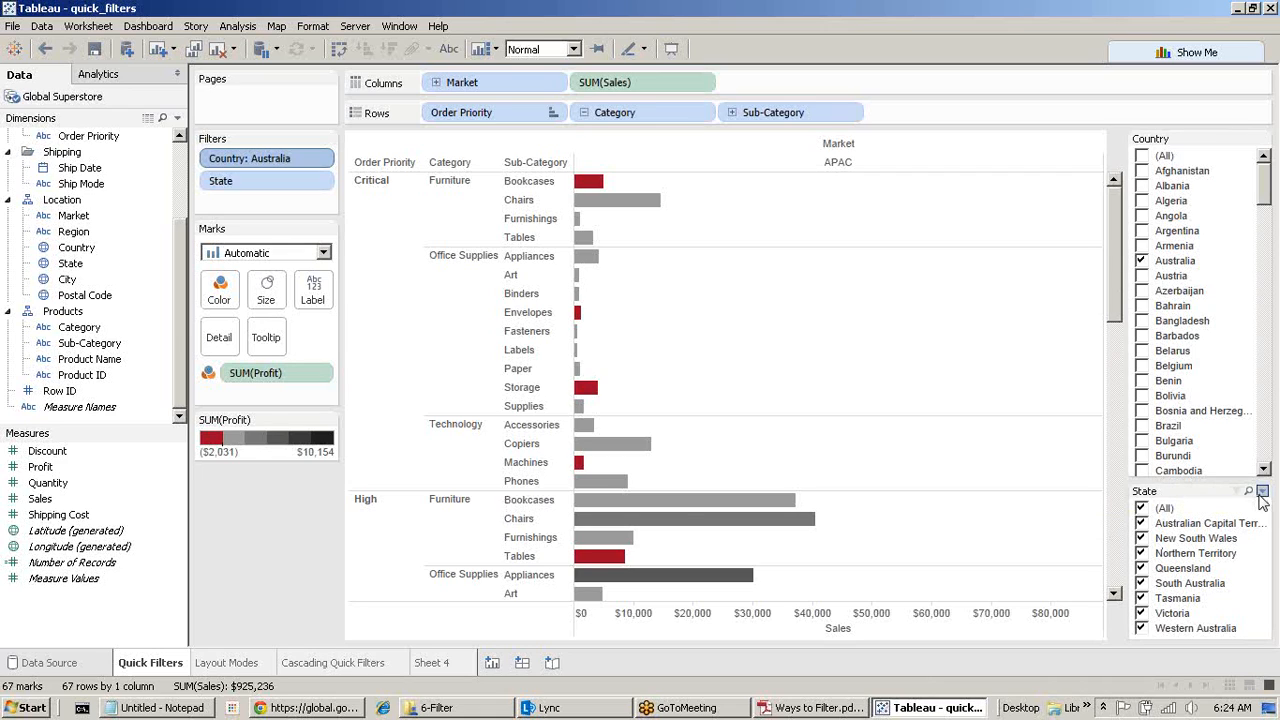
Show a City quick filter and display it as a multiple values list
left_click_drag(80, 335, 398, 345)
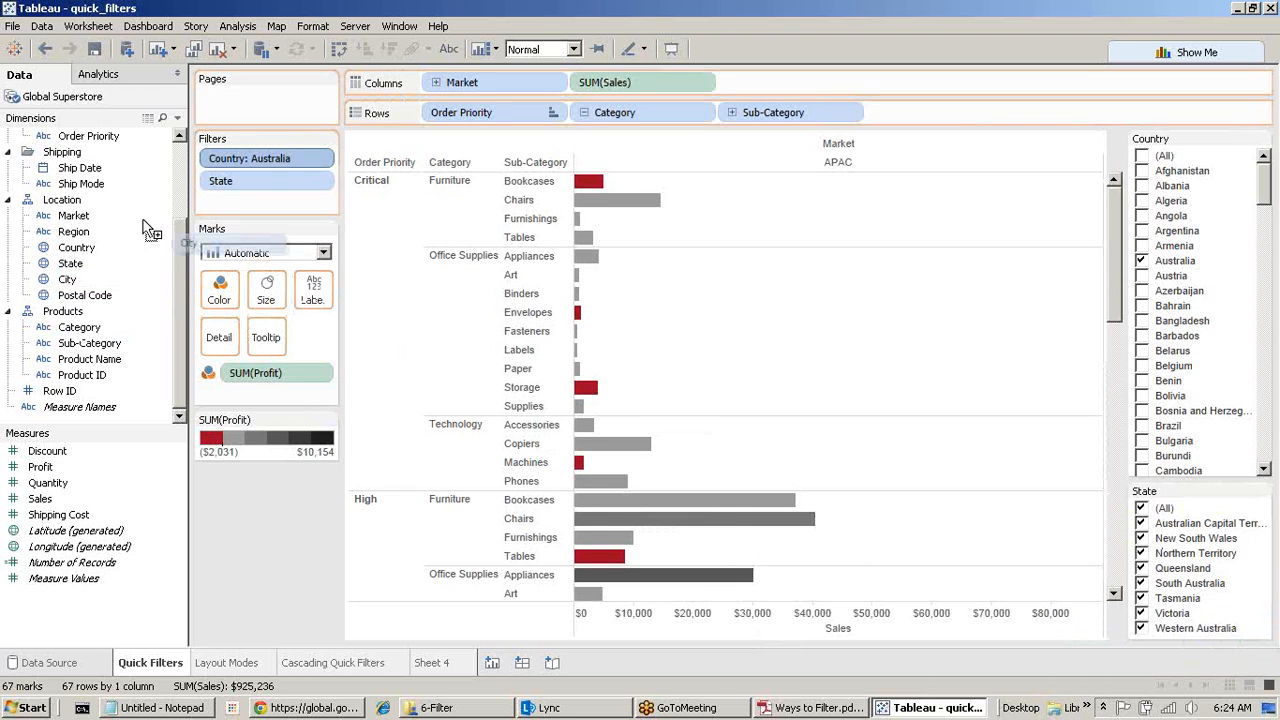
right_click(66, 280)
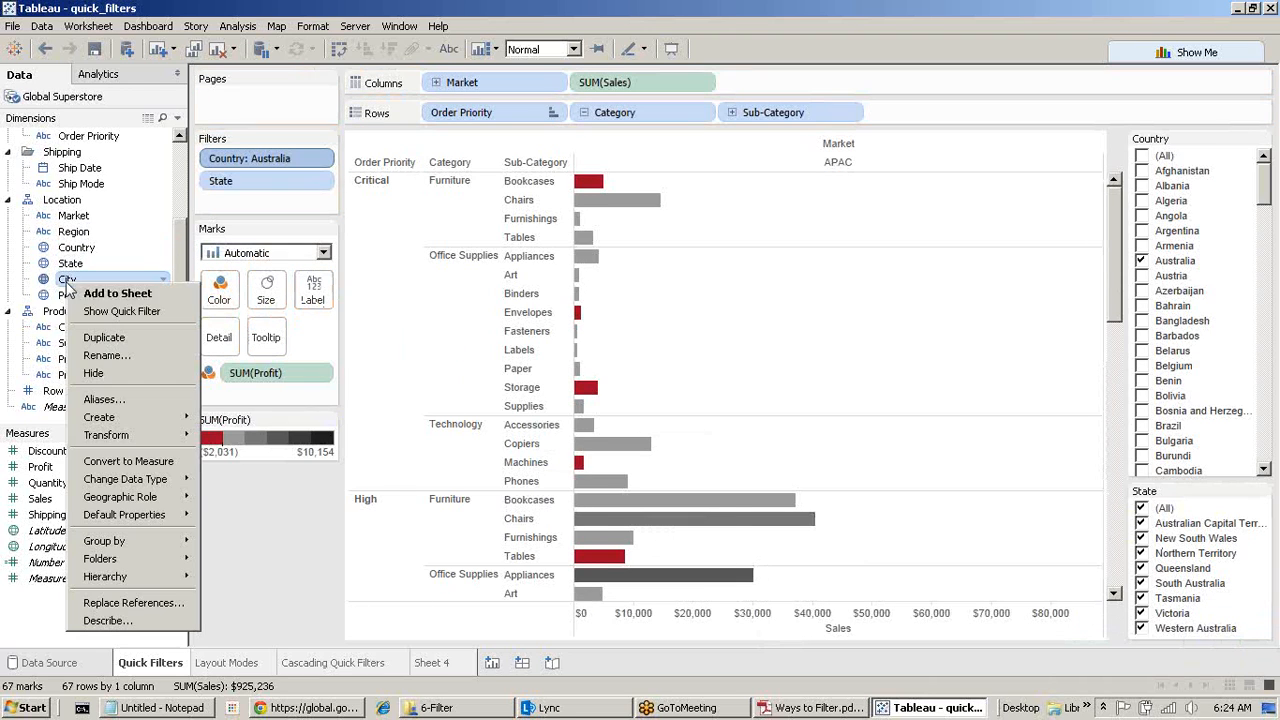
left_click(145, 313)
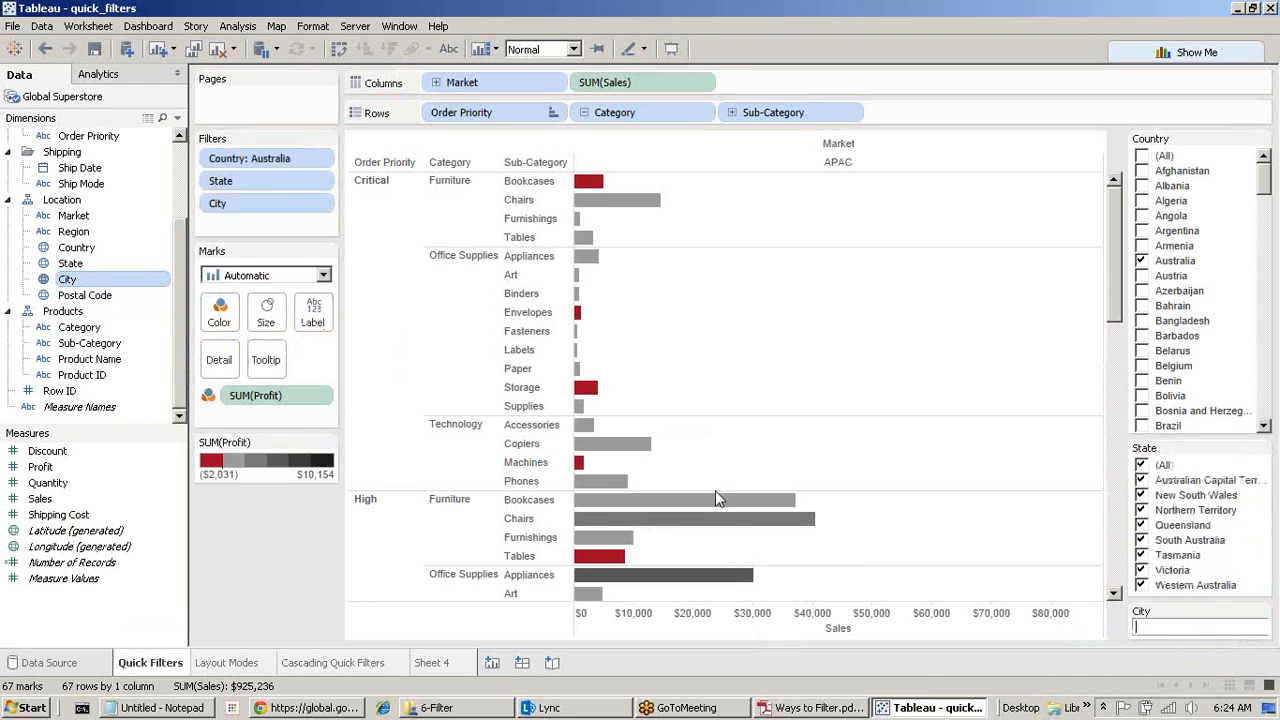
left_click(1256, 613)
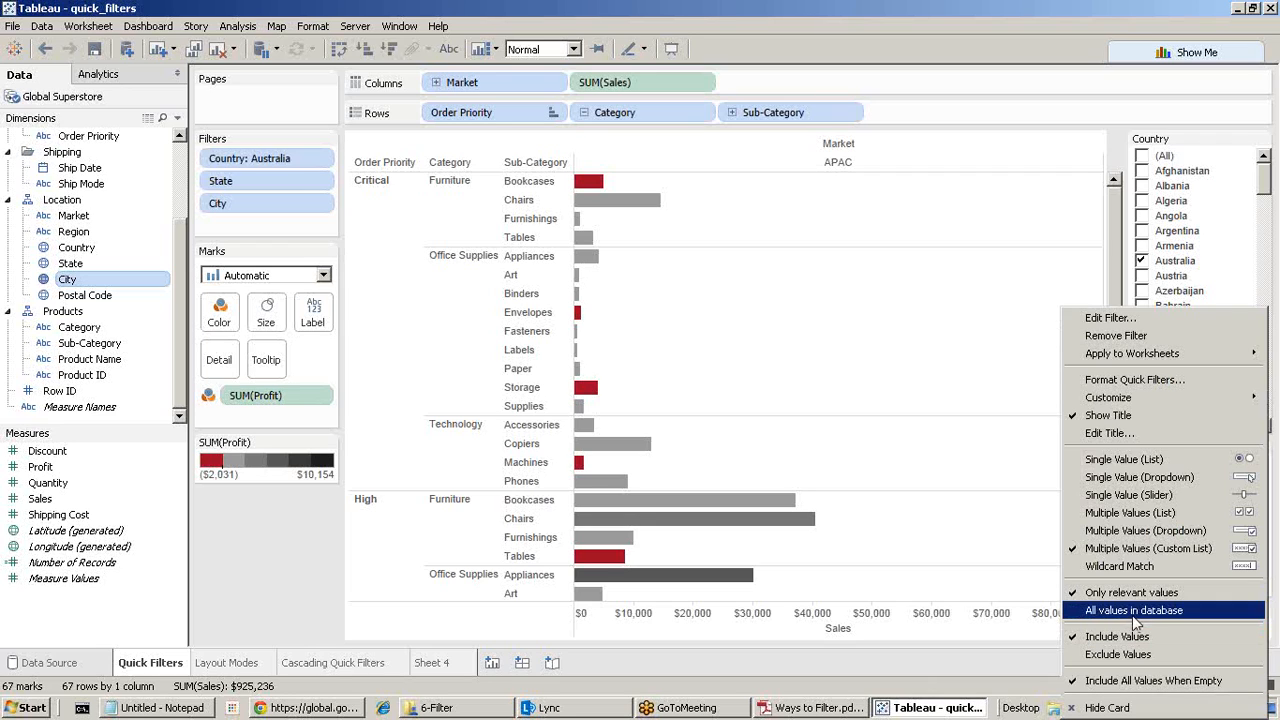
left_click(1158, 513)
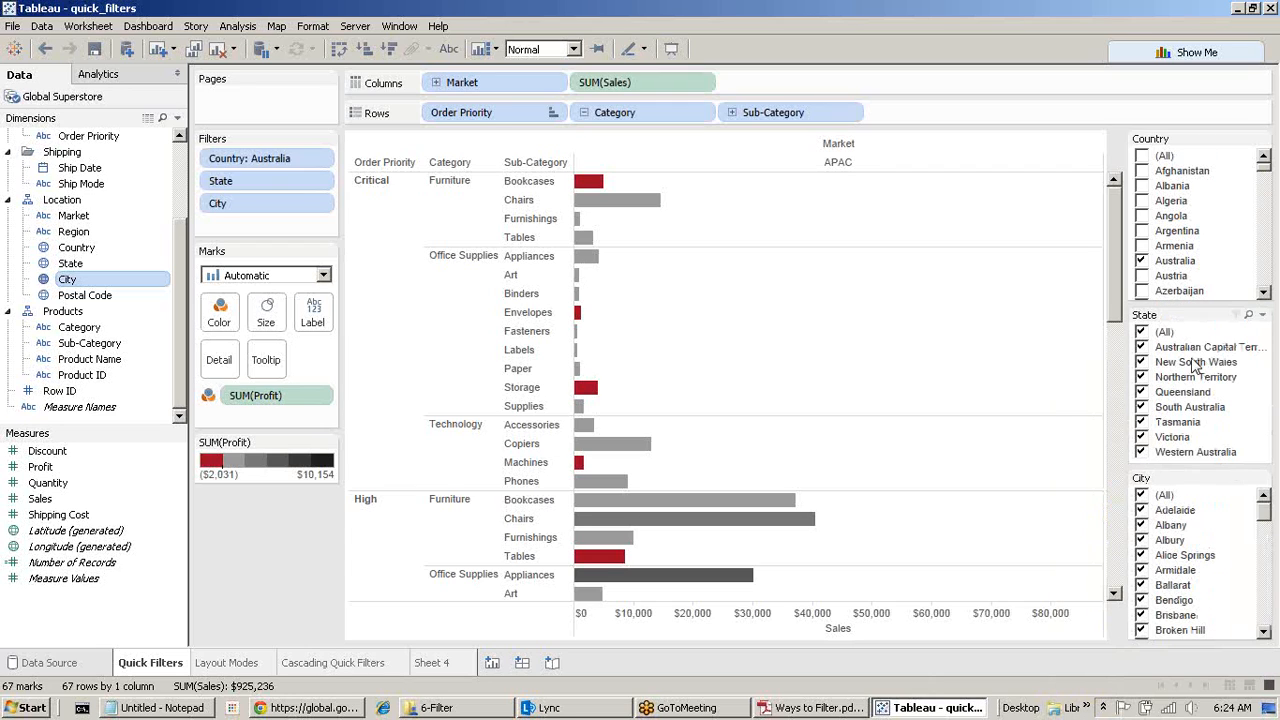
Clear Australia from the Country quick filter, search it for "united", and select United States
left_click(1142, 261)
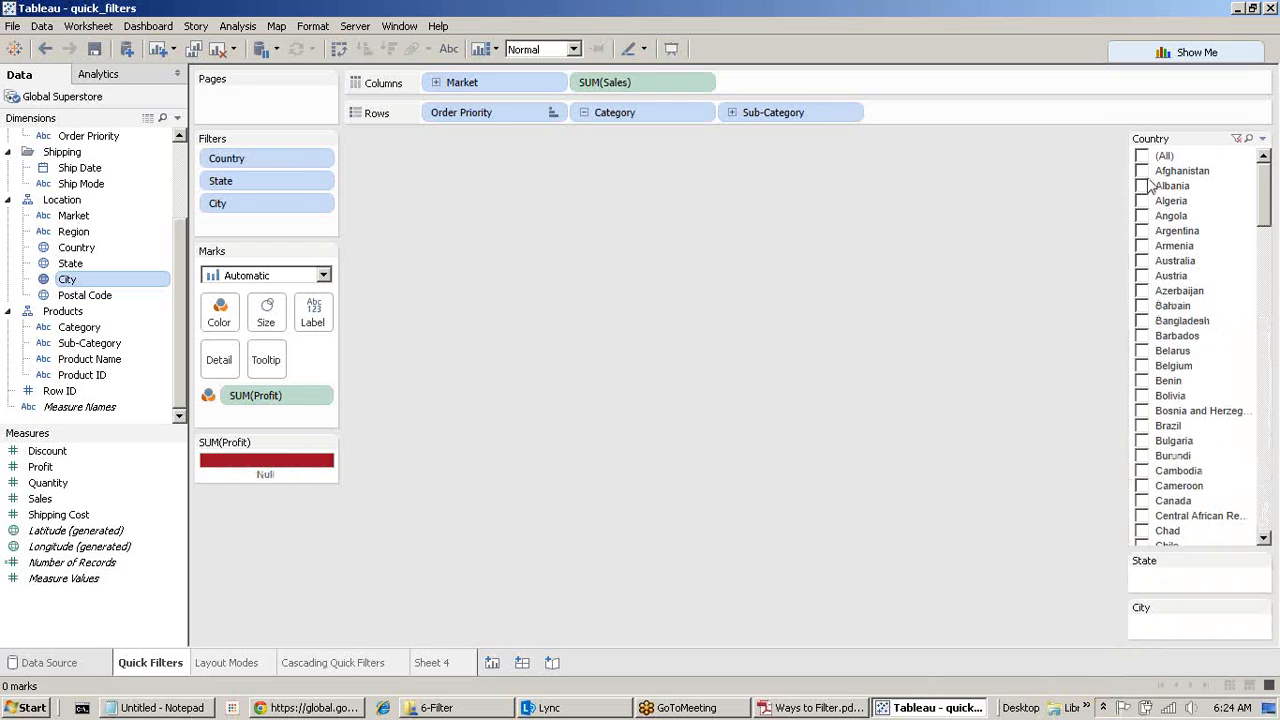
left_click(1248, 139)
type("united")
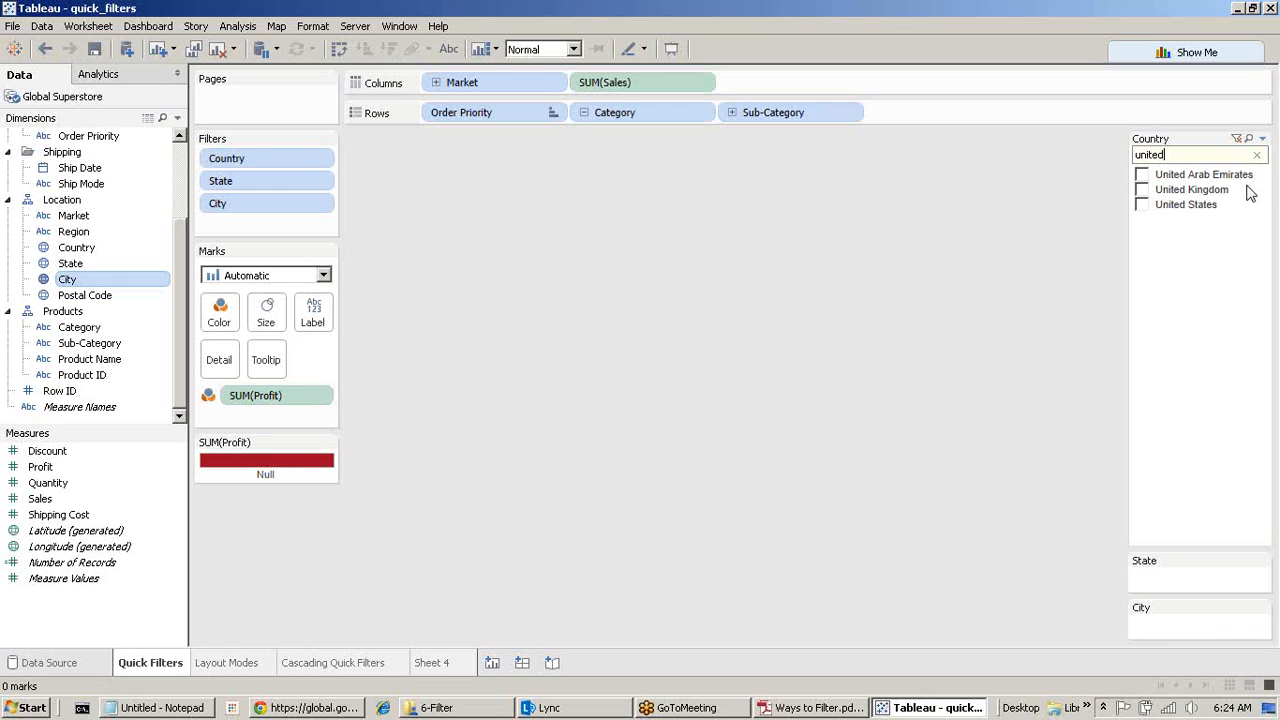
left_click(1142, 205)
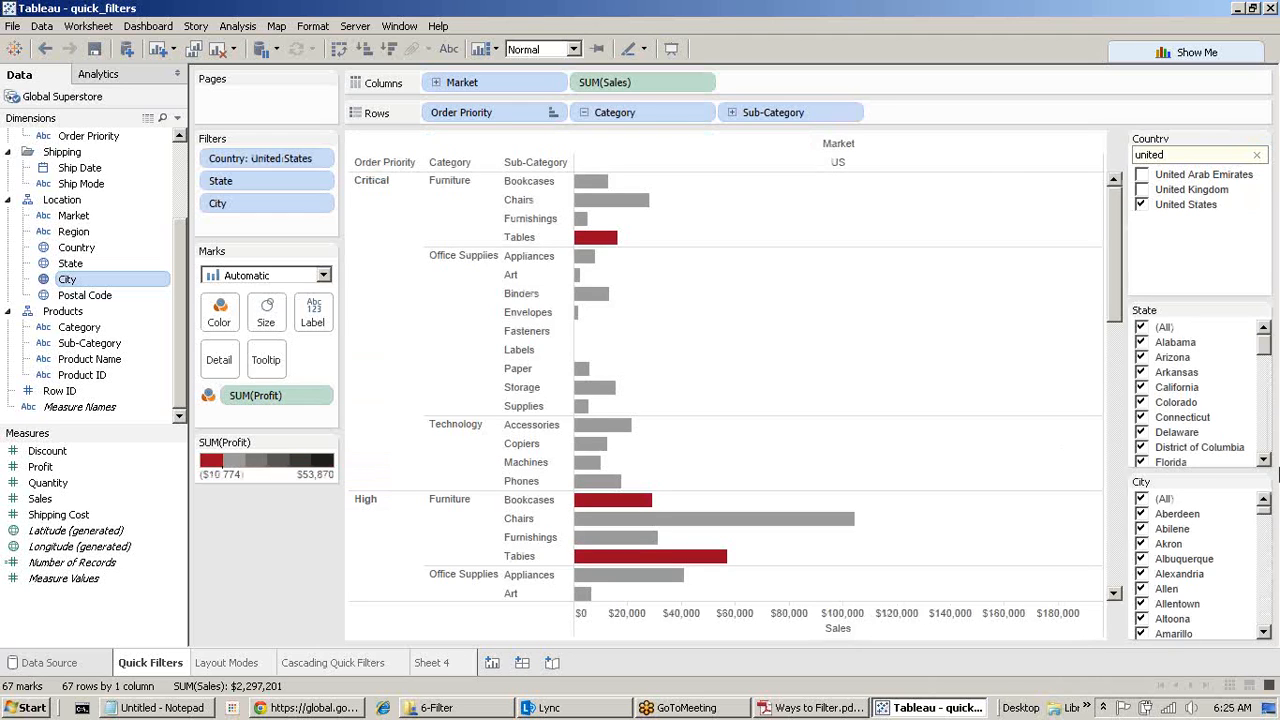
Check the State list, clear all states, and filter to Arkansas only
left_click_drag(1266, 341, 1269, 442)
mouse_move(1265, 511)
left_mouse_down()
mouse_move(1268, 618)
mouse_move(1274, 507)
left_mouse_up()
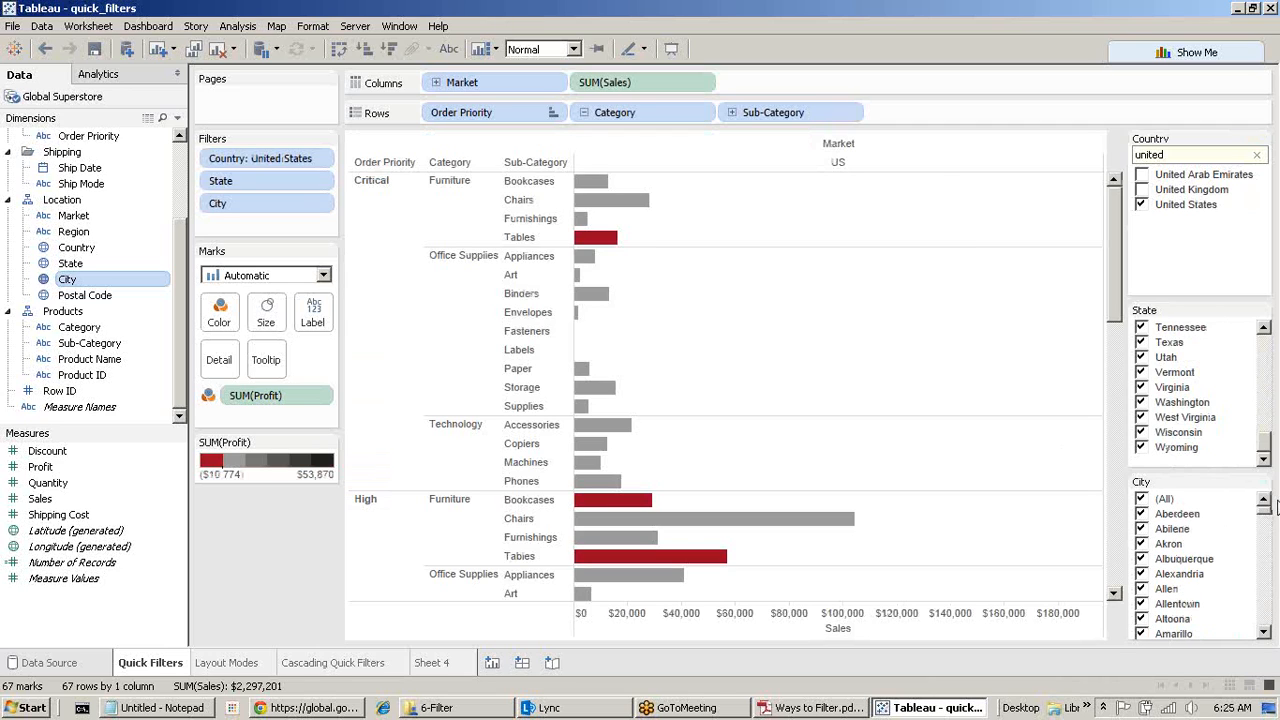
left_click(1263, 484)
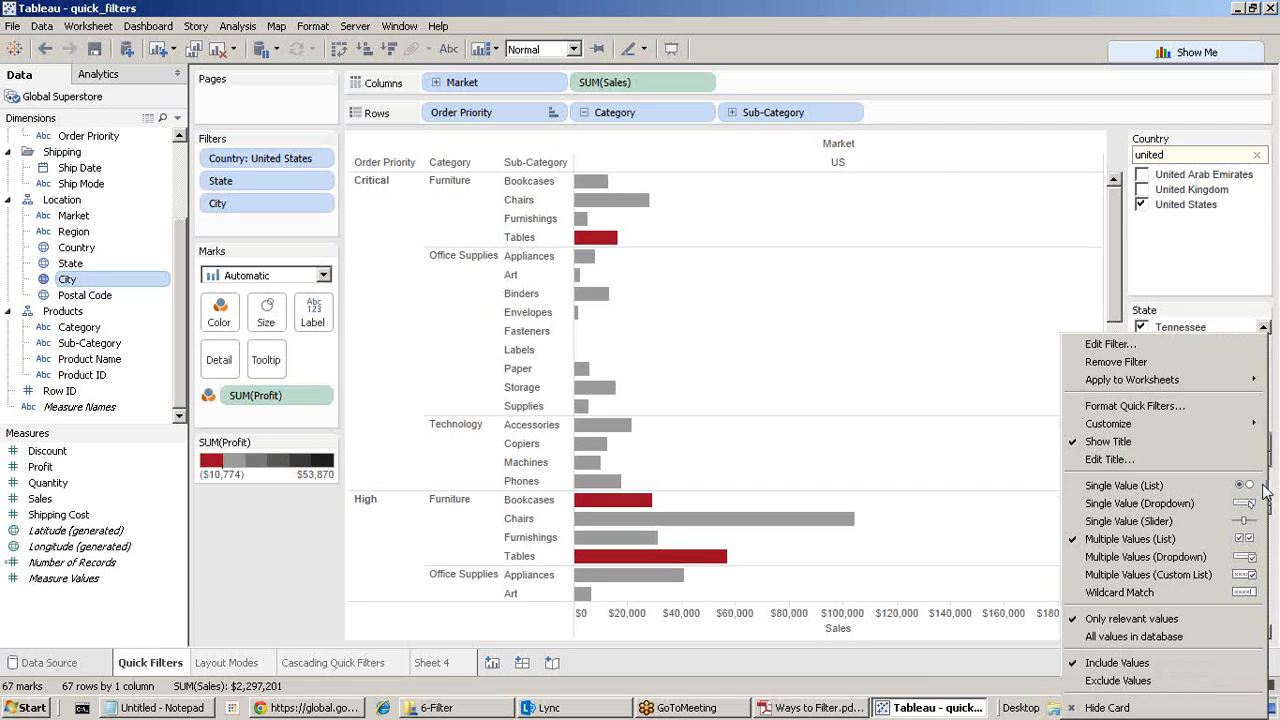
left_click(1003, 402)
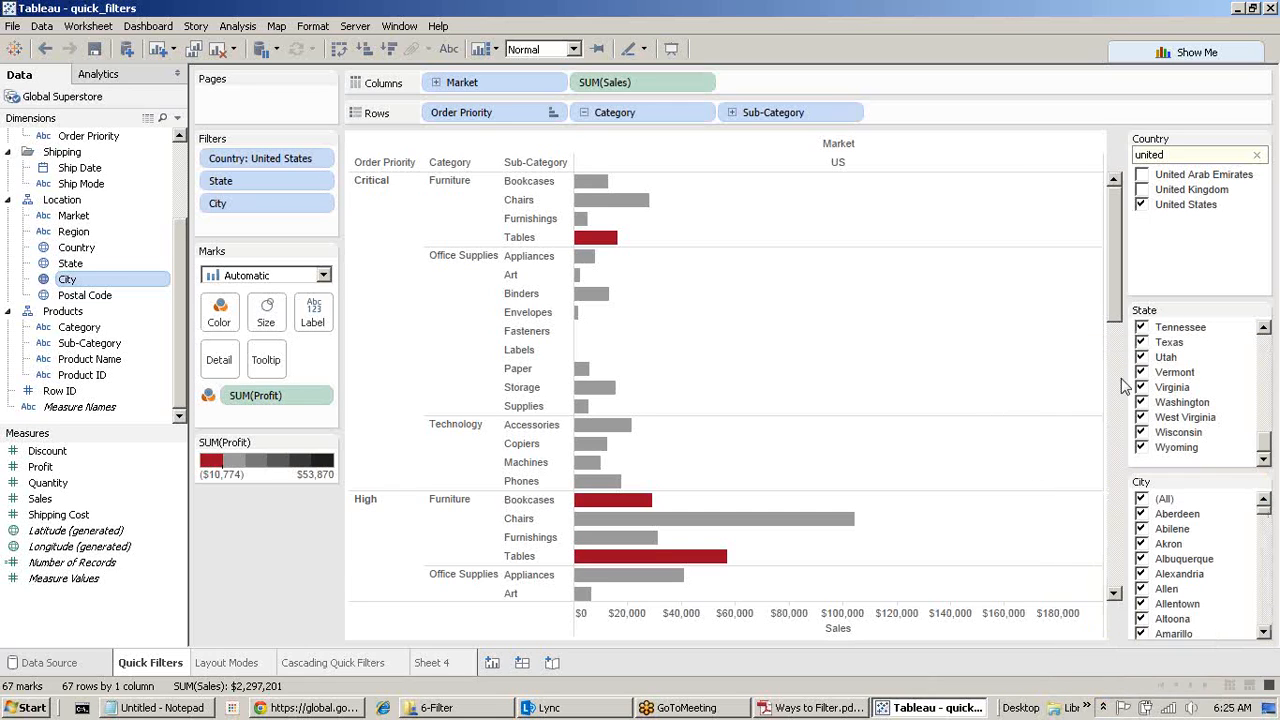
left_click_drag(1265, 442, 1270, 318)
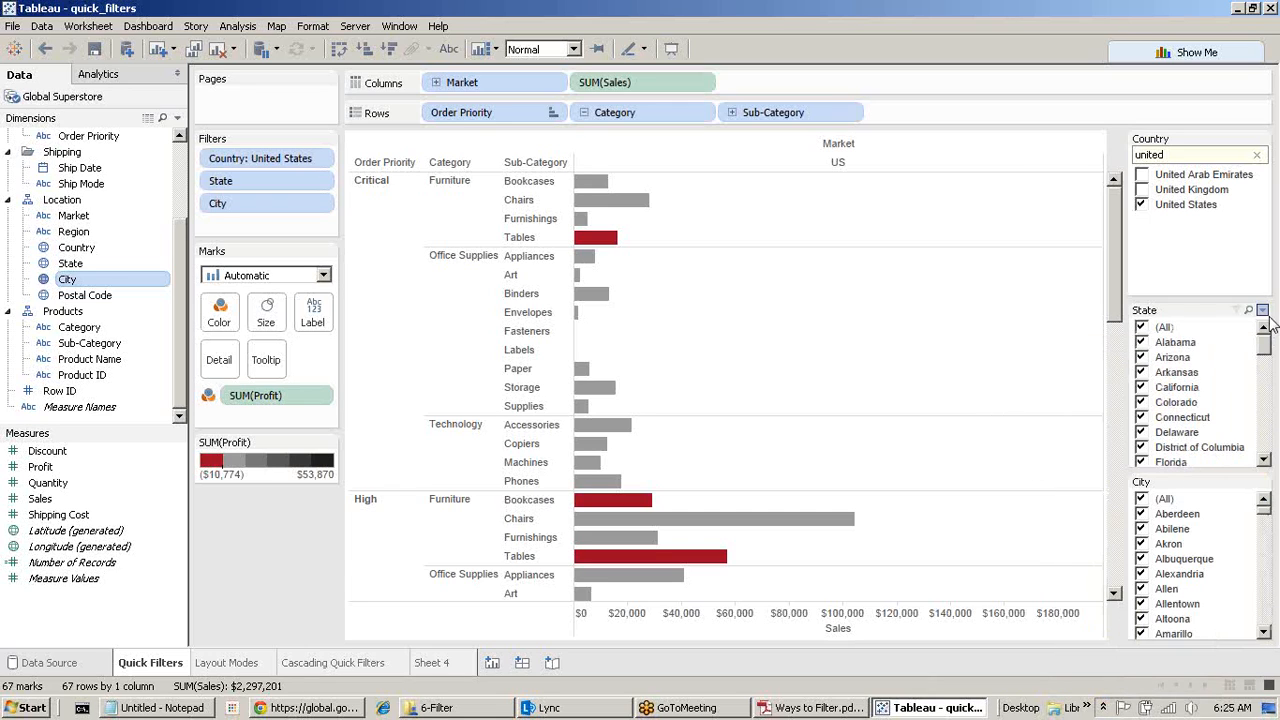
left_click(1142, 328)
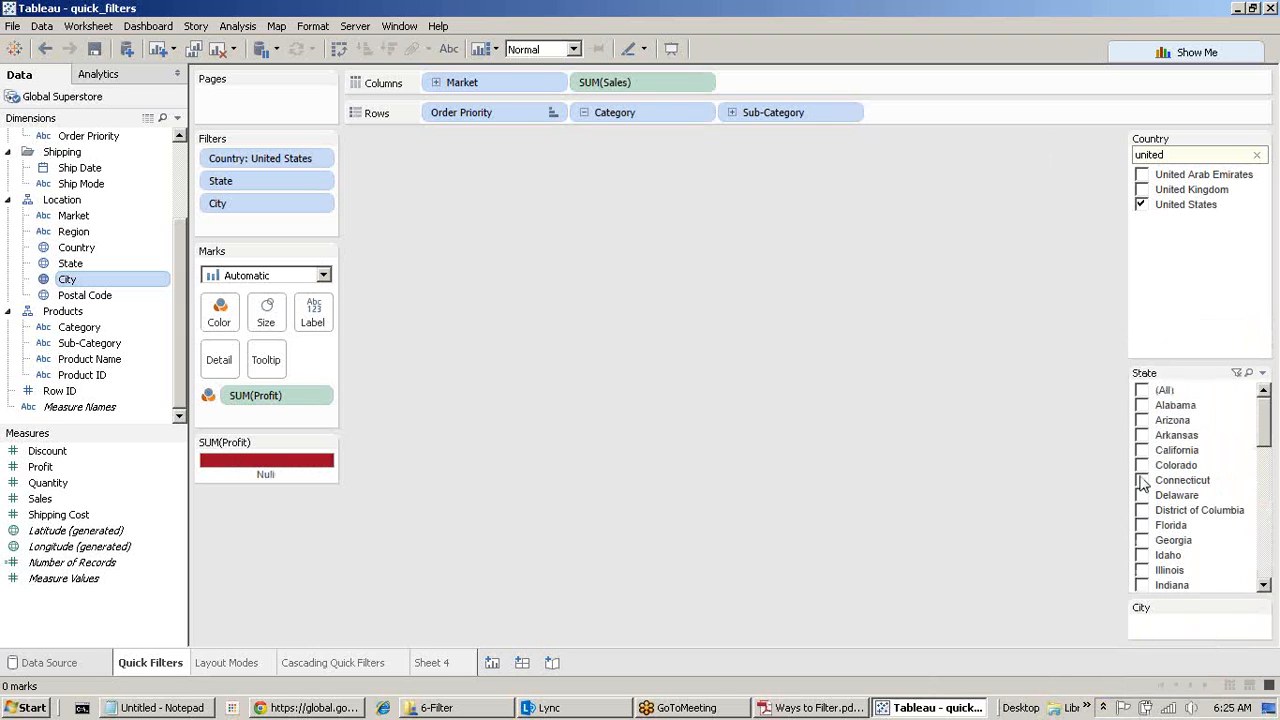
left_click(1142, 435)
Review the cities listed for Arkansas and change the State quick filter to a multiple values dropdown
scroll(1265, 540, "down", 1)
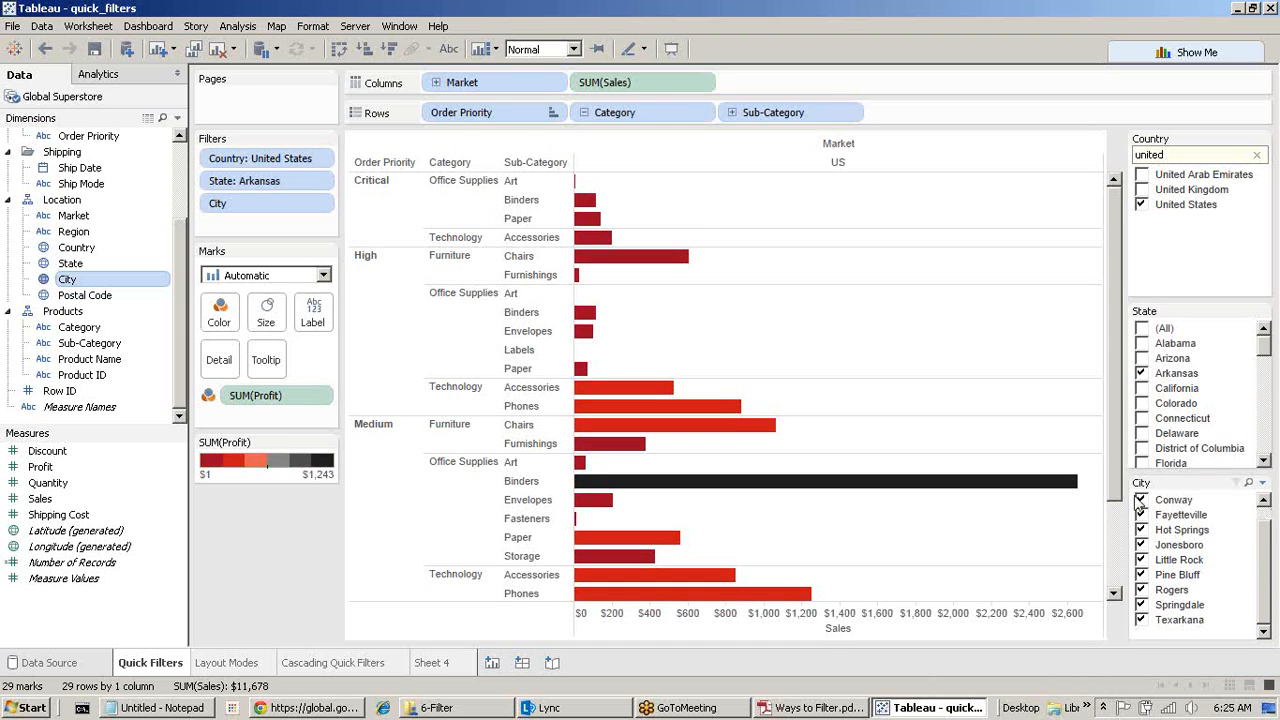
scroll(1168, 630, "up", 1)
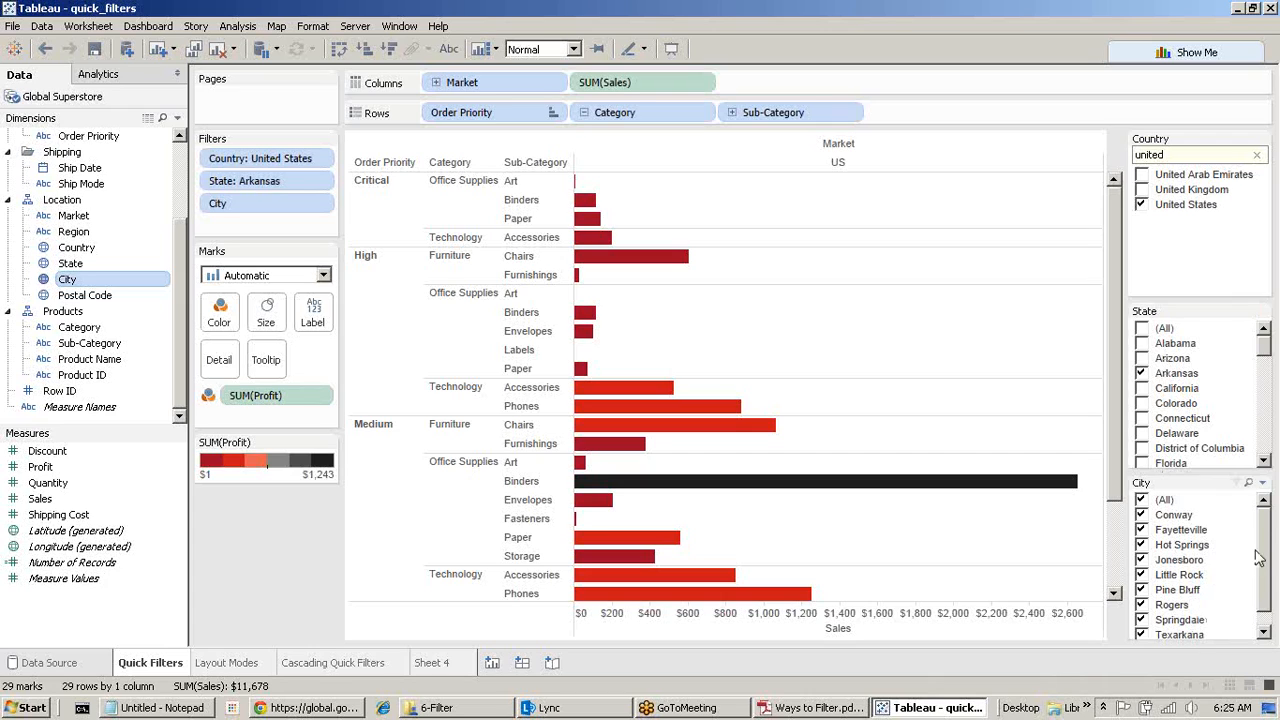
left_click_drag(1268, 540, 1268, 580)
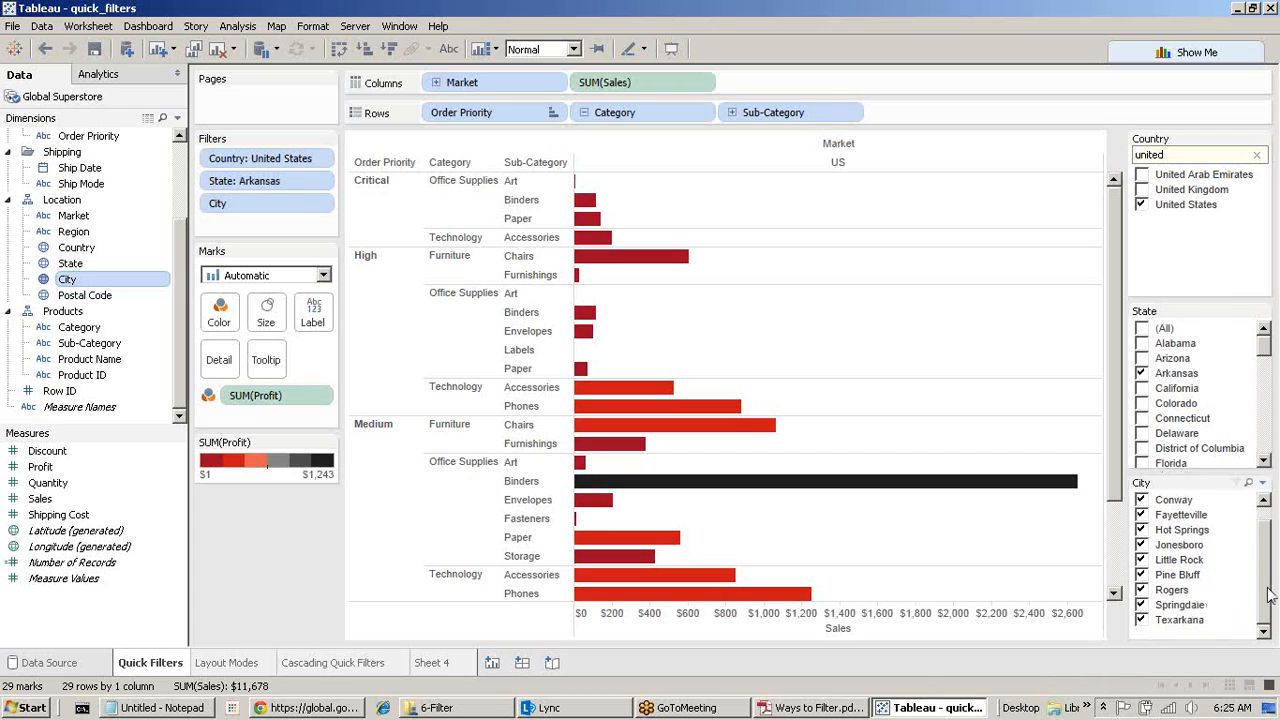
scroll(1252, 588, "up", 1)
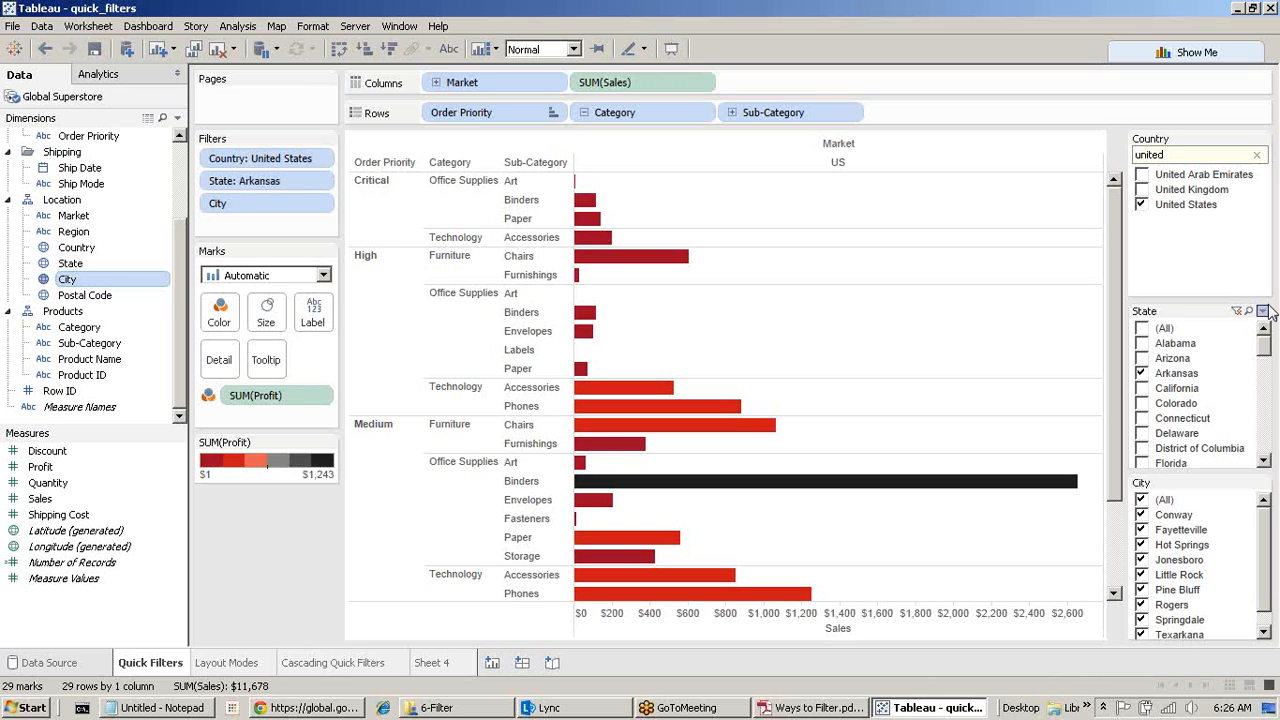
left_click(1263, 312)
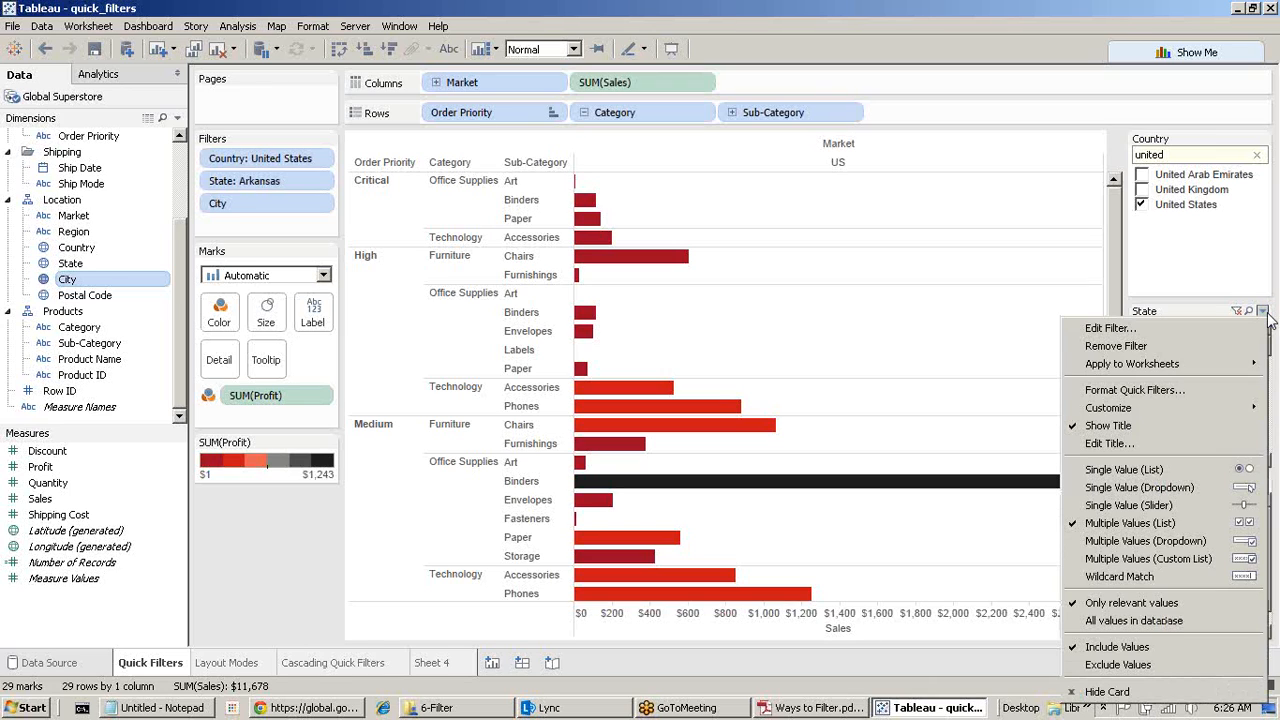
left_click(1186, 543)
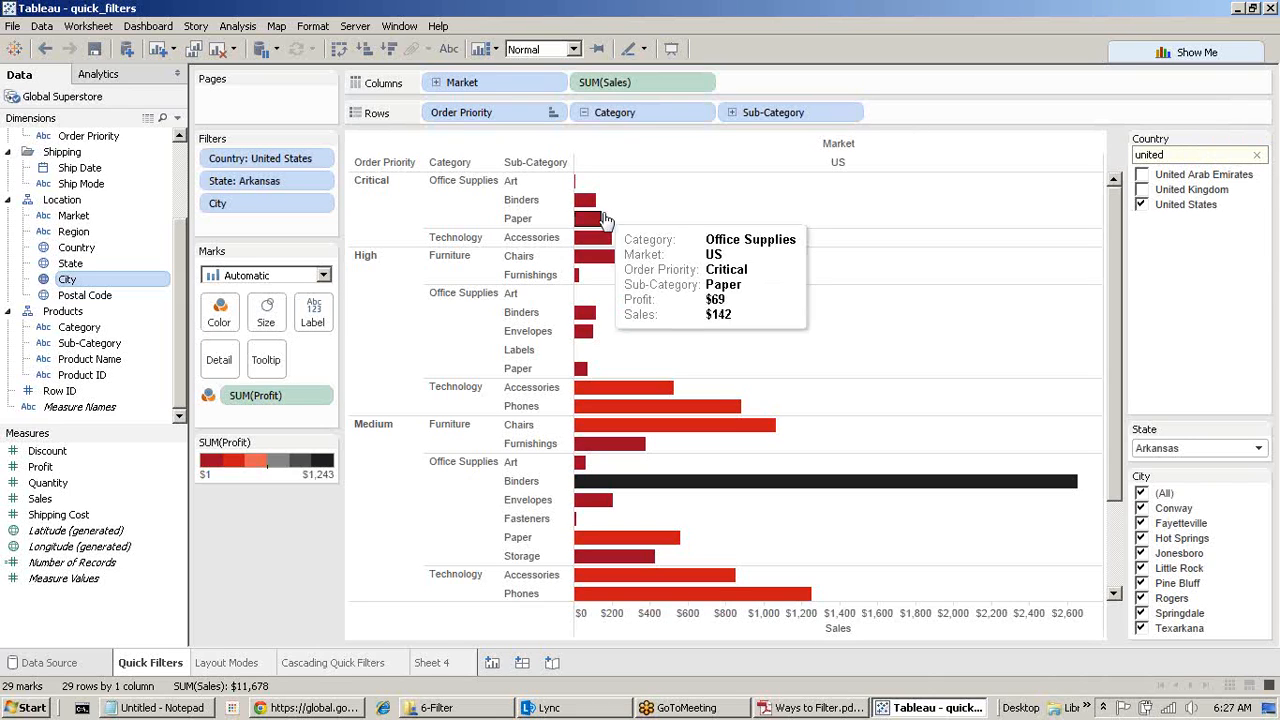
Switch to Sheet 4 and clear its contents
mouse_move(592, 262)
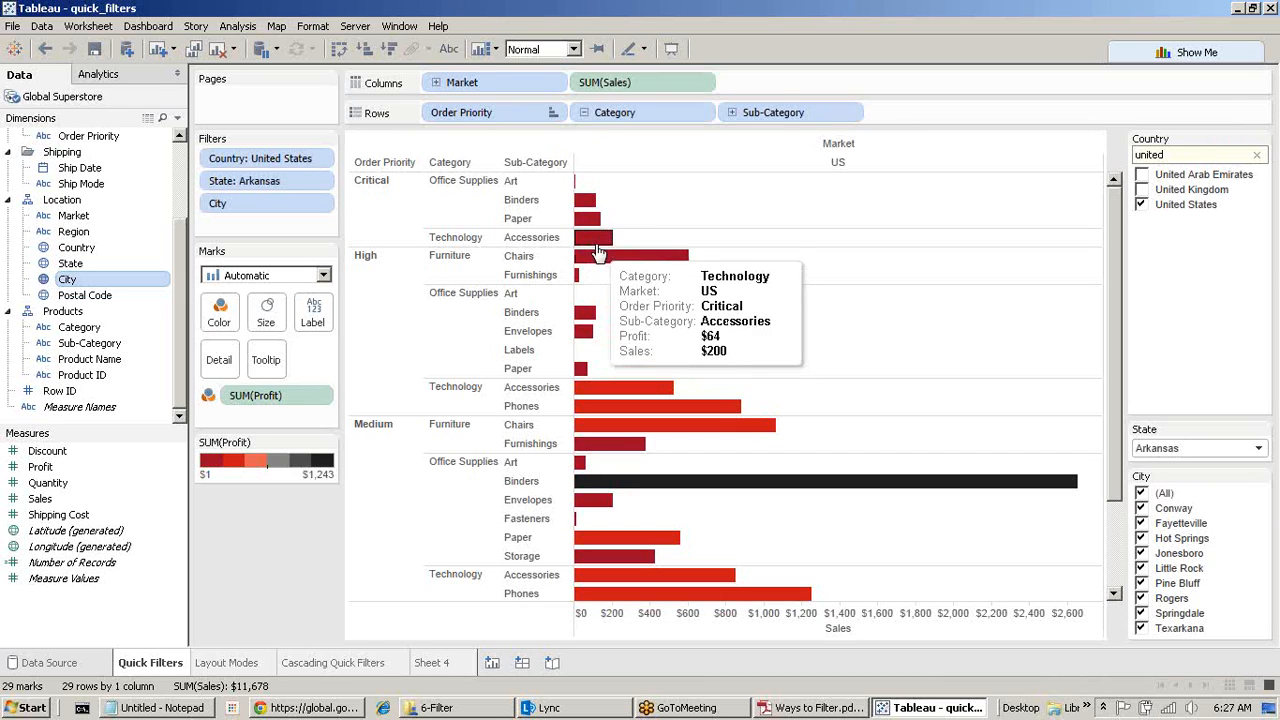
mouse_move(593, 217)
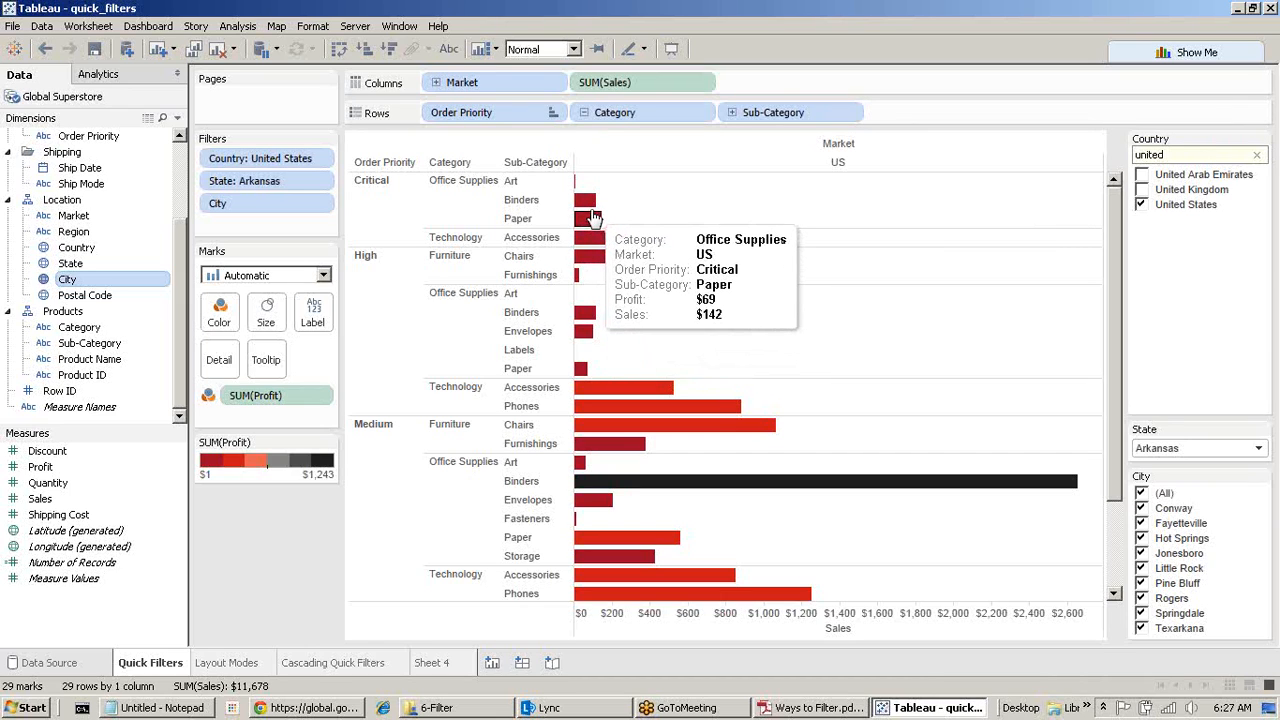
left_click(435, 662)
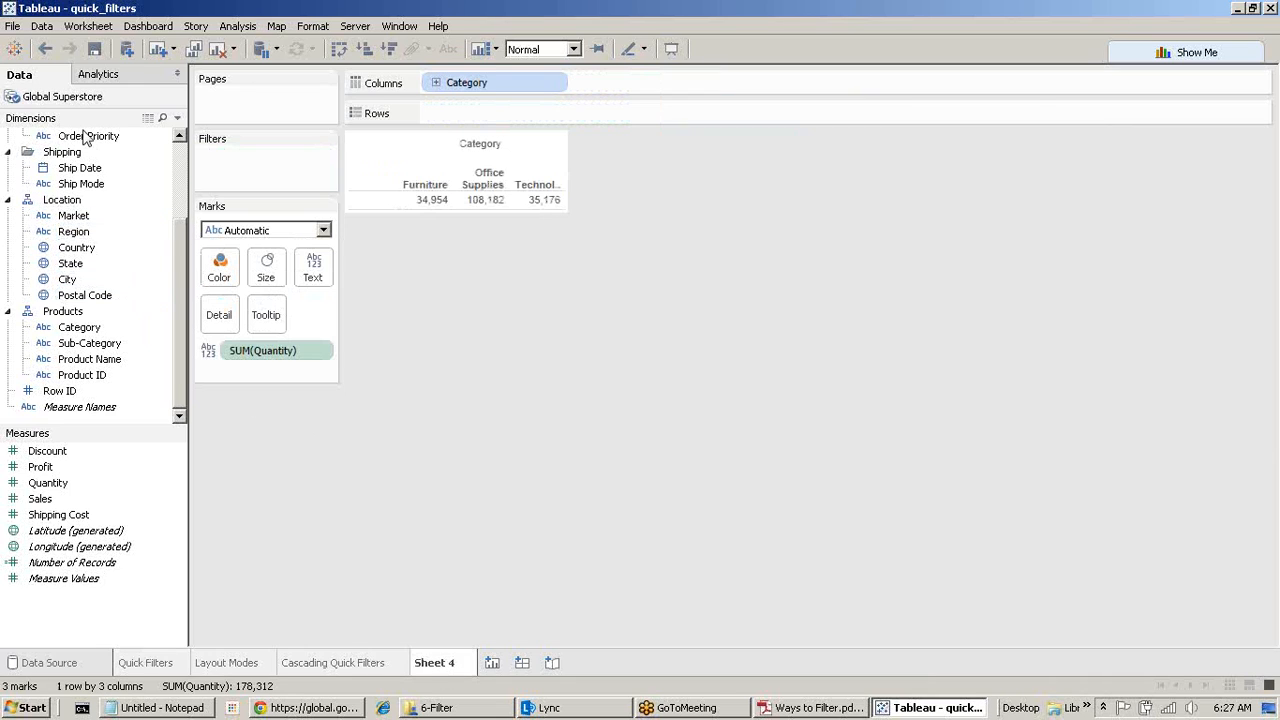
left_click(217, 49)
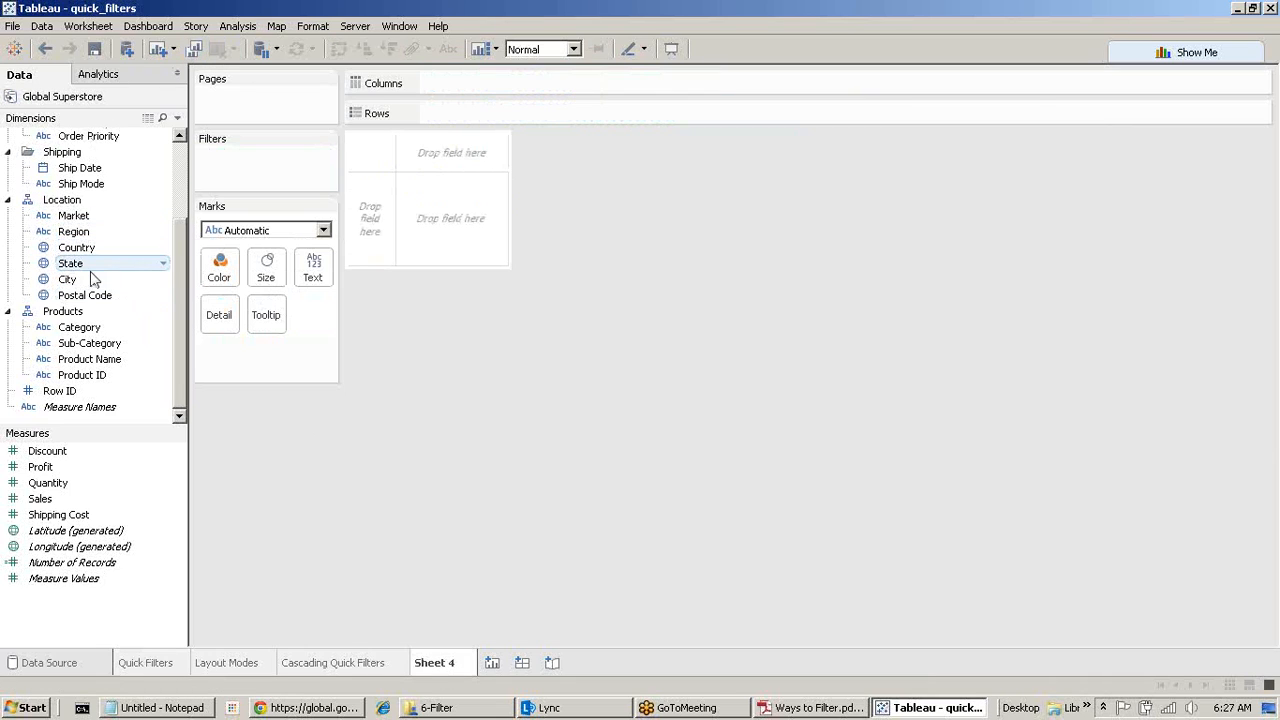
left_click(88, 268)
double_click(88, 268)
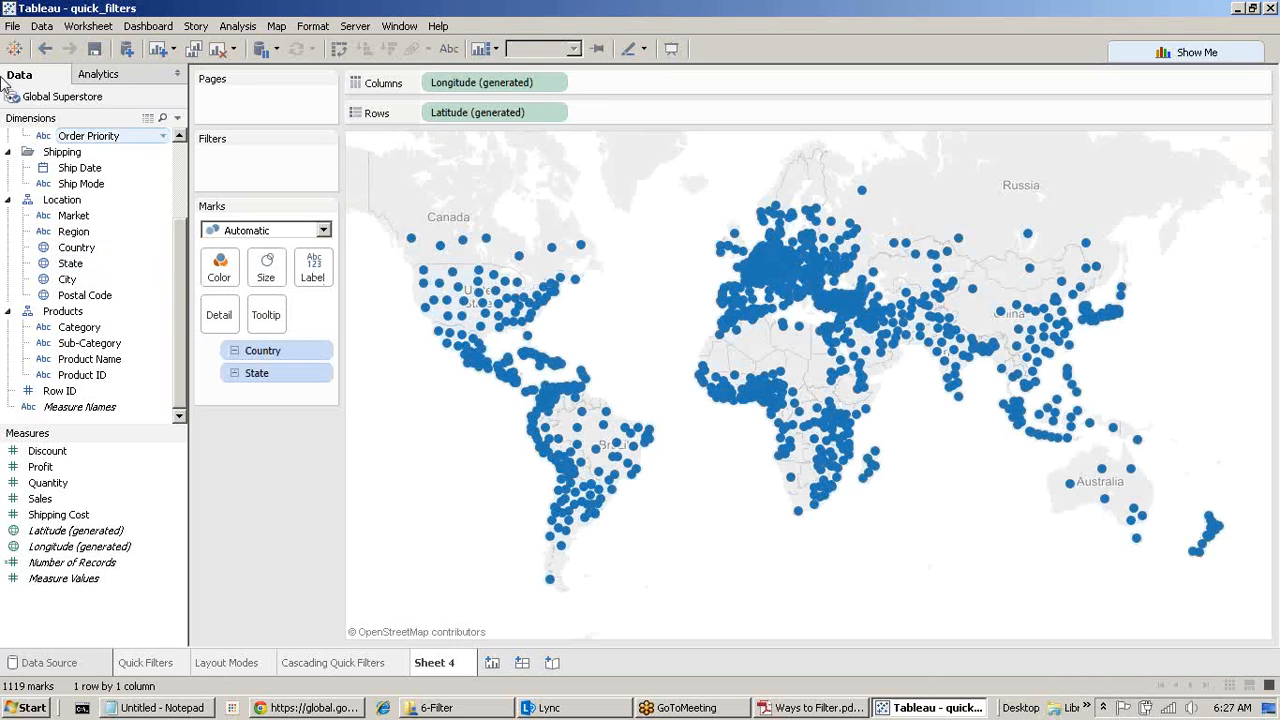
left_click(45, 49)
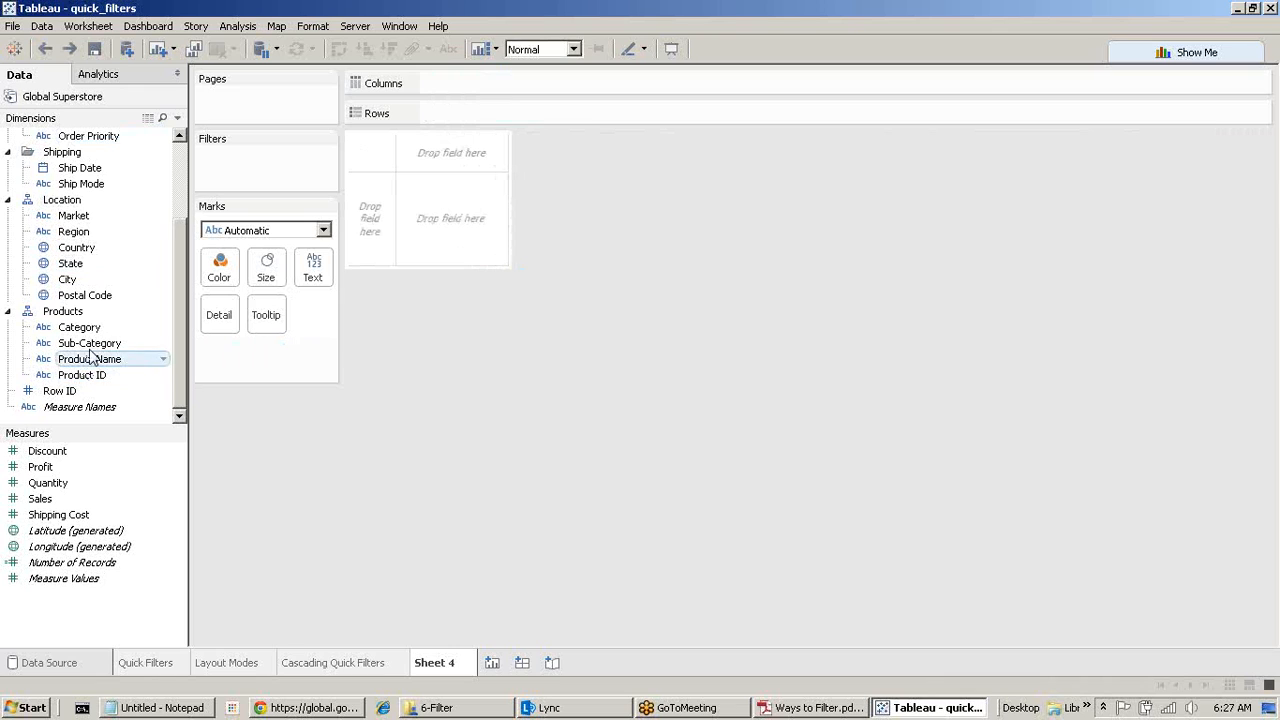
Add Category and Sub-Category to the Rows shelf of Sheet 4
double_click(79, 327)
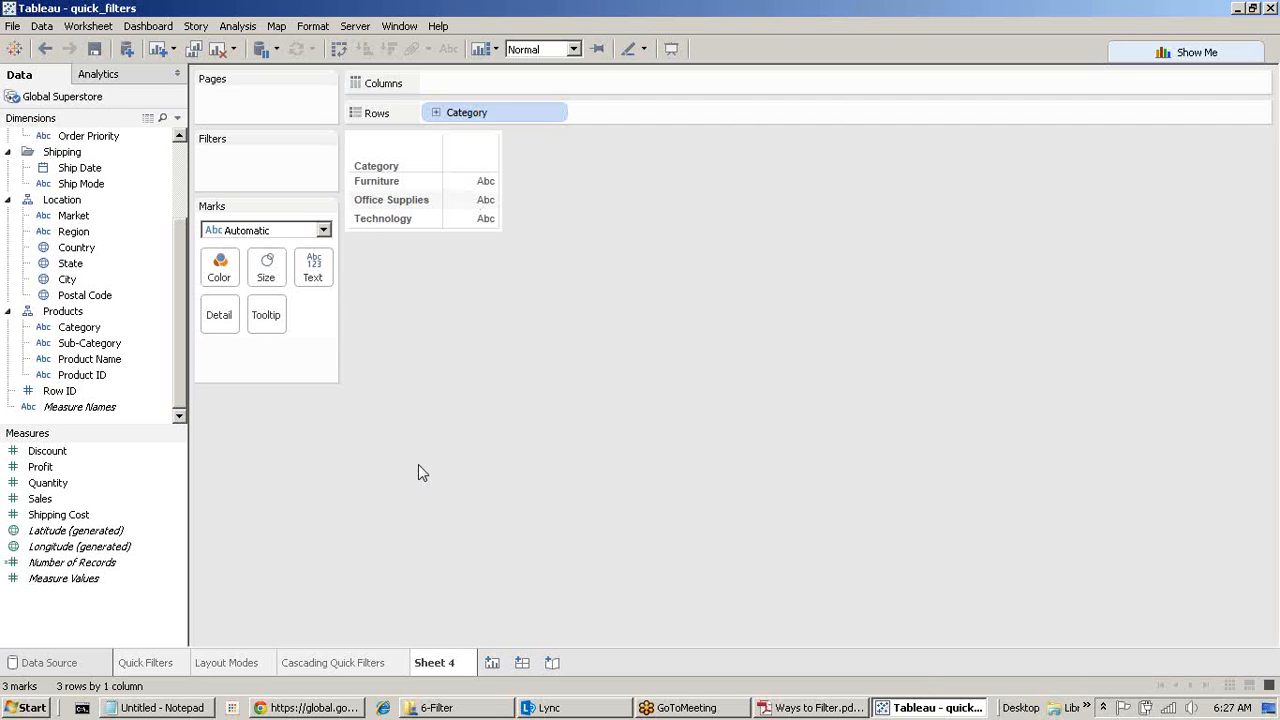
mouse_move(486, 190)
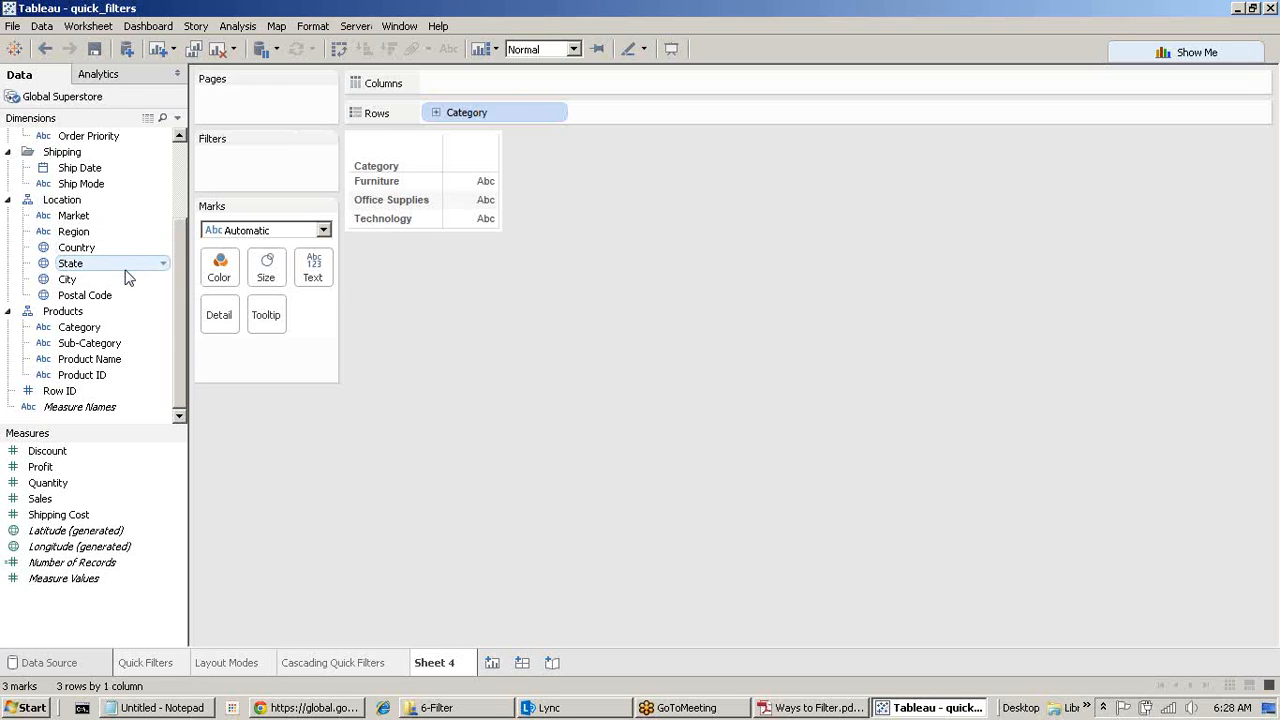
left_click_drag(100, 343, 648, 115)
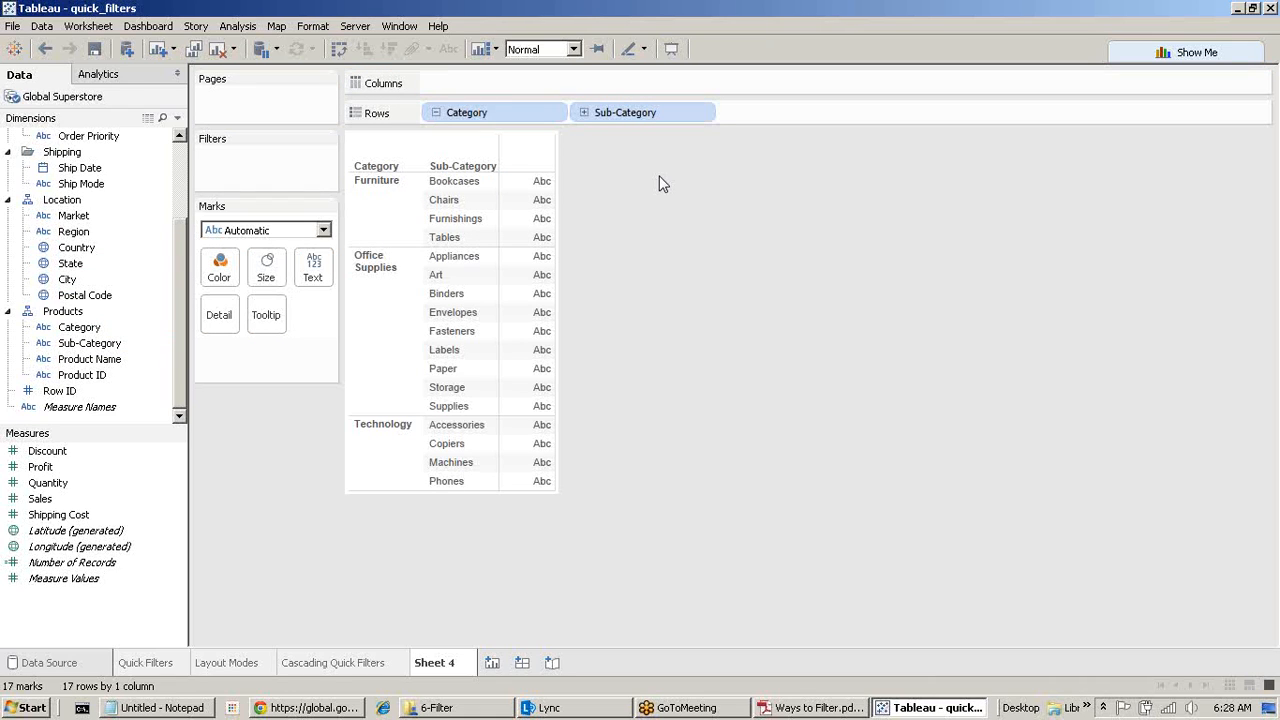
mouse_move(547, 187)
mouse_move(547, 238)
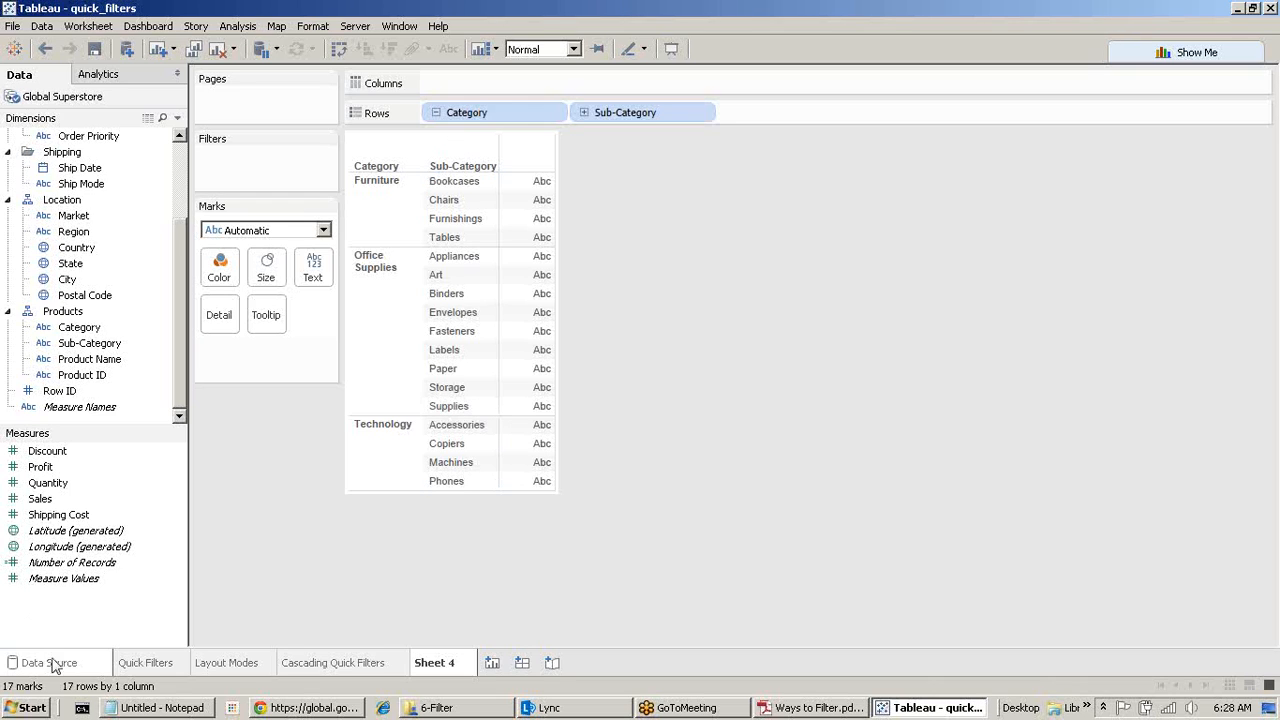
Create a calculated field named Dummy with the formula 1
right_click(73, 626)
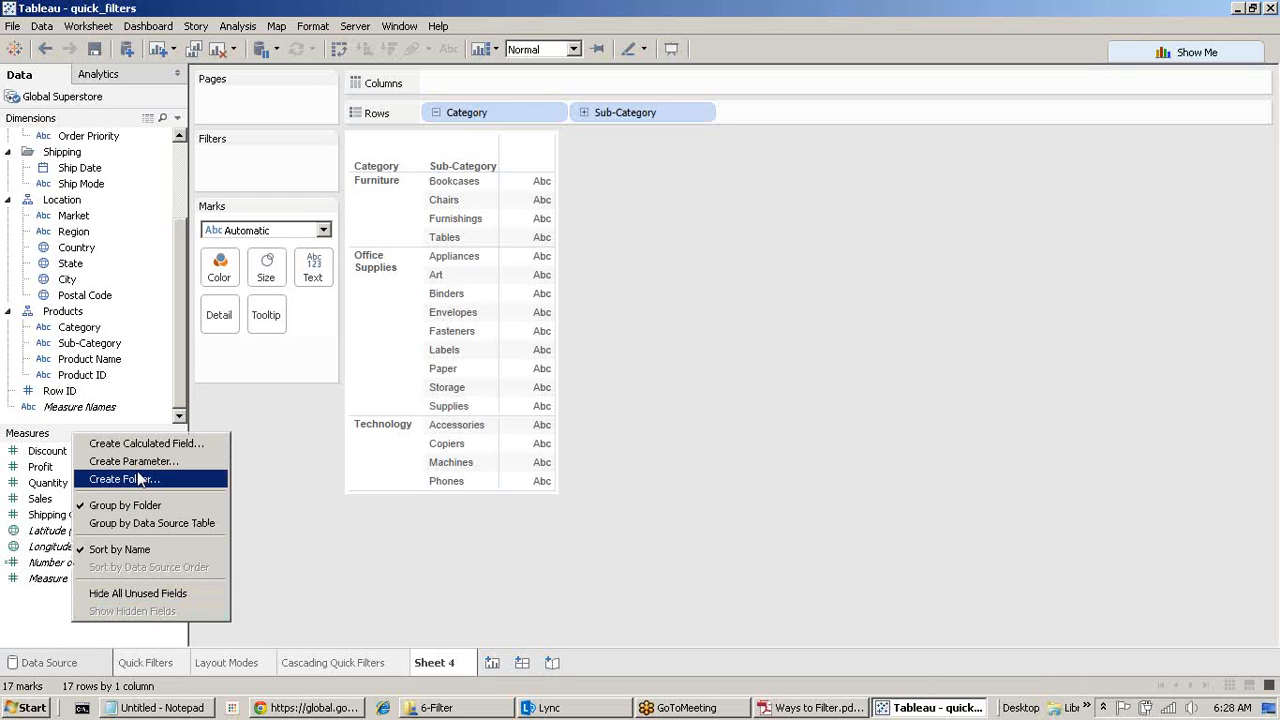
left_click(166, 445)
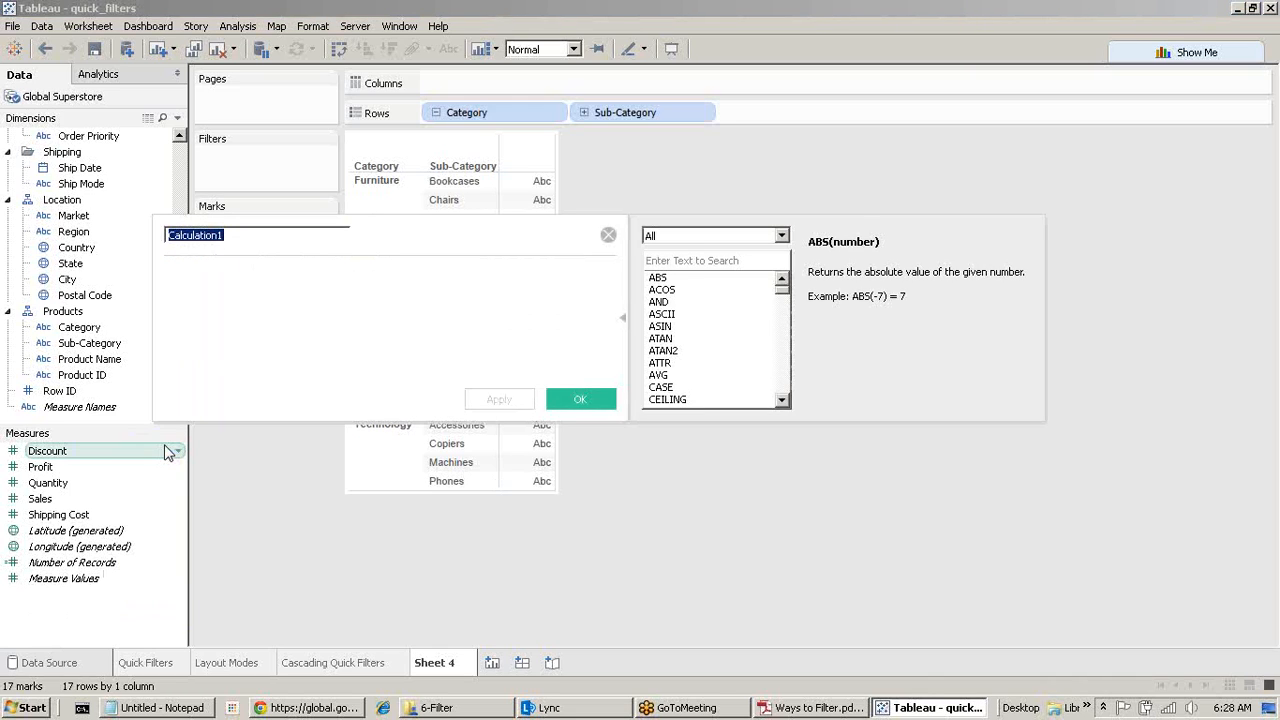
type("Dummy")
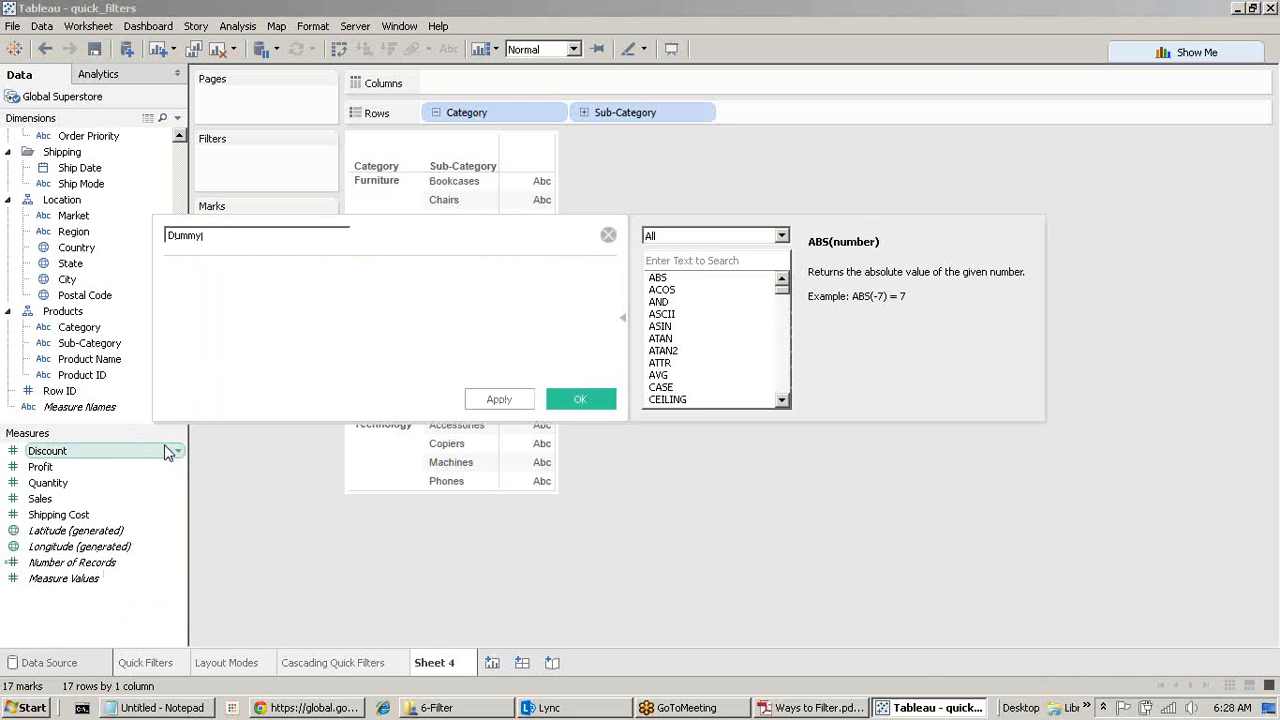
left_click(314, 315)
type("1")
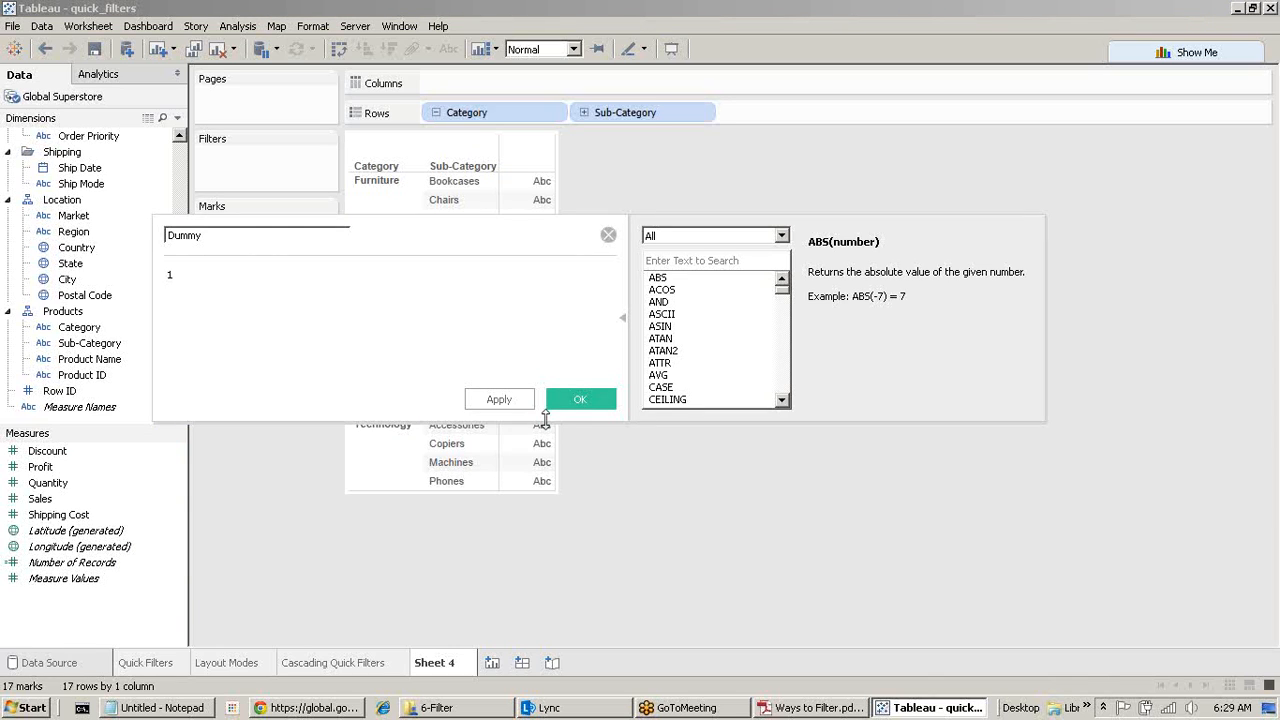
left_click(591, 402)
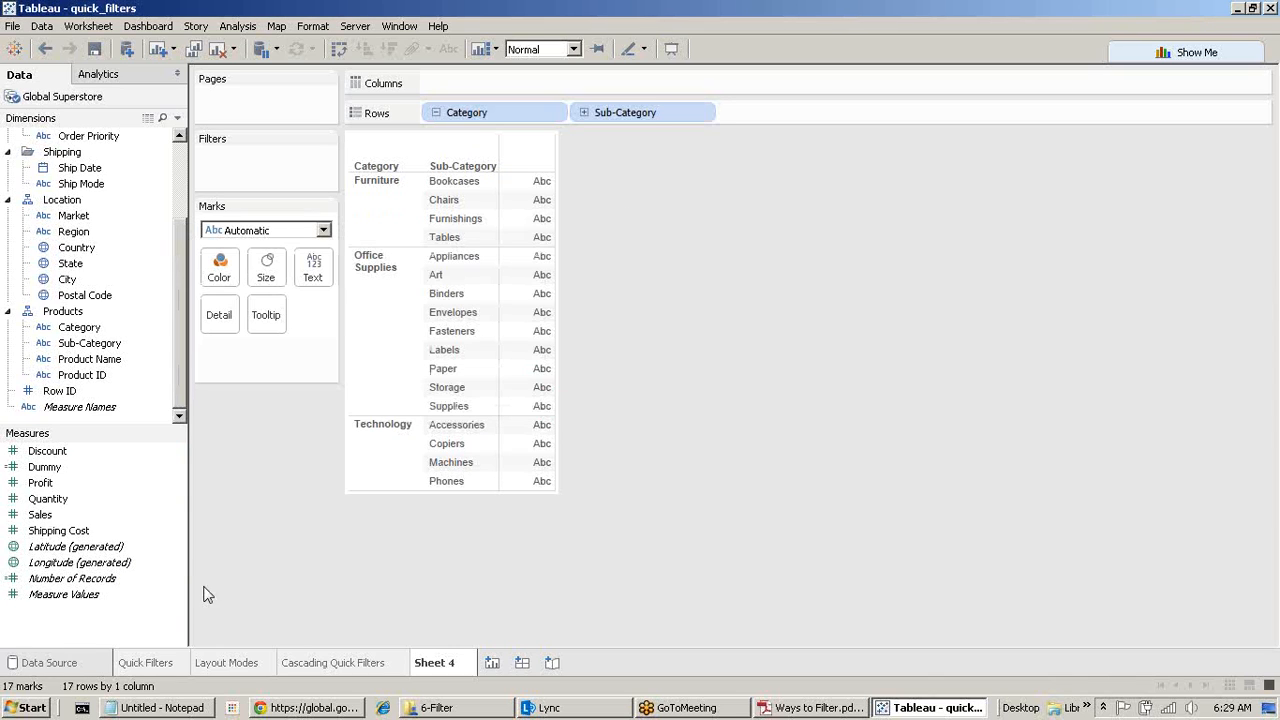
Try the Dummy measure on Color and move it to Size for the sub-category marks
left_click_drag(50, 468, 195, 420)
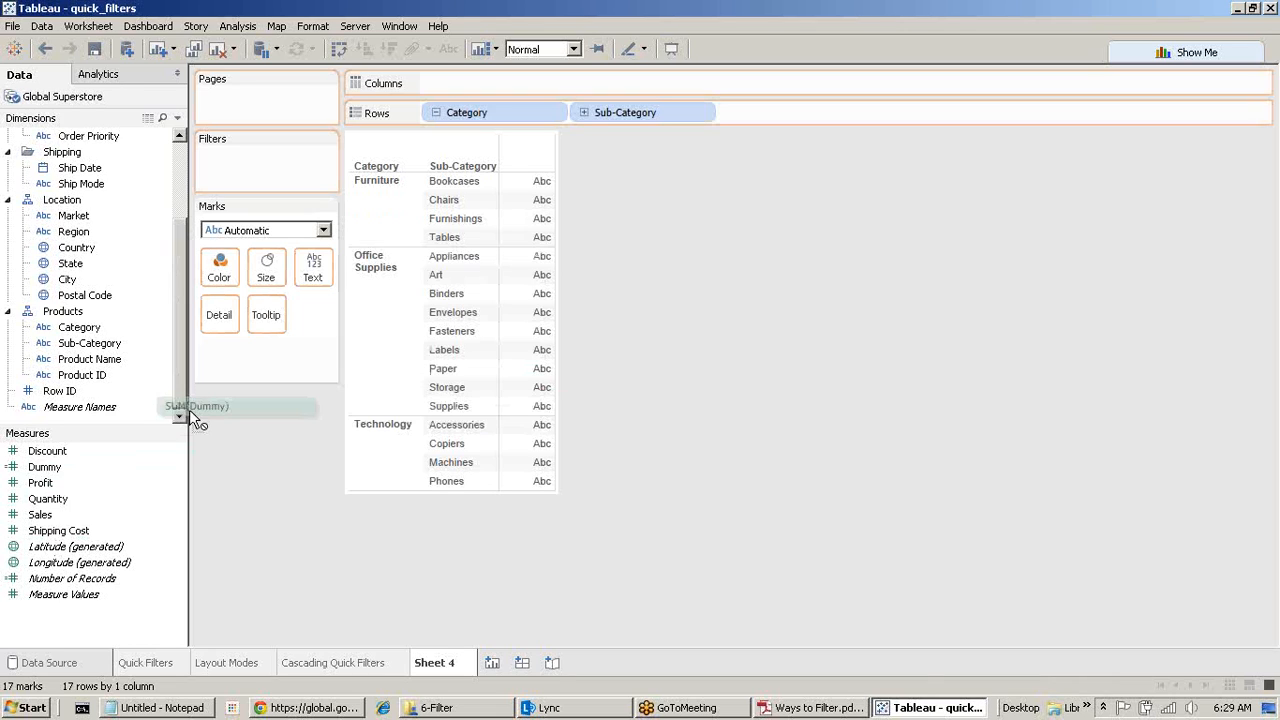
left_click_drag(195, 420, 229, 280)
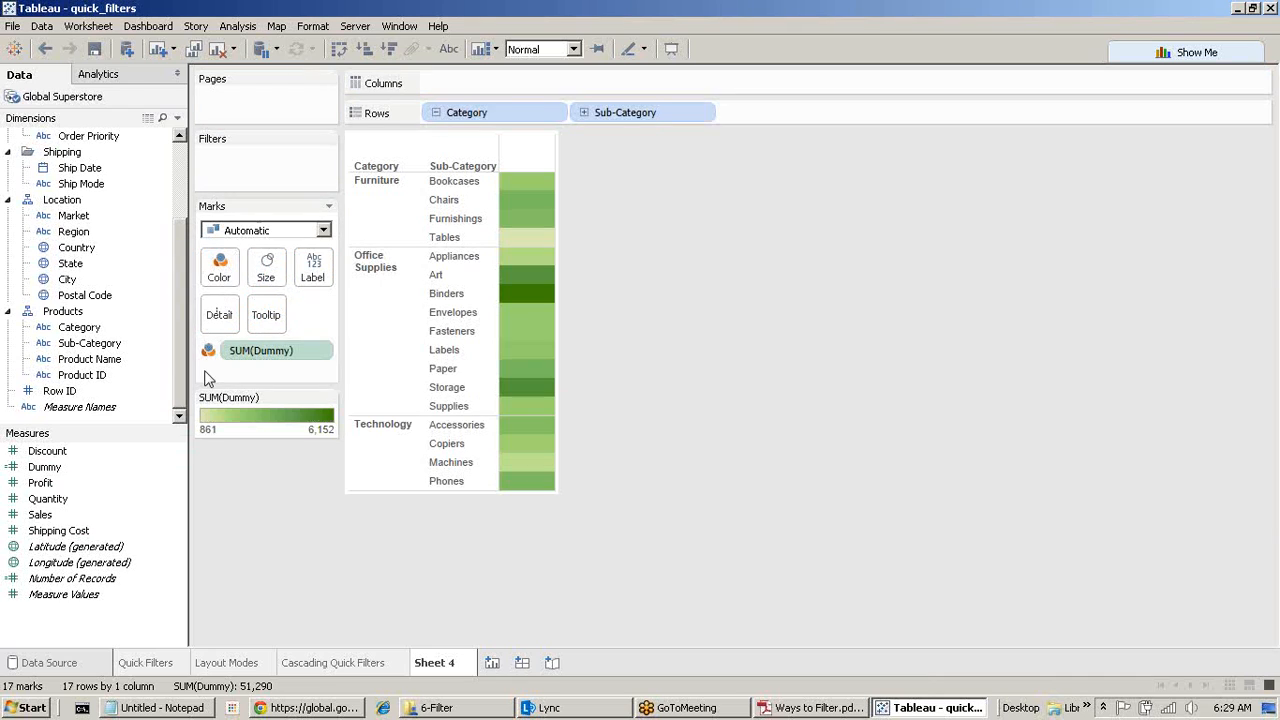
left_click_drag(258, 362, 273, 278)
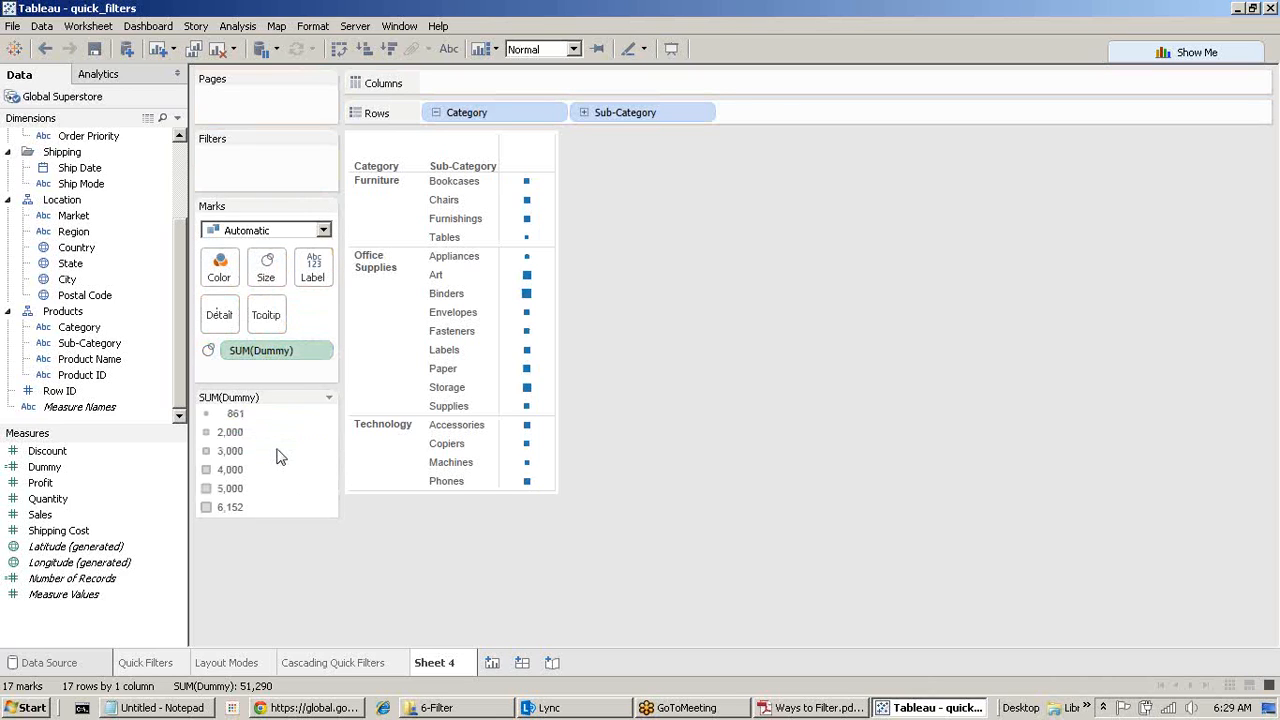
left_click(320, 352)
left_click(163, 494)
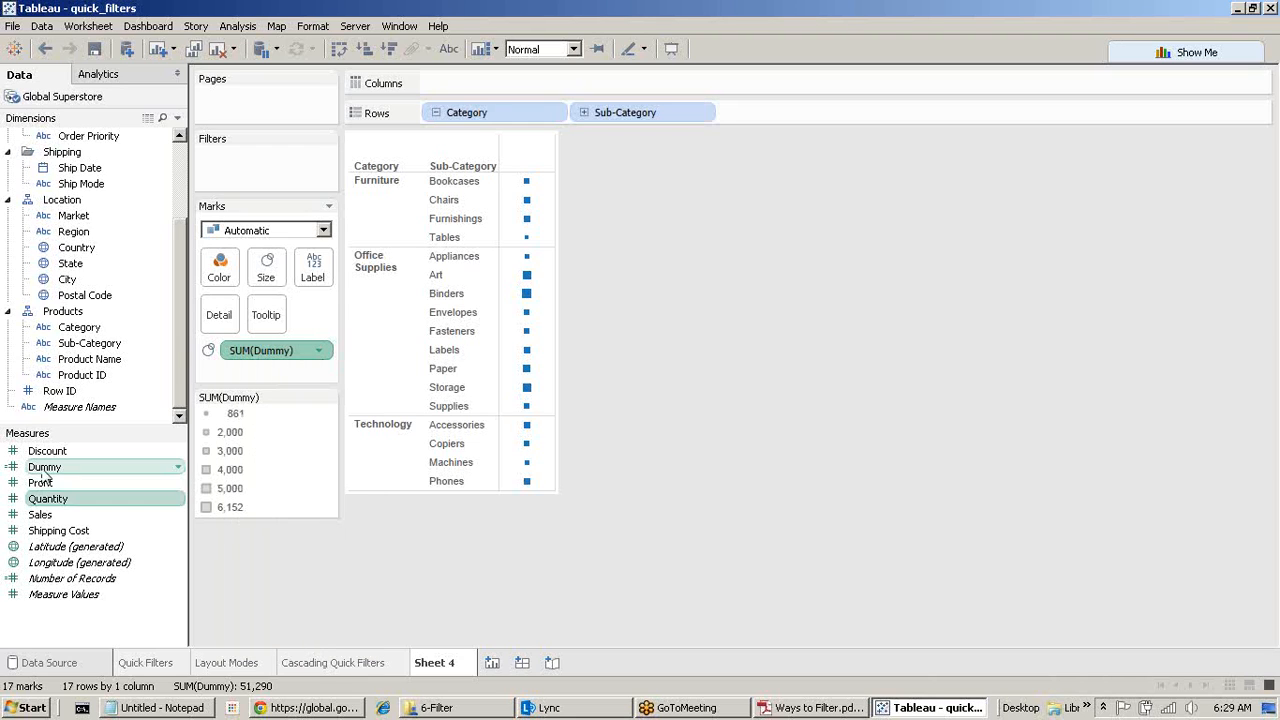
Change the Dummy calculated field's formula to a quoted space (' ') and remove its old pill from the Marks card
right_click(45, 468)
left_click(106, 195)
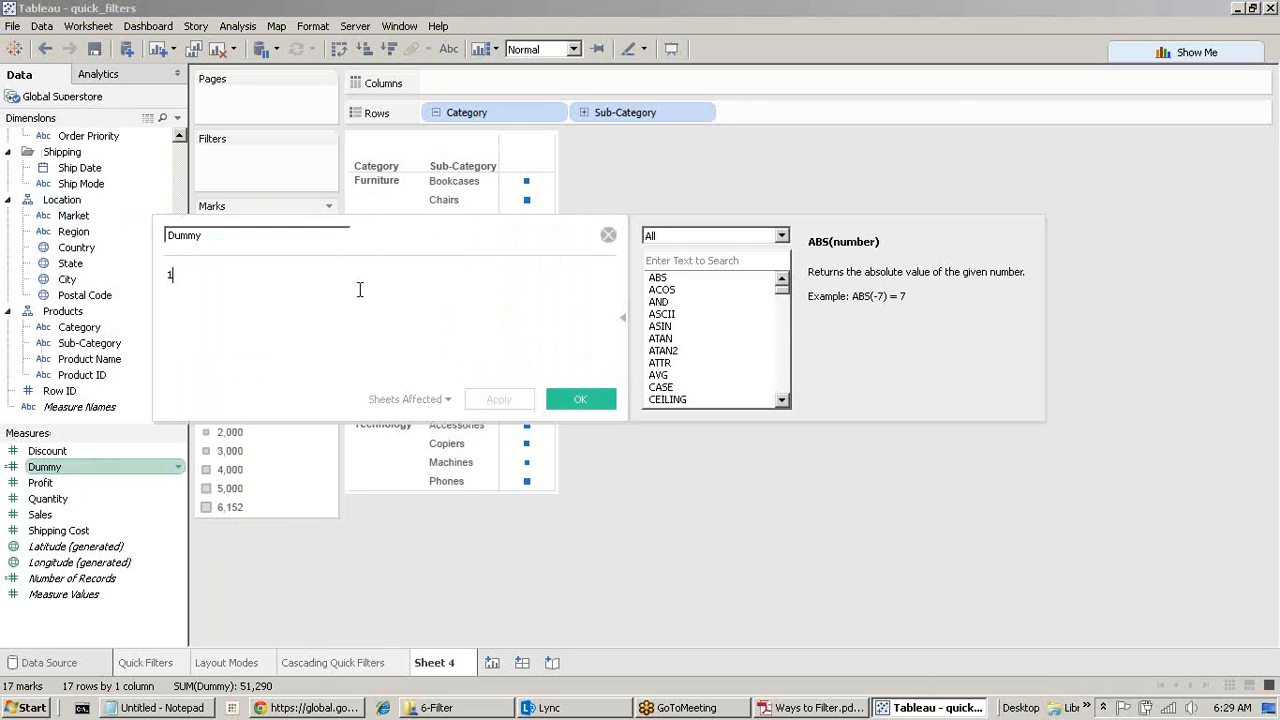
left_click_drag(258, 283, 22, 270)
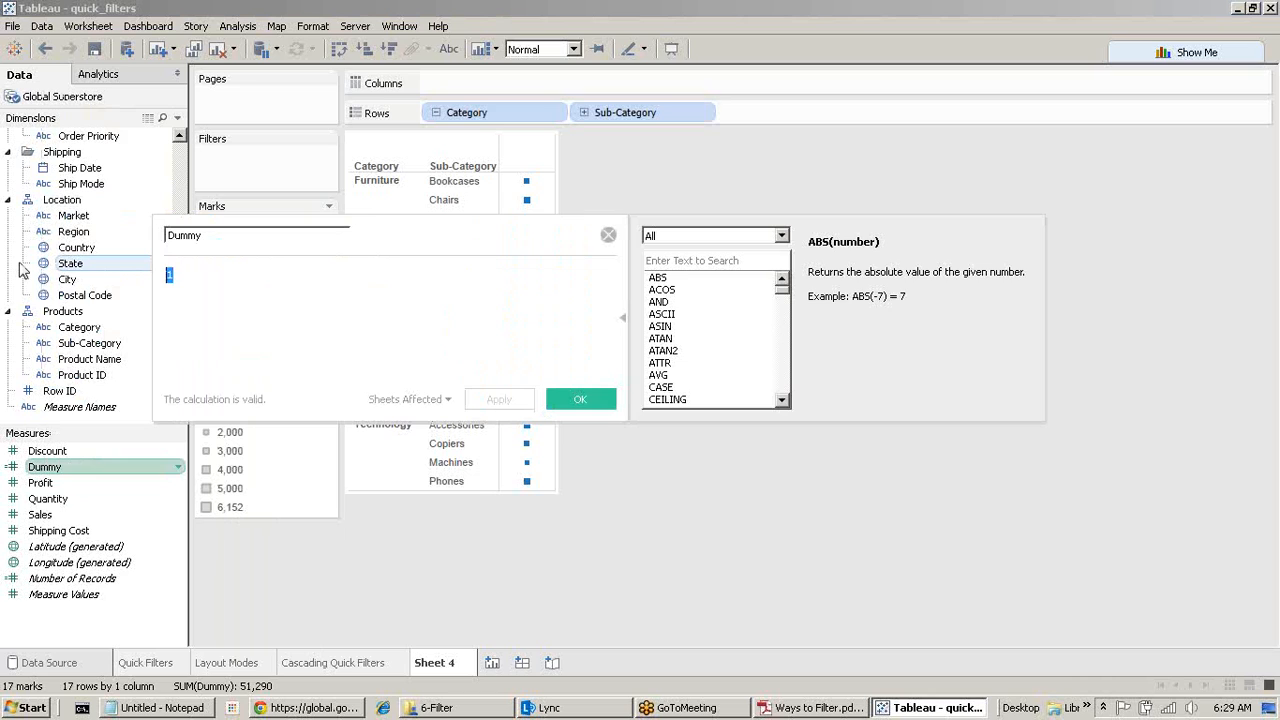
type("' '")
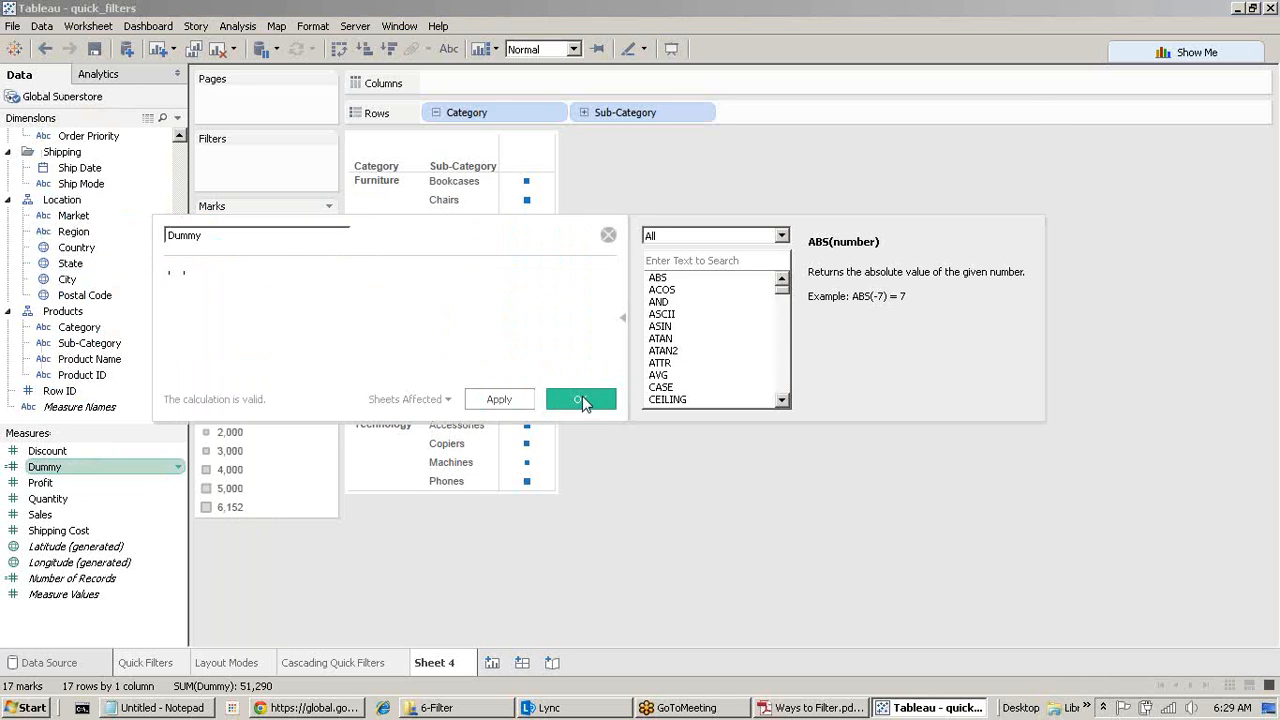
left_click(580, 399)
left_click_drag(262, 350, 65, 514)
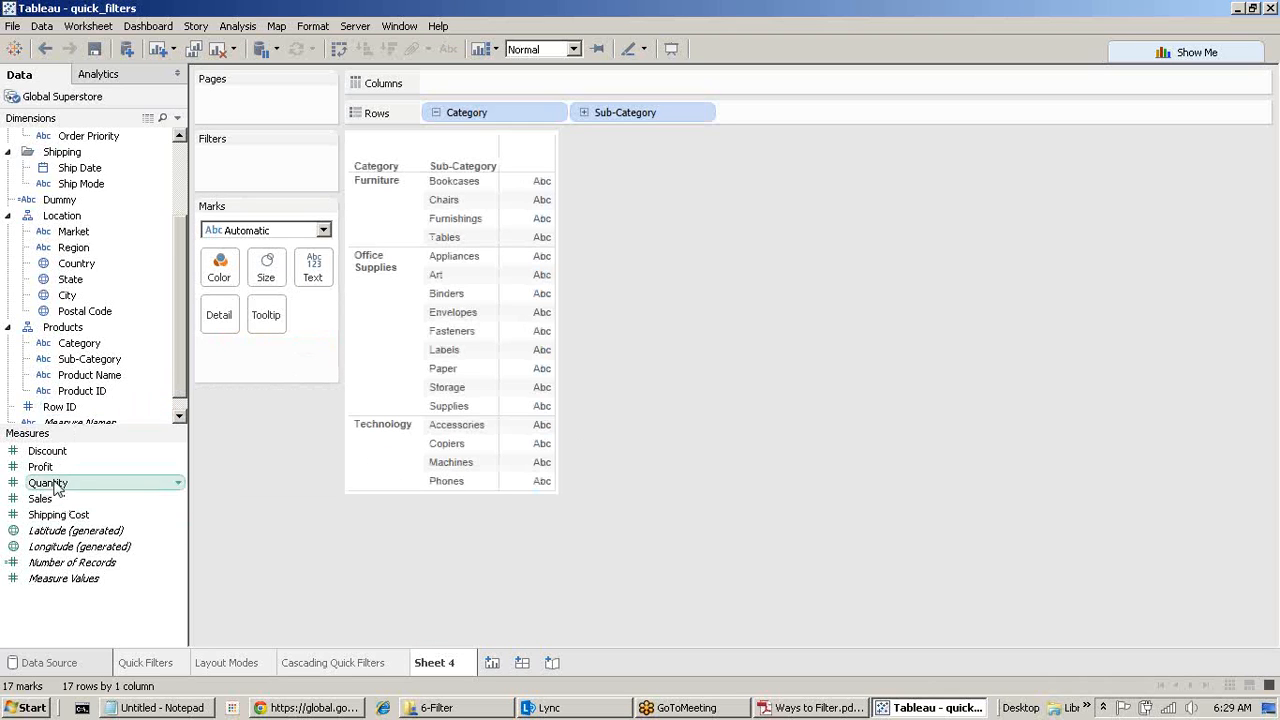
Rename the Dummy dimension as Blank
scroll(100, 355, "down", 1)
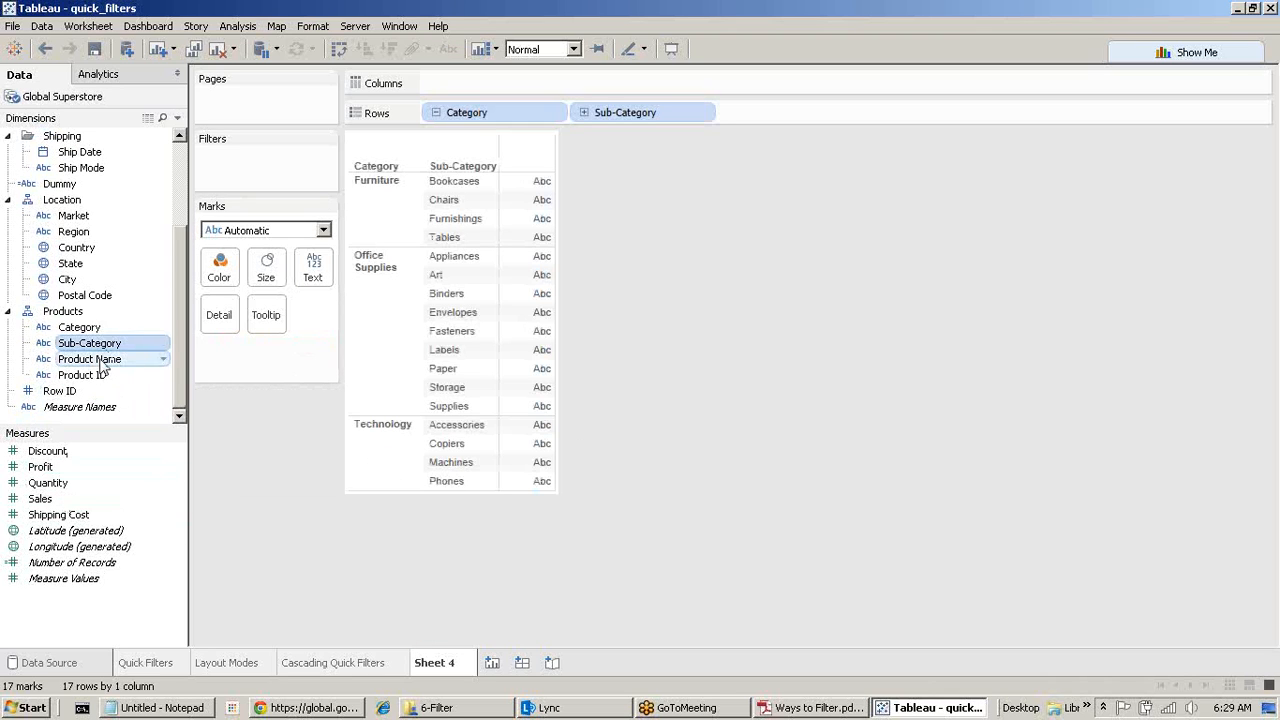
right_click(71, 192)
left_click(143, 323)
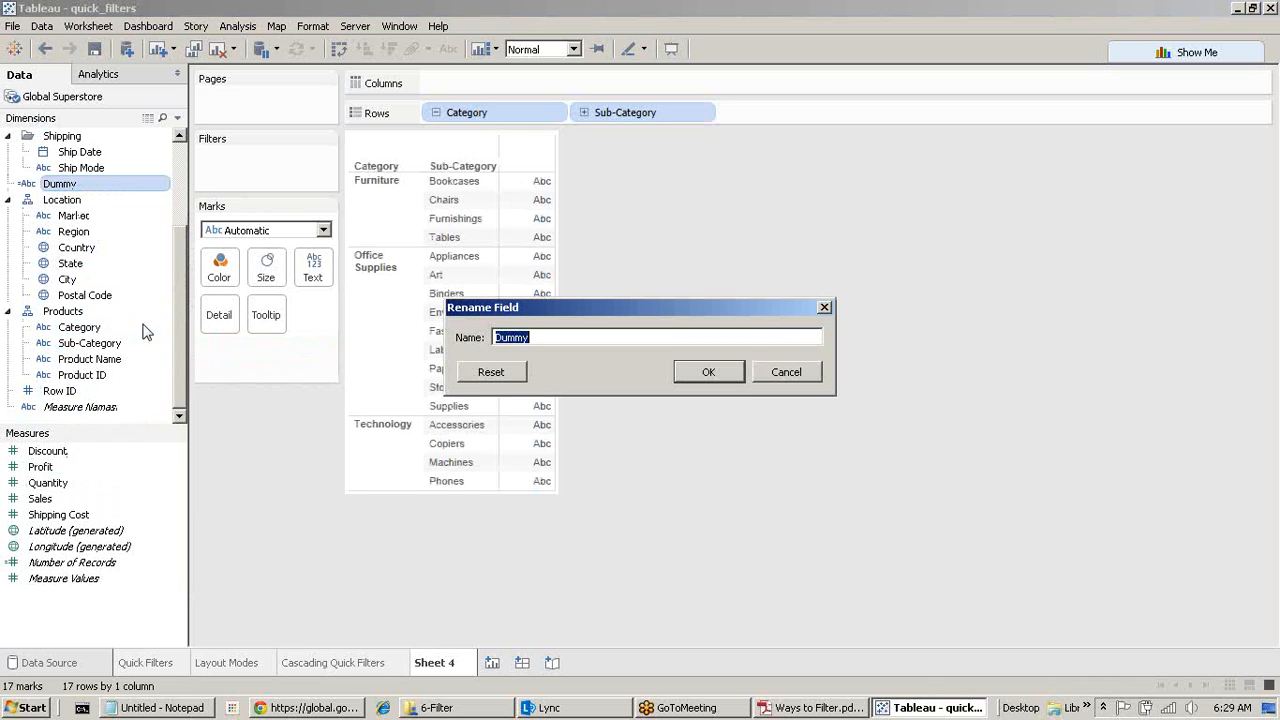
type("Blank")
left_click(718, 372)
Place Blank on Text and narrow the empty value column beside Sub-Category
left_click_drag(55, 184, 310, 280)
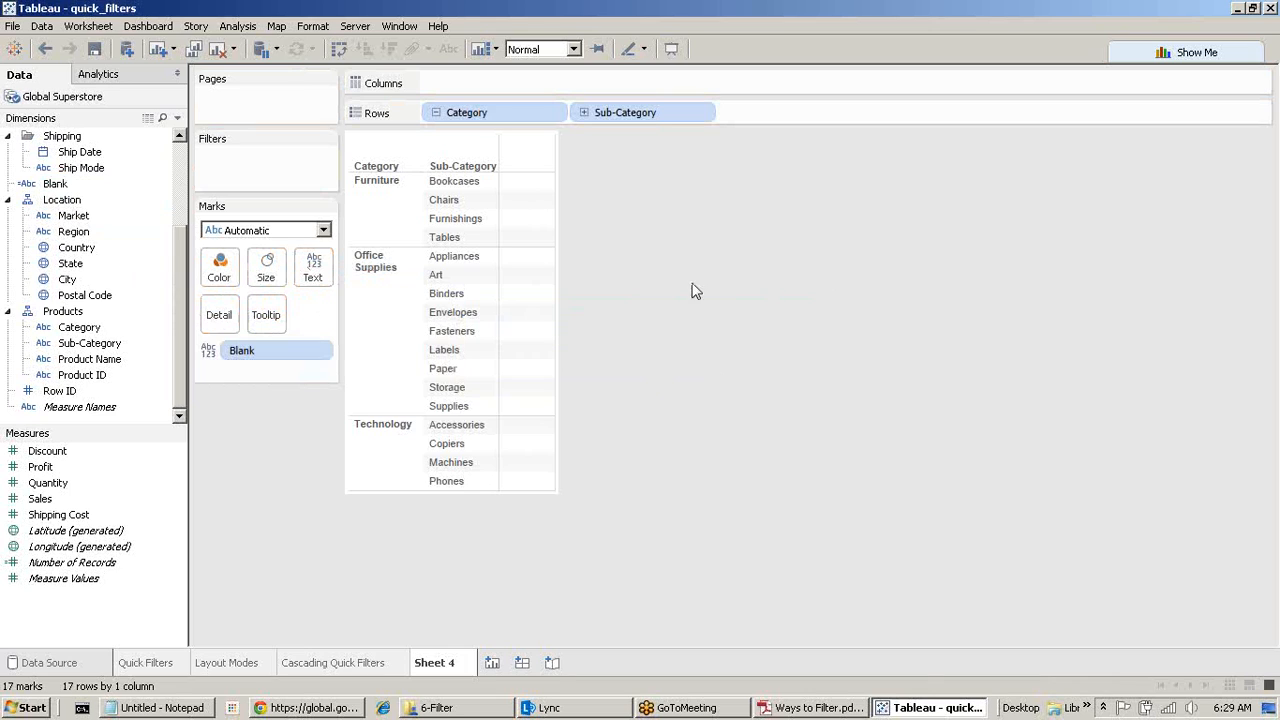
left_click_drag(494, 296, 491, 292)
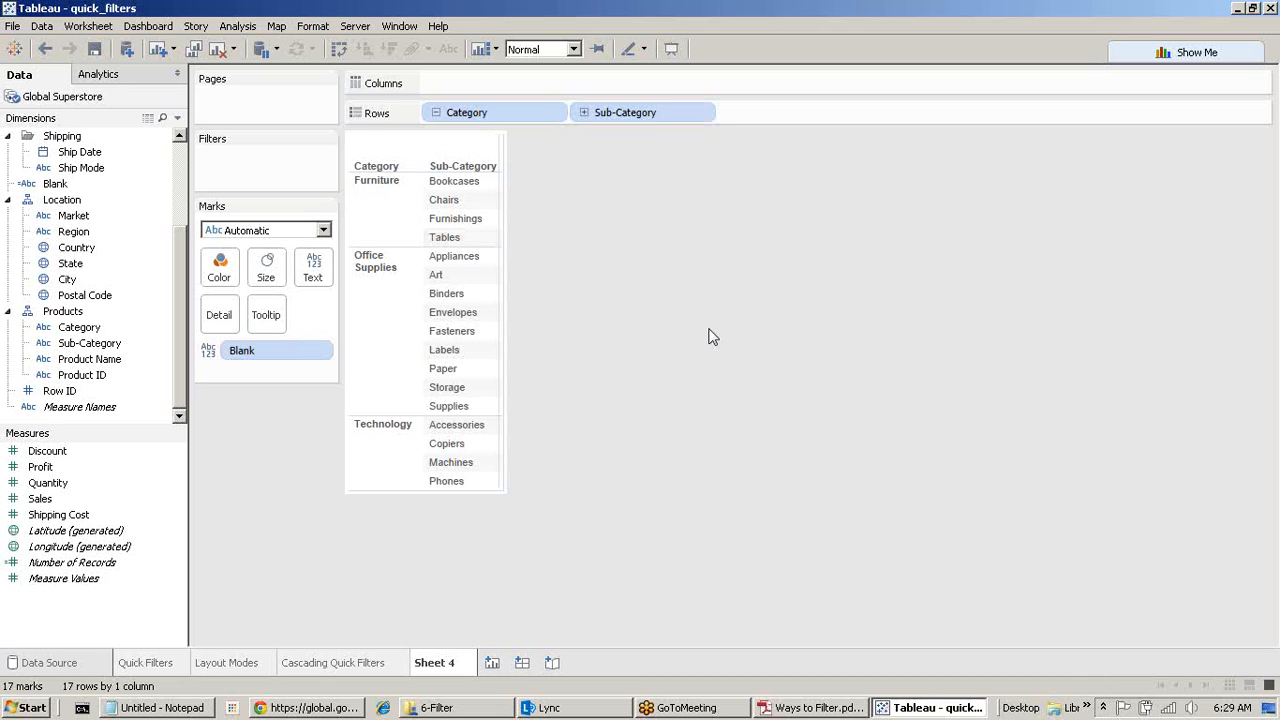
Move Blank from Text to Color and widen the column of square marks
left_click_drag(258, 350, 228, 270)
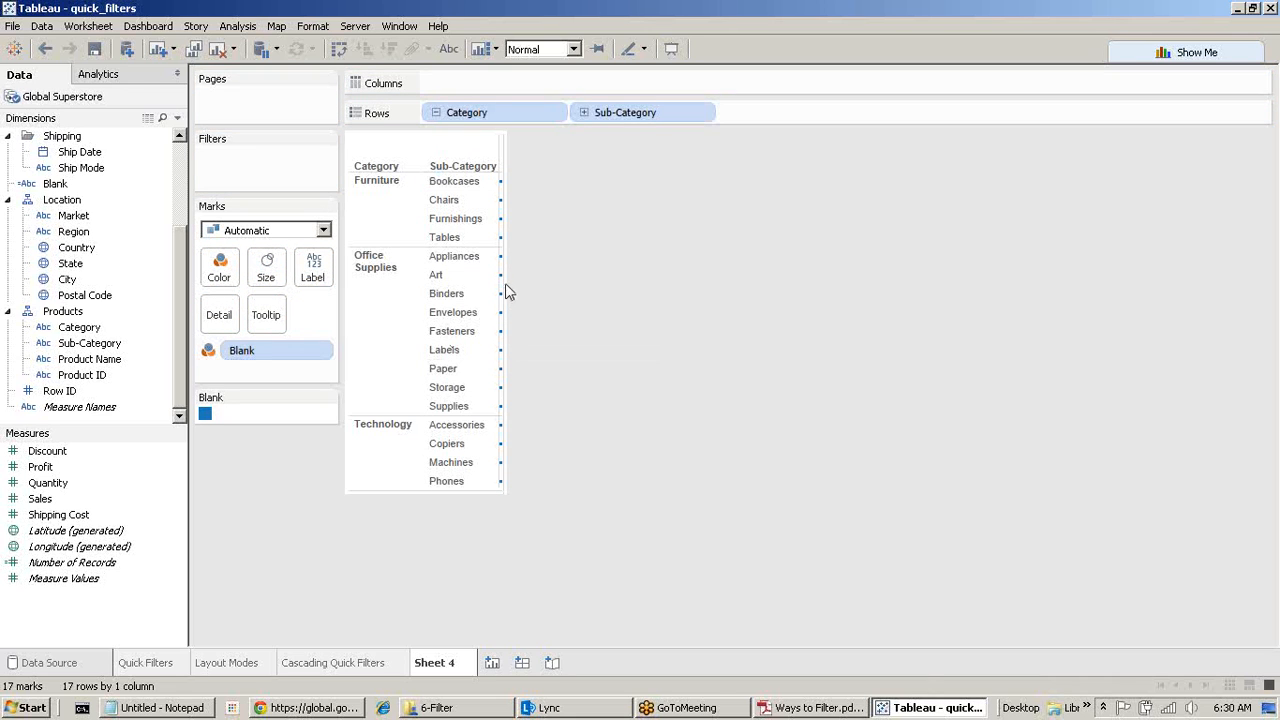
left_click_drag(505, 290, 537, 293)
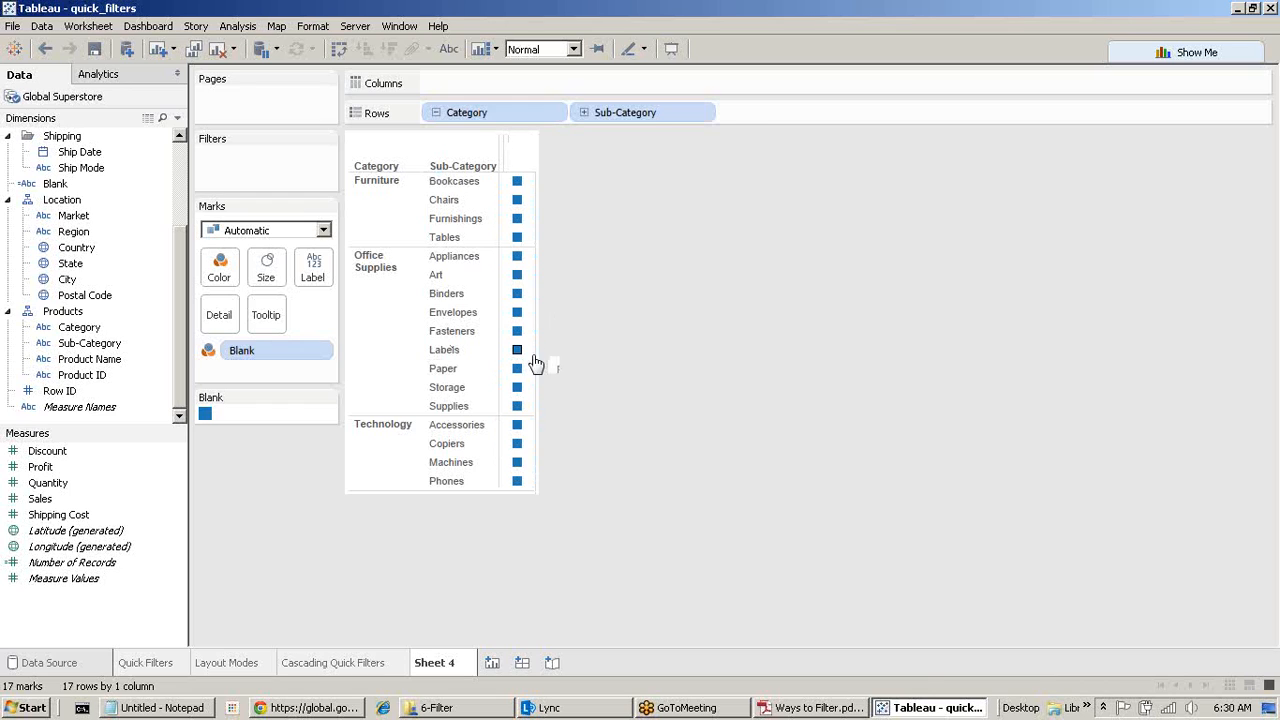
mouse_move(524, 190)
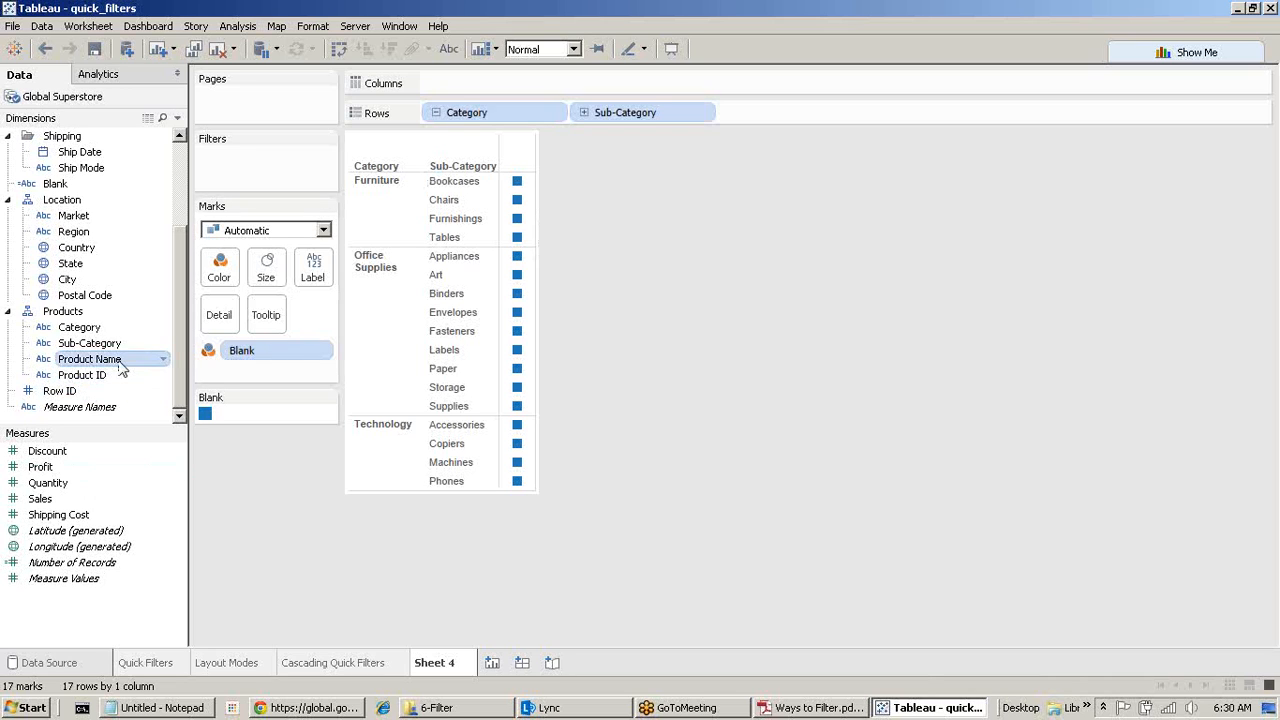
Add Product Name with all its members after Sub-Category on Rows and look through the product list
left_click_drag(90, 359, 751, 114)
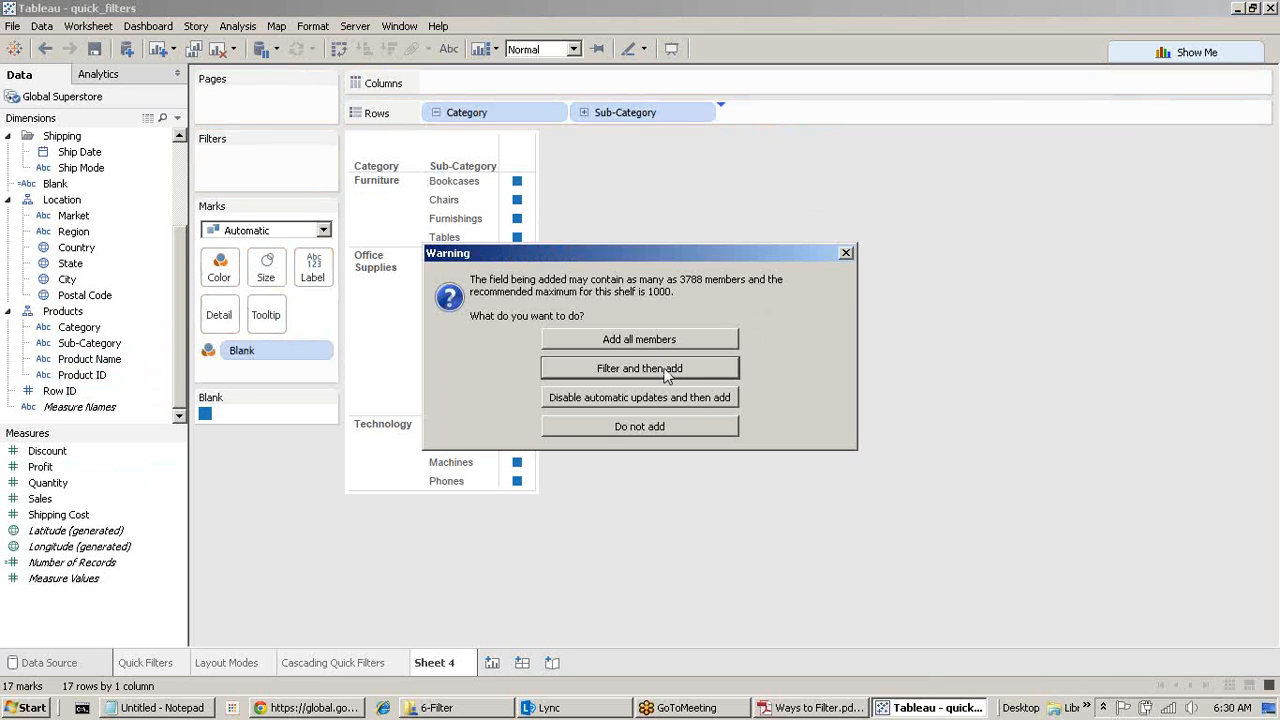
left_click(667, 341)
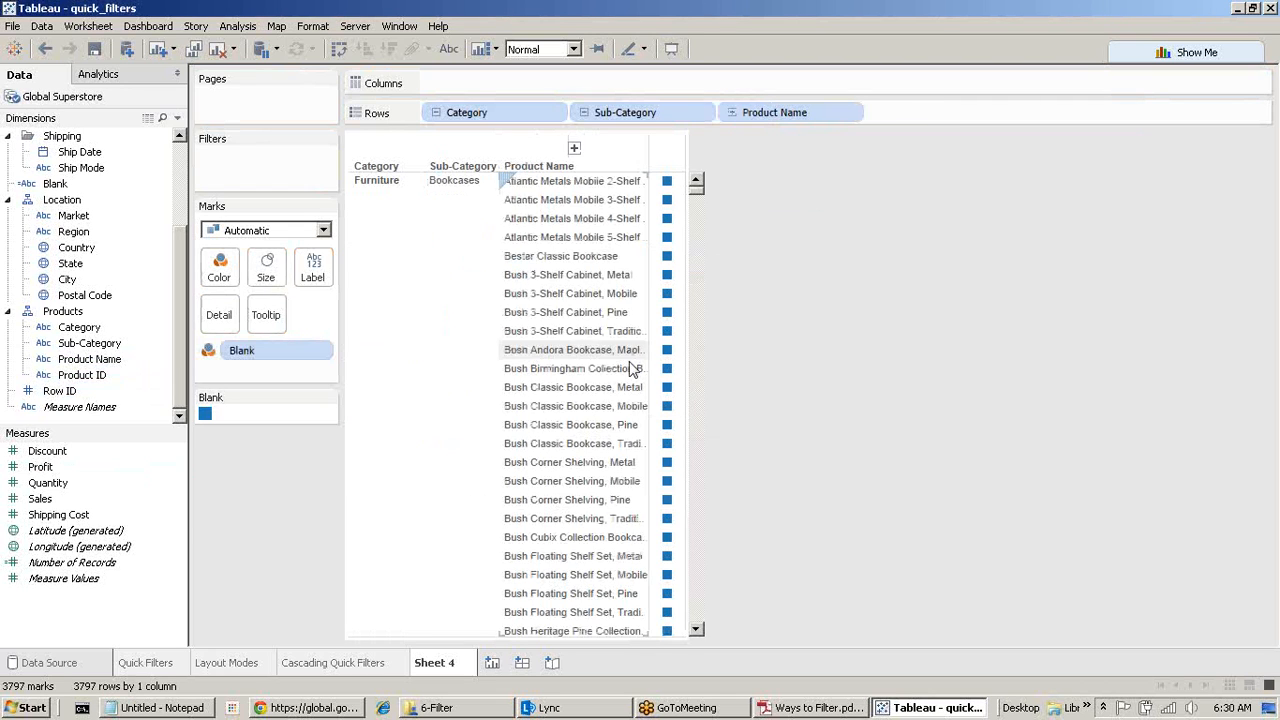
scroll(634, 368, "down", 10)
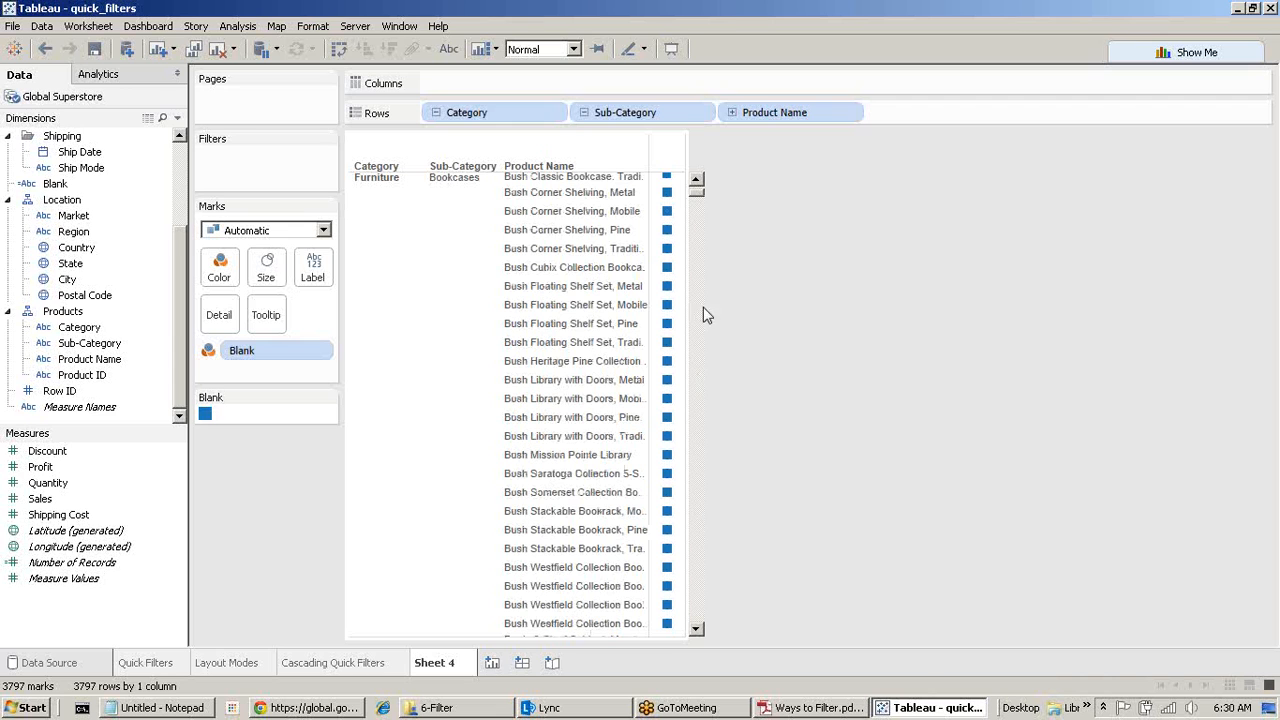
mouse_move(697, 192)
left_mouse_down()
mouse_move(697, 423)
mouse_move(722, 612)
mouse_move(700, 190)
left_mouse_up()
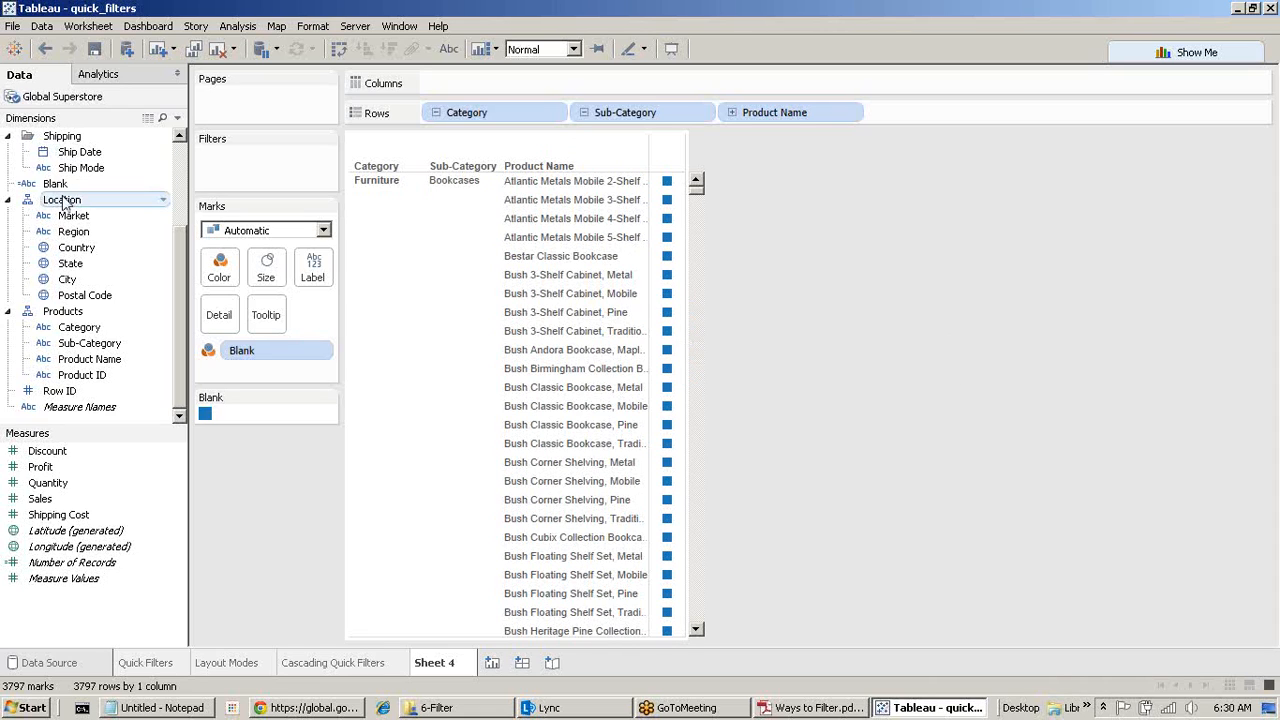
Create a calculated field named B with a quoted space (' ') as its formula
right_click(115, 418)
left_click(200, 430)
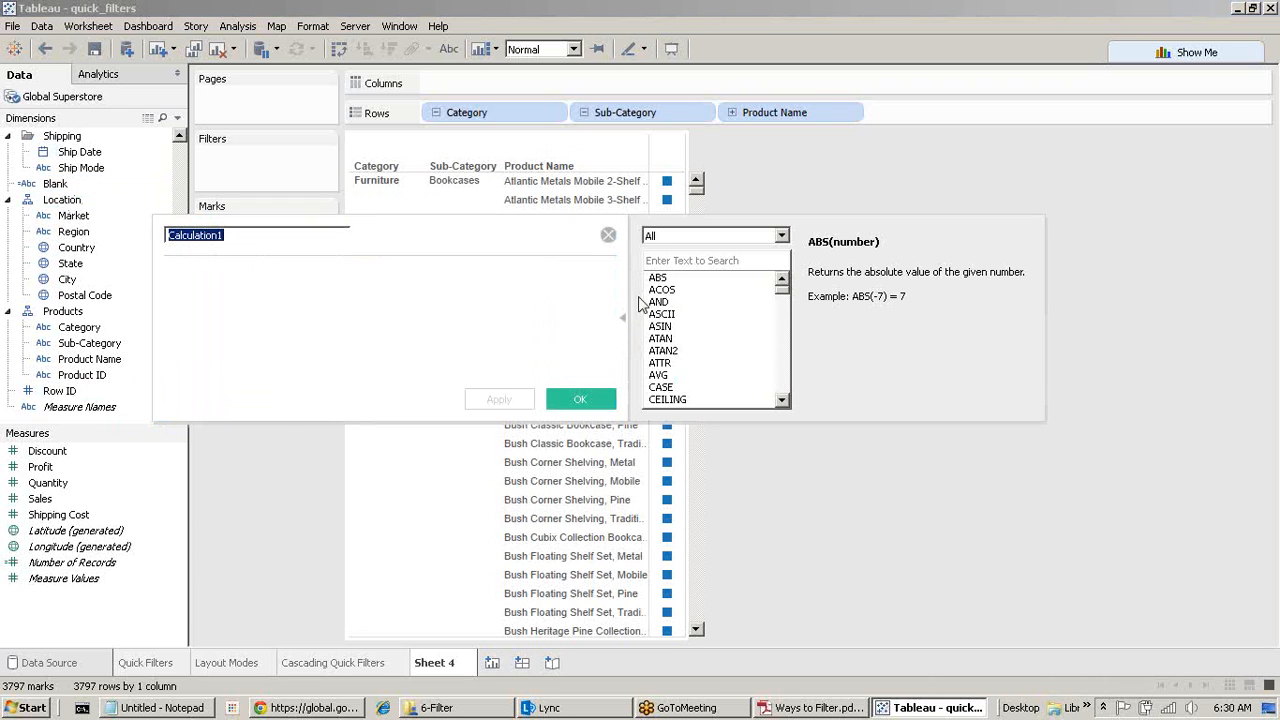
type("B")
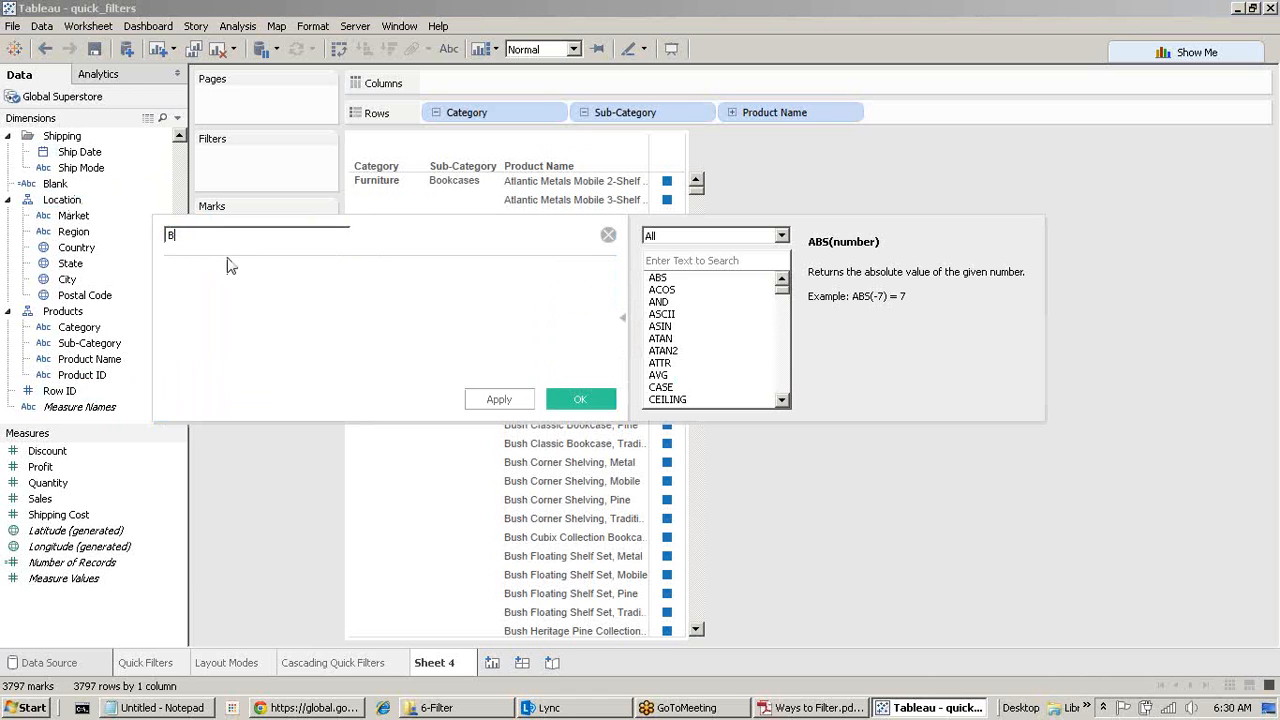
left_click(237, 273)
type("' '")
left_click(581, 398)
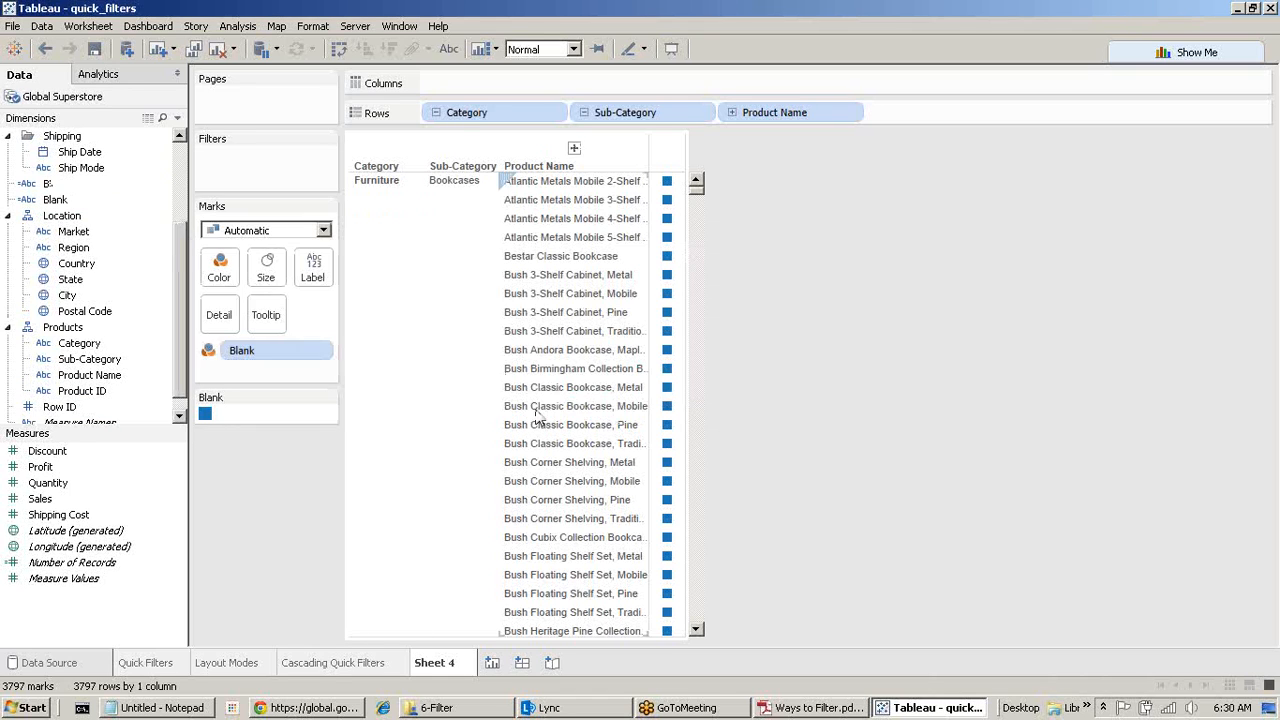
Place field B on Text and narrow the empty column beside Product Name
left_click_drag(60, 186, 314, 265)
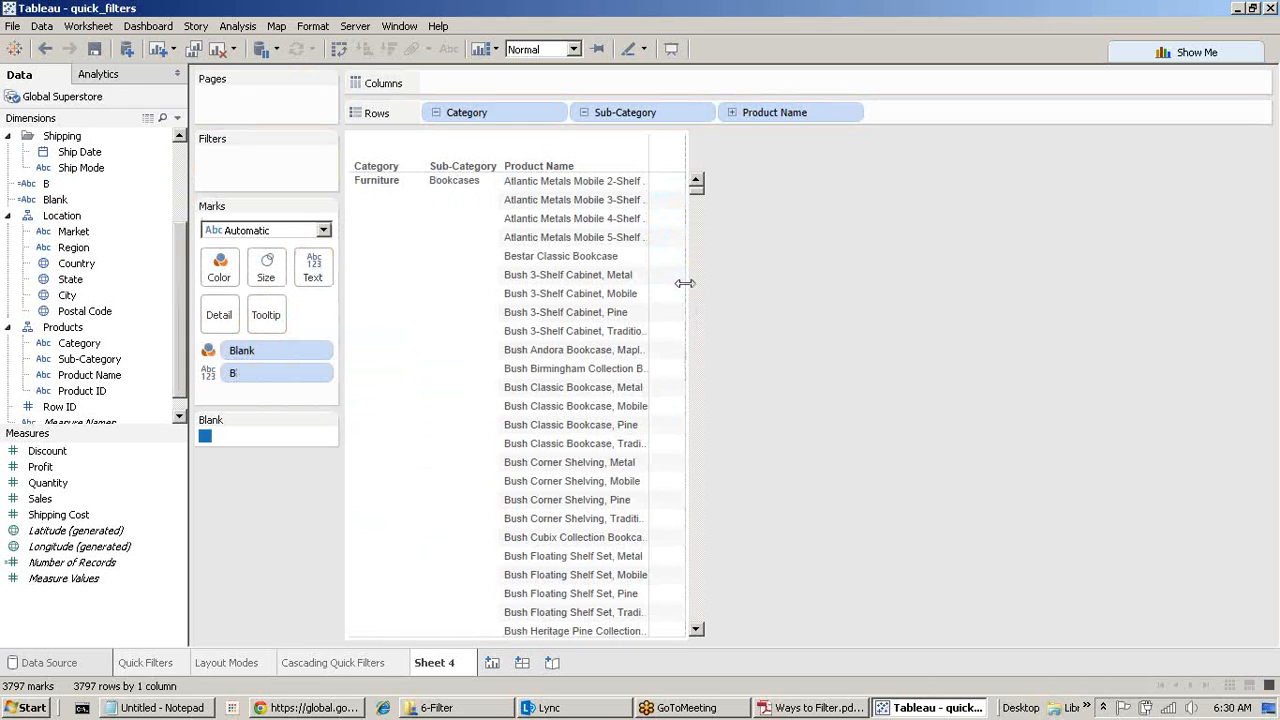
left_click_drag(671, 290, 660, 291)
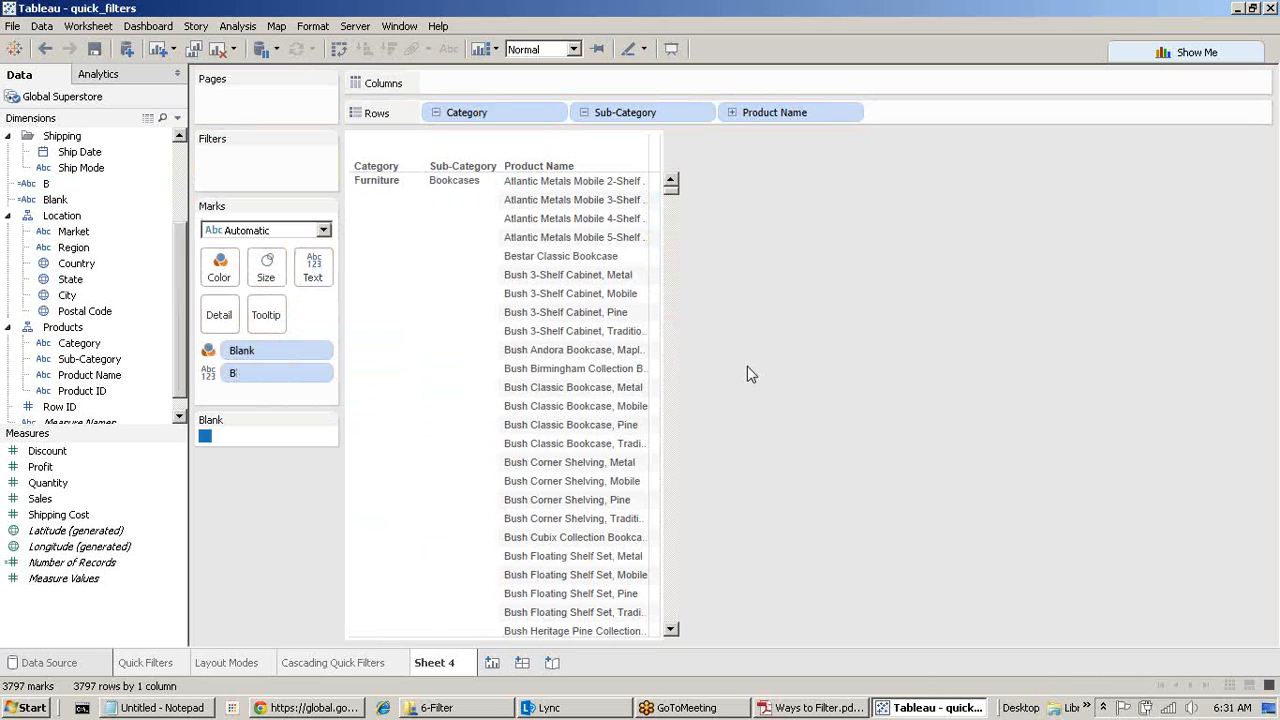
Replace Blank and B on the Marks card with Quantity as text, and widen the value column
left_click_drag(241, 350, 48, 490)
double_click(48, 483)
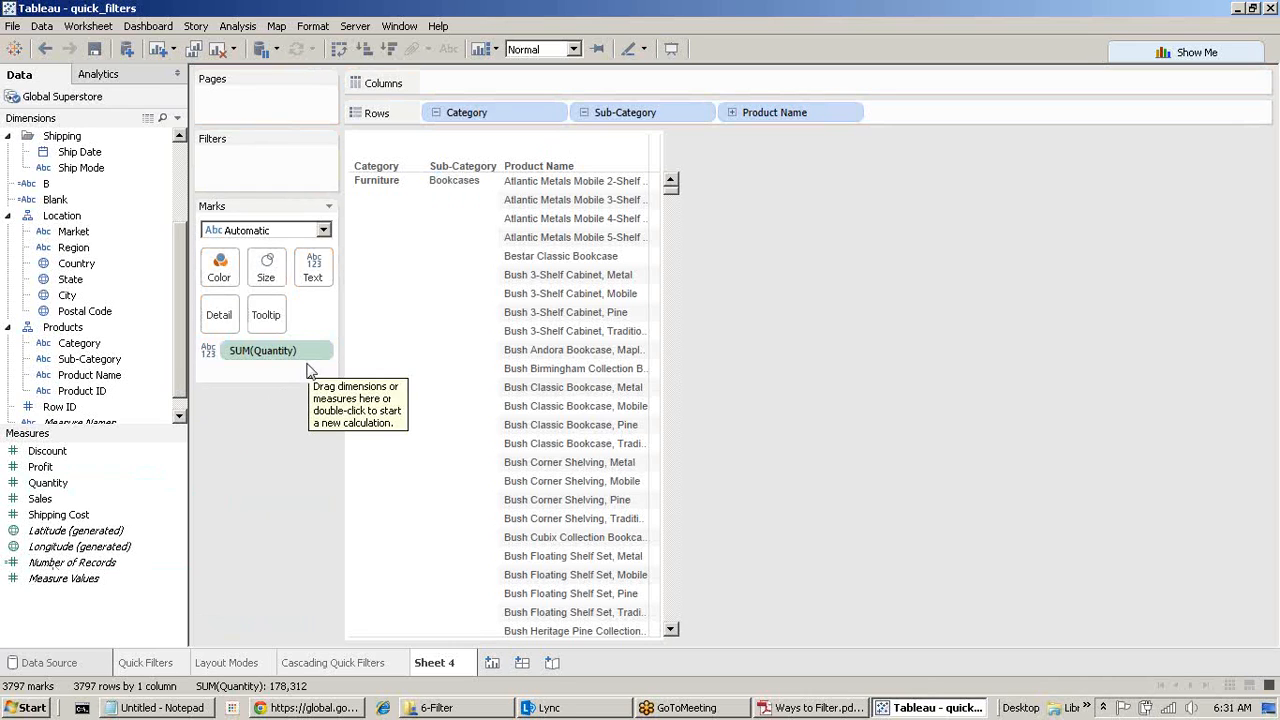
left_click_drag(293, 355, 314, 277)
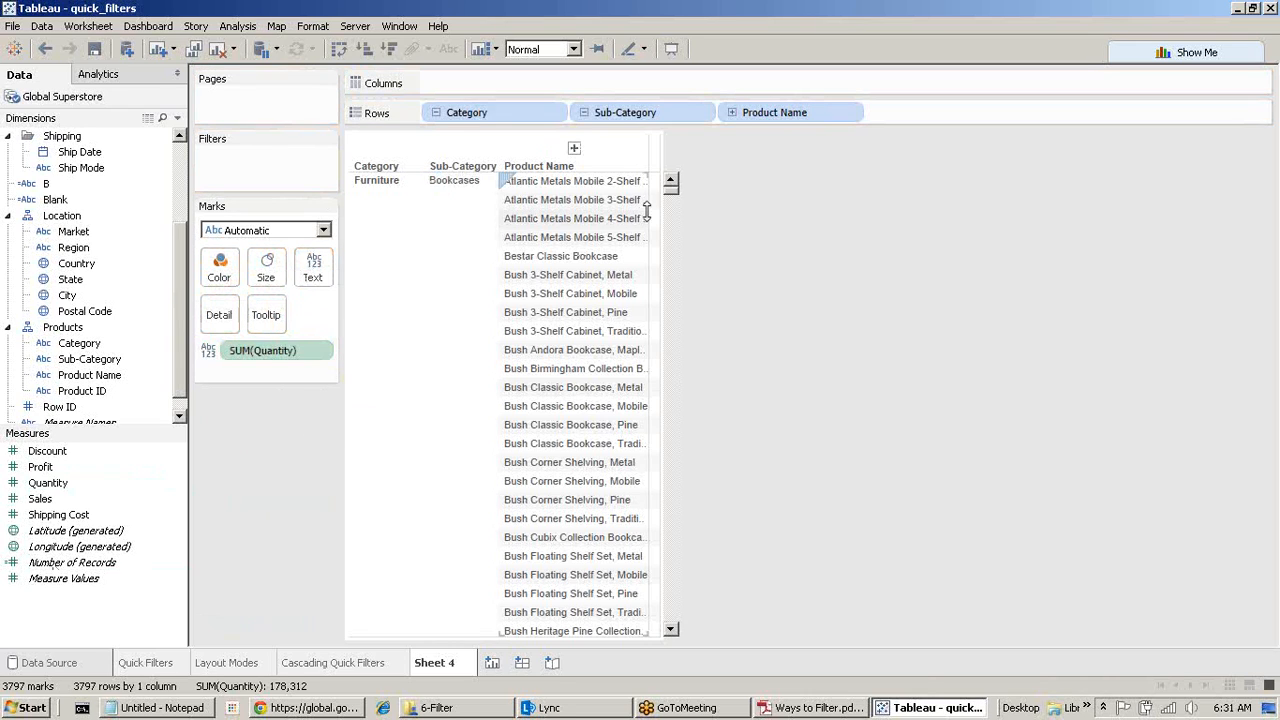
left_click_drag(801, 225, 847, 183)
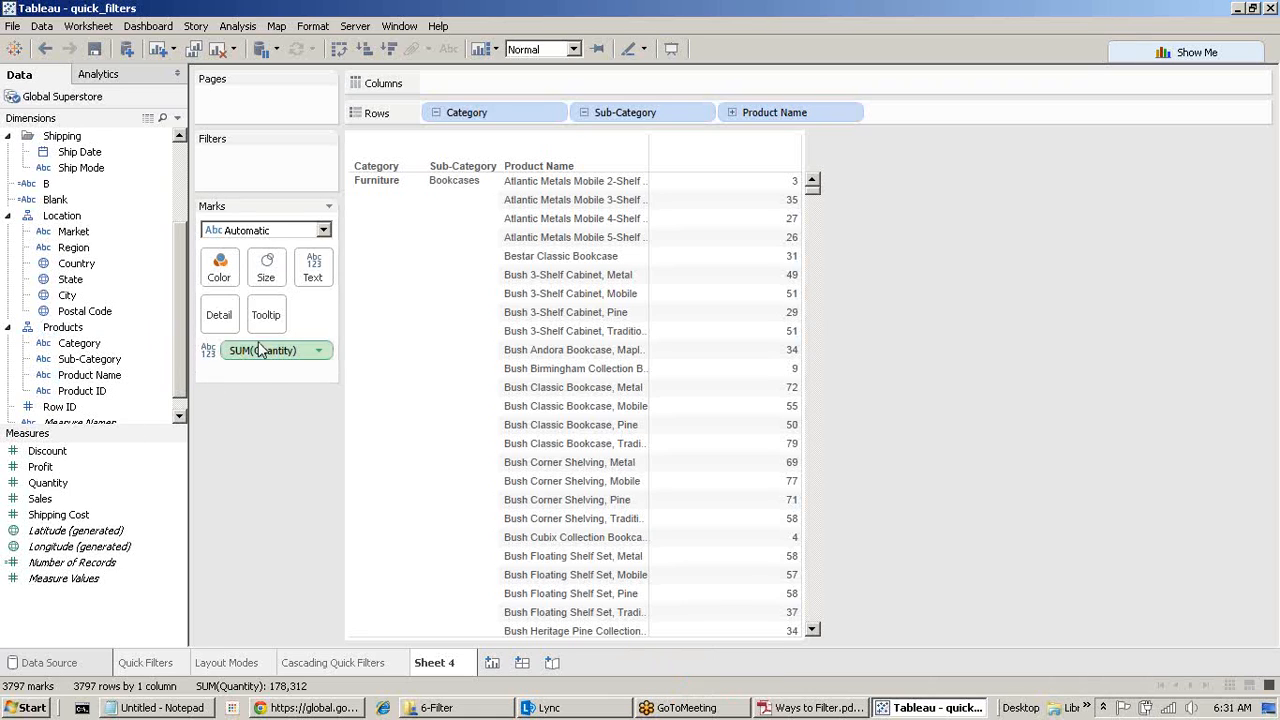
Remove Quantity, add Sales to Columns, and look through the bars per product
left_click_drag(266, 364, 263, 589)
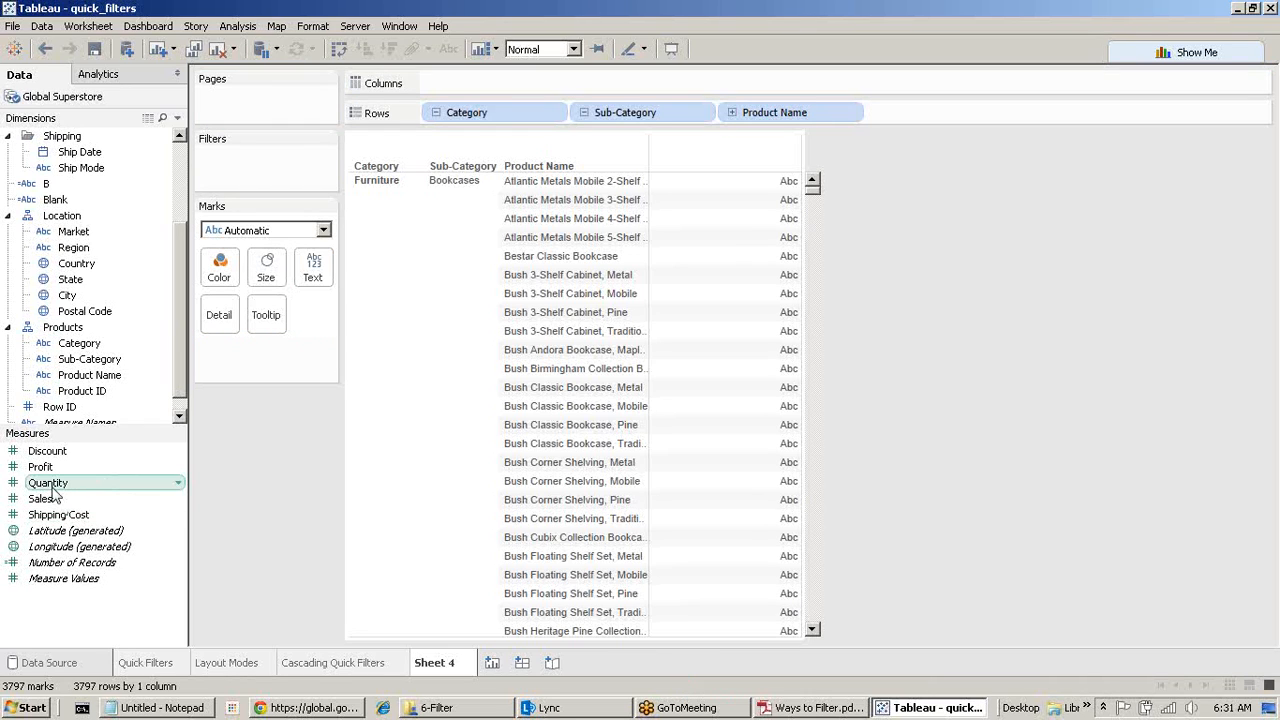
left_click_drag(45, 498, 533, 158)
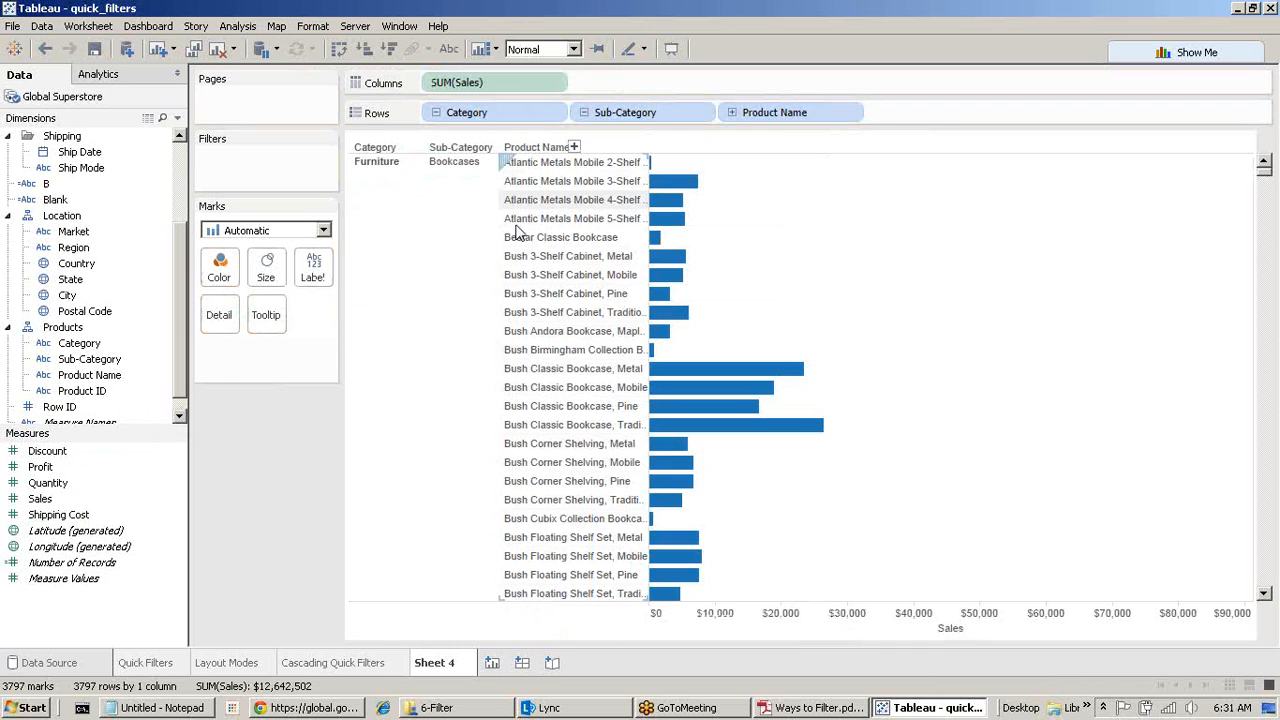
scroll(718, 440, "down", 10)
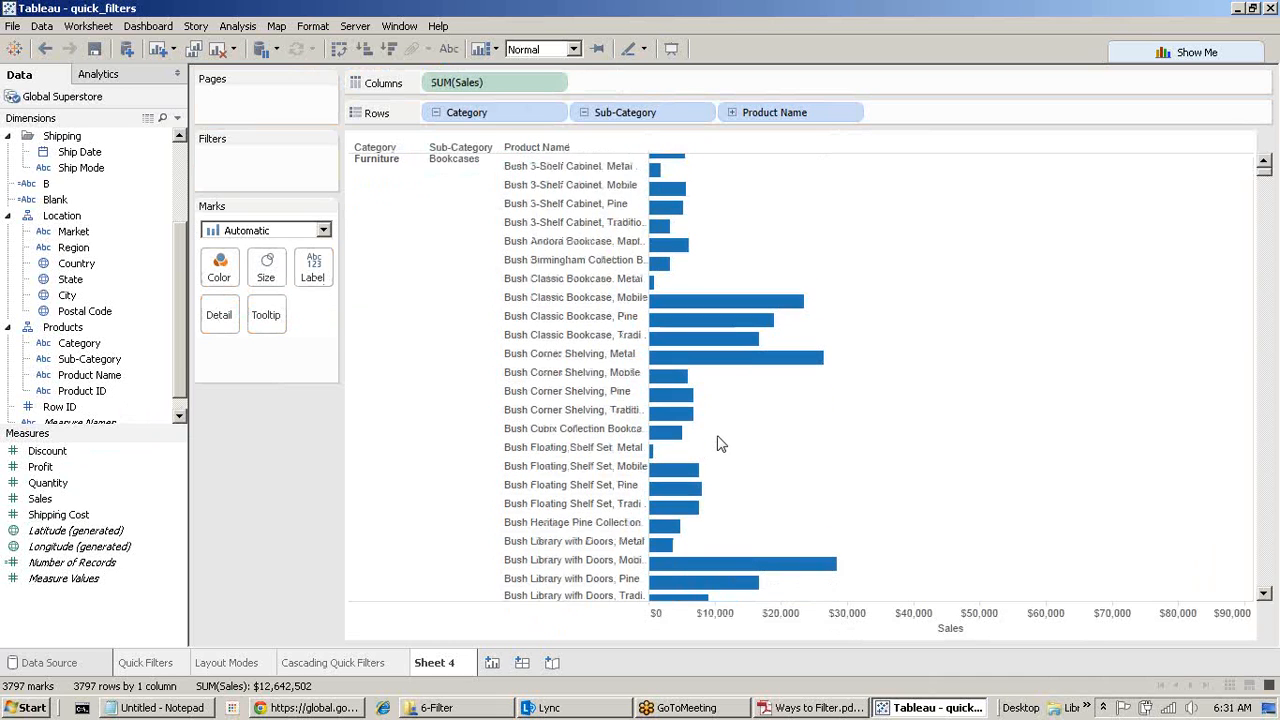
scroll(717, 435, "up", 10)
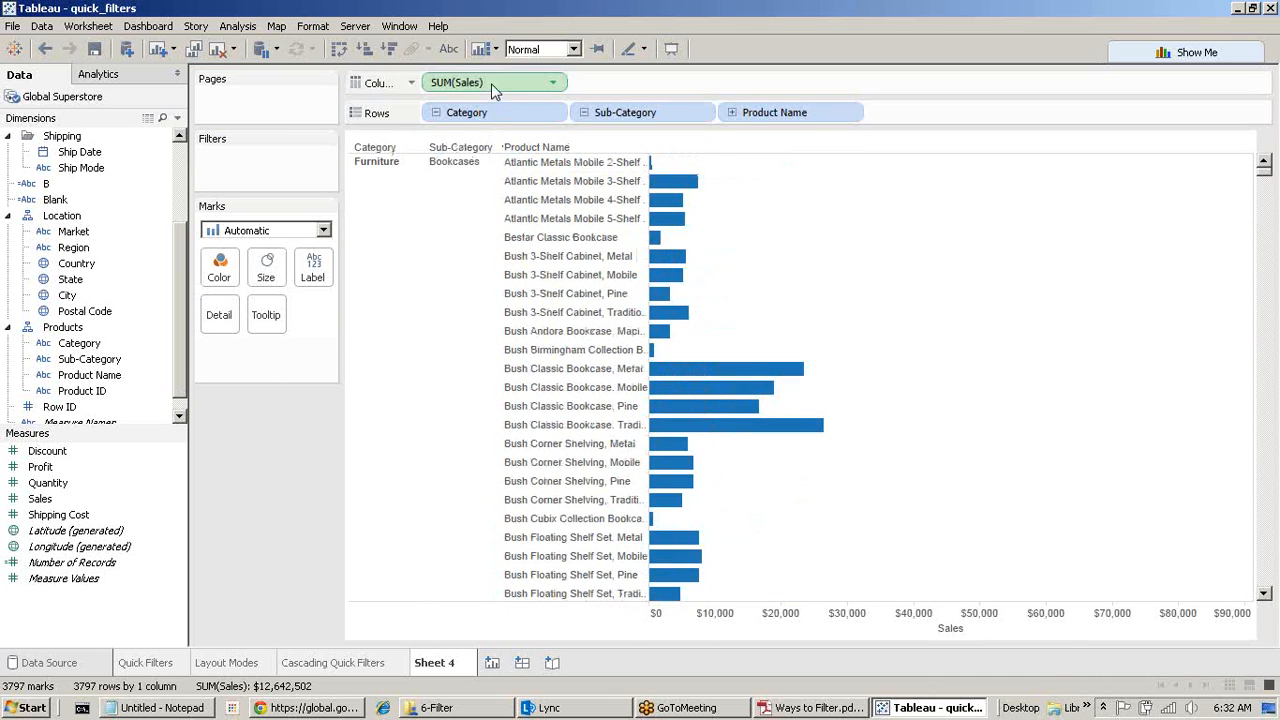
Move Sales to Color and convert the view back to horizontal bars with Show Me
left_click_drag(491, 83, 228, 287)
left_click(1173, 51)
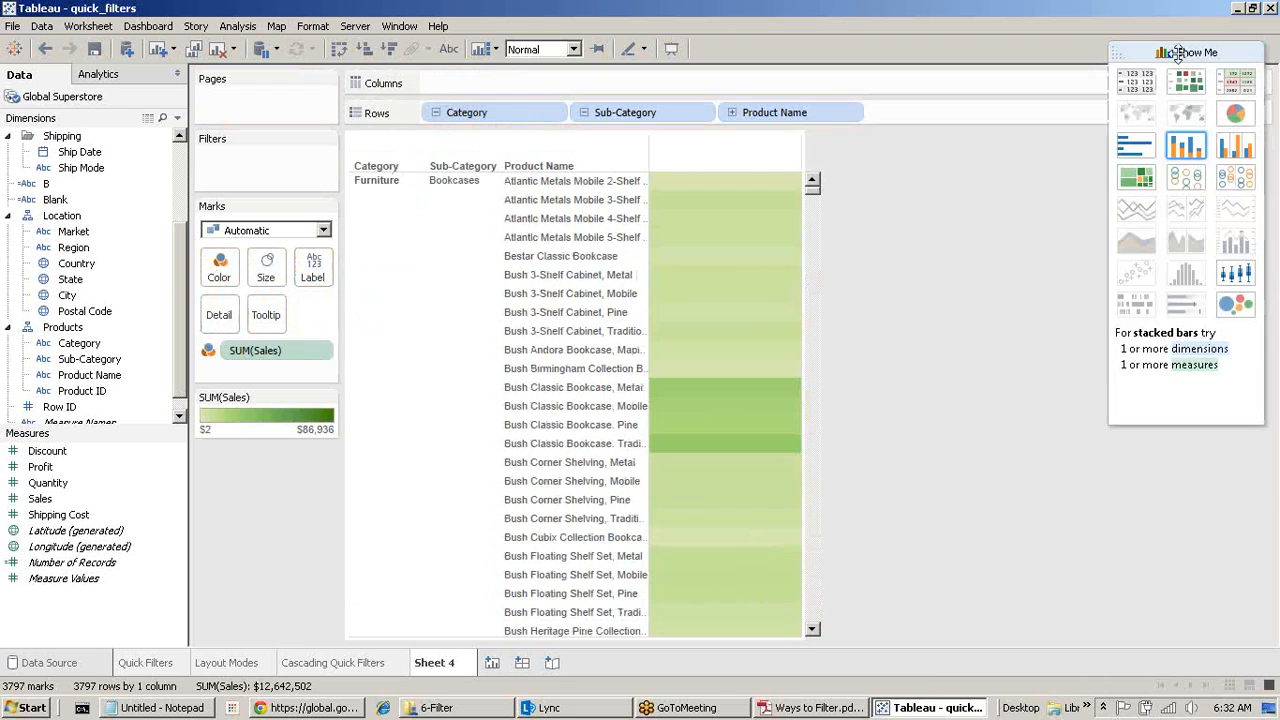
left_click(1135, 152)
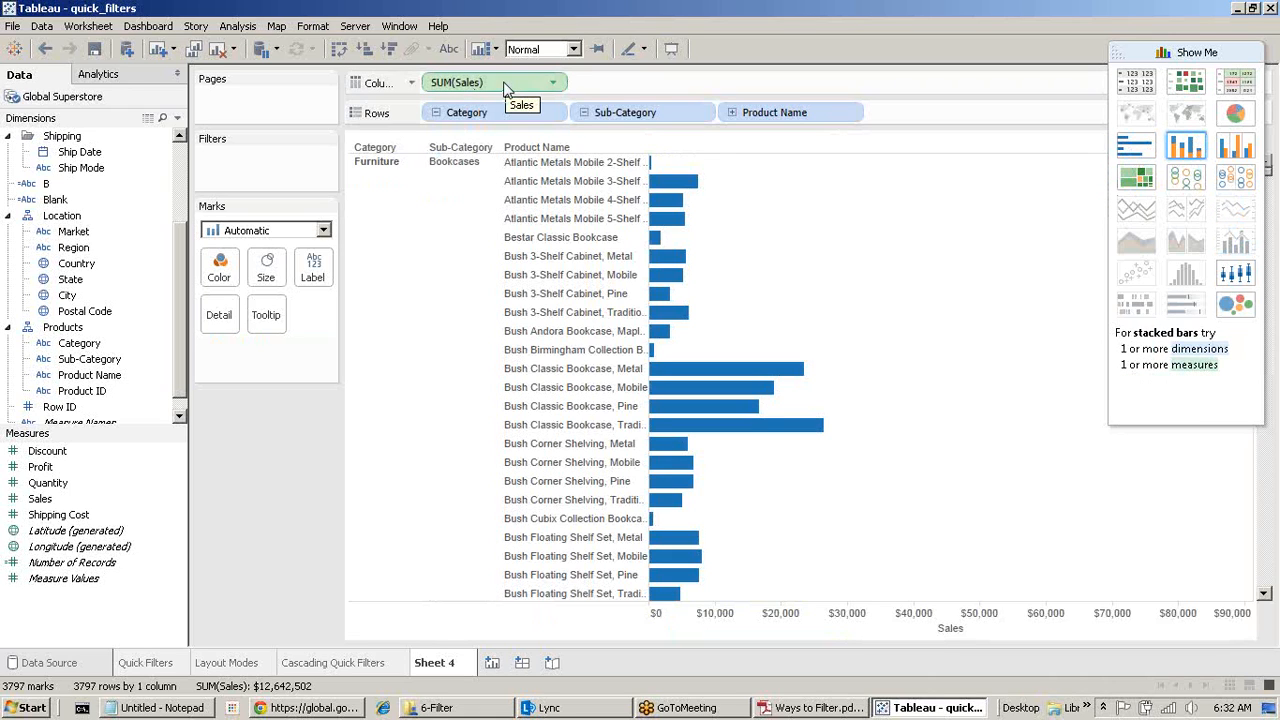
Move Sales from Columns to Text and move Category from Rows to Columns to form a crosstab
left_click_drag(505, 88, 312, 285)
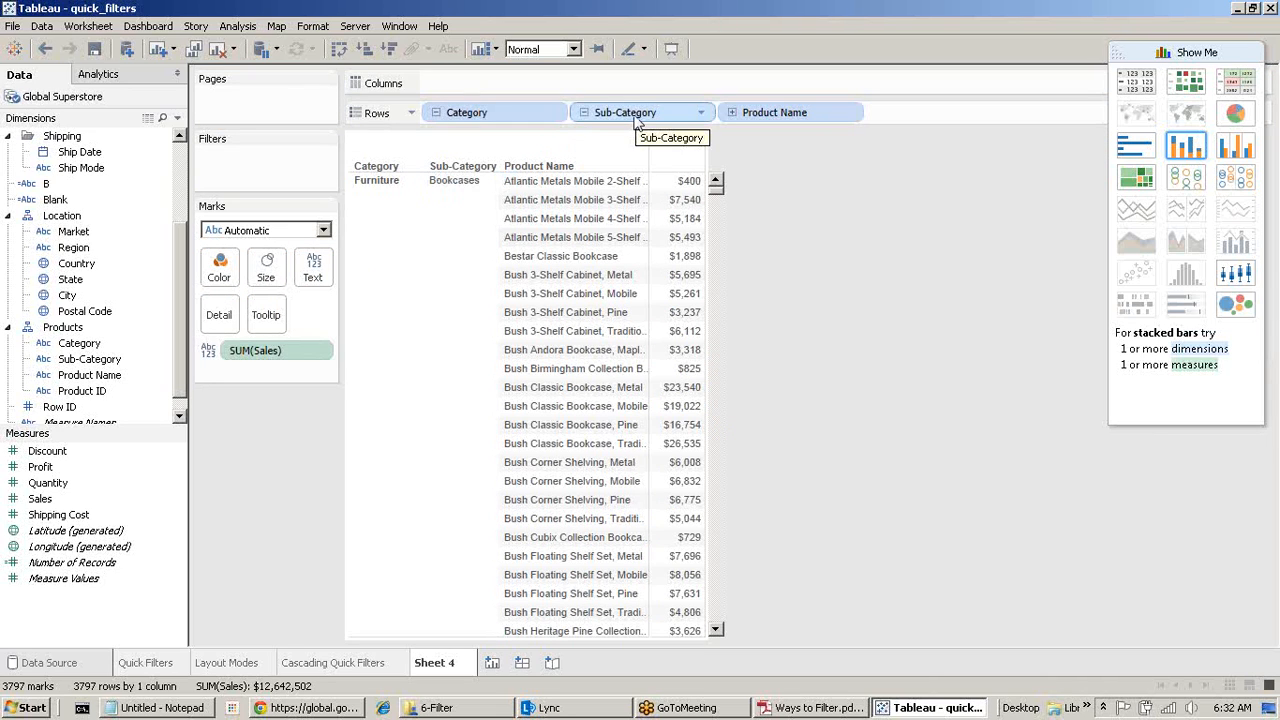
left_click_drag(528, 113, 518, 86)
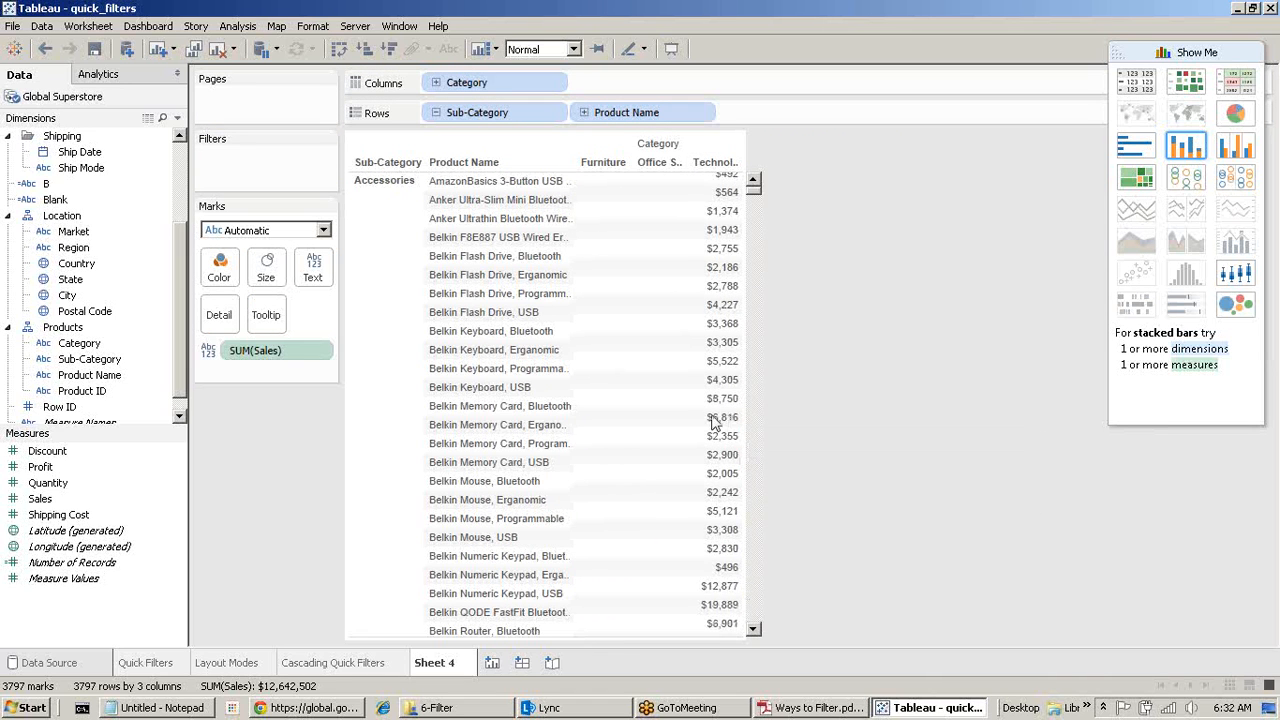
Remove Product Name from Rows so the crosstab shows Sales by Sub-Category and Category only
scroll(697, 408, "down", 3)
scroll(697, 408, "down", 6)
scroll(685, 366, "down", 10)
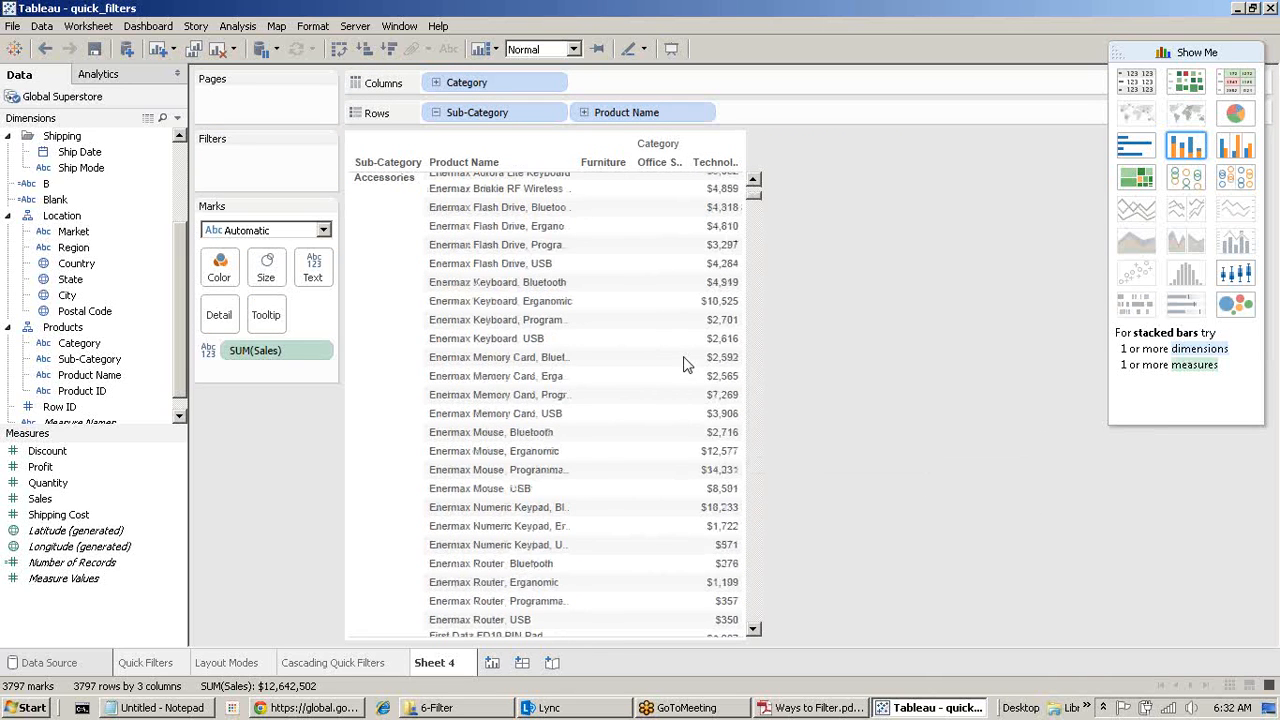
left_click_drag(665, 114, 843, 327)
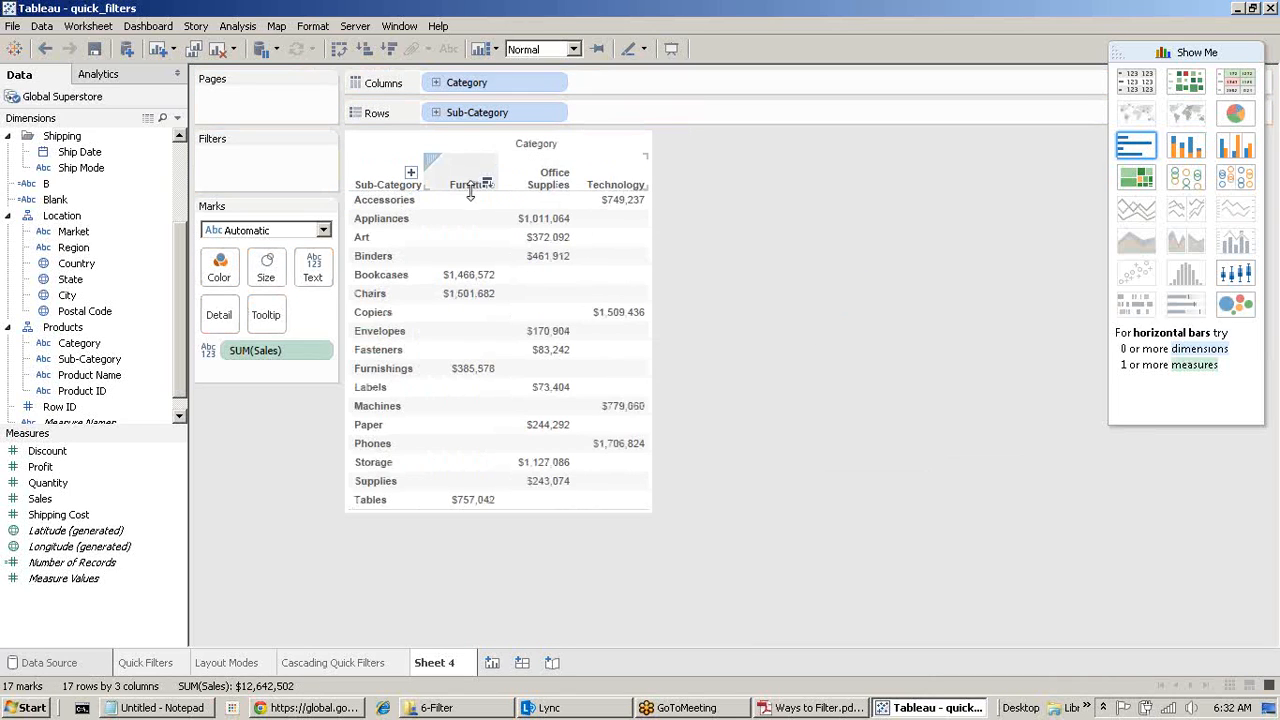
mouse_move(607, 204)
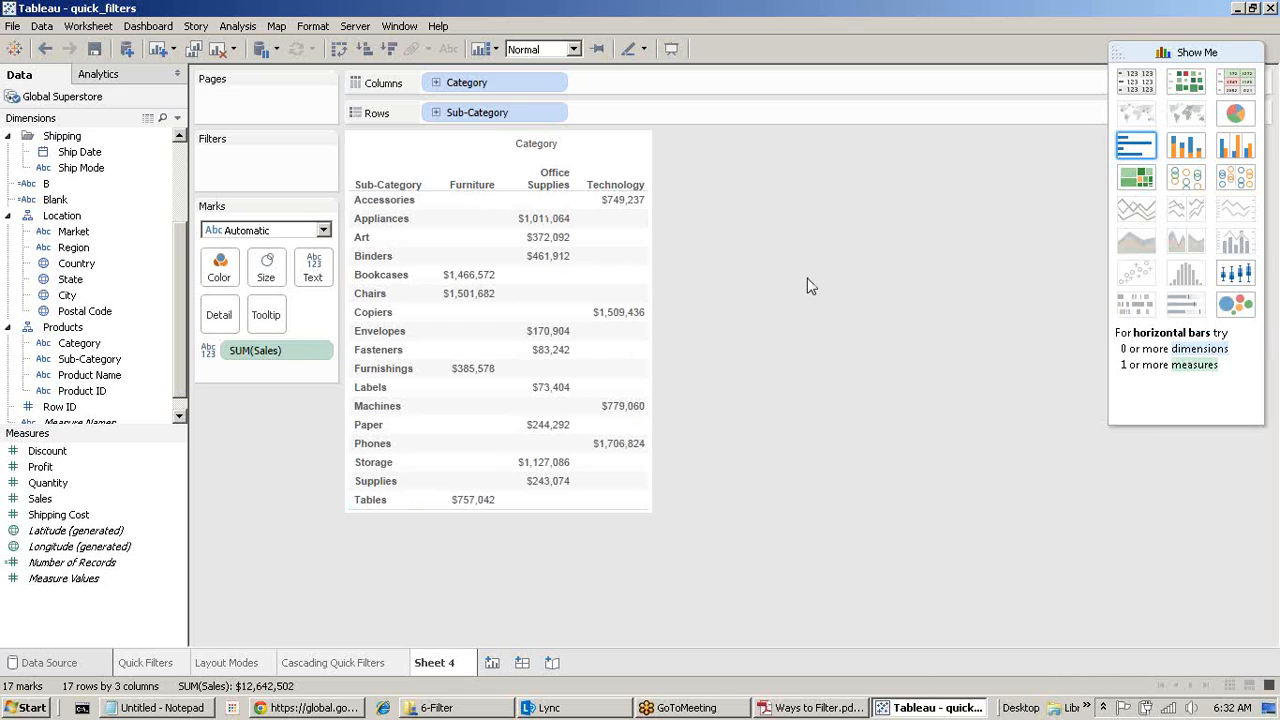
Convert the view to a text table and then to horizontal bars with Show Me, and collapse the chart chooser
left_click(1136, 80)
mouse_move(507, 222)
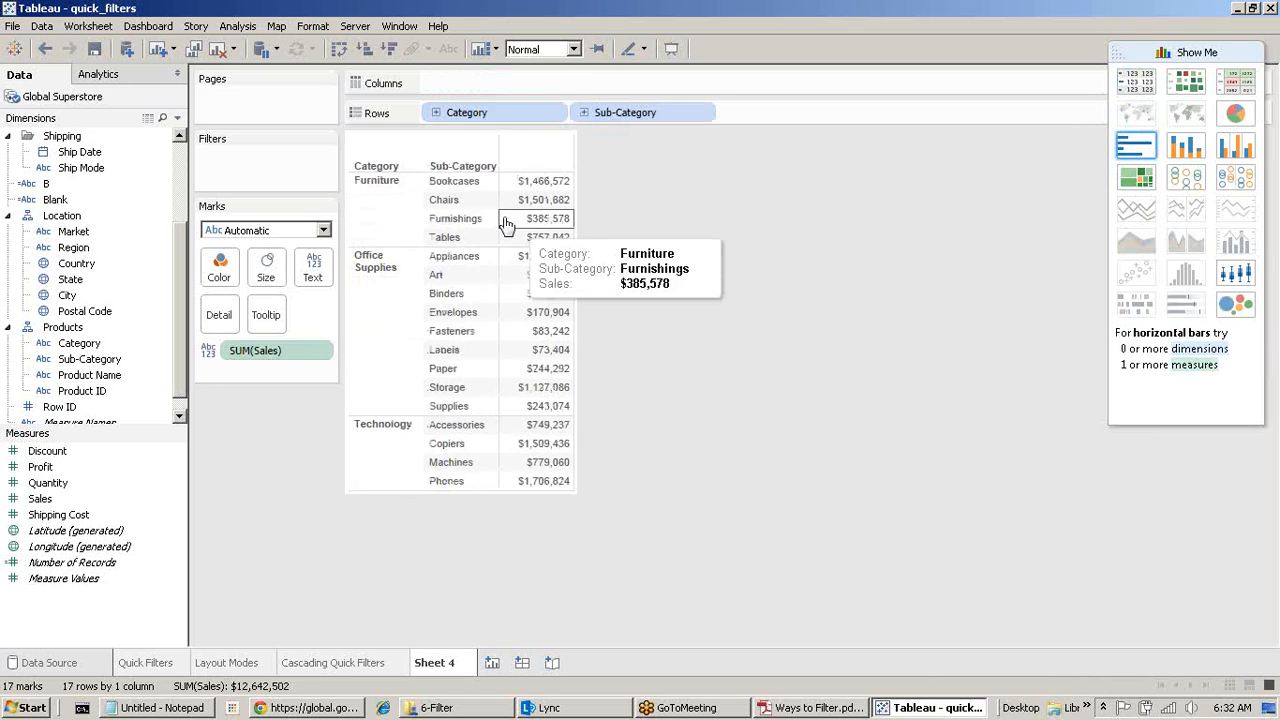
left_click(1146, 150)
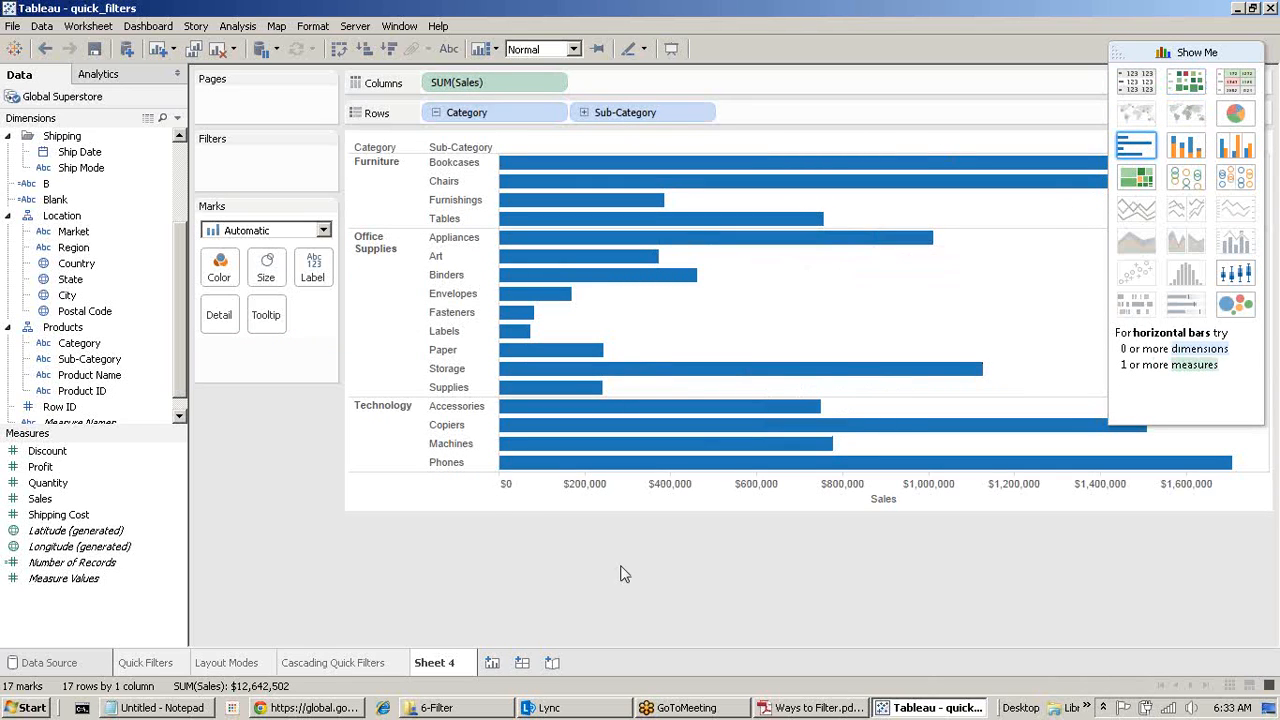
left_click(1196, 52)
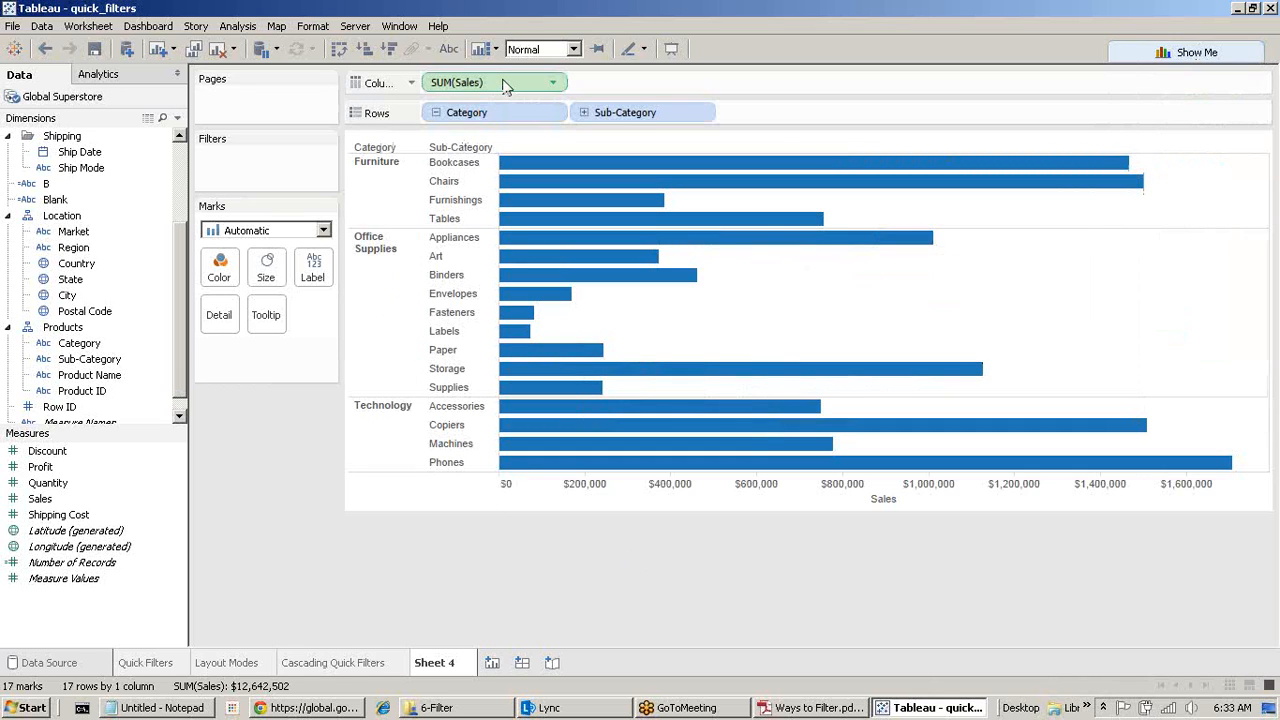
mouse_move(500, 82)
left_mouse_down()
mouse_move(292, 183)
mouse_move(251, 240)
mouse_move(298, 187)
mouse_move(487, 92)
left_mouse_up()
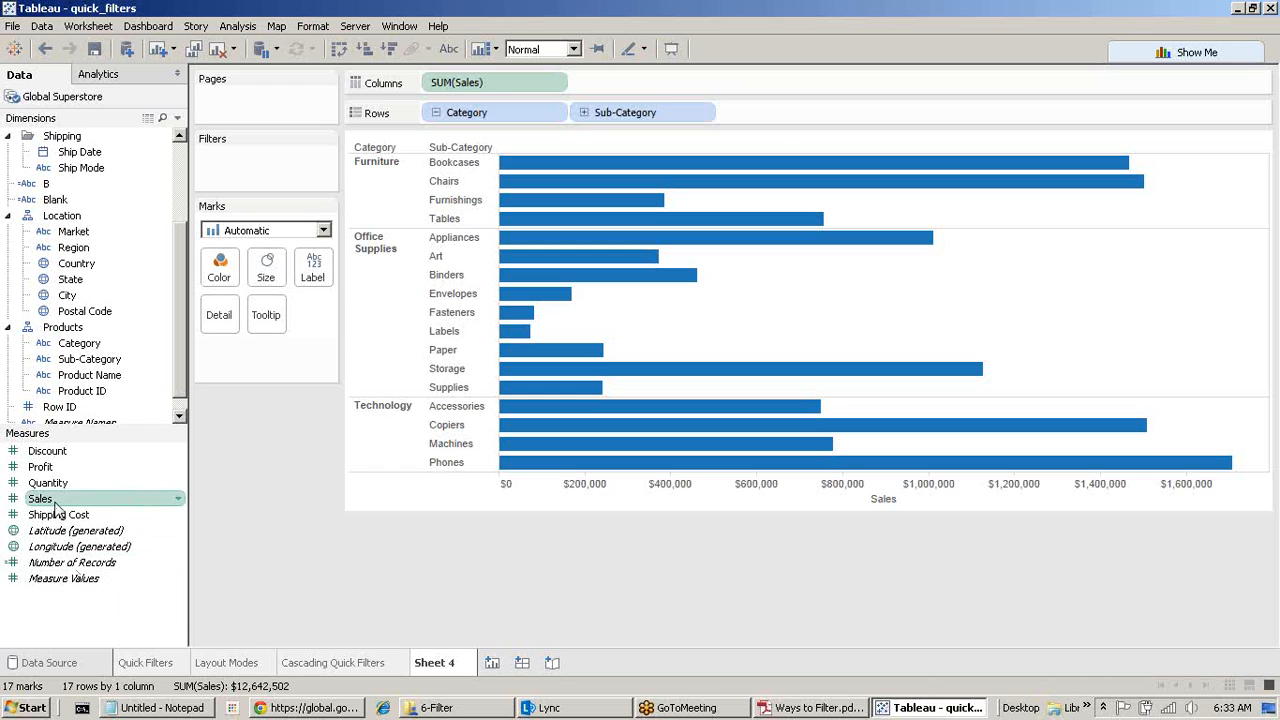
Add a Sales filter aggregated as Sum, keeping values of at least 0
left_click_drag(40, 498, 233, 186)
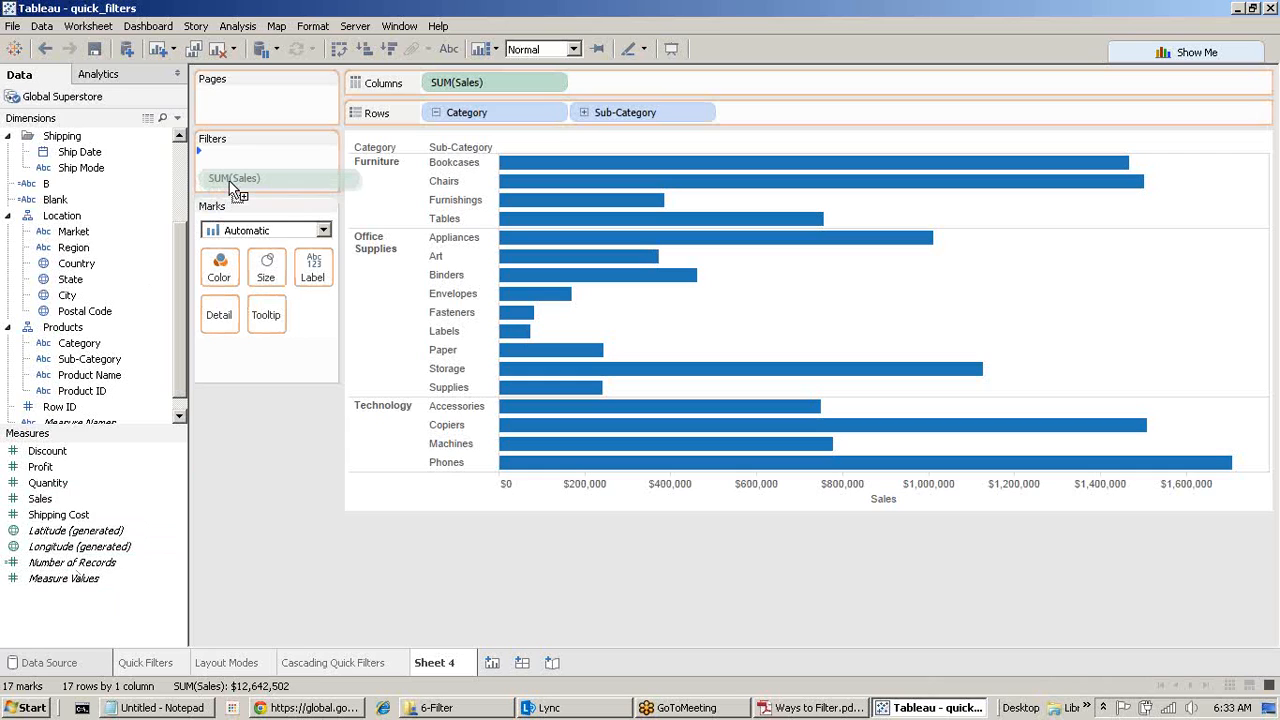
left_click_drag(231, 185, 231, 185)
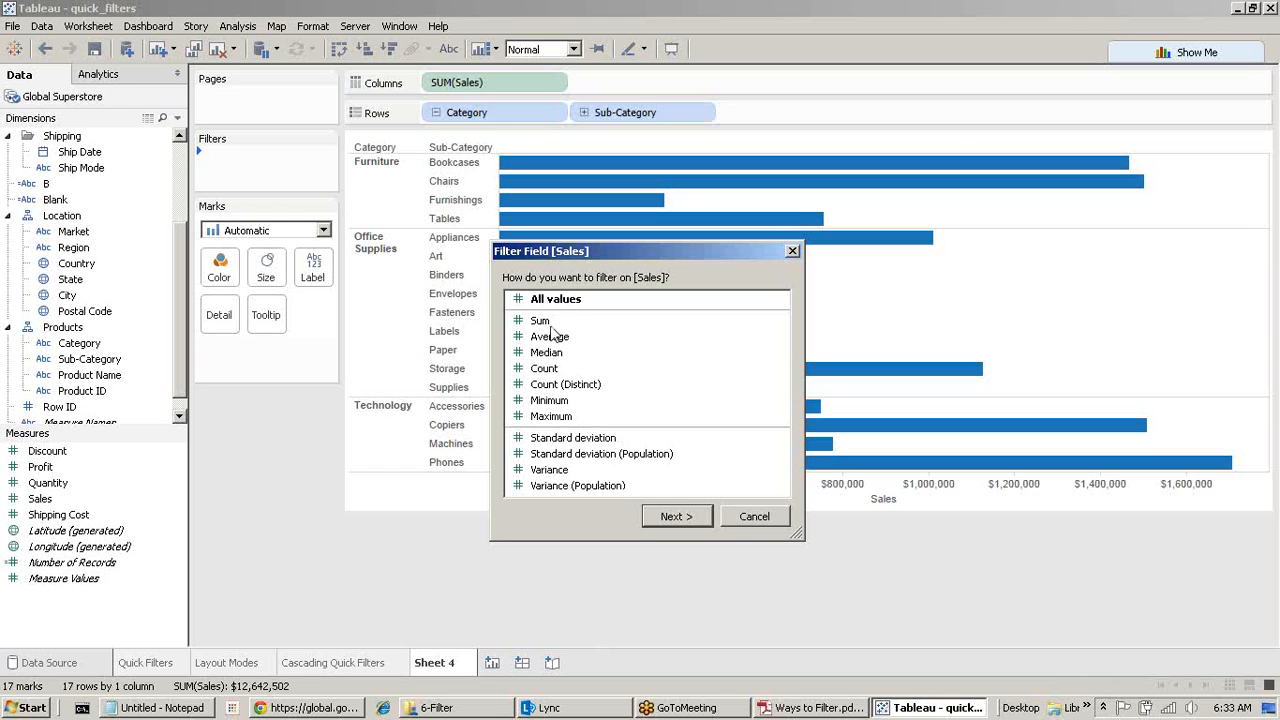
left_click(551, 324)
left_click(690, 522)
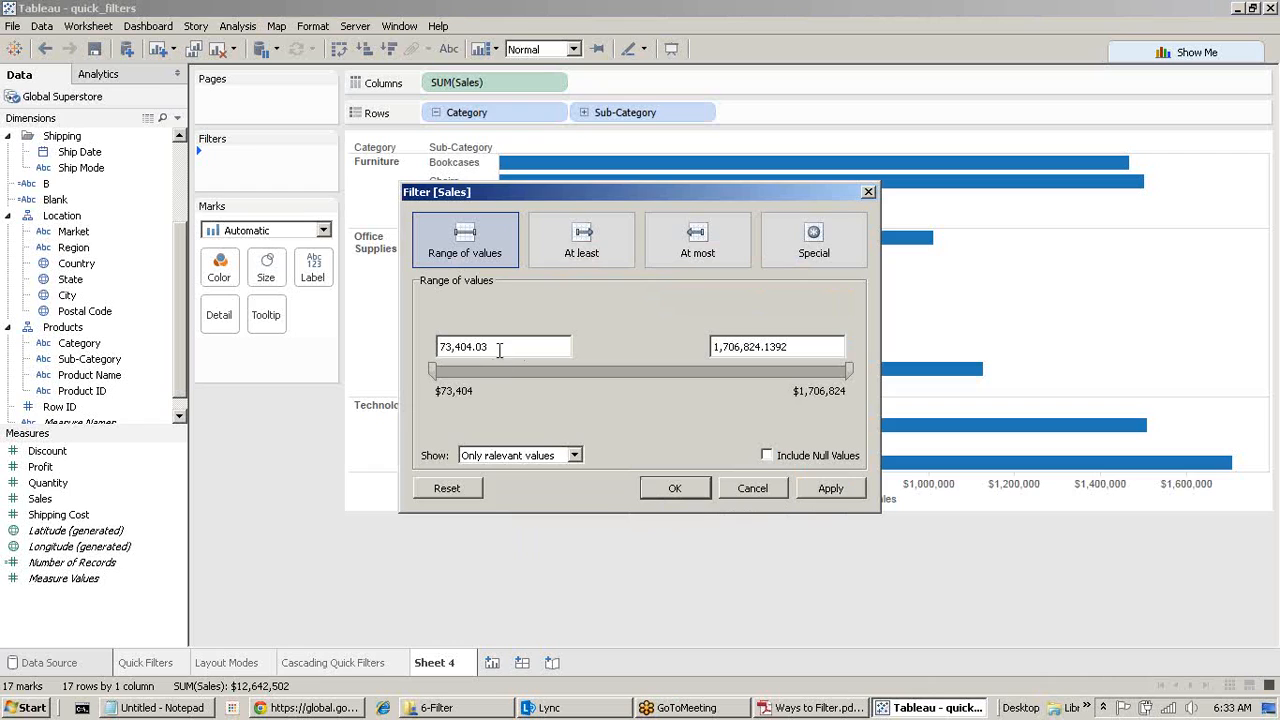
left_click(581, 240)
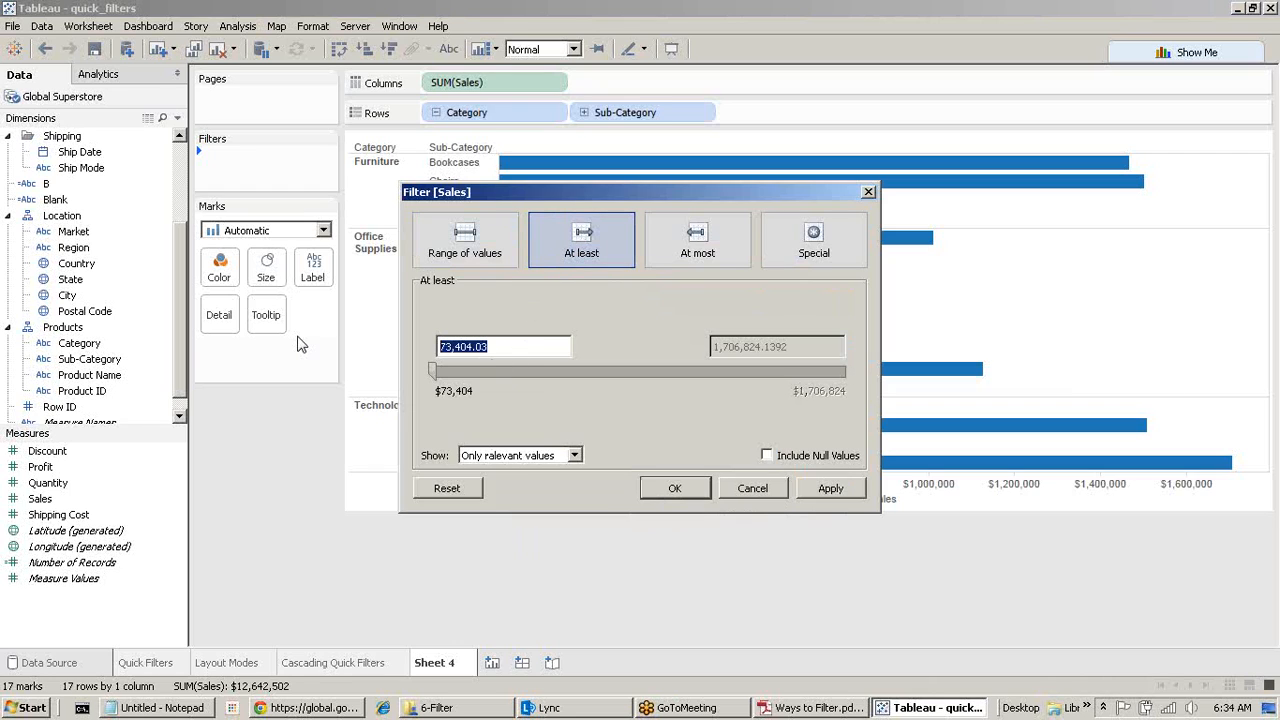
type("0")
left_click(674, 488)
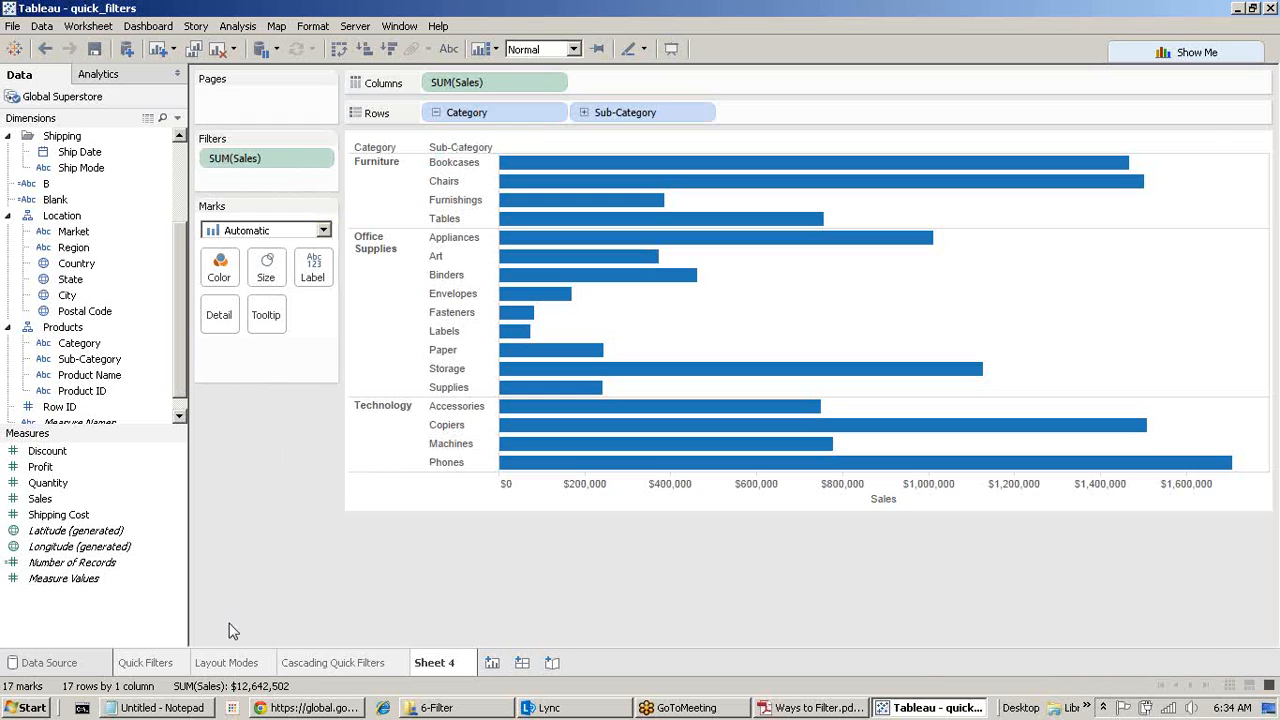
Switch to Notepad and add the line "having sum(sales)>0" below the subquery
left_click(178, 708)
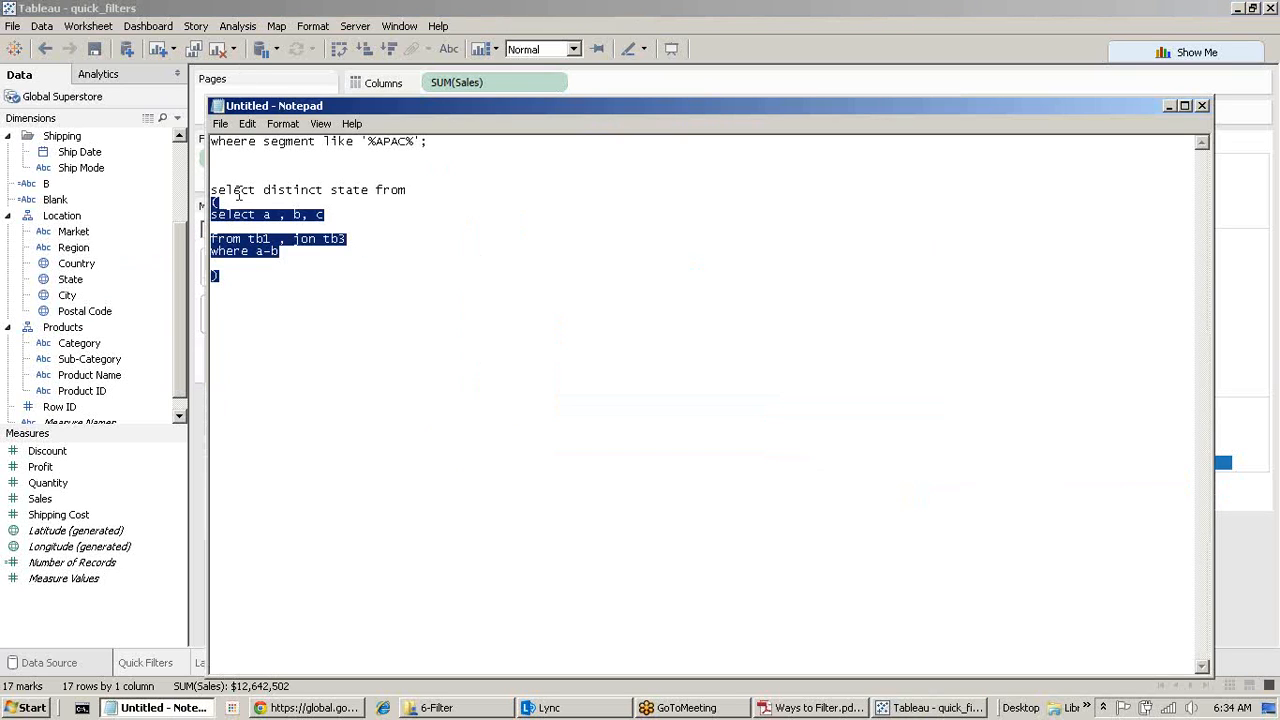
left_click(238, 290)
key("Return")
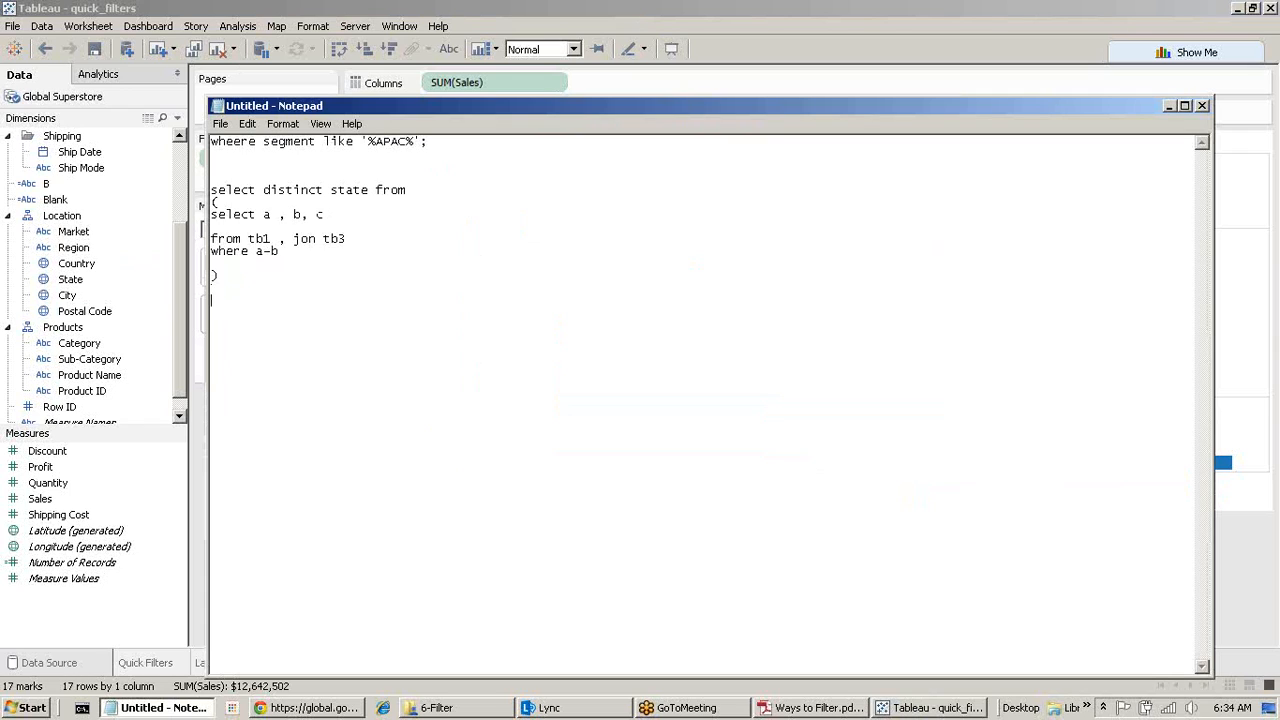
type("having")
type(" ()")
type("sum(")
type("sales")
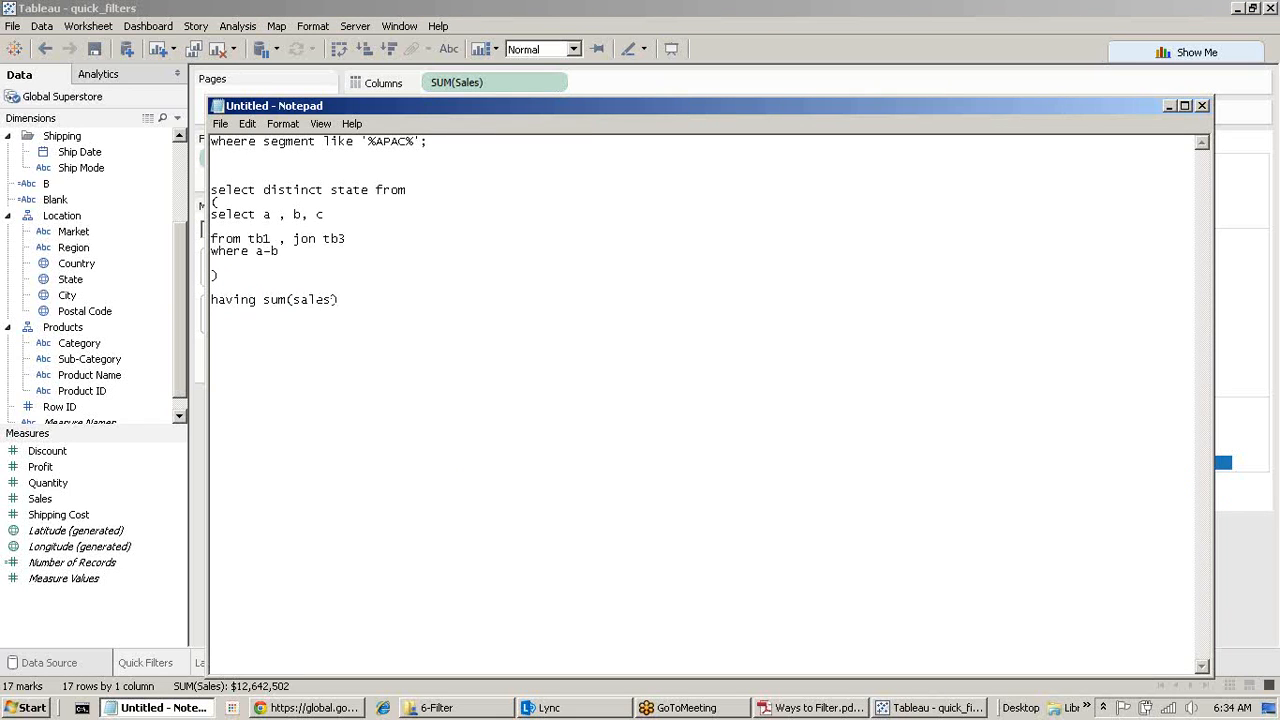
type(">0")
Back in Tableau, replace the SUM(Sales) filter with a Sales filter on All values of at least 0
mouse_move(912, 715)
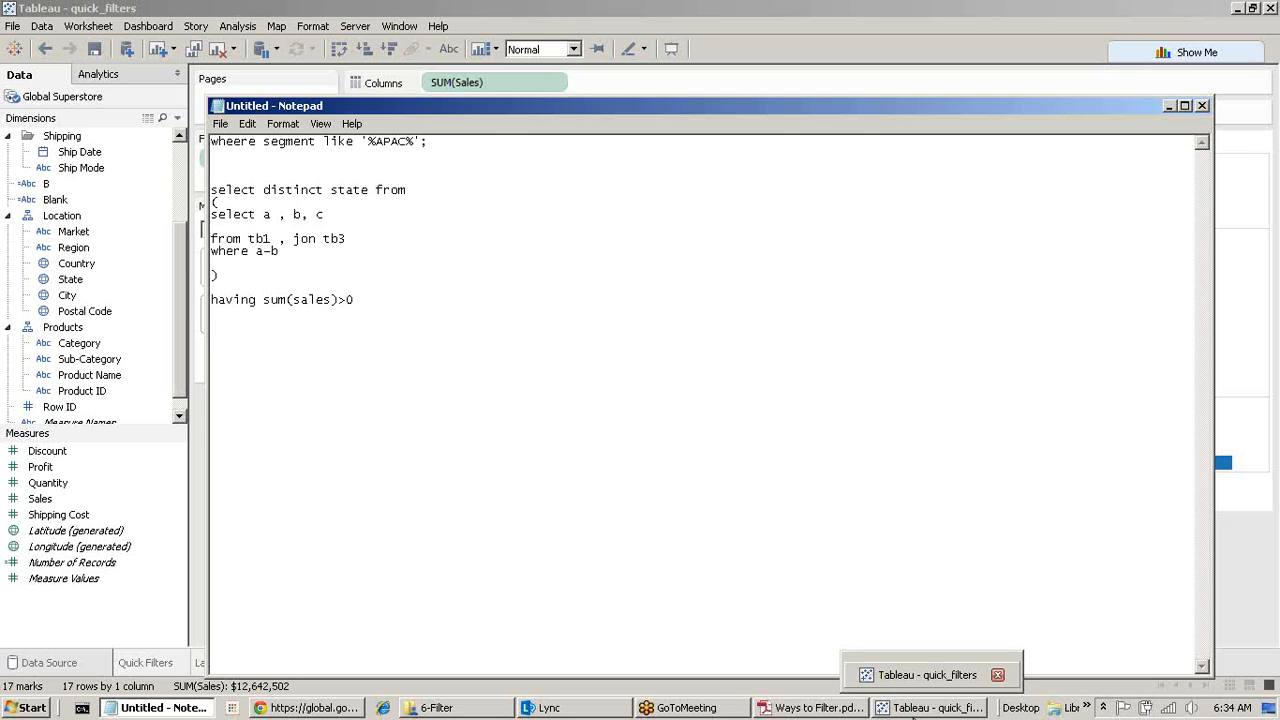
left_click(912, 712)
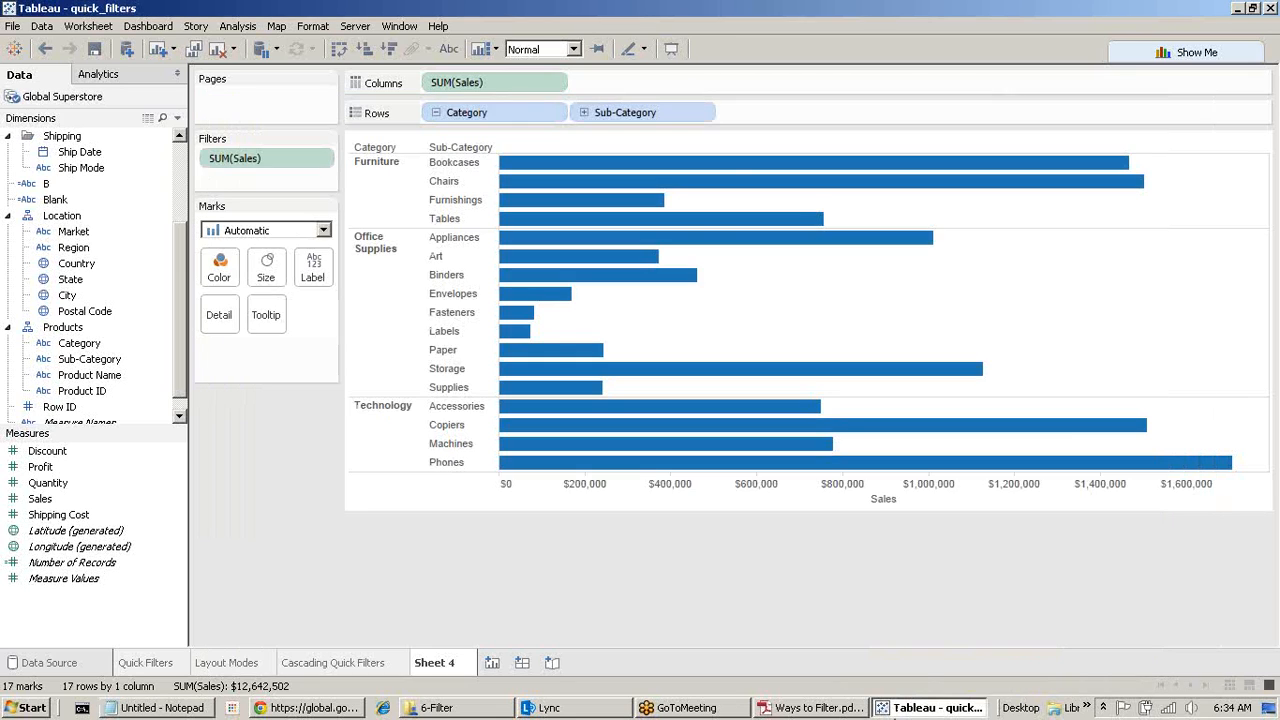
left_click_drag(268, 162, 281, 439)
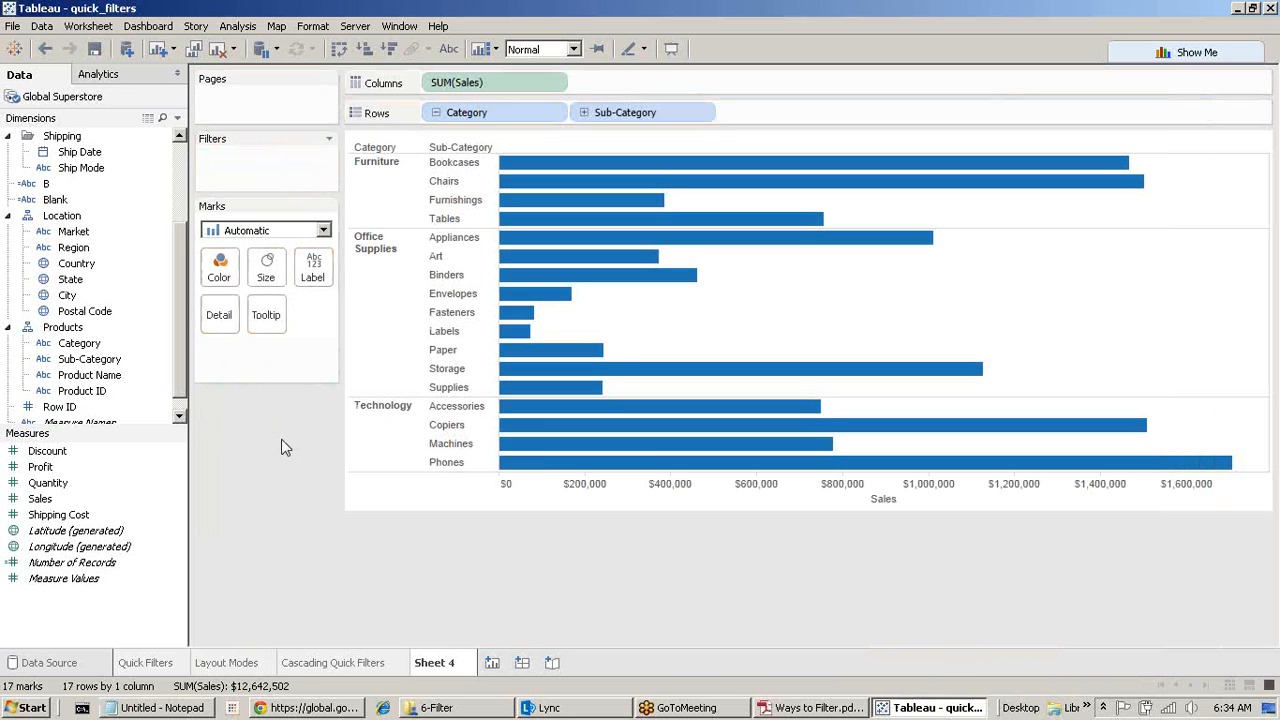
left_click_drag(40, 498, 237, 177)
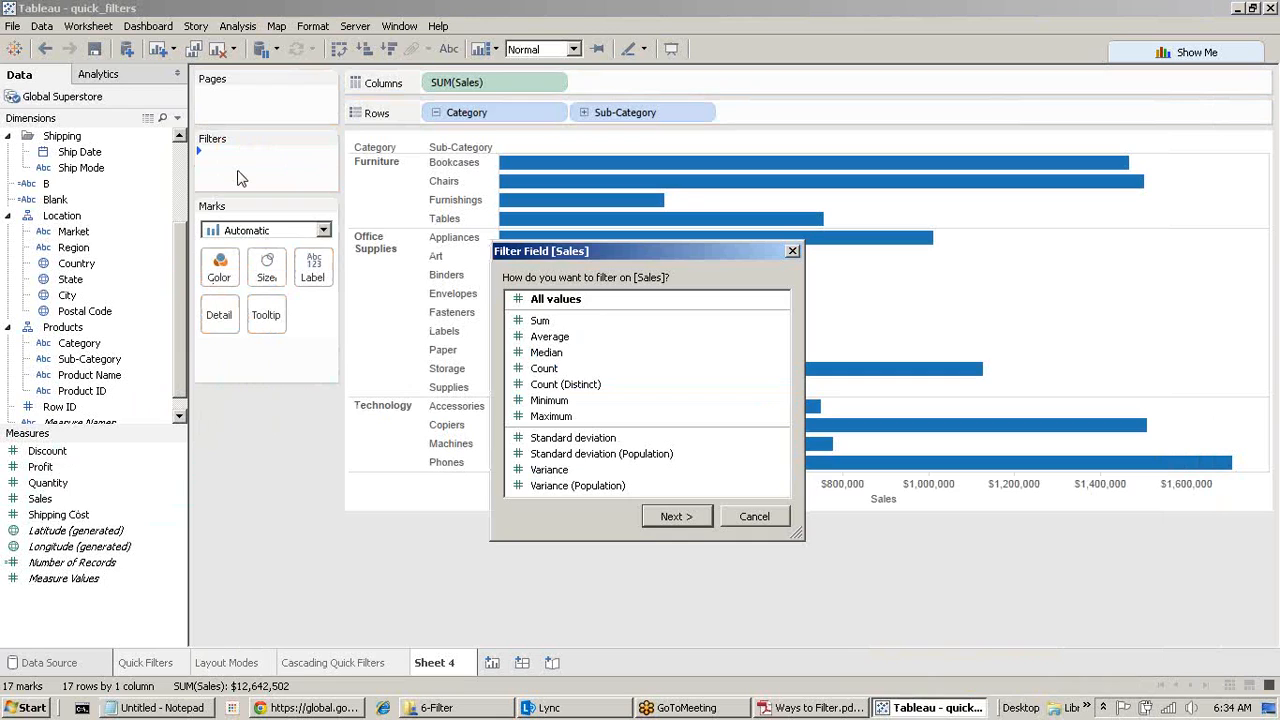
left_click(580, 319)
left_click(576, 302)
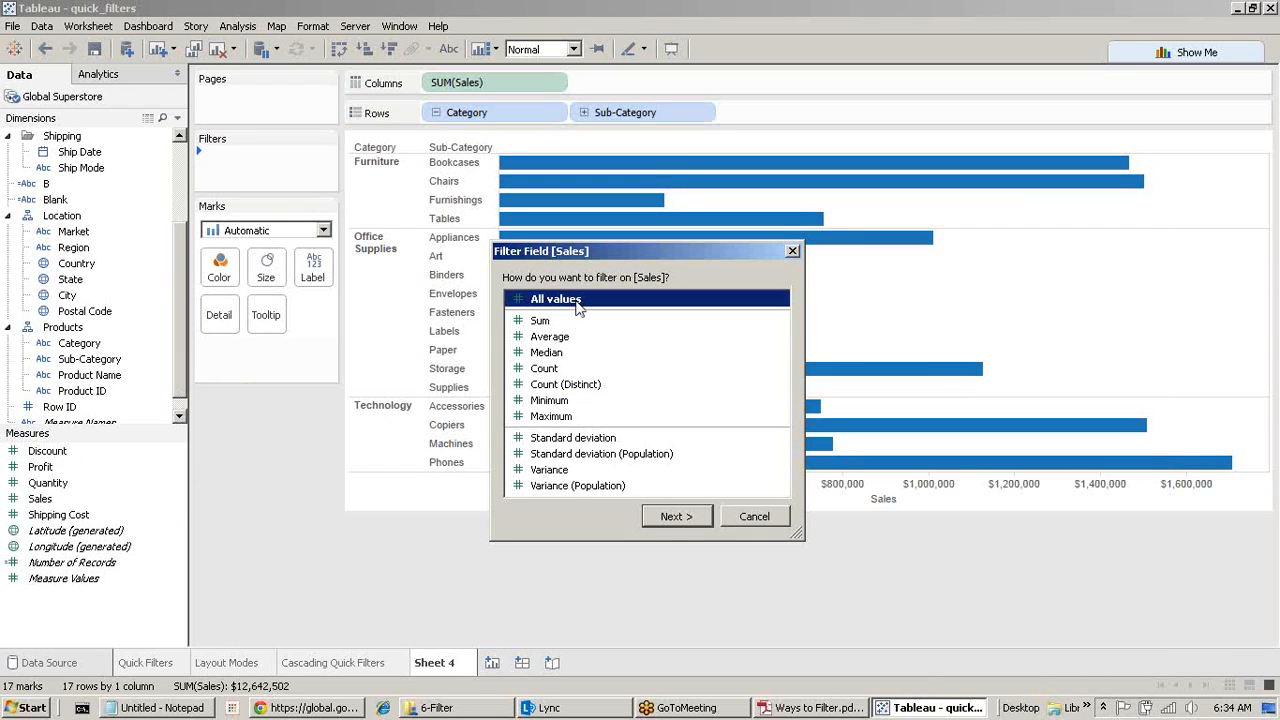
left_click(670, 517)
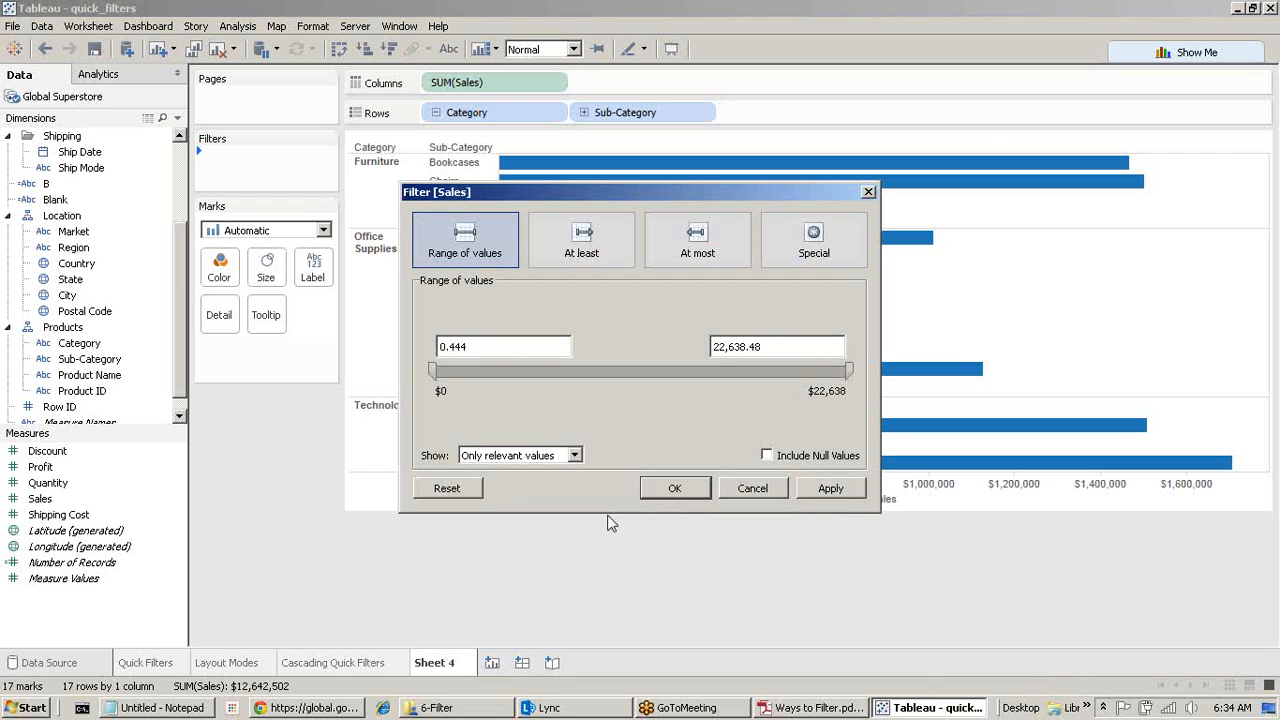
left_click(778, 350)
left_click(580, 240)
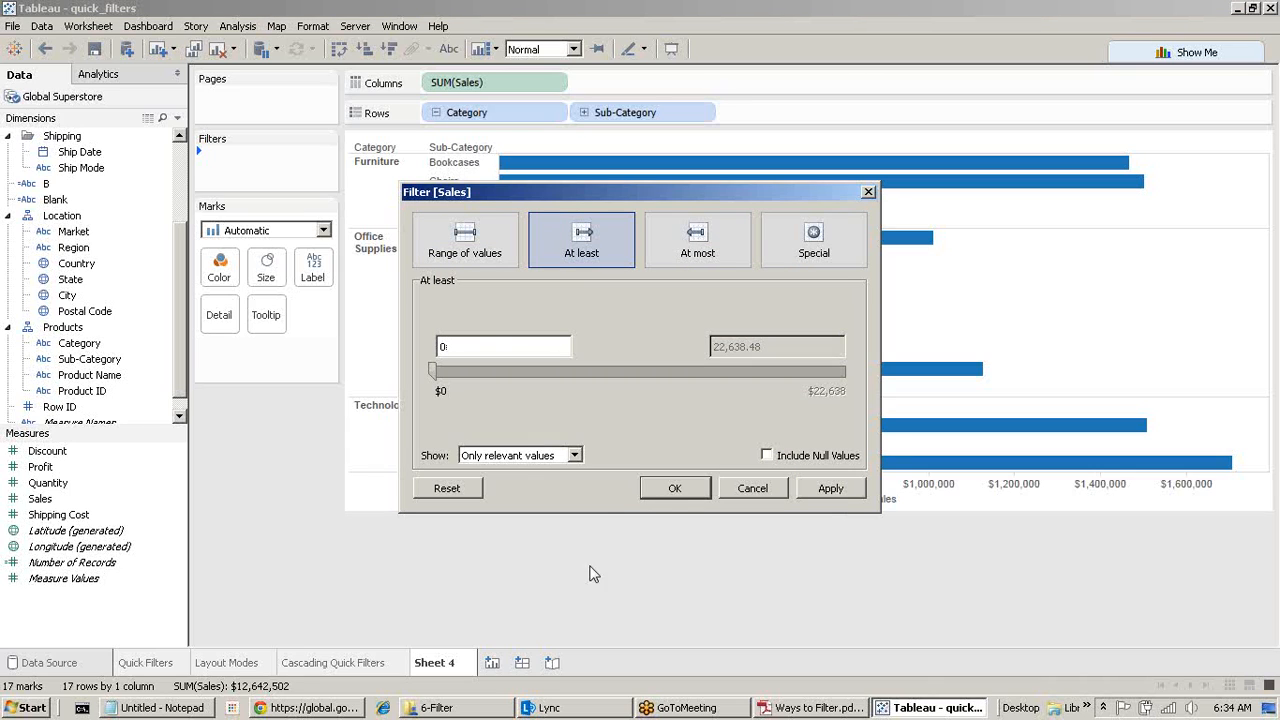
left_click(674, 488)
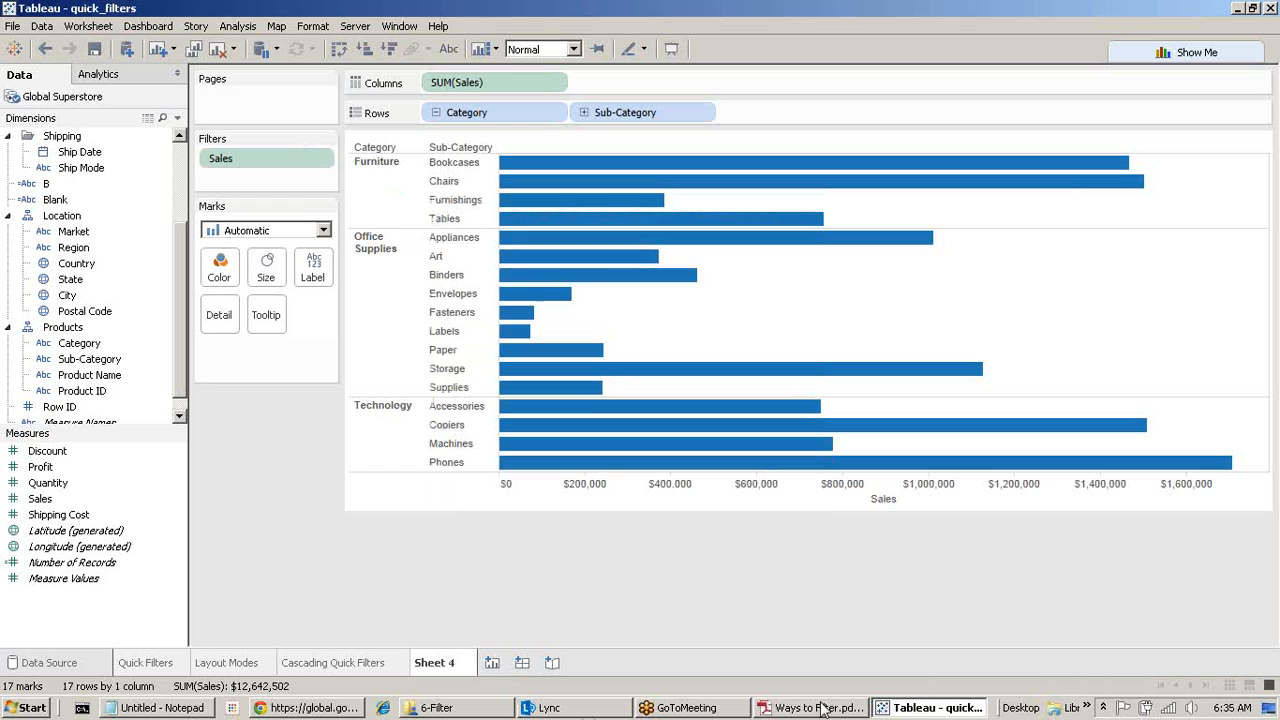
In the Notepad query, add "and salease>0" under the where clause and delete the having line
left_click(213, 710)
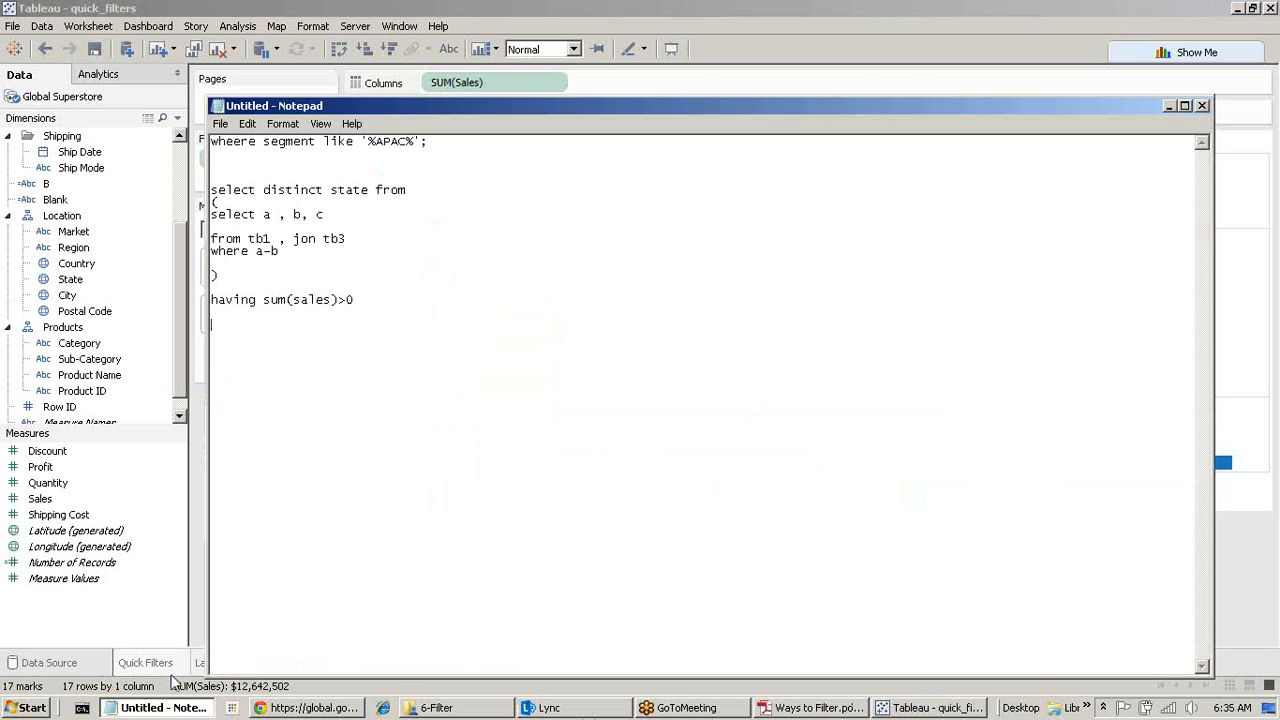
left_click(306, 260)
type("and saleas")
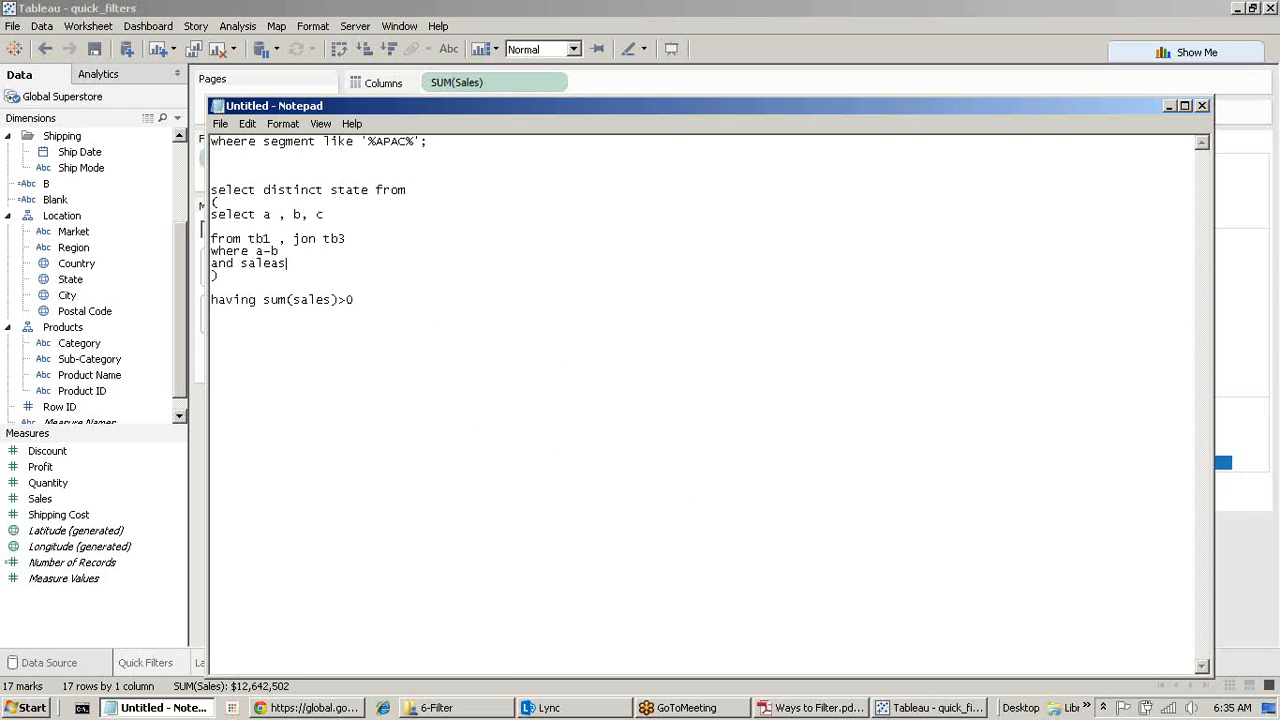
type("e>0")
left_click_drag(383, 303, 137, 304)
key("Delete")
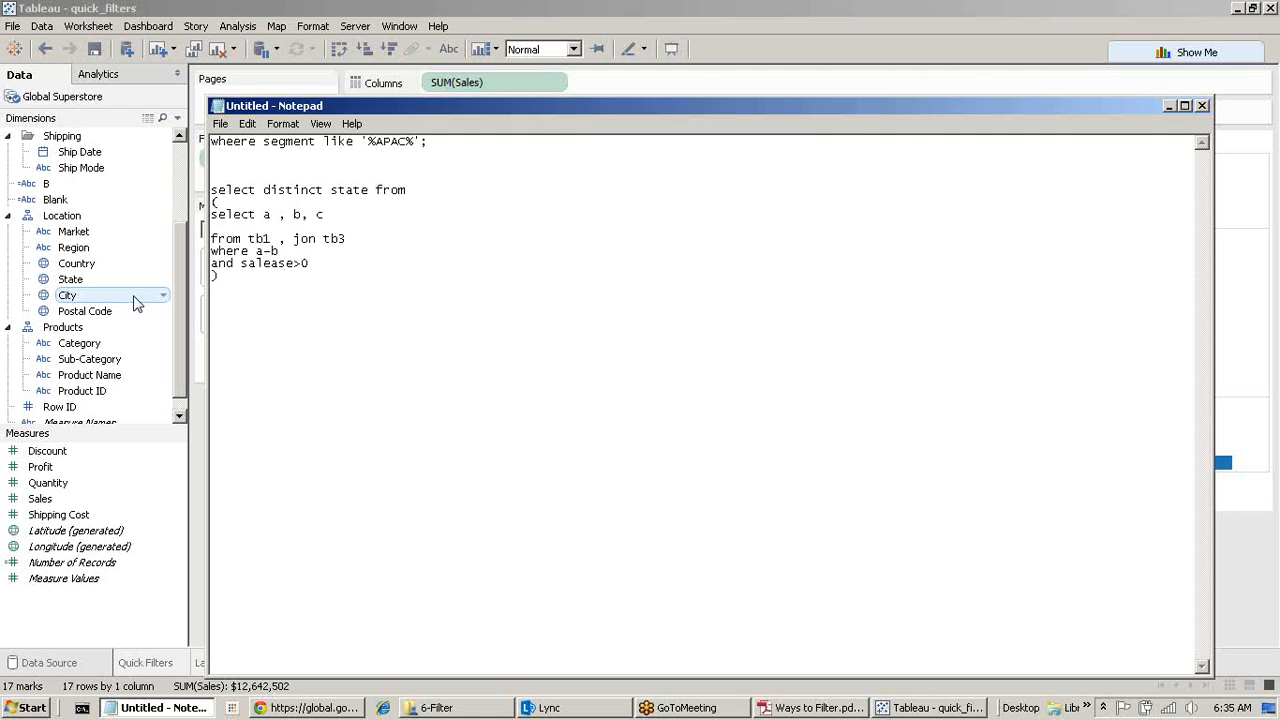
Highlight the "and salease>0" condition in the query and return to Tableau
mouse_move(808, 709)
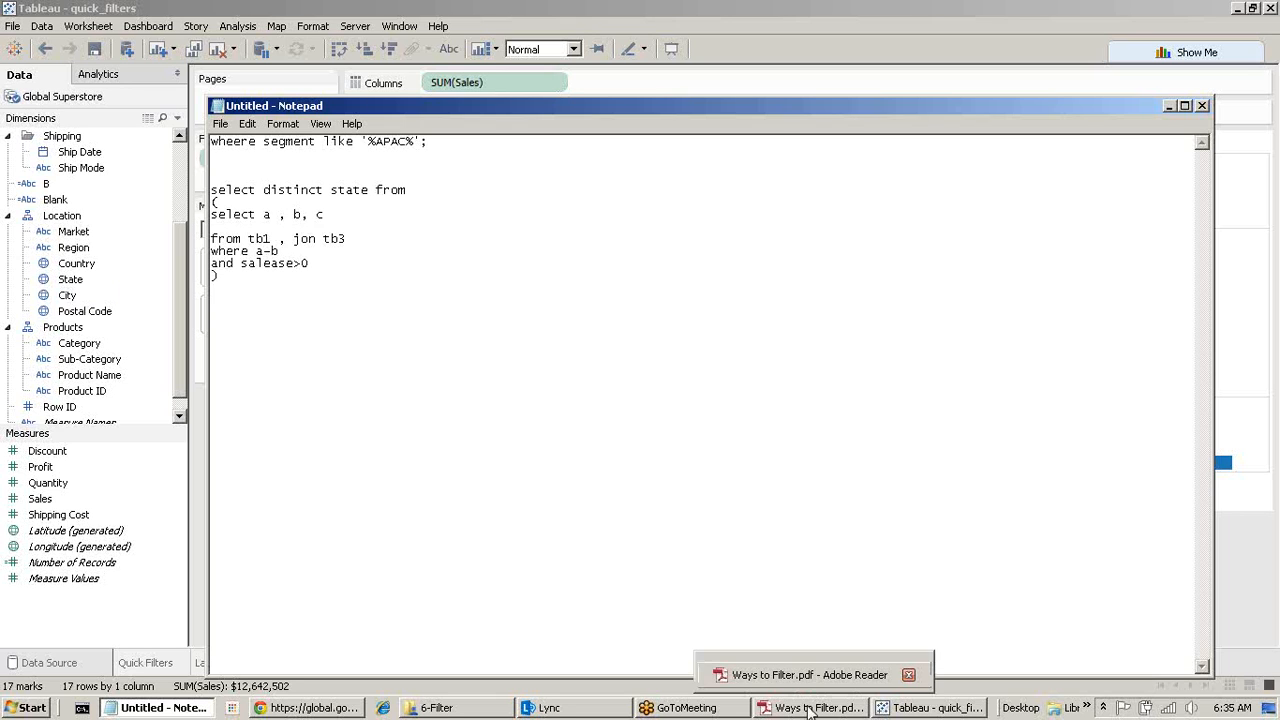
left_click(808, 709)
left_click(808, 709)
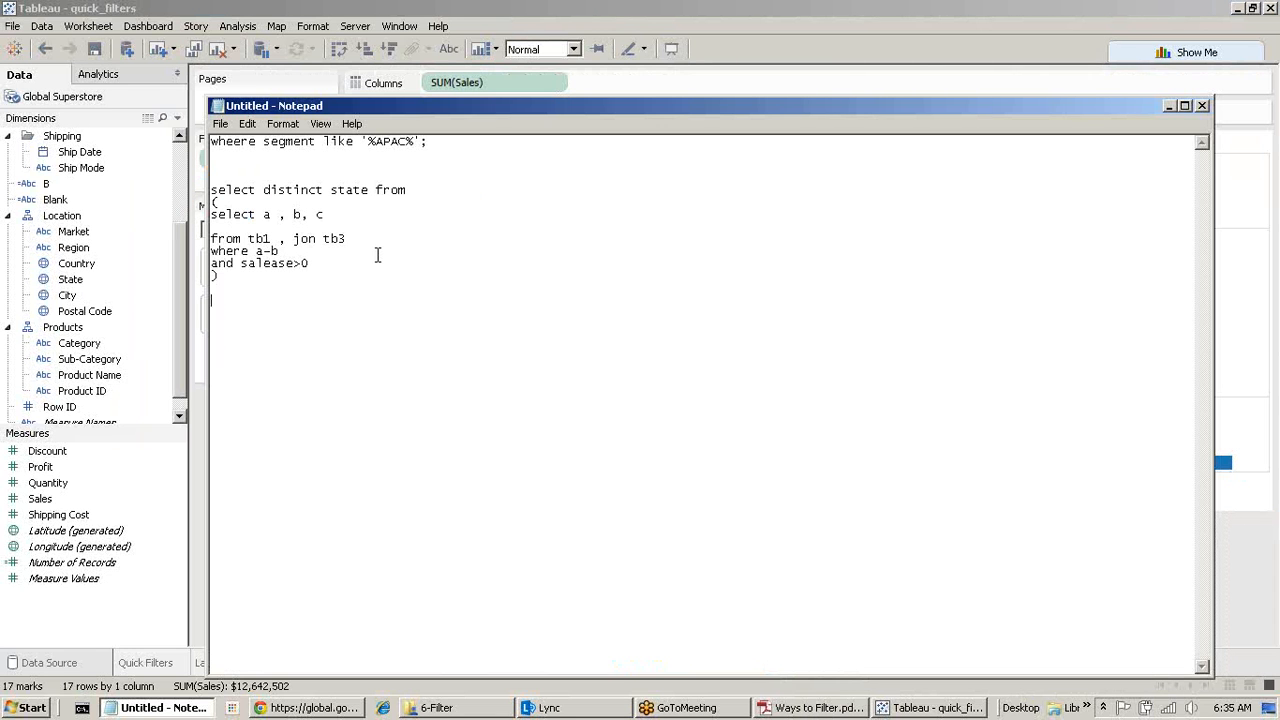
left_click_drag(308, 263, 210, 266)
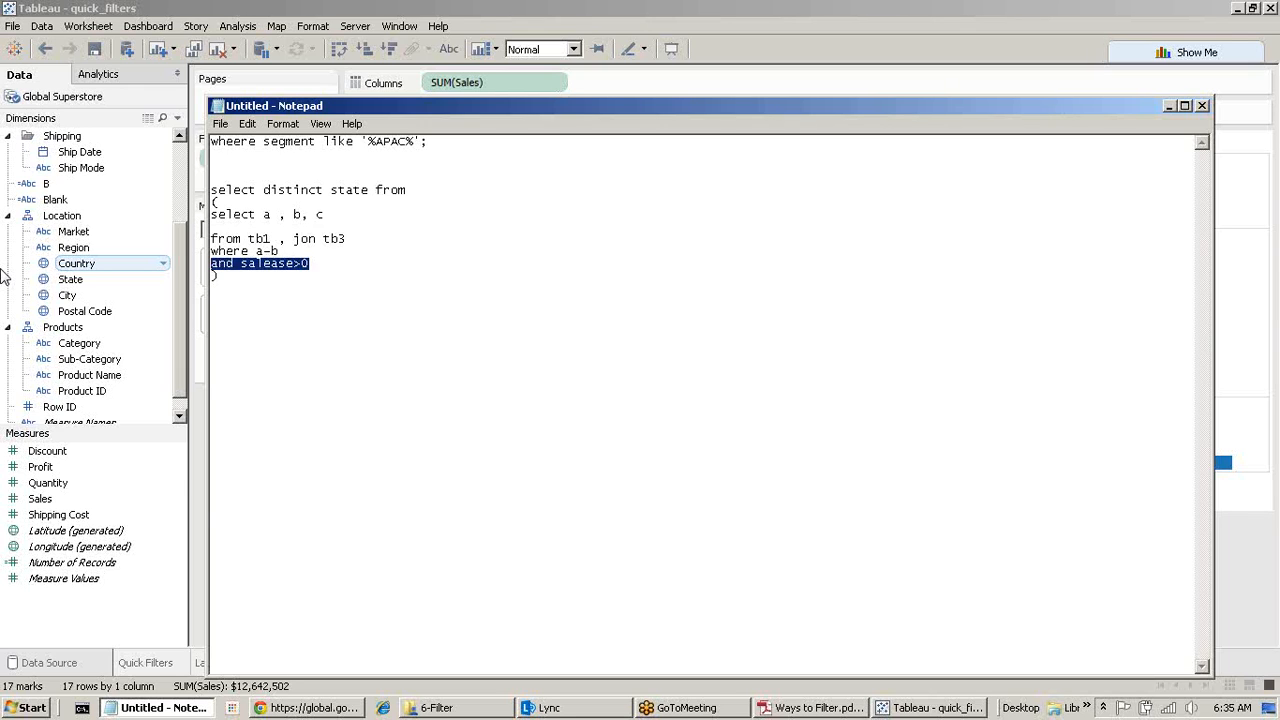
key("alt+Tab")
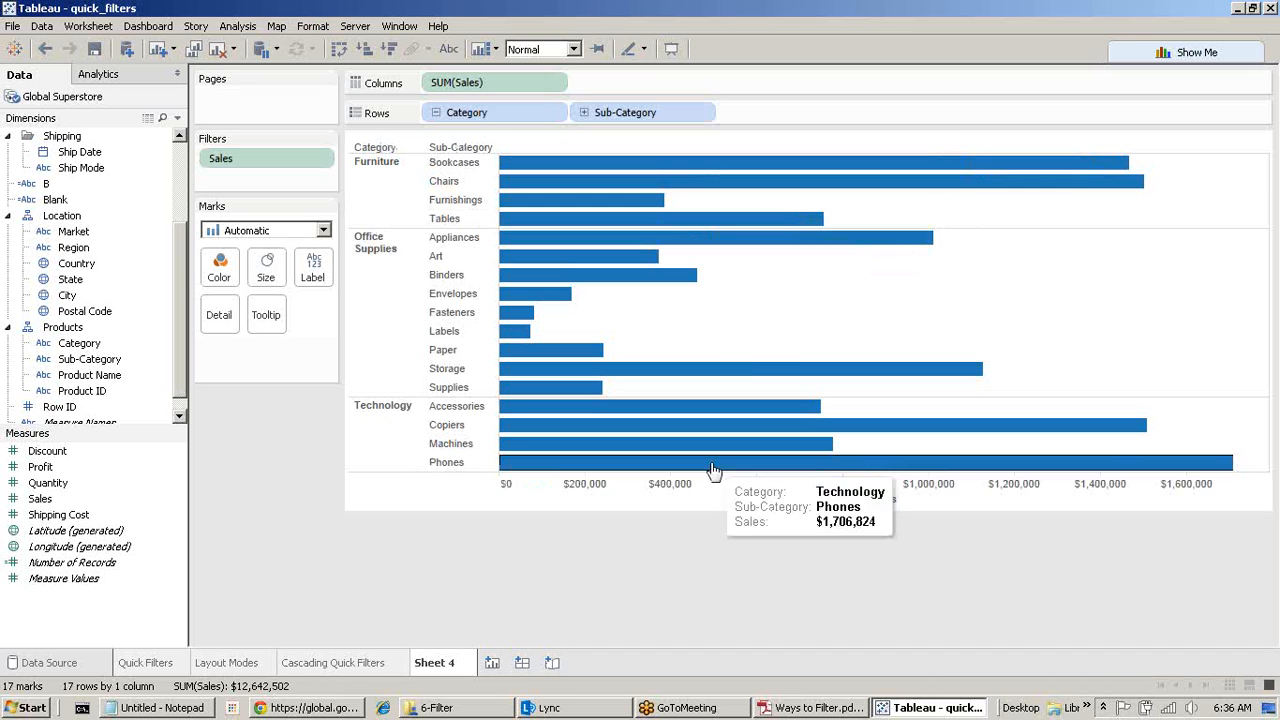
Look over quick_filters.twbx and quick_filters_finsihed.twbx in the 6-Filter folder, glance at Chrome, and return to Tableau
left_click(465, 714)
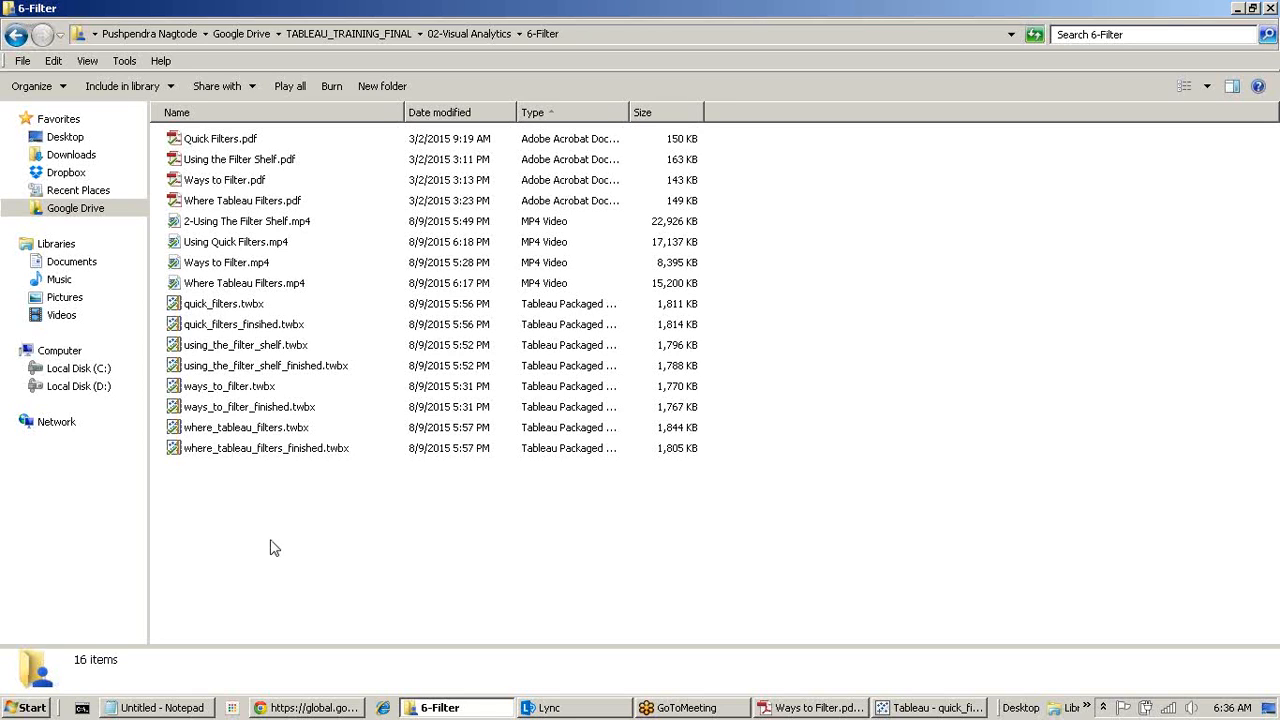
left_click(245, 322)
left_click(234, 303)
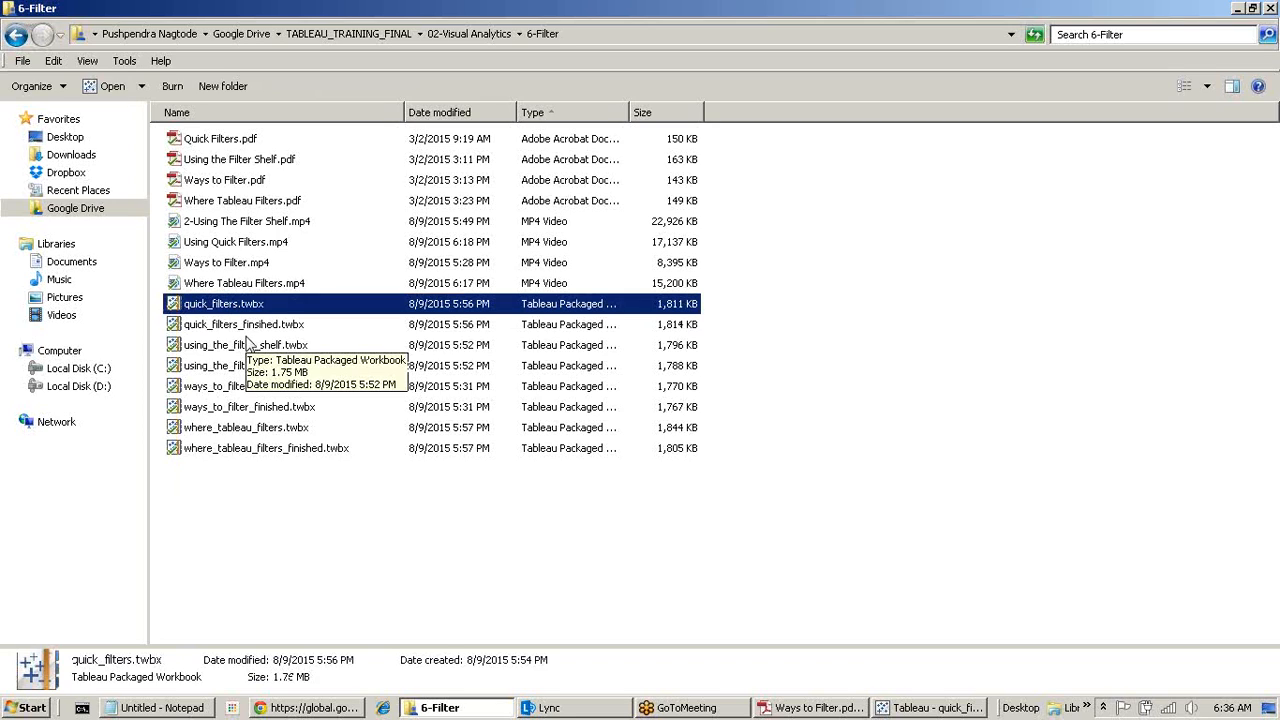
left_click(267, 322)
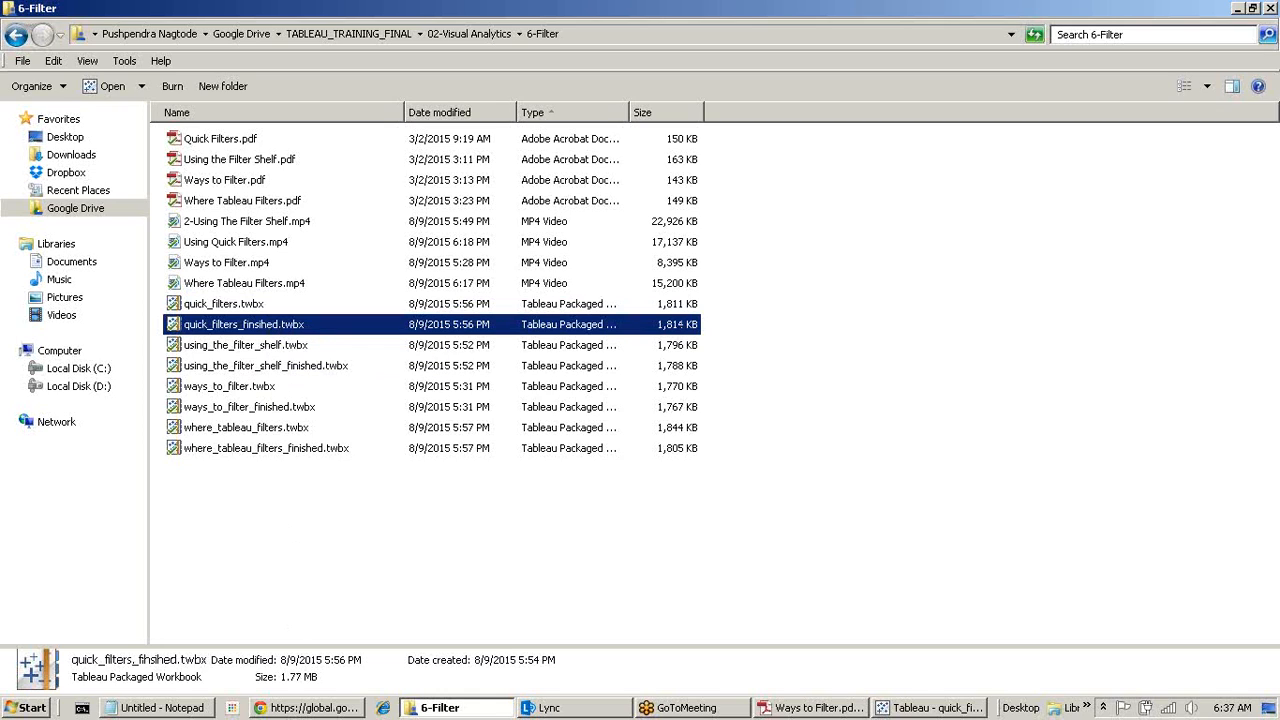
mouse_move(299, 714)
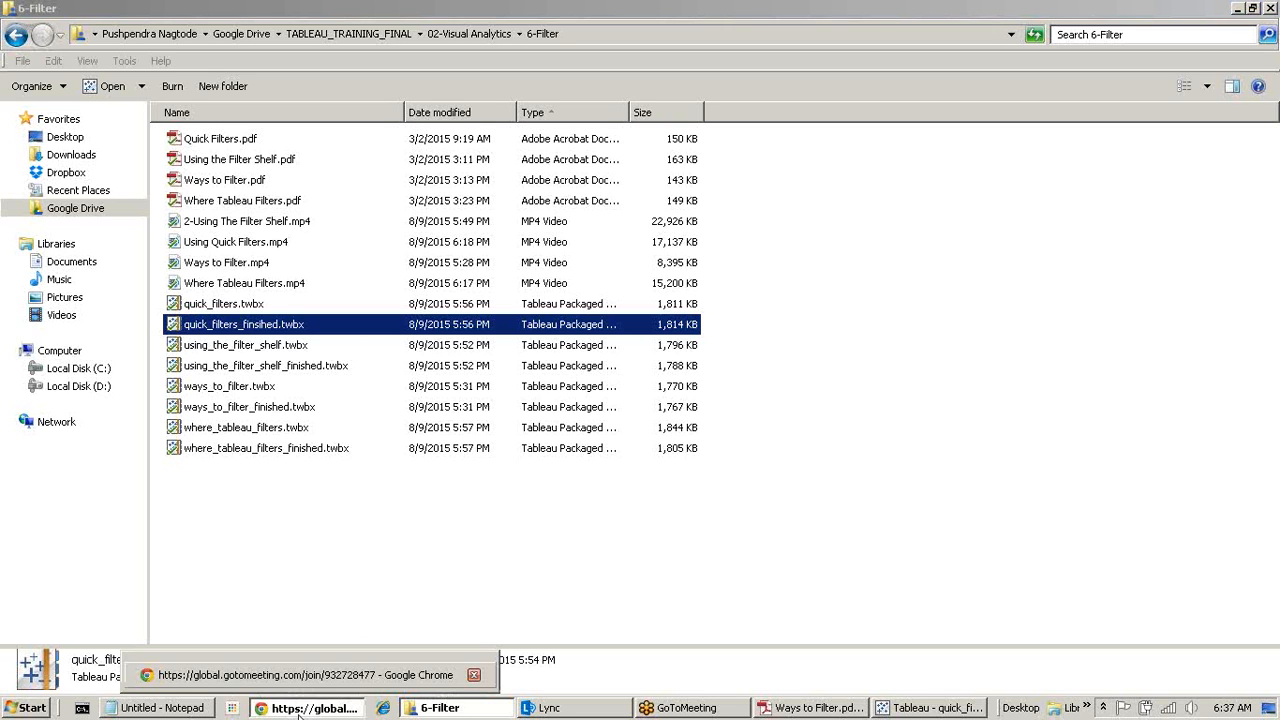
left_click(300, 709)
left_click(935, 708)
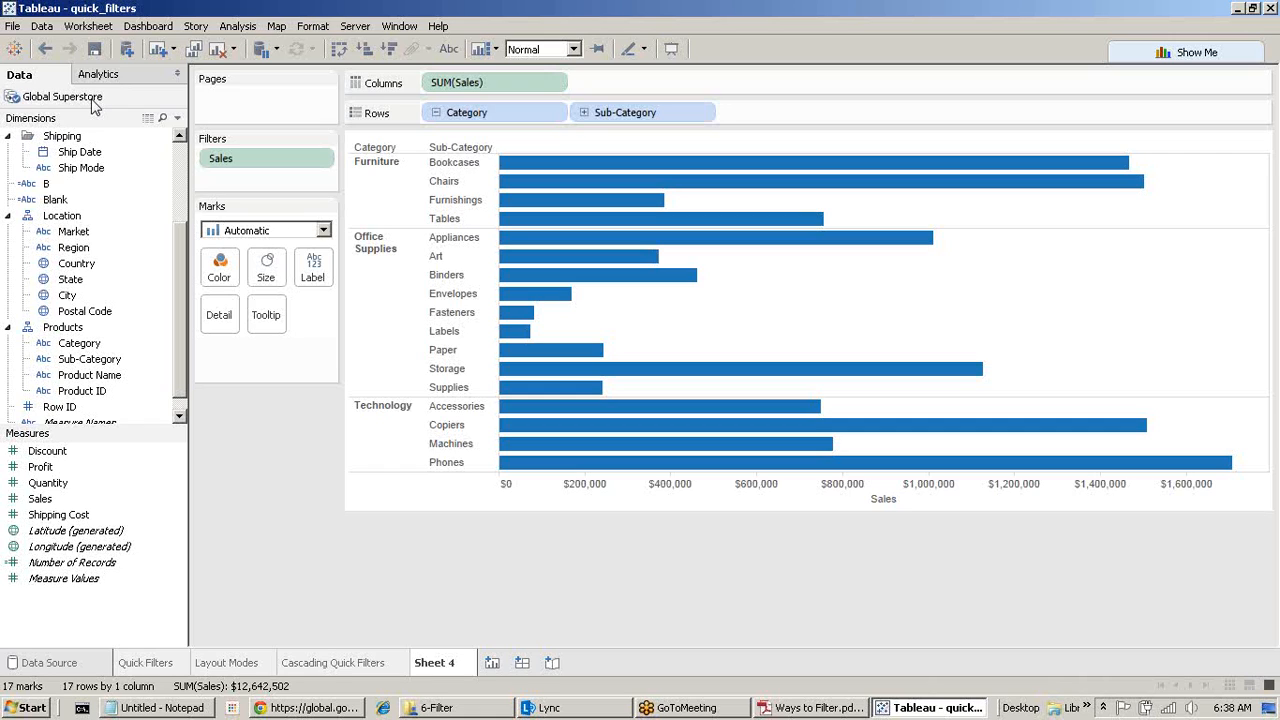
Look at the options available for the Global Superstore data source and dismiss them
right_click(93, 104)
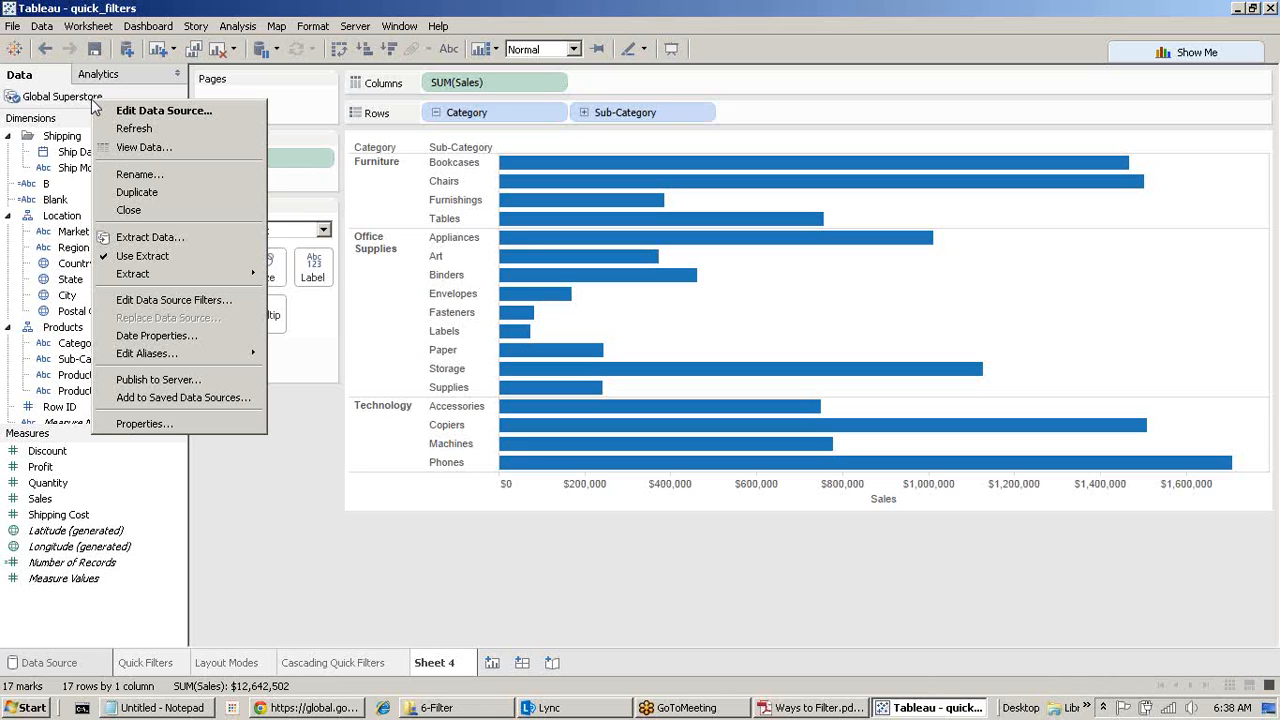
left_click(305, 580)
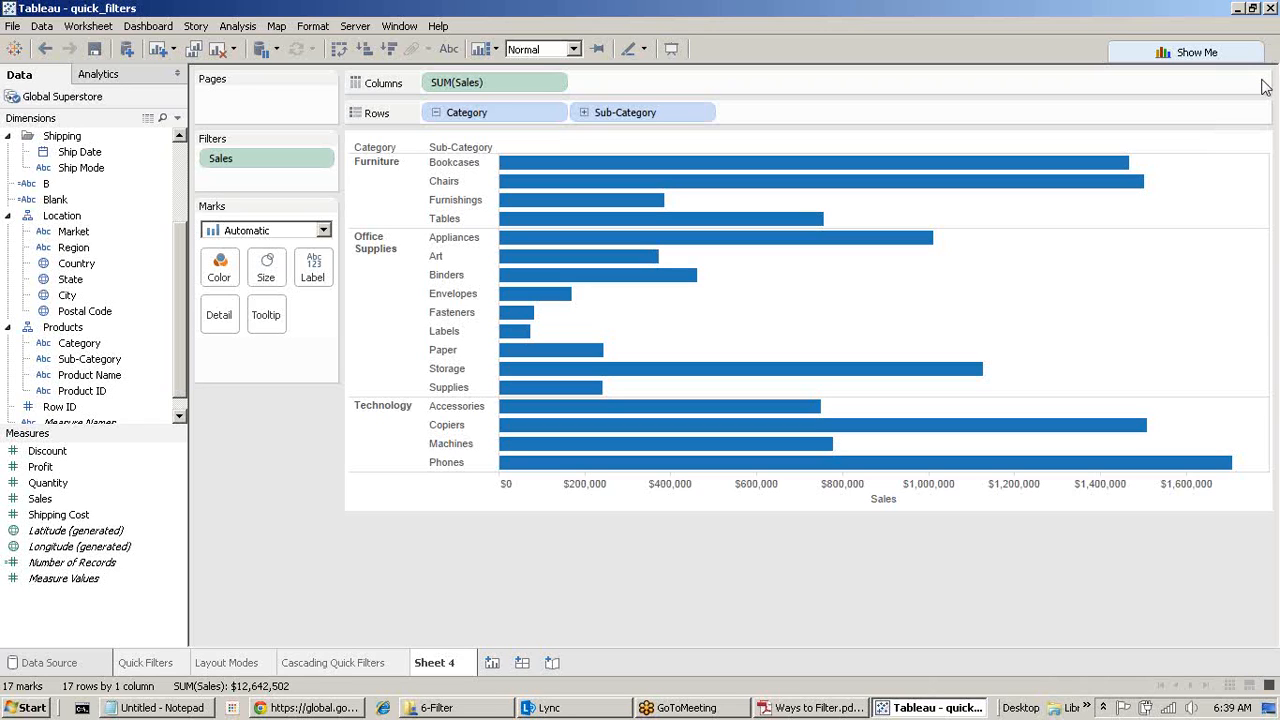
left_click(1271, 314)
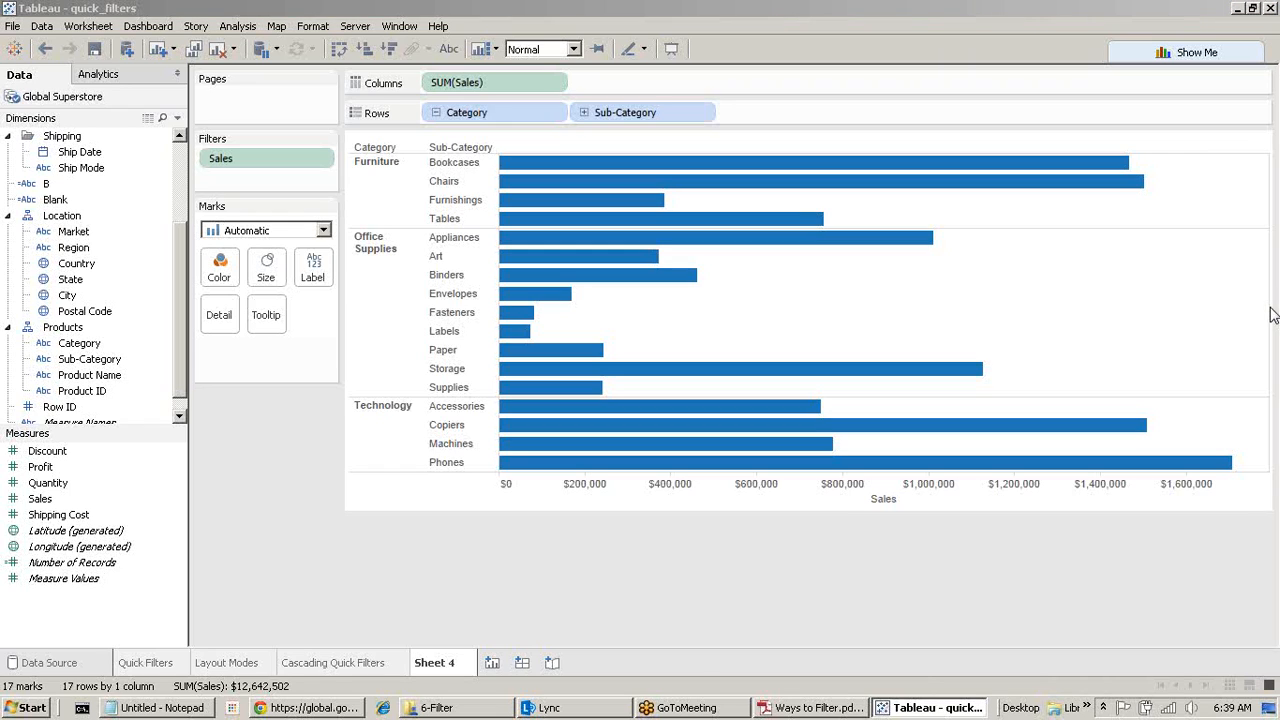